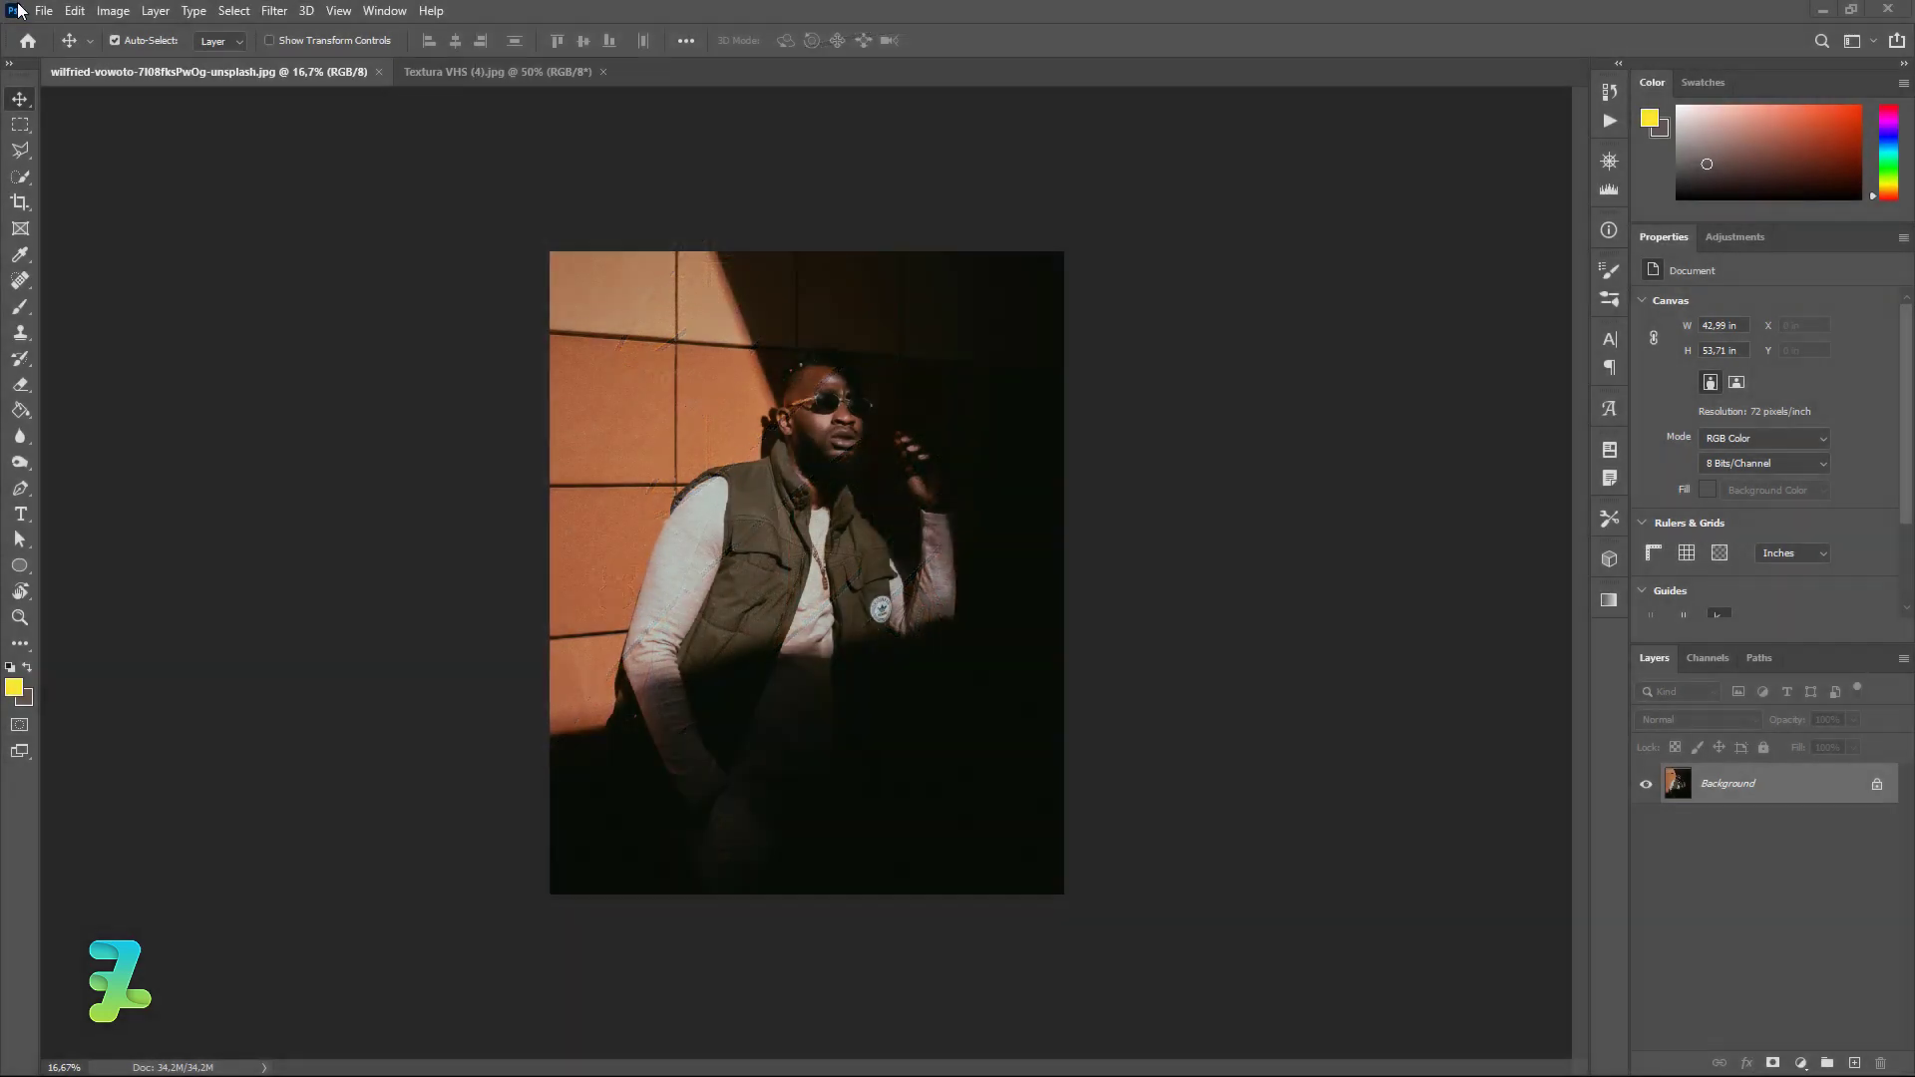
Step: Create a new 297 × 420 mm document at 300 Pixels/Inch, RGB Color 8 bit, White background
{"action": "left_click", "coordinate": [39, 11]}
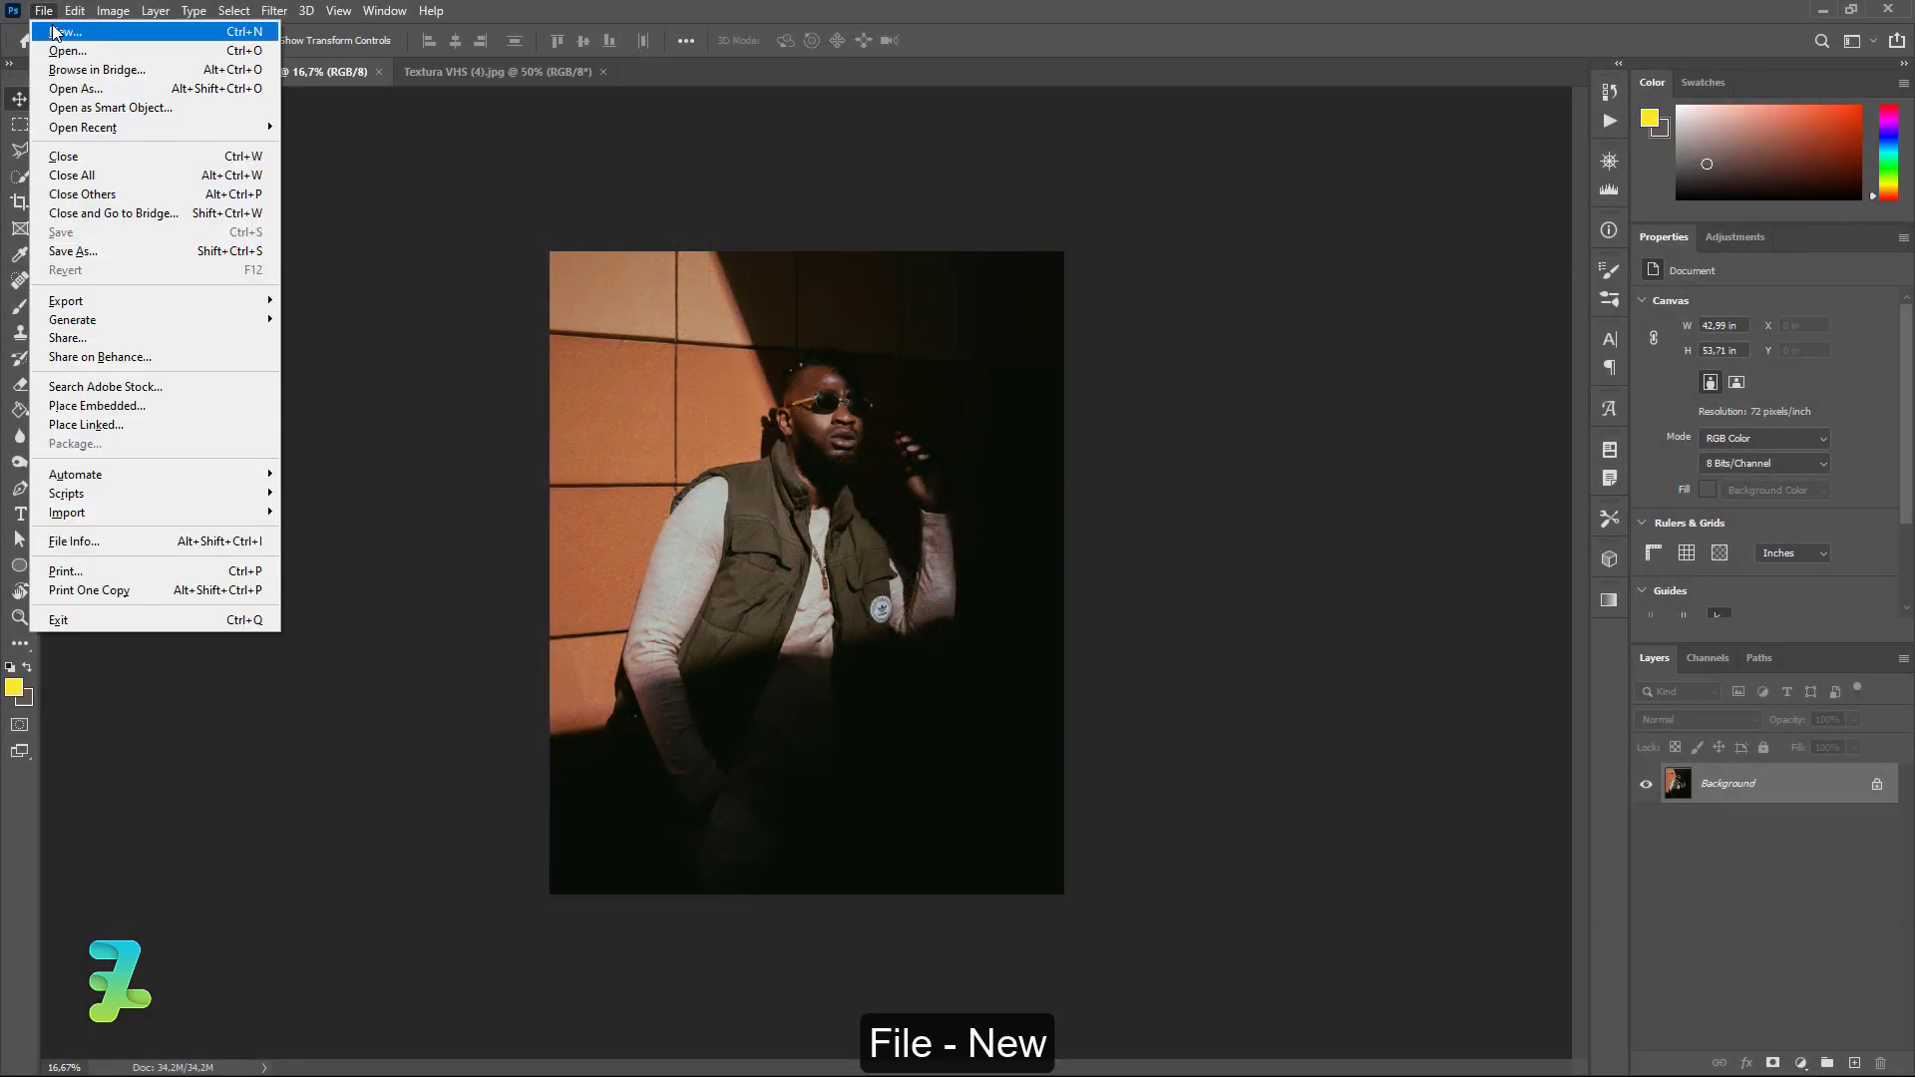
{"action": "left_click", "coordinate": [62, 31]}
{"action": "left_click", "coordinate": [1616, 280]}
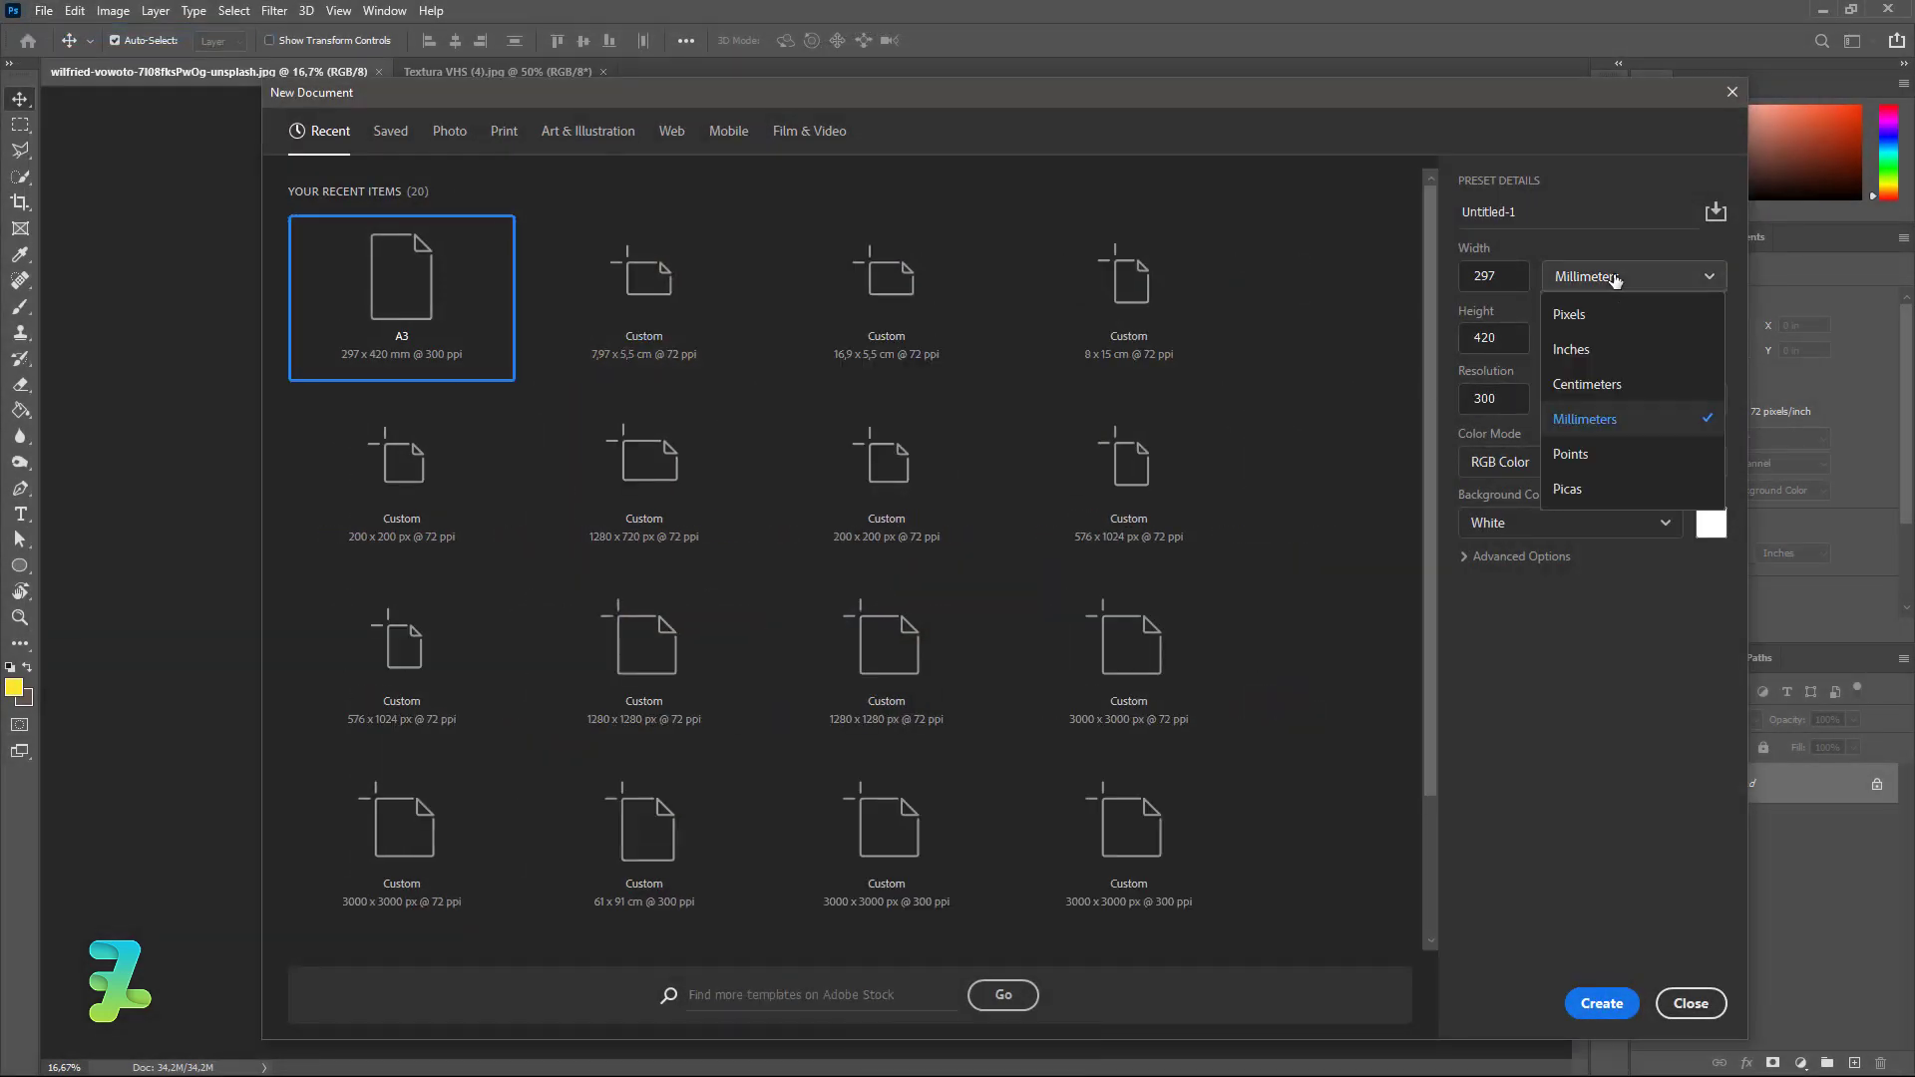
{"action": "left_click", "coordinate": [1574, 415]}
{"action": "double_click", "coordinate": [1497, 278]}
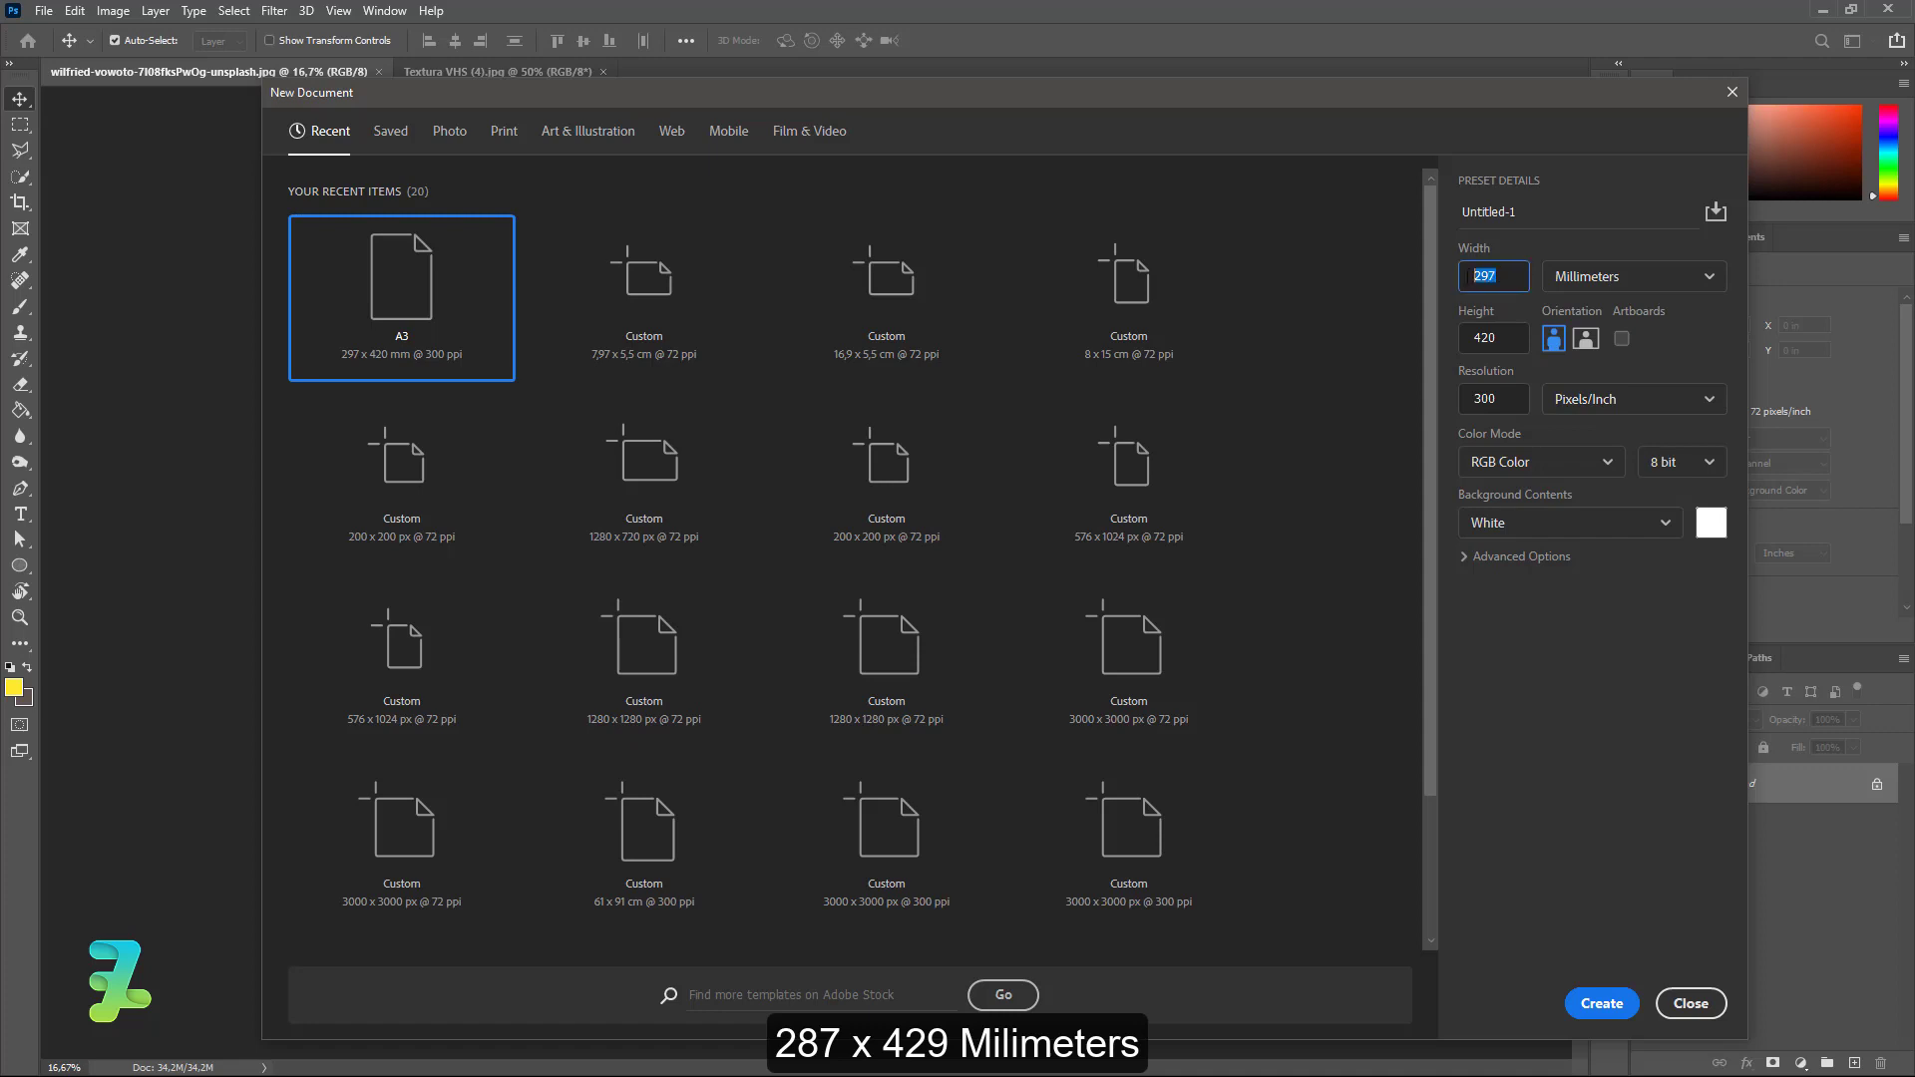
{"action": "left_click", "coordinate": [1509, 336]}
{"action": "left_click", "coordinate": [1583, 403]}
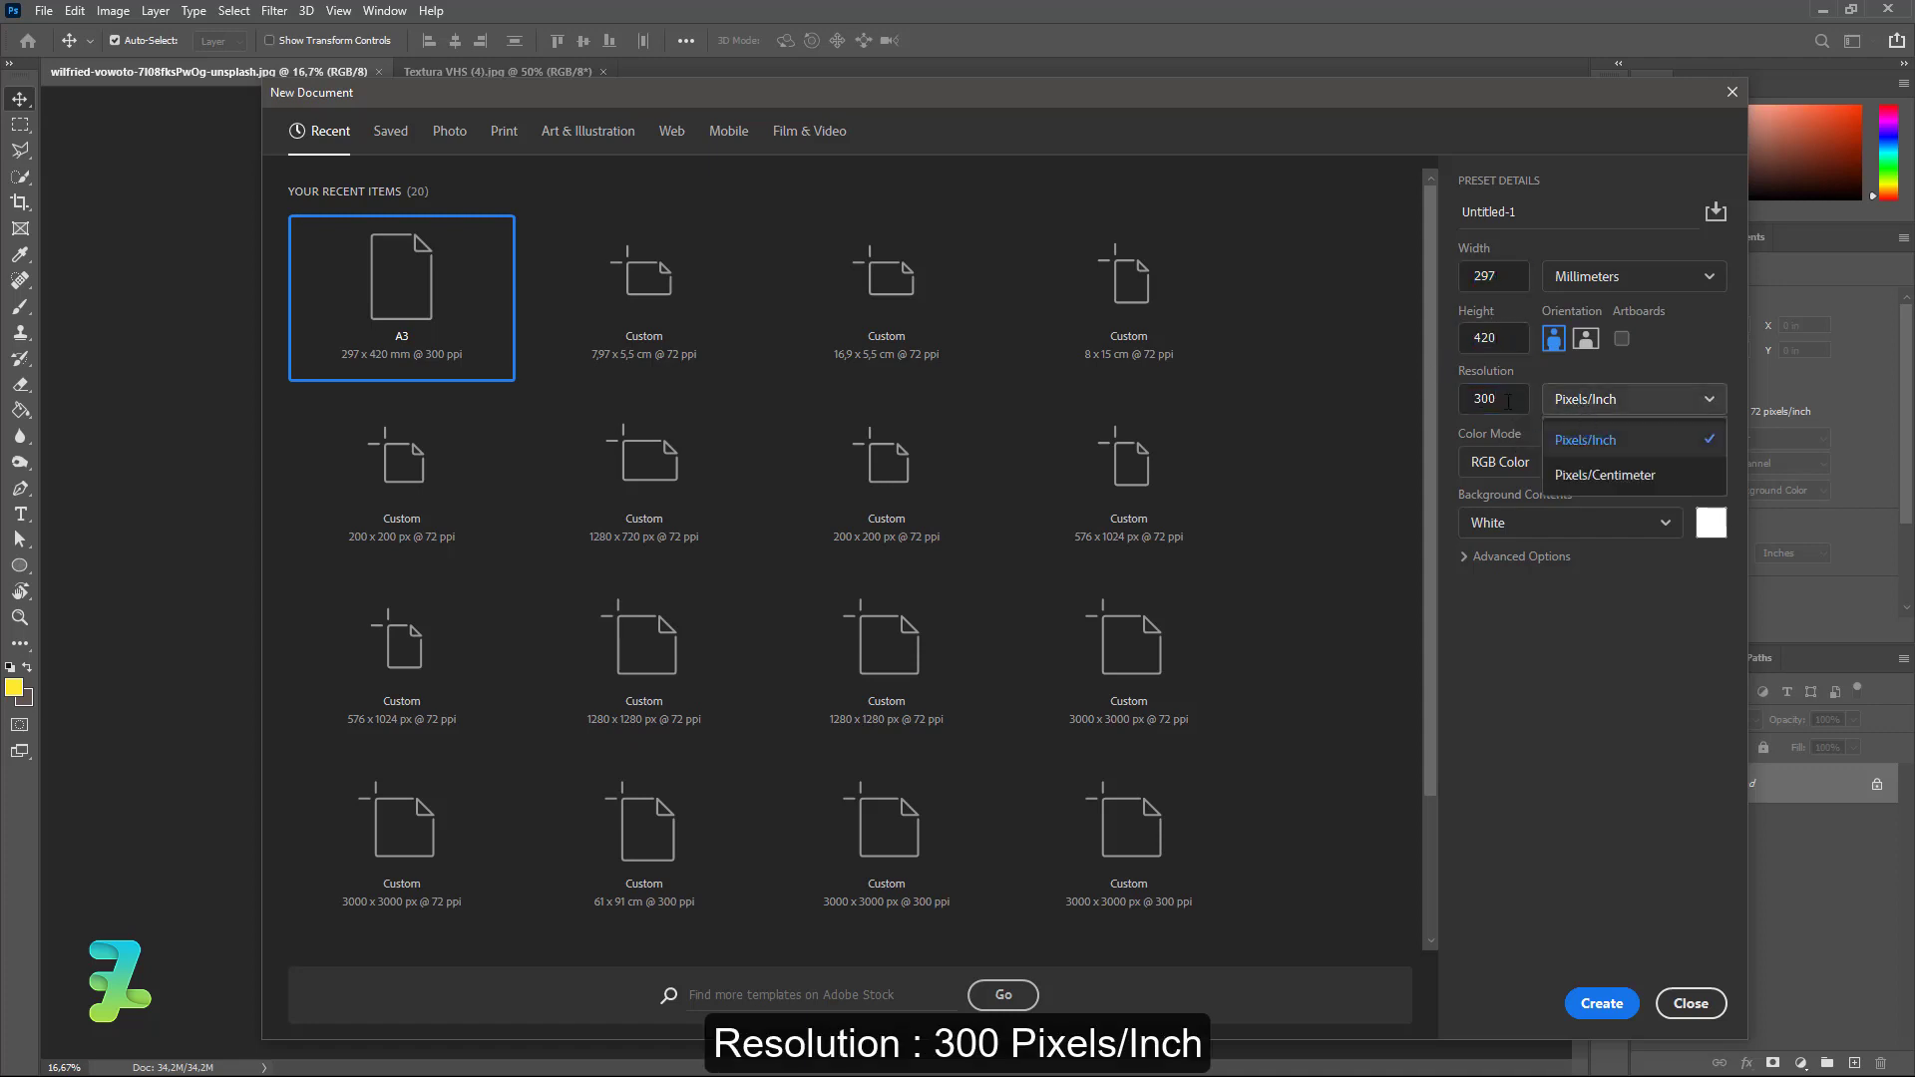
{"action": "left_click", "coordinate": [1596, 440]}
{"action": "left_click", "coordinate": [1682, 461]}
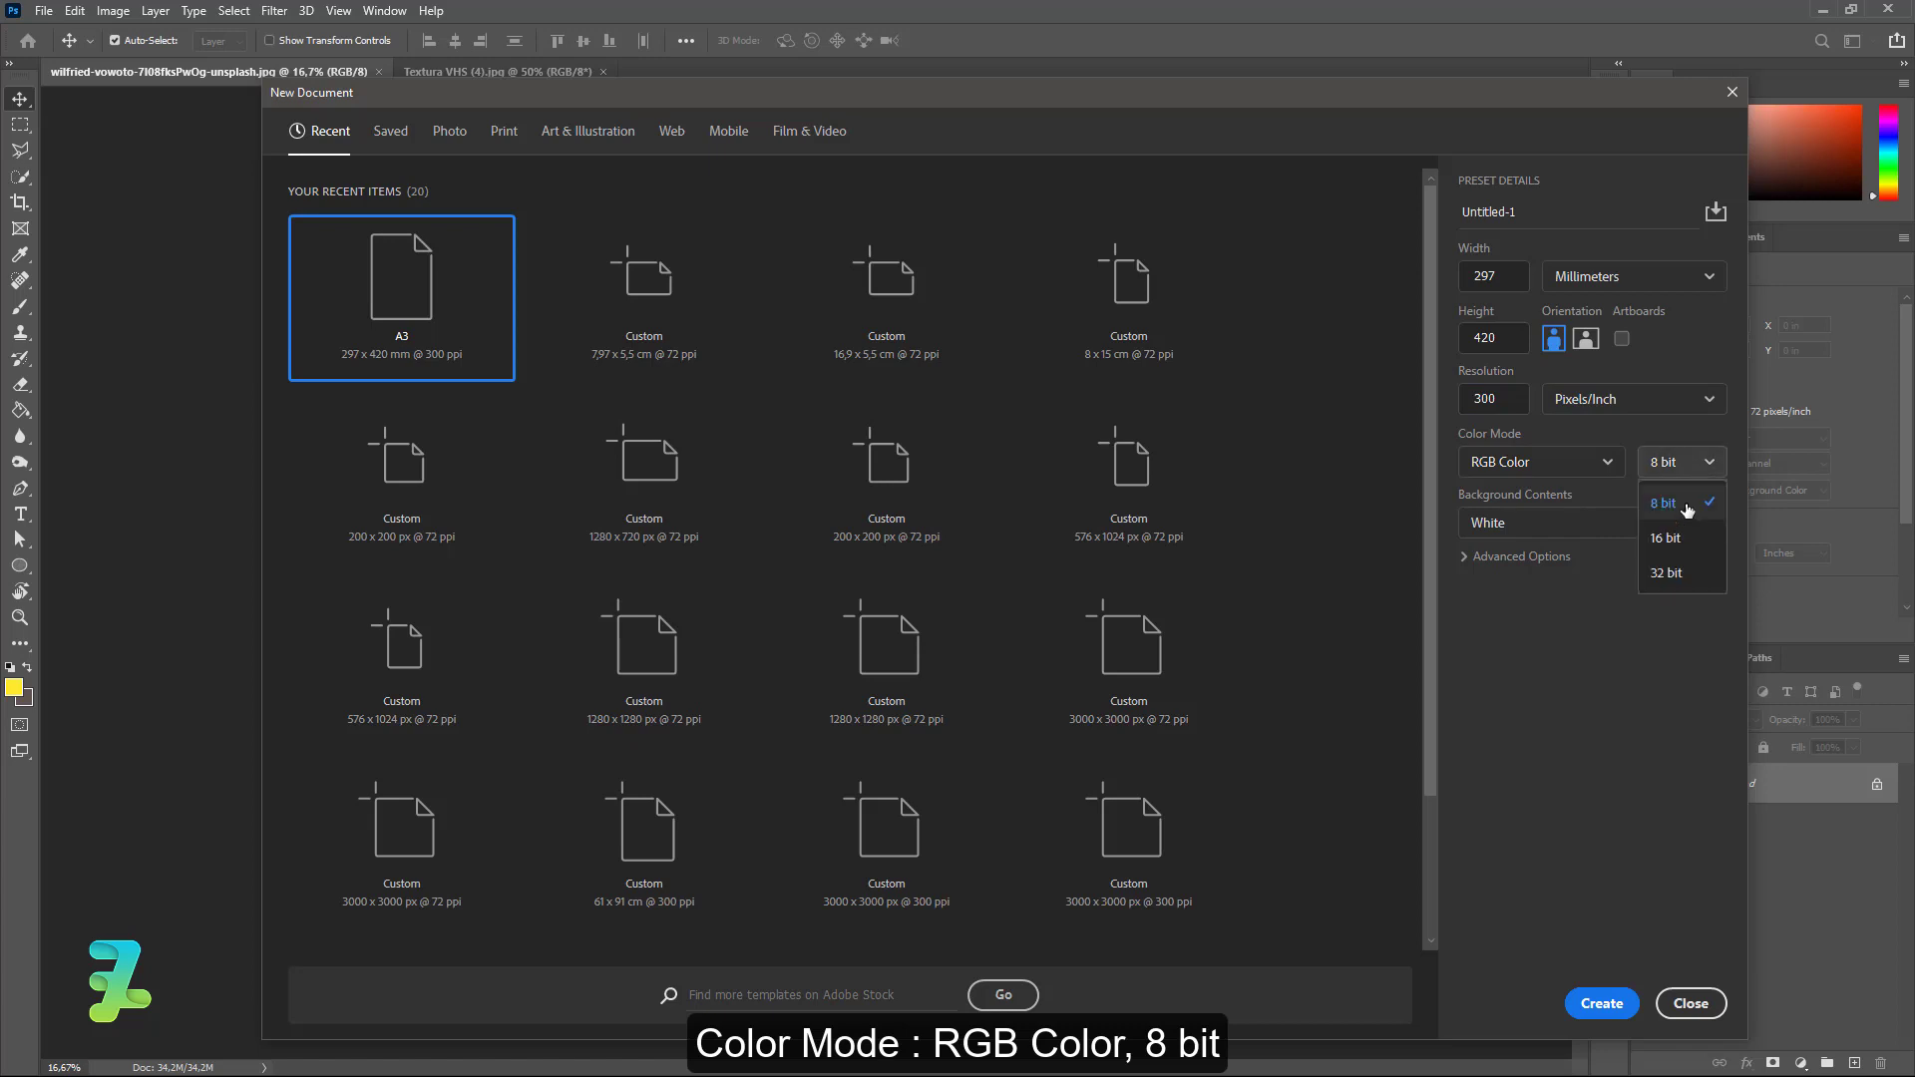
{"action": "left_click", "coordinate": [1686, 504]}
{"action": "left_click", "coordinate": [1555, 523]}
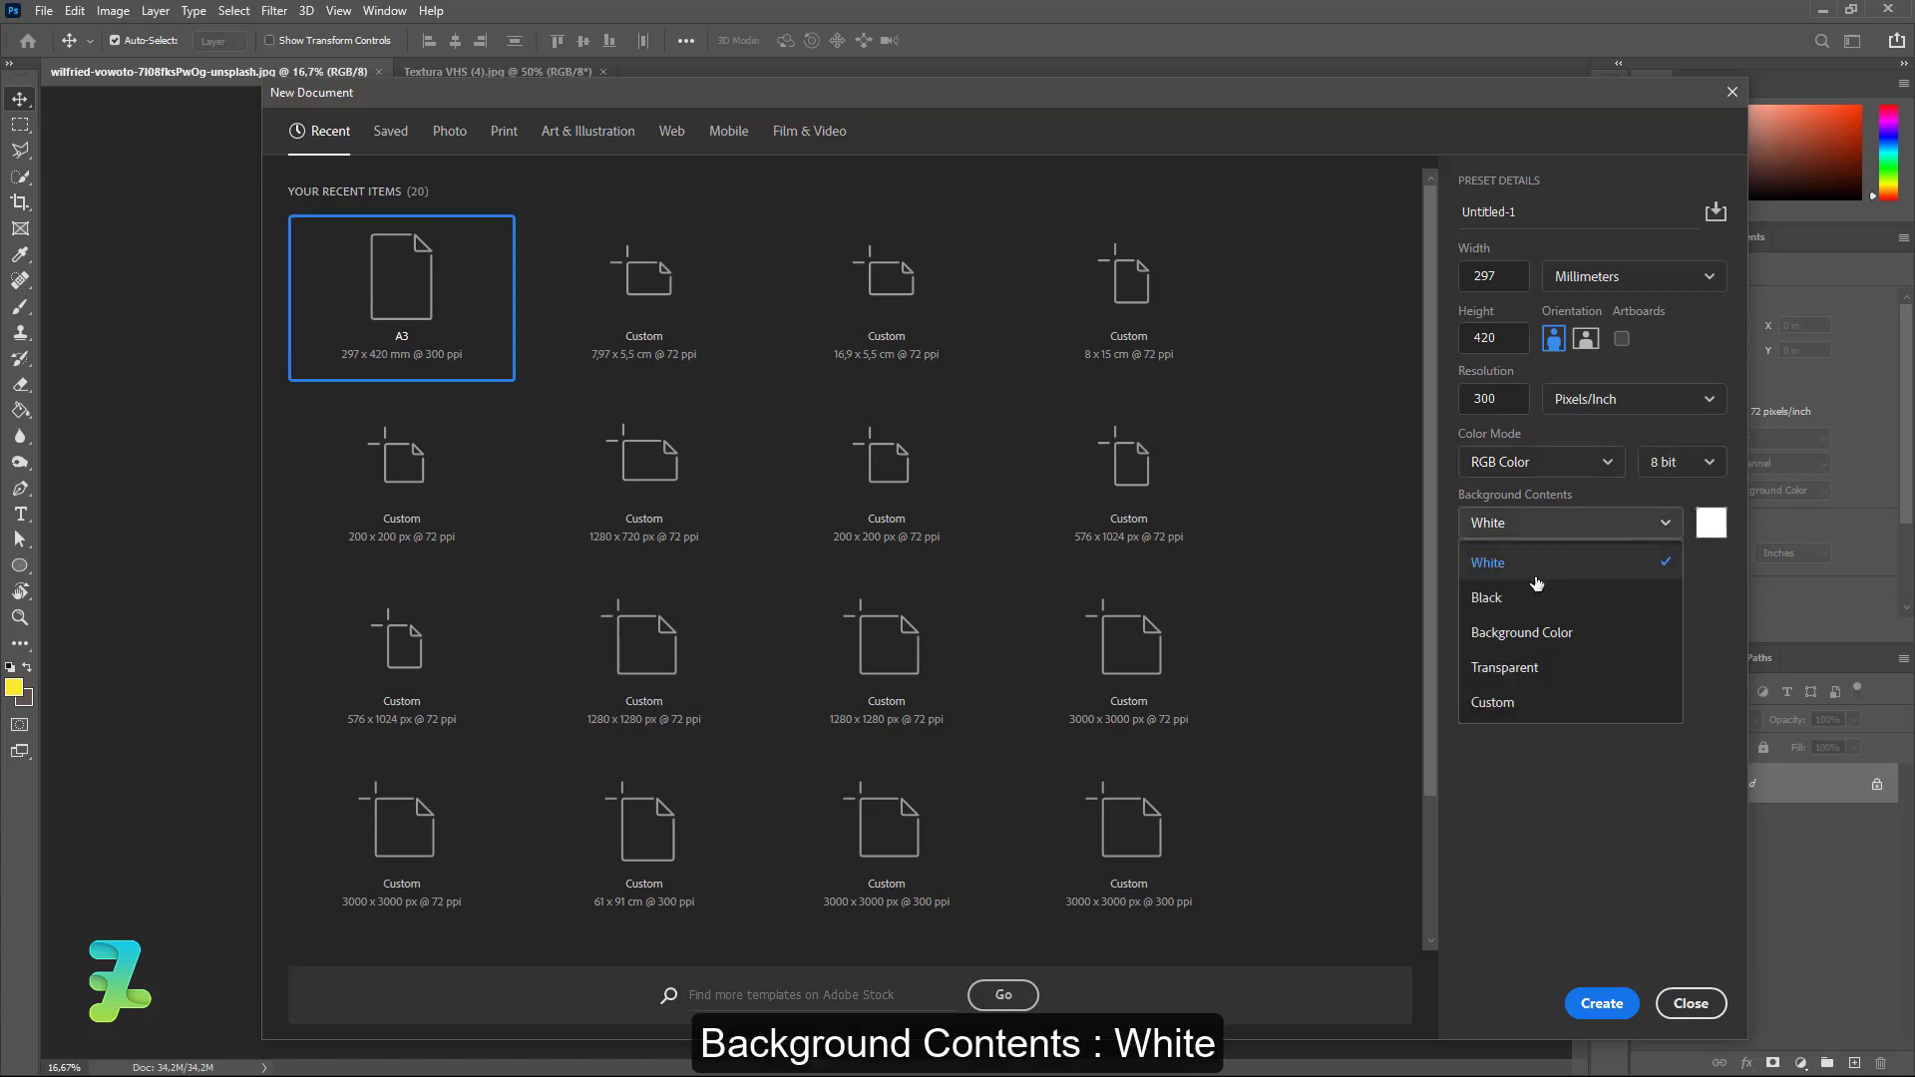
{"action": "left_click", "coordinate": [1484, 564]}
{"action": "left_click", "coordinate": [1601, 1003]}
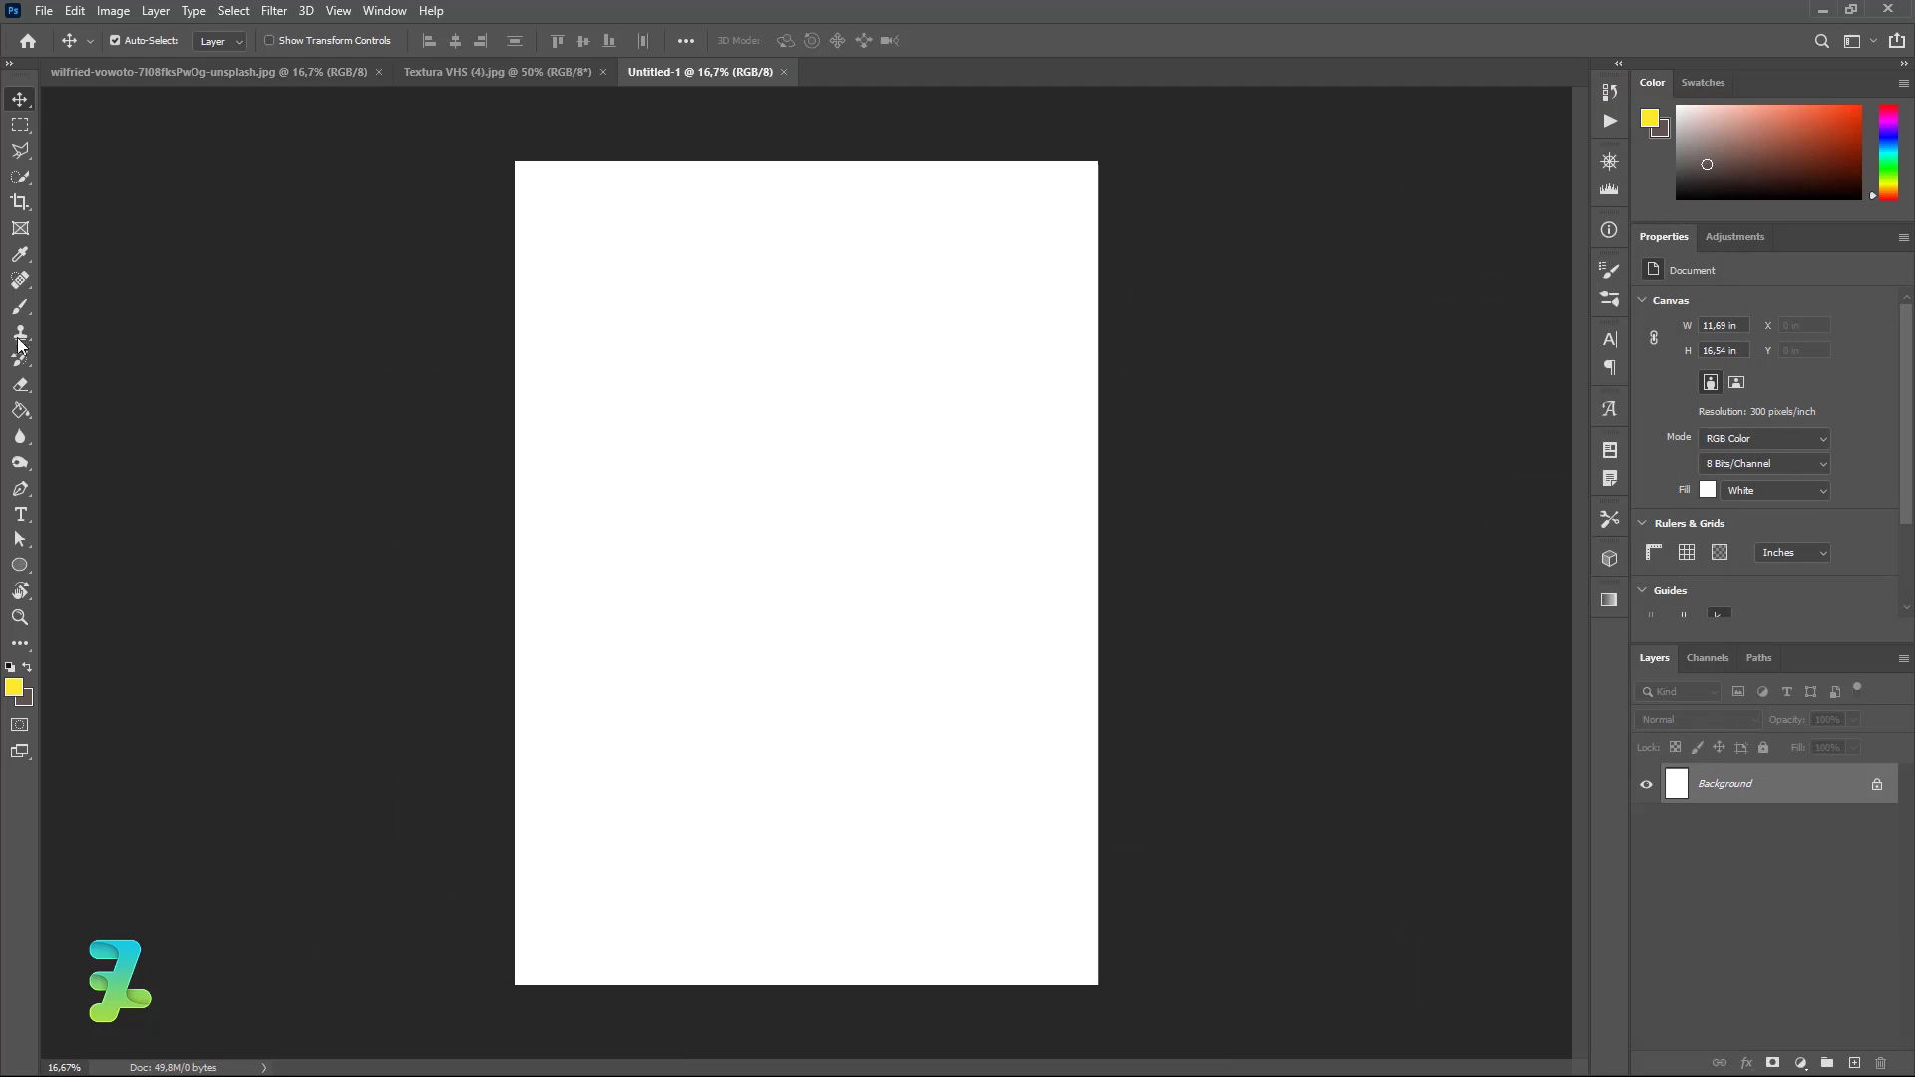
Step: Select the Ellipse tool and set the foreground colour to black (#000000)
{"action": "left_click", "coordinate": [14, 570]}
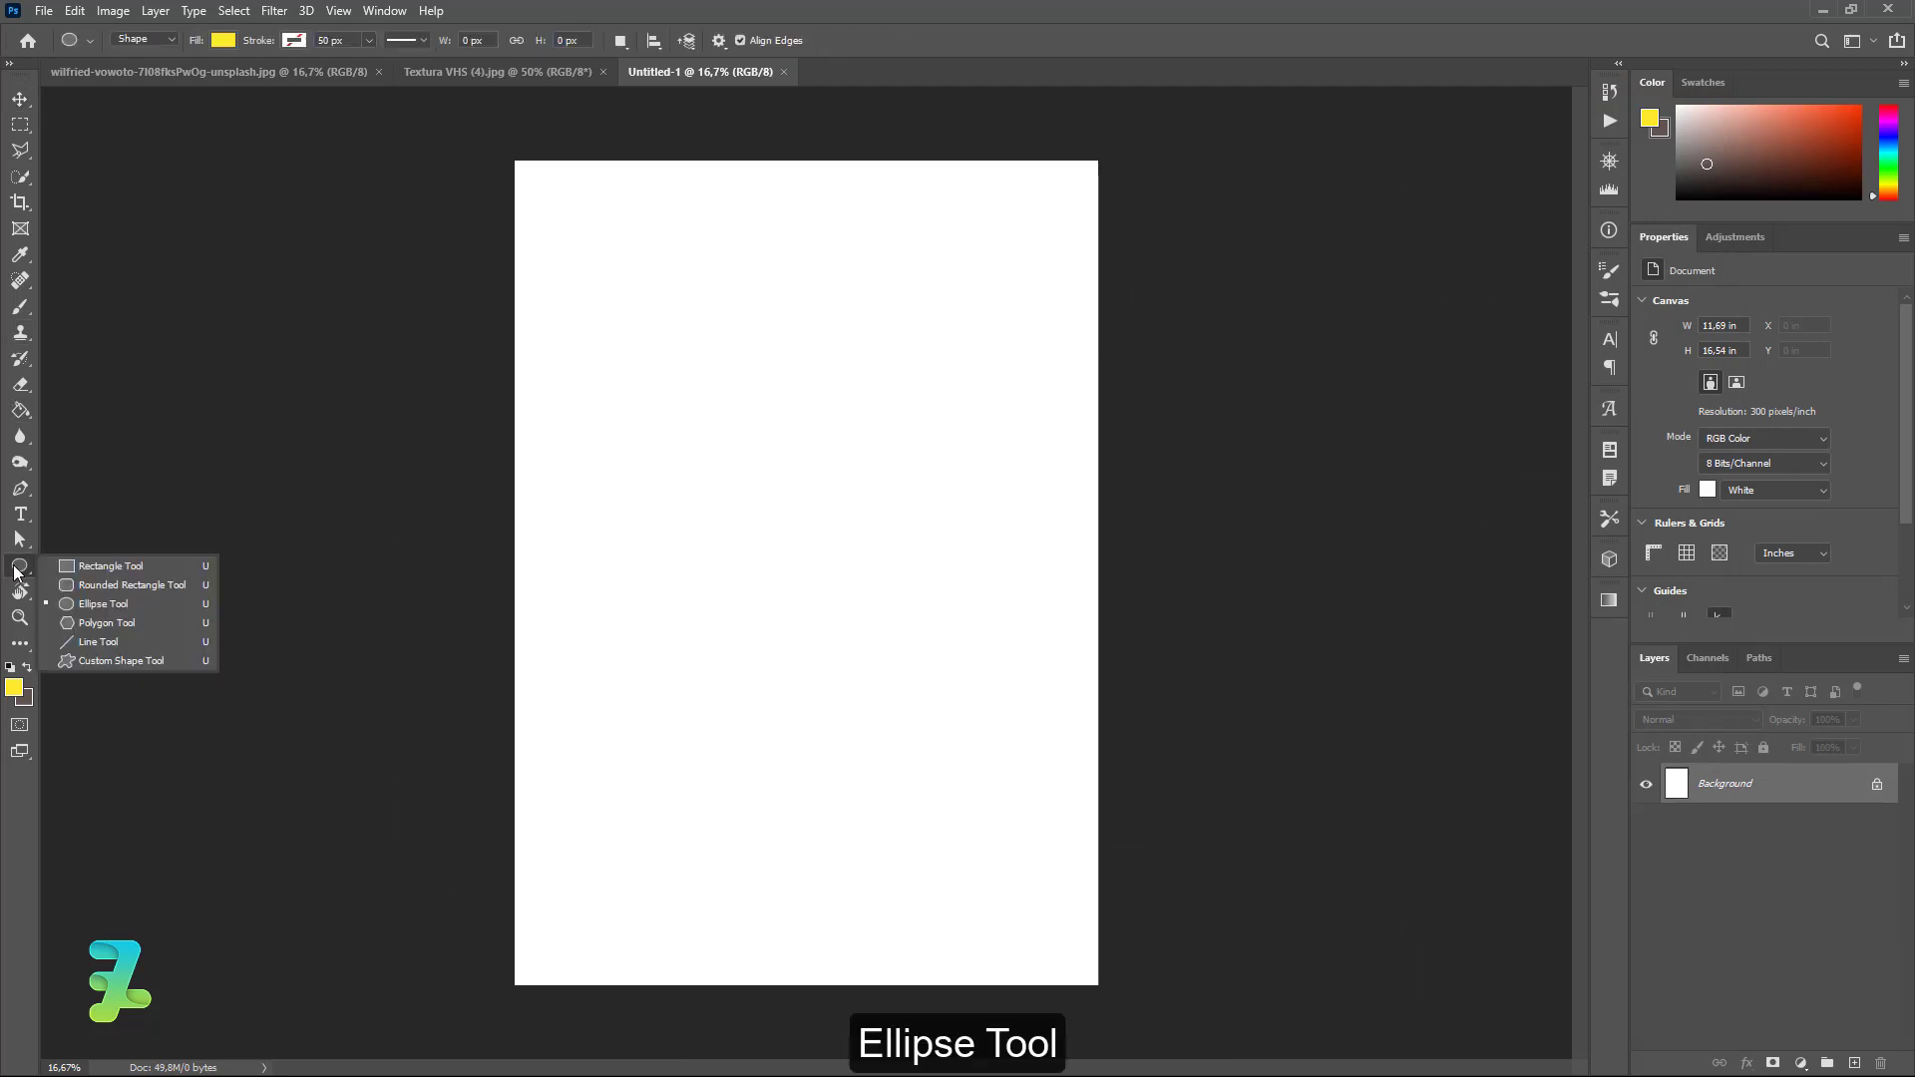
{"action": "left_click", "coordinate": [108, 602]}
{"action": "left_click", "coordinate": [12, 688]}
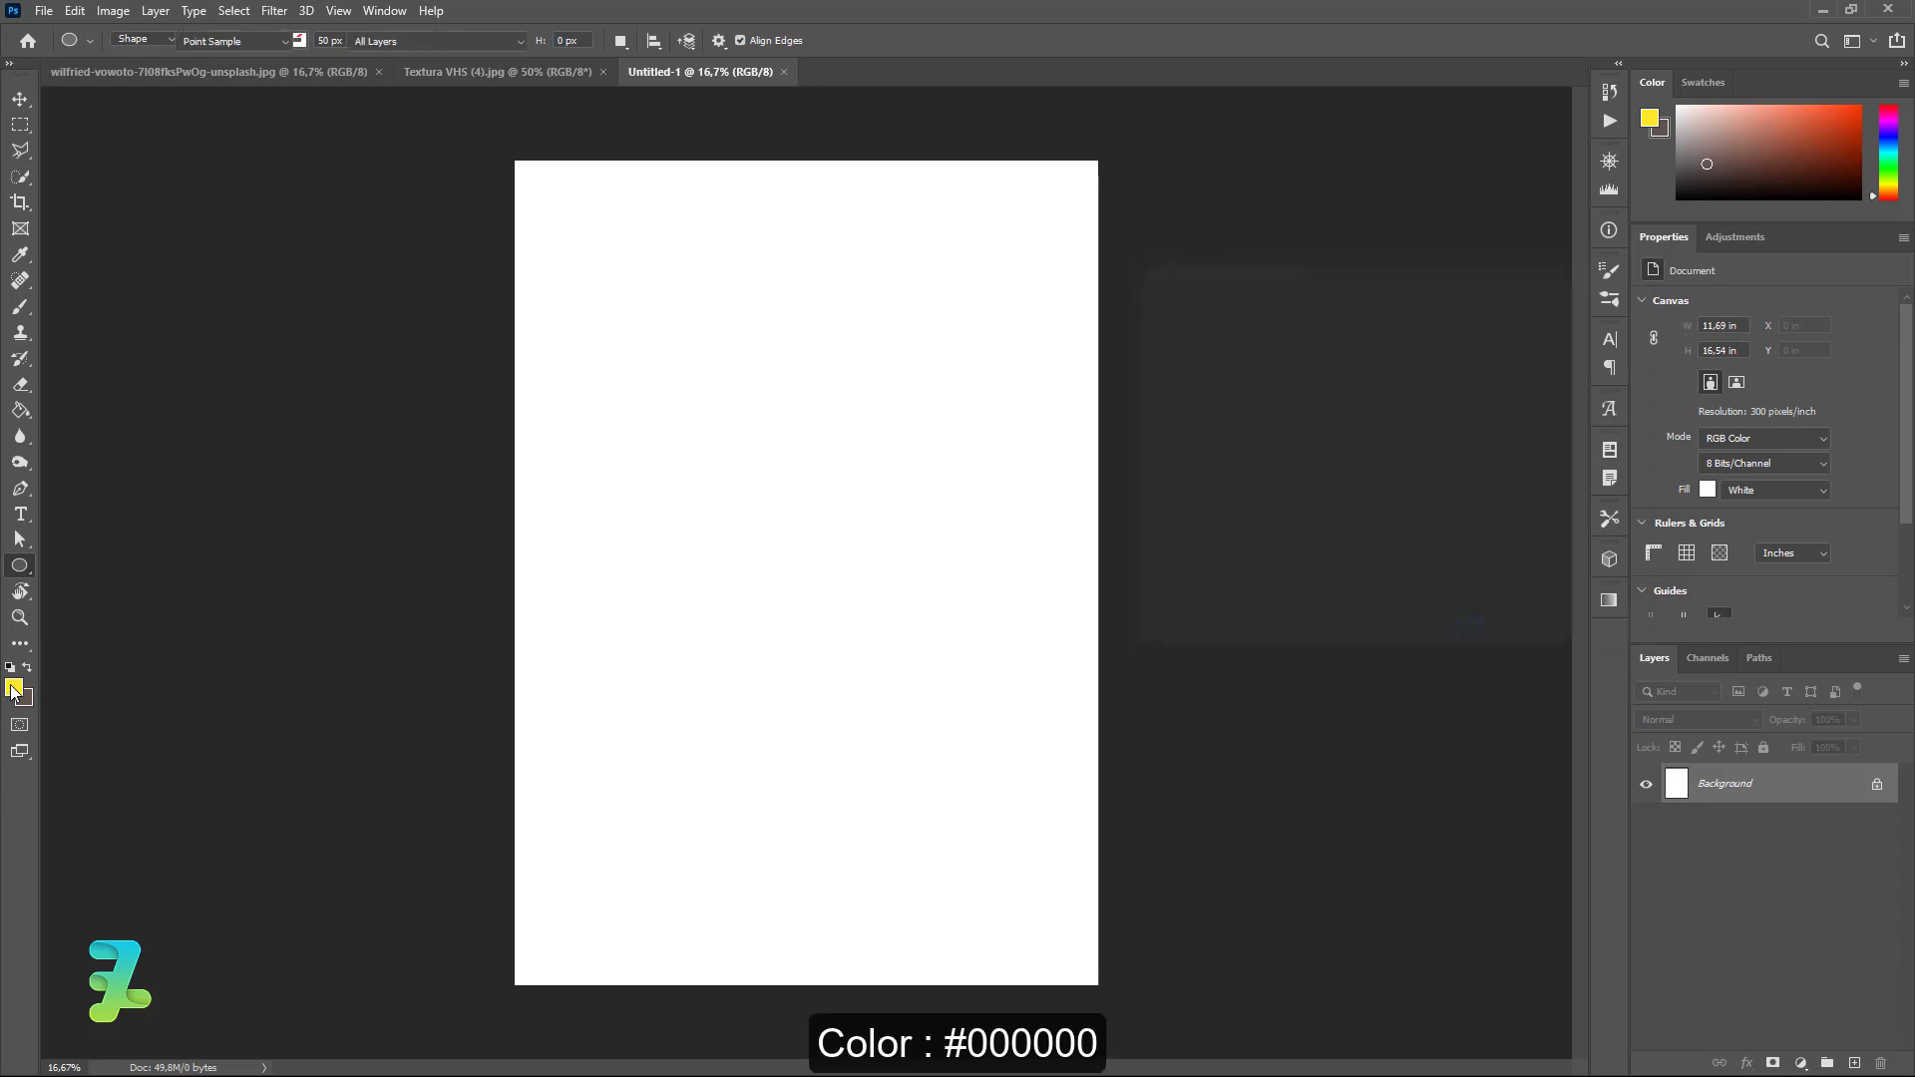
{"action": "type", "text": "000000"}
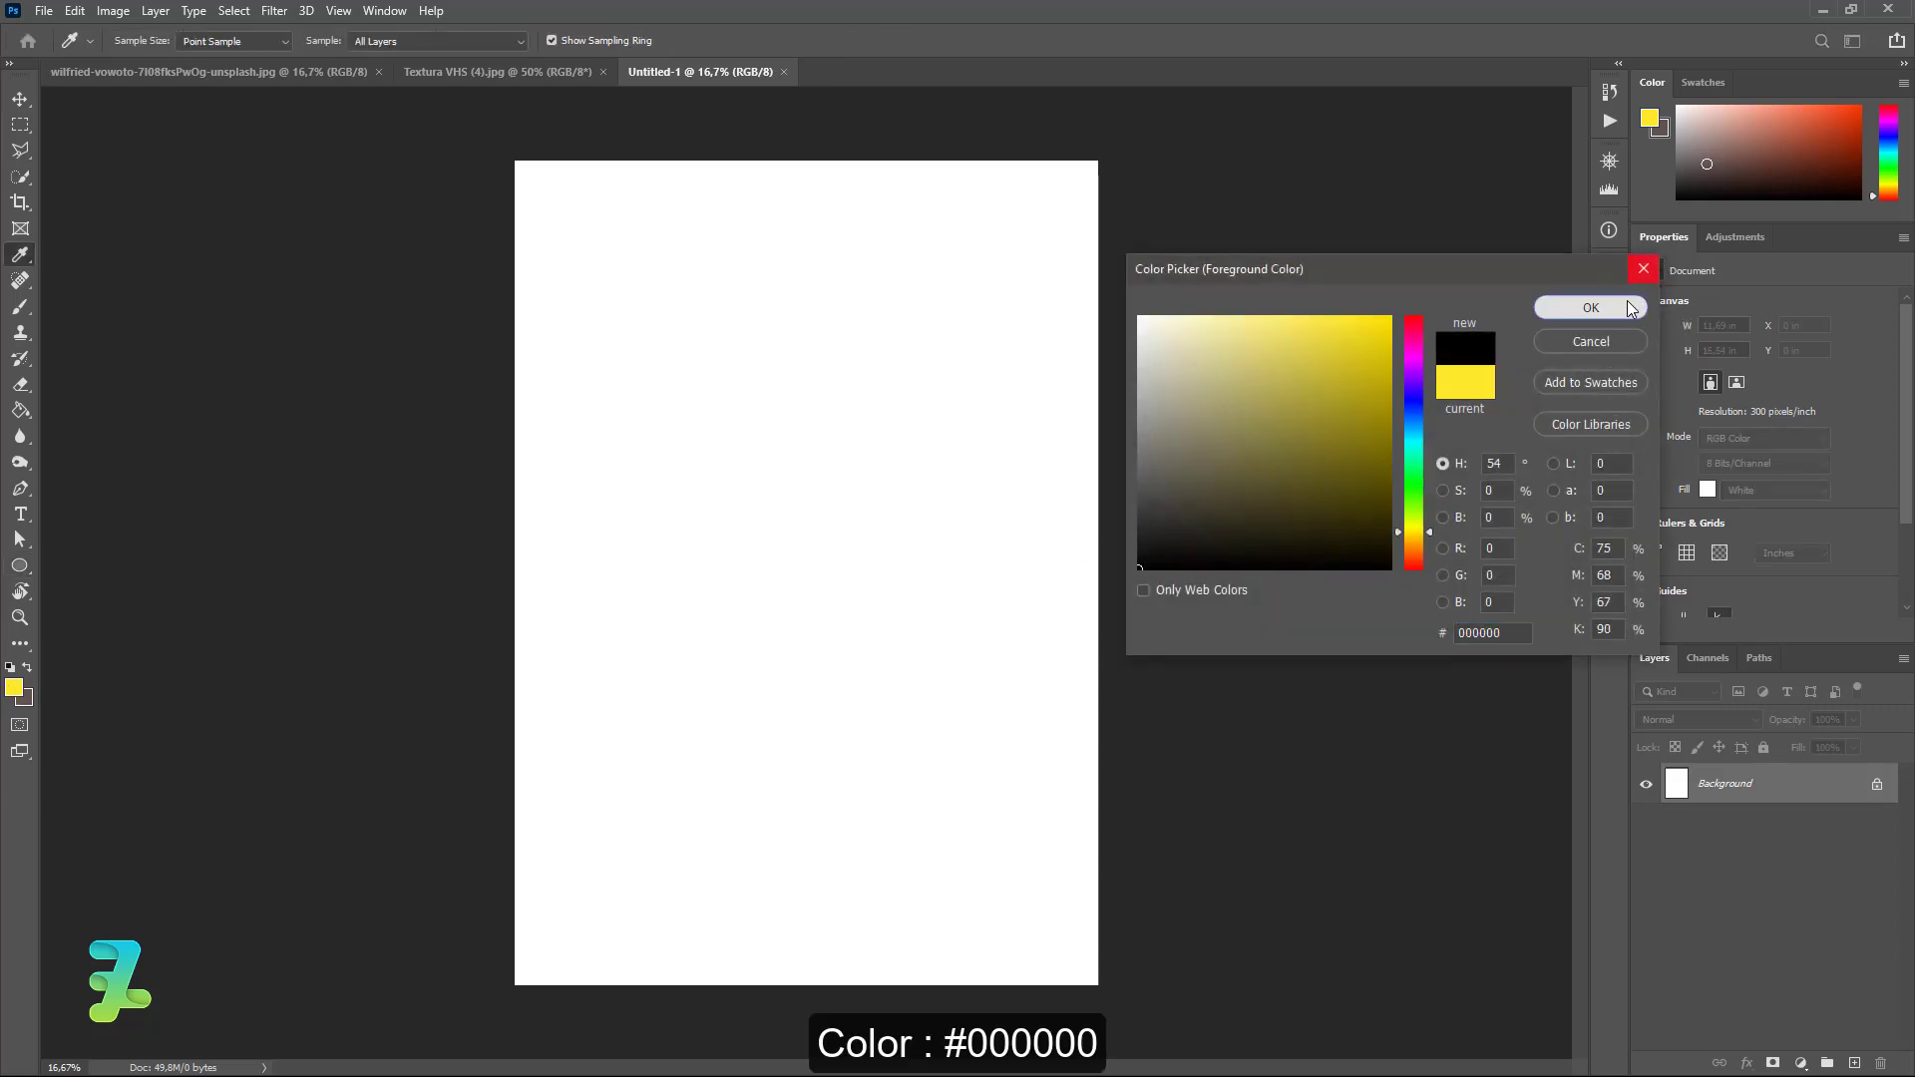
{"action": "left_click", "coordinate": [1625, 305]}
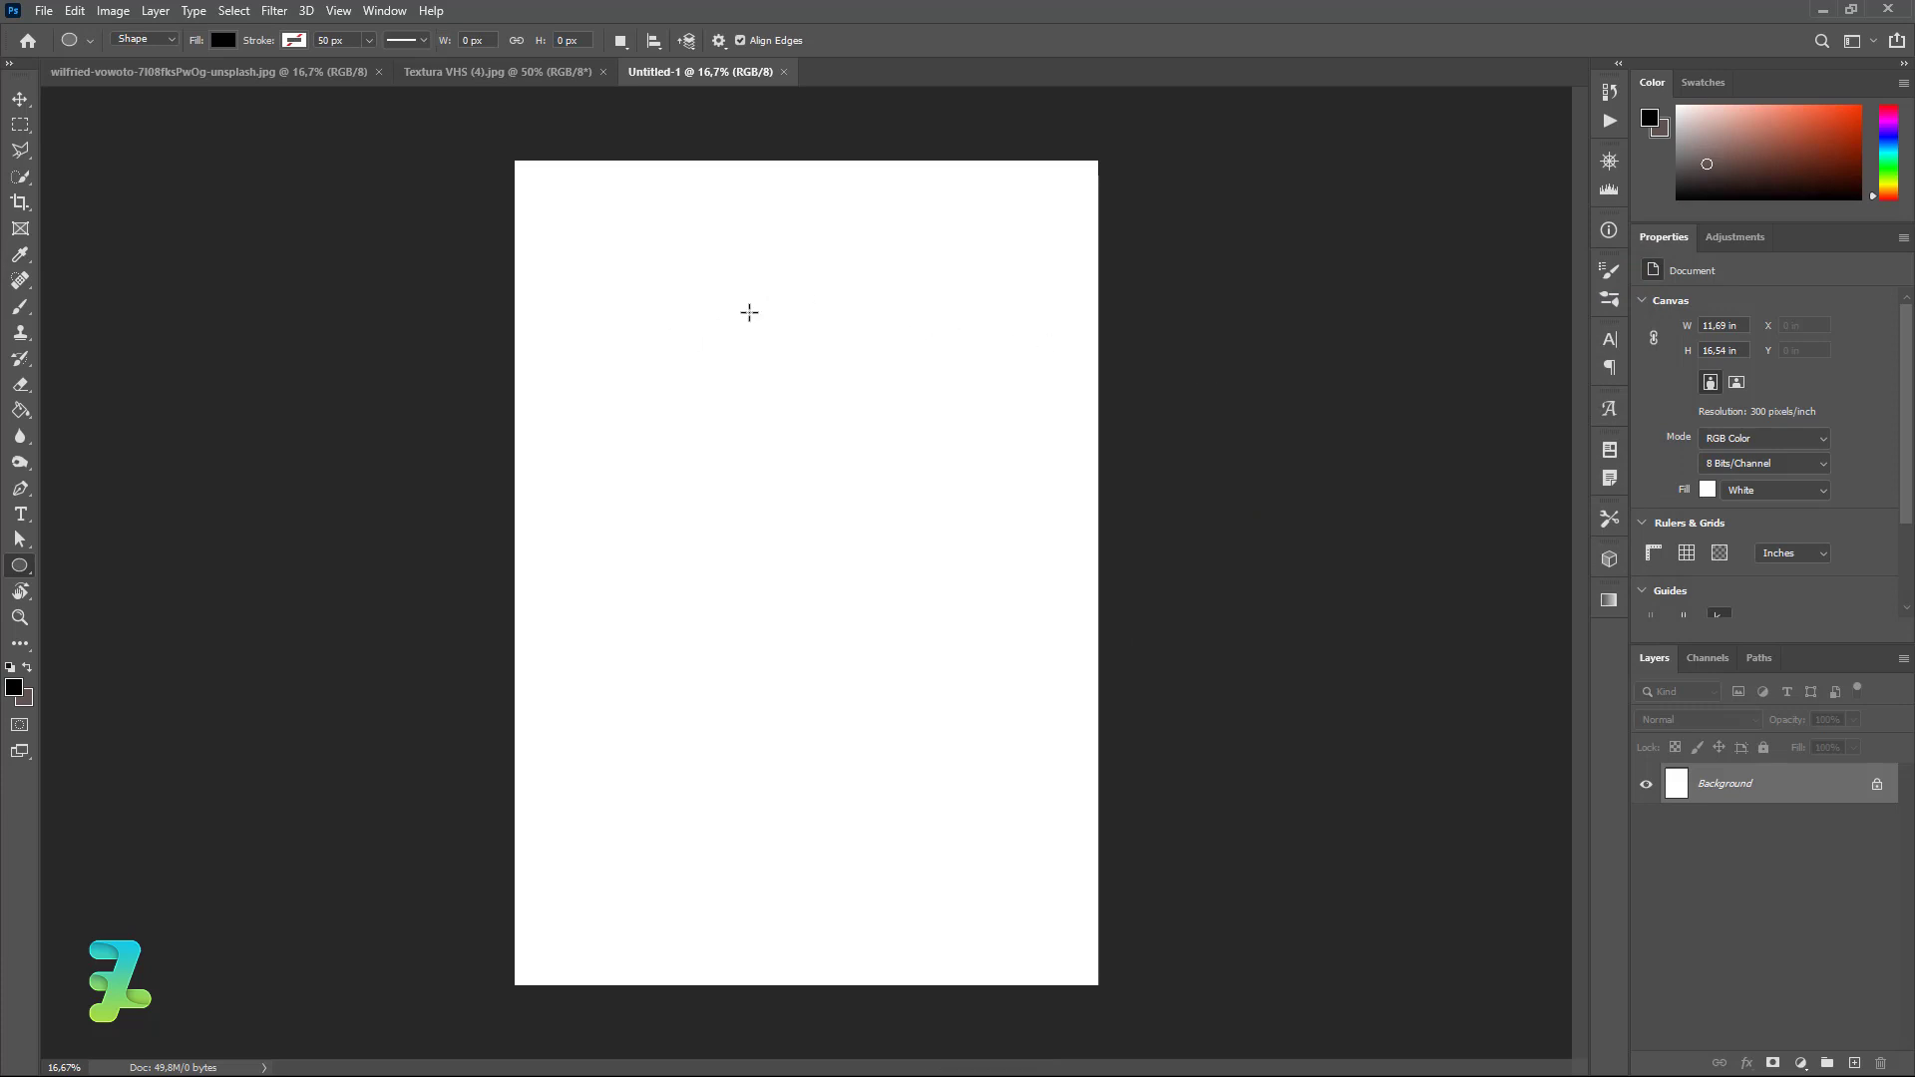
Step: Create a 2000 × 300 px ellipse and move it up toward the page top
{"action": "left_click", "coordinate": [655, 298]}
{"action": "type", "text": "2000"}
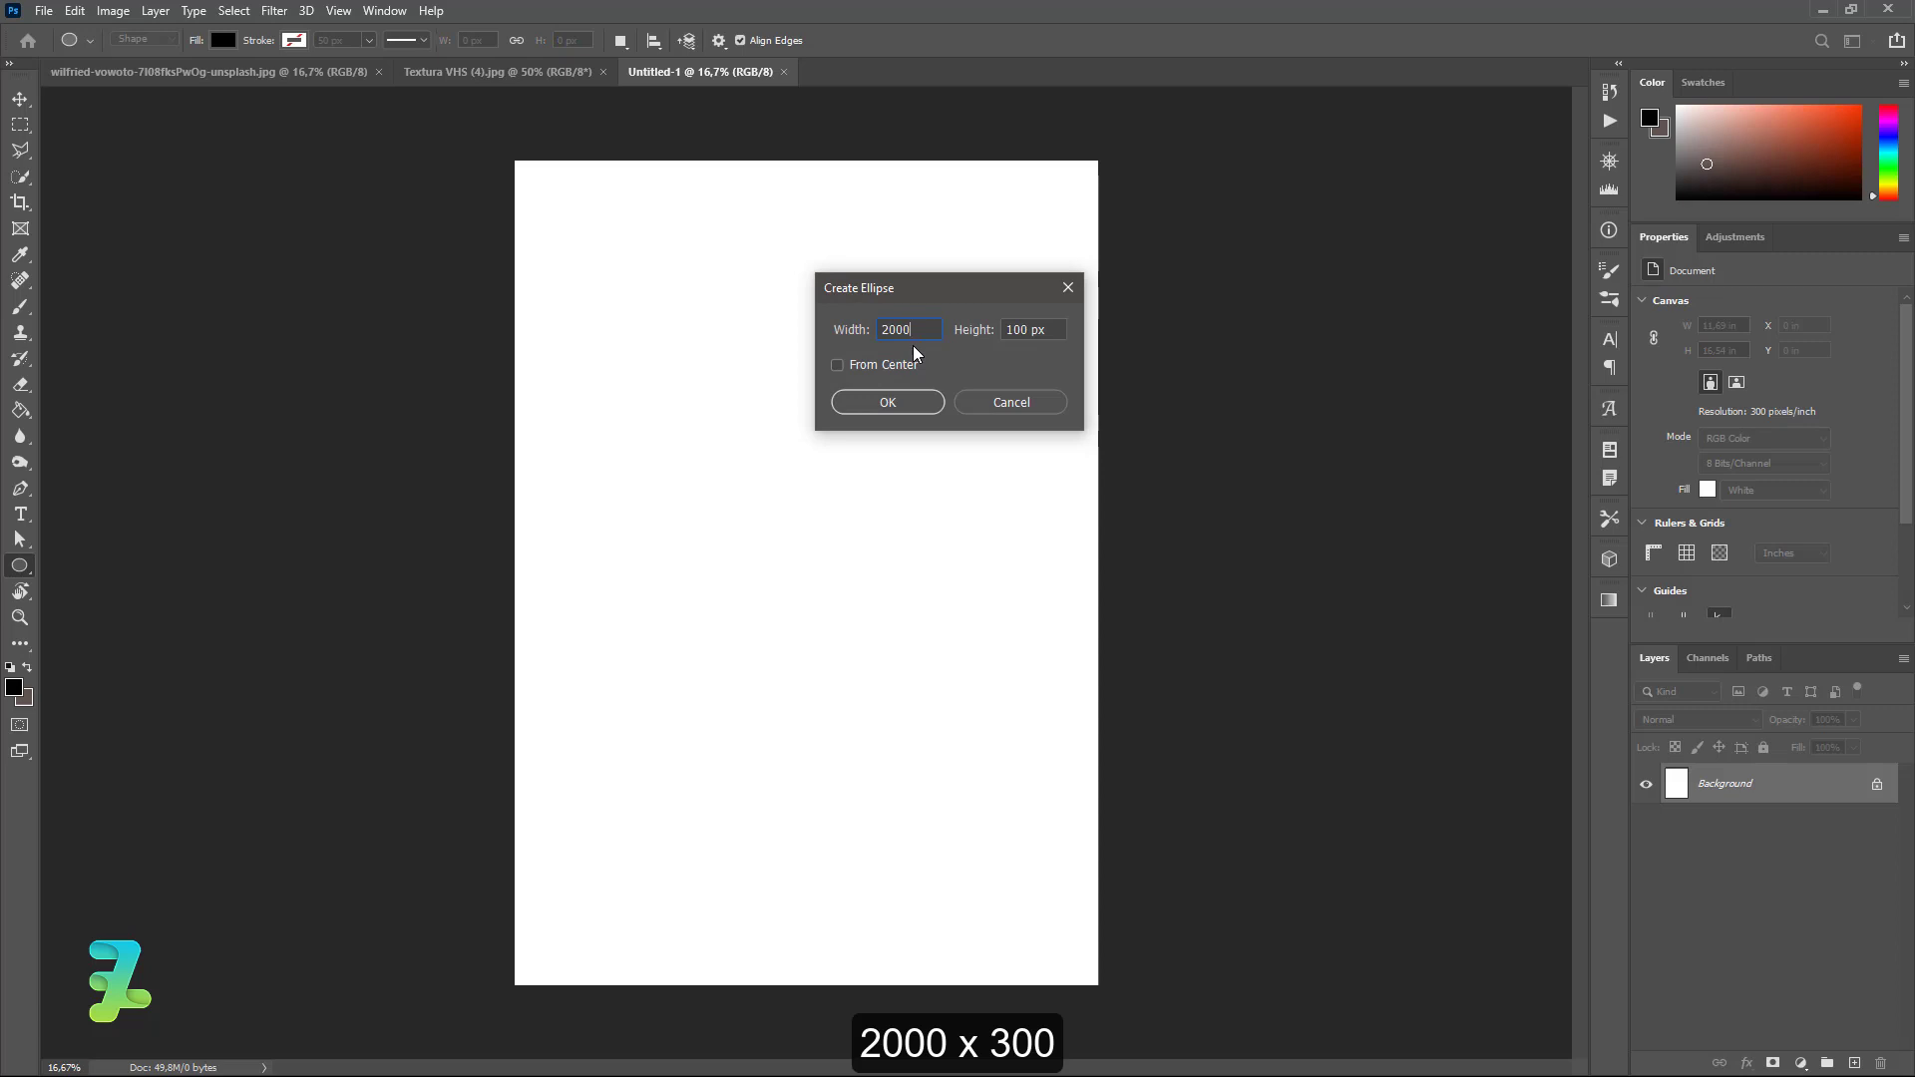
{"action": "key", "text": "Tab"}
{"action": "type", "text": "3"}
{"action": "type", "text": "00"}
{"action": "key", "text": "Return"}
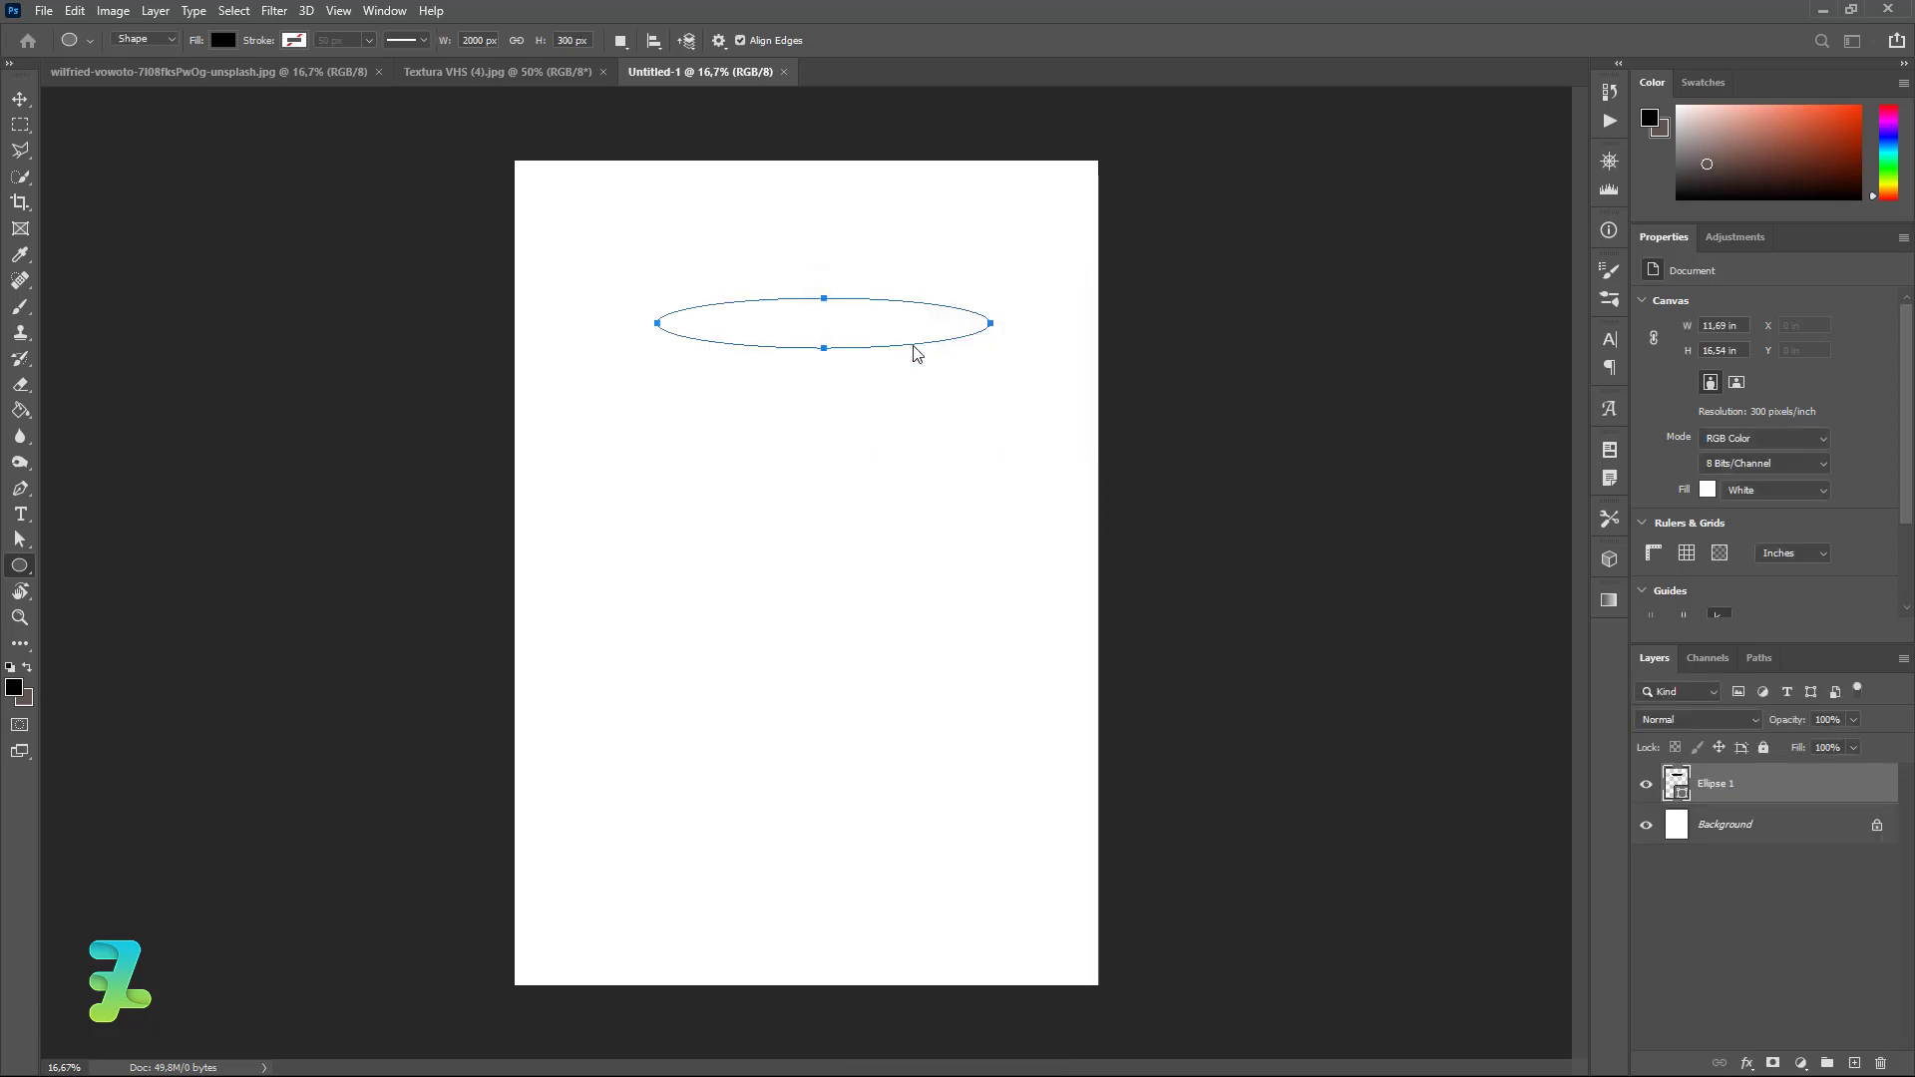
{"action": "left_click", "coordinate": [20, 99]}
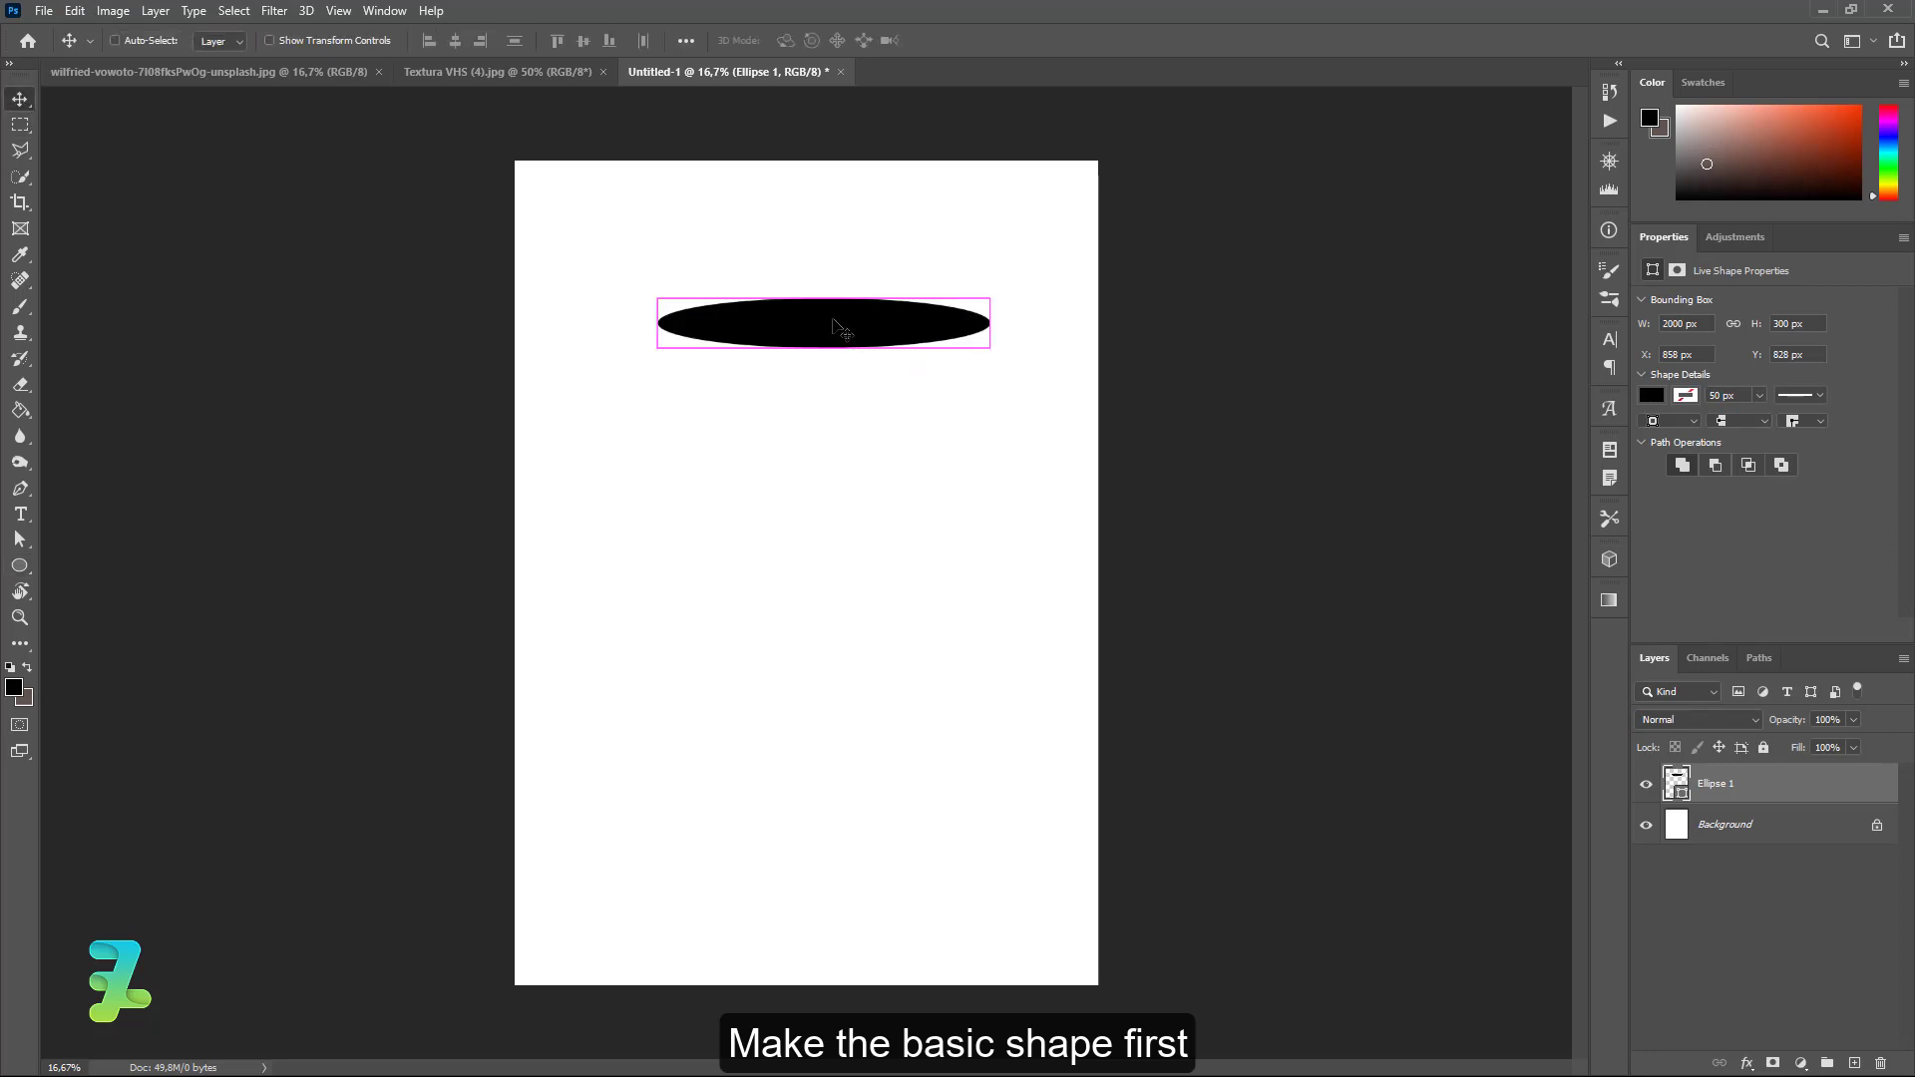
{"action": "left_click_drag", "start_coordinate": [834, 325], "coordinate": [844, 253]}
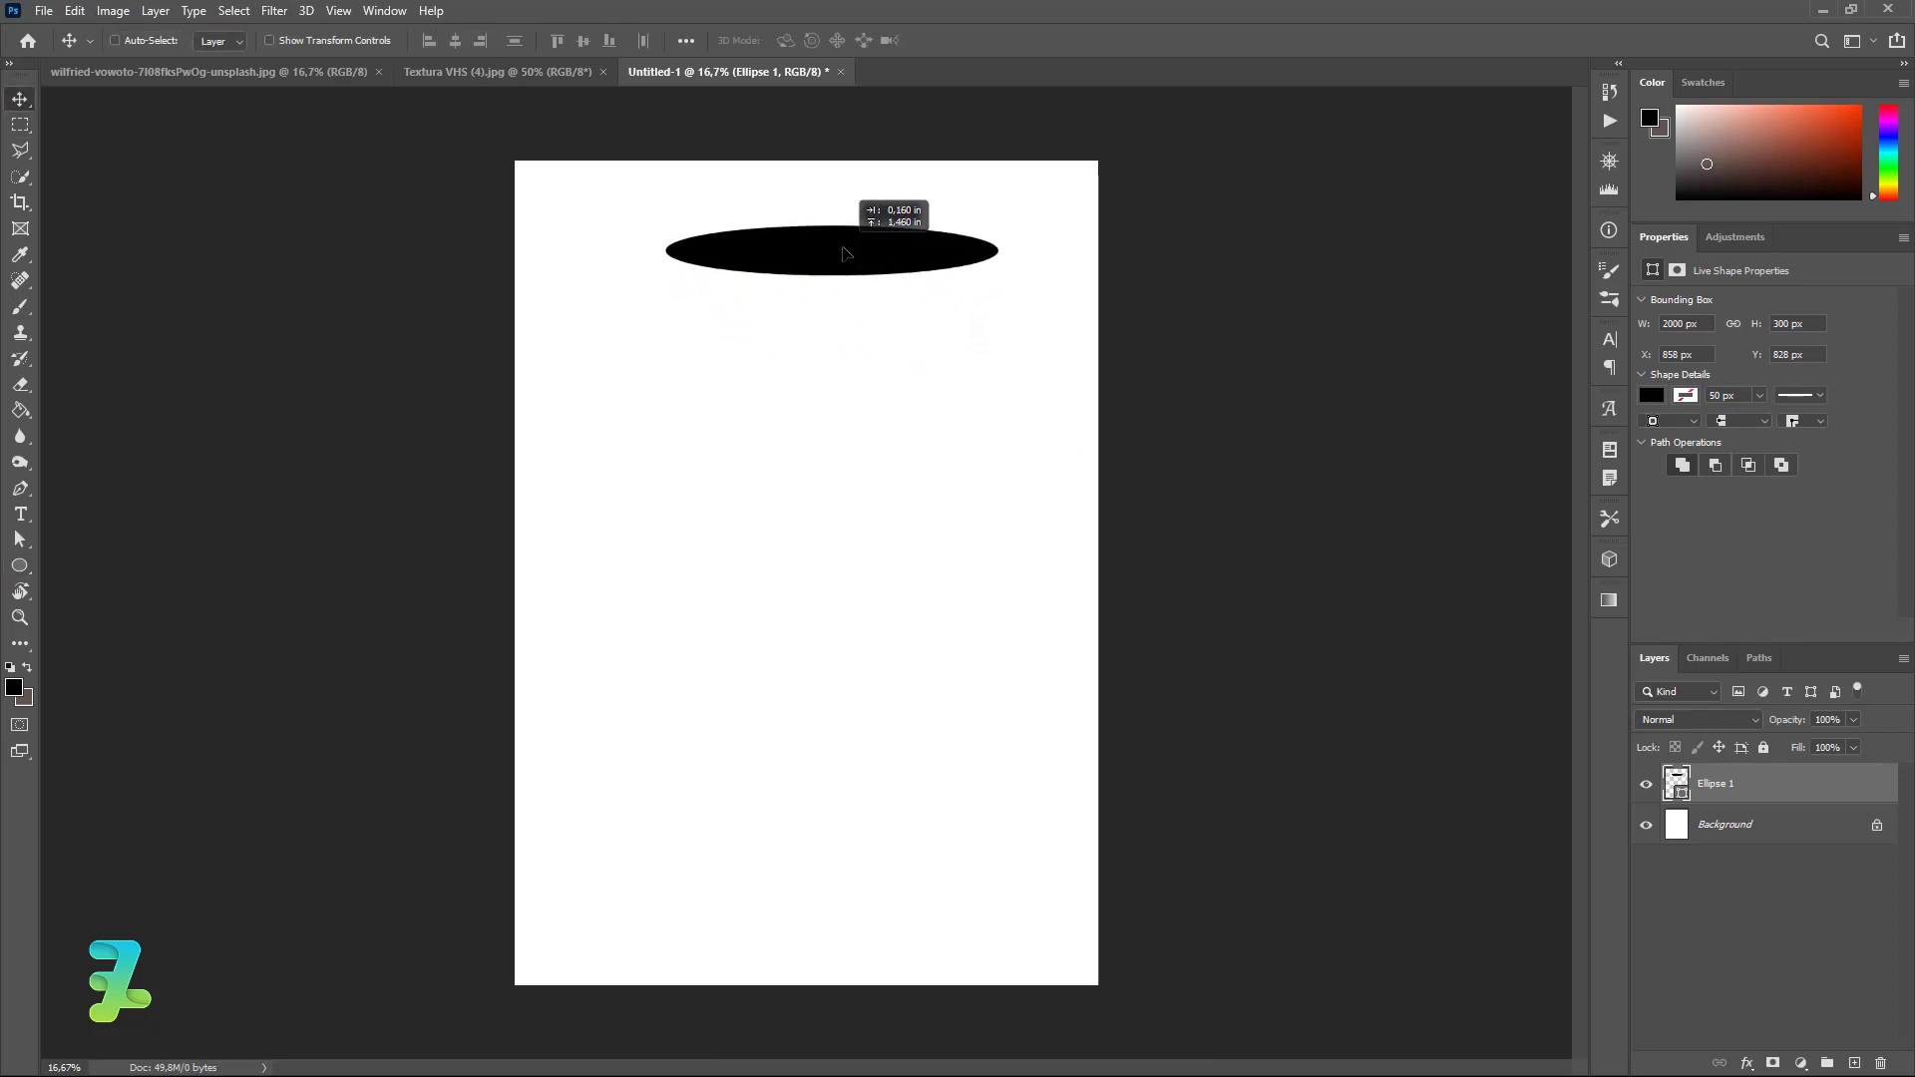
Step: Create a second ellipse sized 2500 × 350 px
{"action": "left_click", "coordinate": [20, 566]}
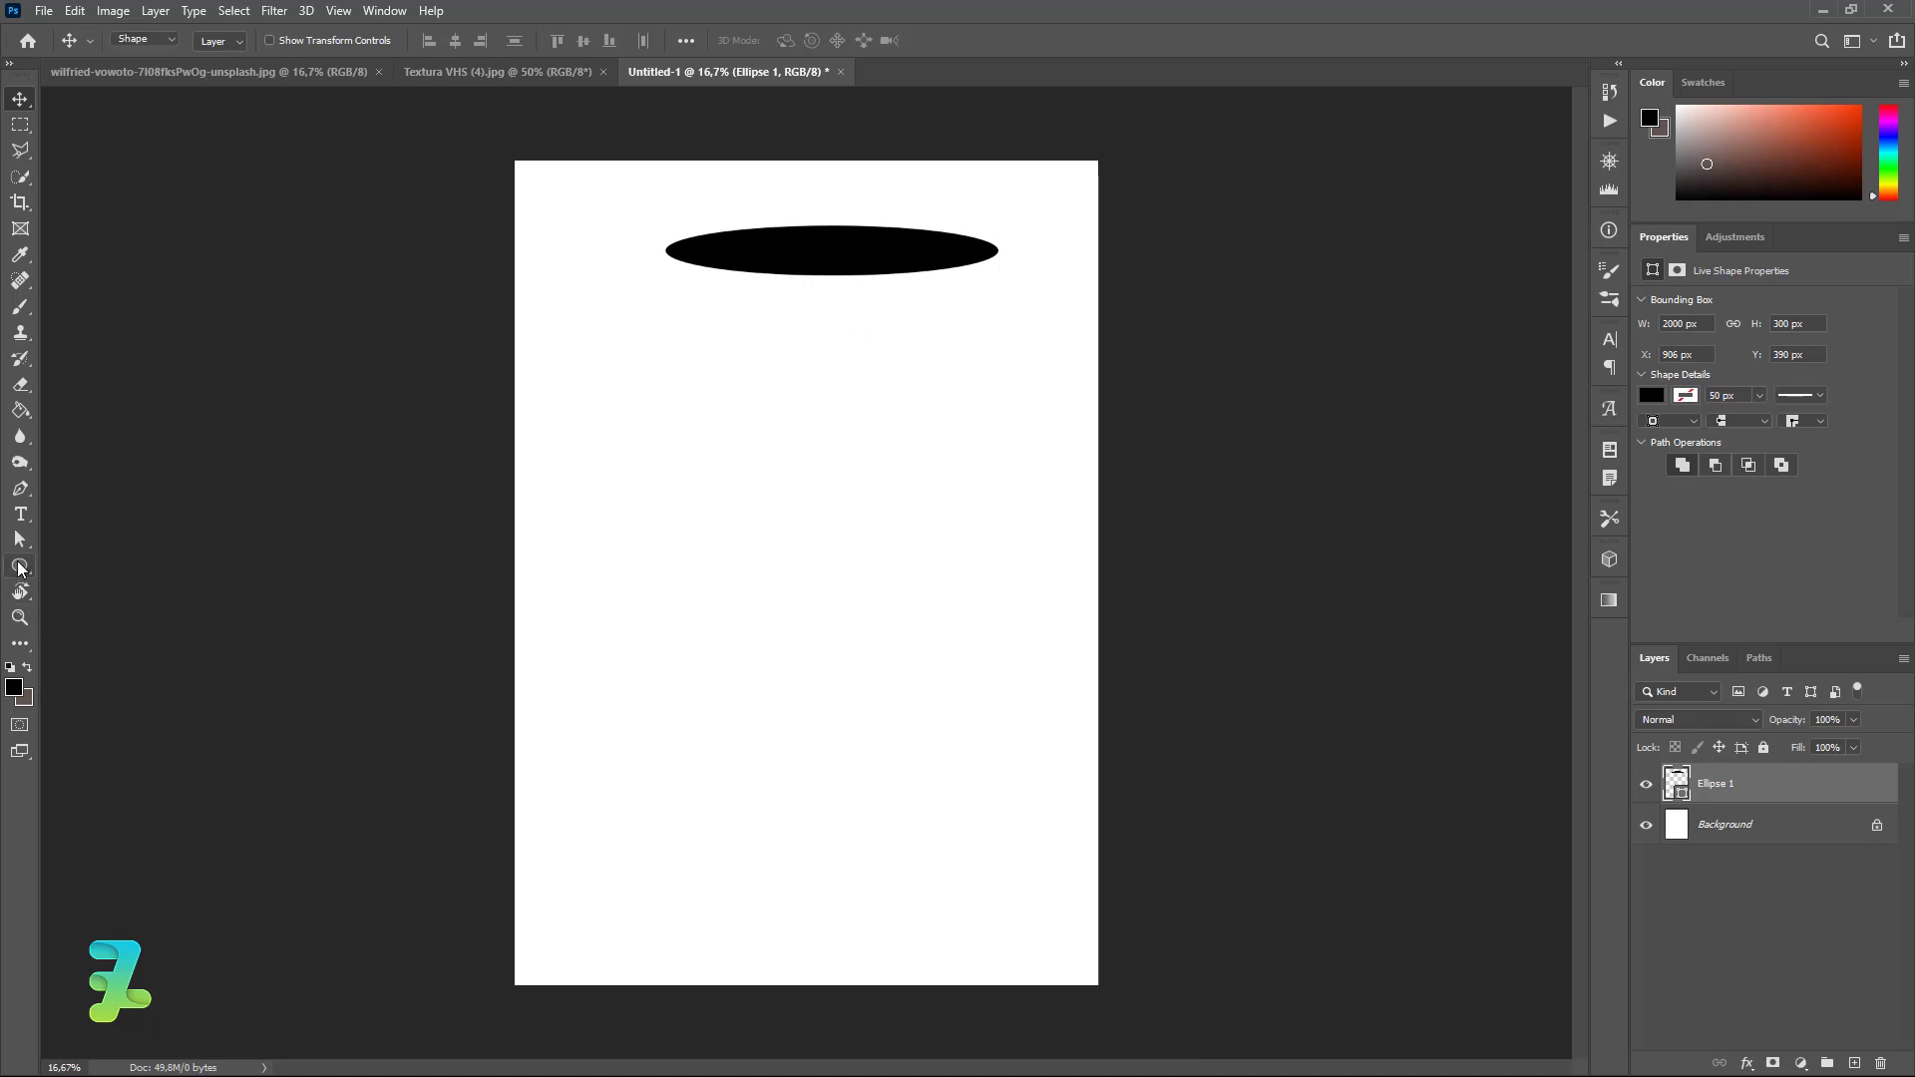
{"action": "left_click", "coordinate": [832, 487]}
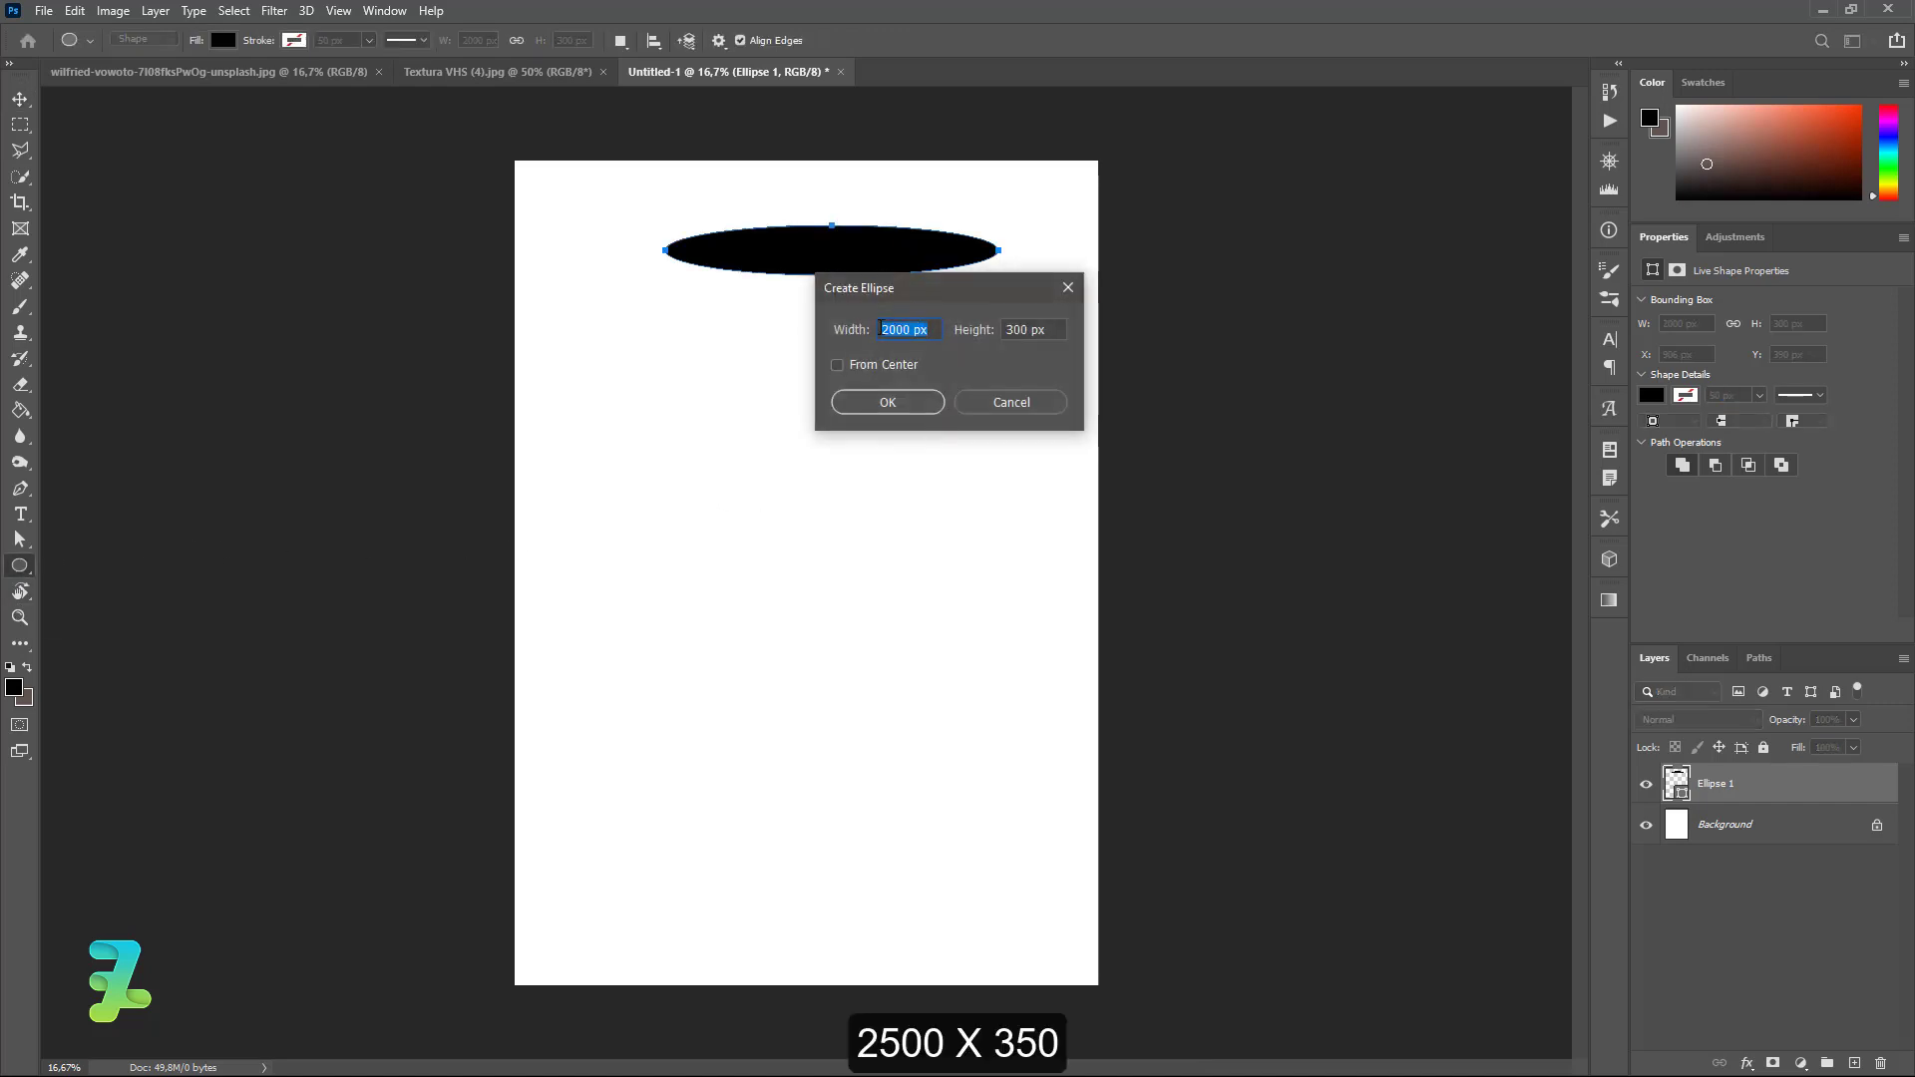
{"action": "left_click", "coordinate": [896, 333]}
{"action": "key", "text": "BackSpace"}
{"action": "type", "text": "5"}
{"action": "left_click", "coordinate": [894, 403]}
Step: Place the second ellipse just below the first and add a 4000 × 500 px ellipse
{"action": "left_click", "coordinate": [20, 98]}
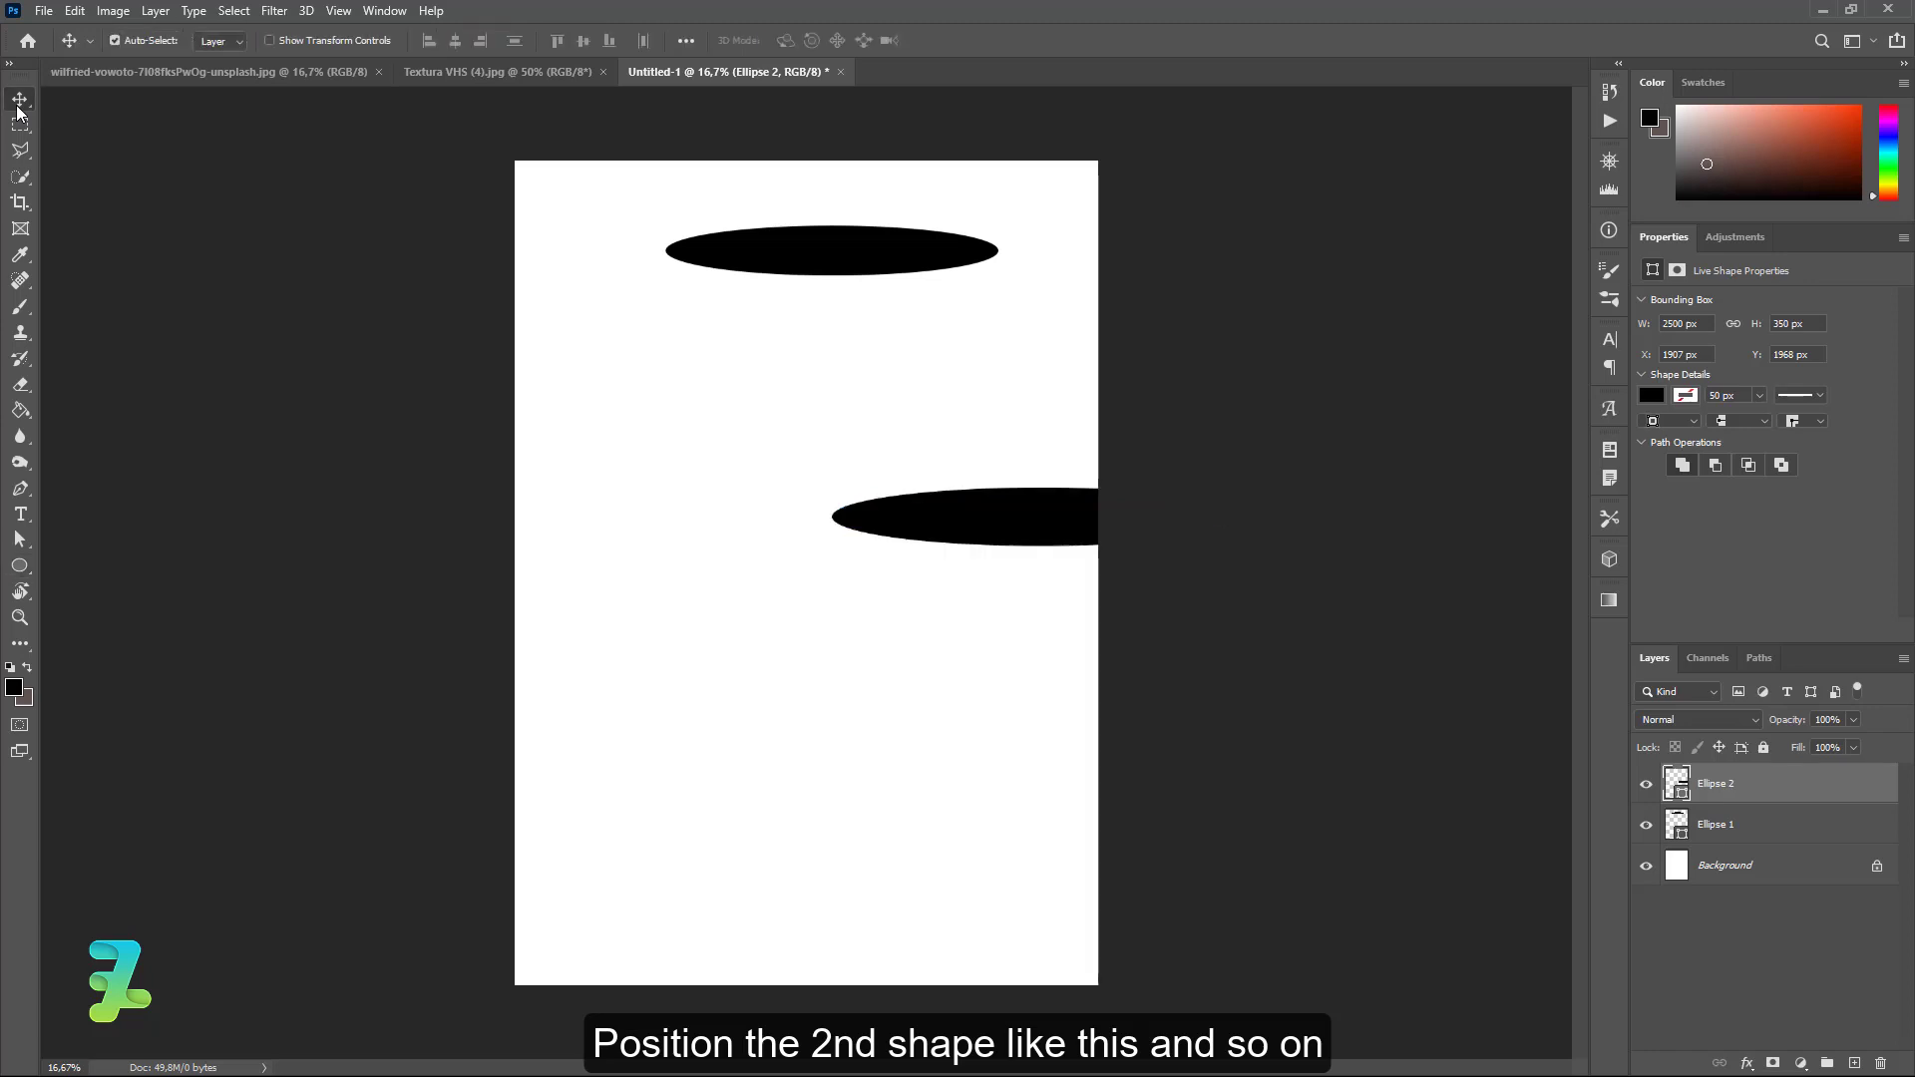
{"action": "mouse_move", "coordinate": [1026, 520]}
{"action": "left_mouse_down"}
{"action": "mouse_move", "coordinate": [818, 399]}
{"action": "mouse_move", "coordinate": [791, 343]}
{"action": "left_mouse_up"}
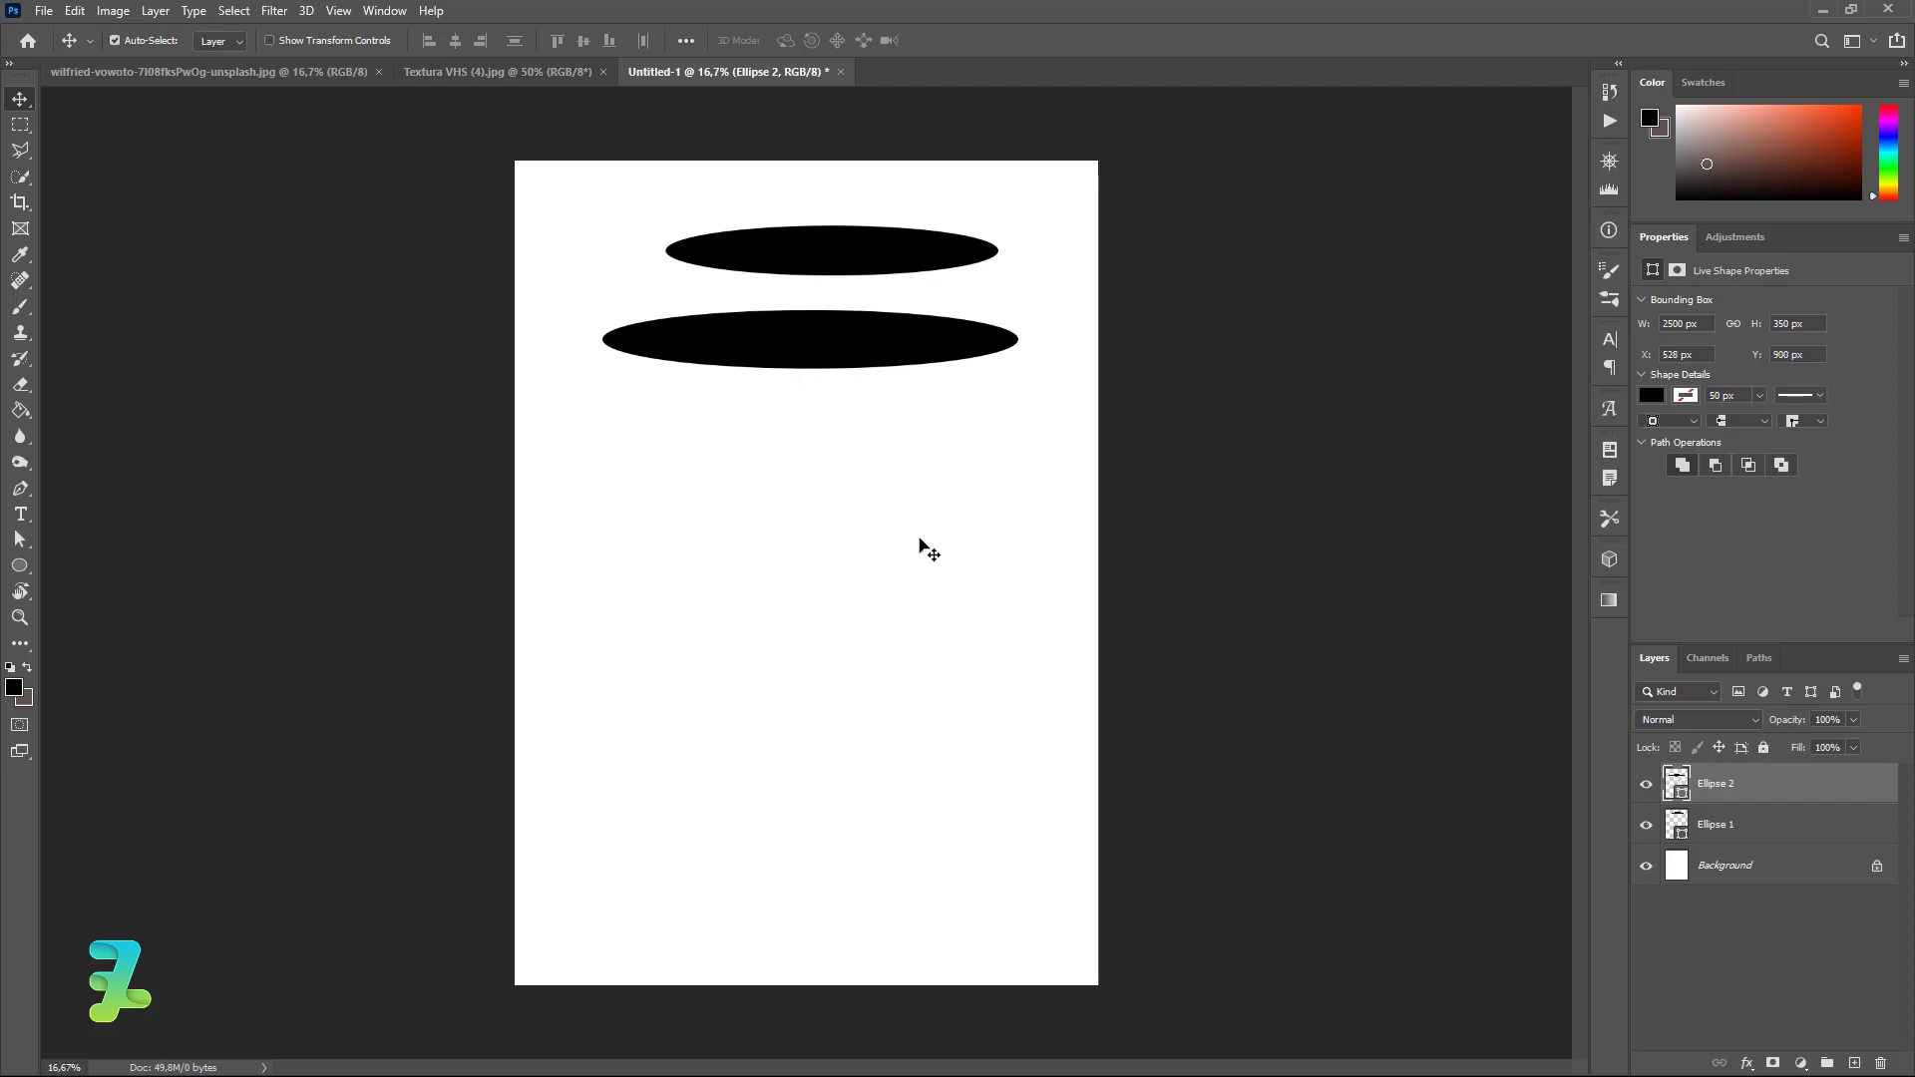
{"action": "left_click", "coordinate": [19, 565]}
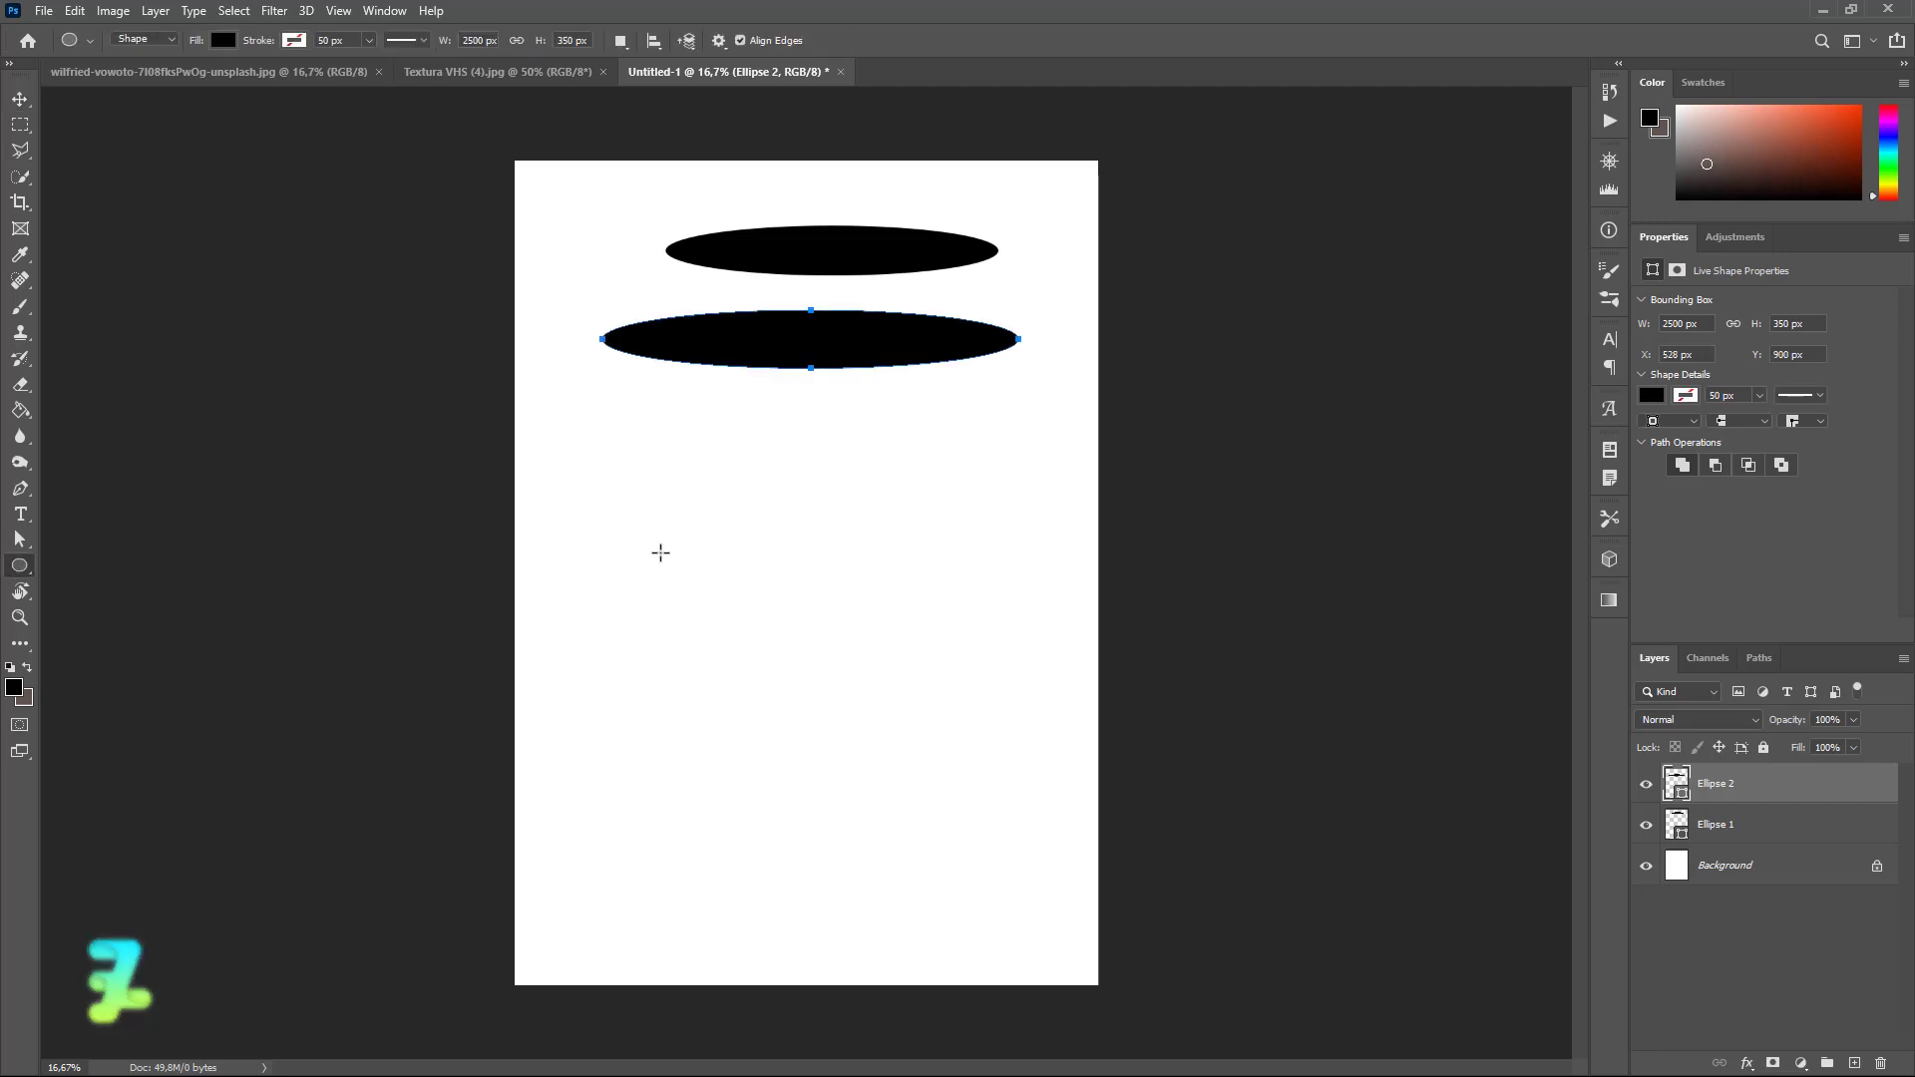
{"action": "left_click", "coordinate": [706, 527]}
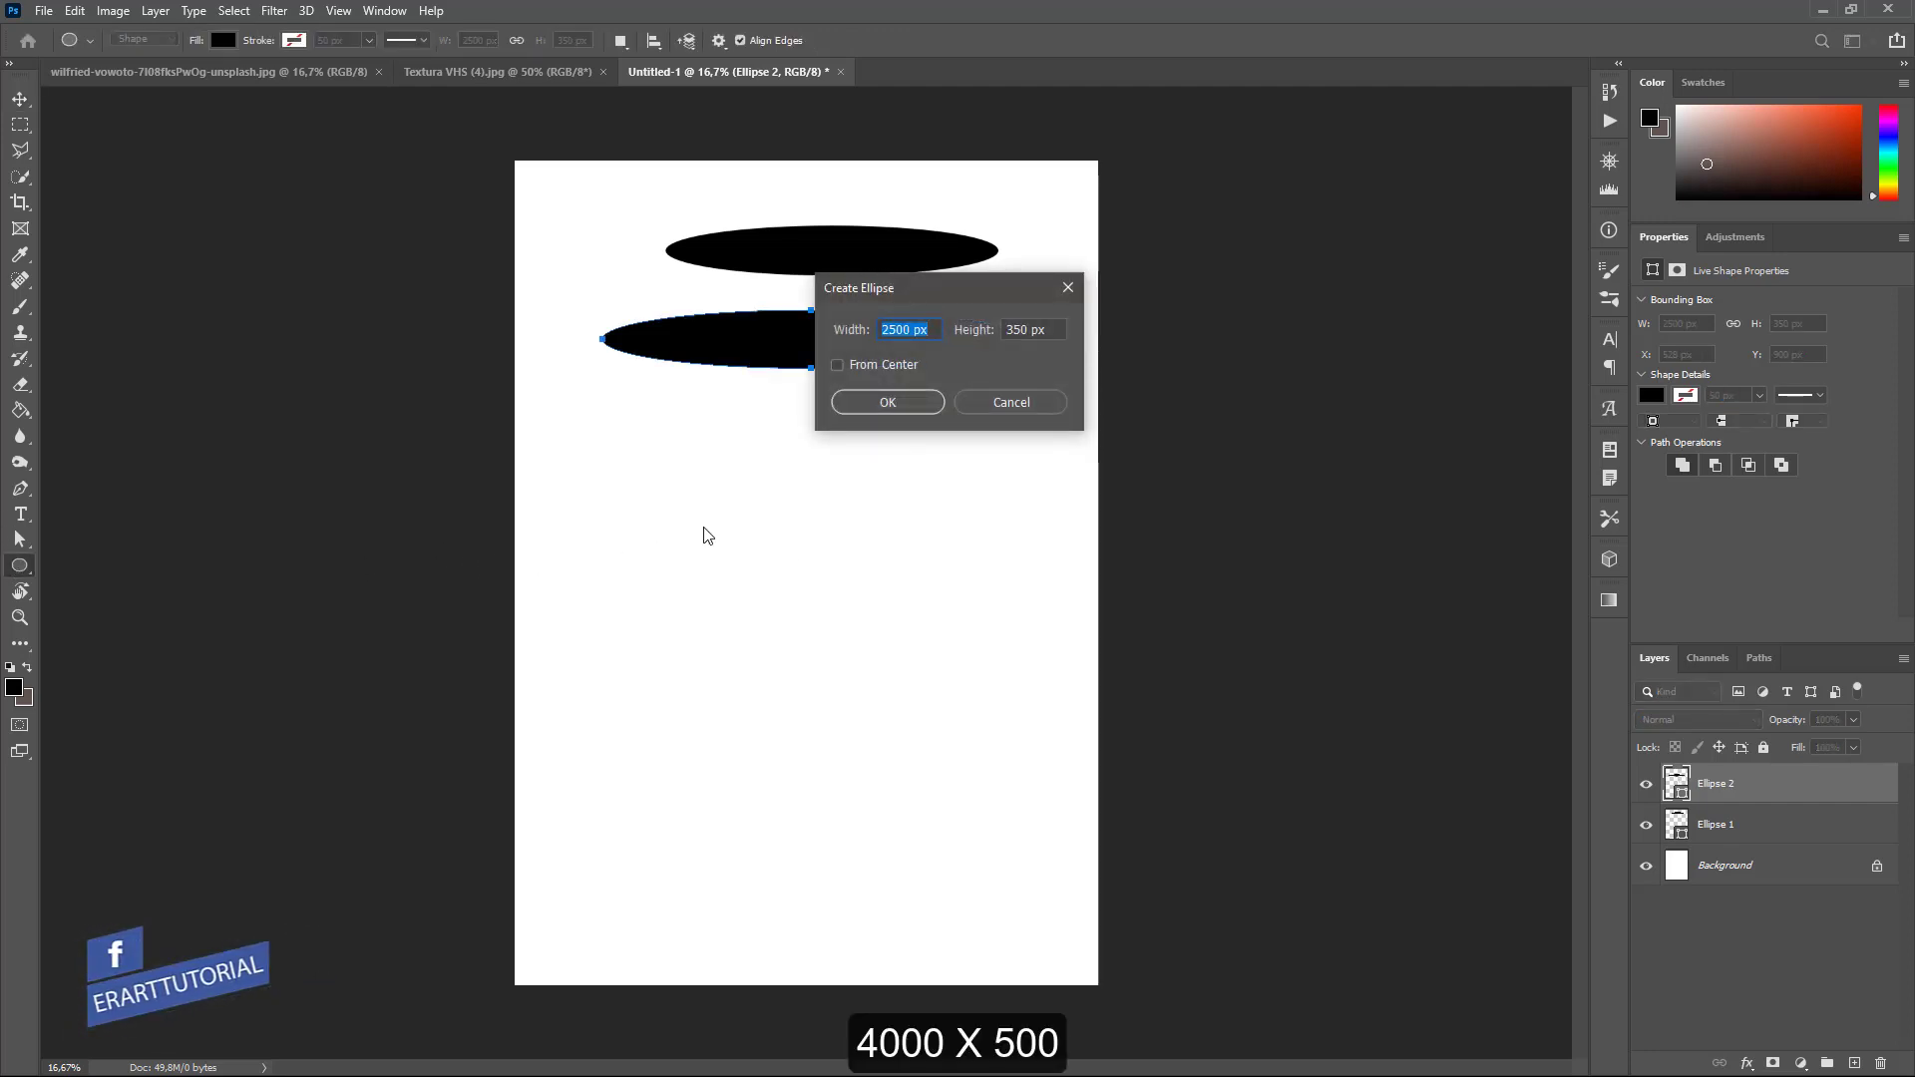
{"action": "type", "text": "4000"}
{"action": "key", "text": "Tab"}
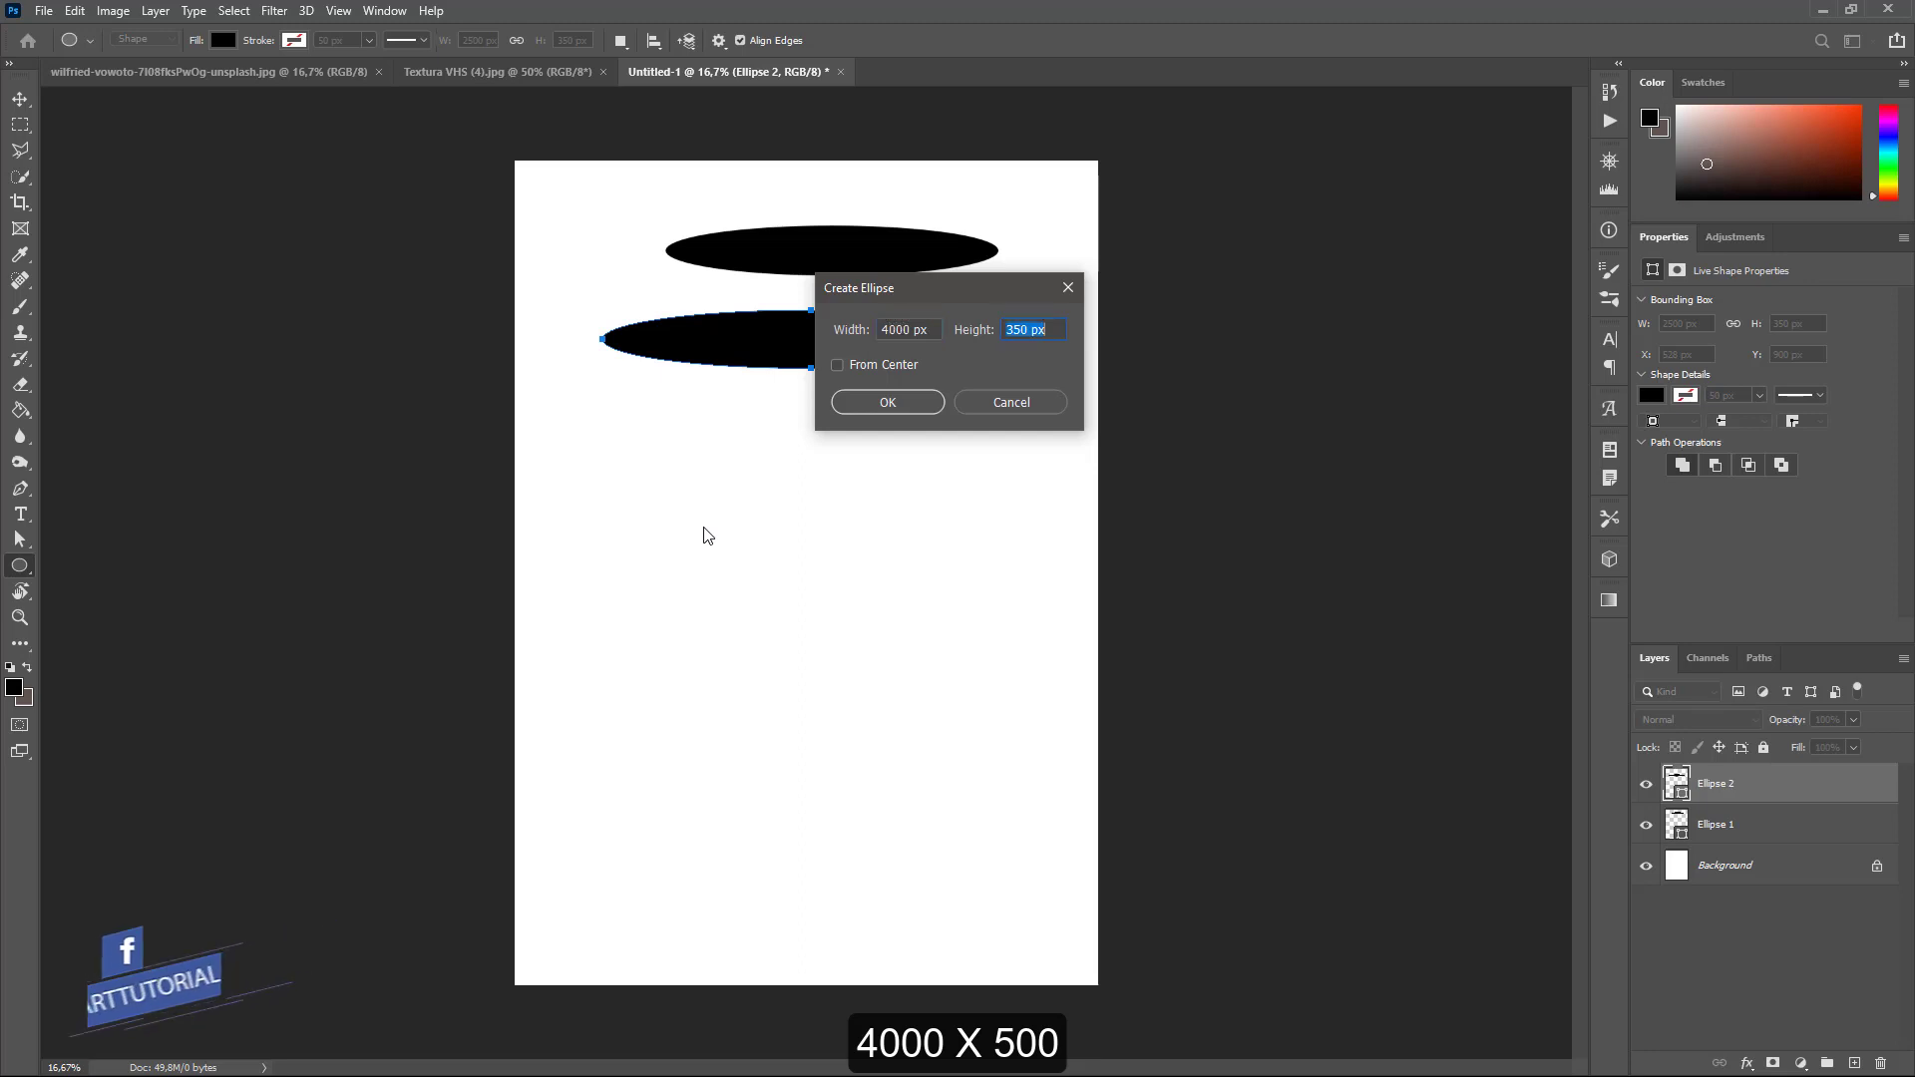
{"action": "type", "text": "500"}
{"action": "key", "text": "Return"}
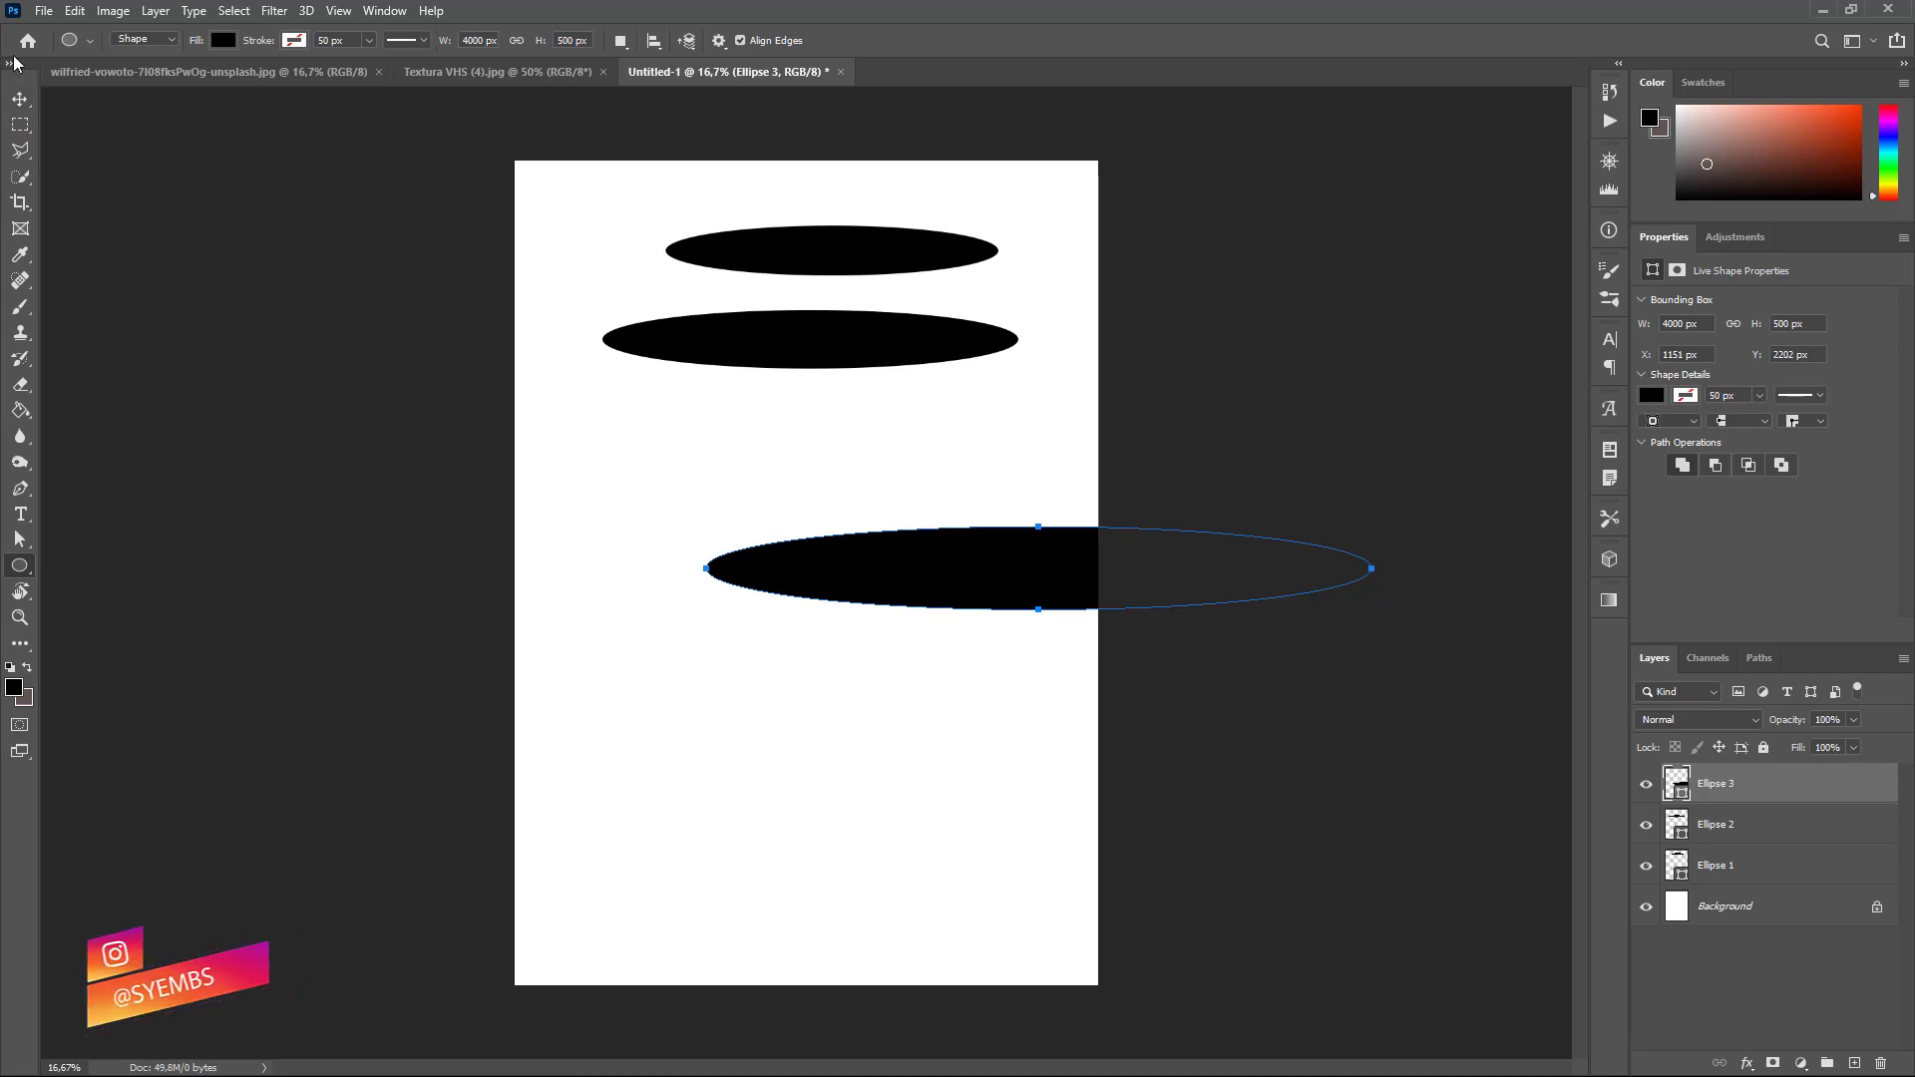
Step: Move the third ellipse below the second, extending past the left edge
{"action": "key", "text": "v"}
{"action": "left_click_drag", "start_coordinate": [941, 556], "coordinate": [606, 427]}
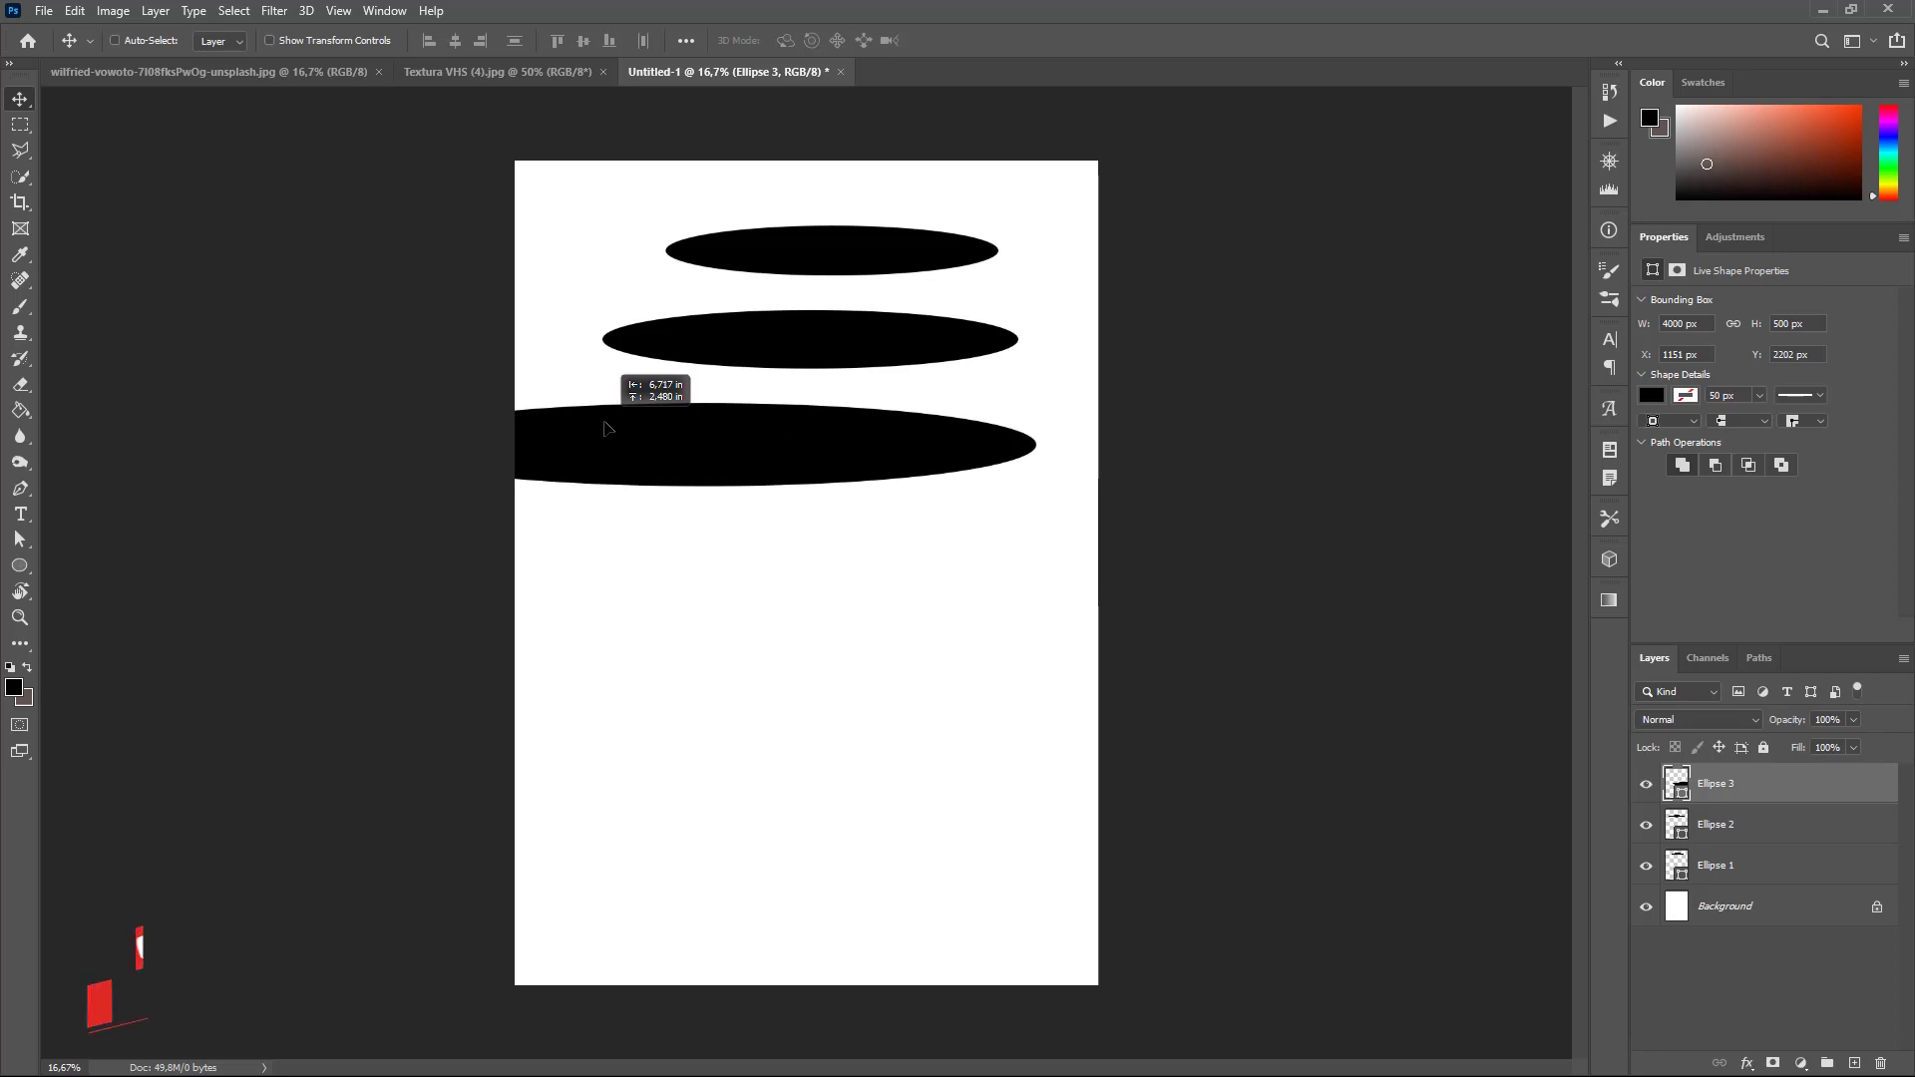
{"action": "left_click_drag", "start_coordinate": [606, 428], "coordinate": [606, 428]}
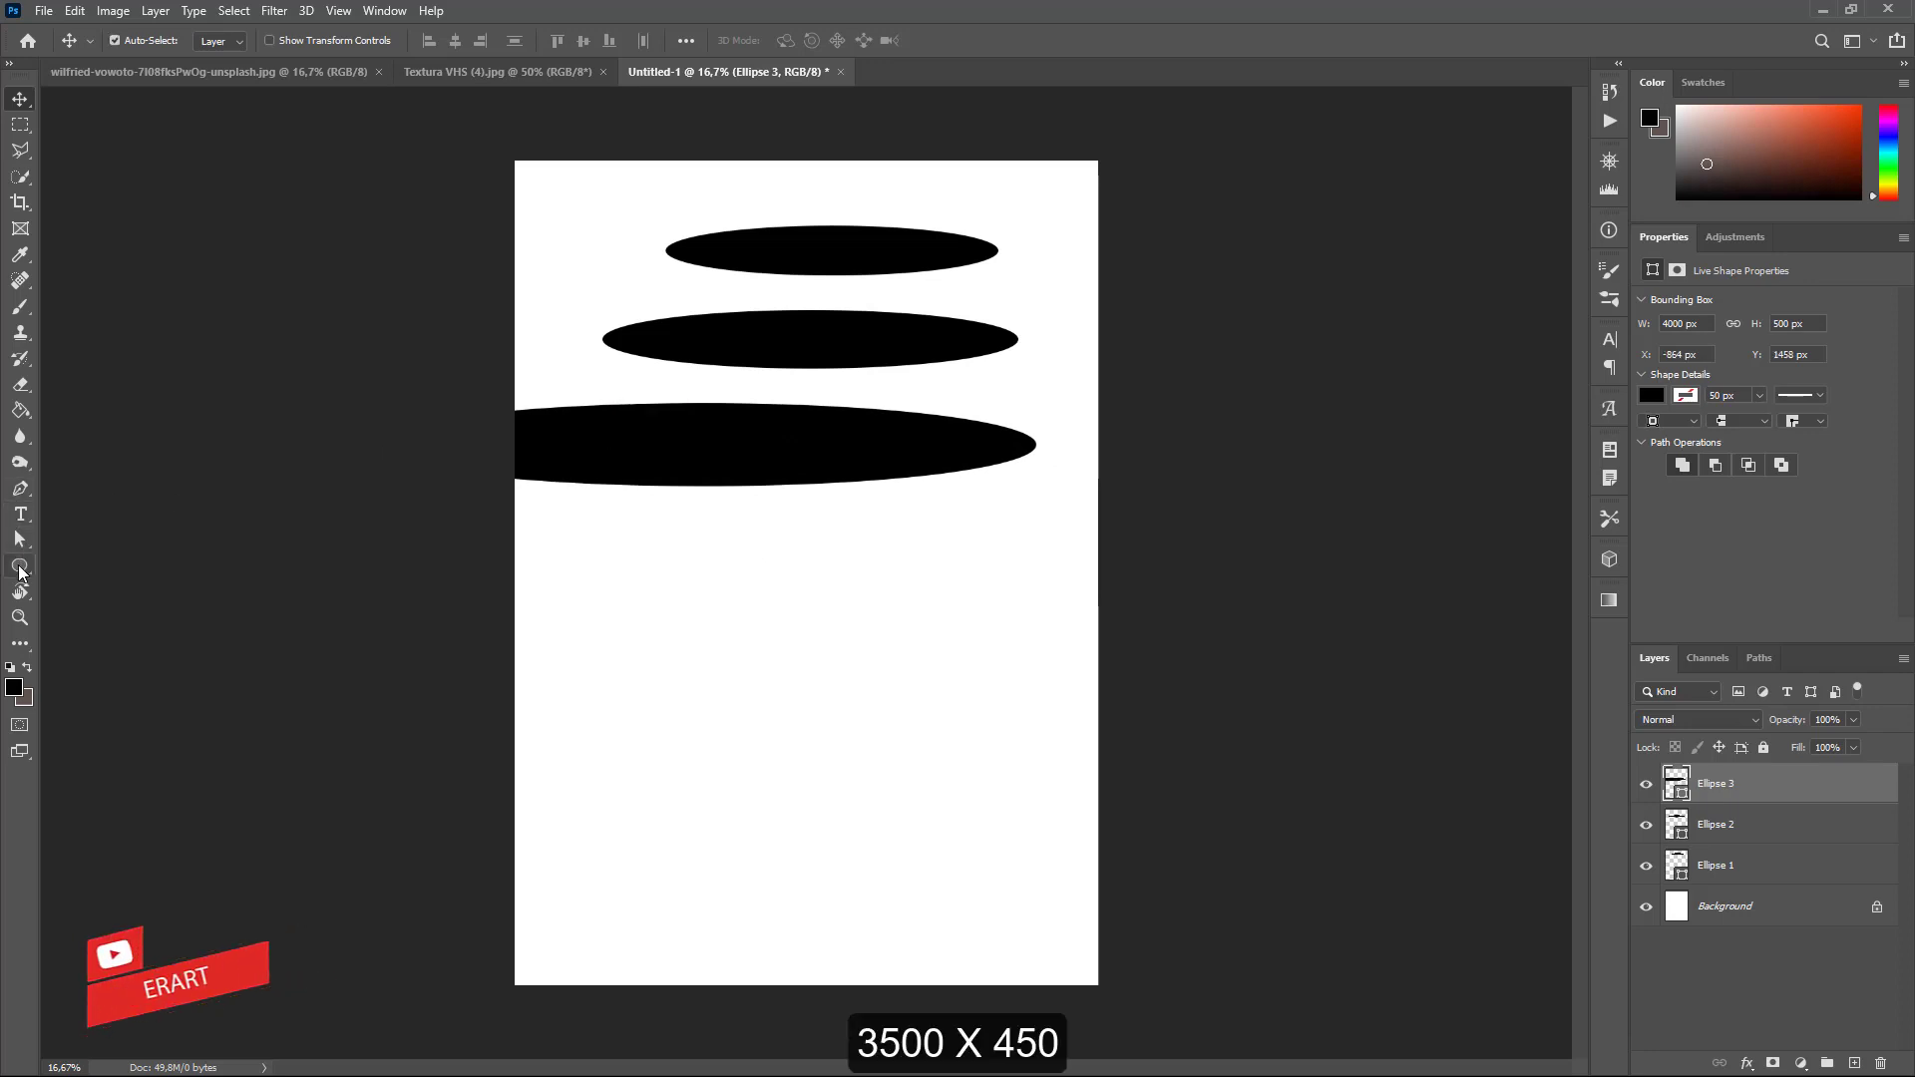
Step: Add a fourth 3500 × 450 px ellipse on the lower right
{"action": "left_click", "coordinate": [20, 566]}
{"action": "left_click", "coordinate": [706, 682]}
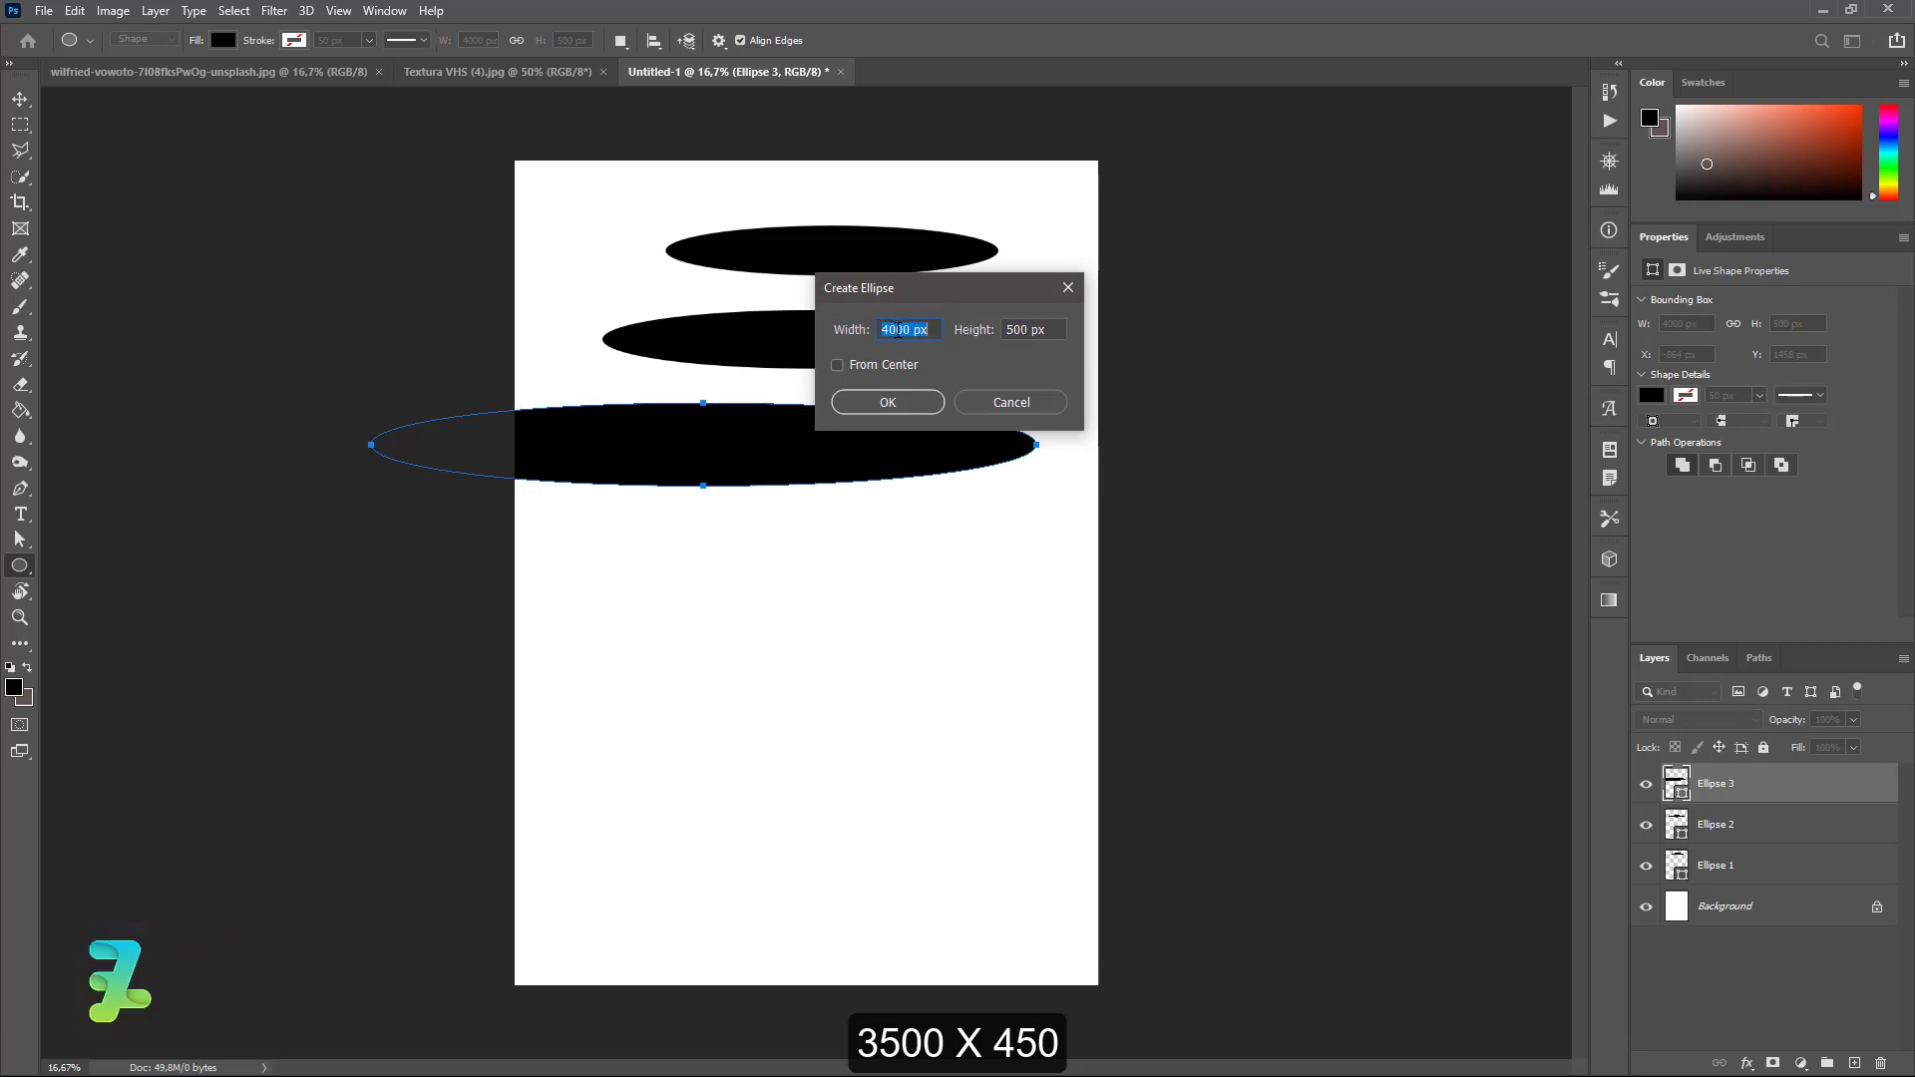
{"action": "left_click", "coordinate": [895, 331]}
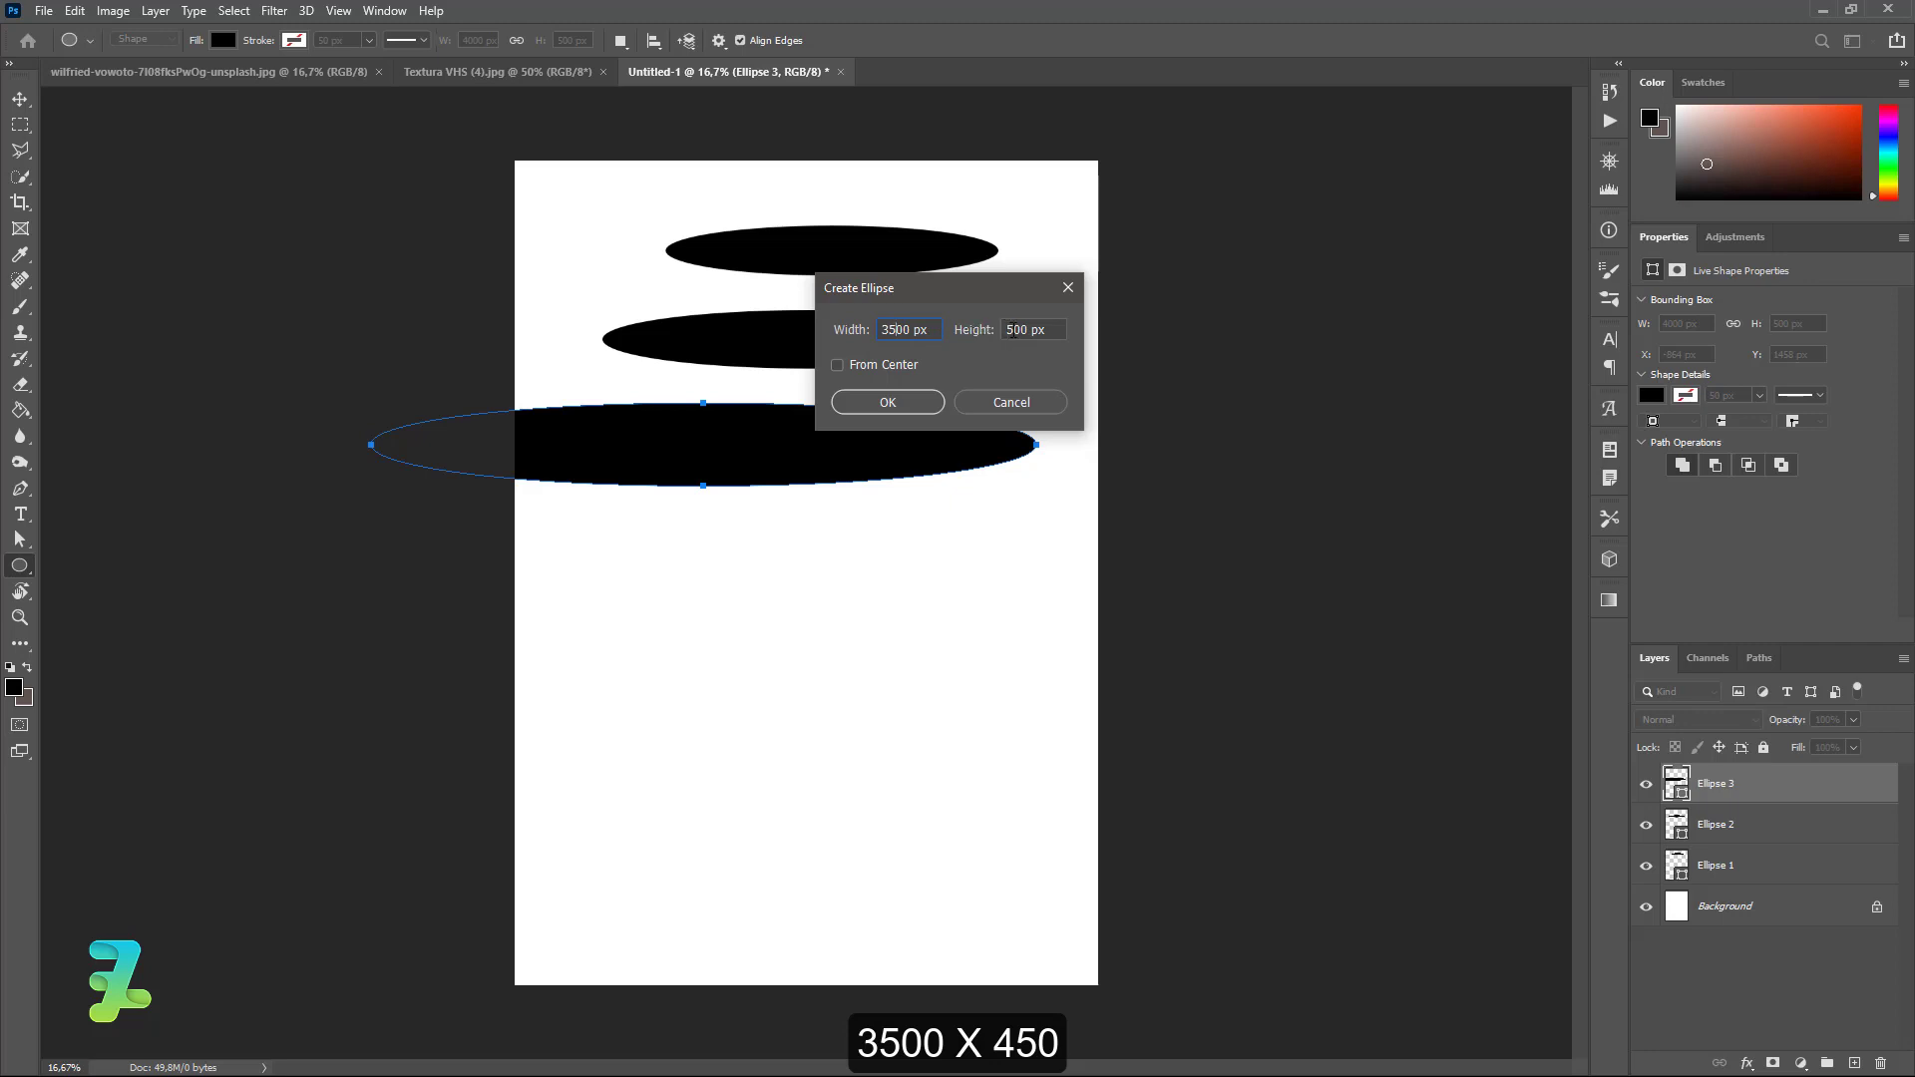
{"action": "left_click", "coordinate": [874, 399]}
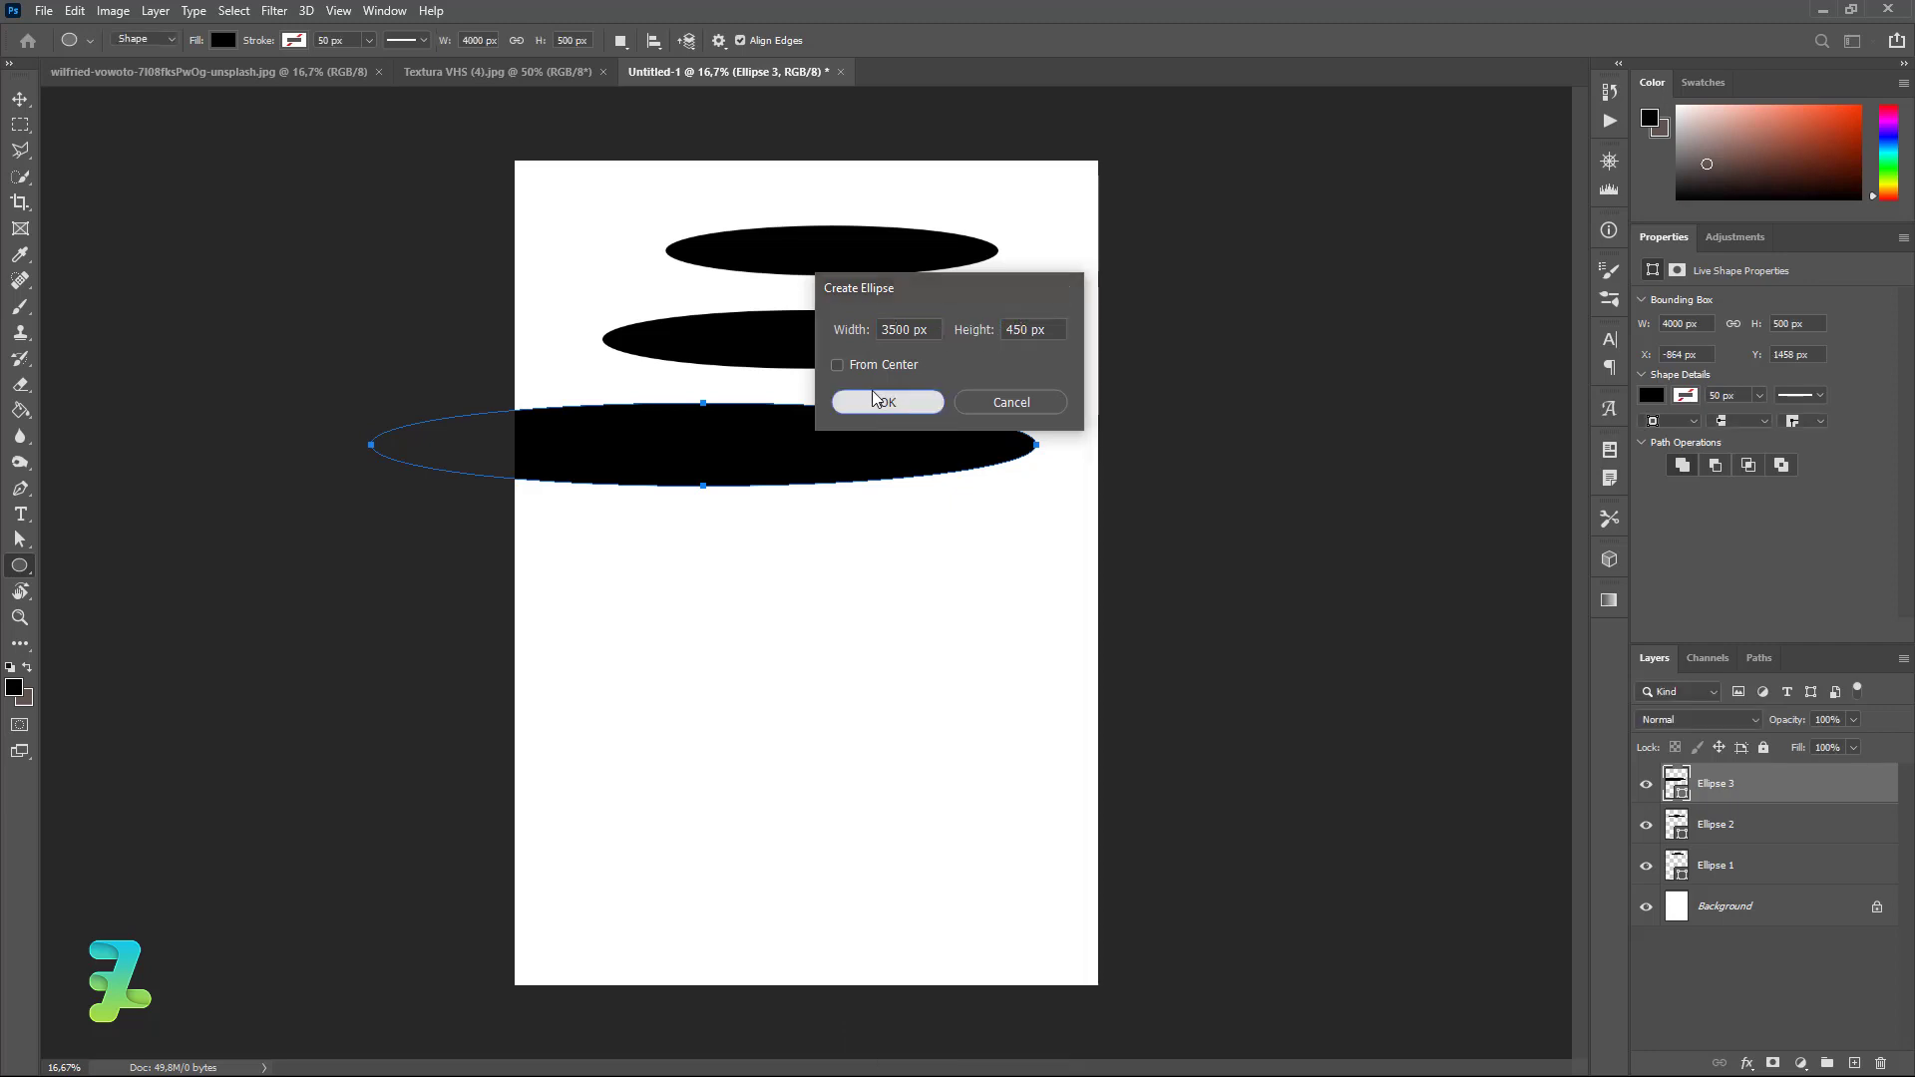
{"action": "left_click", "coordinate": [20, 98]}
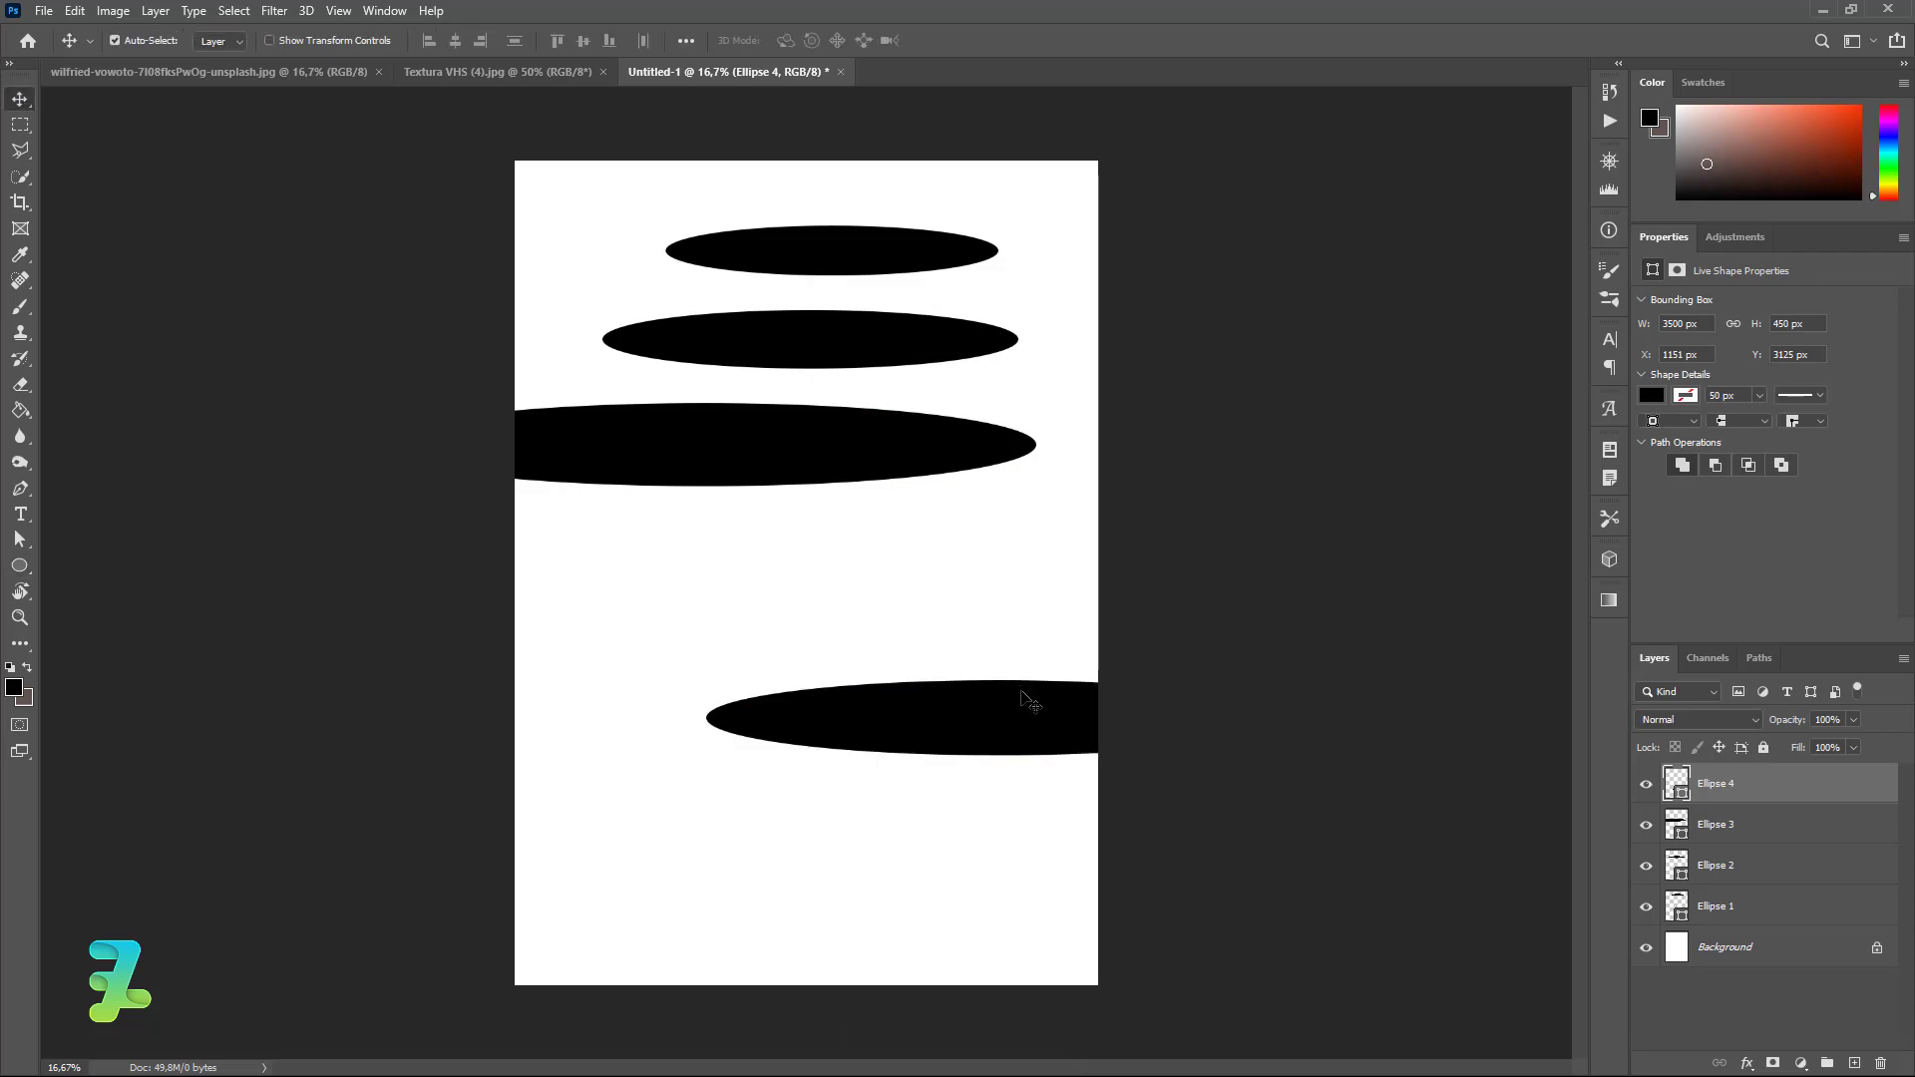
Step: Line Ellipse 4 up beneath Ellipse 3, nudging both into place
{"action": "mouse_move", "coordinate": [1009, 695]}
{"action": "left_mouse_down"}
{"action": "mouse_move", "coordinate": [776, 549]}
{"action": "mouse_move", "coordinate": [797, 545]}
{"action": "left_mouse_up"}
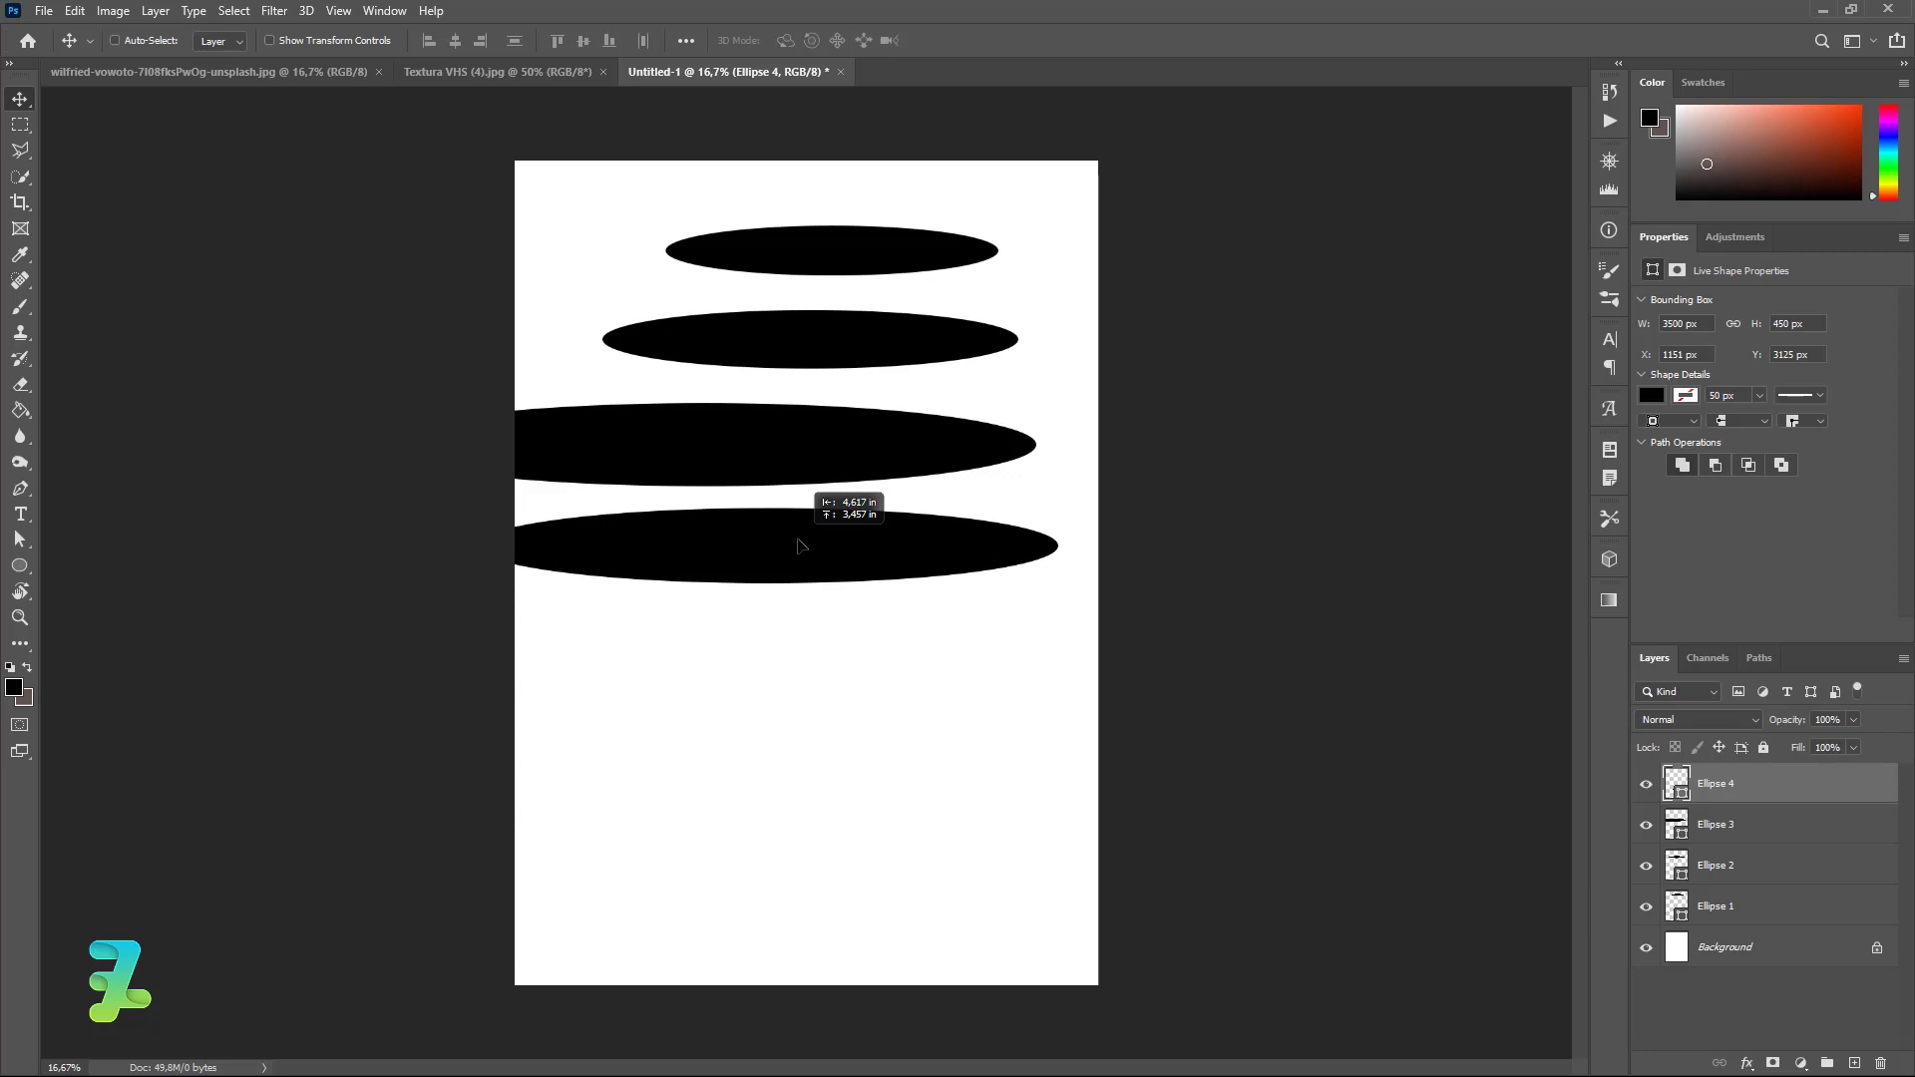
{"action": "left_click_drag", "start_coordinate": [798, 545], "coordinate": [798, 546]}
{"action": "left_click", "coordinate": [1735, 829], "text": "shift"}
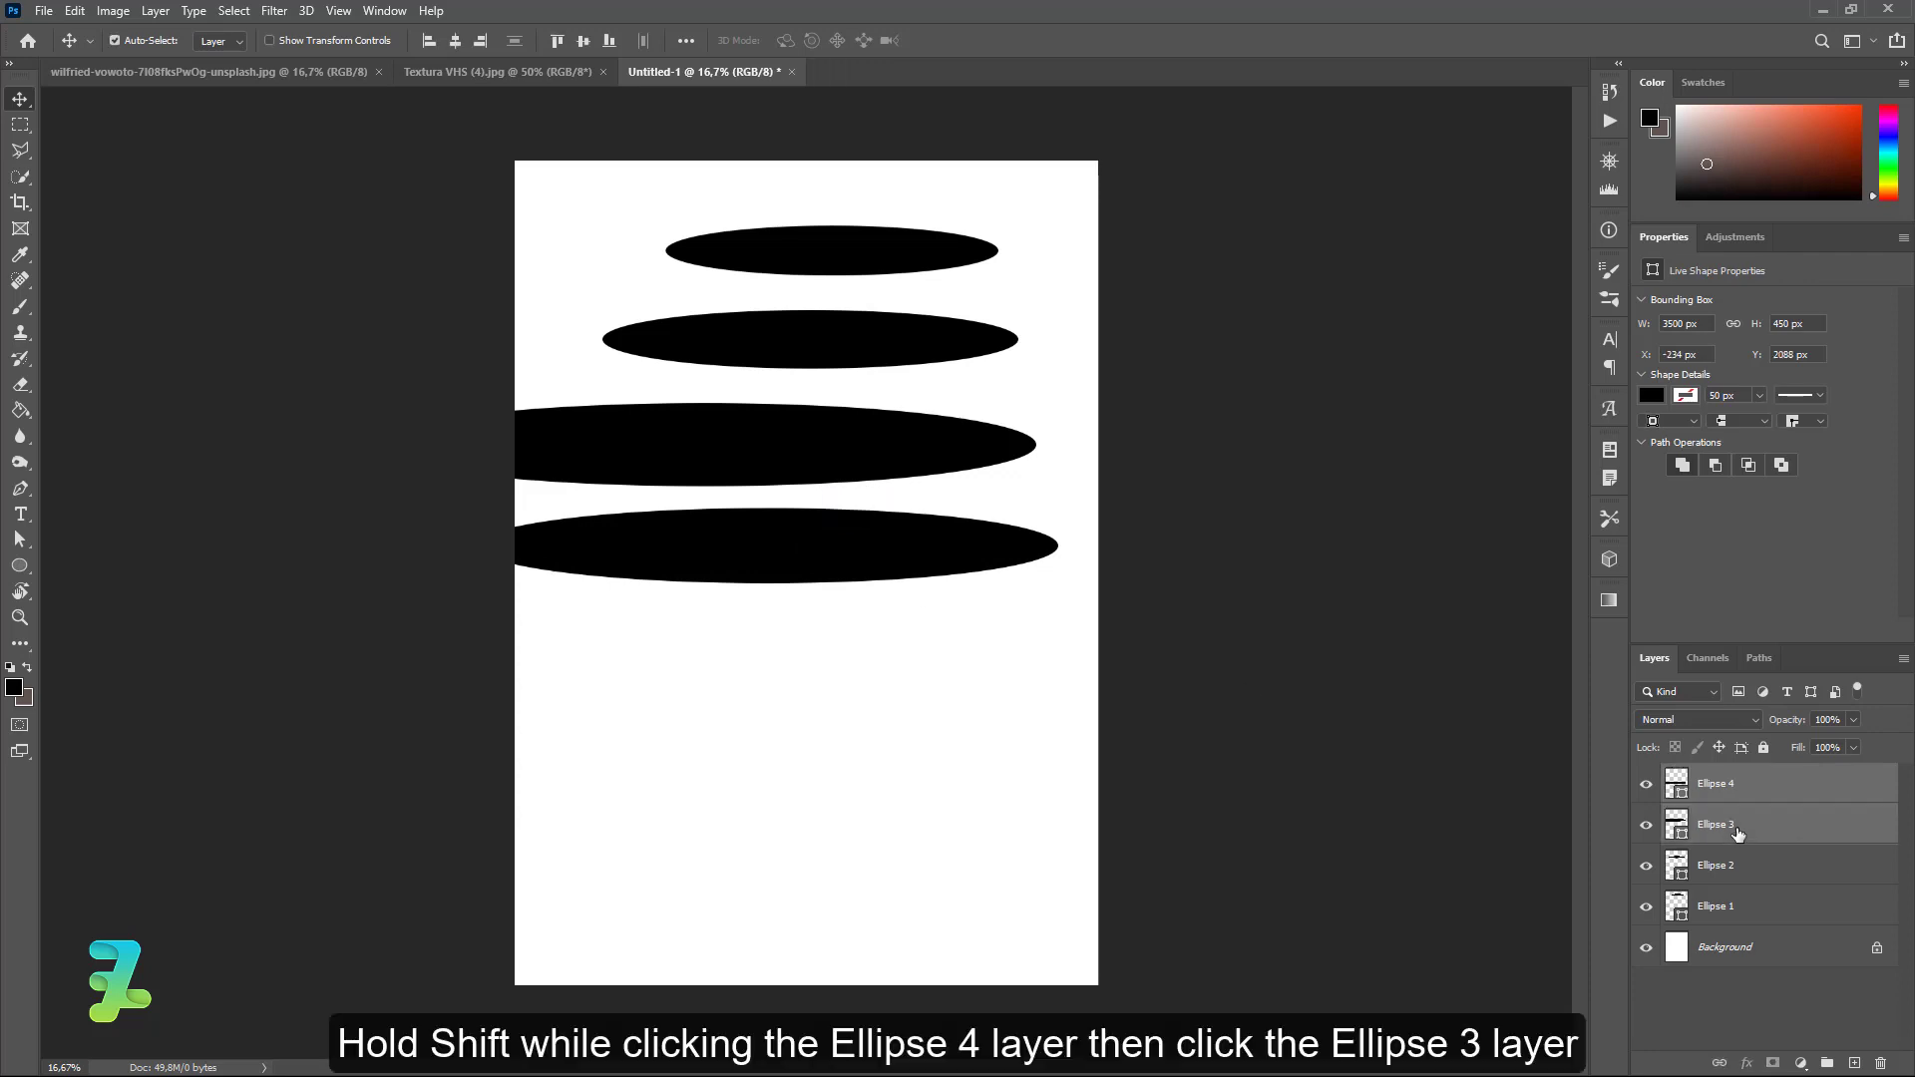
{"action": "left_click_drag", "start_coordinate": [858, 440], "coordinate": [870, 430]}
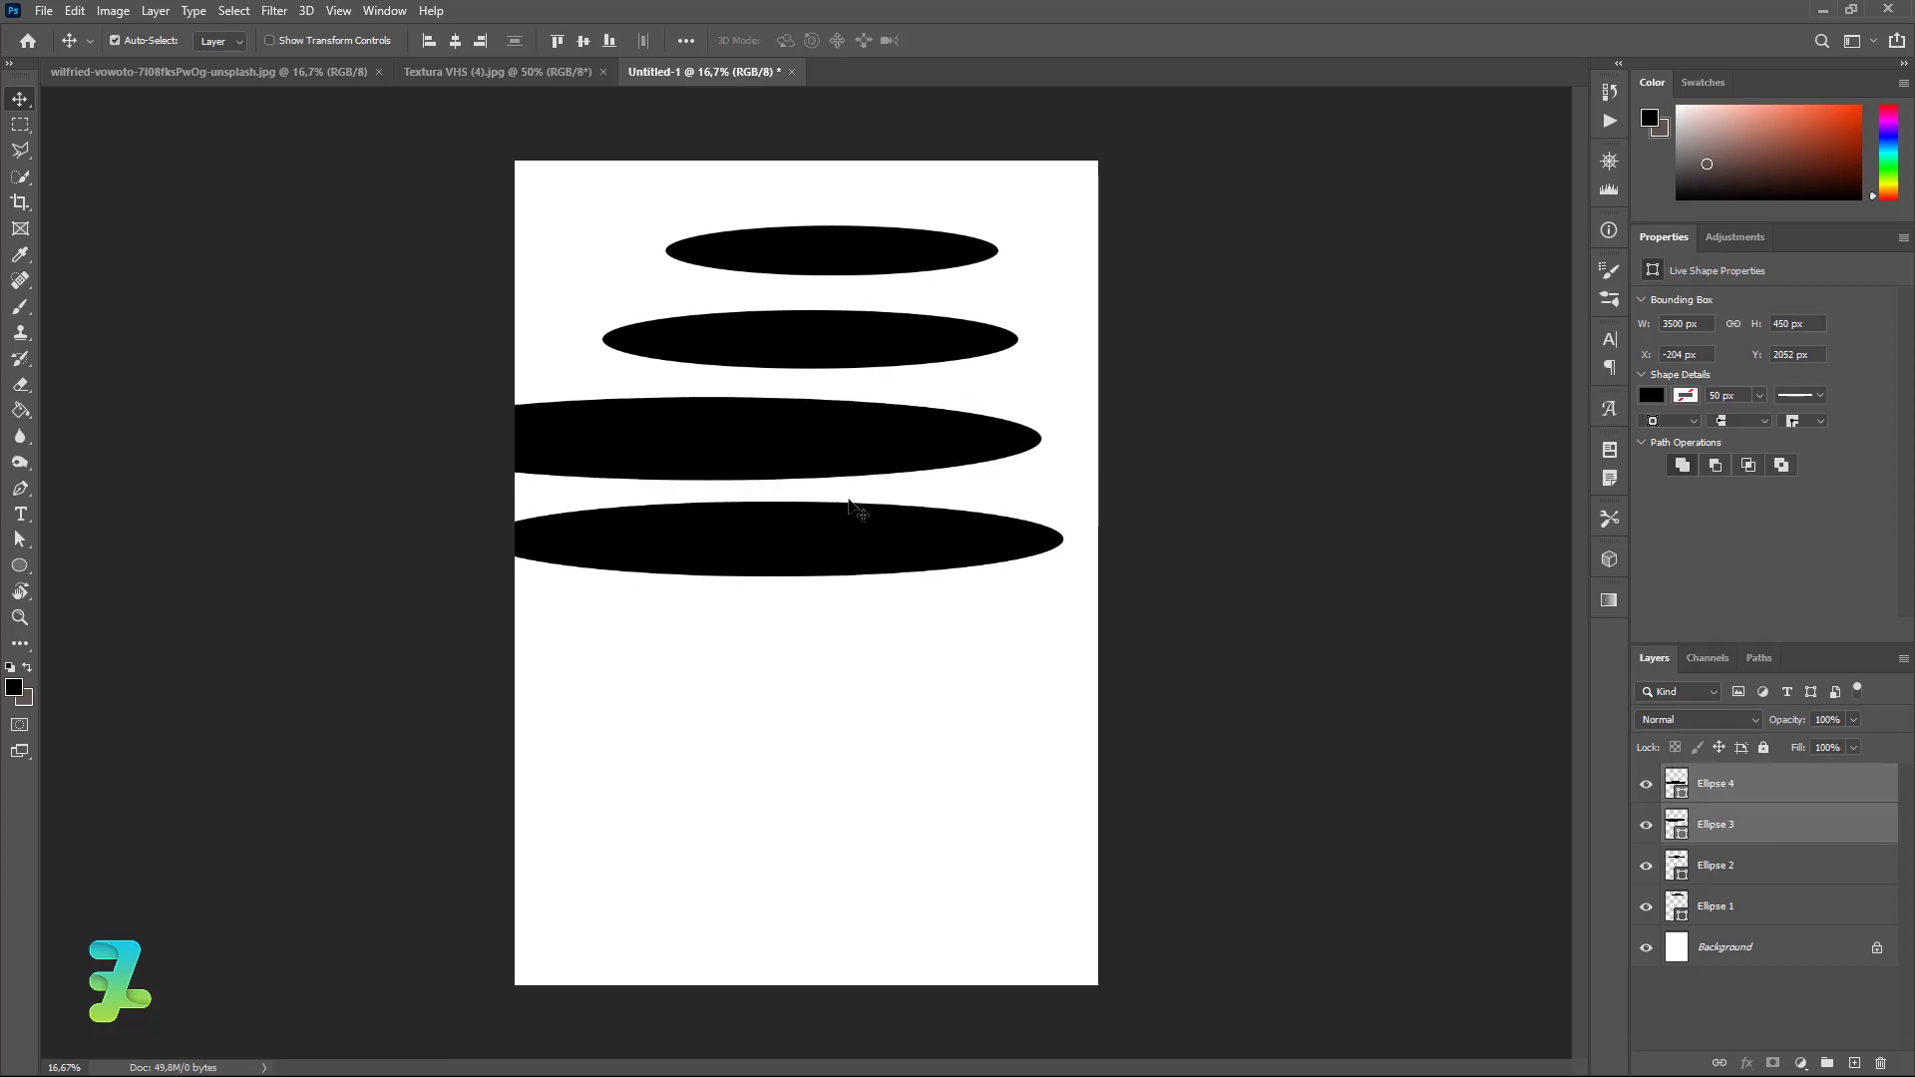
{"action": "left_click", "coordinate": [1683, 790]}
{"action": "left_click_drag", "start_coordinate": [885, 548], "coordinate": [883, 555]}
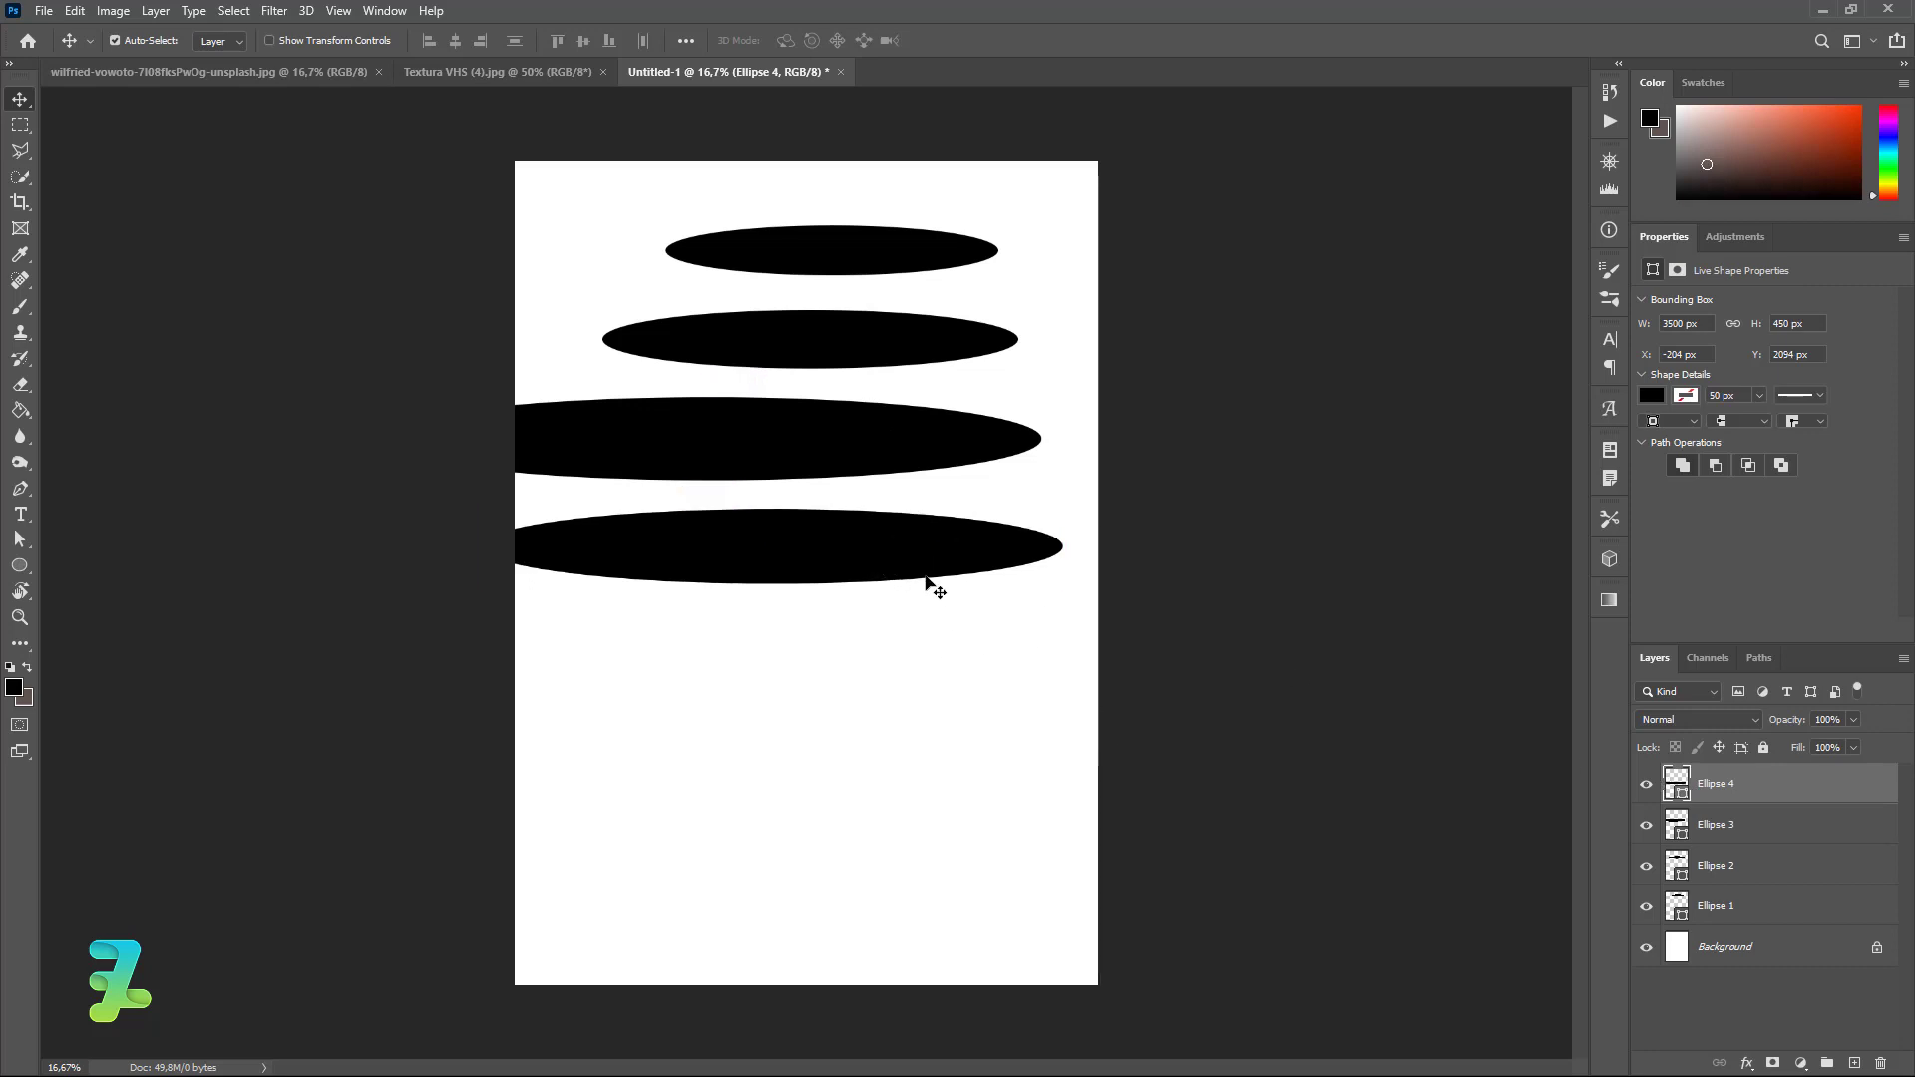
Step: Create a 2500 × 350 px Ellipse 5
{"action": "left_click", "coordinate": [19, 565]}
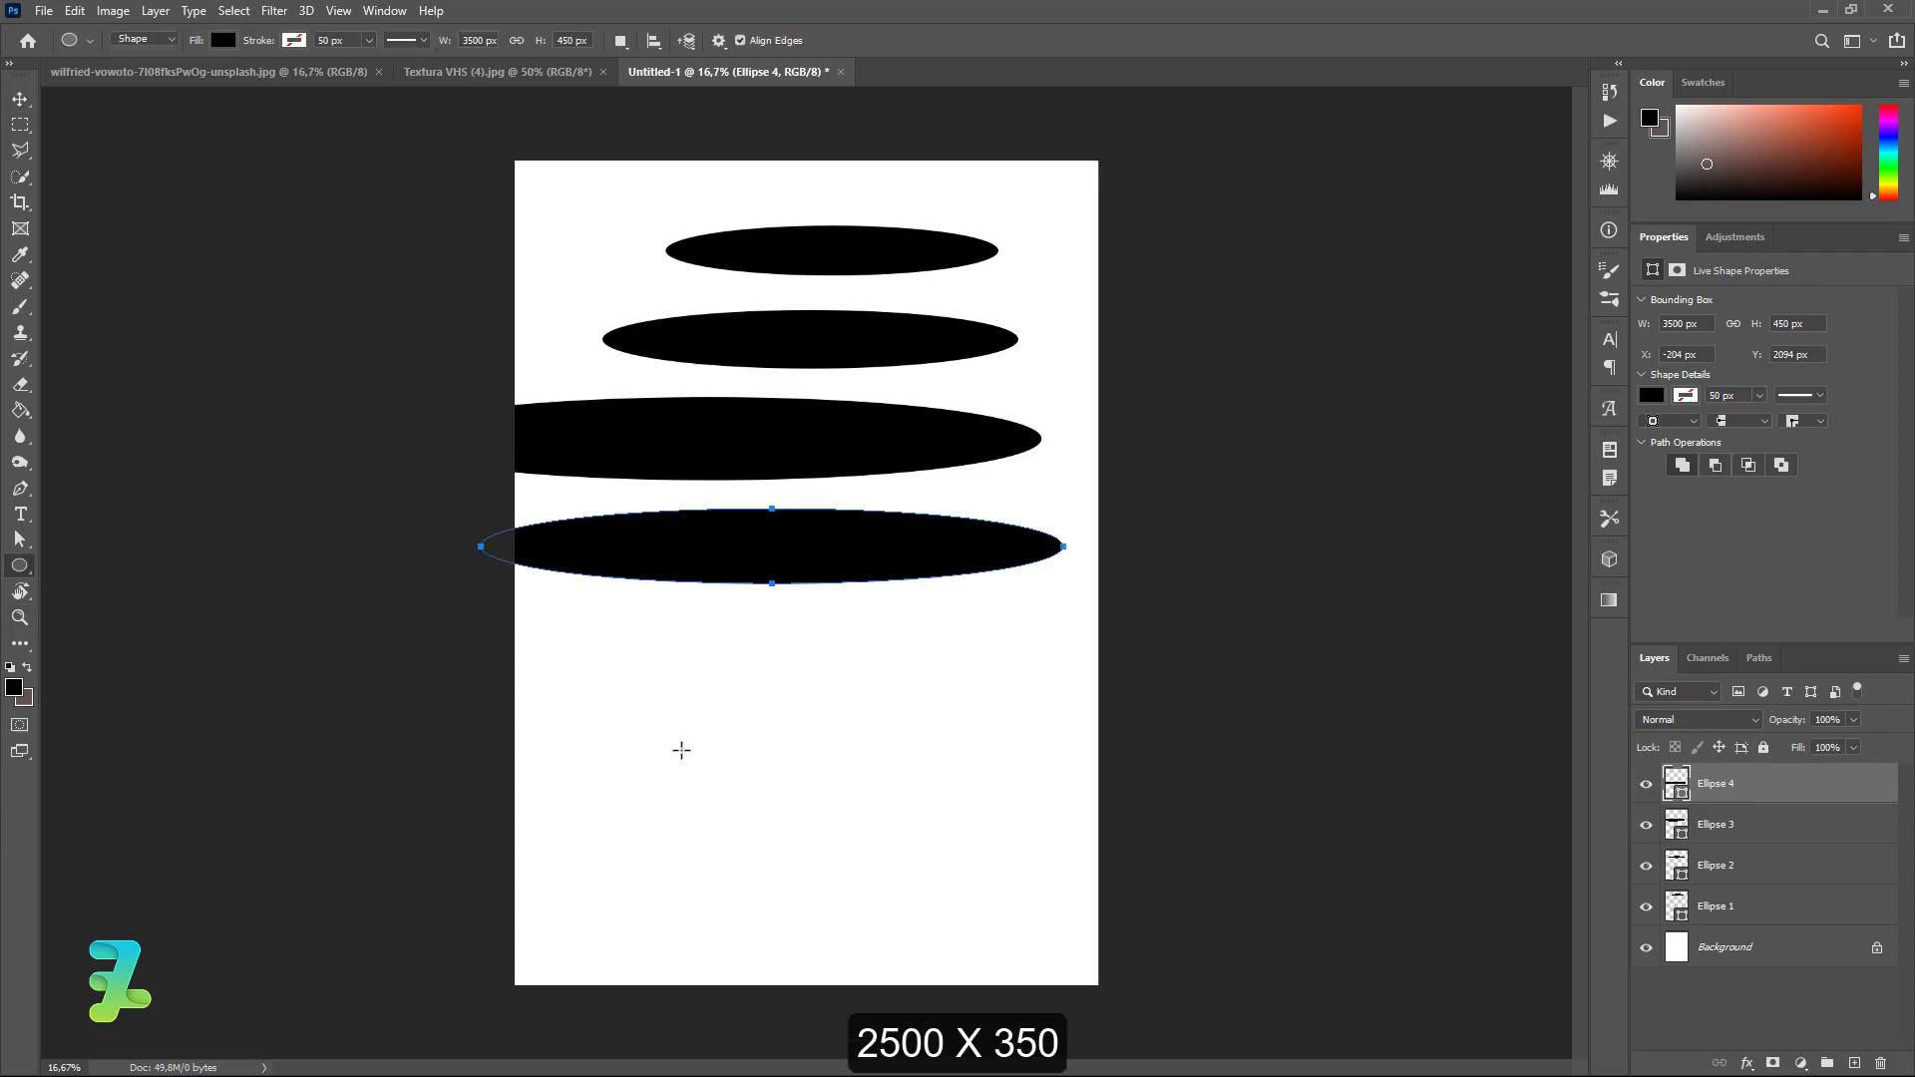
{"action": "left_click", "coordinate": [742, 724]}
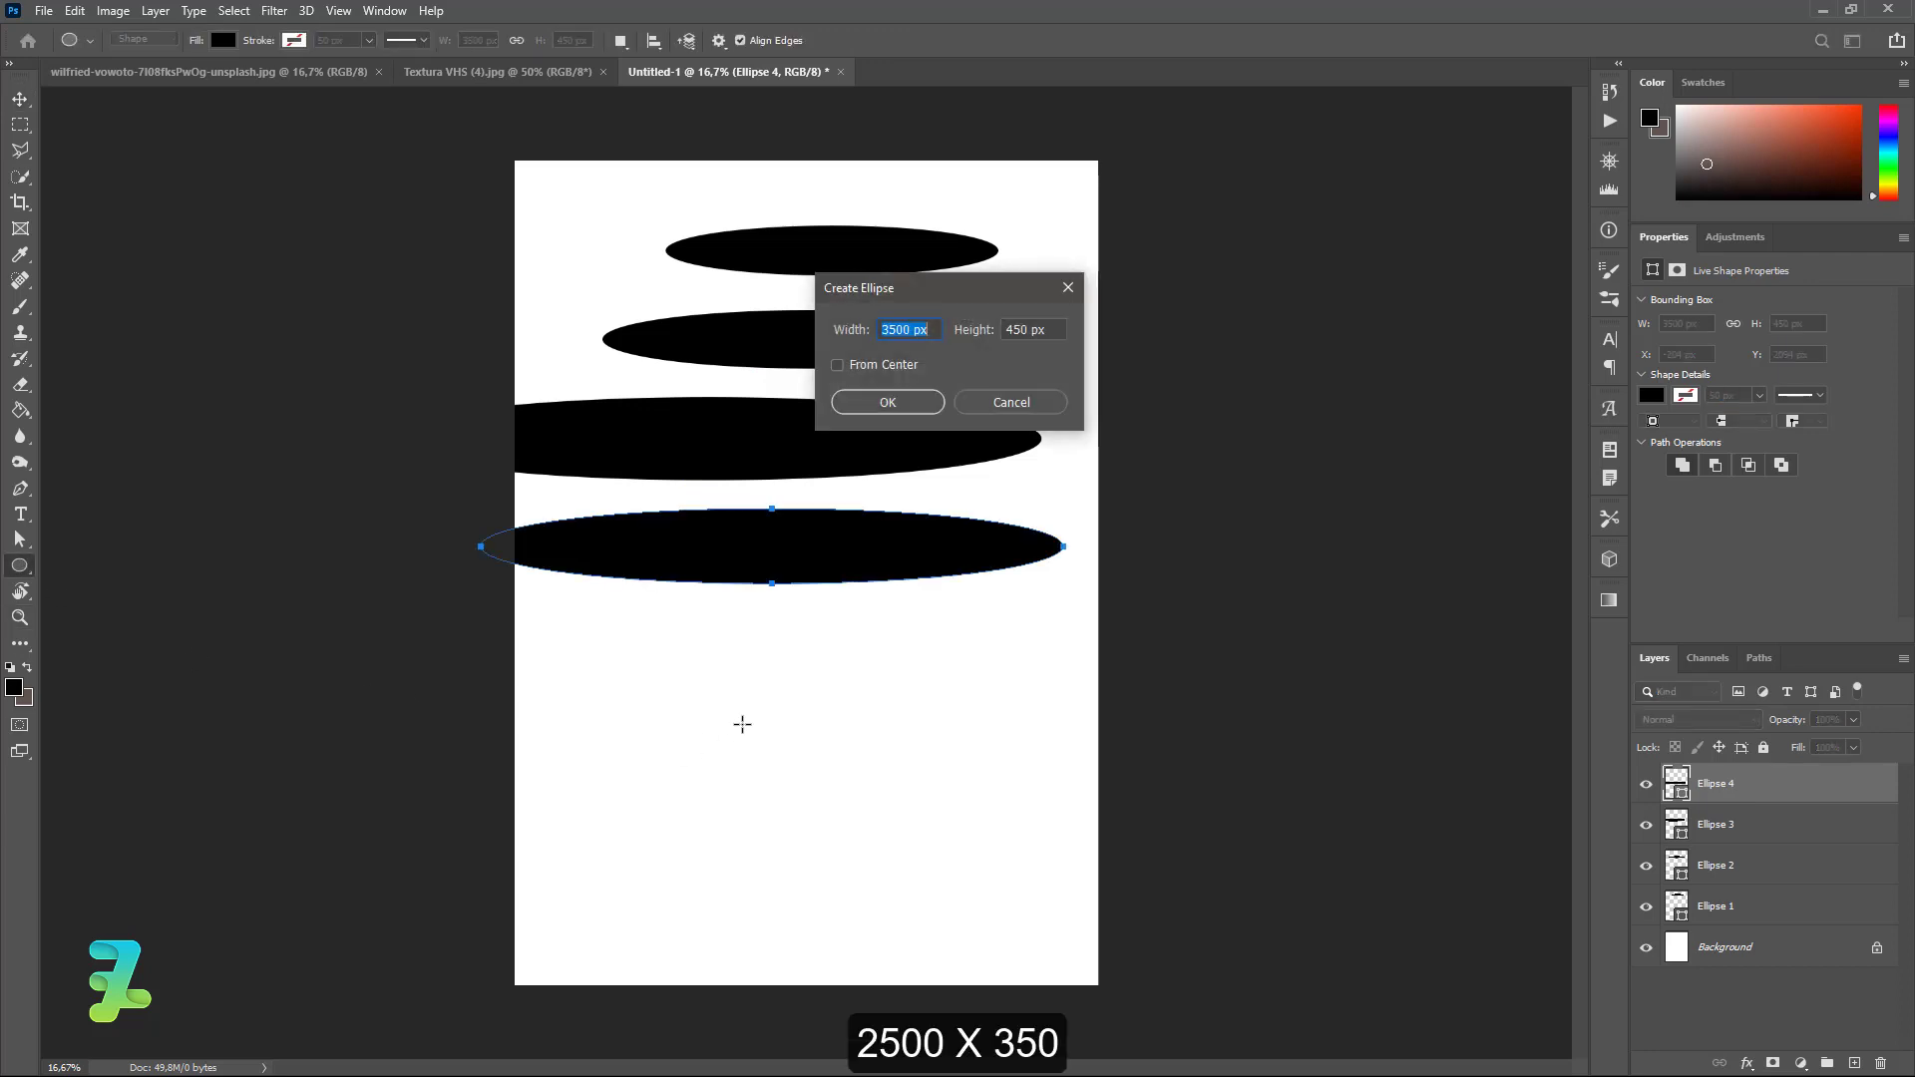
{"action": "left_click", "coordinate": [879, 330]}
{"action": "type", "text": "2"}
{"action": "left_click", "coordinate": [846, 410]}
Step: Position Ellipse 5 below Ellipse 4, adjusting both until smart guides show equal spacing
{"action": "left_click", "coordinate": [27, 100]}
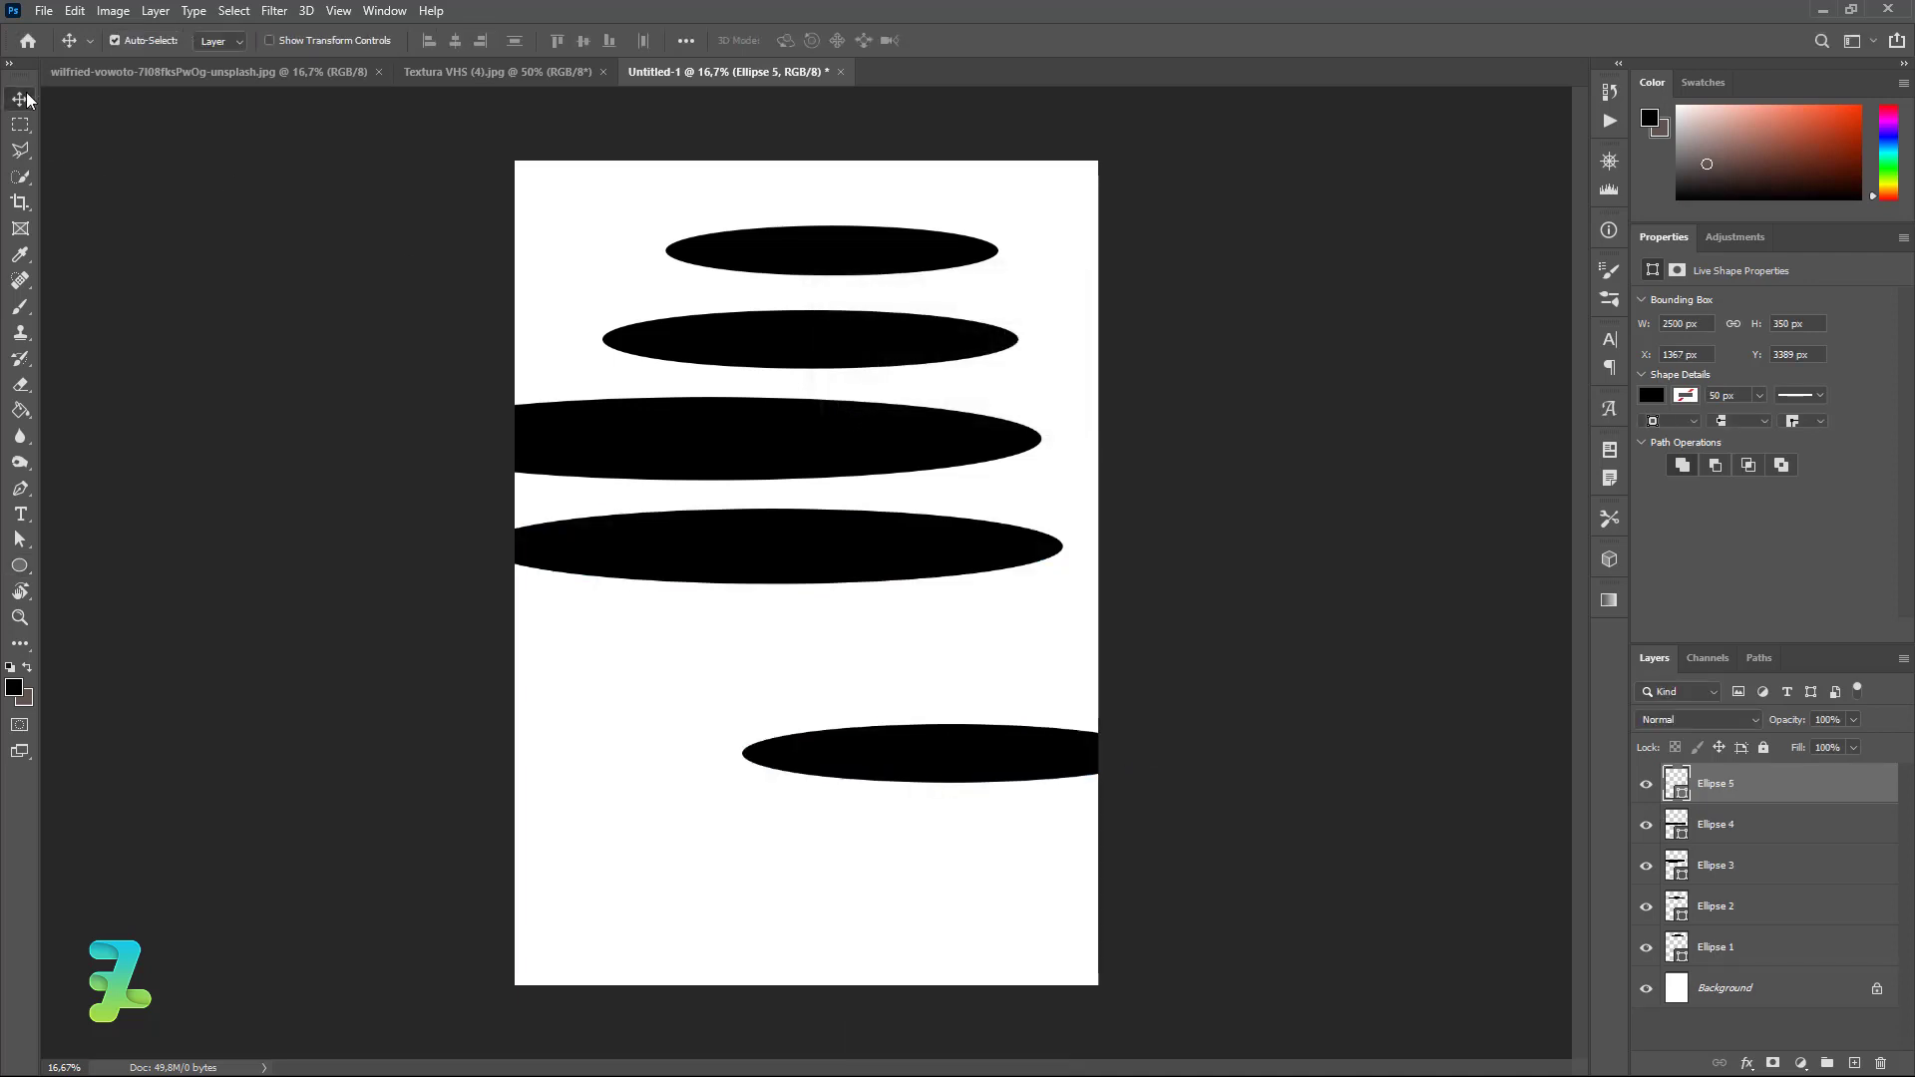
{"action": "left_click_drag", "start_coordinate": [953, 757], "coordinate": [841, 678]}
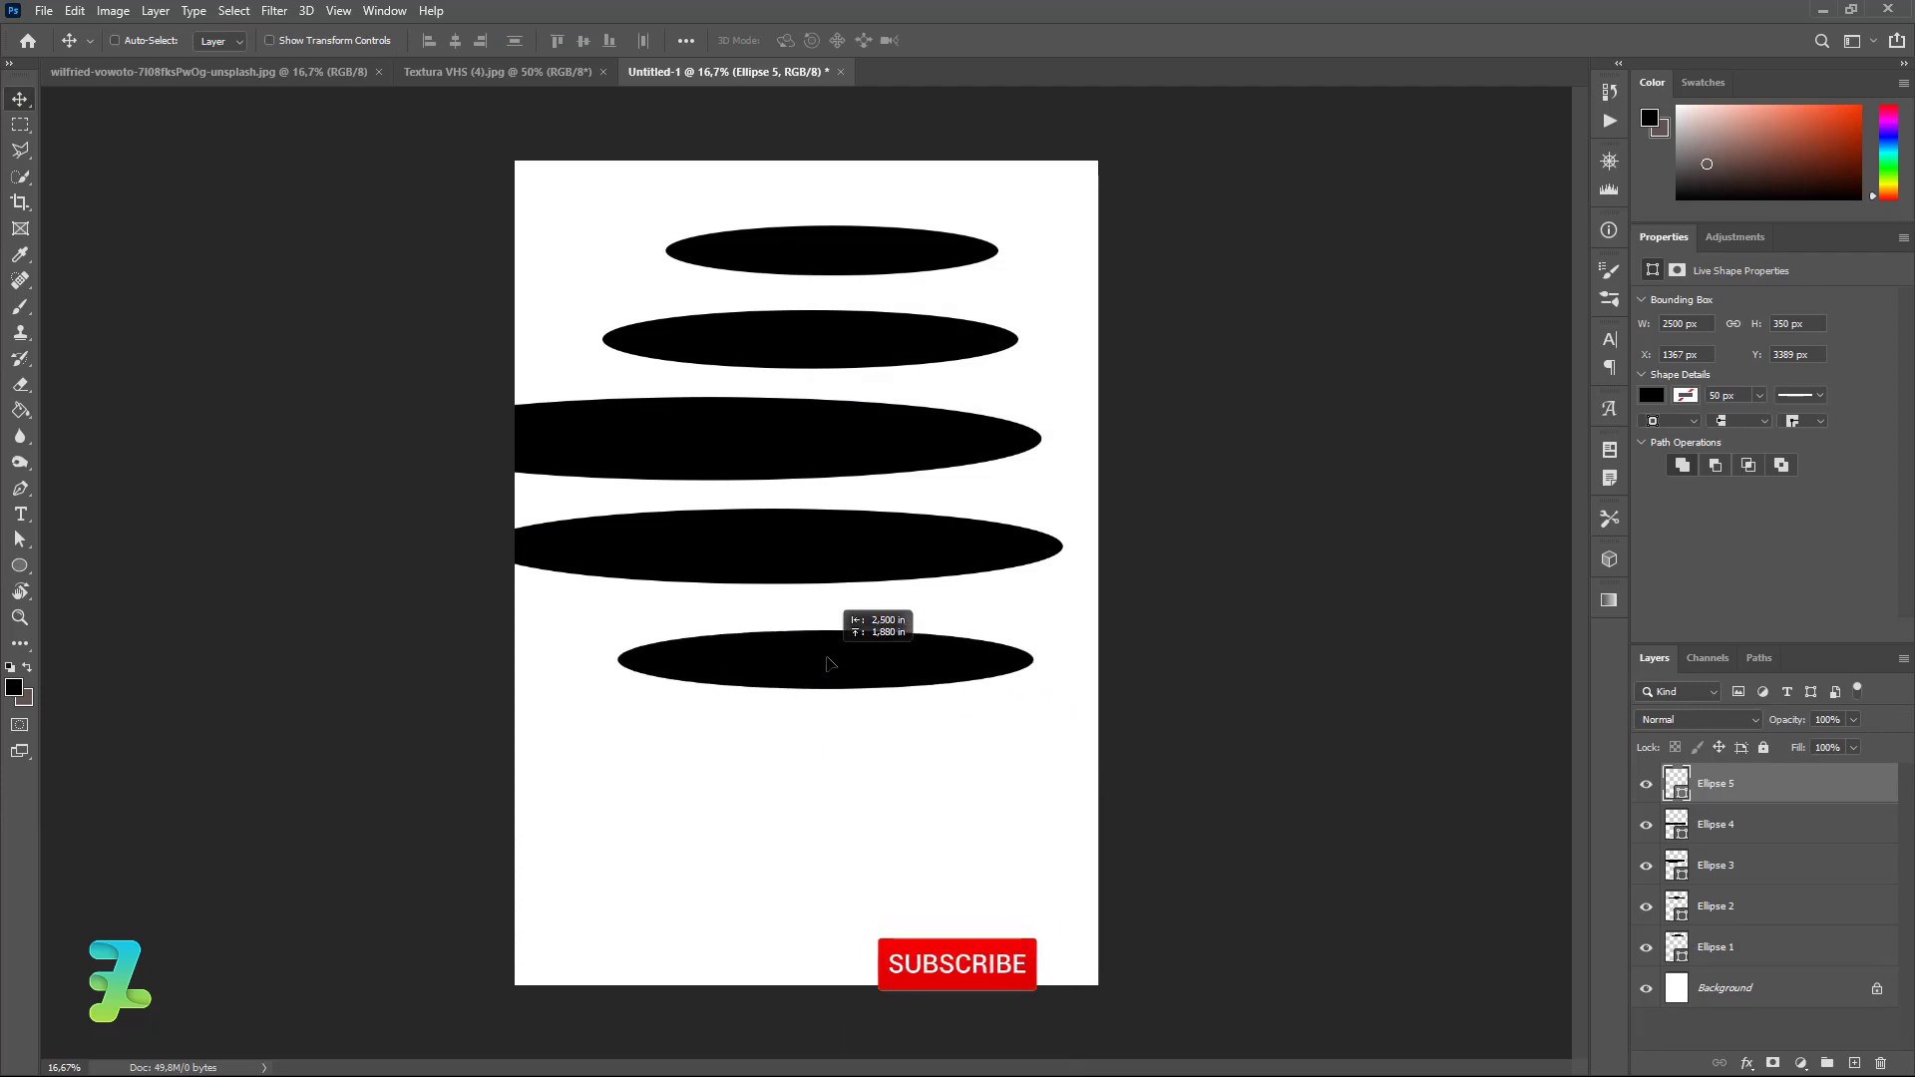
{"action": "left_click_drag", "start_coordinate": [840, 678], "coordinate": [830, 662]}
{"action": "left_click", "coordinate": [873, 550], "text": "ctrl"}
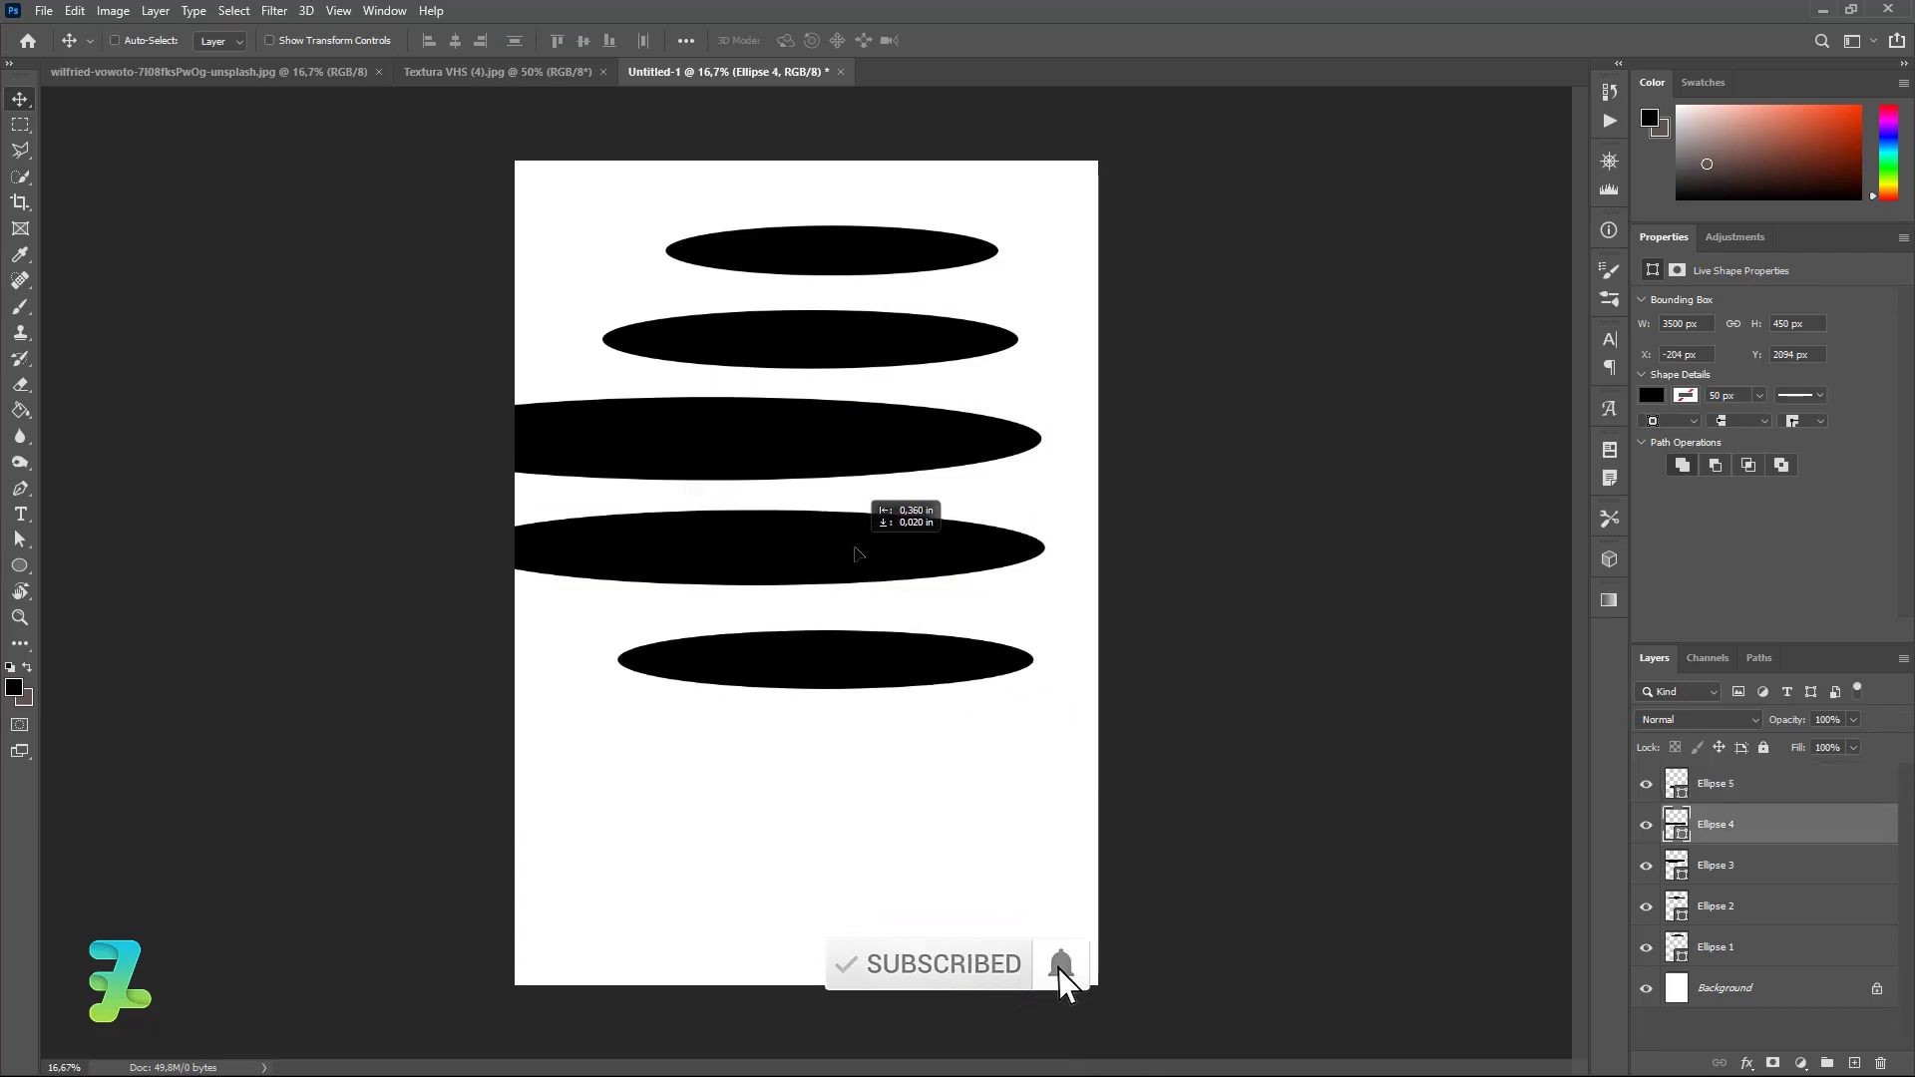
{"action": "left_click_drag", "start_coordinate": [872, 551], "coordinate": [853, 551]}
{"action": "left_click_drag", "start_coordinate": [861, 650], "coordinate": [864, 655]}
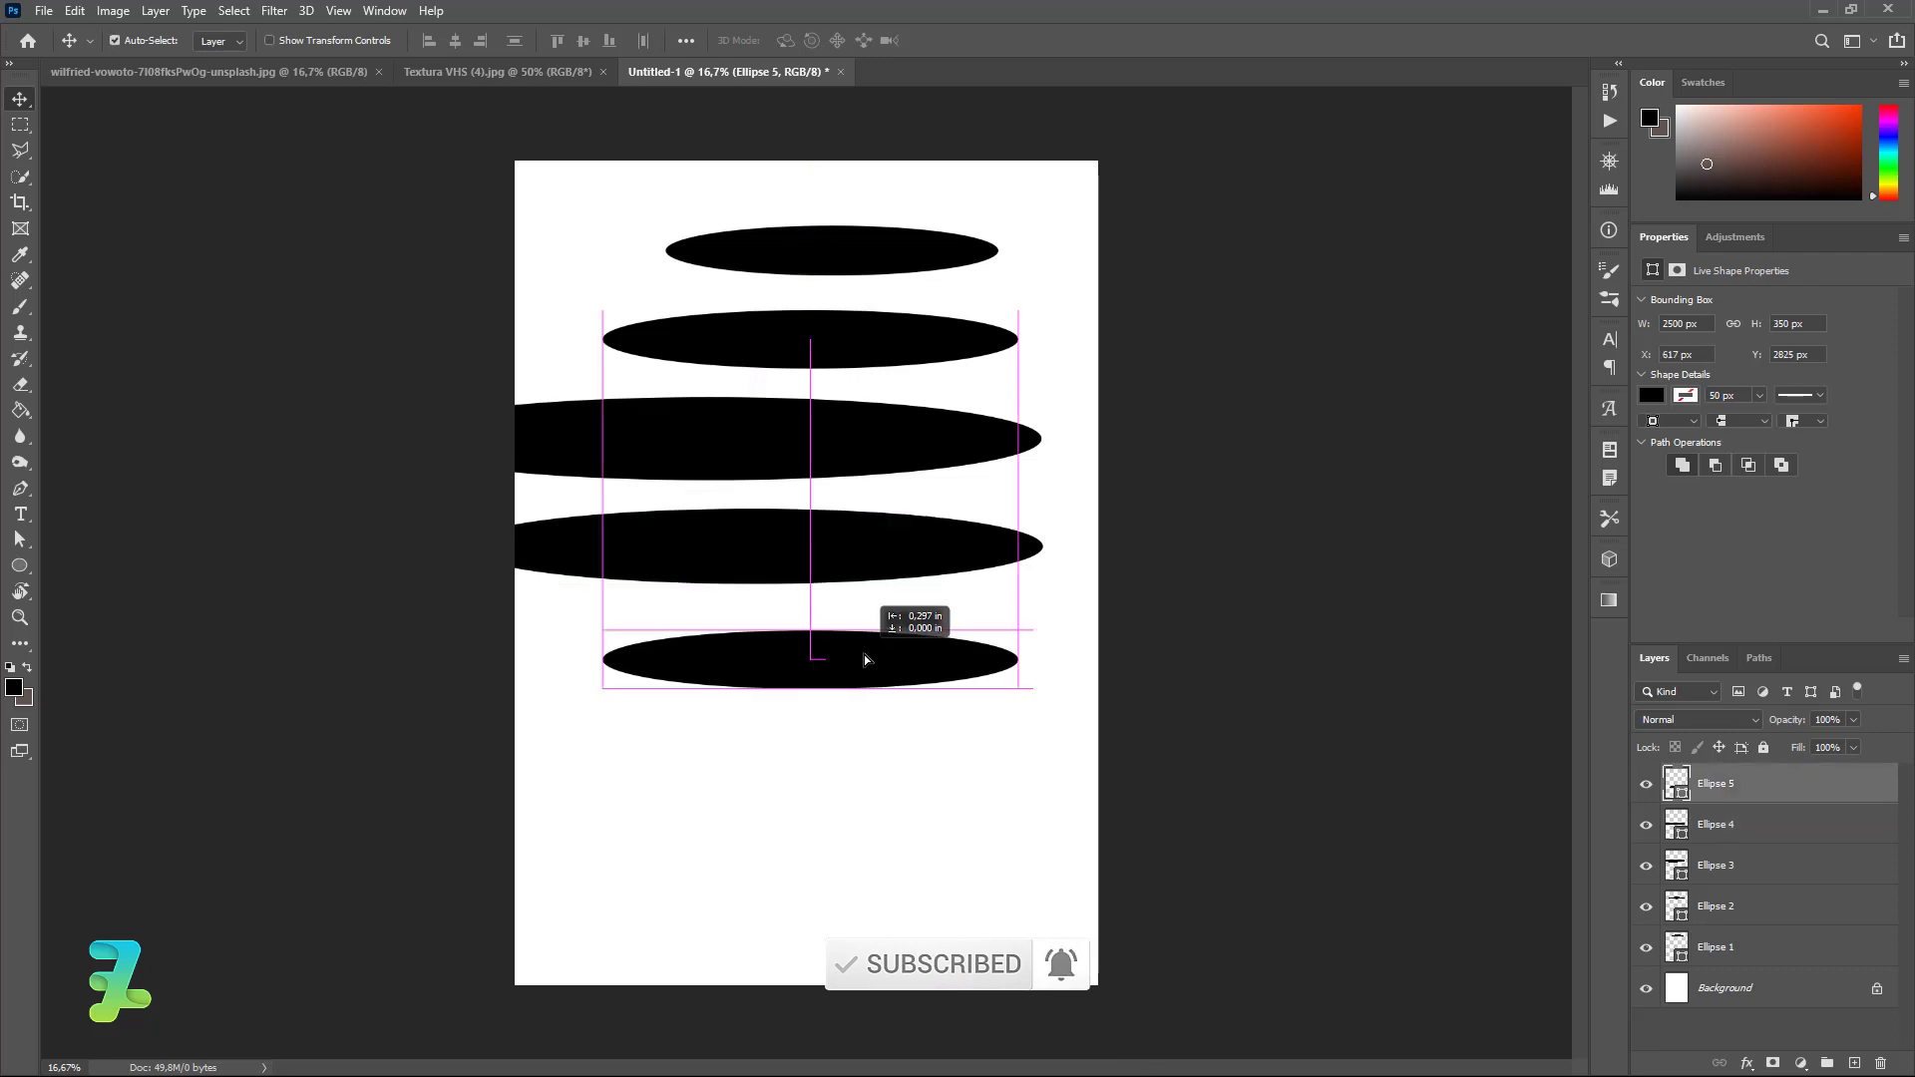
{"action": "left_click_drag", "start_coordinate": [865, 653], "coordinate": [864, 654]}
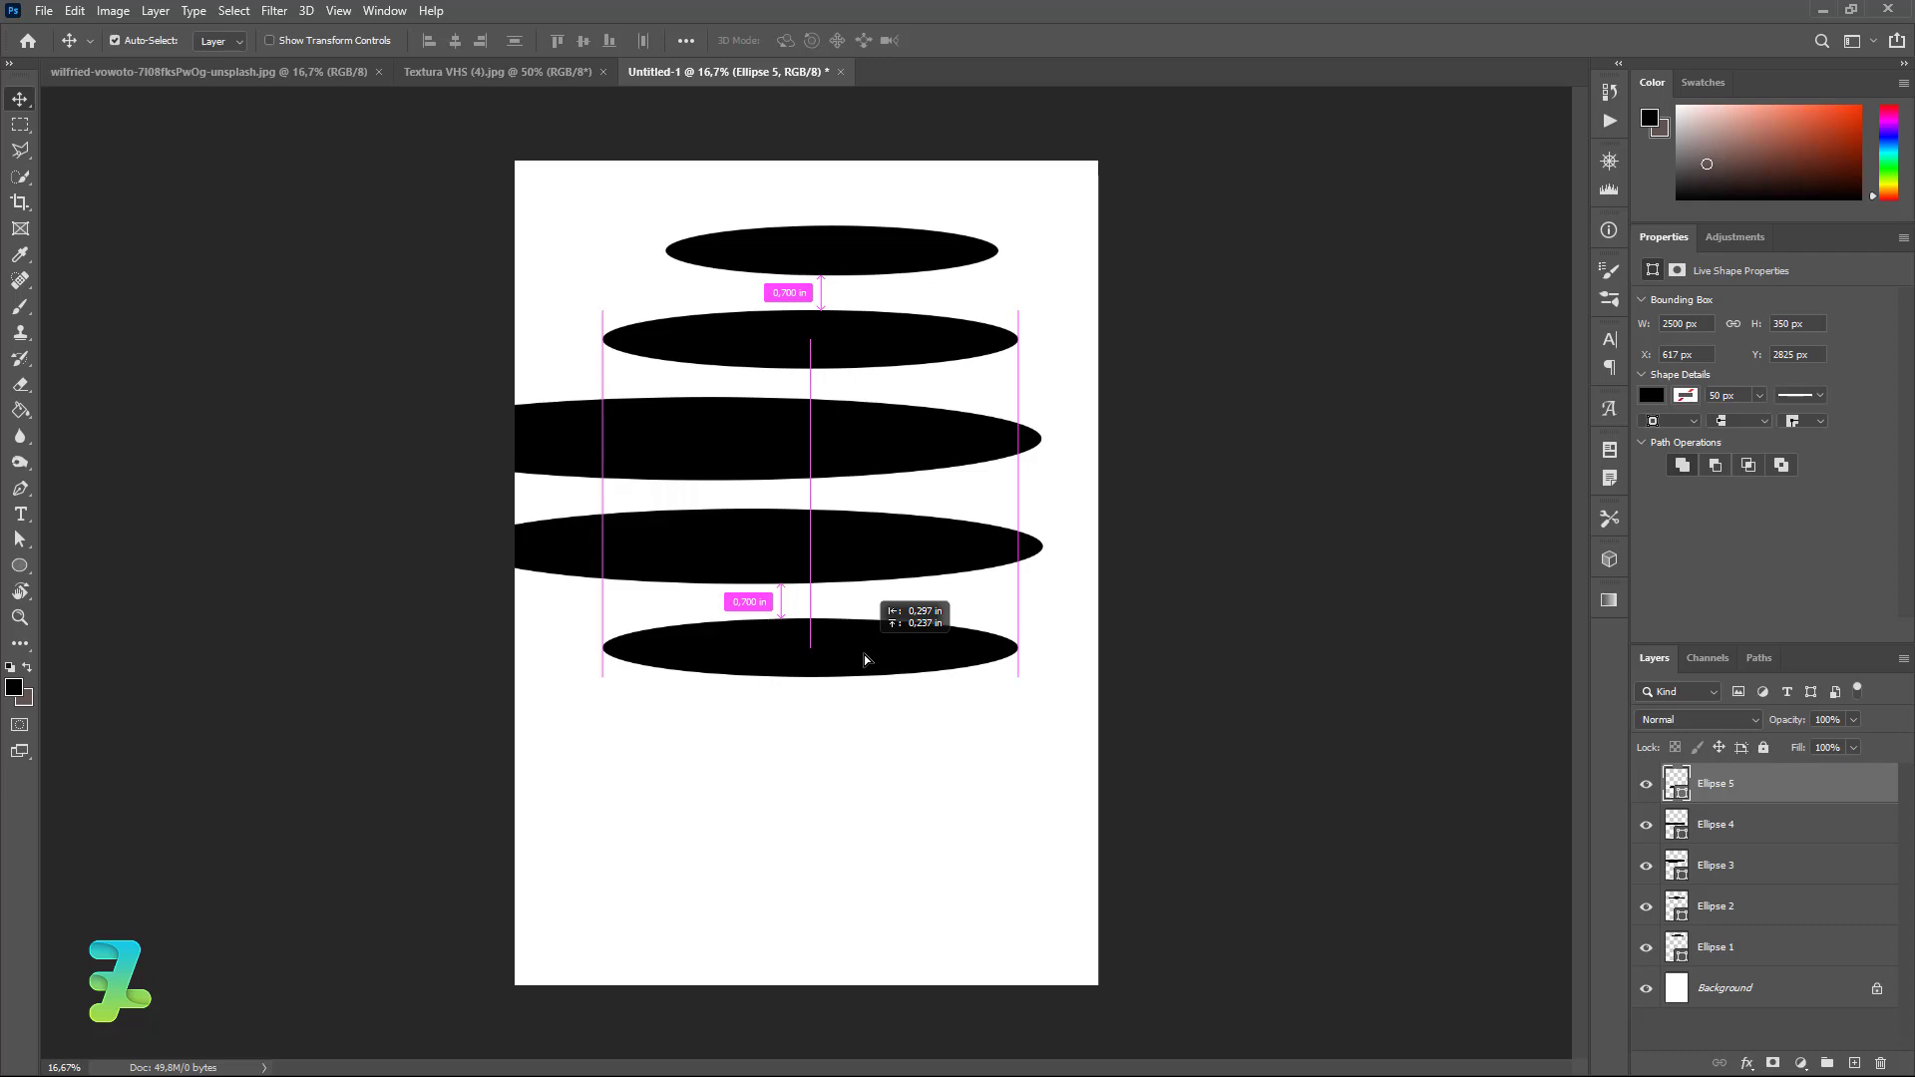
{"action": "left_click_drag", "start_coordinate": [864, 654], "coordinate": [866, 647]}
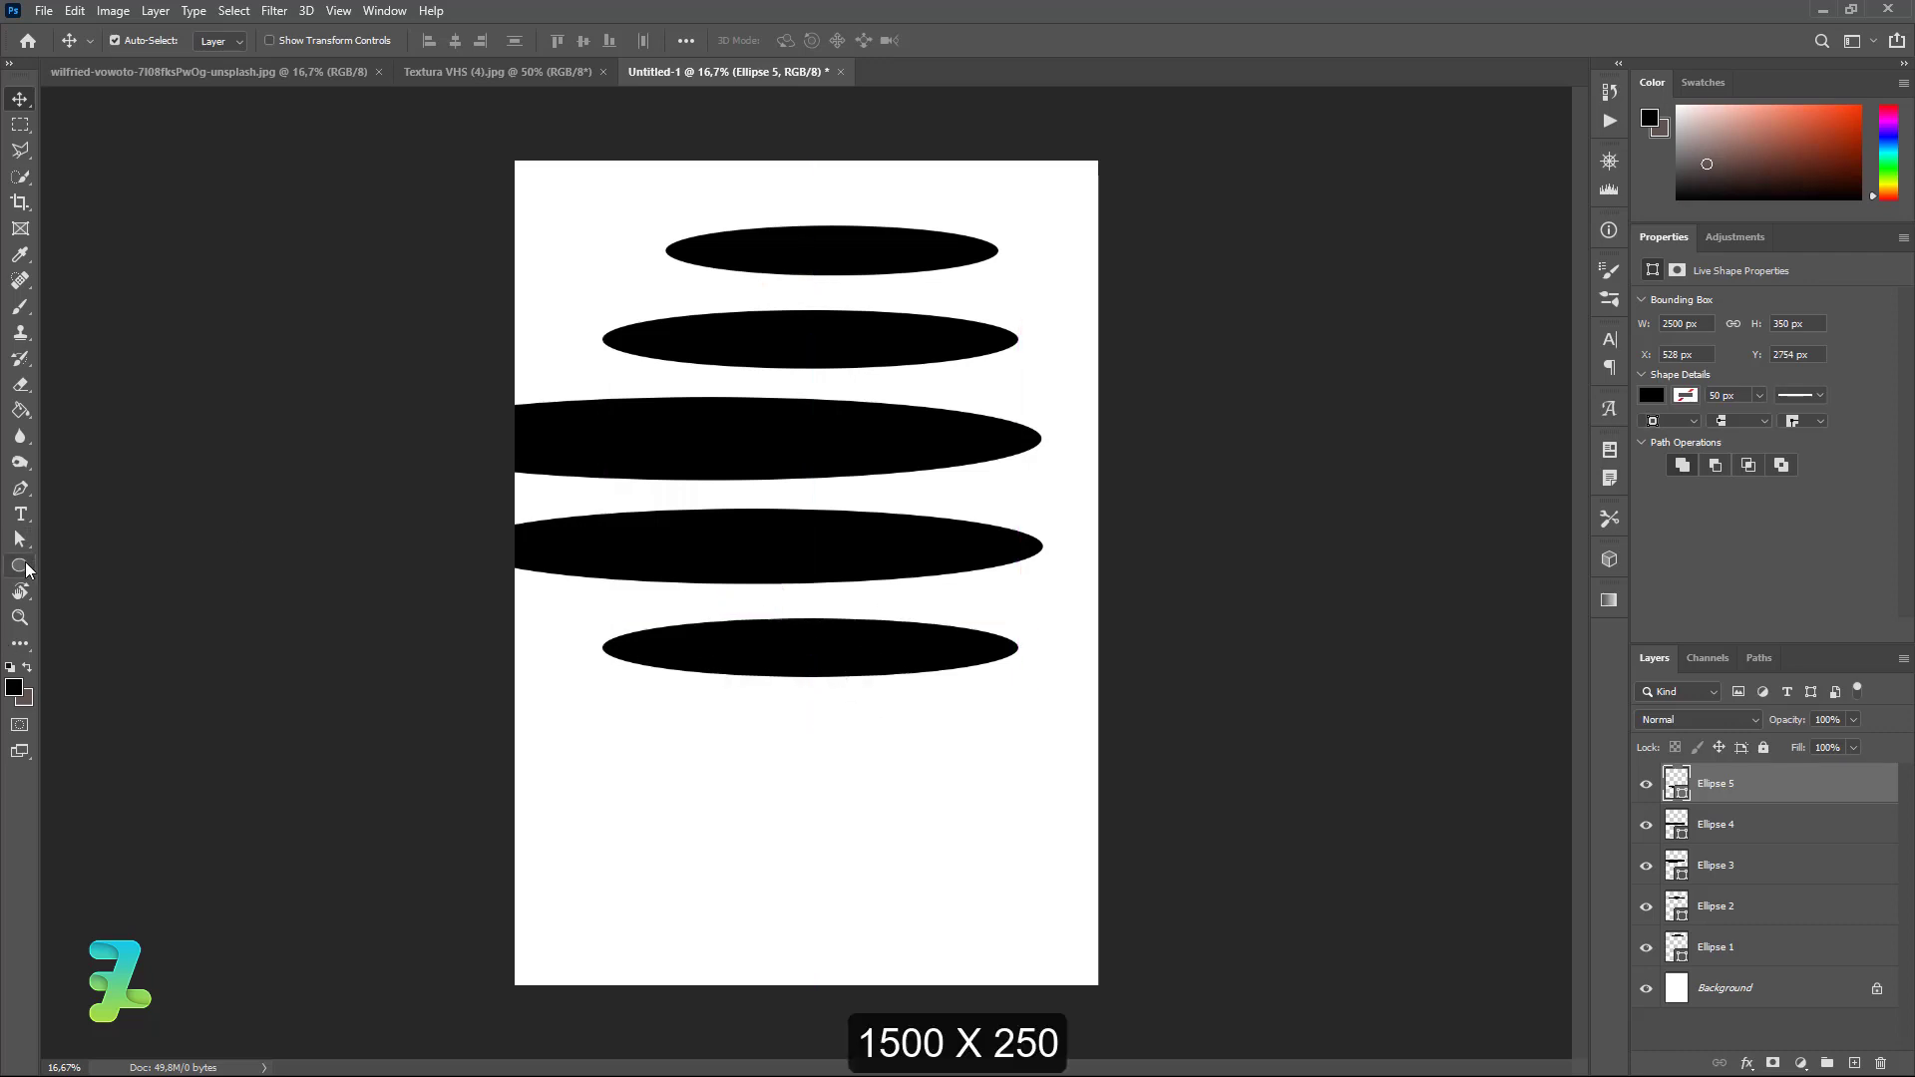
Step: Create a 1500 × 250 px Ellipse 6 and drag it up beneath Ellipse 5
{"action": "left_click", "coordinate": [20, 566]}
{"action": "left_click", "coordinate": [676, 811]}
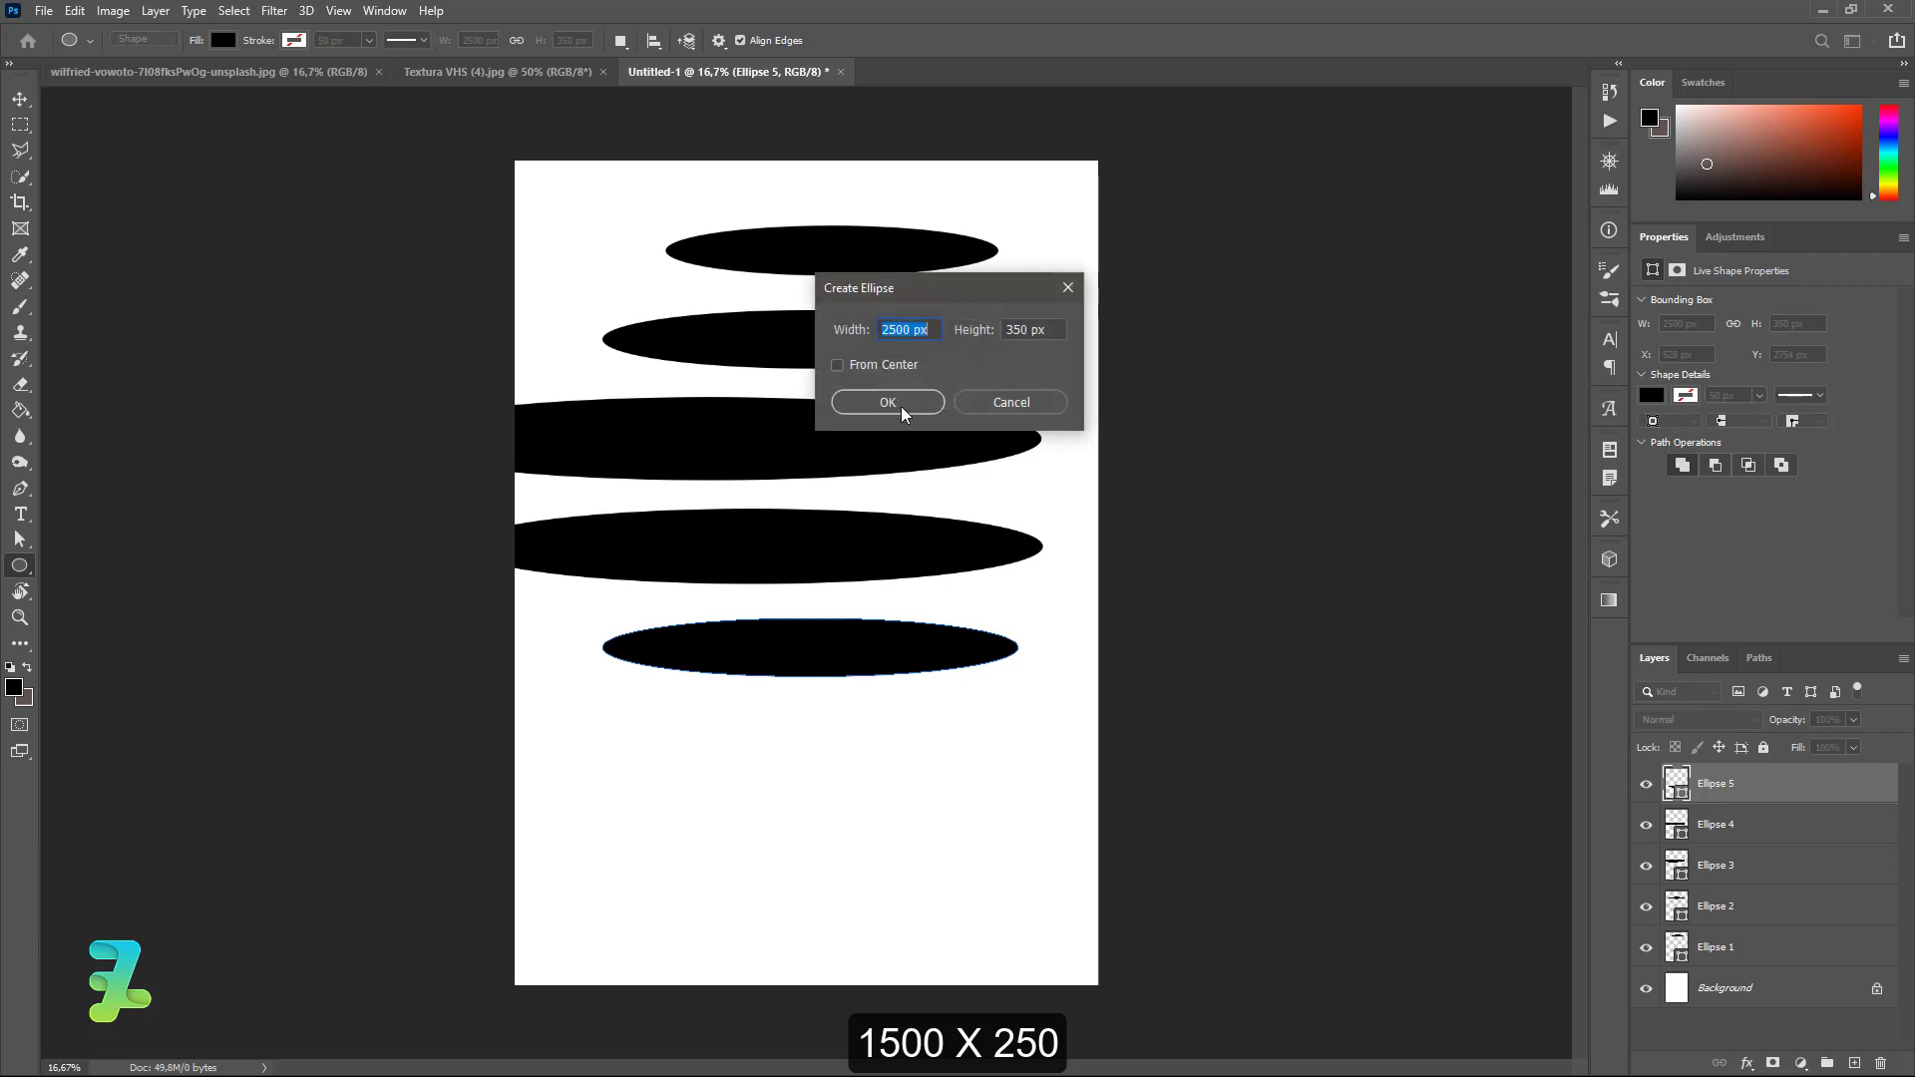
{"action": "left_click_drag", "start_coordinate": [894, 336], "coordinate": [878, 332]}
{"action": "type", "text": "0"}
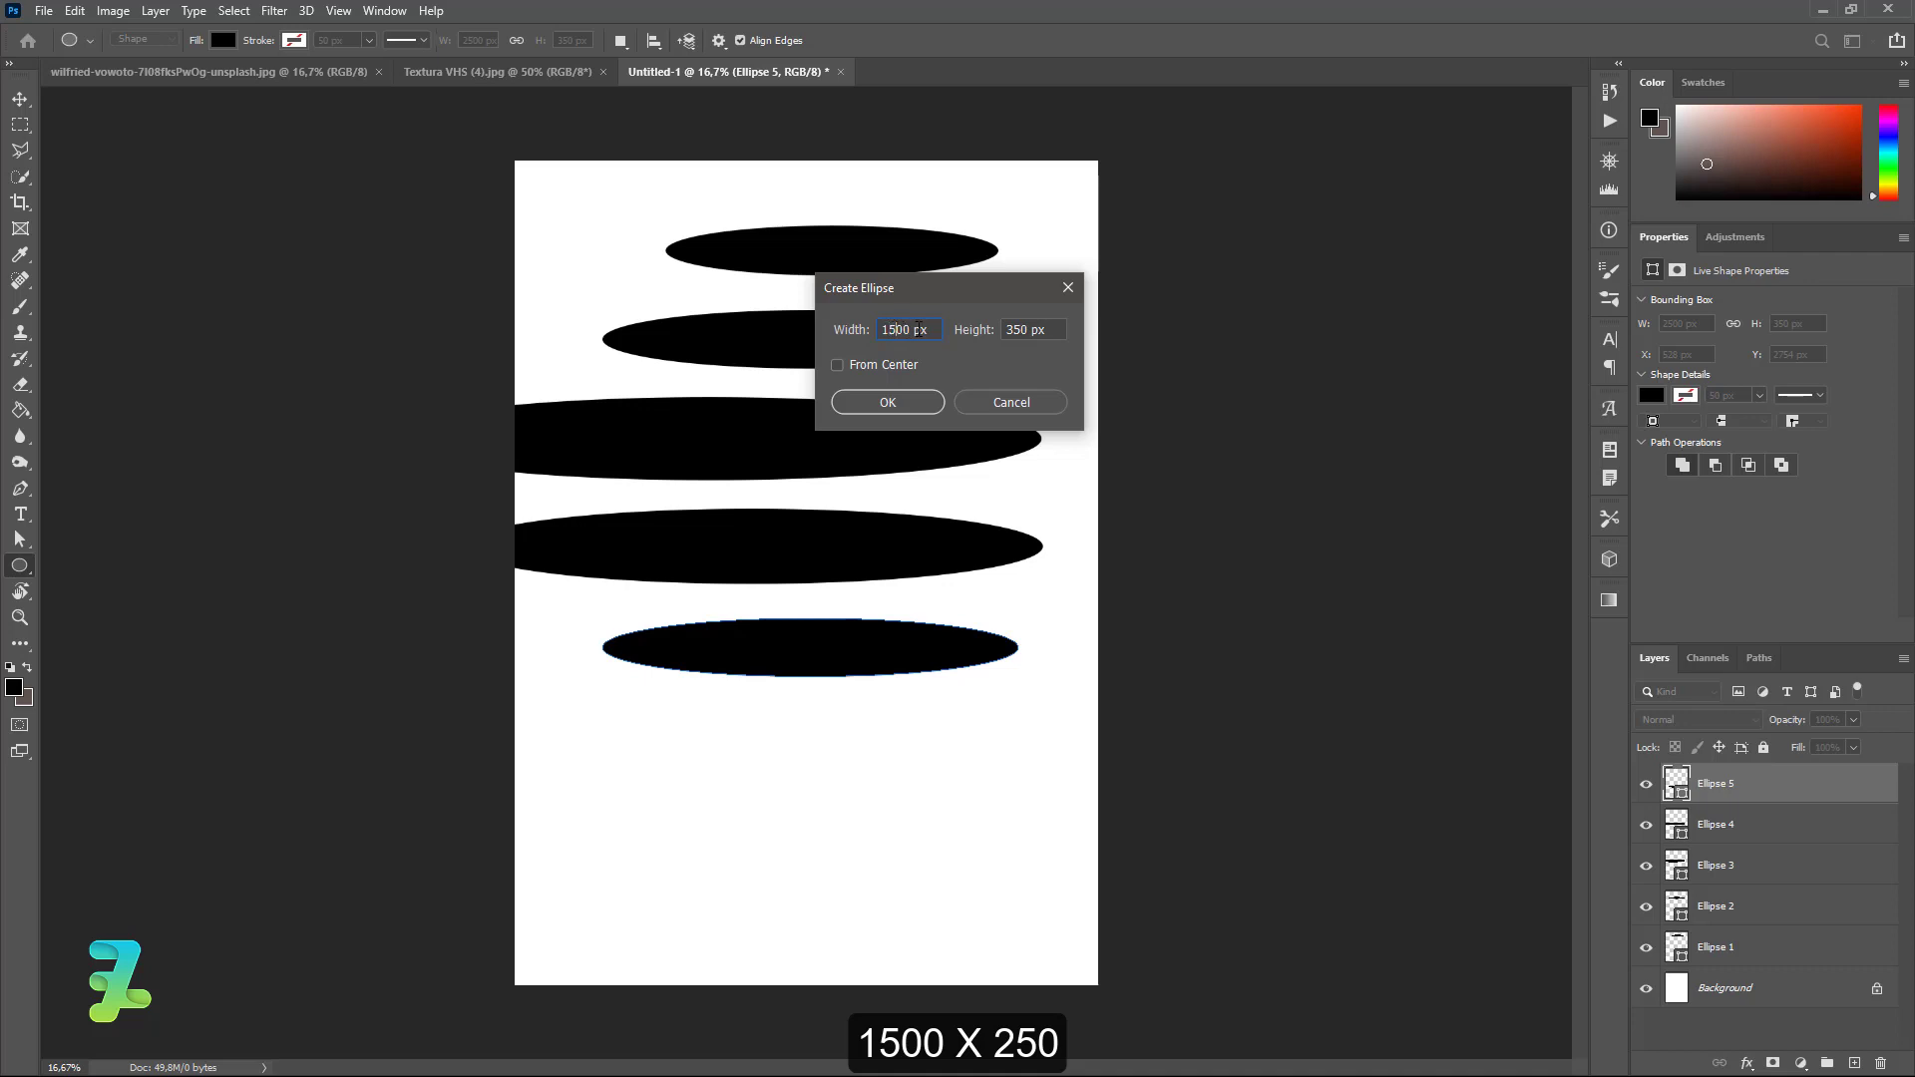
{"action": "left_click_drag", "start_coordinate": [999, 333], "coordinate": [1013, 330]}
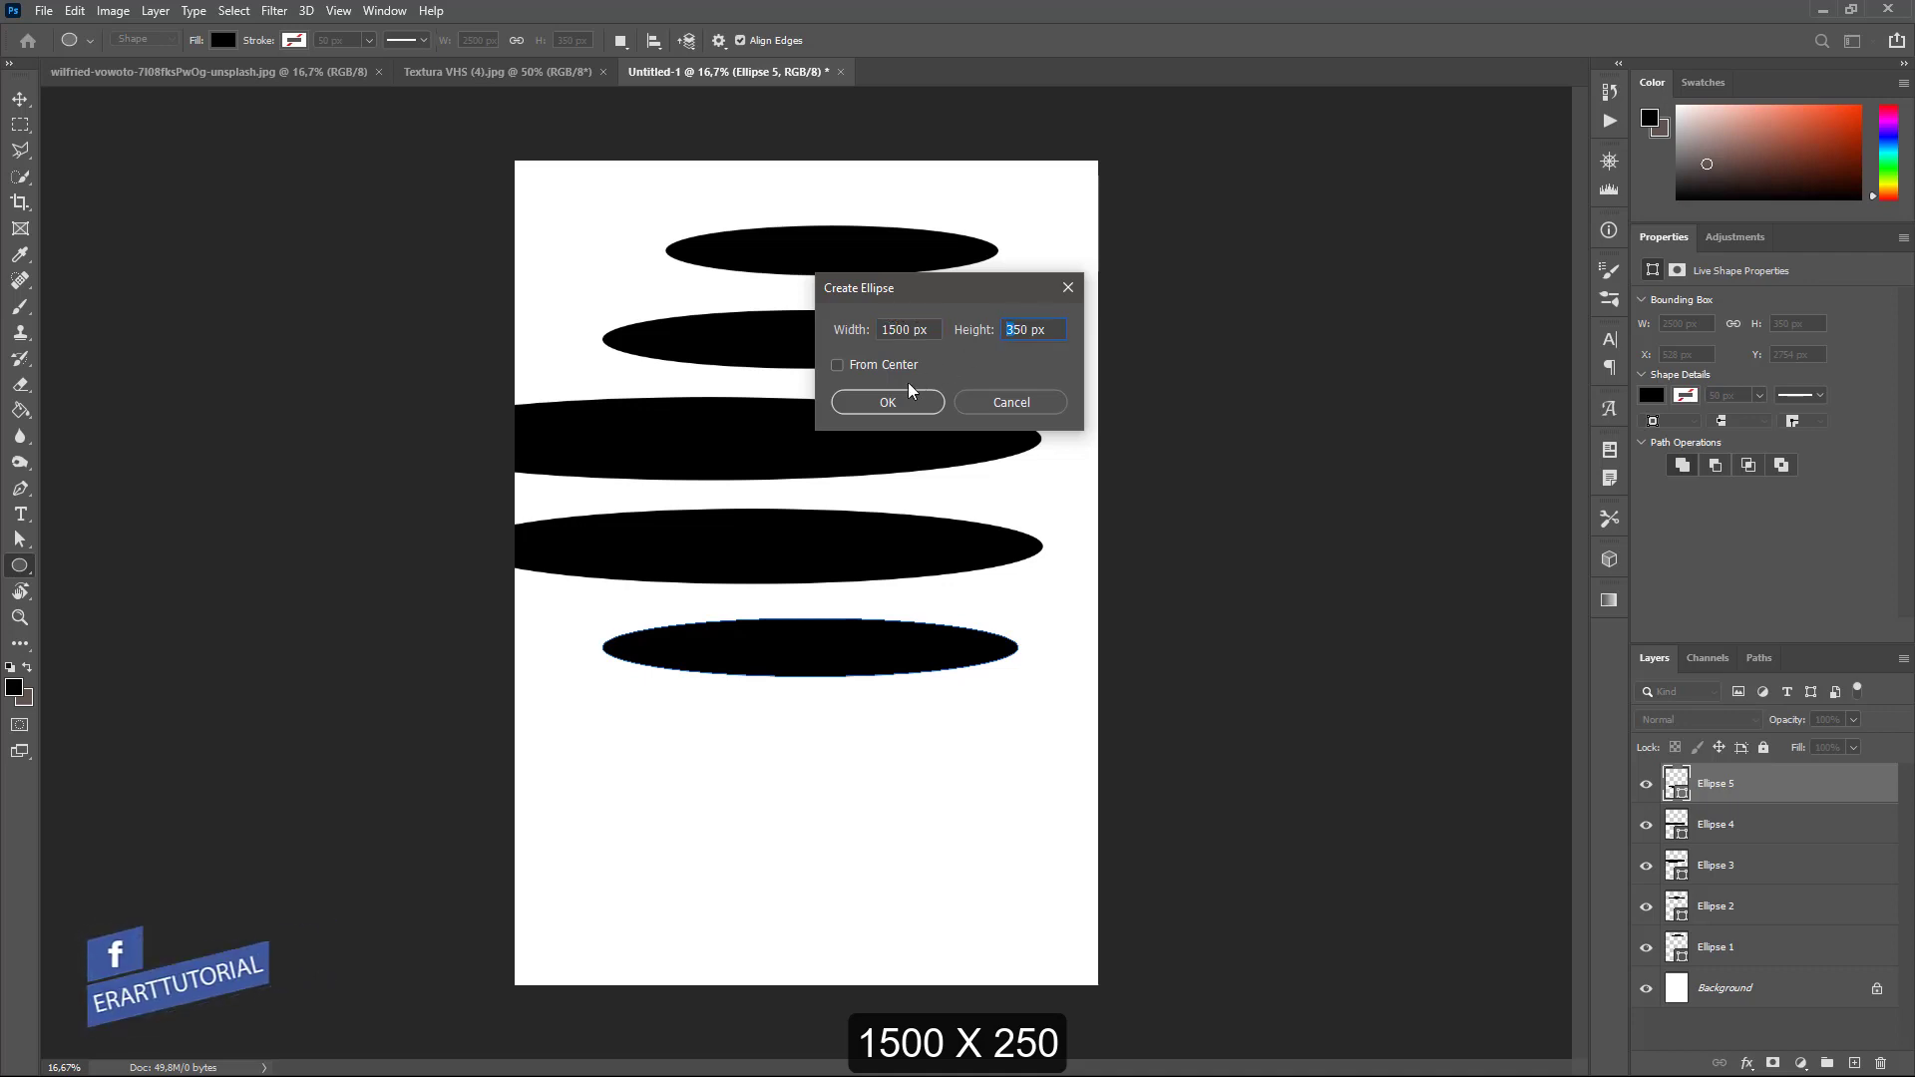
{"action": "type", "text": "2"}
{"action": "left_click", "coordinate": [883, 403]}
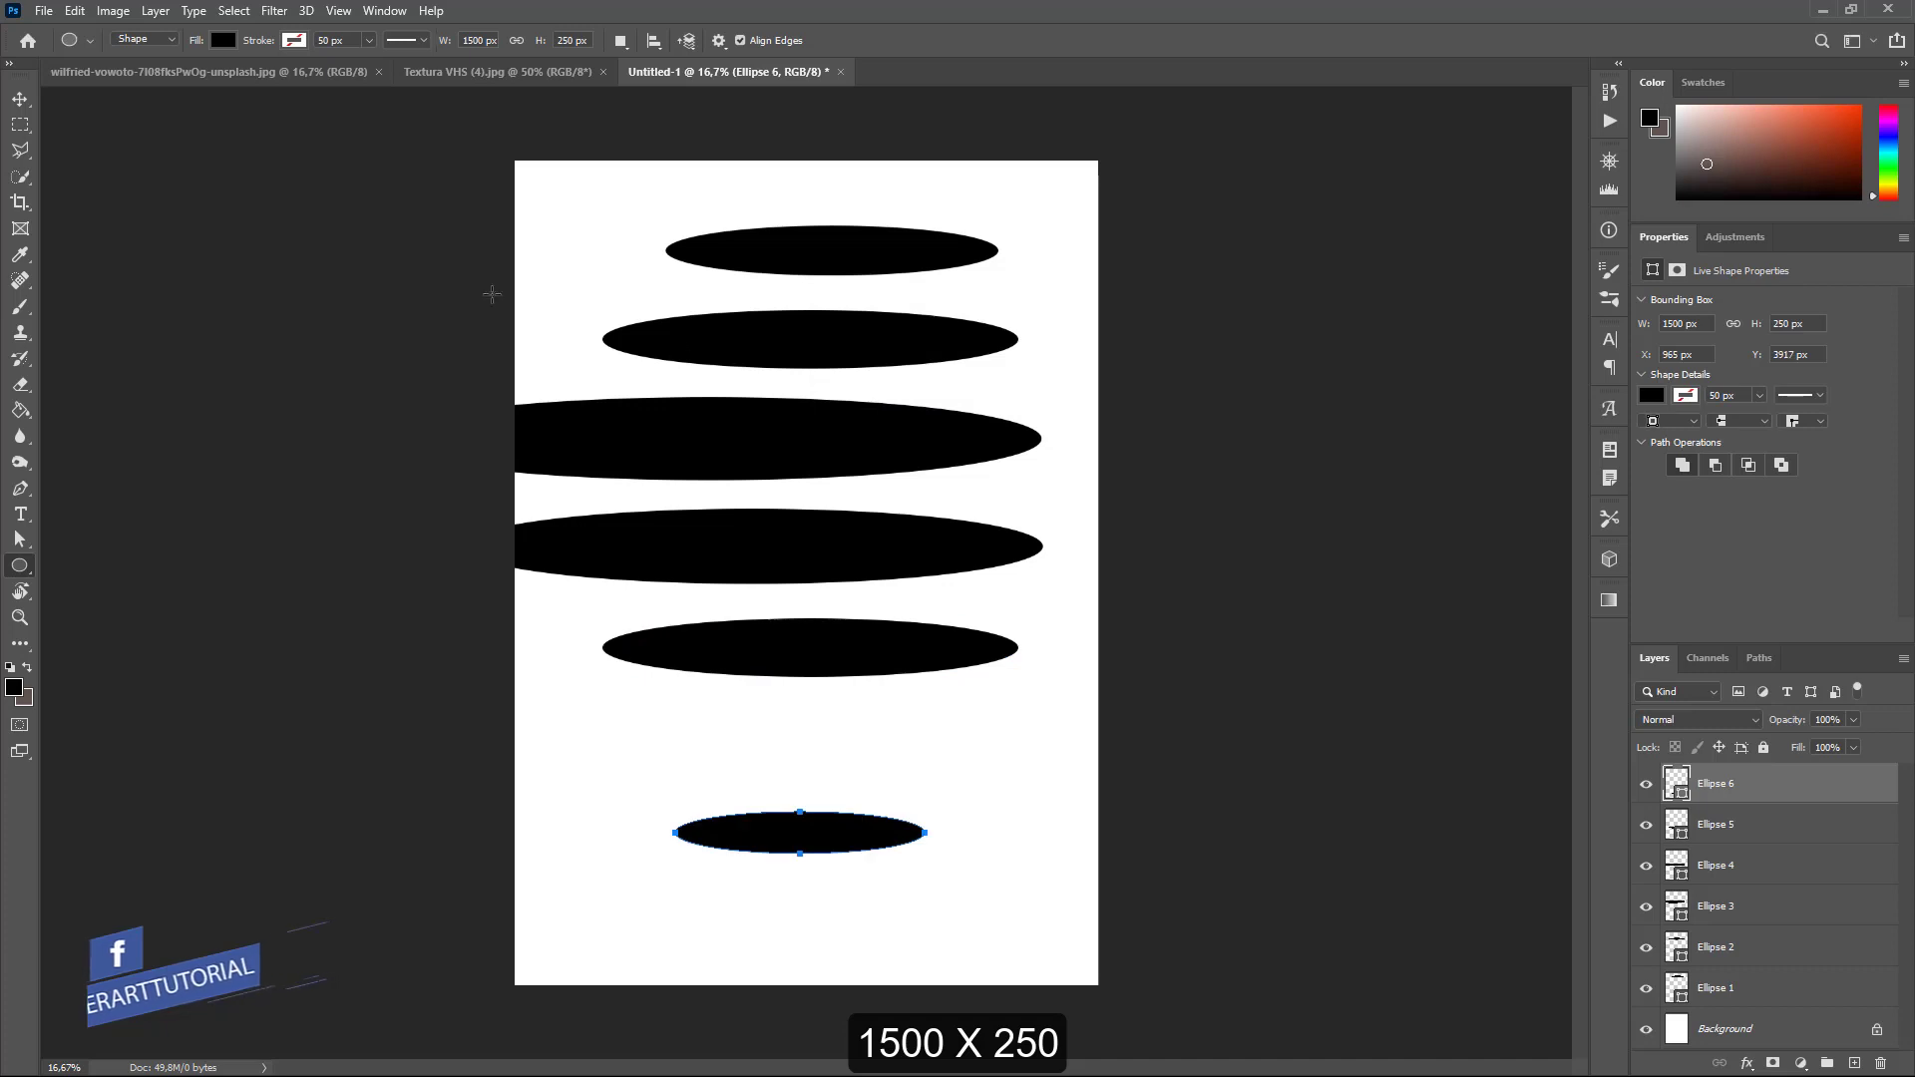
{"action": "key", "text": "v"}
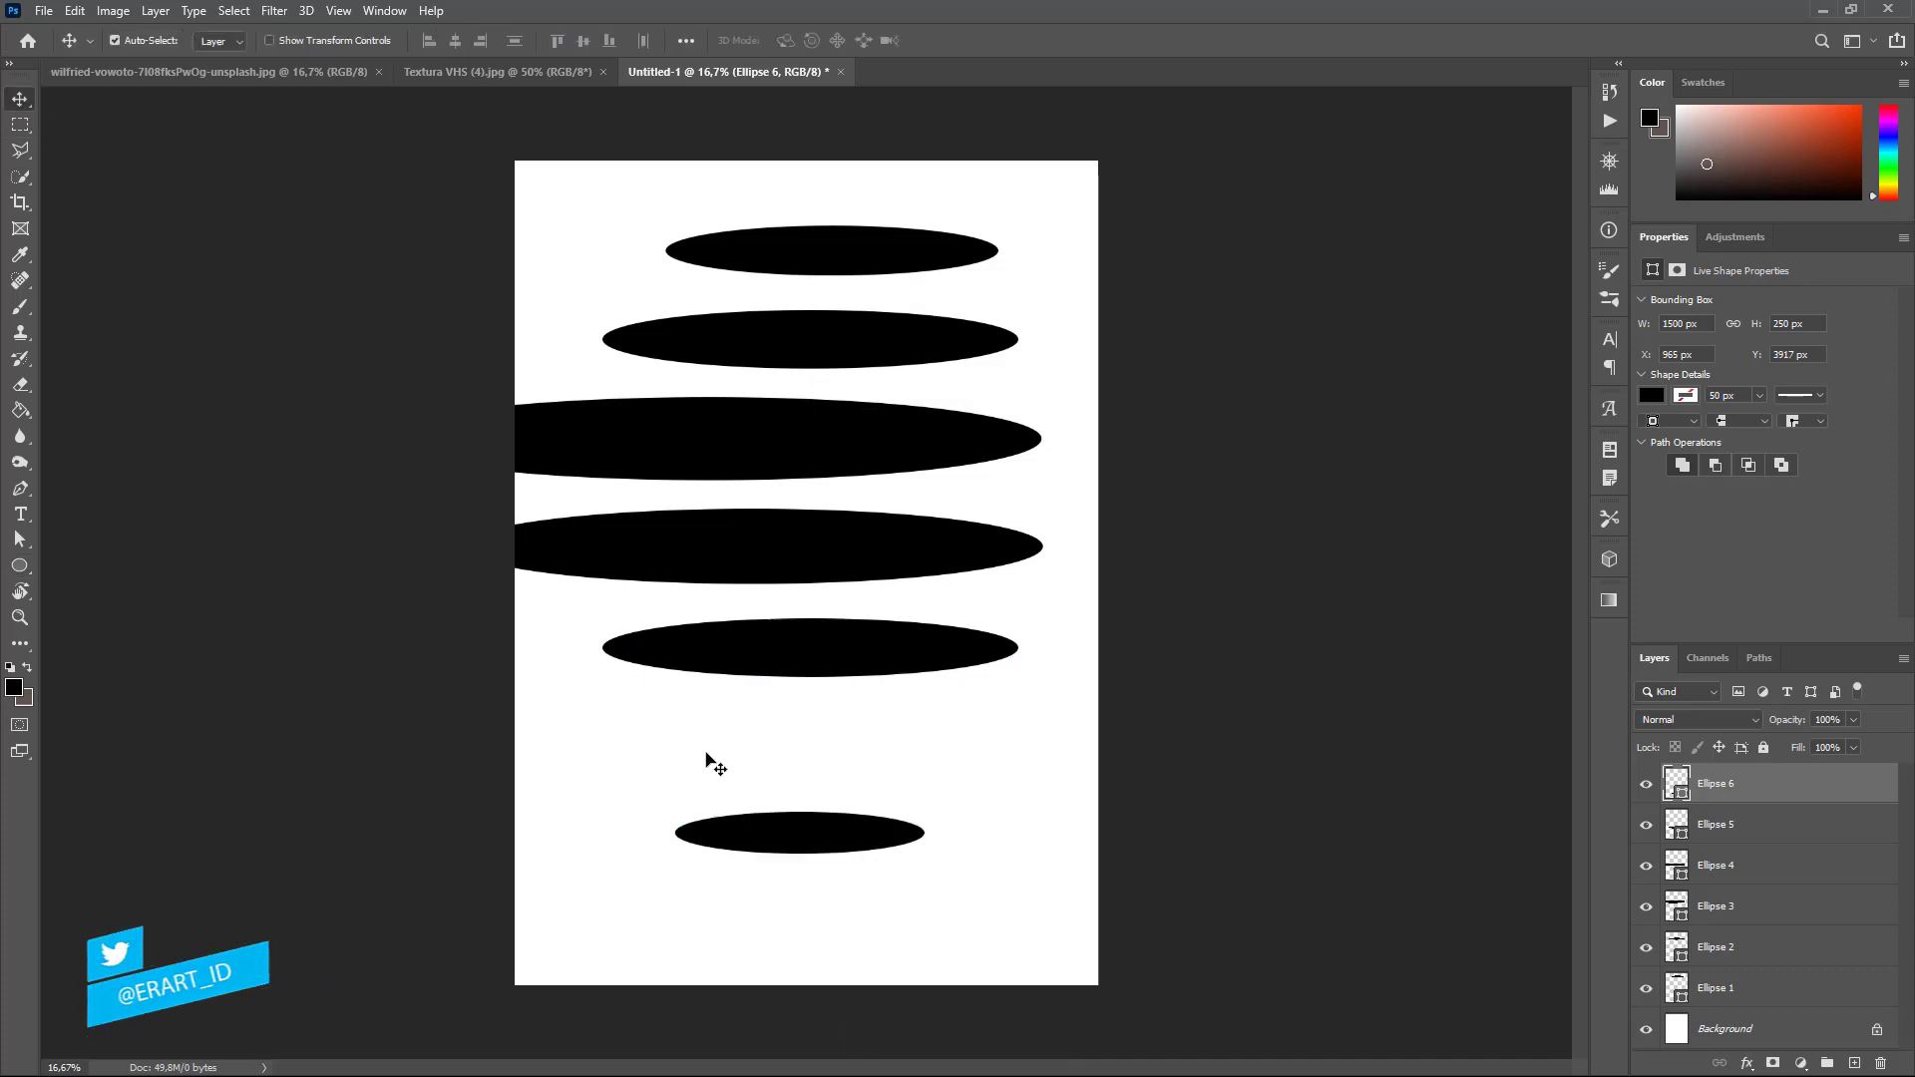
{"action": "left_click_drag", "start_coordinate": [813, 821], "coordinate": [829, 719]}
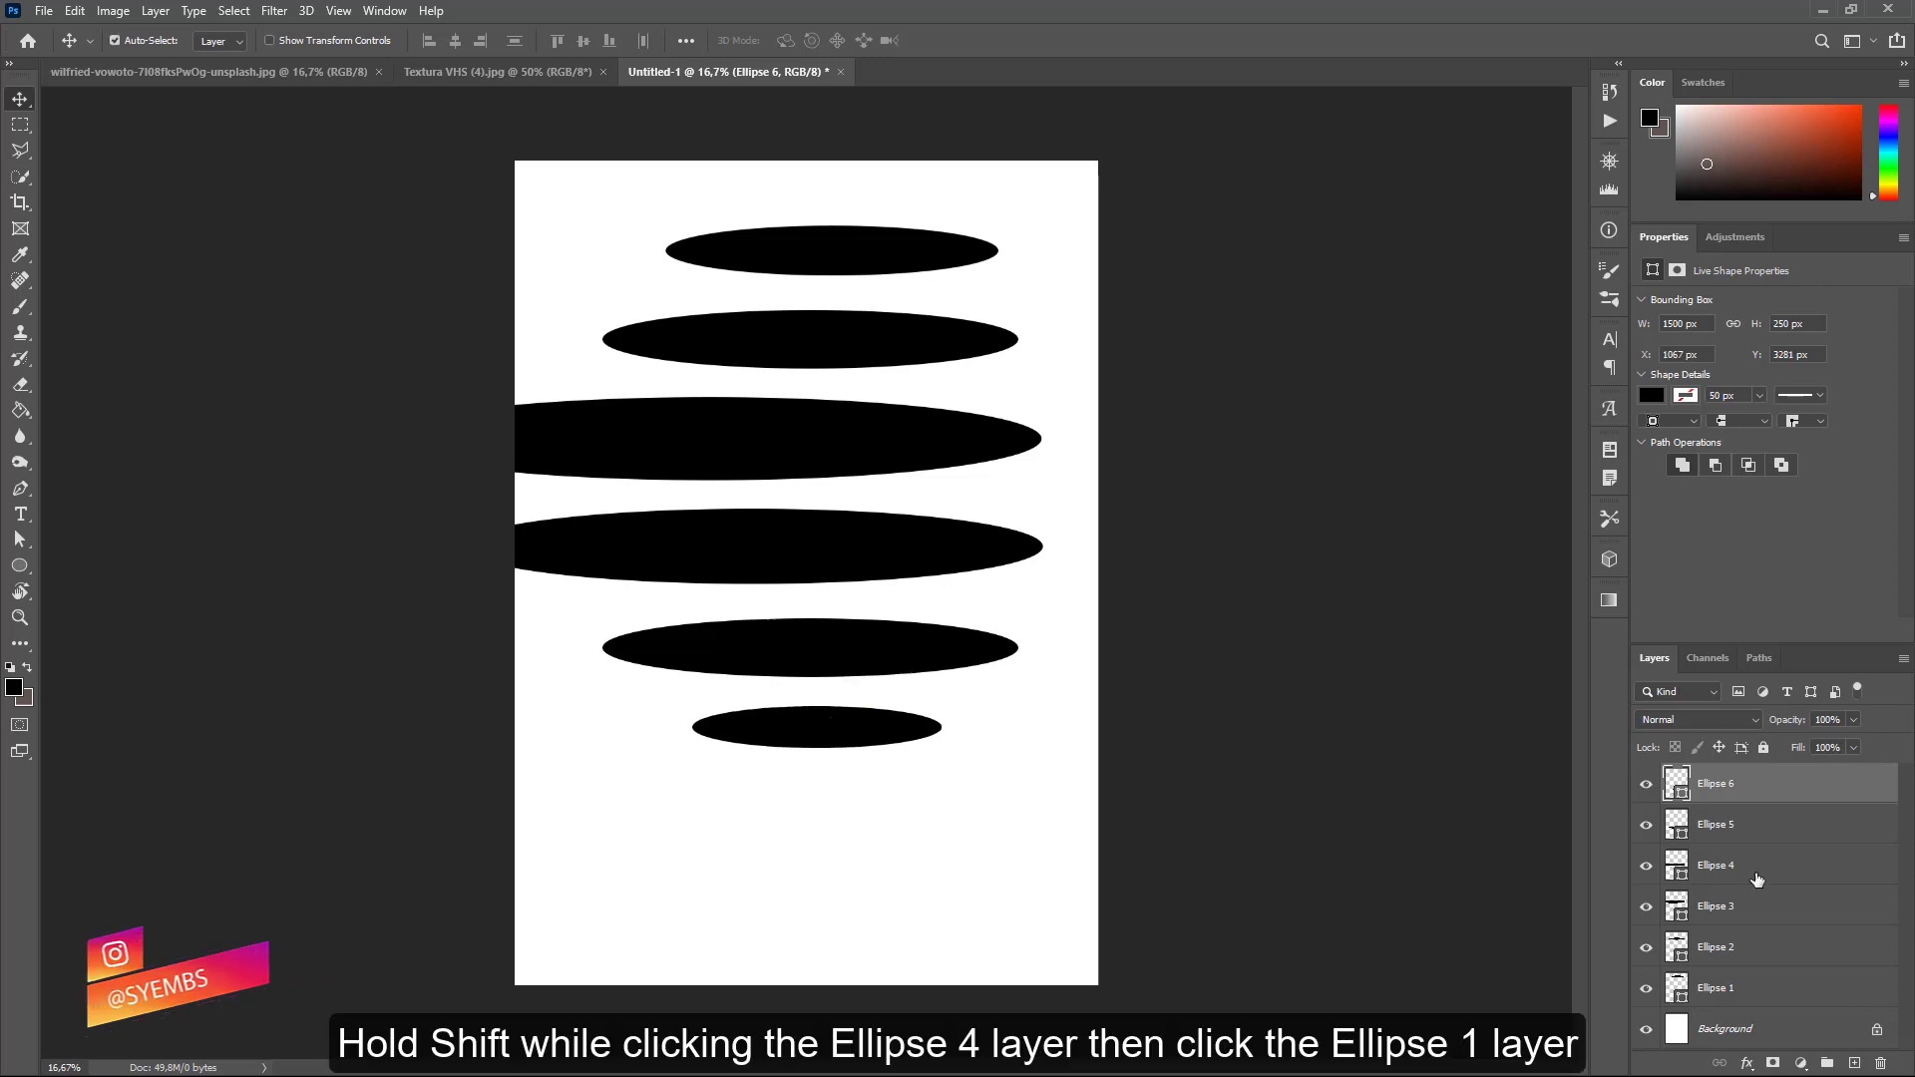
Step: Group the six ellipses as Group 1, rotate it -45°, scale to 83.53% and reposition
{"action": "left_click", "coordinate": [1839, 995], "text": "shift"}
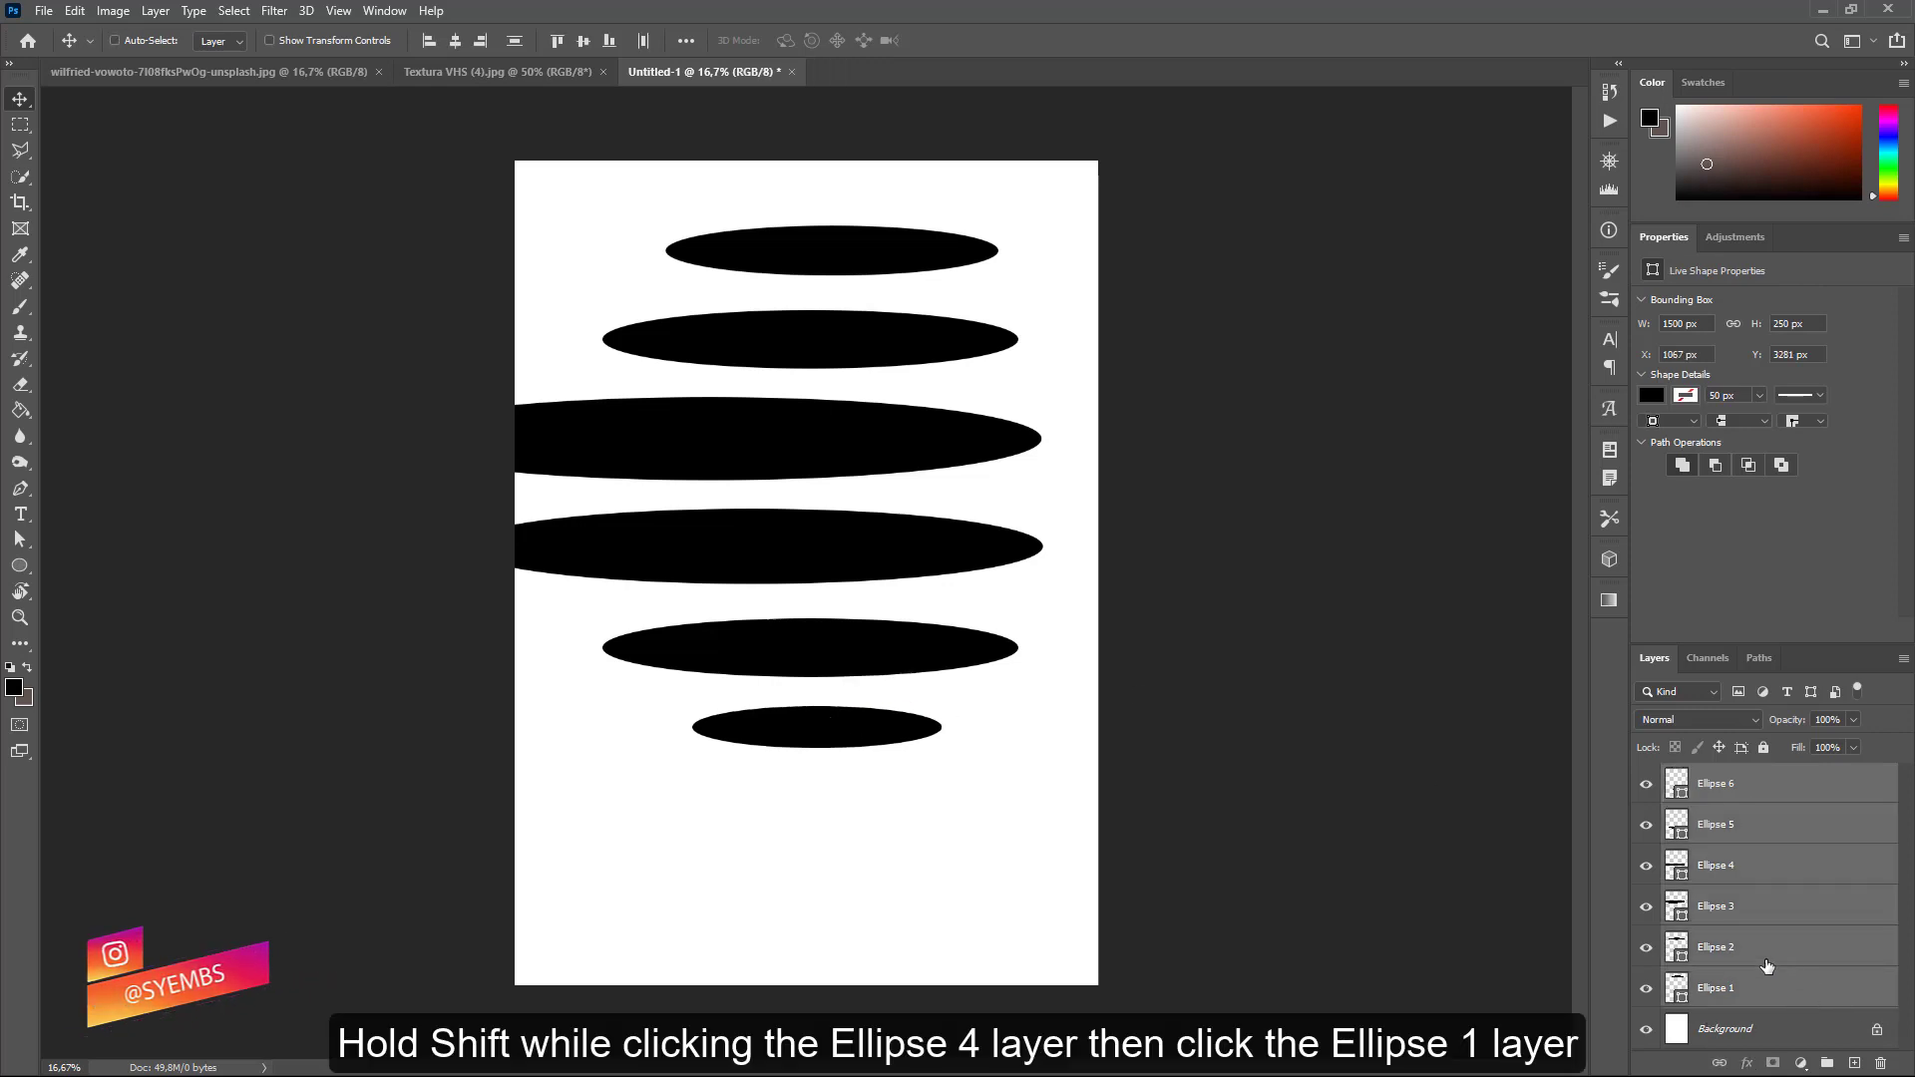
{"action": "key", "text": "ctrl+g"}
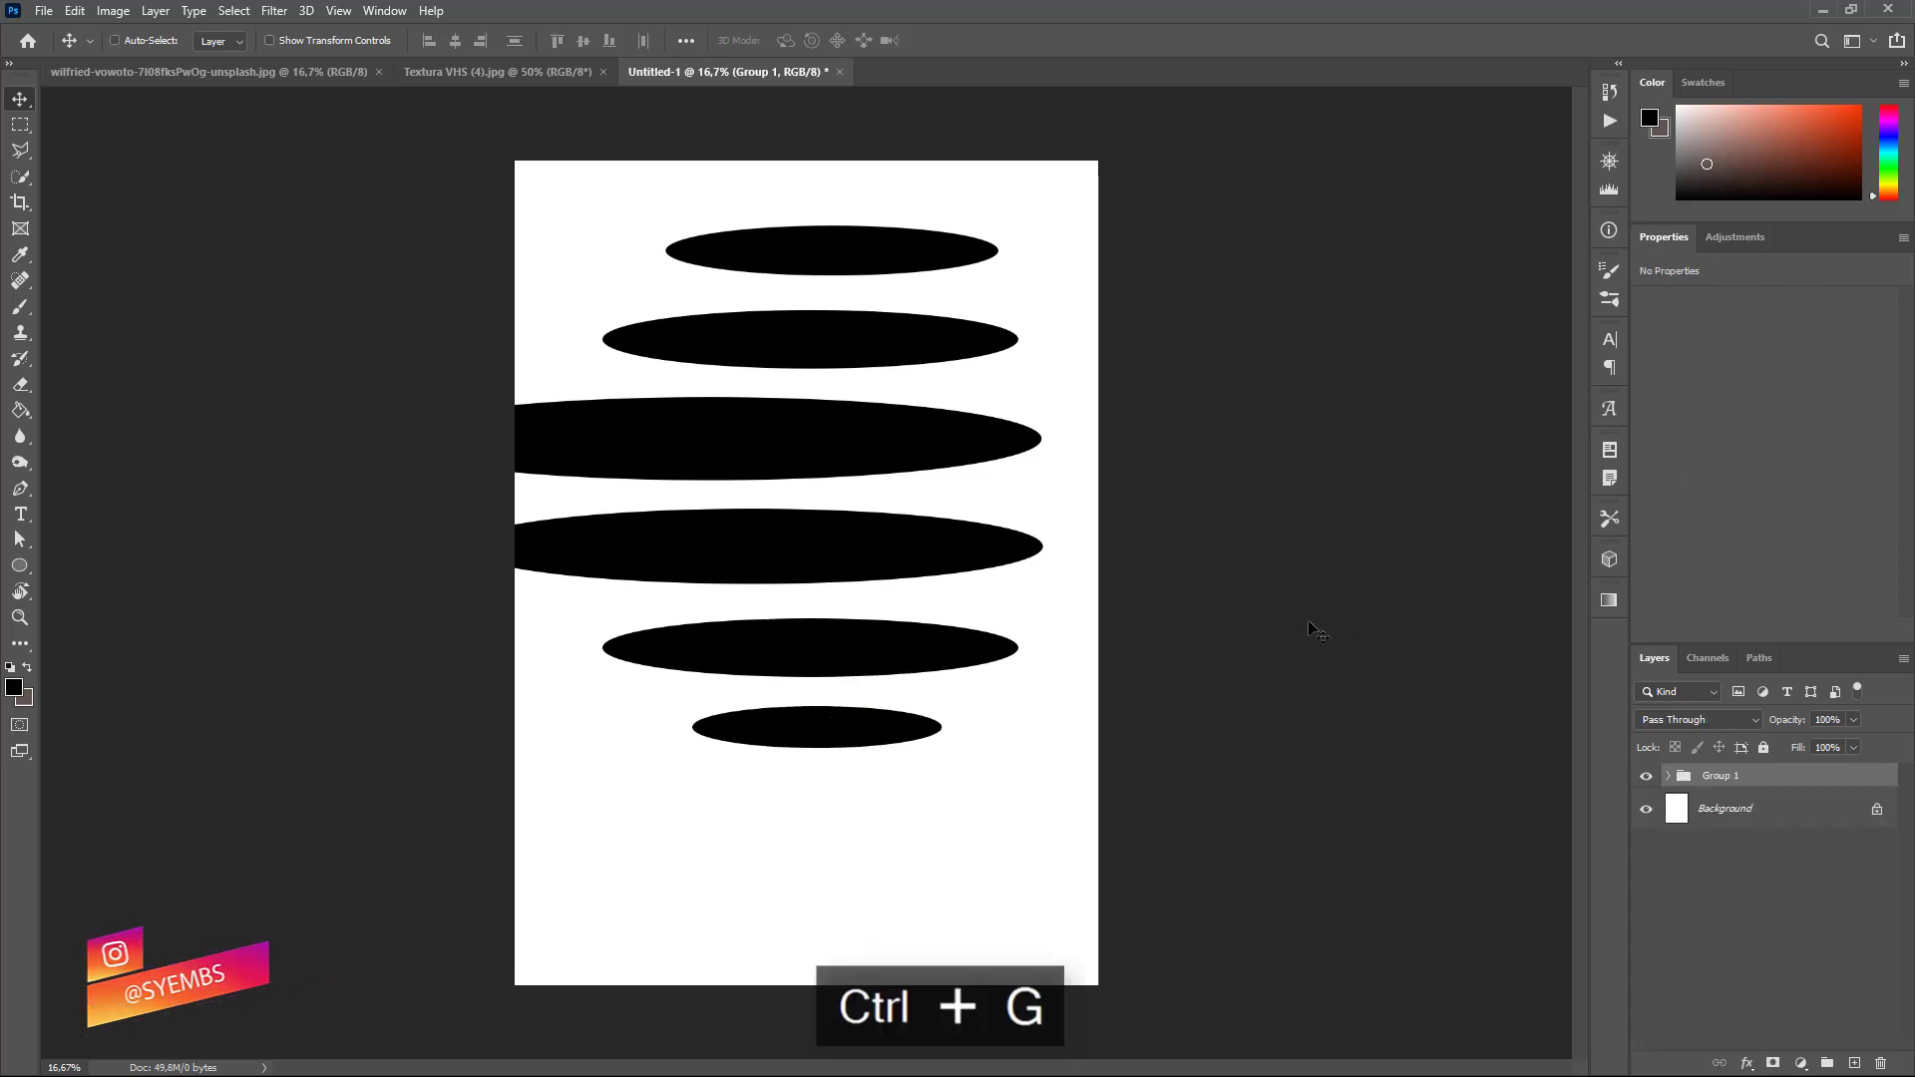
{"action": "key", "text": "ctrl+t"}
{"action": "mouse_move", "coordinate": [1077, 782]}
{"action": "left_mouse_down"}
{"action": "mouse_move", "coordinate": [1168, 666]}
{"action": "mouse_move", "coordinate": [1172, 442]}
{"action": "left_mouse_up"}
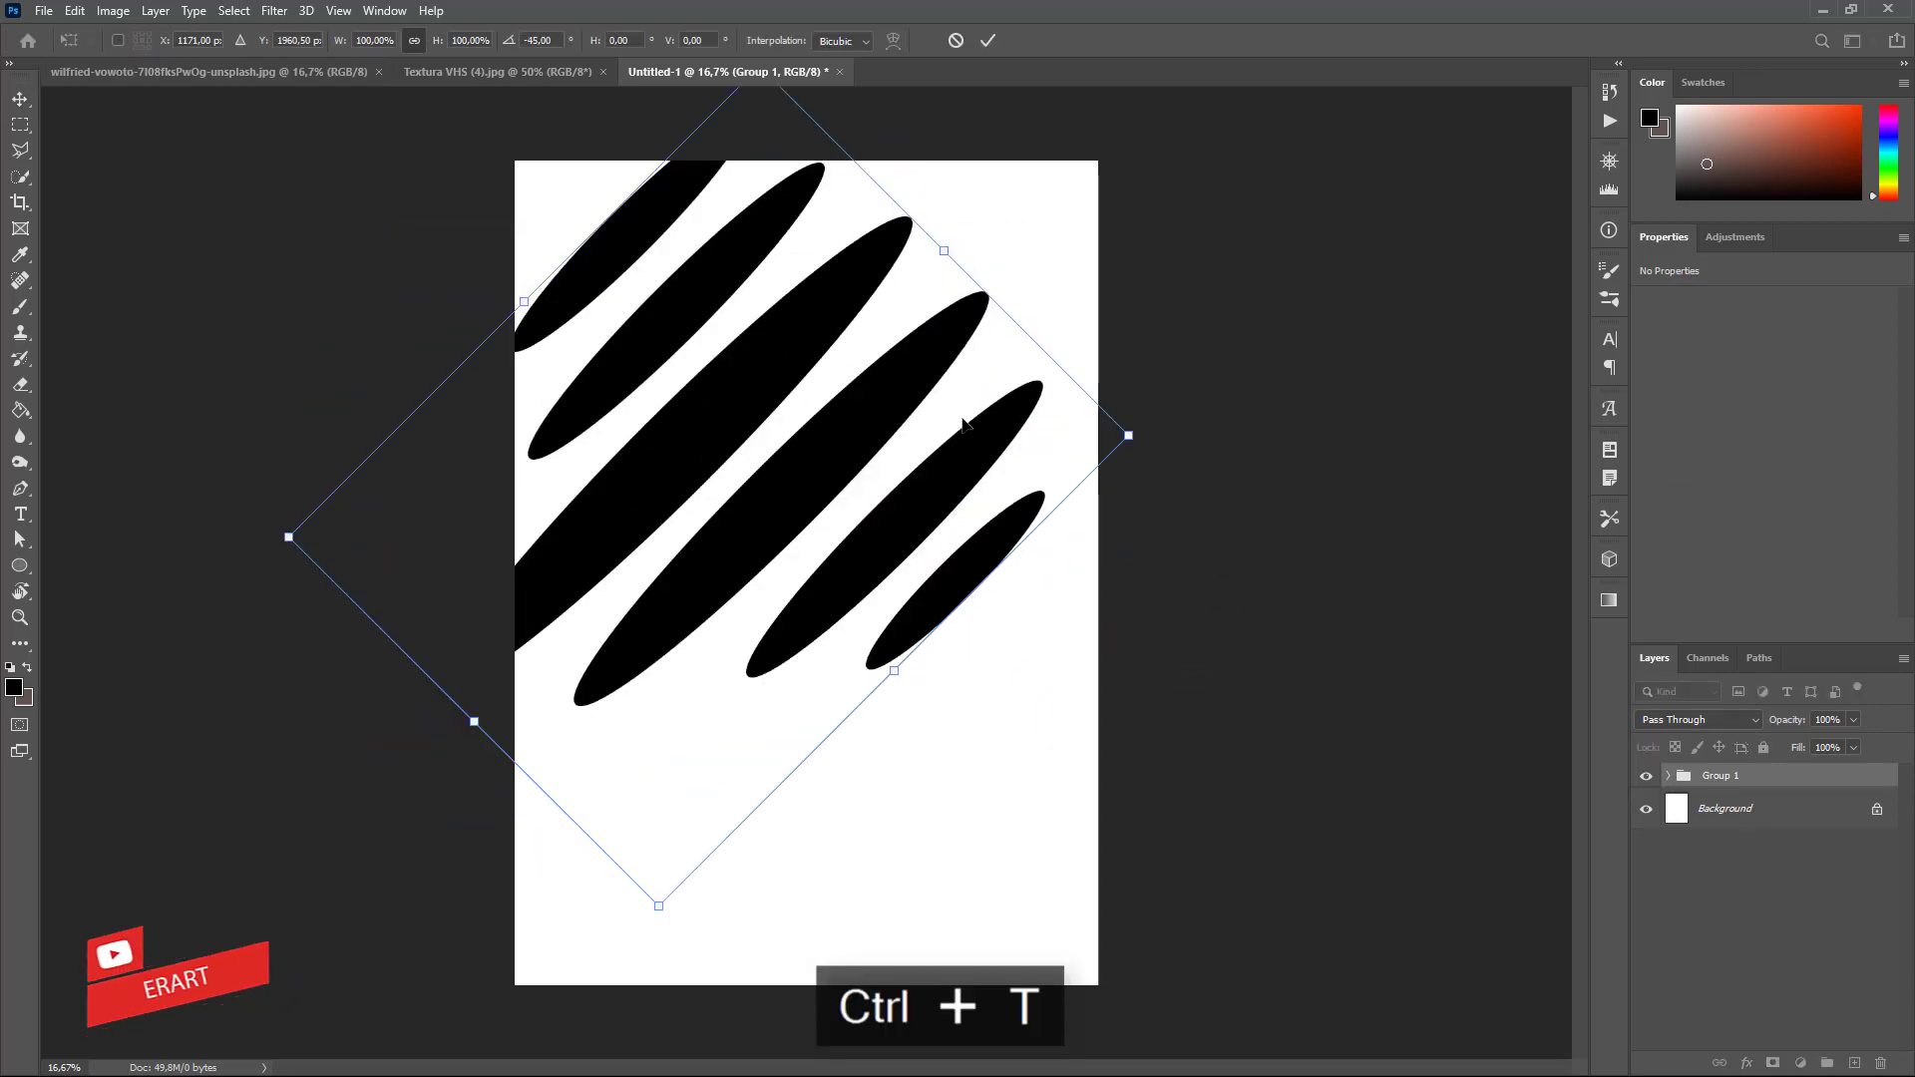
{"action": "left_click_drag", "start_coordinate": [850, 424], "coordinate": [889, 481]}
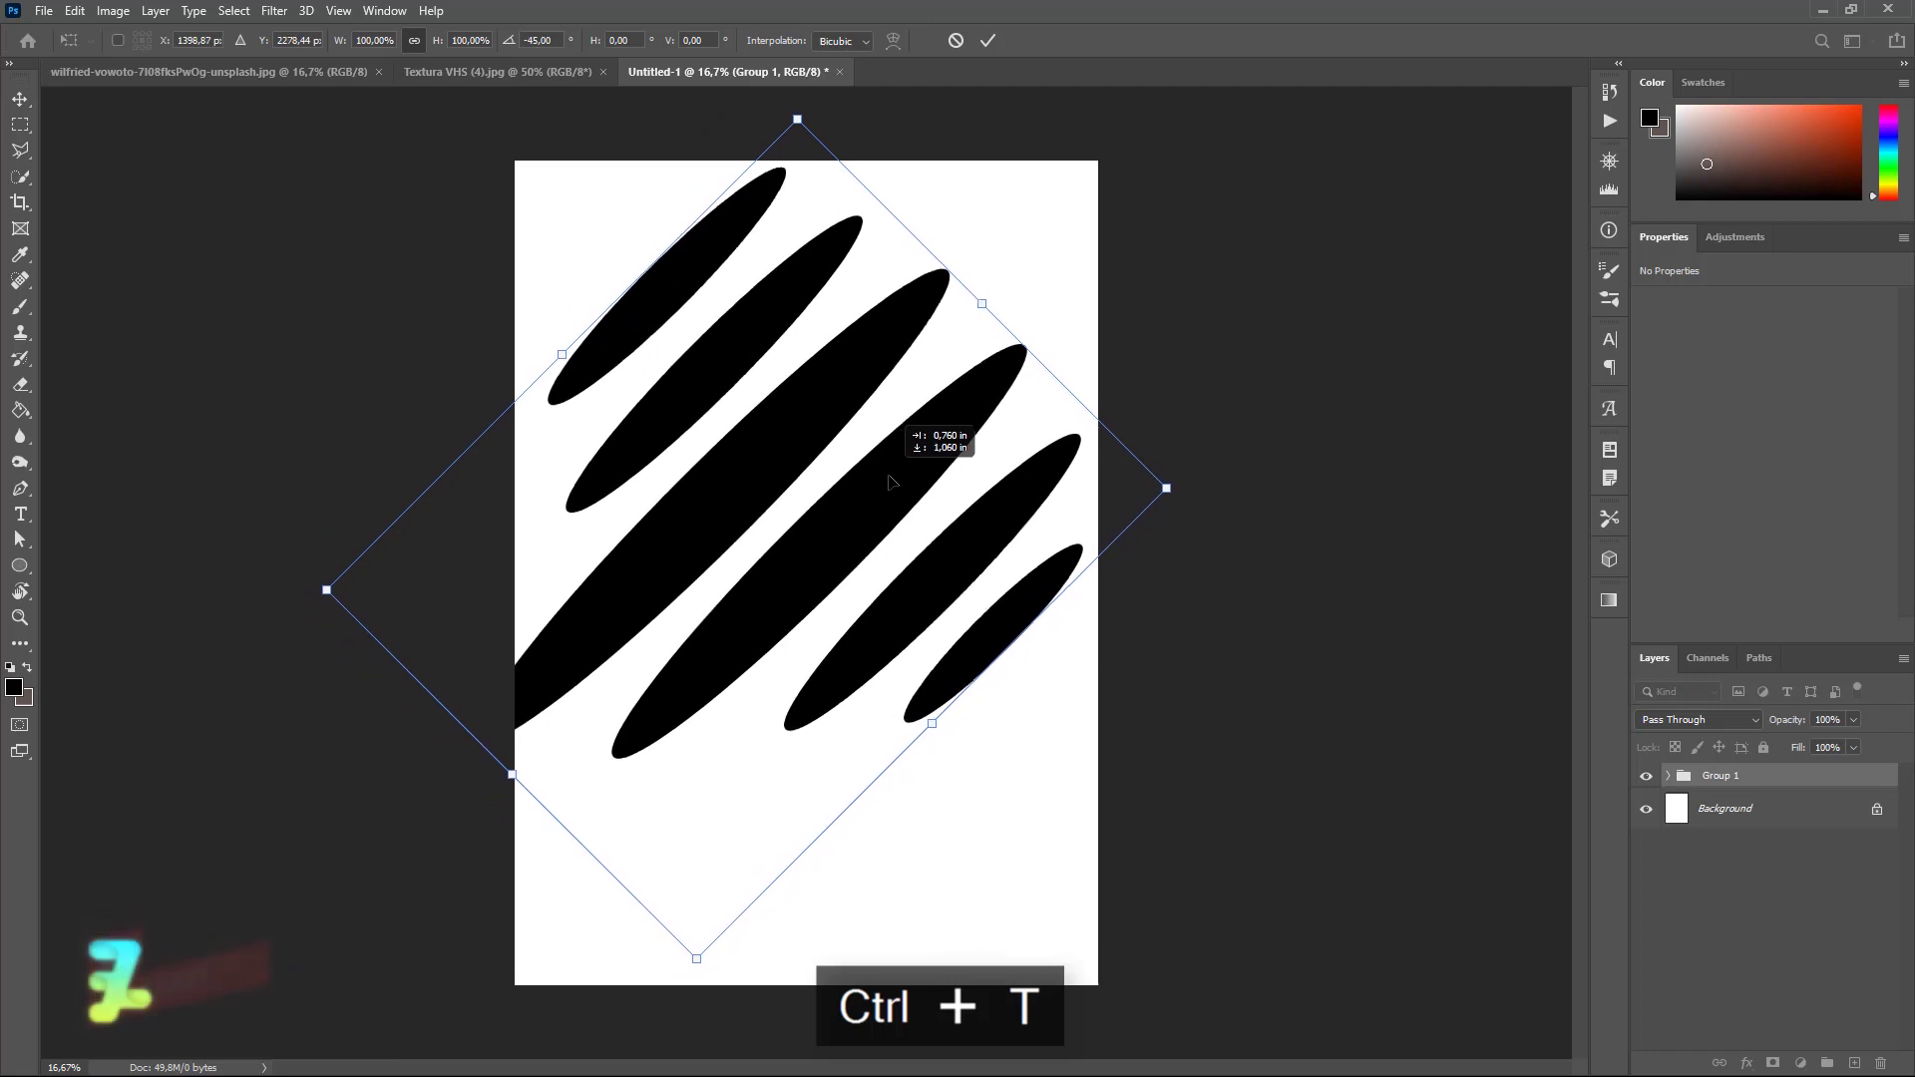
{"action": "left_click_drag", "start_coordinate": [699, 958], "coordinate": [706, 877]}
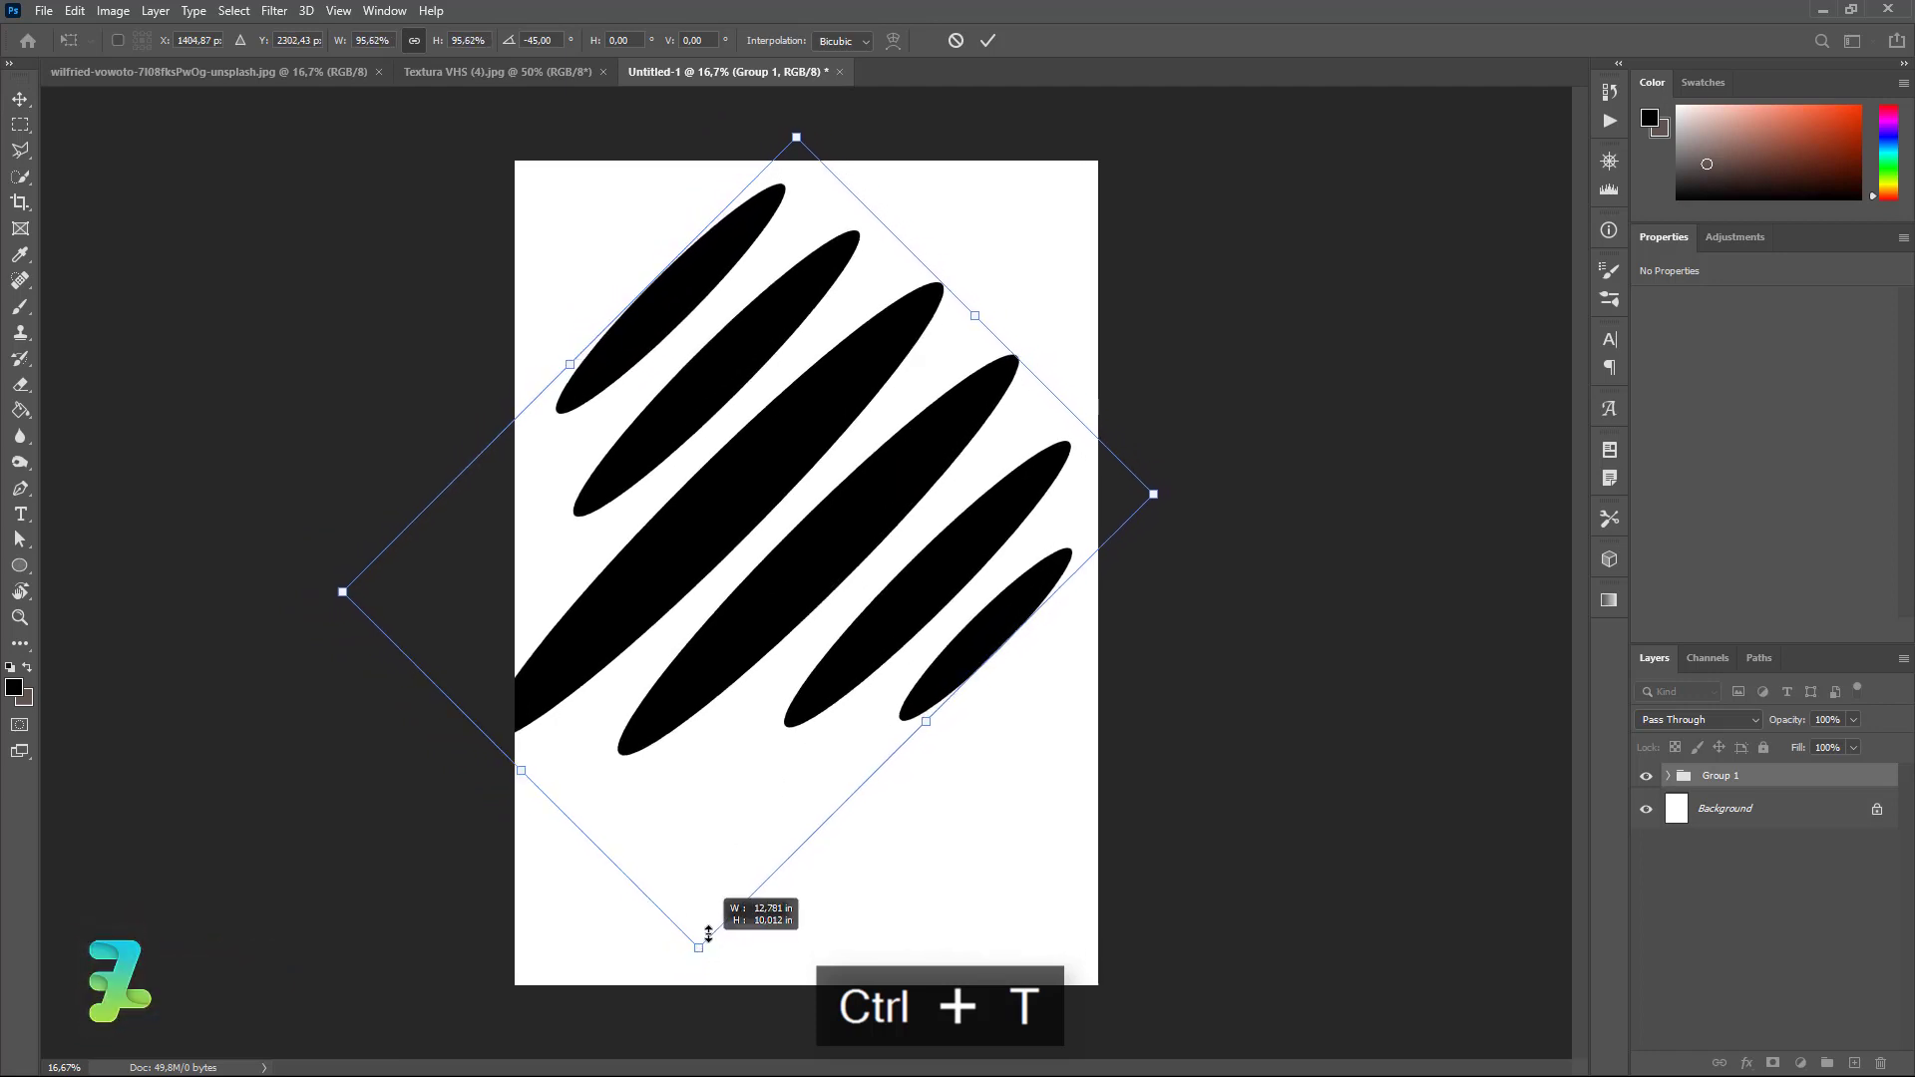
{"action": "left_click_drag", "start_coordinate": [870, 521], "coordinate": [869, 481]}
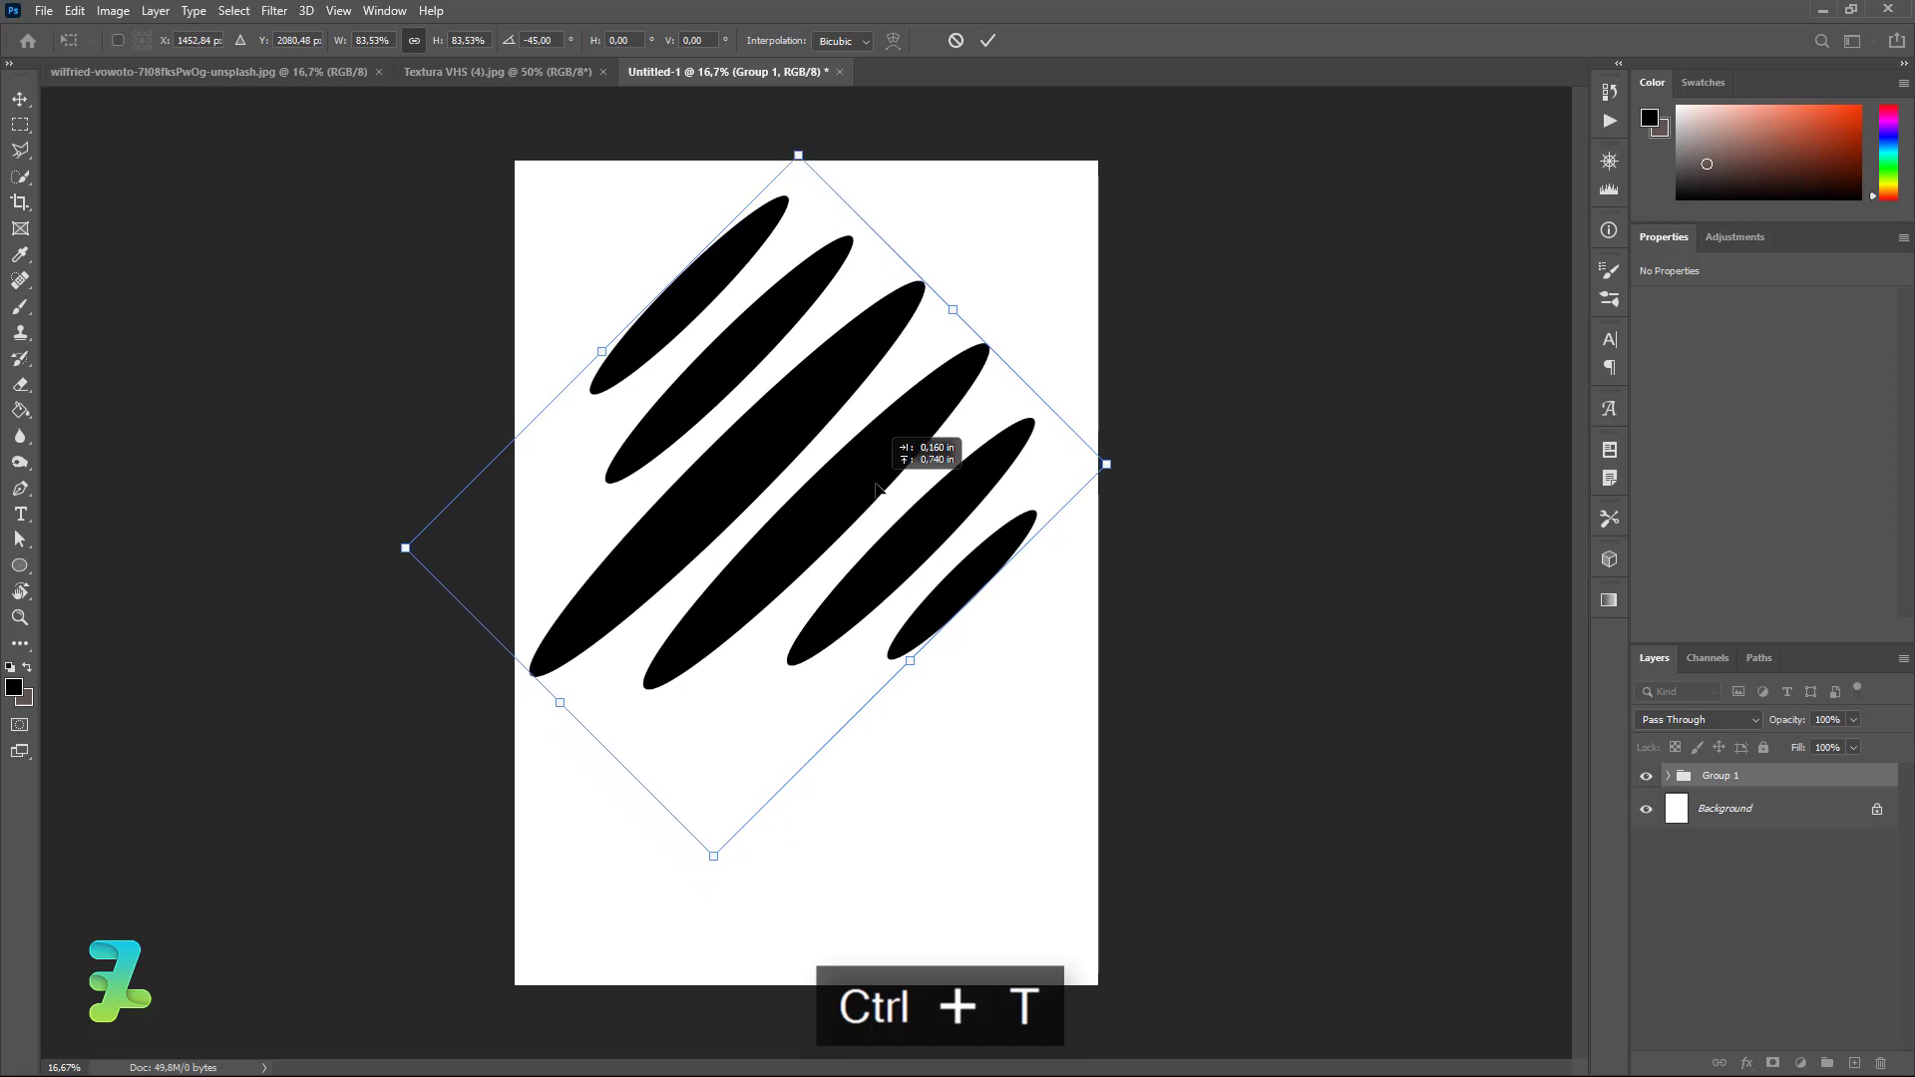
{"action": "left_click_drag", "start_coordinate": [879, 483], "coordinate": [885, 482]}
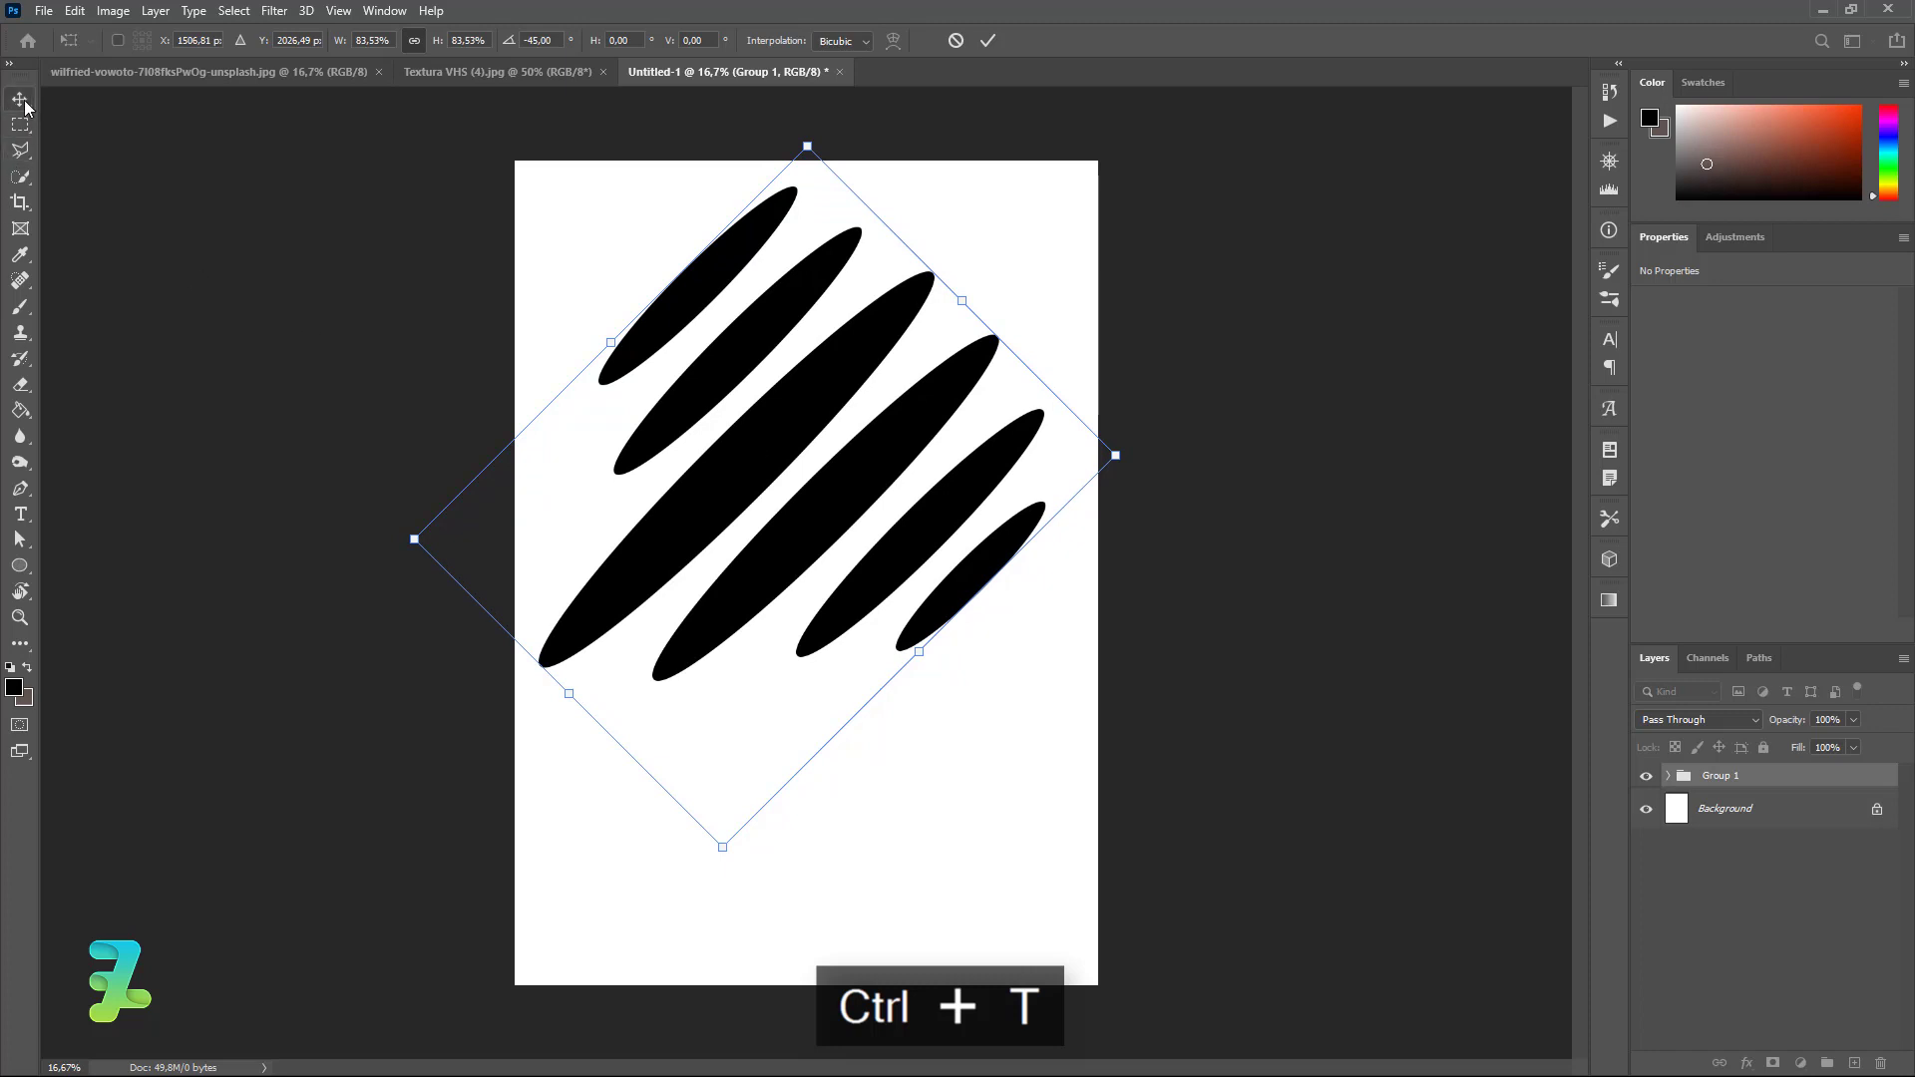
{"action": "key", "text": "Return"}
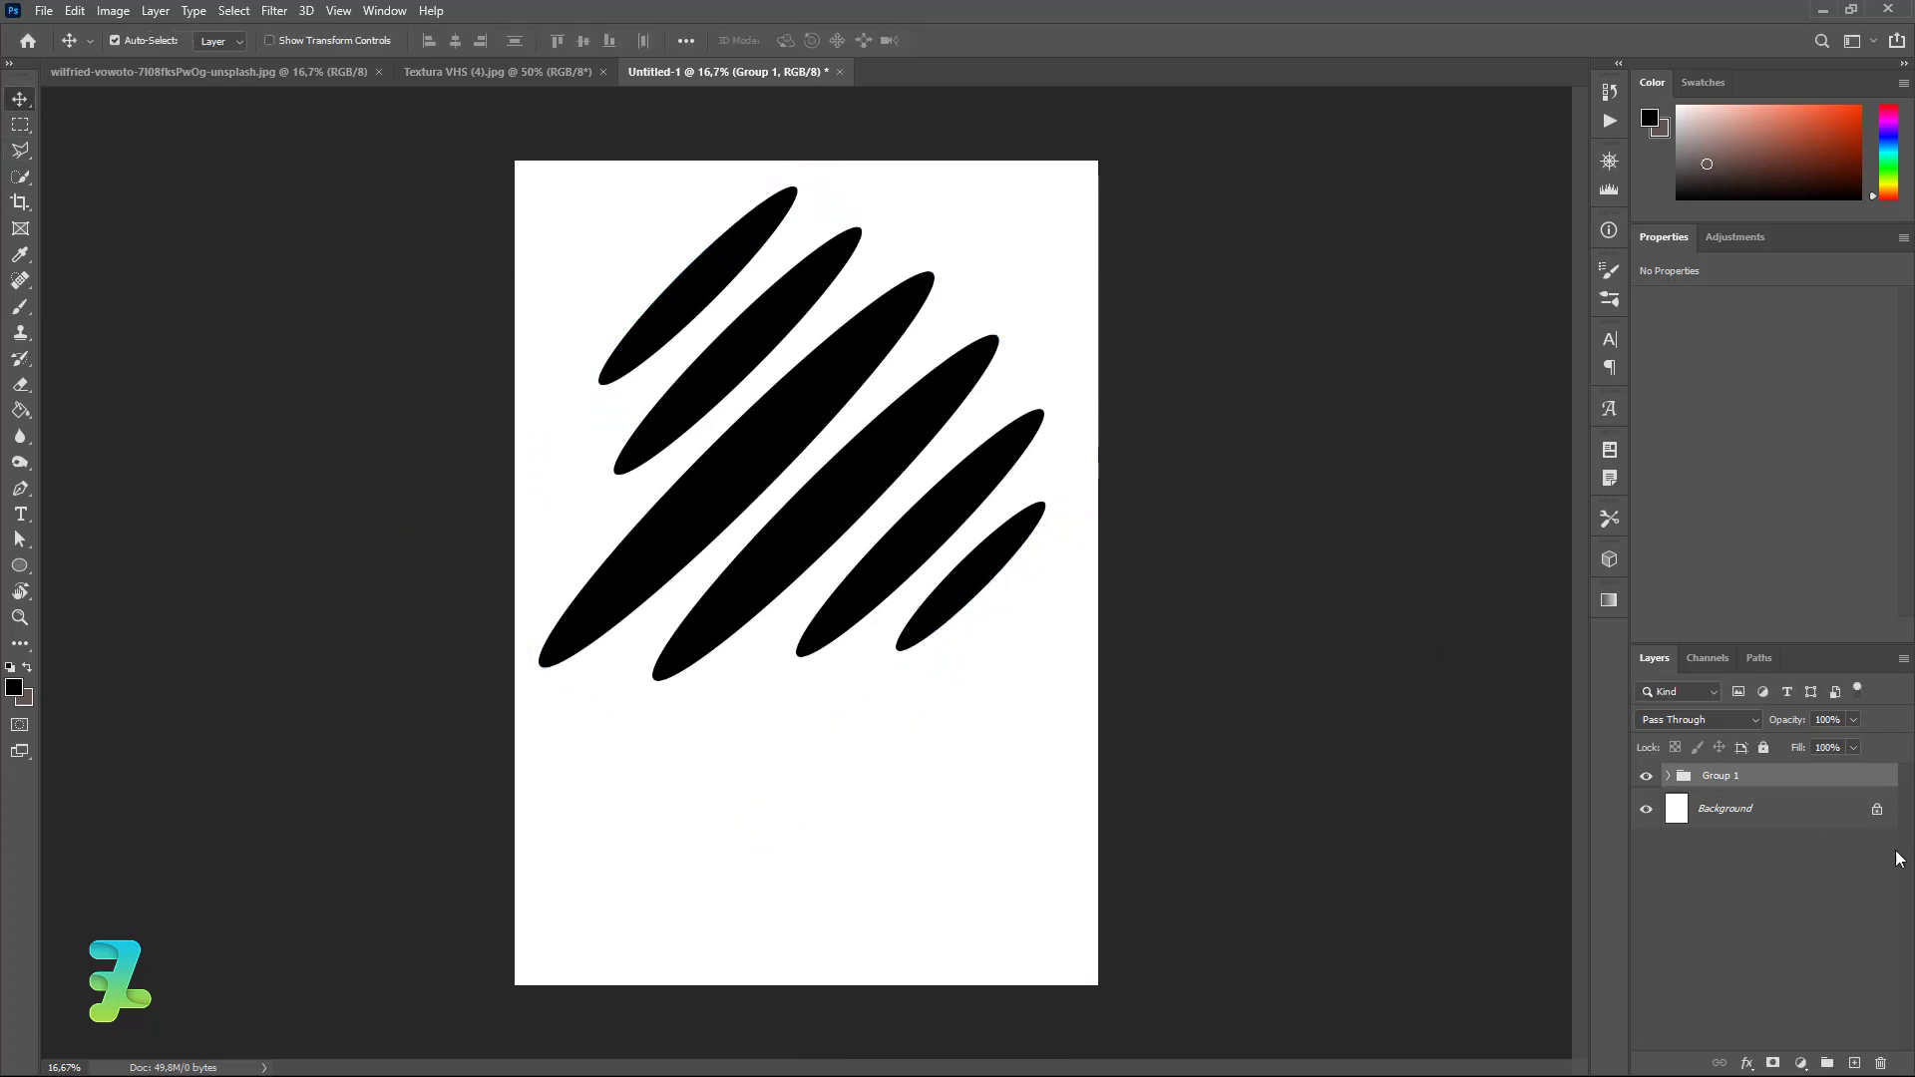
Step: Add a new empty Layer 1 above Group 1 and zoom in on the ellipses
{"action": "left_click", "coordinate": [21, 500]}
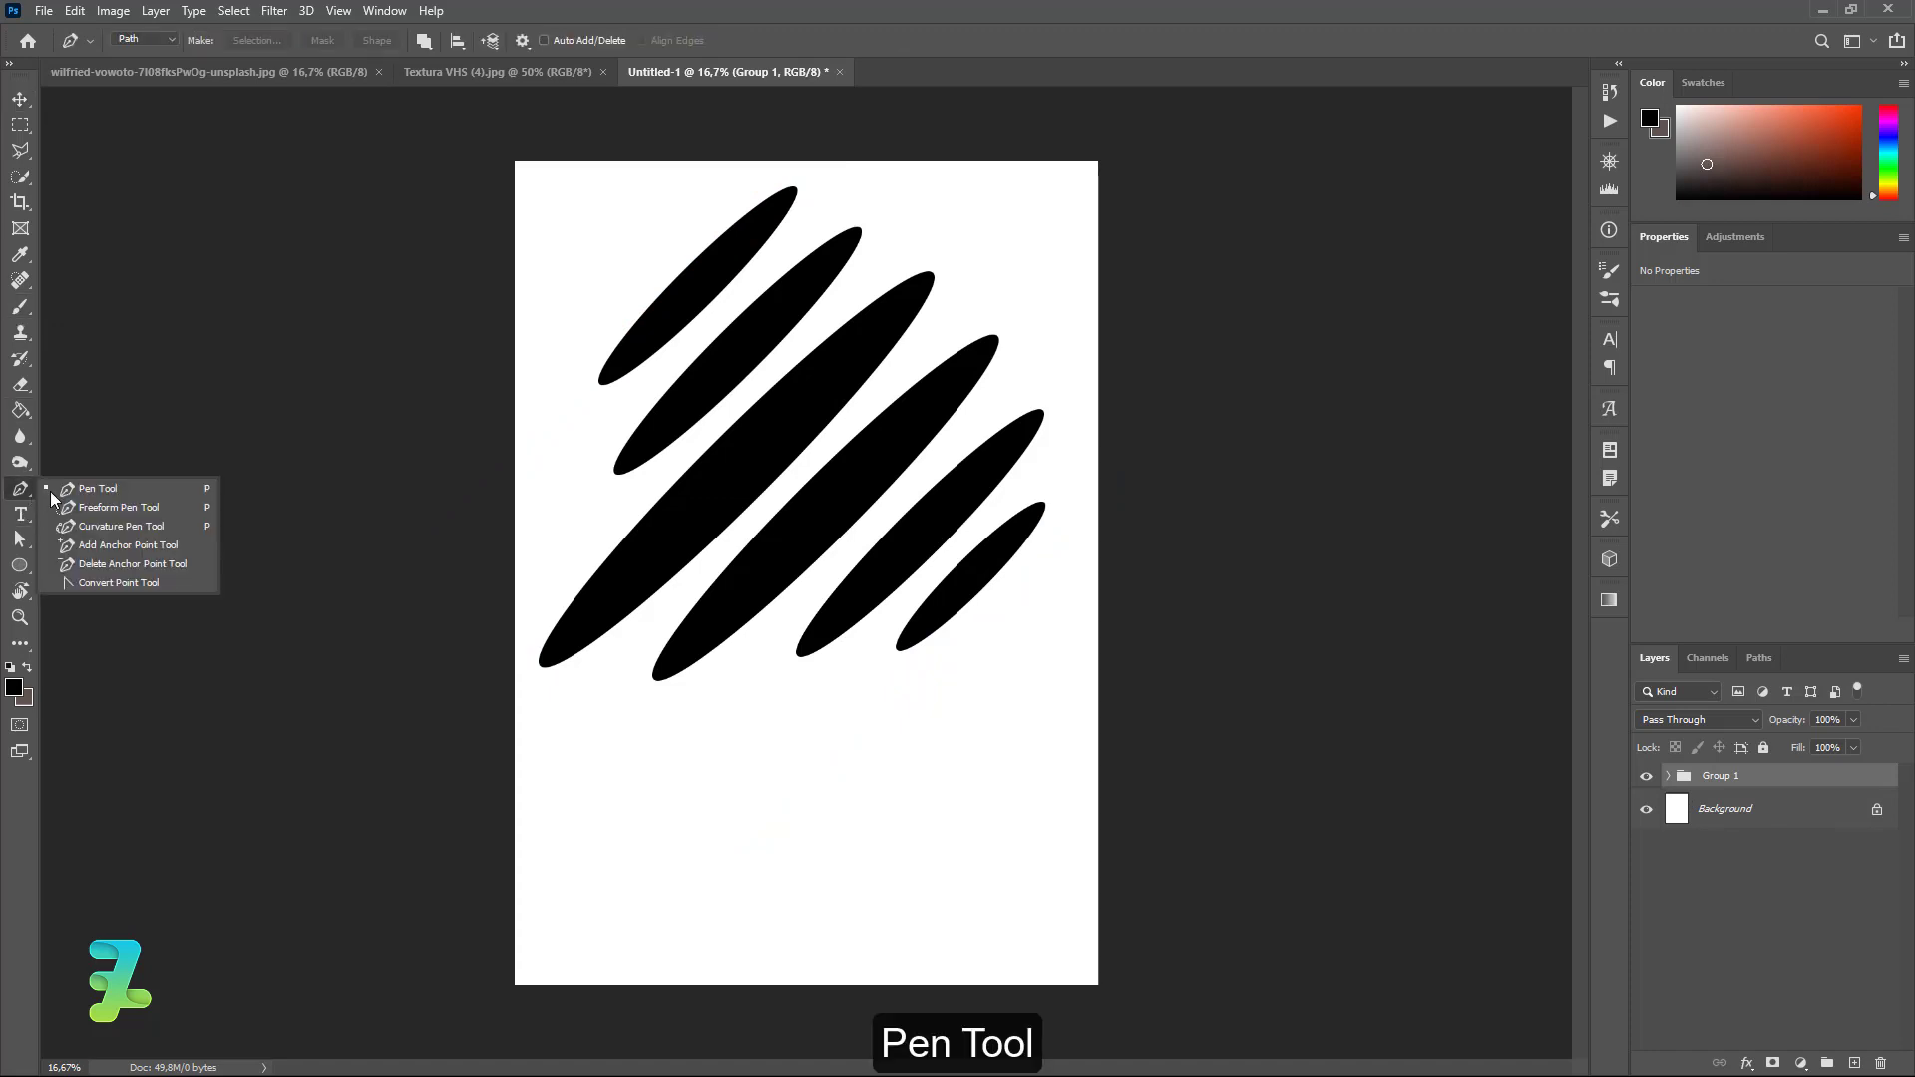
{"action": "left_click", "coordinate": [1852, 1062]}
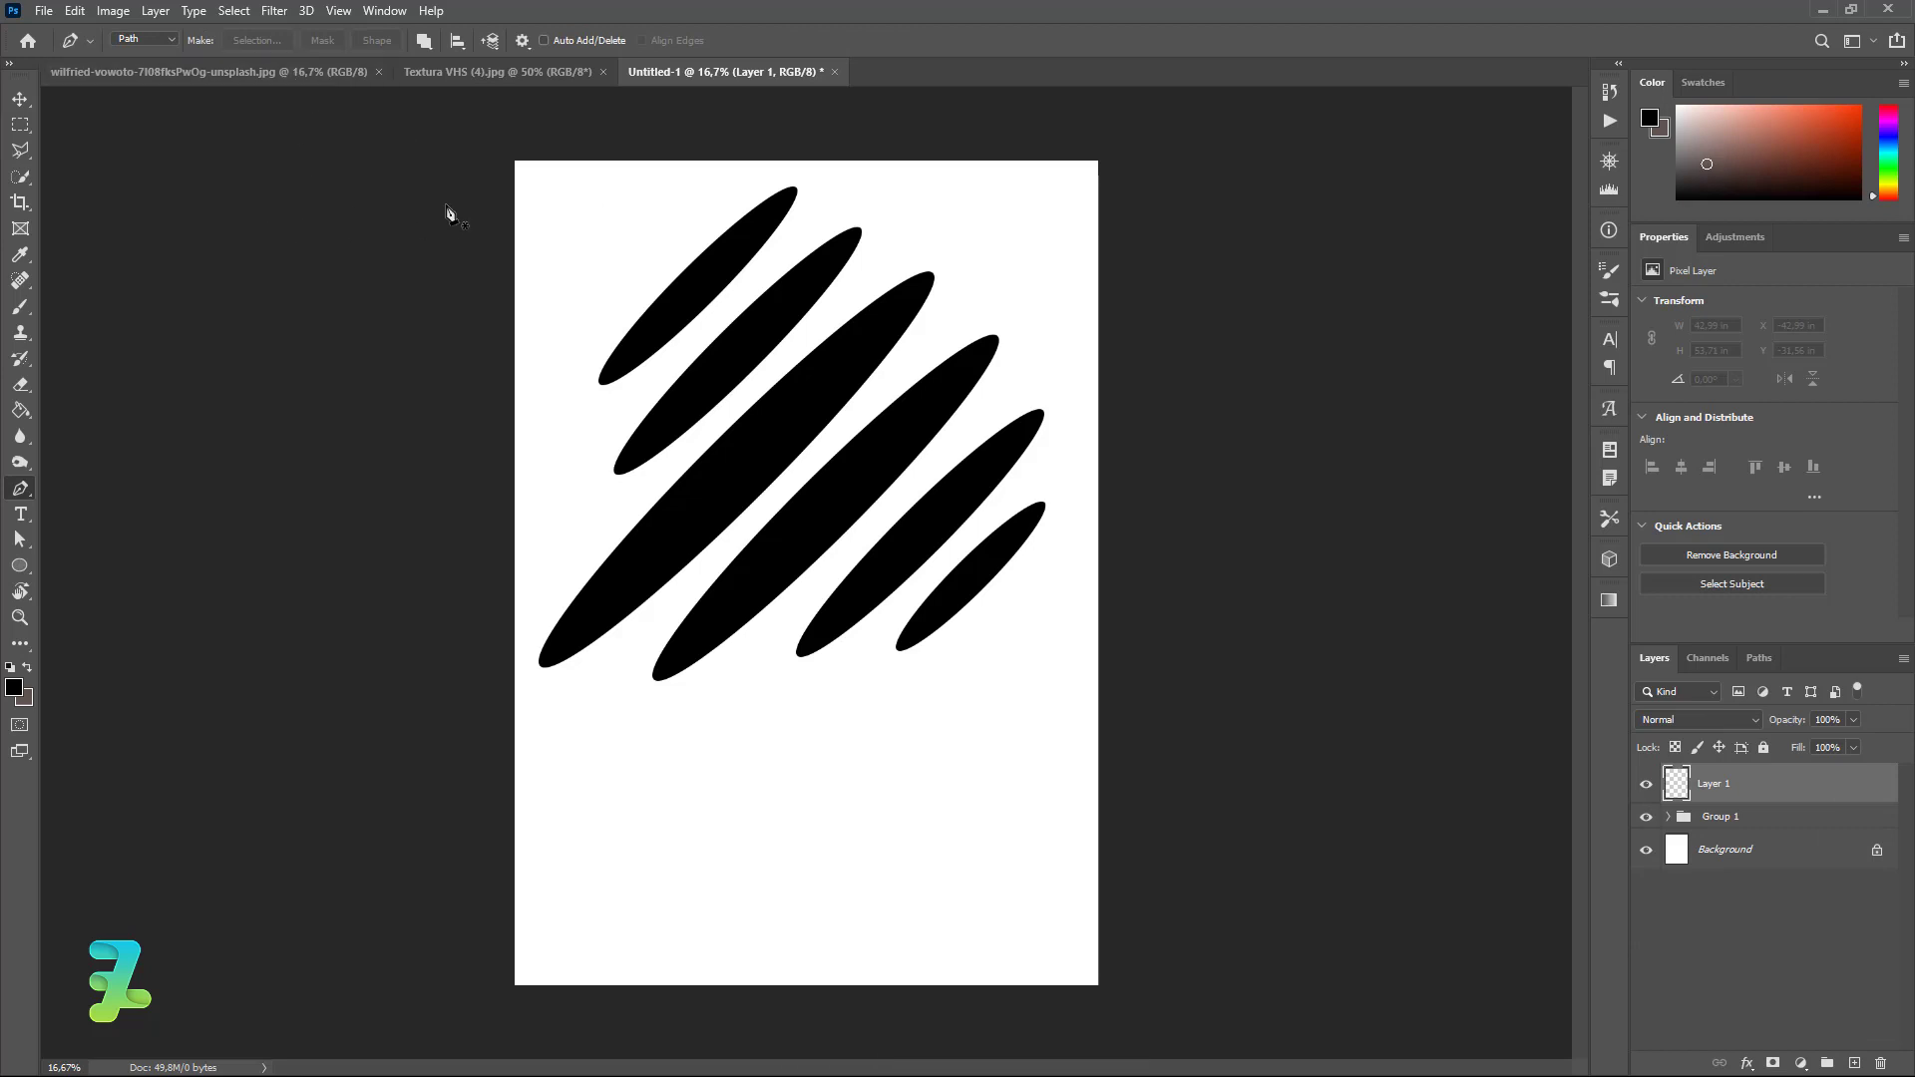
{"action": "key", "text": "ctrl+equal"}
{"action": "key", "text": "ctrl+equal"}
{"action": "scroll", "coordinate": [342, 180], "scroll_direction": "up", "scroll_amount": 3}
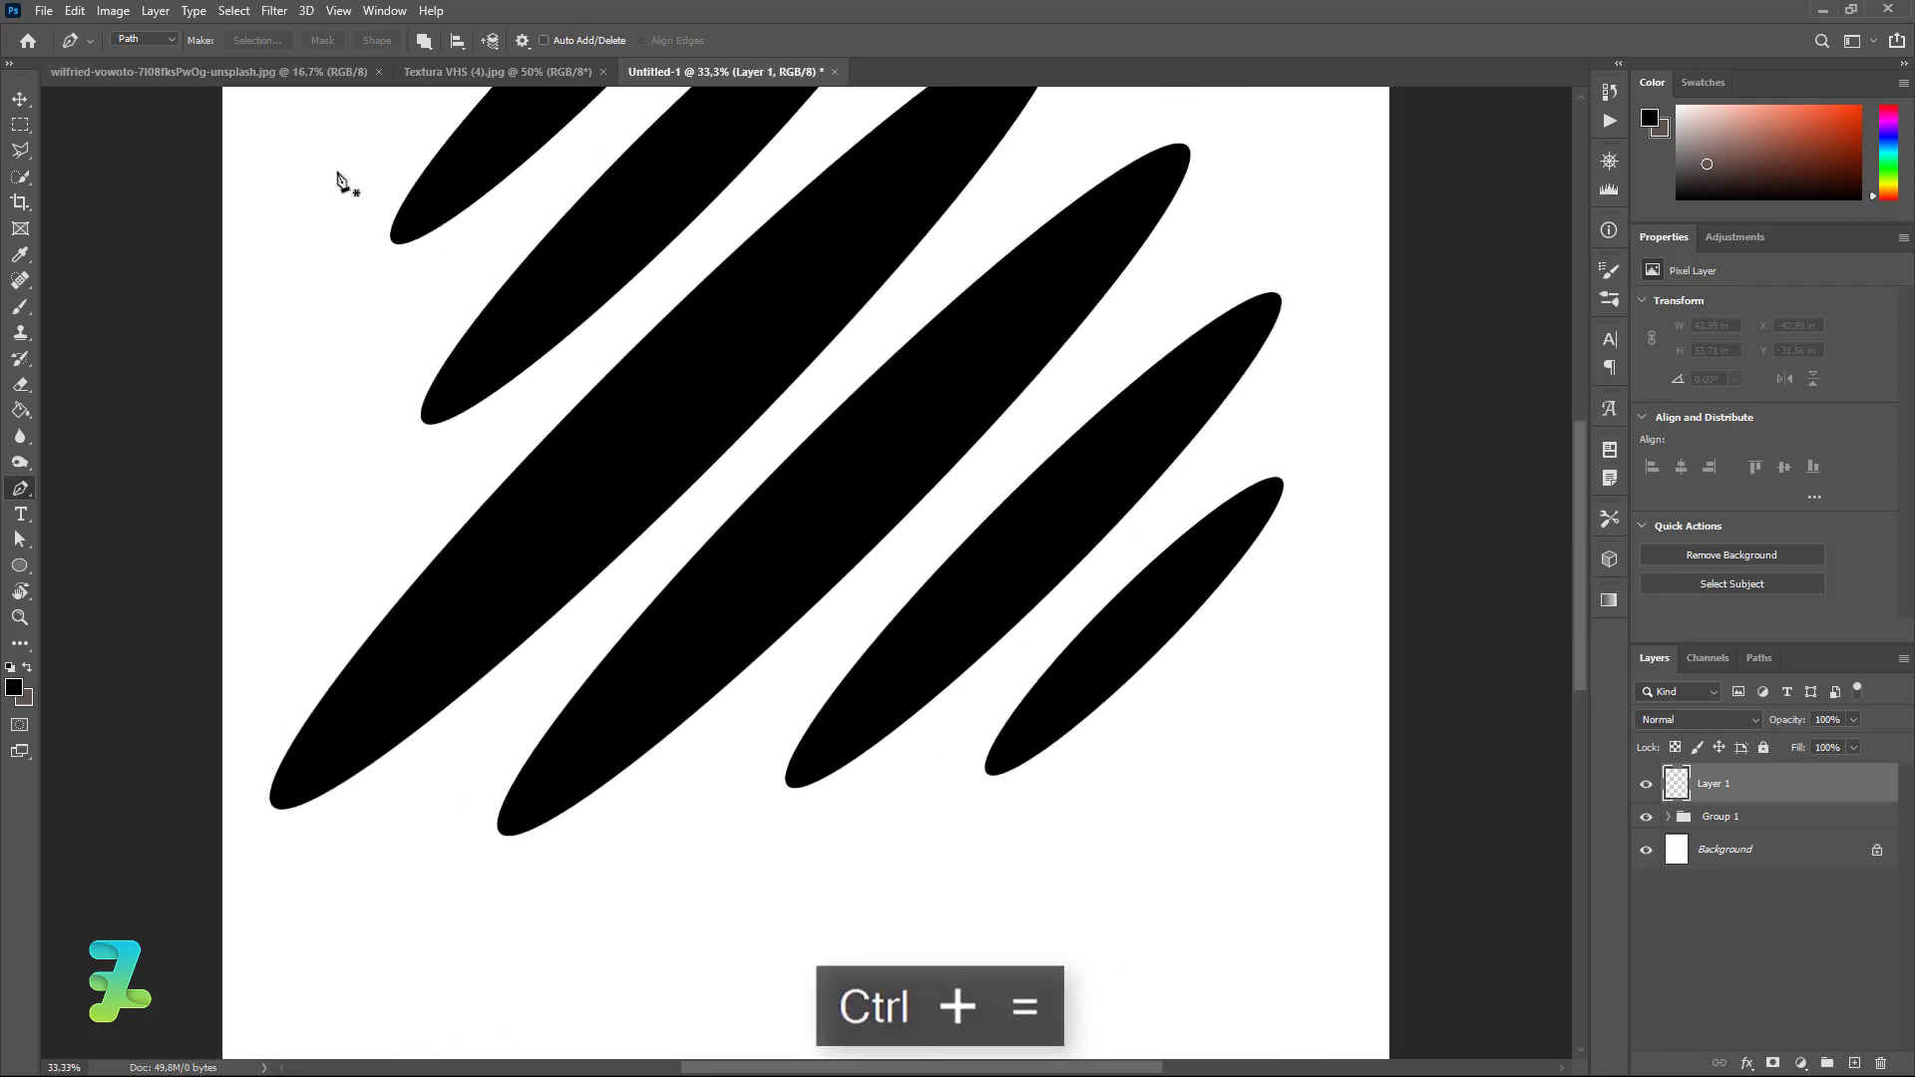
{"action": "scroll", "coordinate": [339, 179], "scroll_direction": "up", "scroll_amount": 2}
{"action": "scroll", "coordinate": [339, 179], "scroll_direction": "up", "scroll_amount": 2}
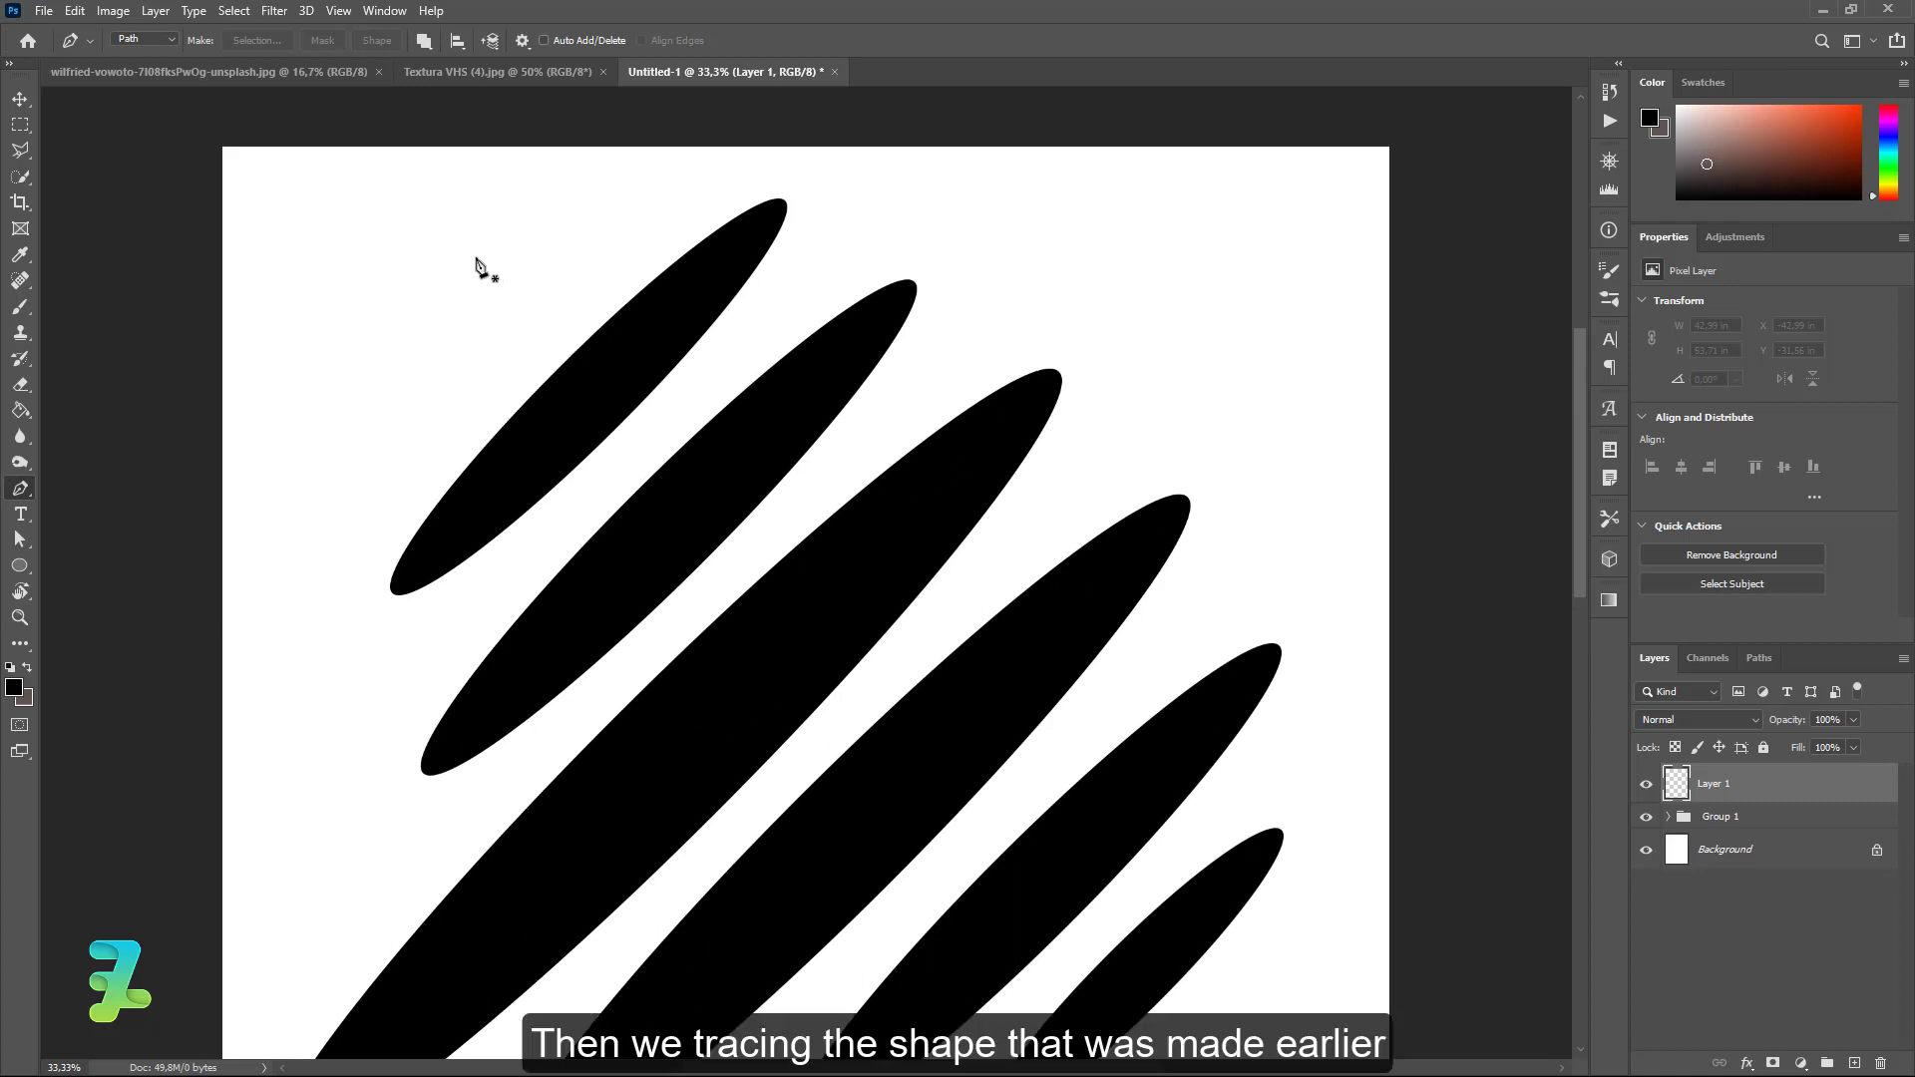
Step: Trace a curved Pen path looping around the tips of the top two ellipses
{"action": "left_click", "coordinate": [475, 256]}
{"action": "mouse_move", "coordinate": [733, 297]}
{"action": "left_mouse_down"}
{"action": "mouse_move", "coordinate": [660, 429]}
{"action": "mouse_move", "coordinate": [530, 534]}
{"action": "left_mouse_up"}
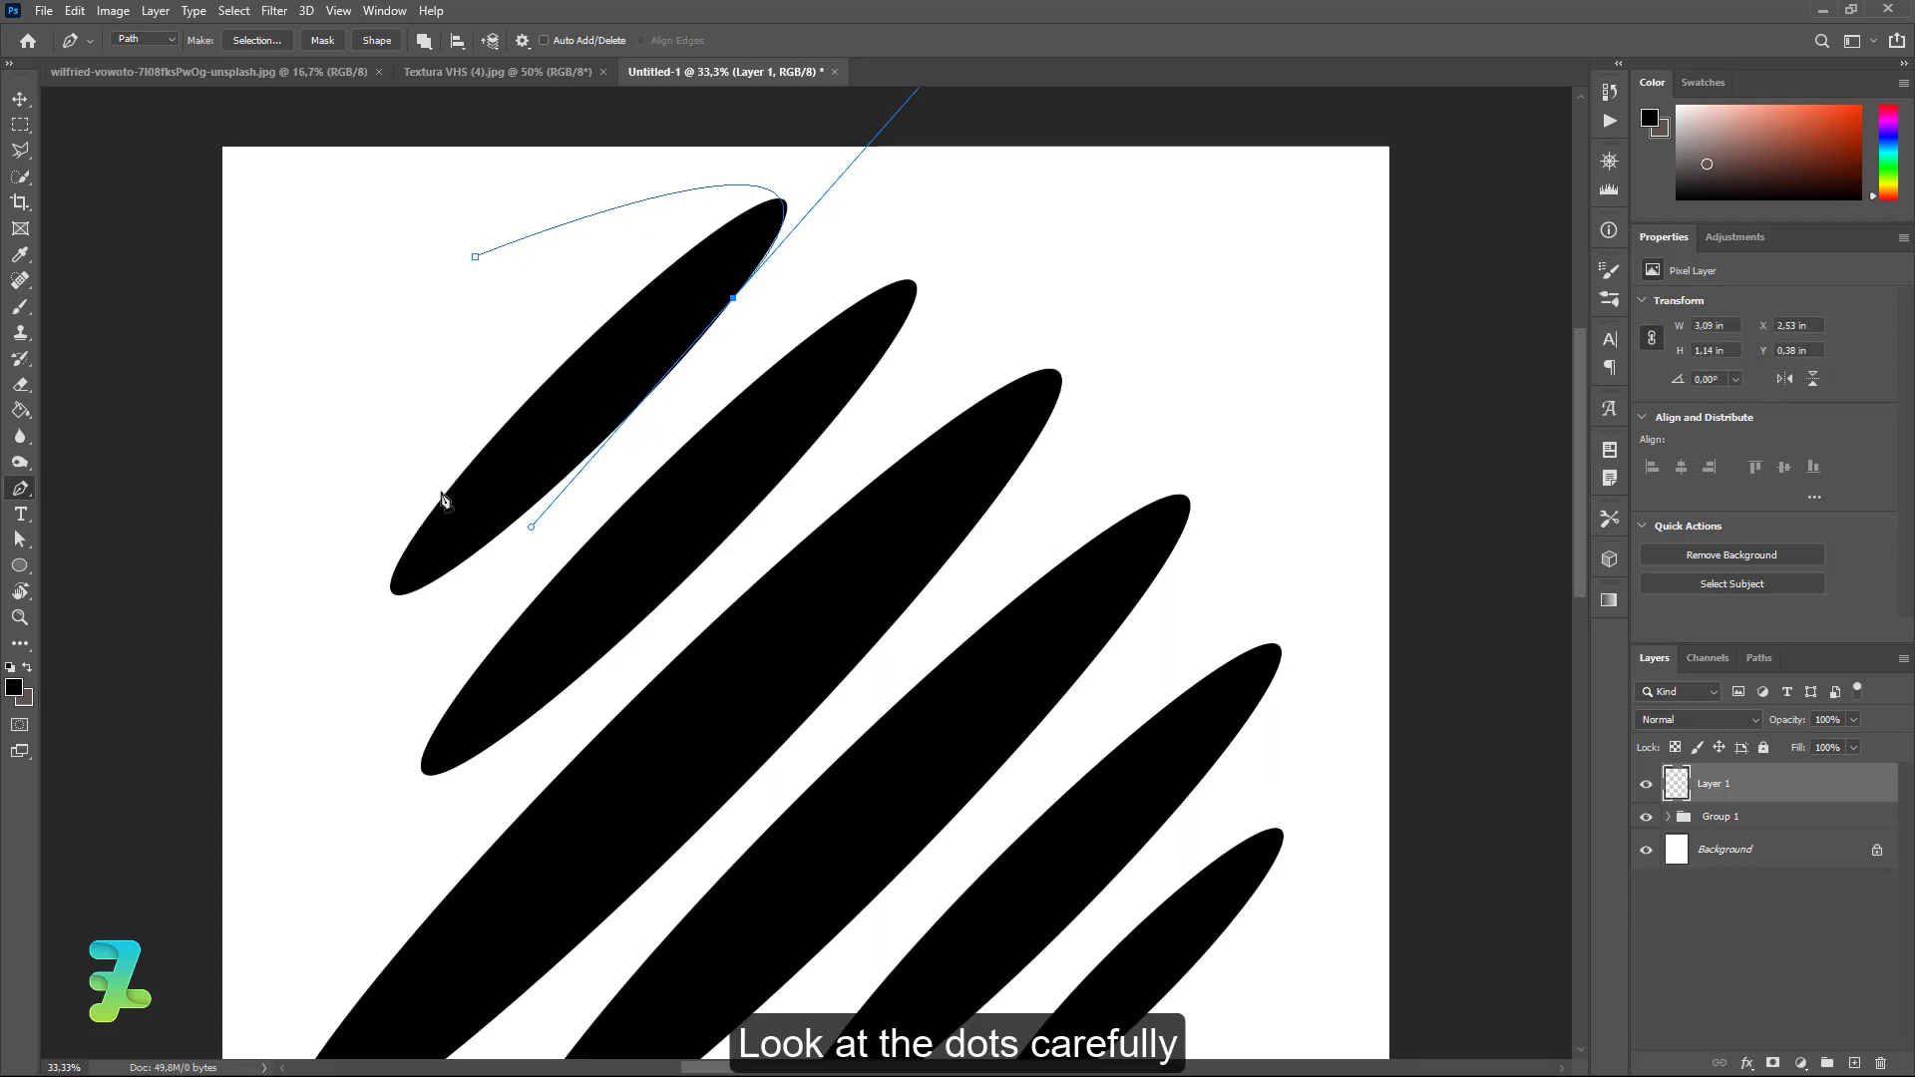
{"action": "left_click_drag", "start_coordinate": [443, 495], "coordinate": [612, 276]}
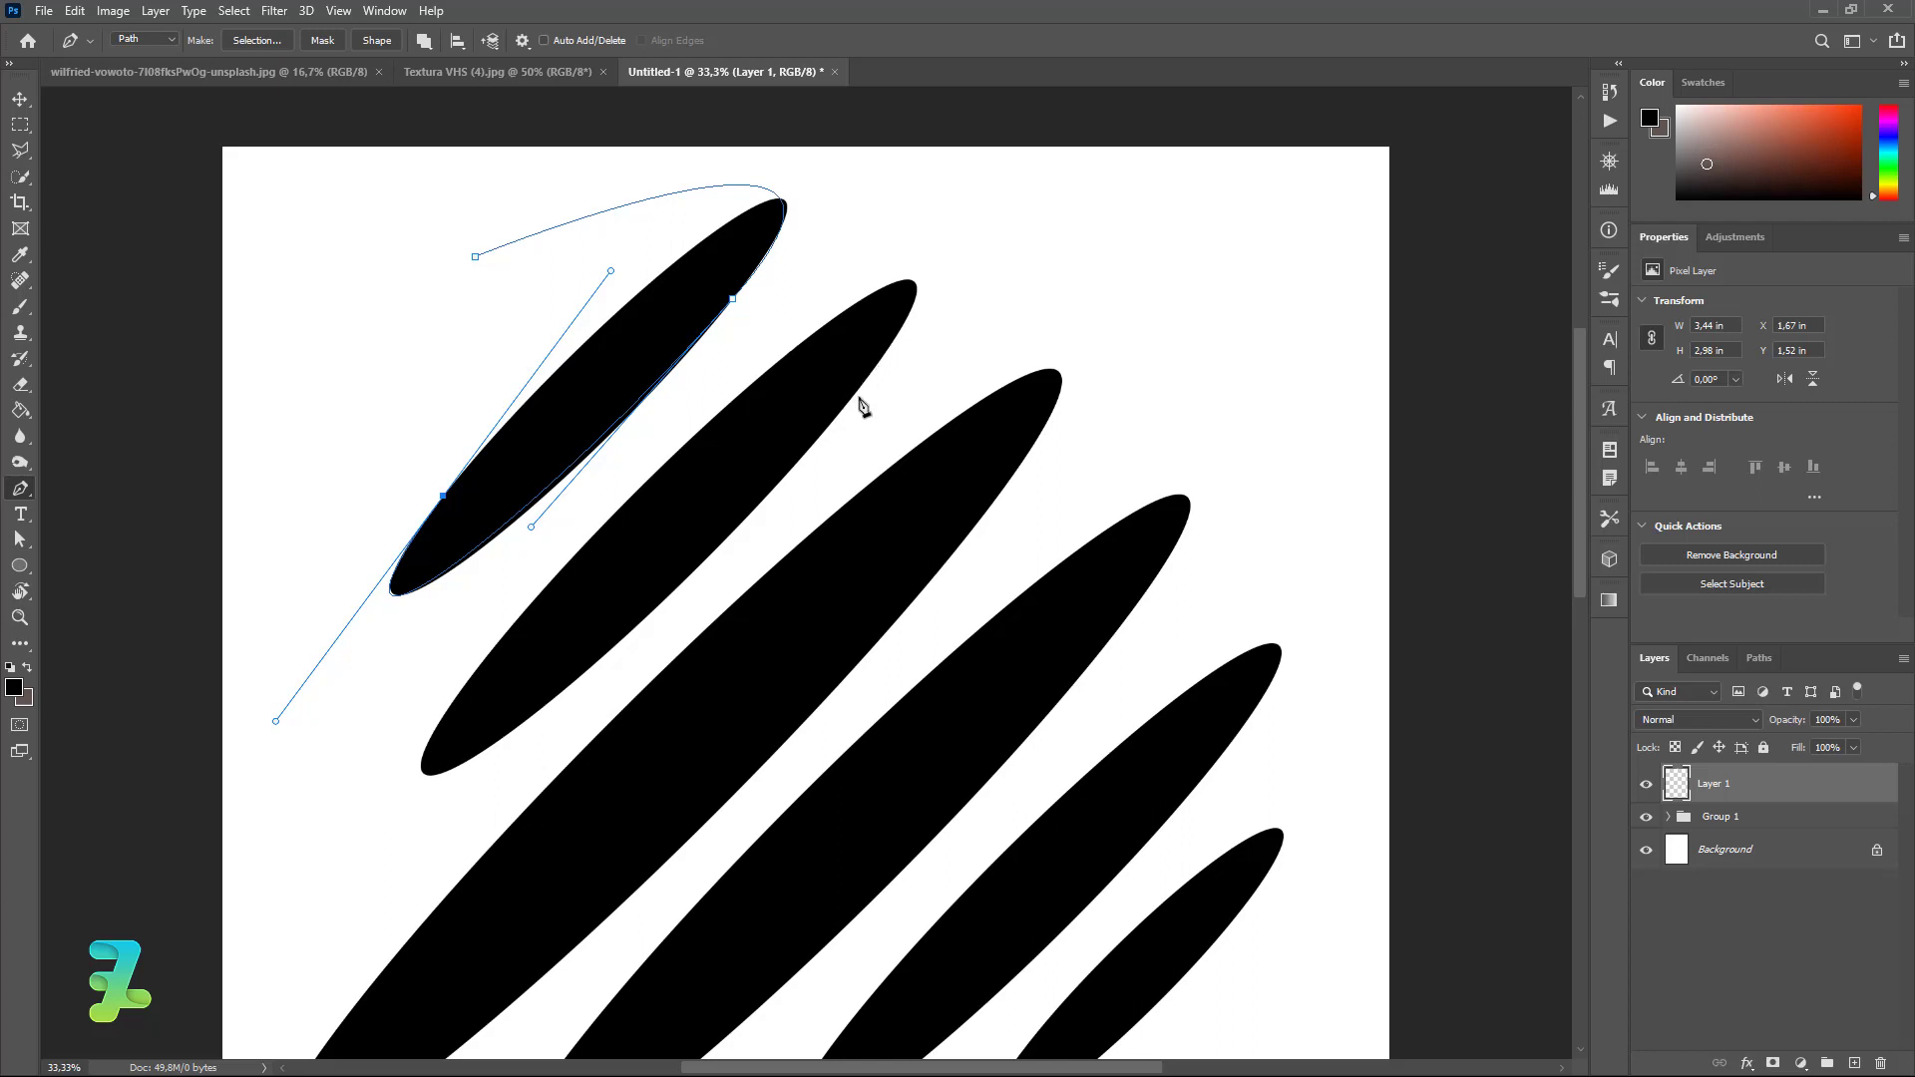
{"action": "mouse_move", "coordinate": [852, 392]}
{"action": "left_mouse_down"}
{"action": "mouse_move", "coordinate": [605, 654]}
{"action": "mouse_move", "coordinate": [626, 653]}
{"action": "left_mouse_up"}
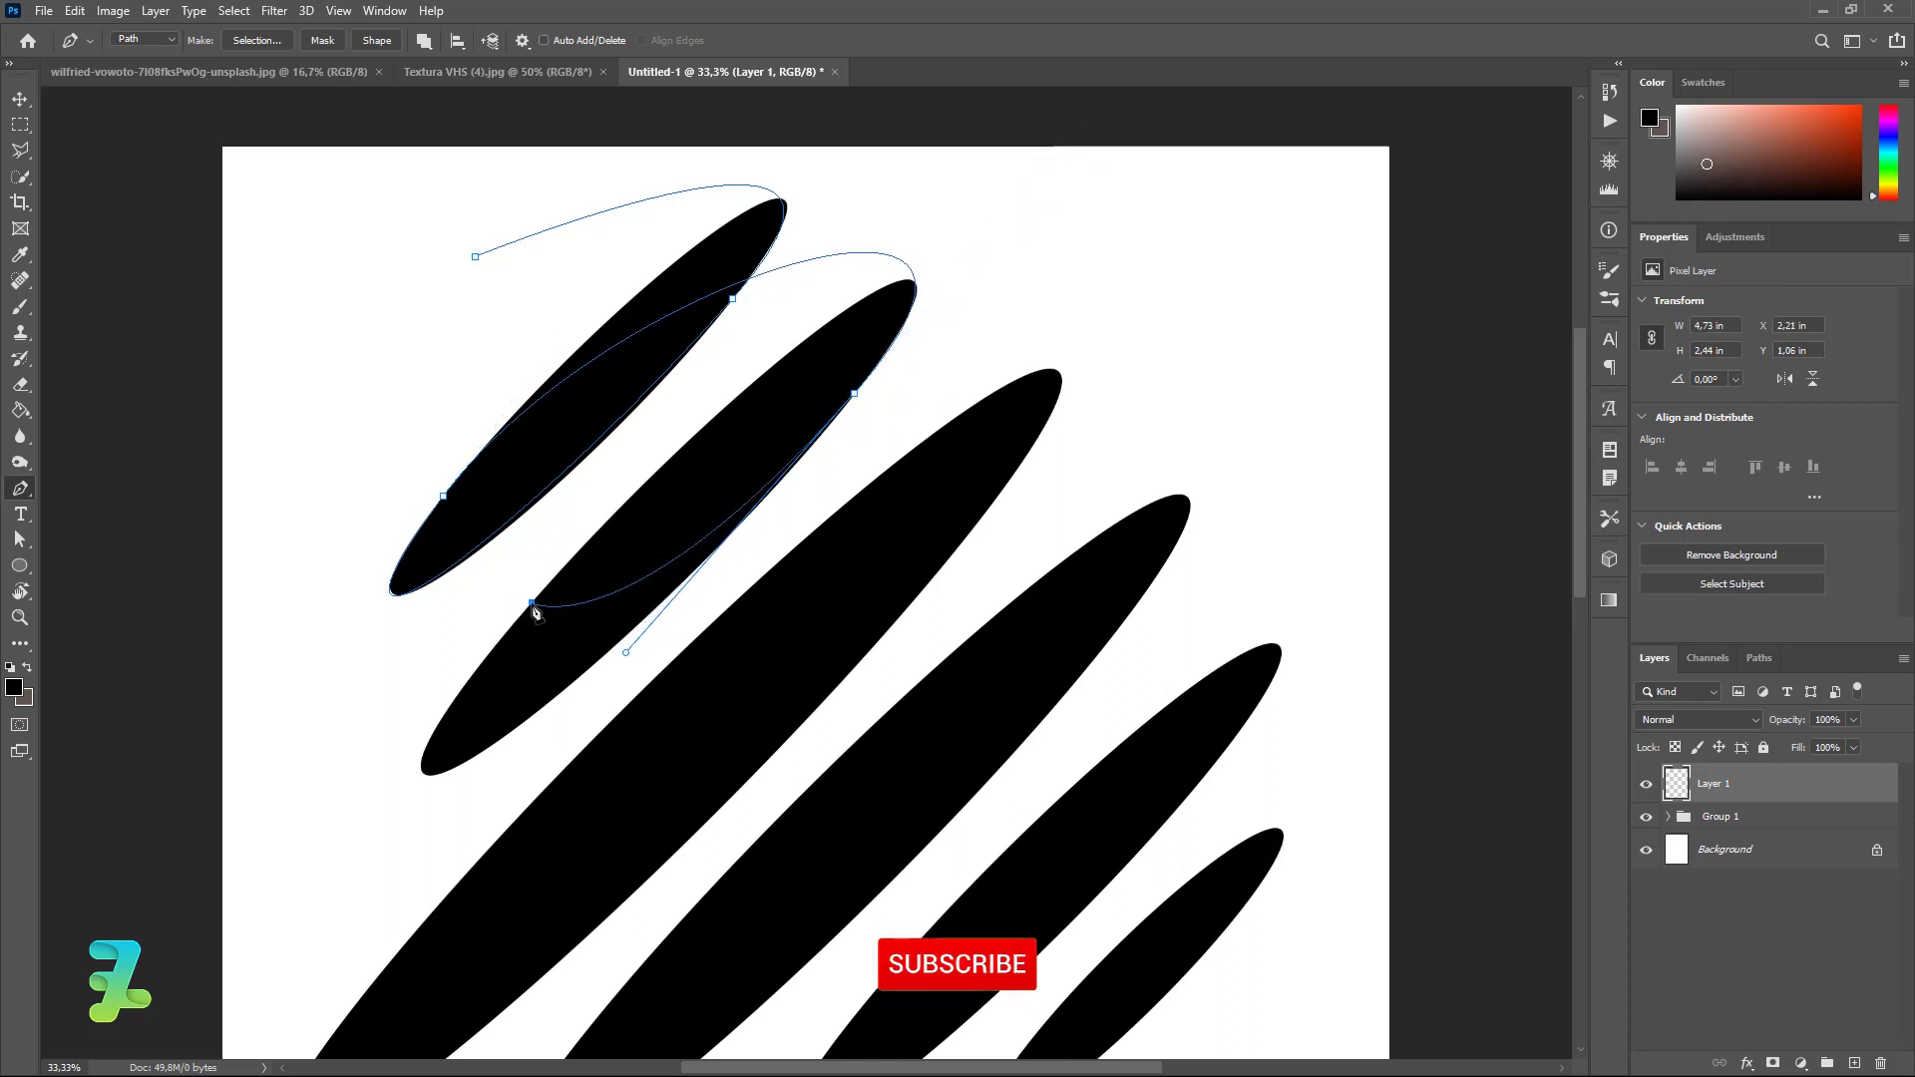
{"action": "mouse_move", "coordinate": [532, 602]}
{"action": "left_mouse_down"}
{"action": "mouse_move", "coordinate": [655, 405]}
{"action": "mouse_move", "coordinate": [828, 234]}
{"action": "left_mouse_up"}
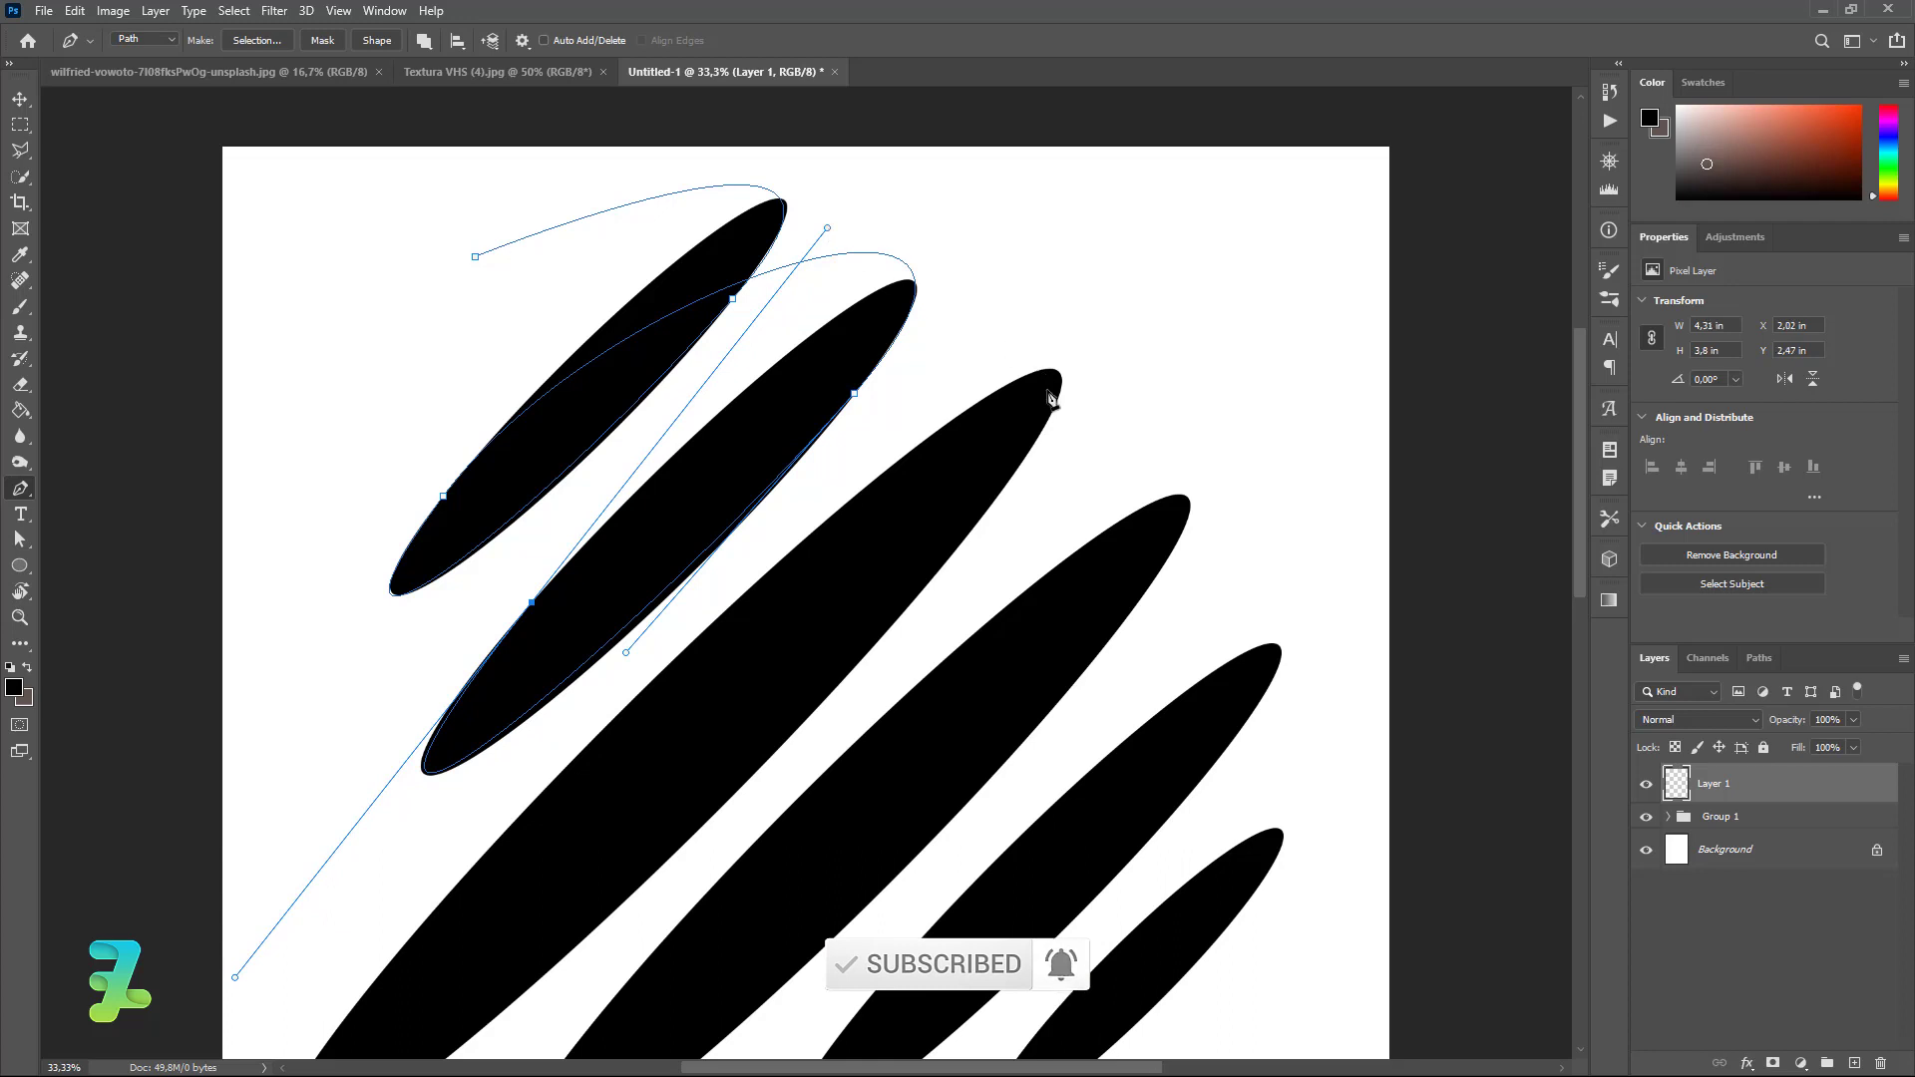
{"action": "scroll", "coordinate": [1002, 419], "scroll_direction": "down", "scroll_amount": 1}
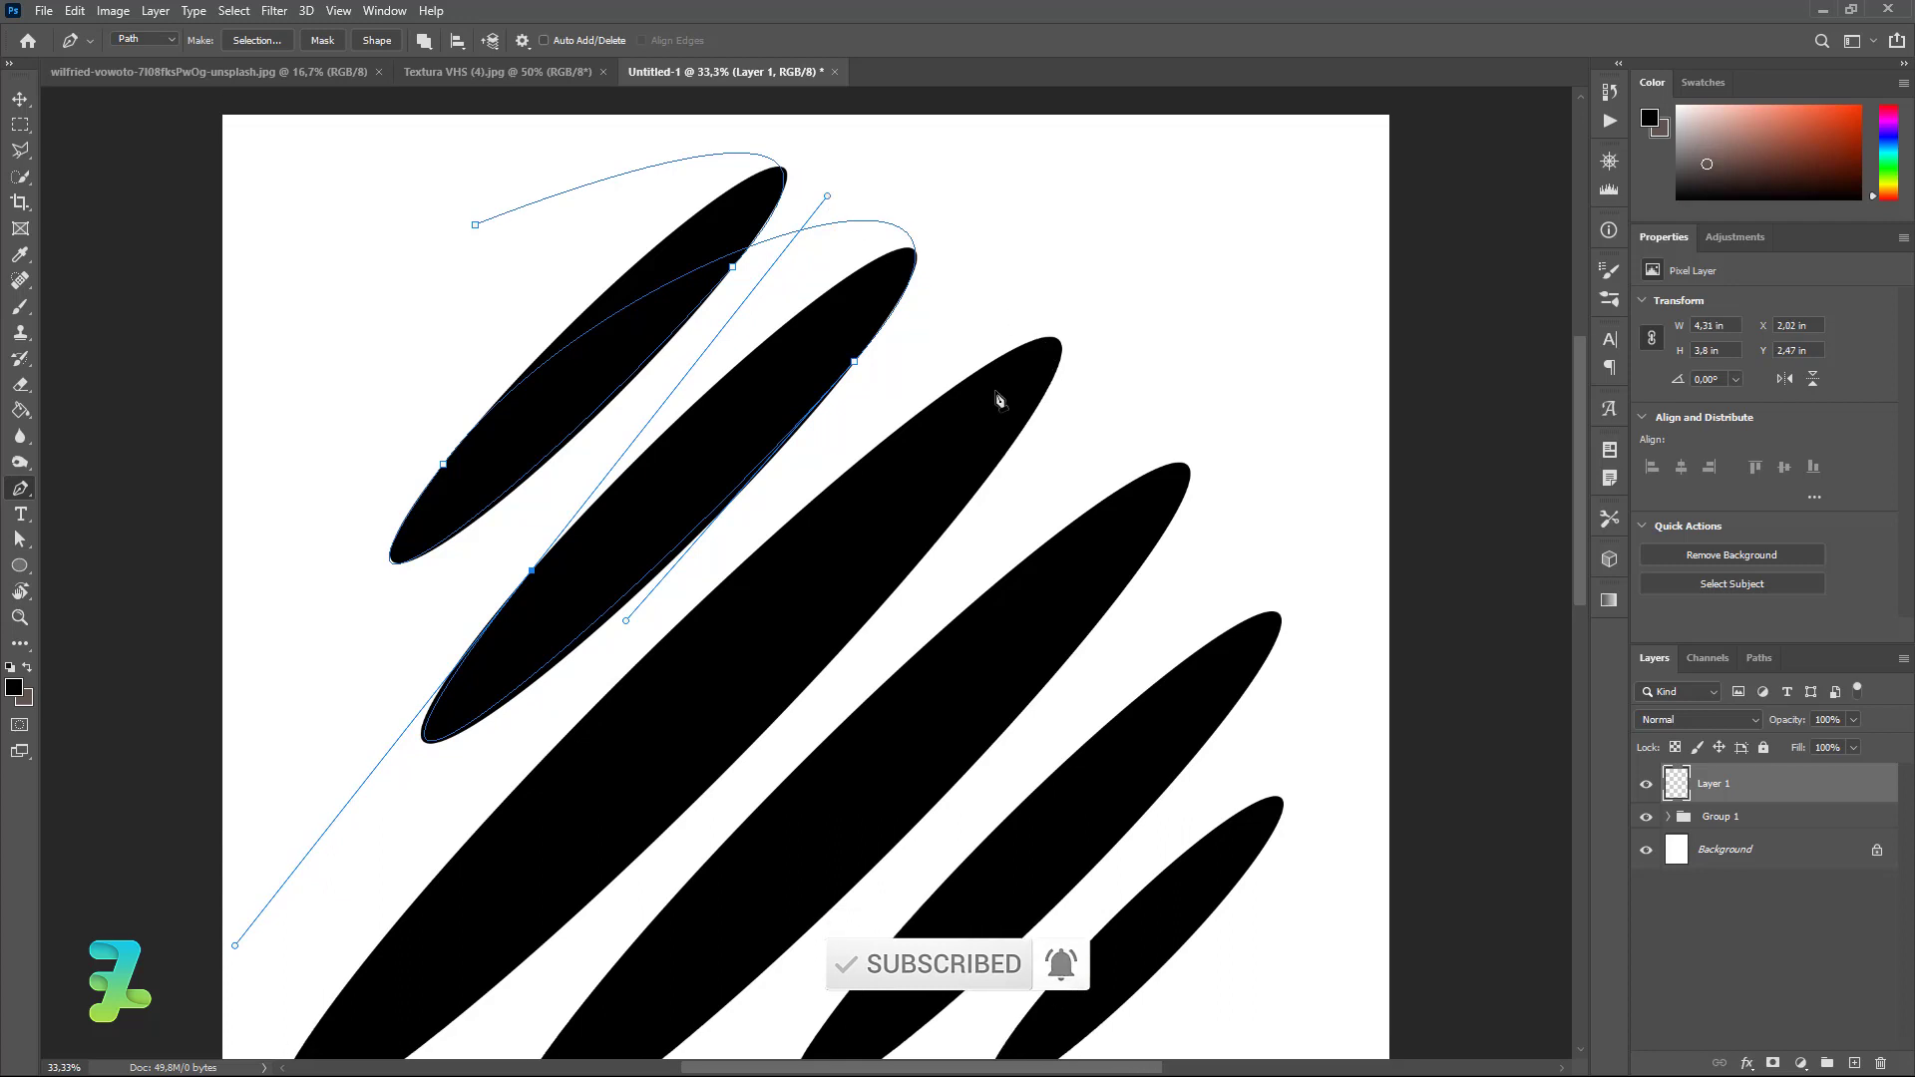
{"action": "scroll", "coordinate": [1003, 399], "scroll_direction": "down", "scroll_amount": 1}
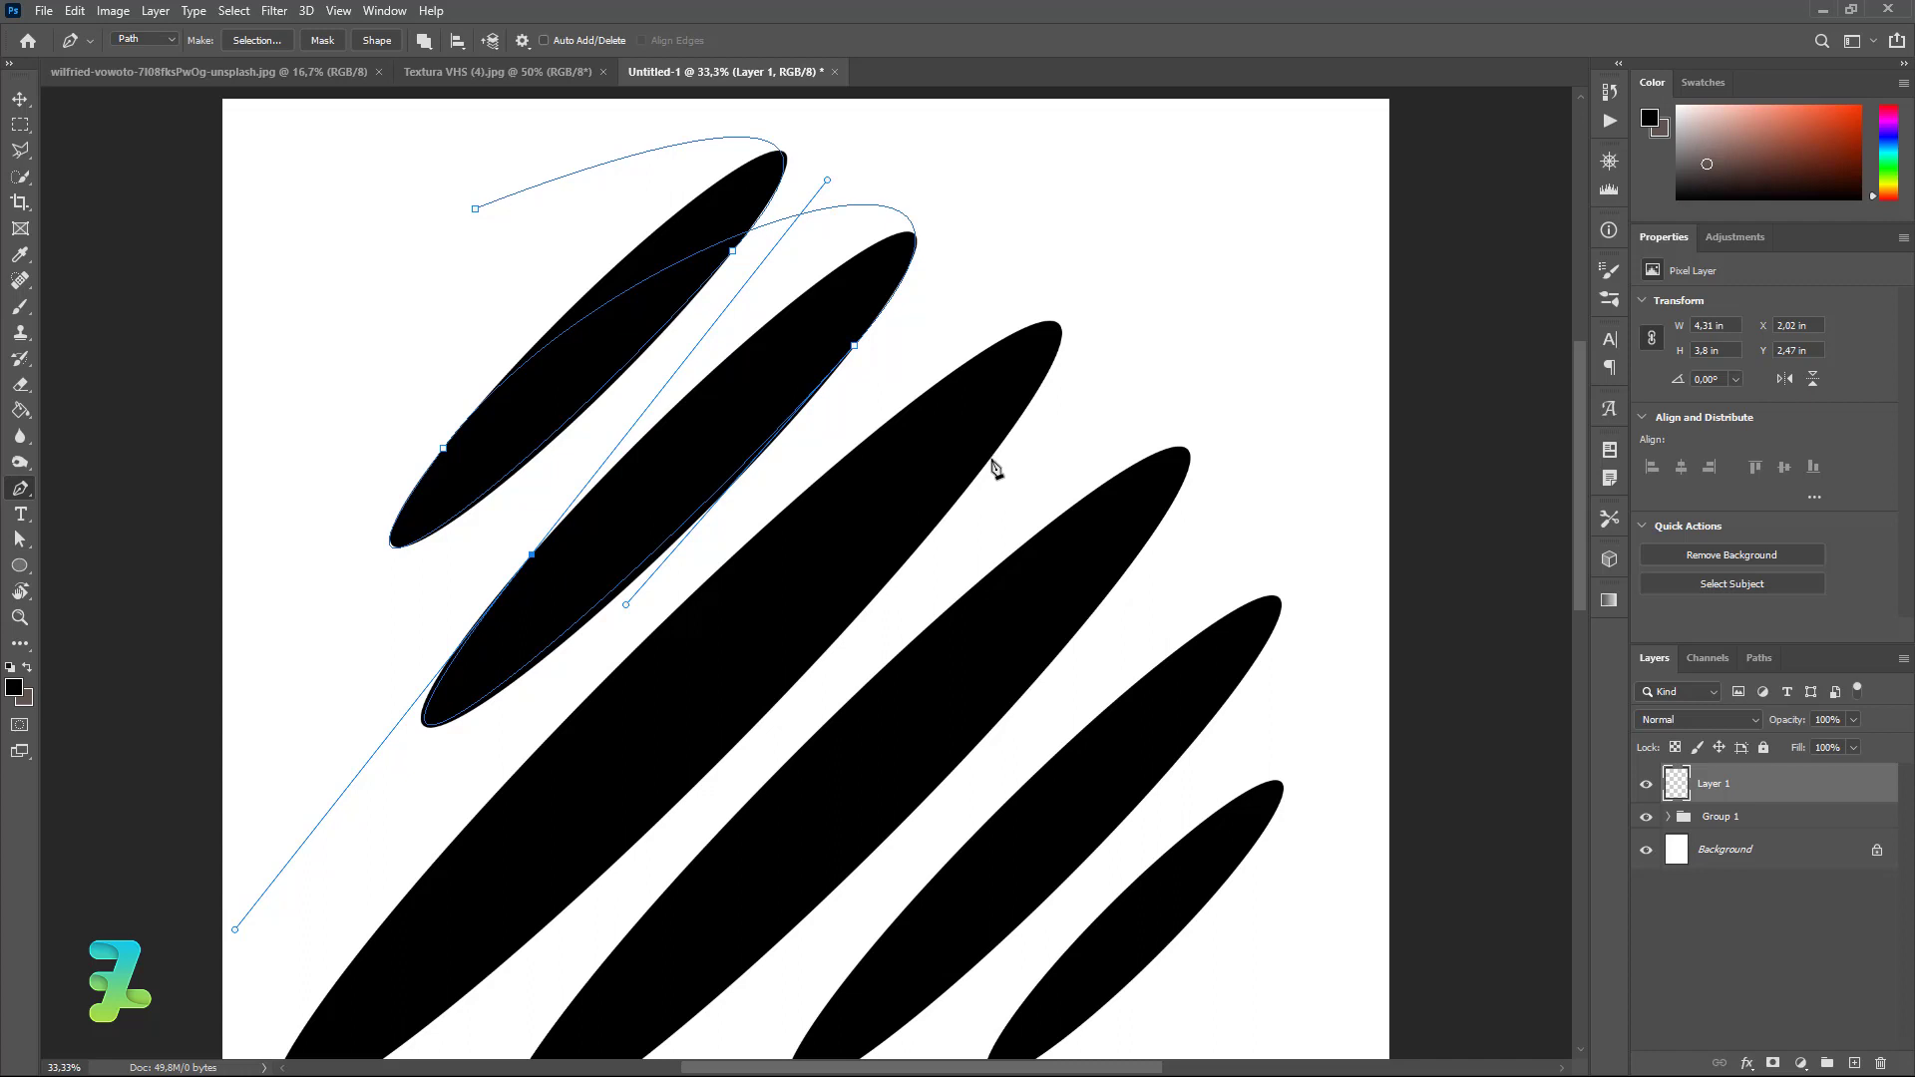
Step: Curve the path around the third ellipse's tip and toward the large ellipse, undoing stray points
{"action": "left_click", "coordinate": [990, 456]}
{"action": "left_click_drag", "start_coordinate": [992, 460], "coordinate": [735, 795]}
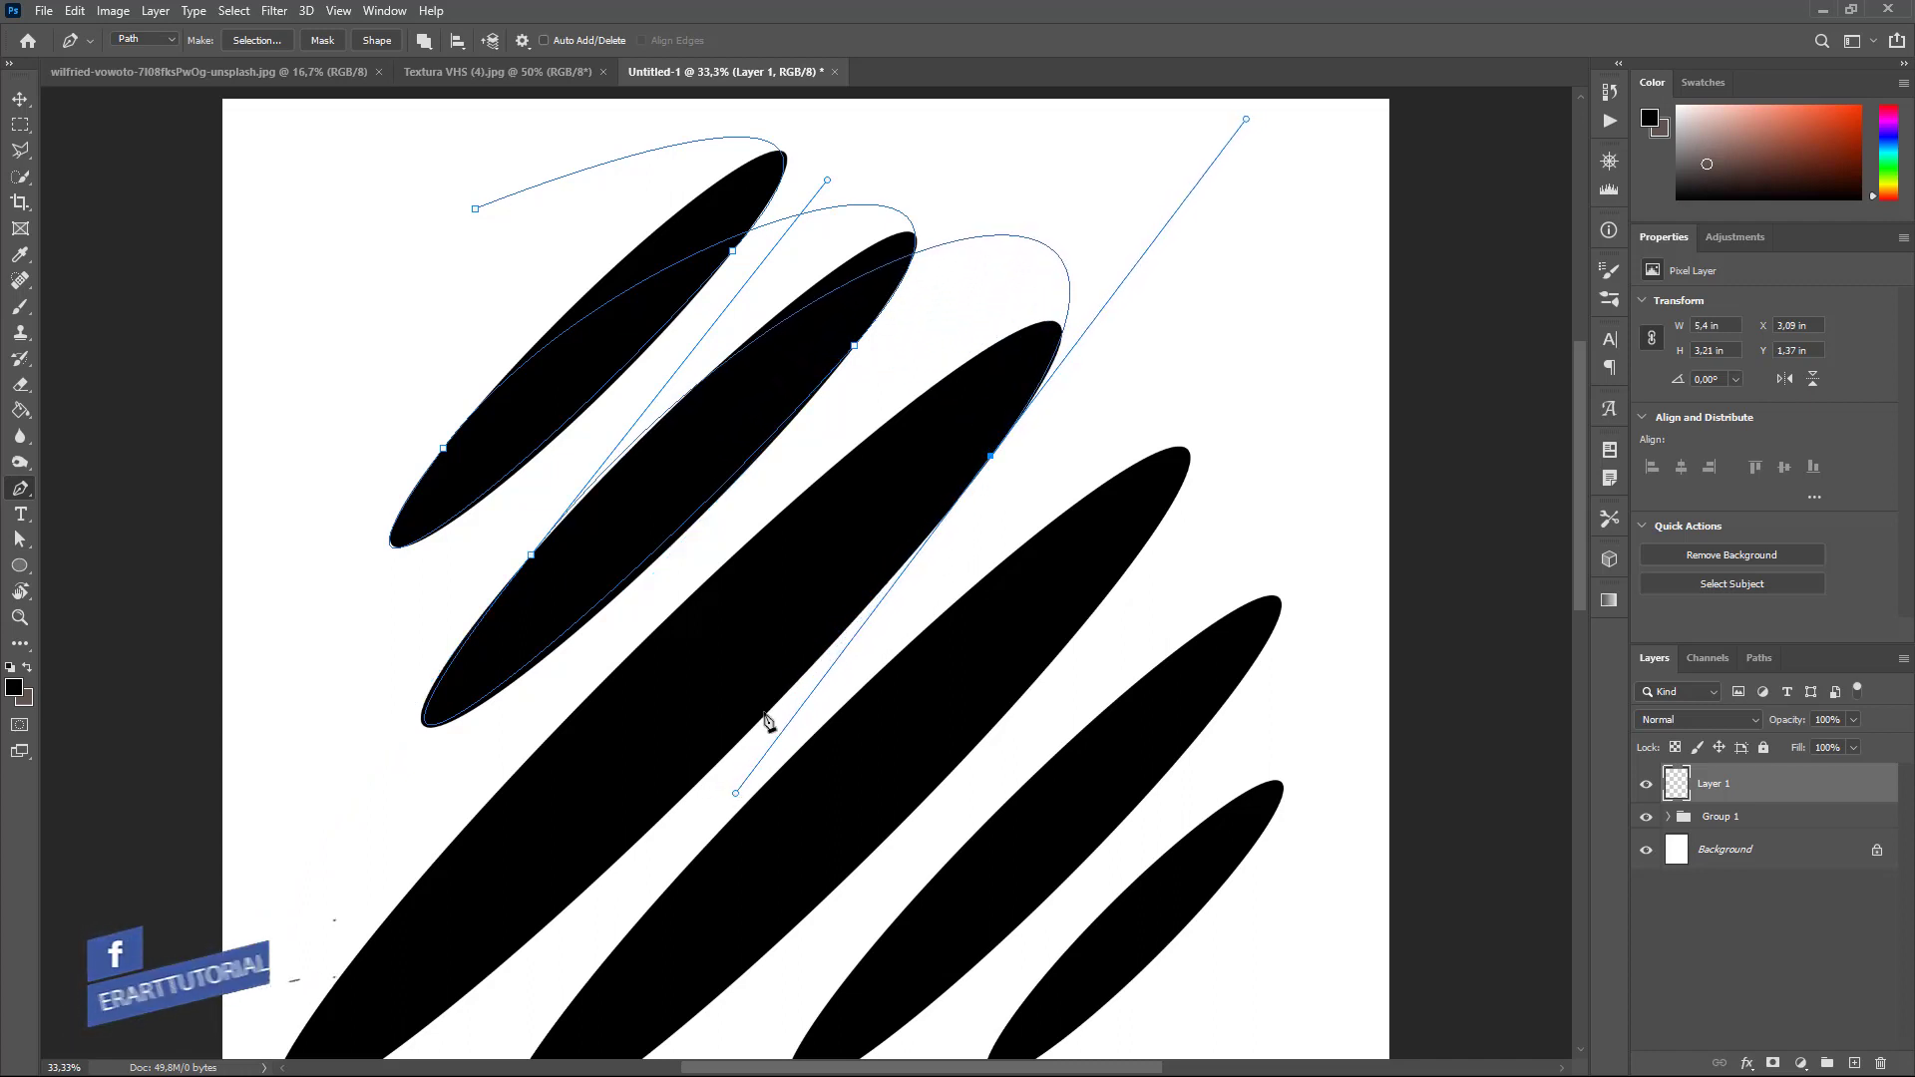
{"action": "scroll", "coordinate": [825, 368], "scroll_direction": "down", "scroll_amount": 1}
{"action": "scroll", "coordinate": [831, 329], "scroll_direction": "down", "scroll_amount": 1}
{"action": "scroll", "coordinate": [830, 329], "scroll_direction": "down", "scroll_amount": 1}
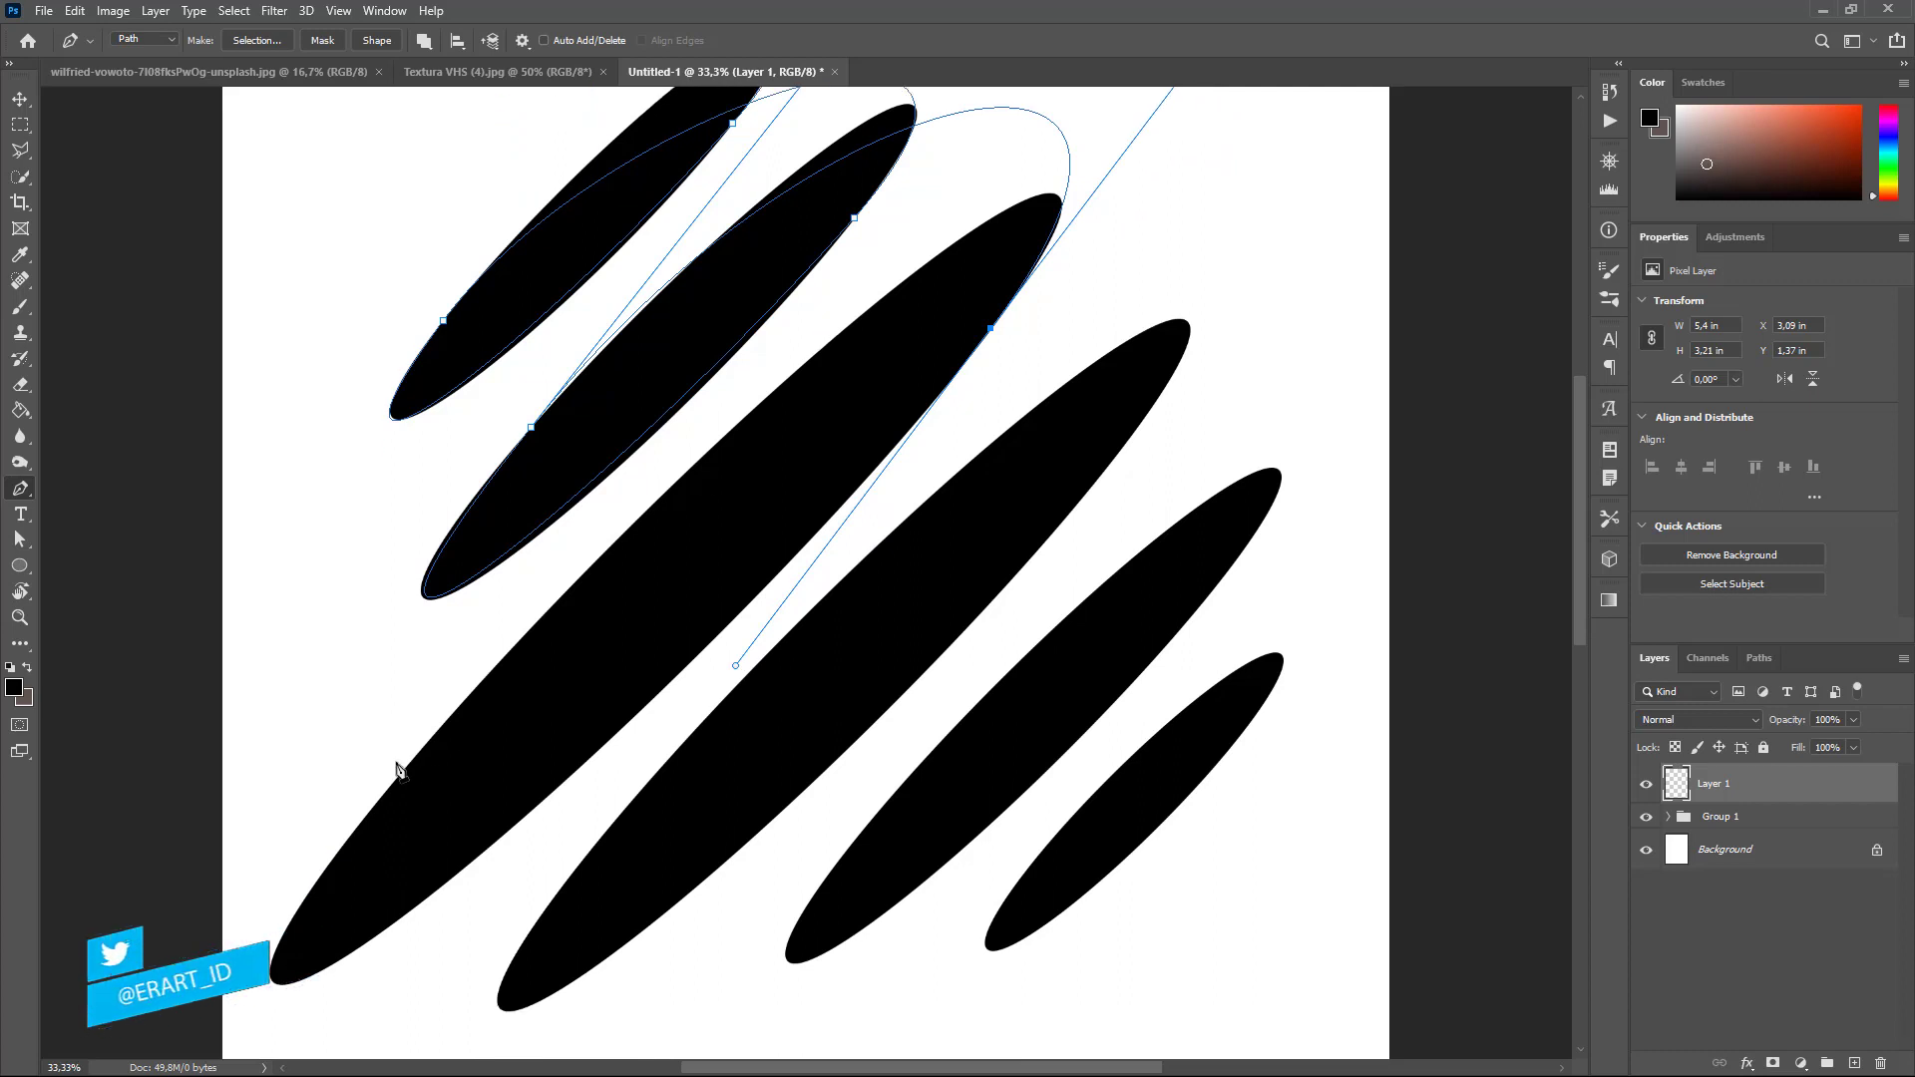
{"action": "left_click_drag", "start_coordinate": [349, 836], "coordinate": [662, 398]}
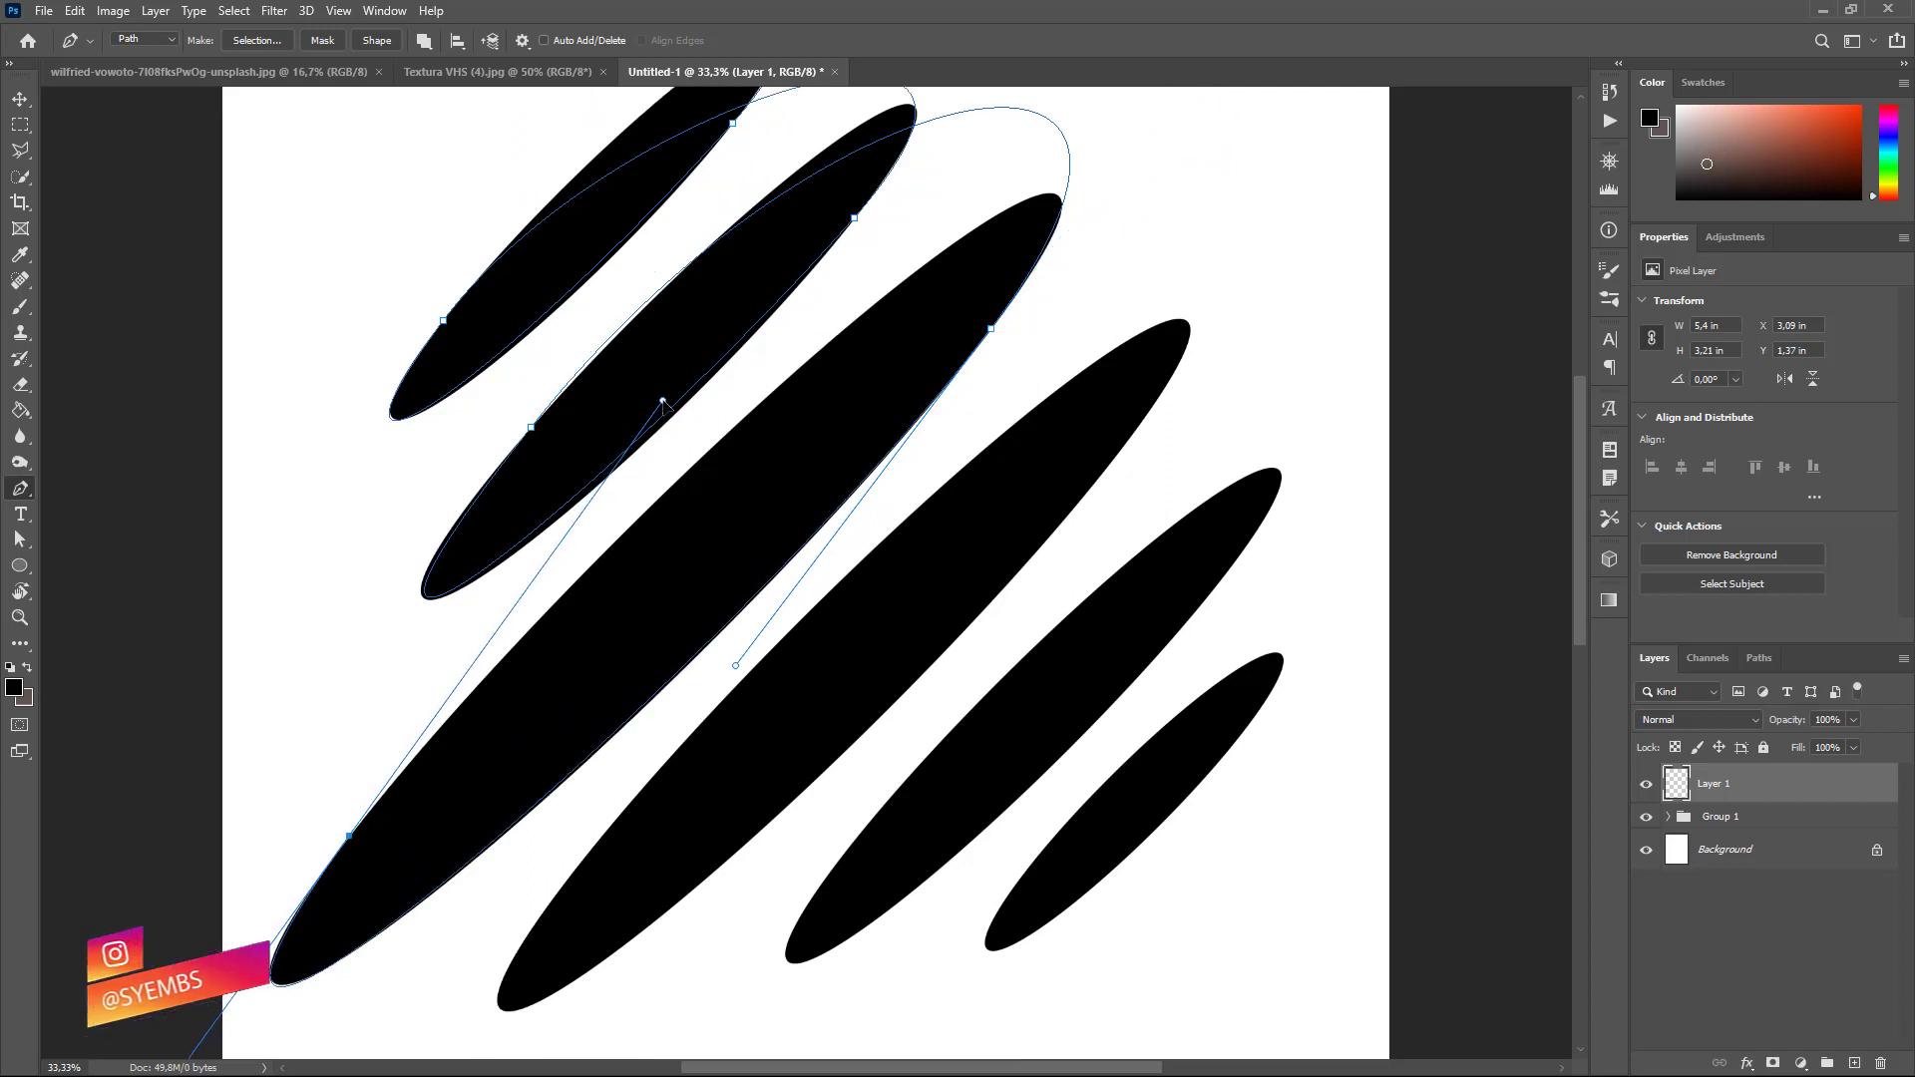
{"action": "left_click_drag", "start_coordinate": [835, 341], "coordinate": [850, 332]}
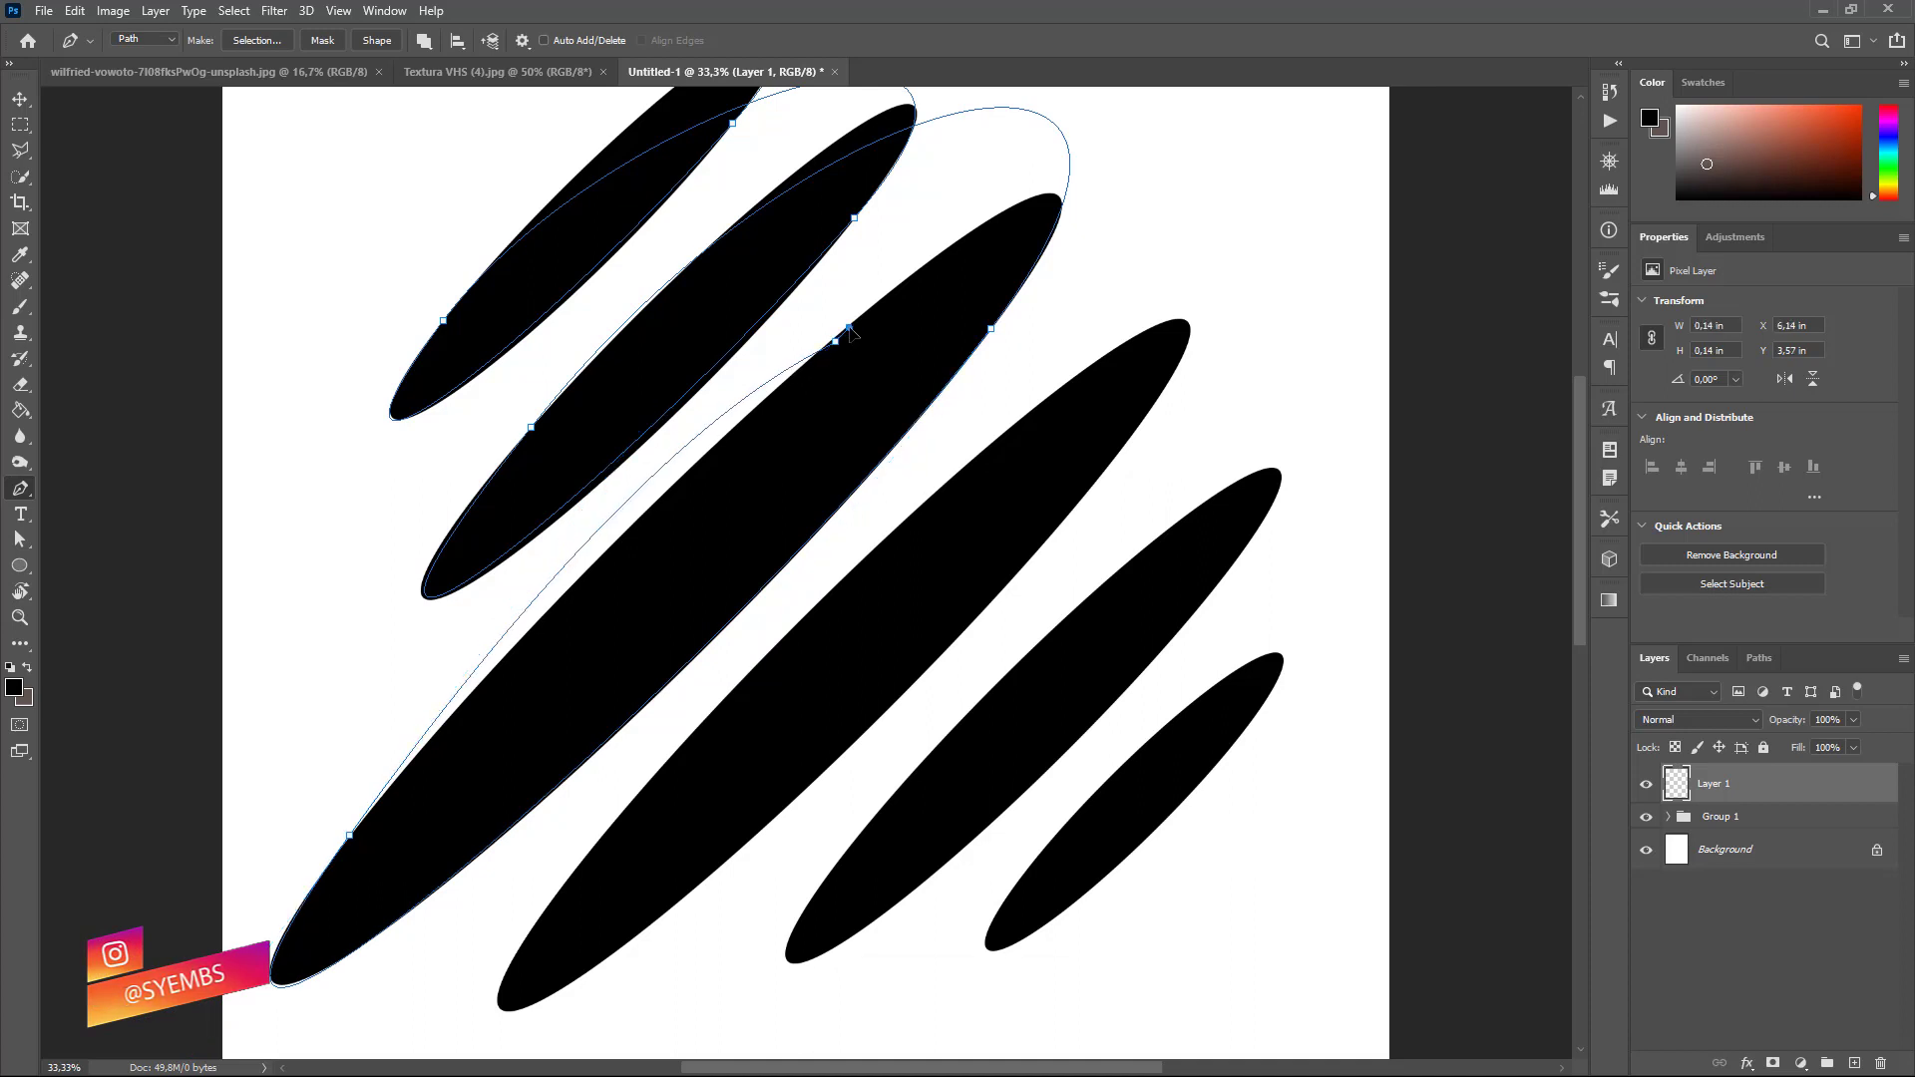
{"action": "key", "text": "ctrl+z"}
{"action": "key", "text": "ctrl+z"}
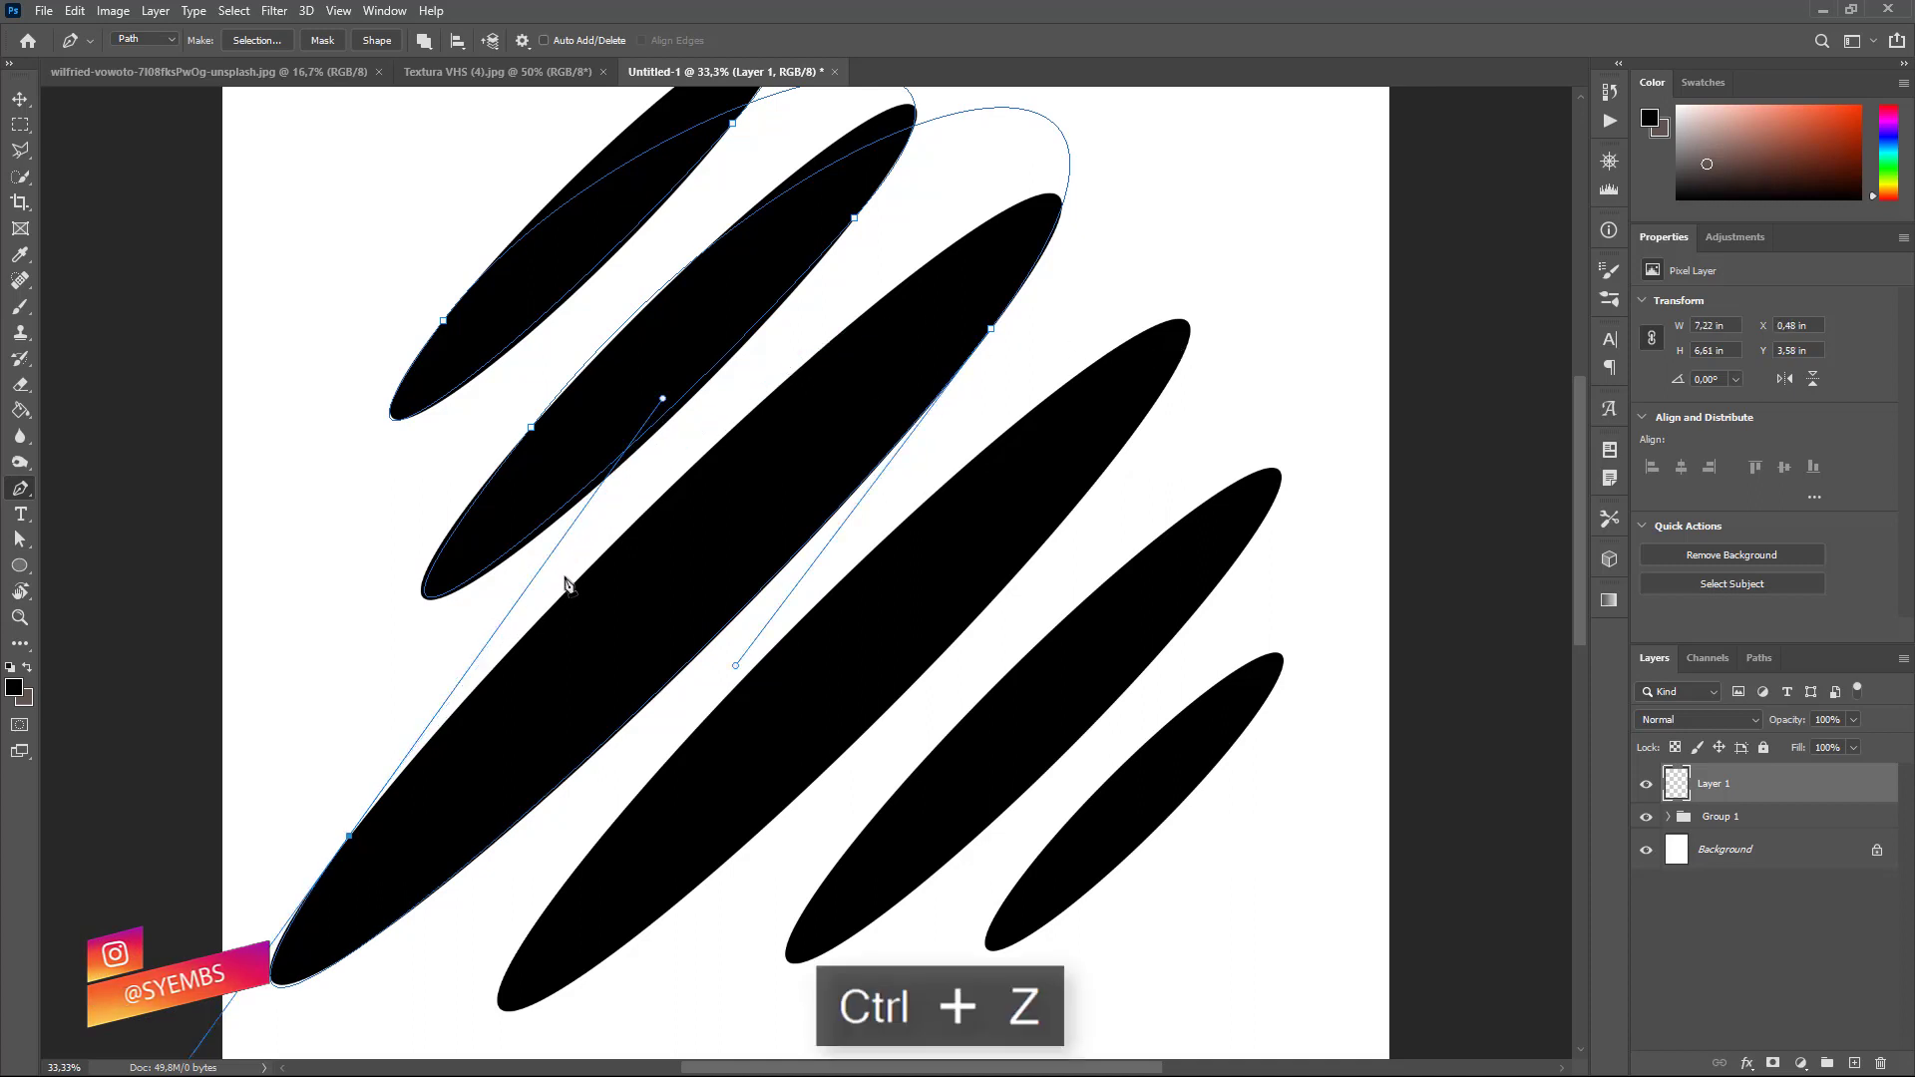
{"action": "key", "text": "ctrl+z"}
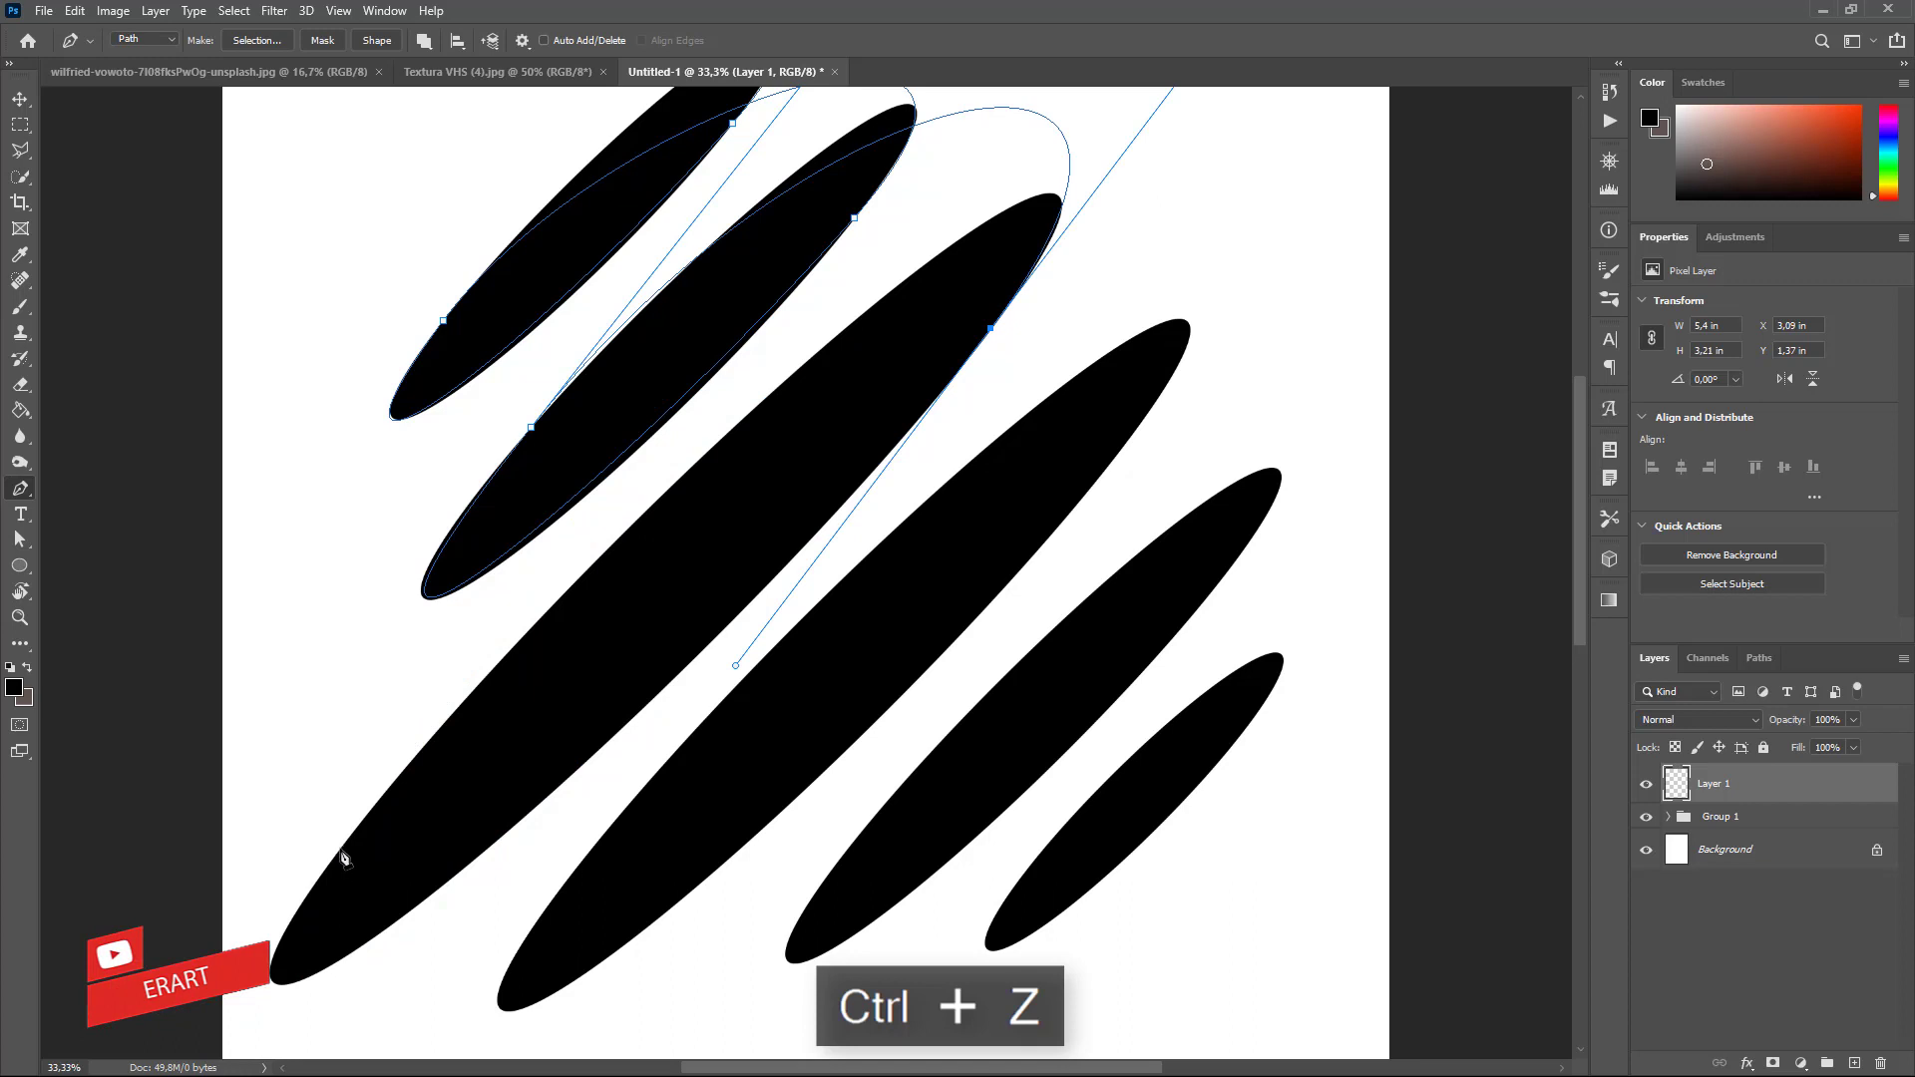
Step: Reshape the curve around the large ellipse's lower end, discarding the misplaced fourth-ellipse loop
{"action": "left_click_drag", "start_coordinate": [342, 847], "coordinate": [646, 453]}
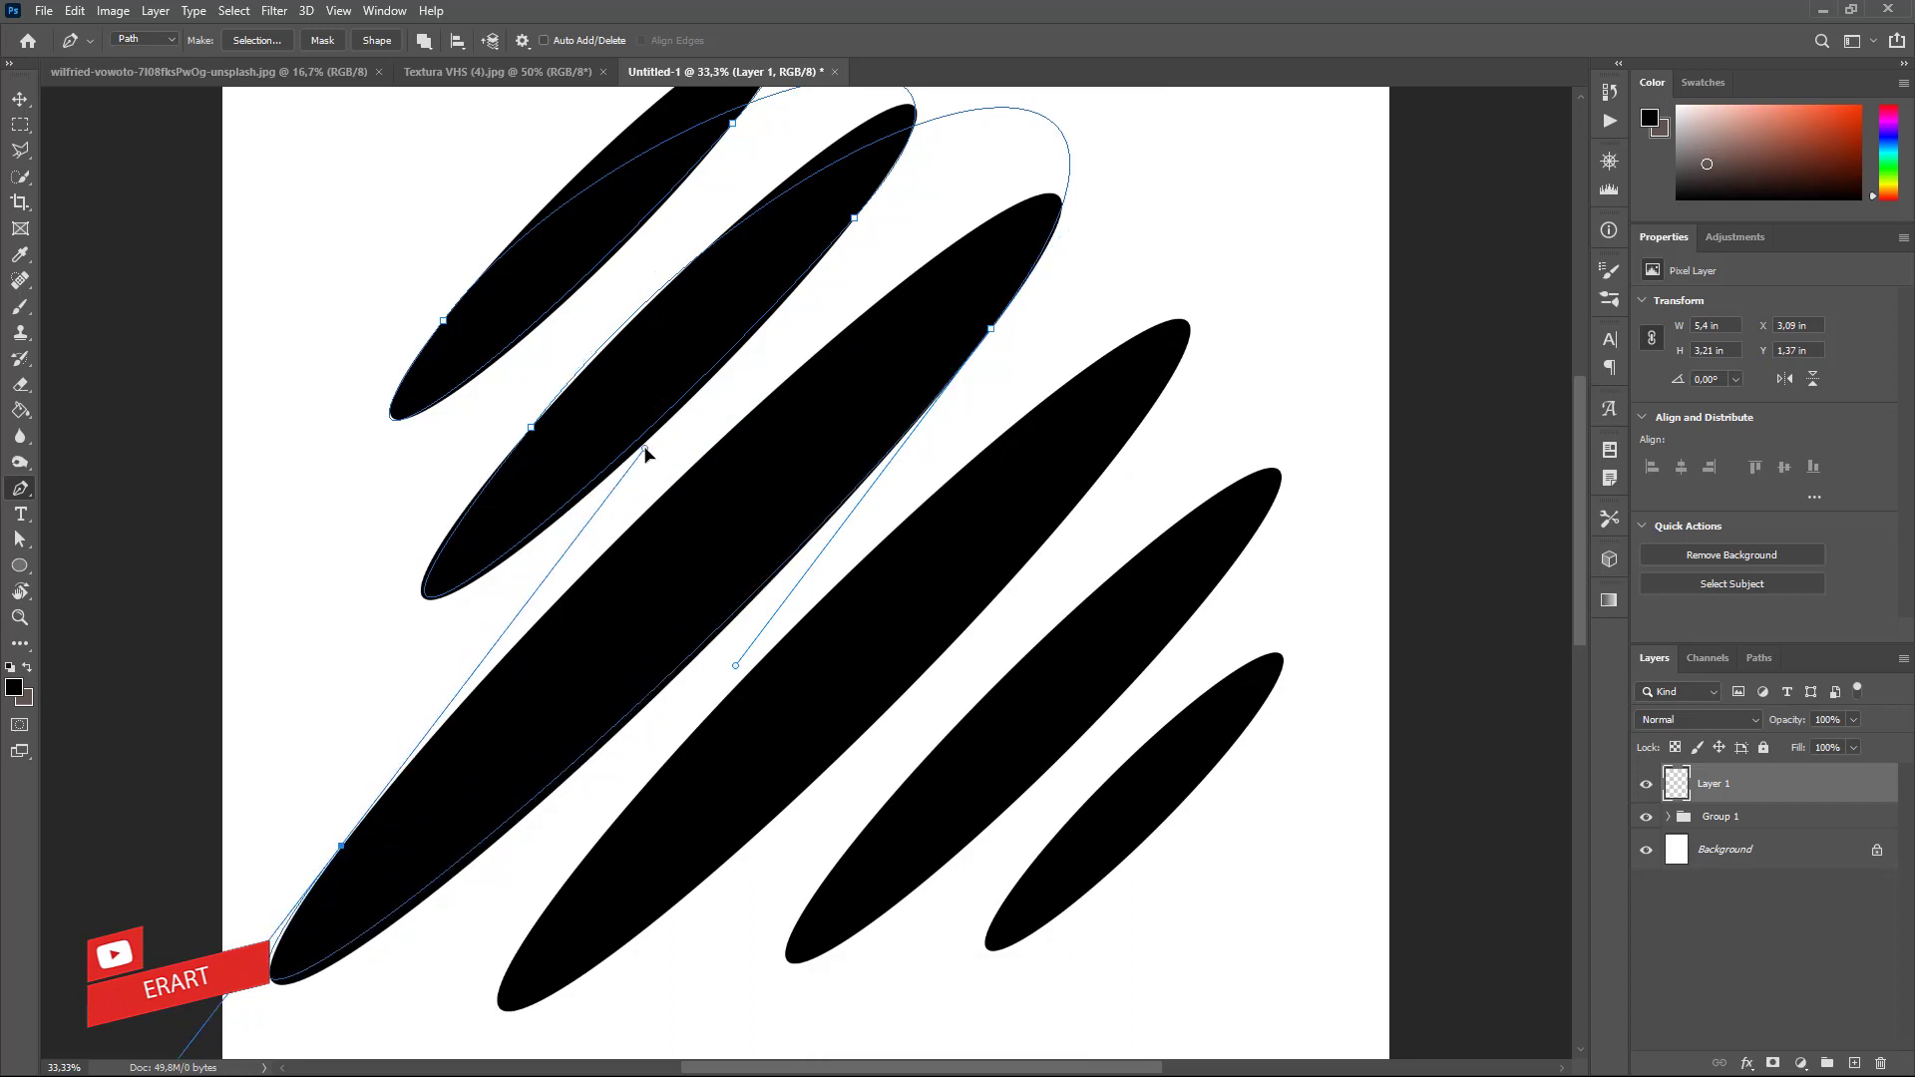
{"action": "mouse_move", "coordinate": [646, 452]}
{"action": "left_mouse_down"}
{"action": "mouse_move", "coordinate": [610, 456]}
{"action": "mouse_move", "coordinate": [617, 476]}
{"action": "mouse_move", "coordinate": [614, 455]}
{"action": "left_mouse_up"}
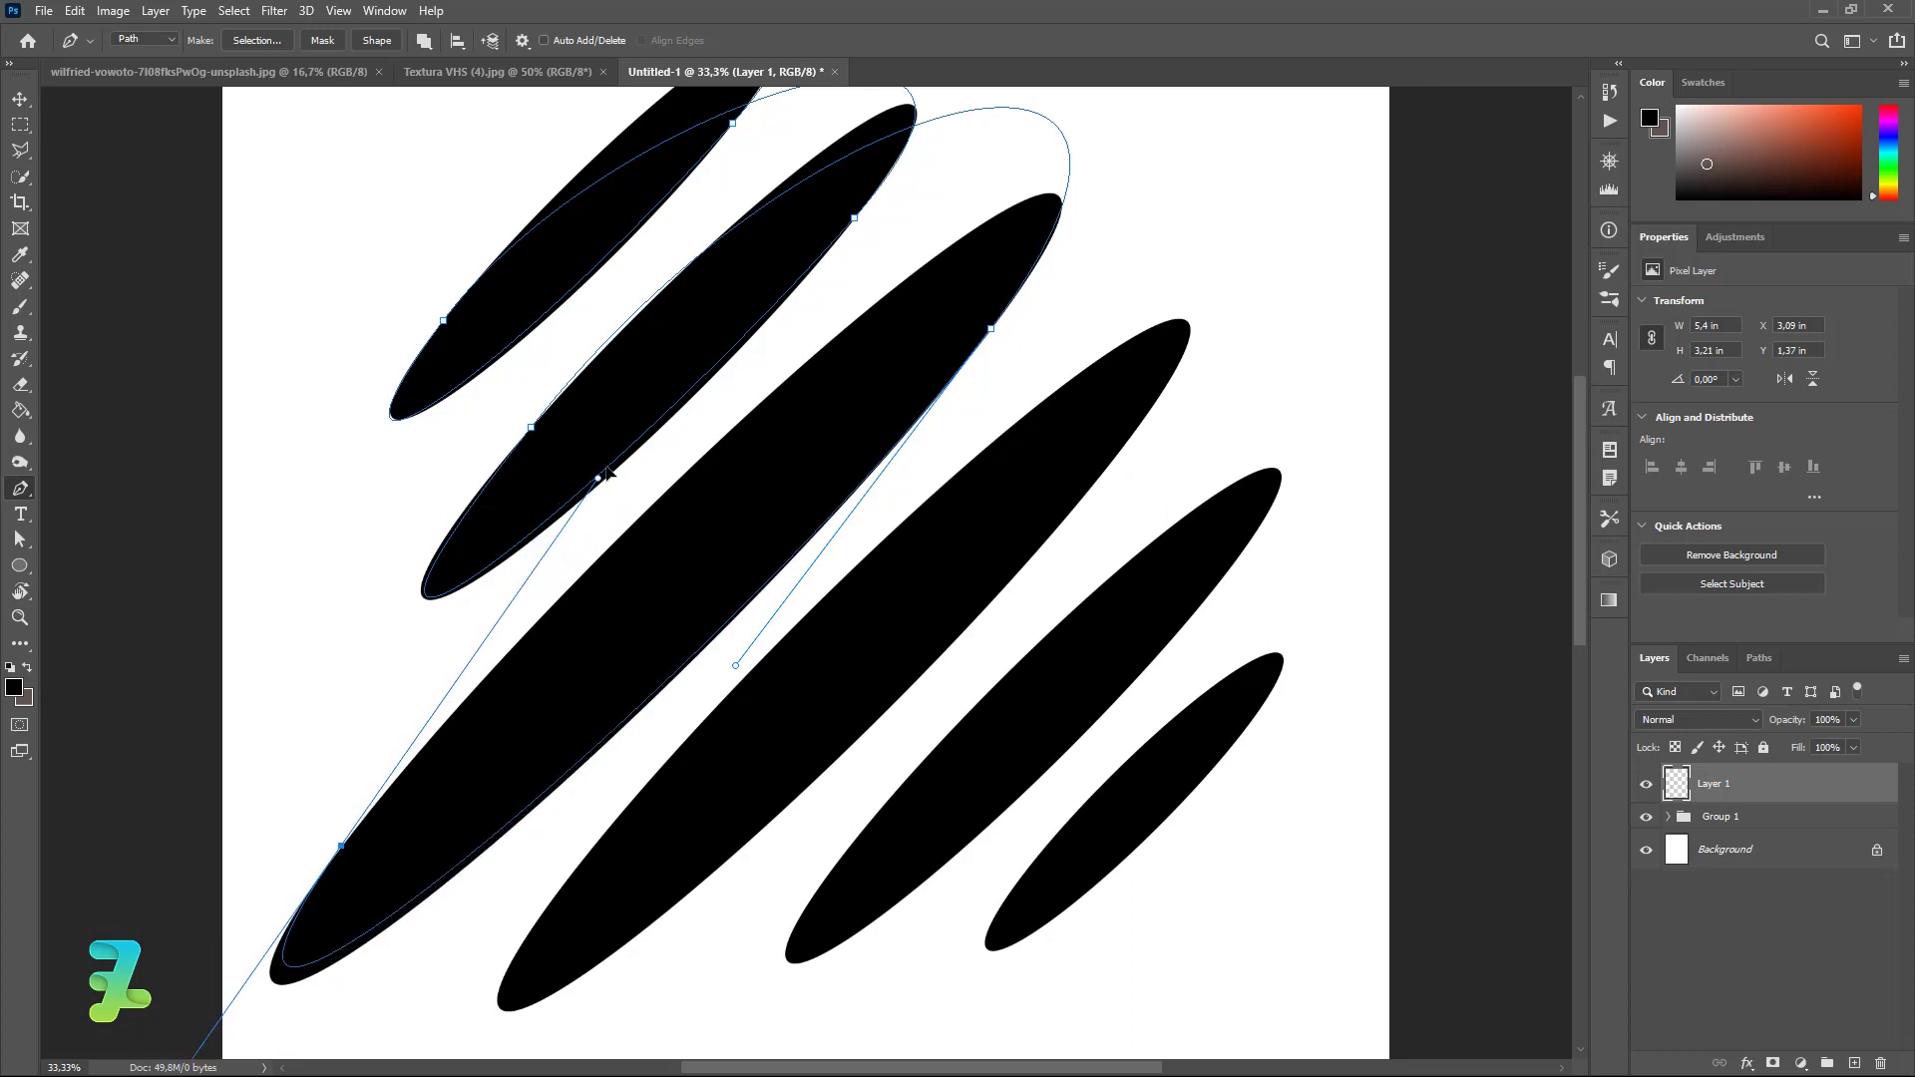
{"action": "left_click", "coordinate": [494, 668]}
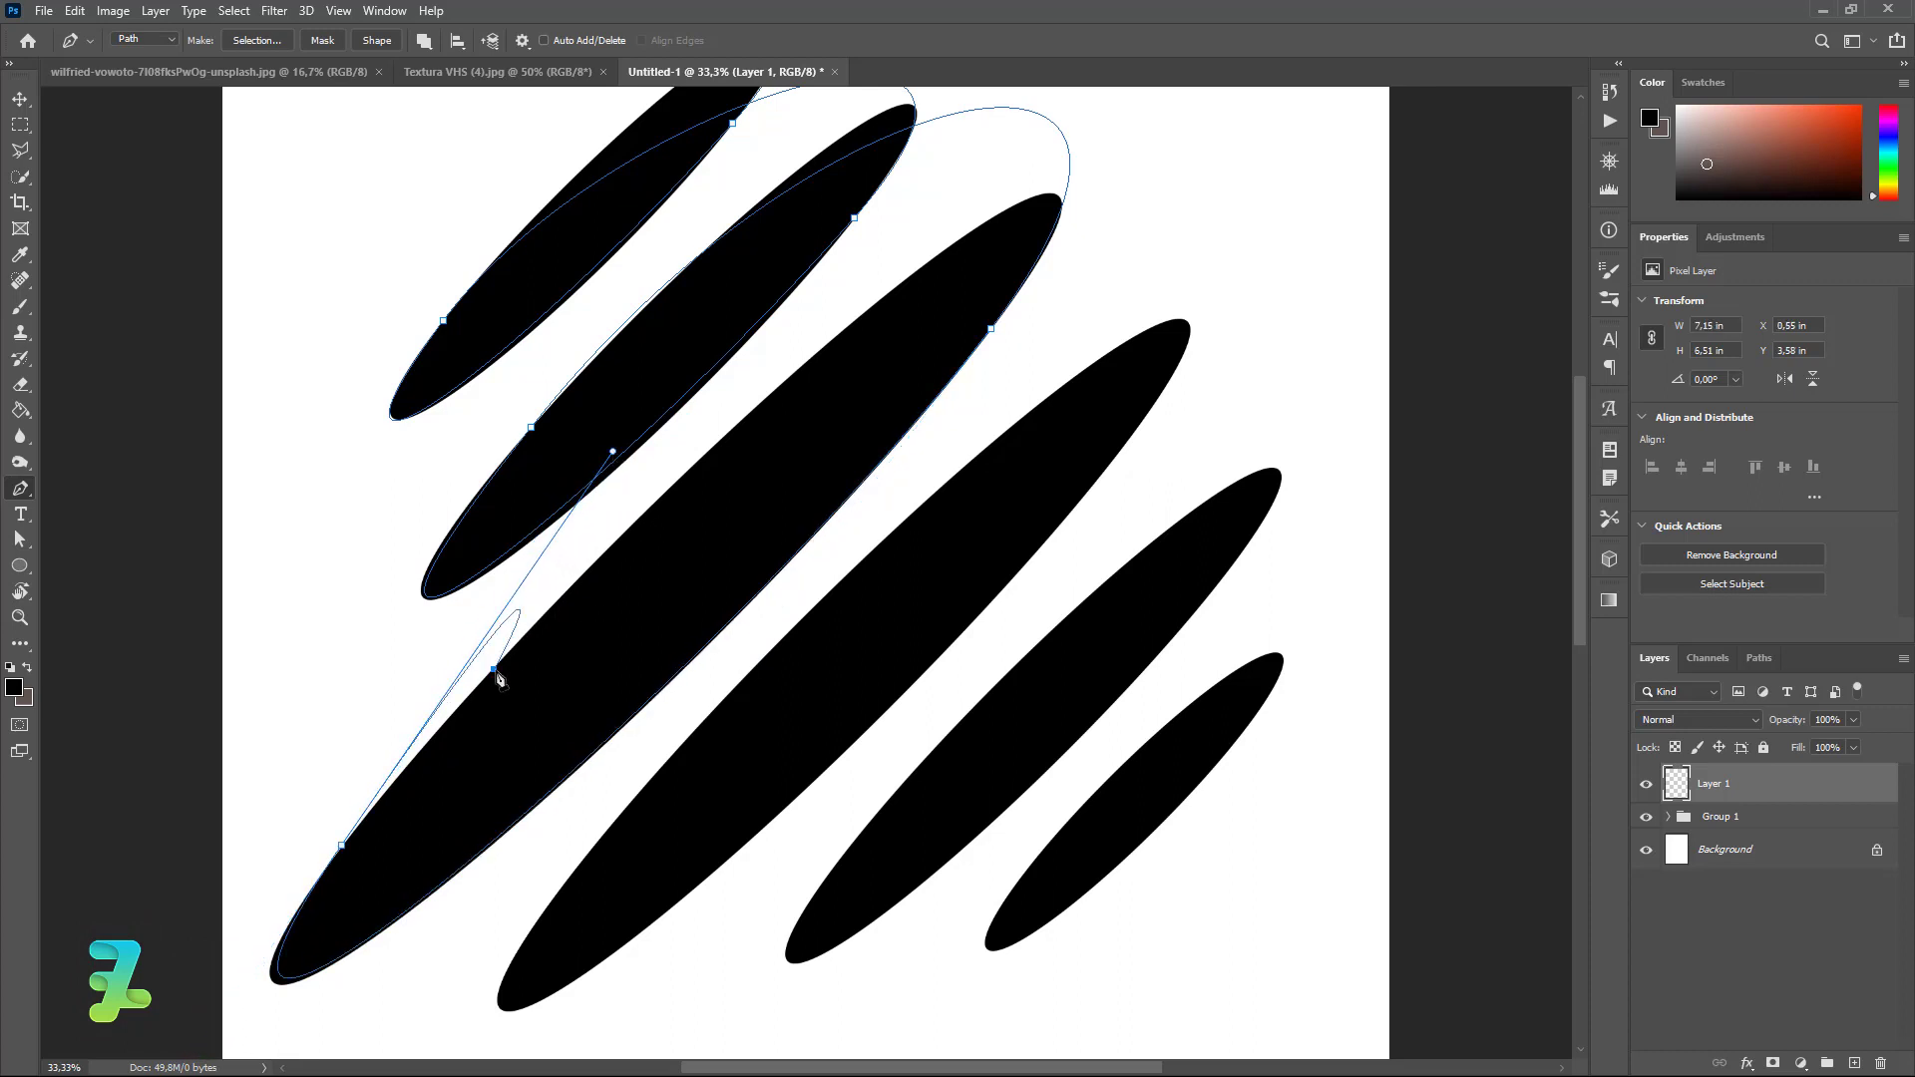
{"action": "key", "text": "ctrl+z"}
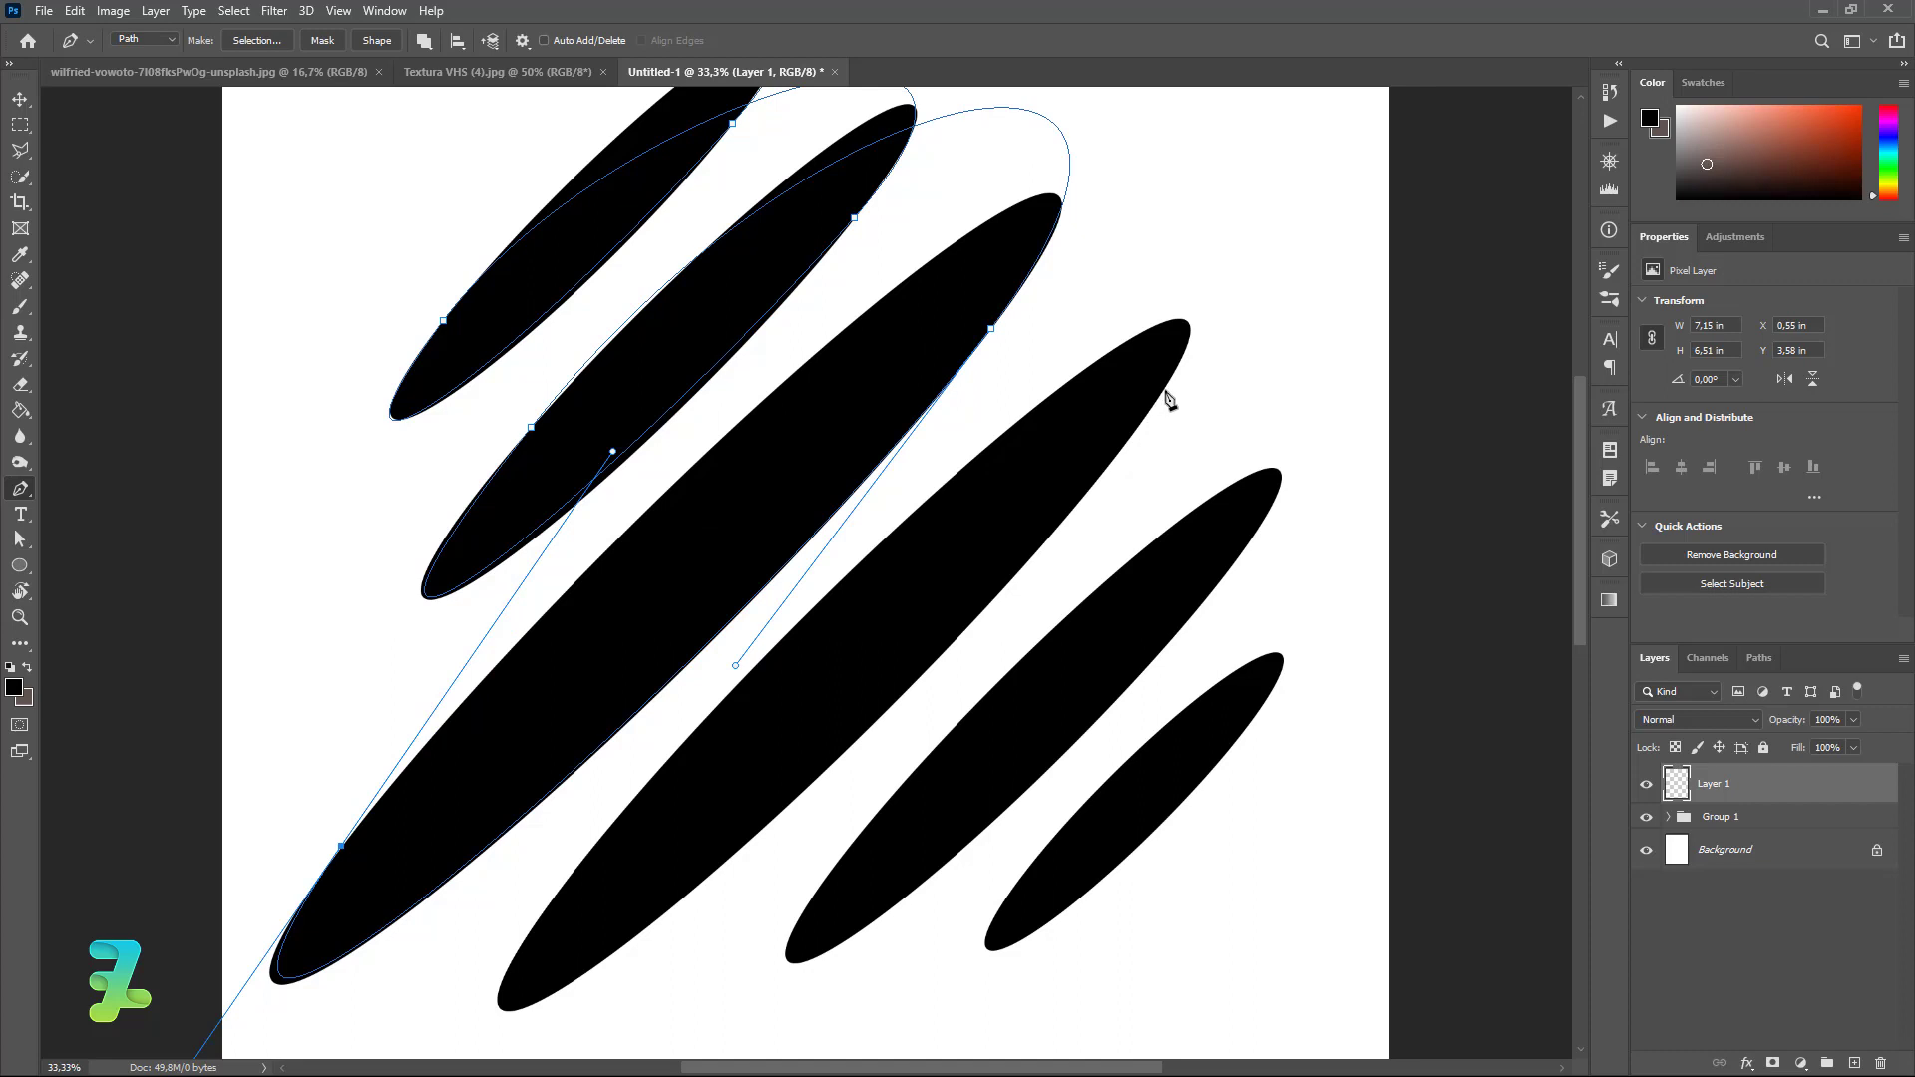
{"action": "mouse_move", "coordinate": [1165, 388]}
{"action": "left_mouse_down"}
{"action": "mouse_move", "coordinate": [872, 794]}
{"action": "mouse_move", "coordinate": [902, 730]}
{"action": "left_mouse_up"}
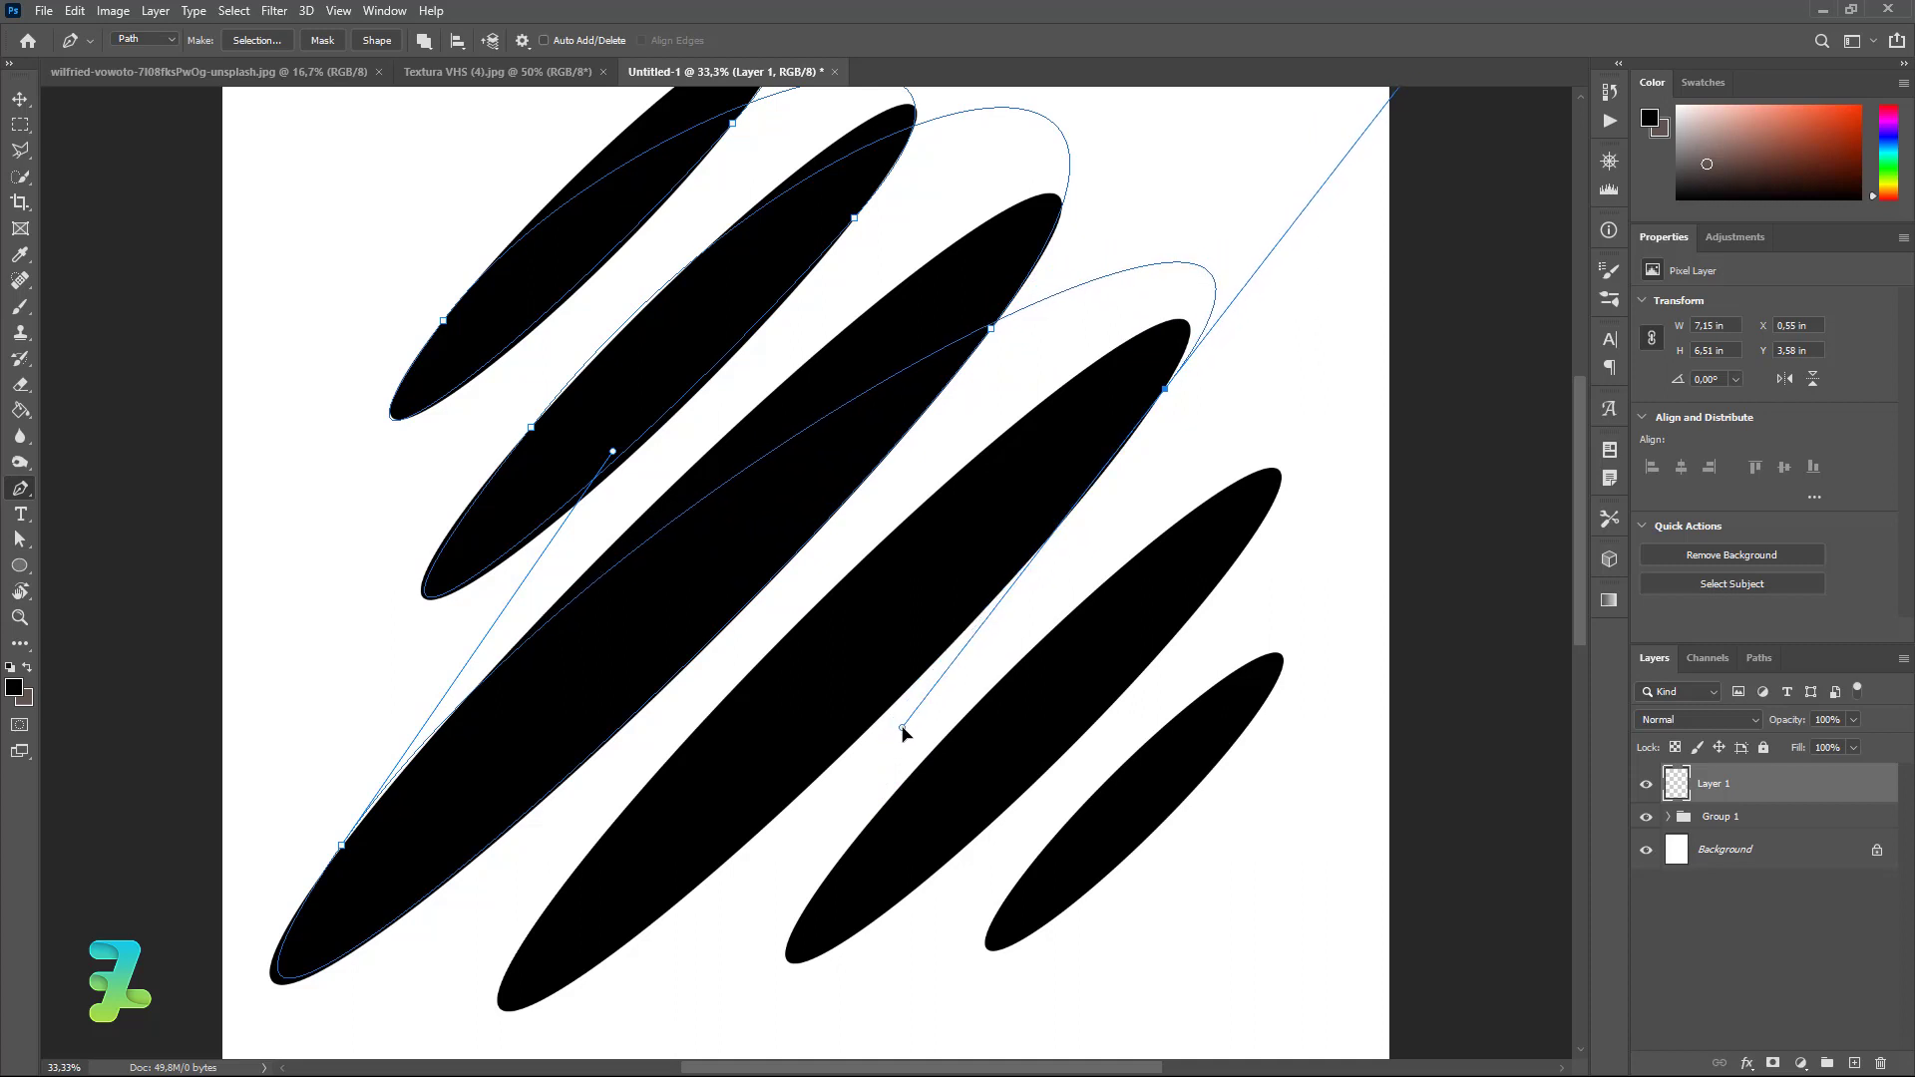
{"action": "key", "text": "ctrl+z"}
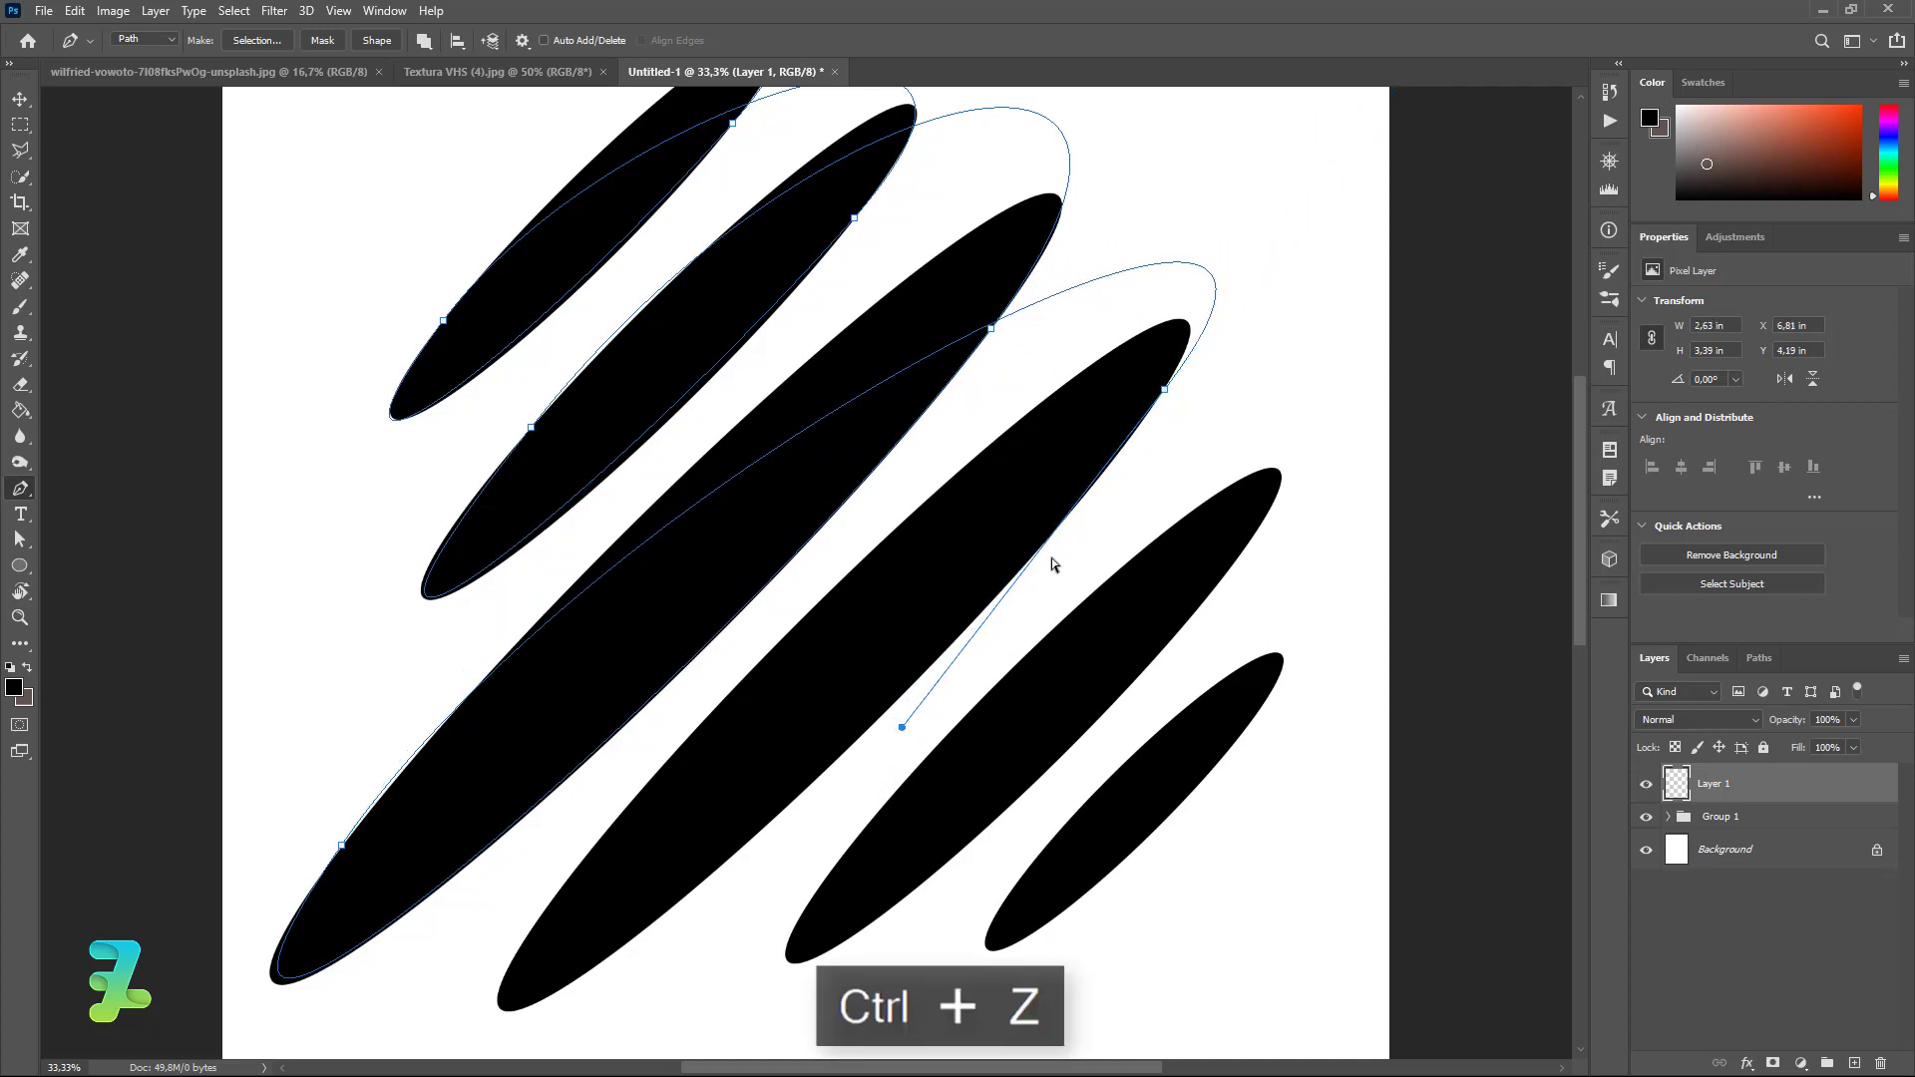
{"action": "key", "text": "ctrl+z"}
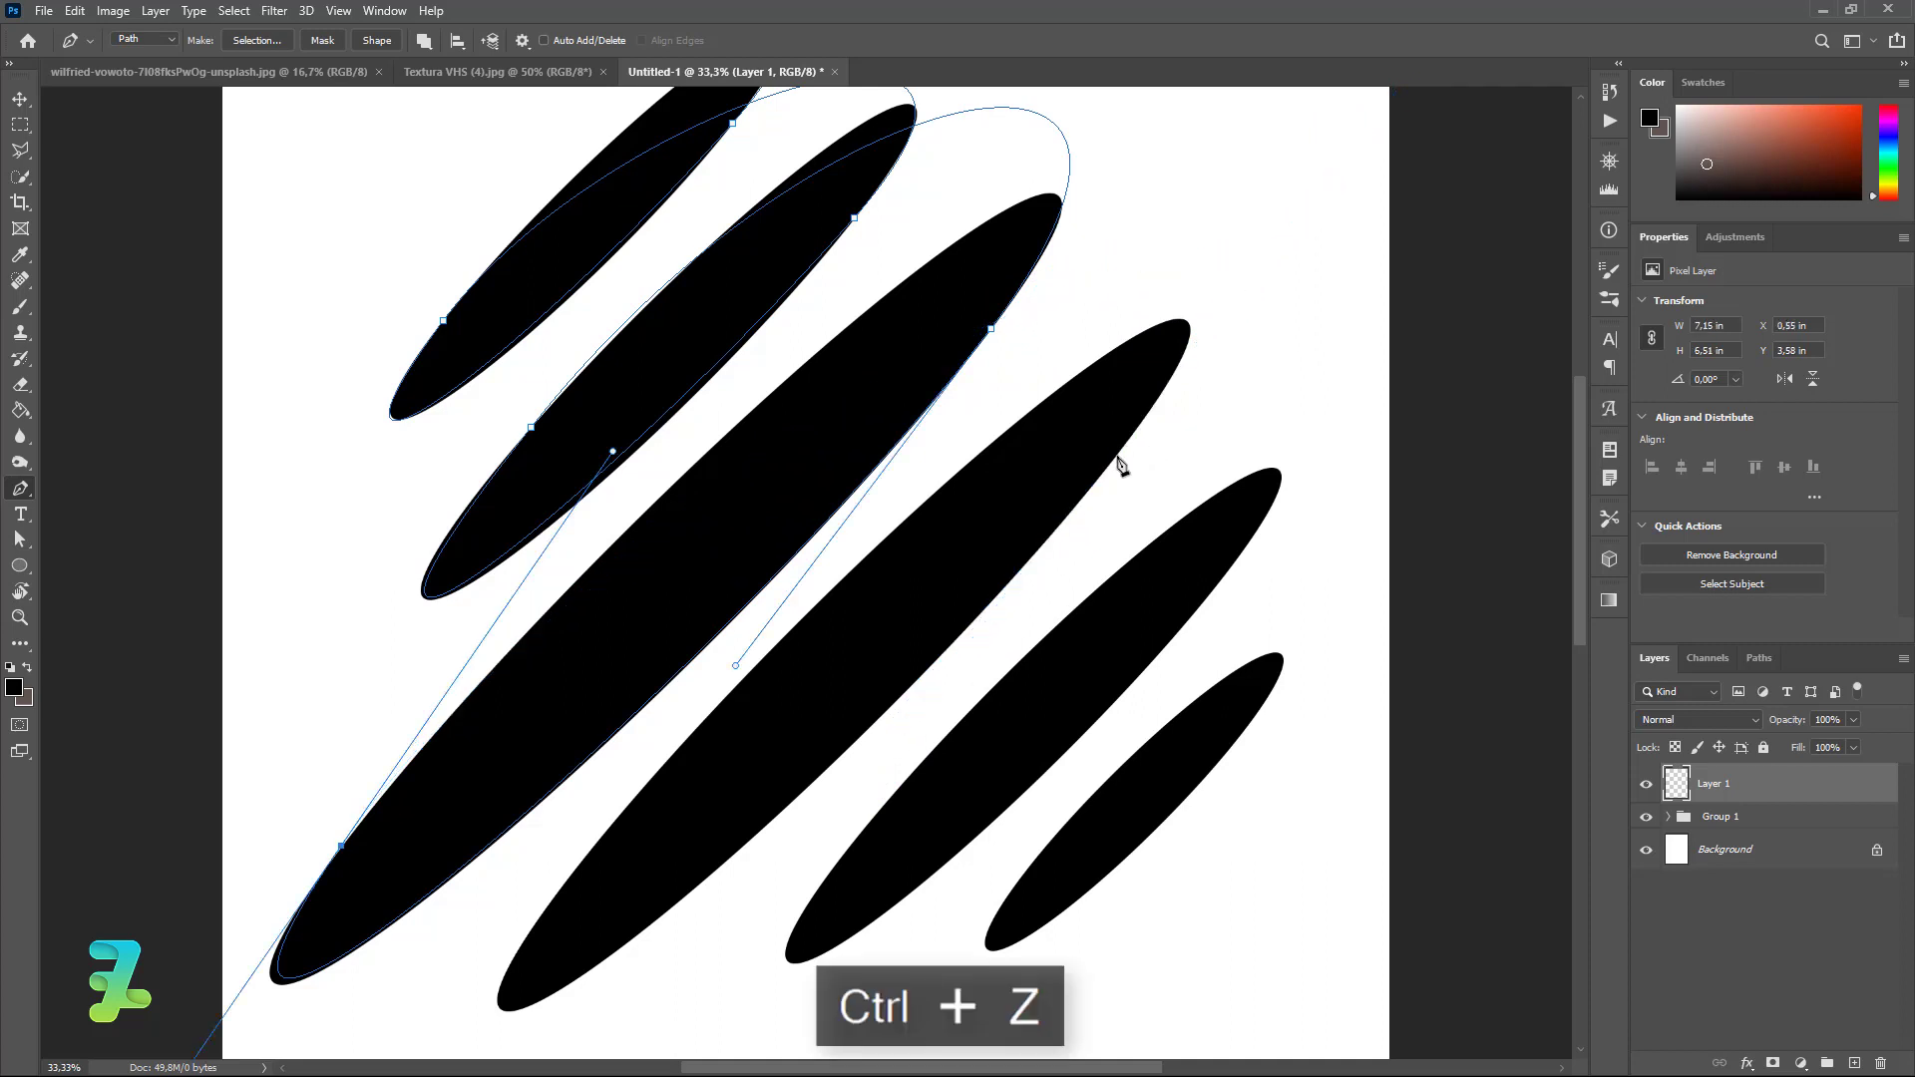
Step: Loop the path around the fourth and fifth ellipse tips, down to the fifth's lower end
{"action": "left_click_drag", "start_coordinate": [1119, 450], "coordinate": [779, 901]}
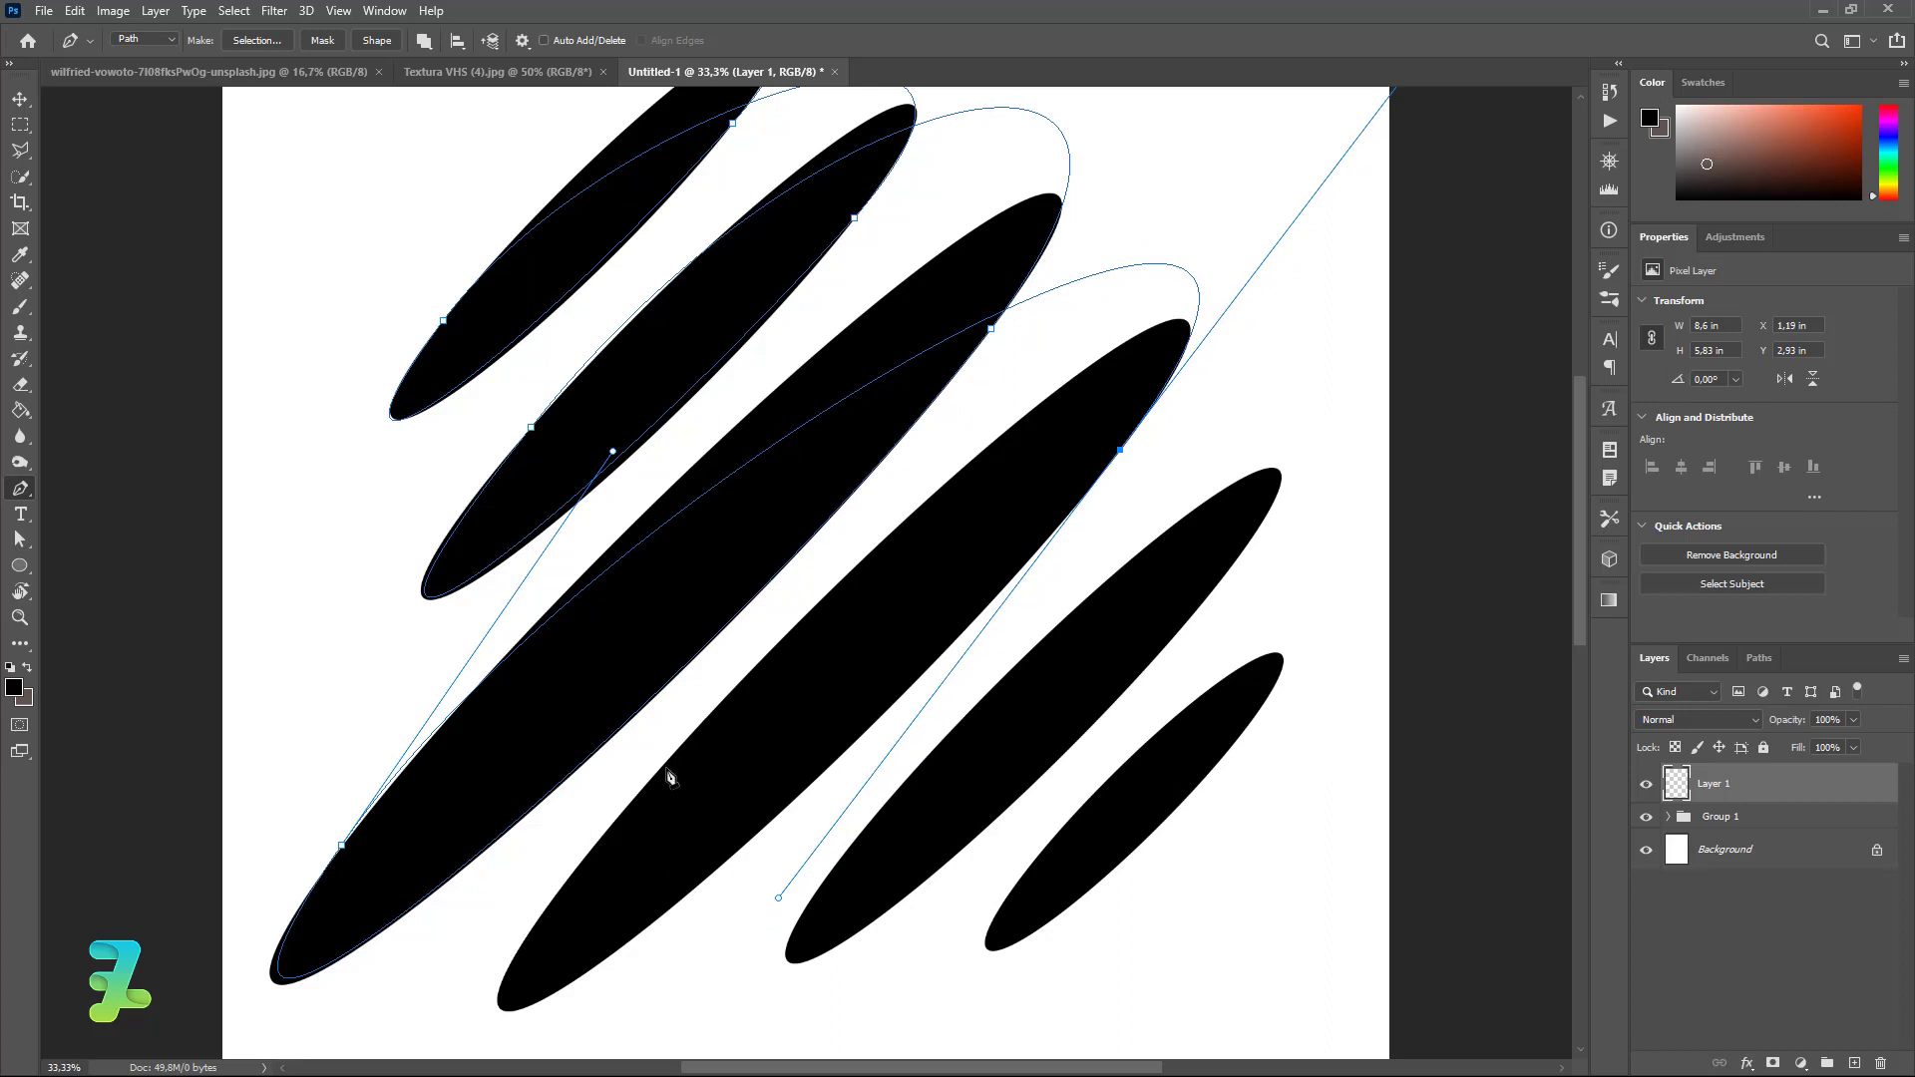
{"action": "left_click_drag", "start_coordinate": [663, 766], "coordinate": [1110, 242]}
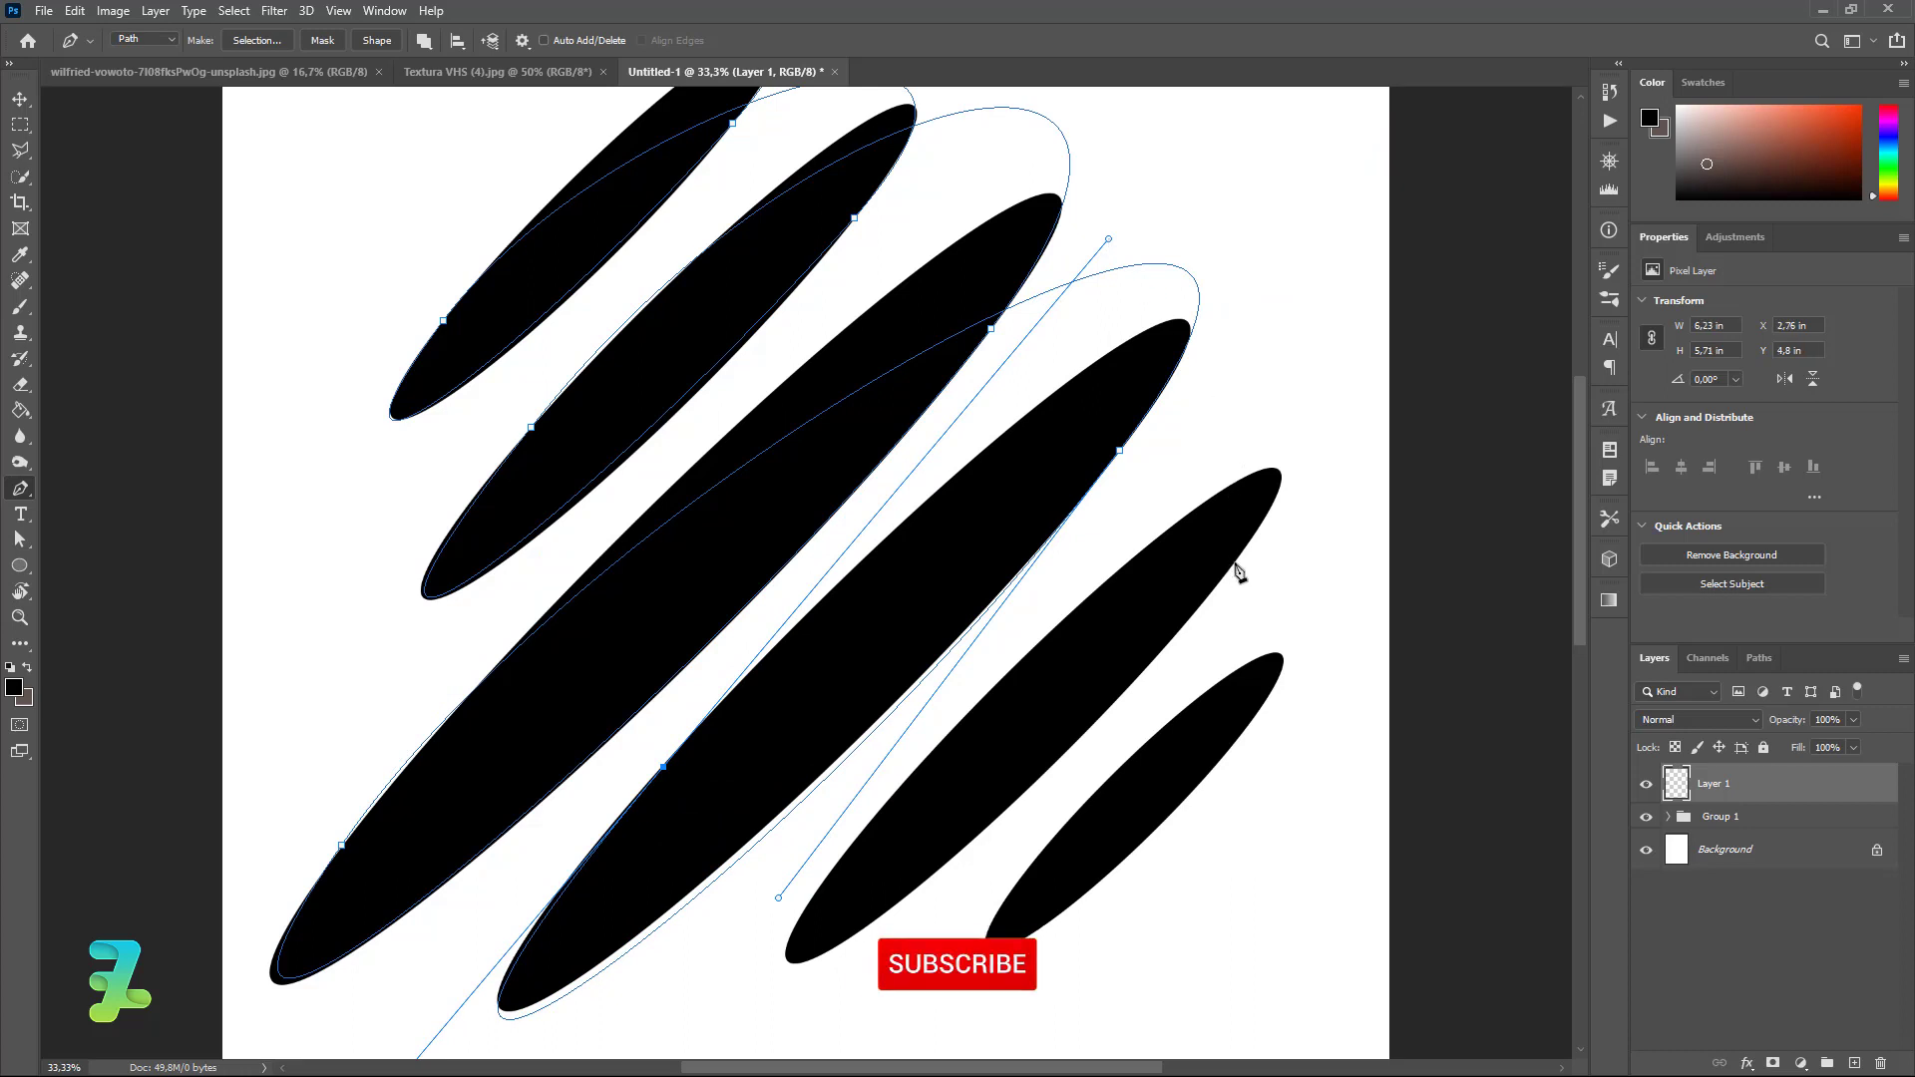
{"action": "mouse_move", "coordinate": [1233, 562]}
{"action": "left_mouse_down"}
{"action": "mouse_move", "coordinate": [1125, 733]}
{"action": "mouse_move", "coordinate": [1056, 778]}
{"action": "left_mouse_up"}
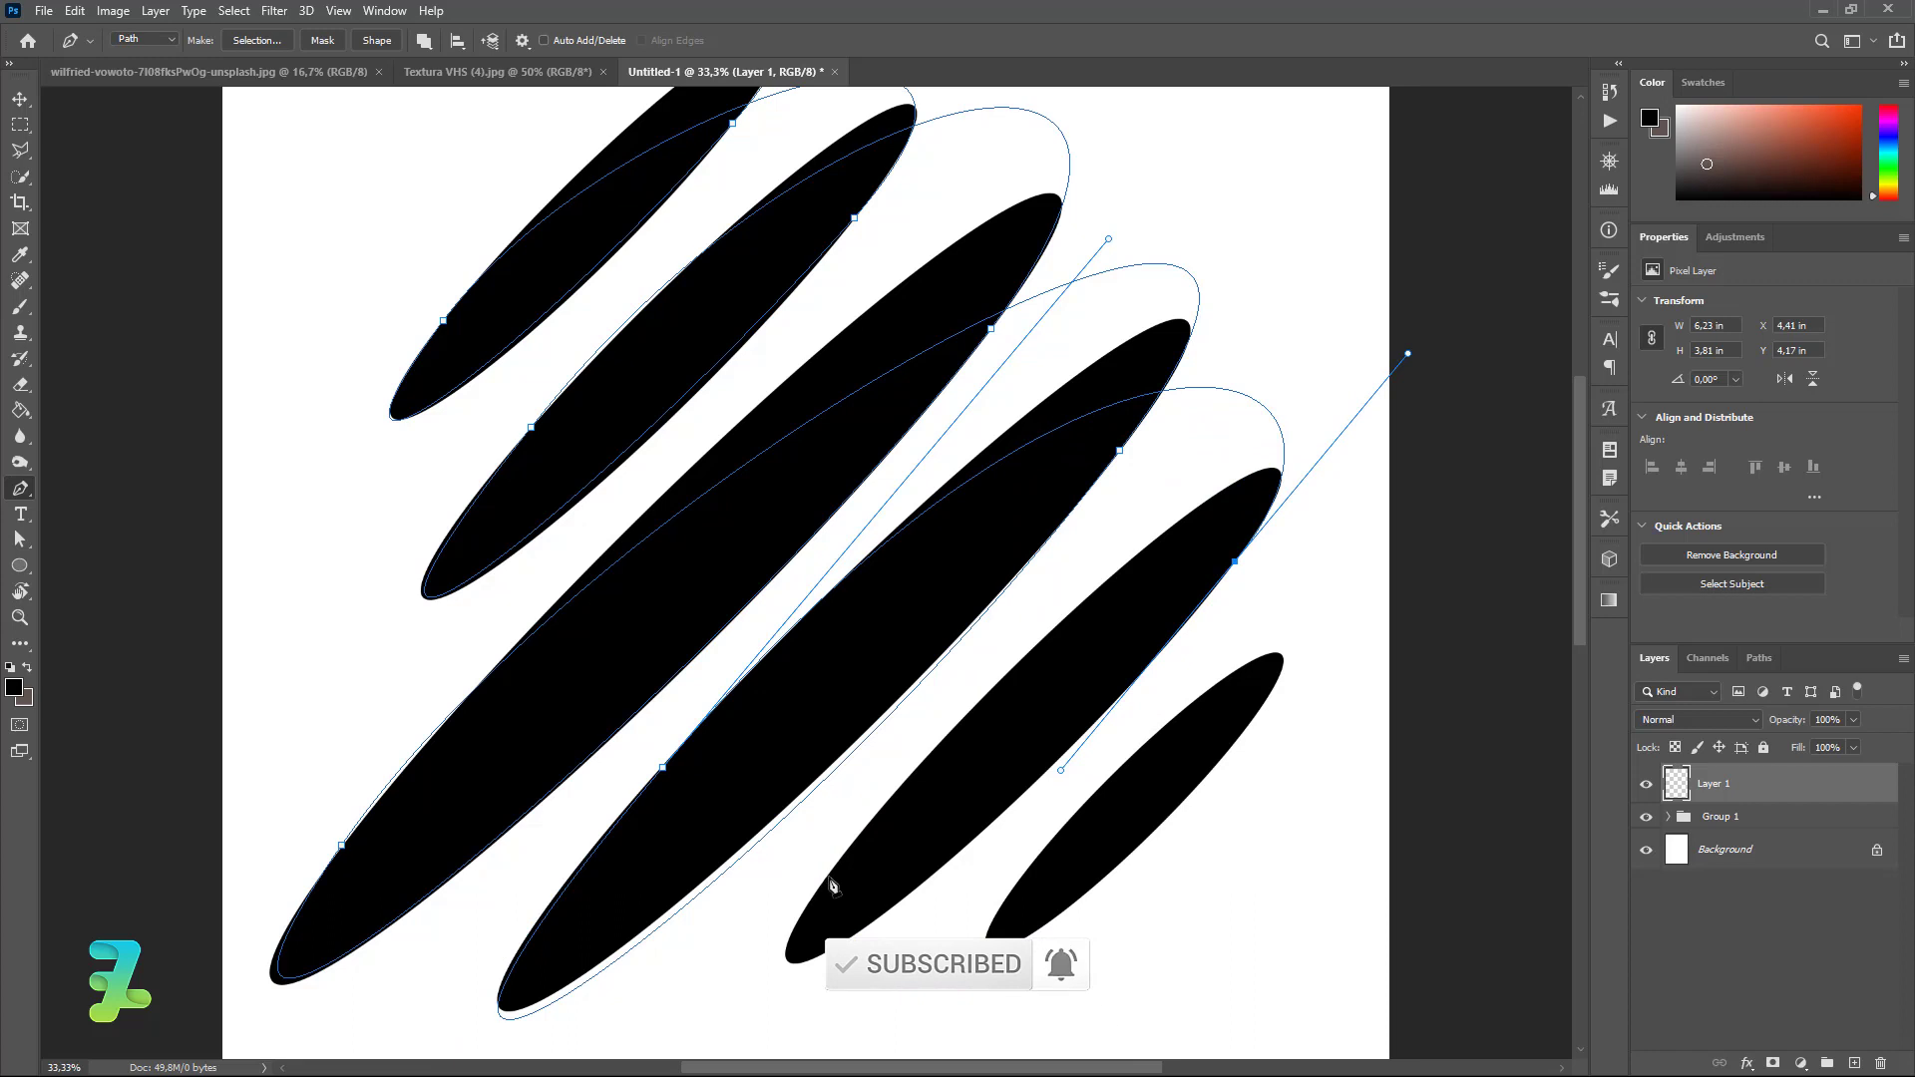
{"action": "left_click_drag", "start_coordinate": [824, 881], "coordinate": [997, 629]}
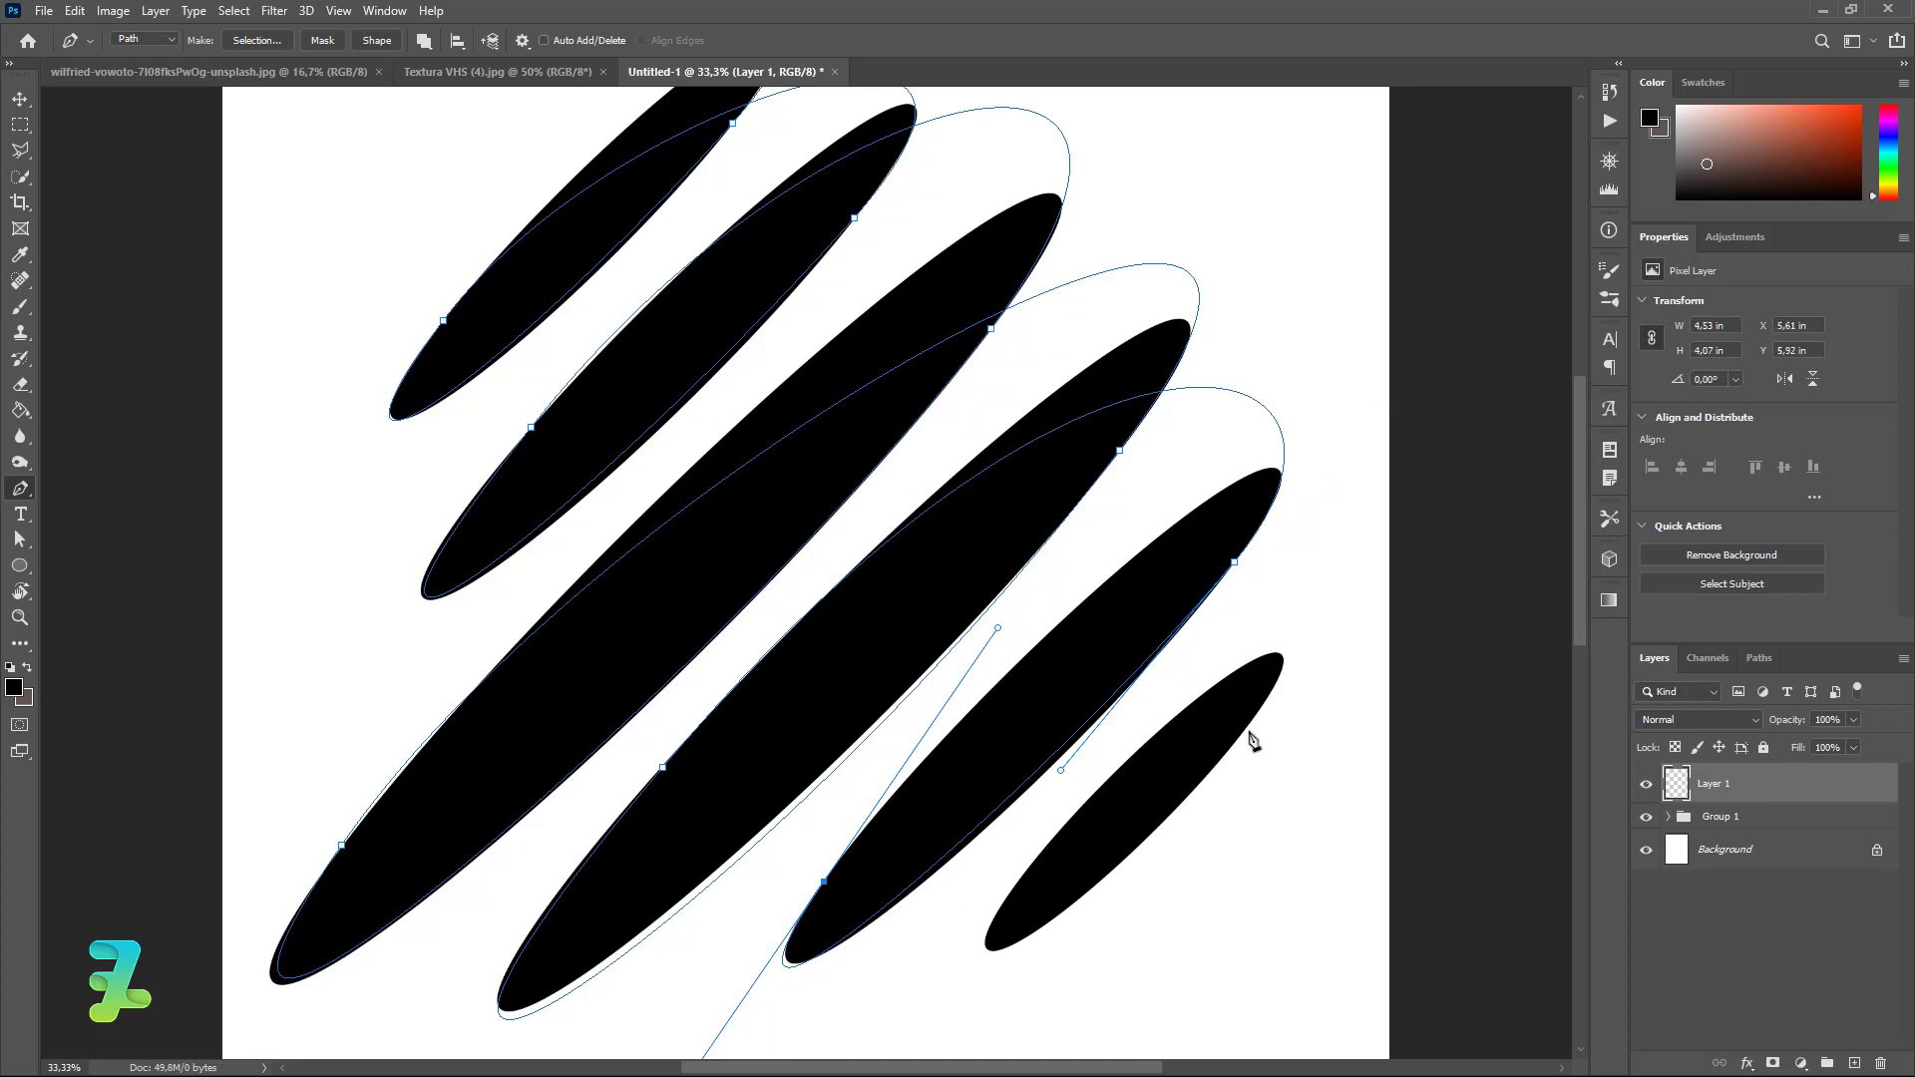
Step: Curve the path over the smallest ellipse's tip and sweep a final long curve to the lower right
{"action": "left_click_drag", "start_coordinate": [1245, 729], "coordinate": [1035, 1005]}
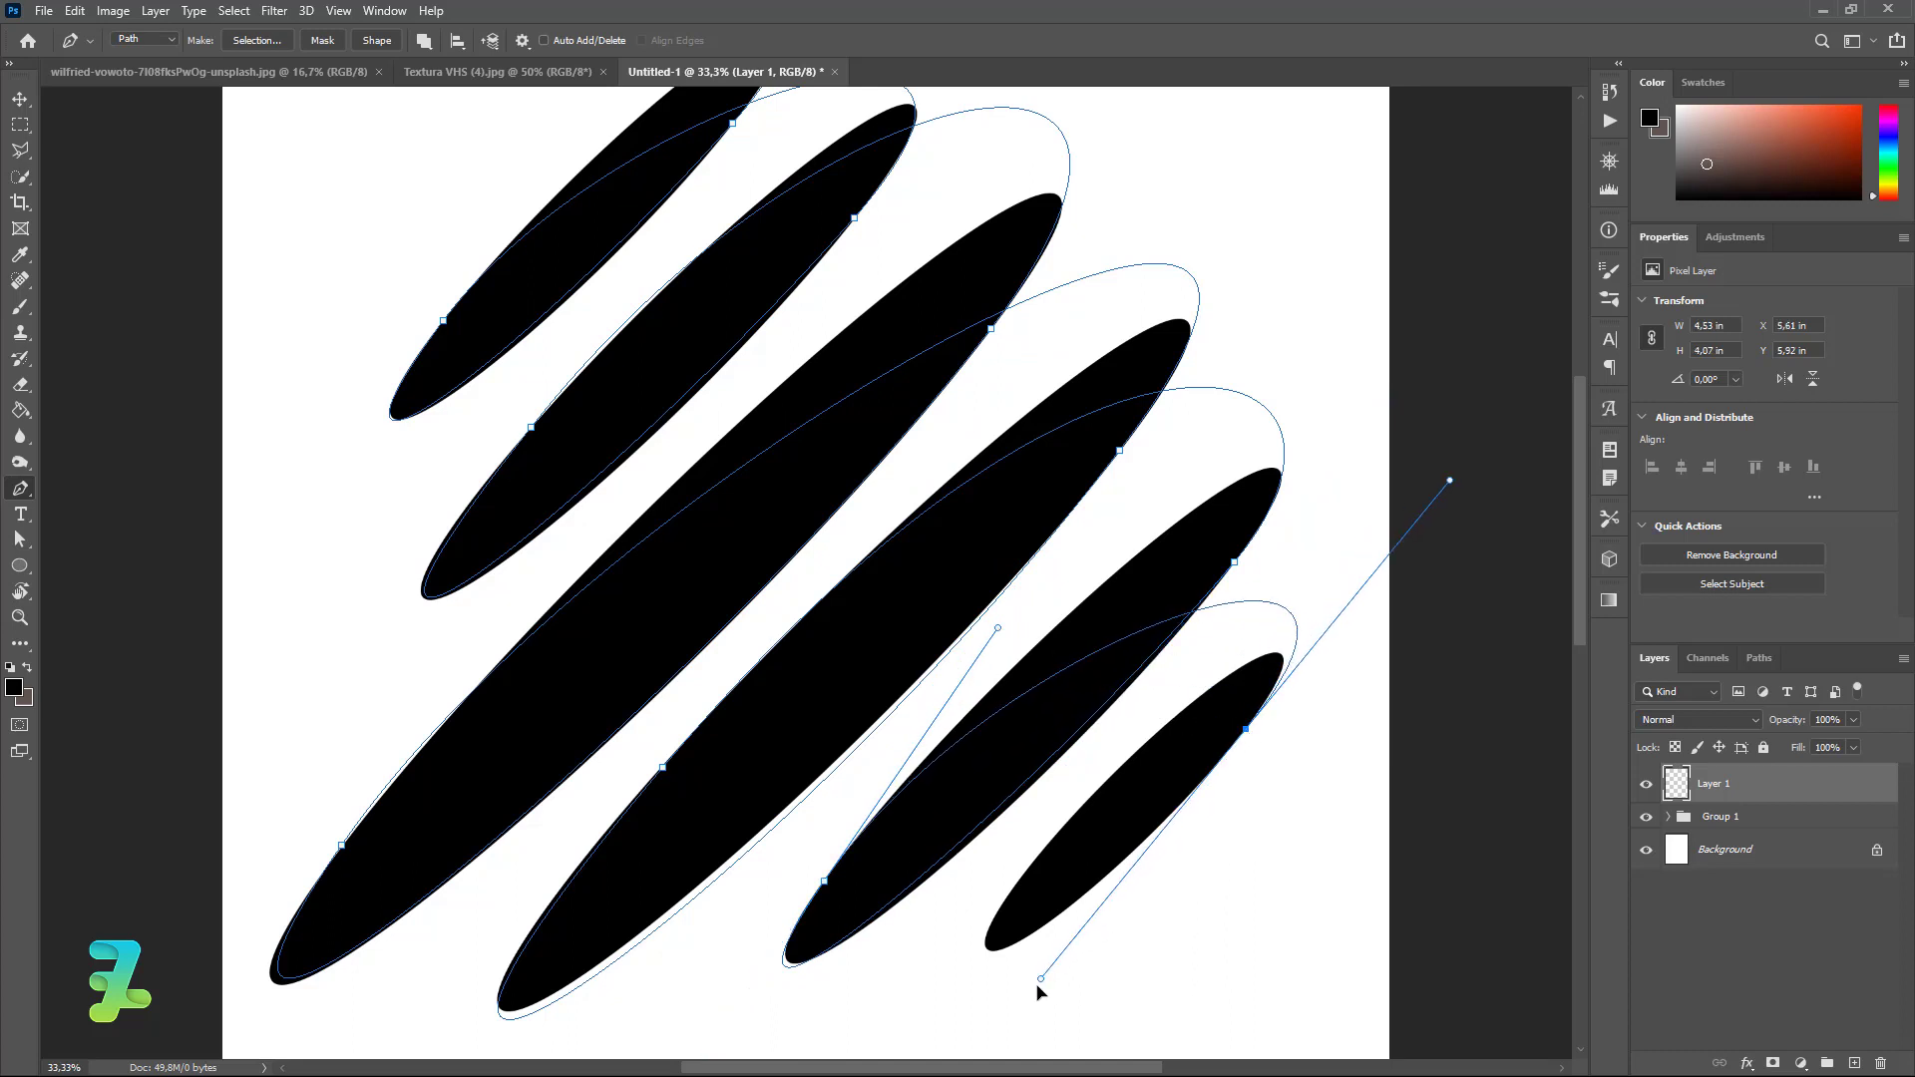
{"action": "scroll", "coordinate": [1037, 1028], "scroll_direction": "down", "scroll_amount": 3}
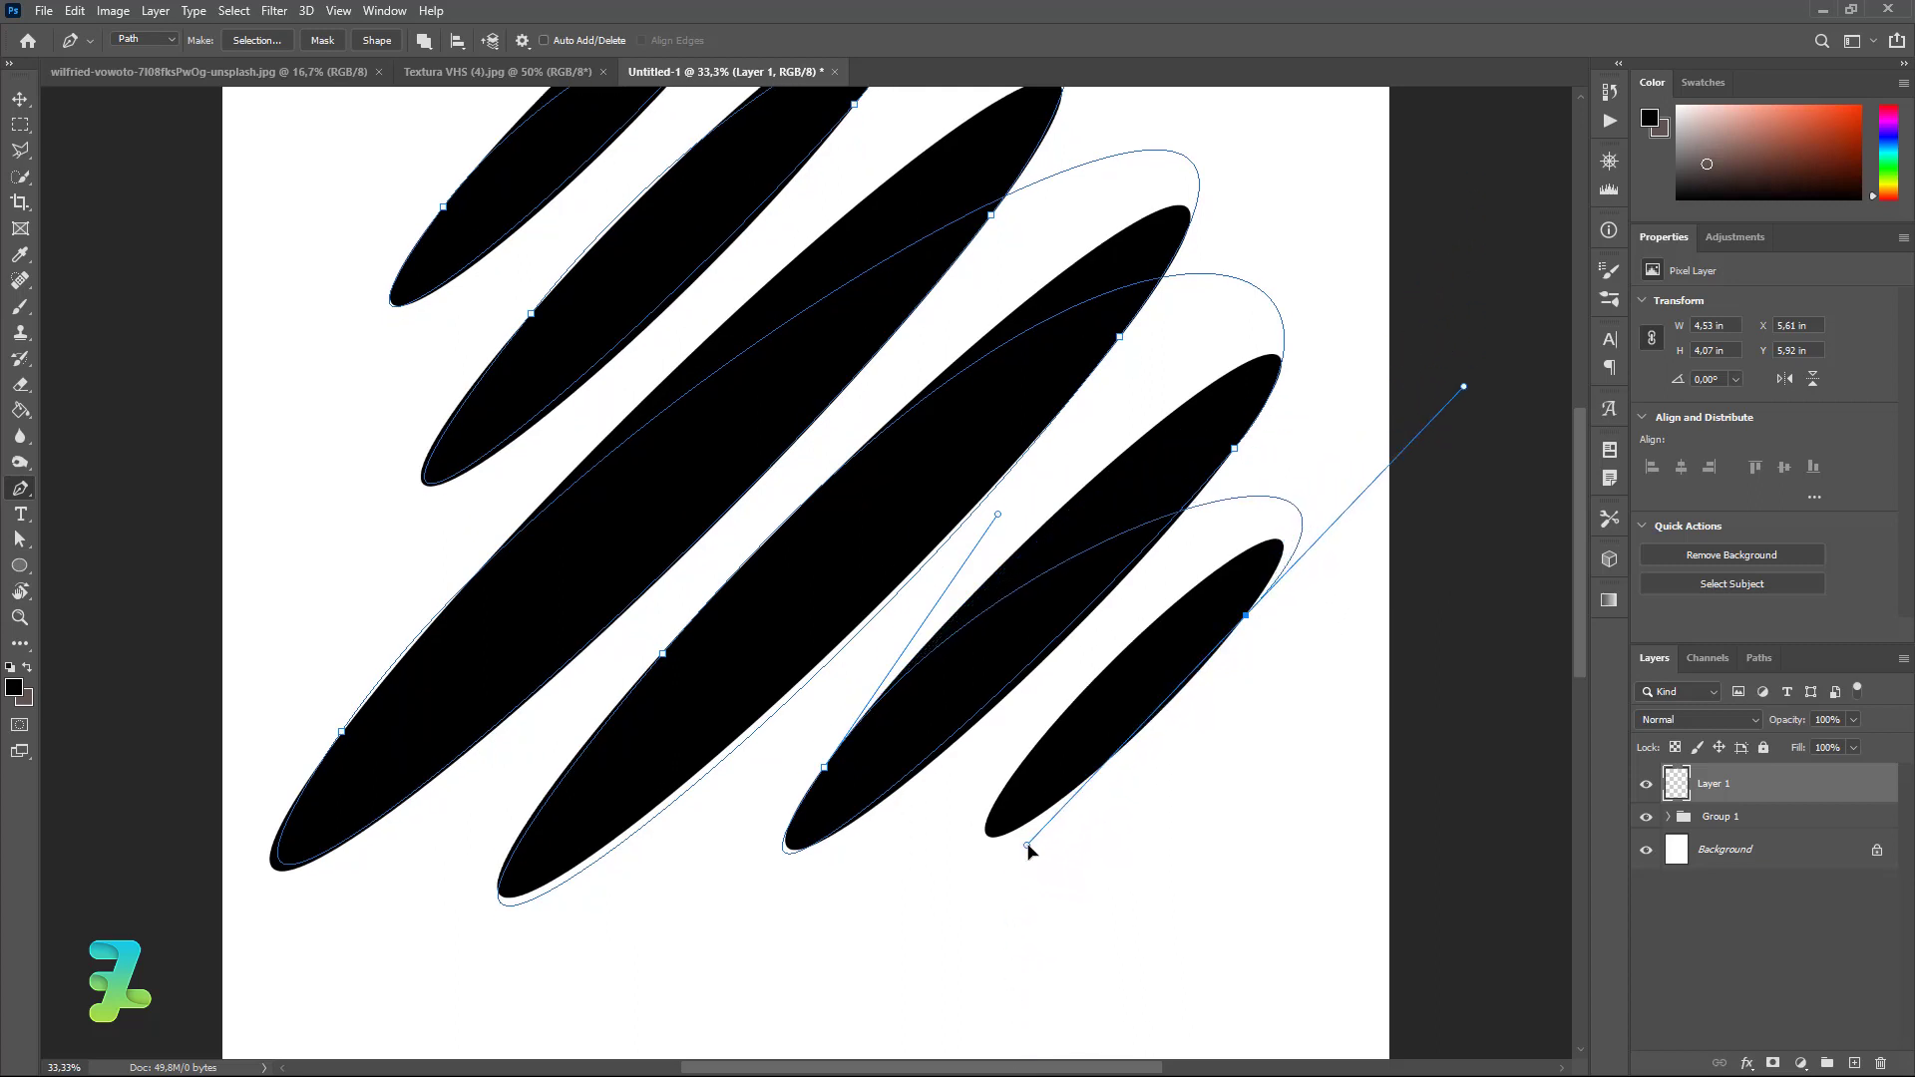
{"action": "mouse_move", "coordinate": [1035, 1006]}
{"action": "left_mouse_down"}
{"action": "mouse_move", "coordinate": [1060, 821]}
{"action": "mouse_move", "coordinate": [1094, 825]}
{"action": "left_mouse_up"}
{"action": "key", "text": "ctrl+z"}
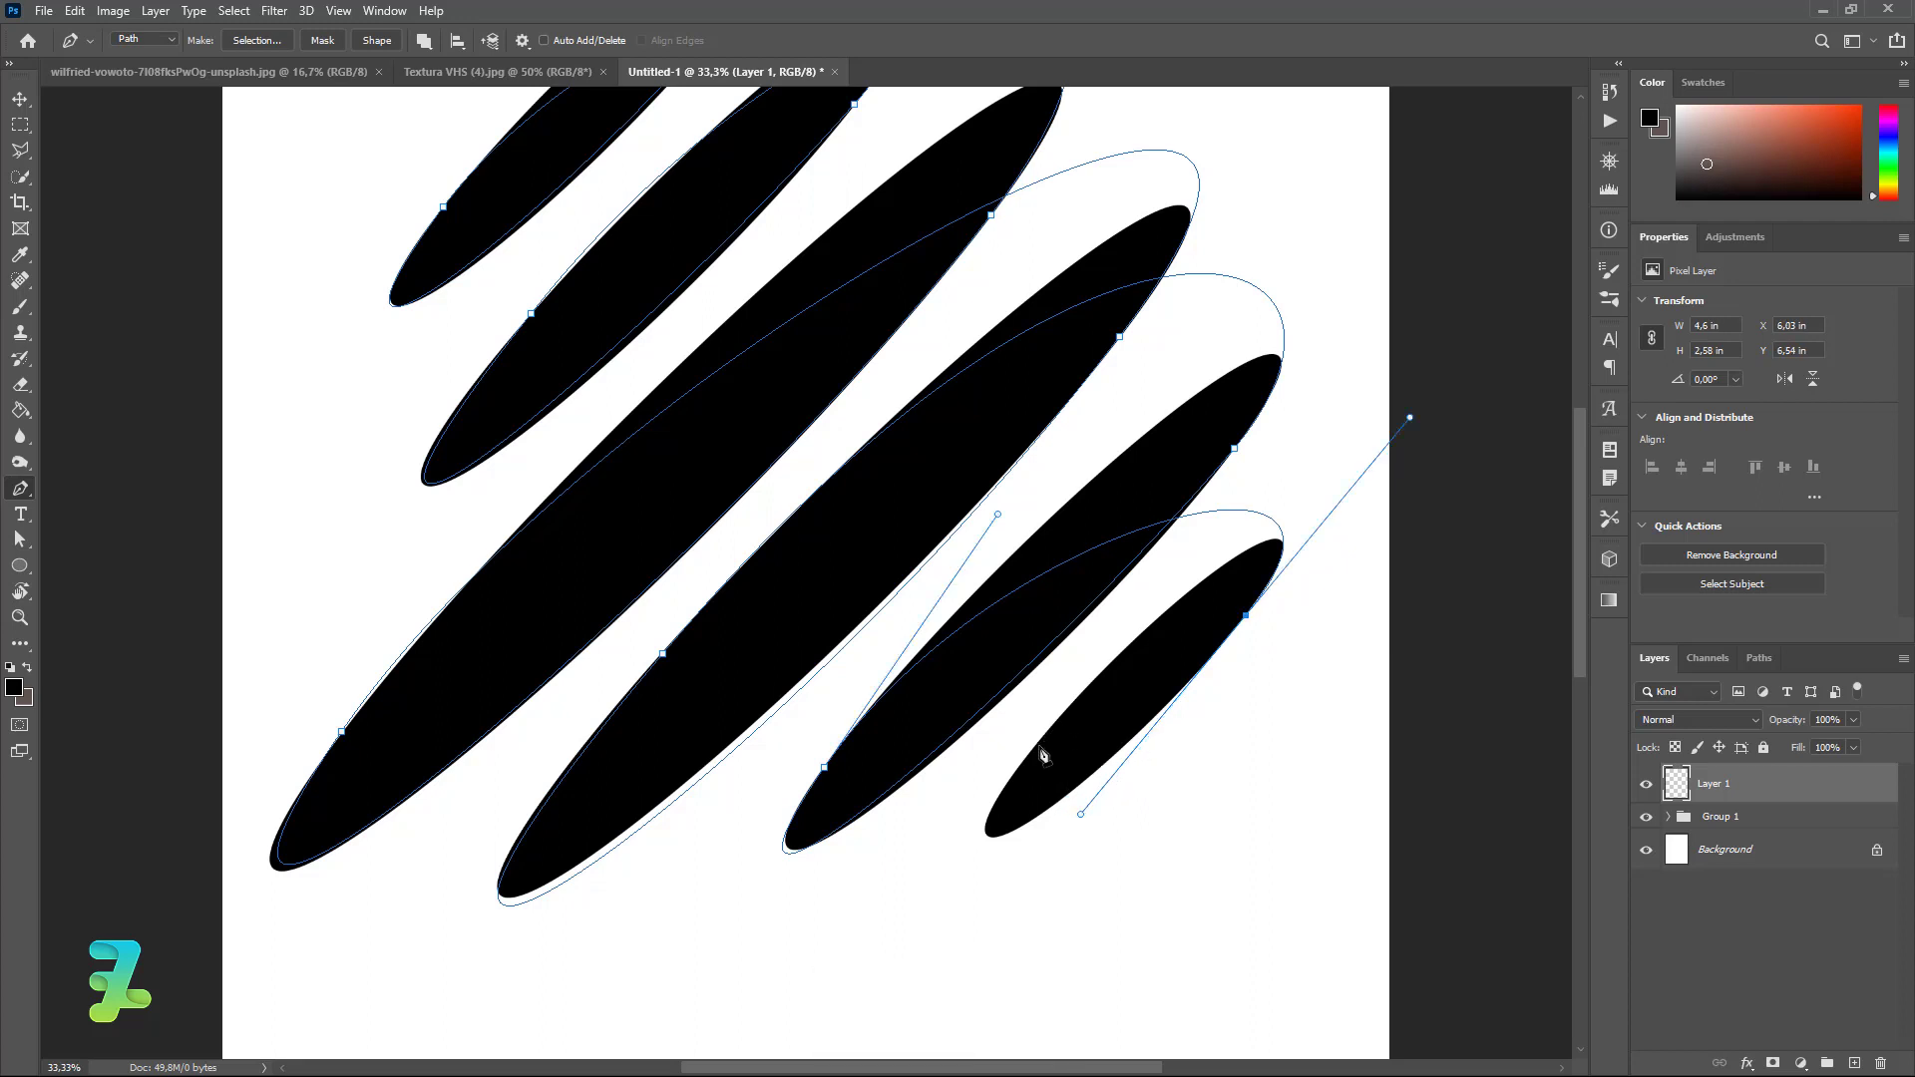
{"action": "left_click_drag", "start_coordinate": [1021, 766], "coordinate": [1134, 623]}
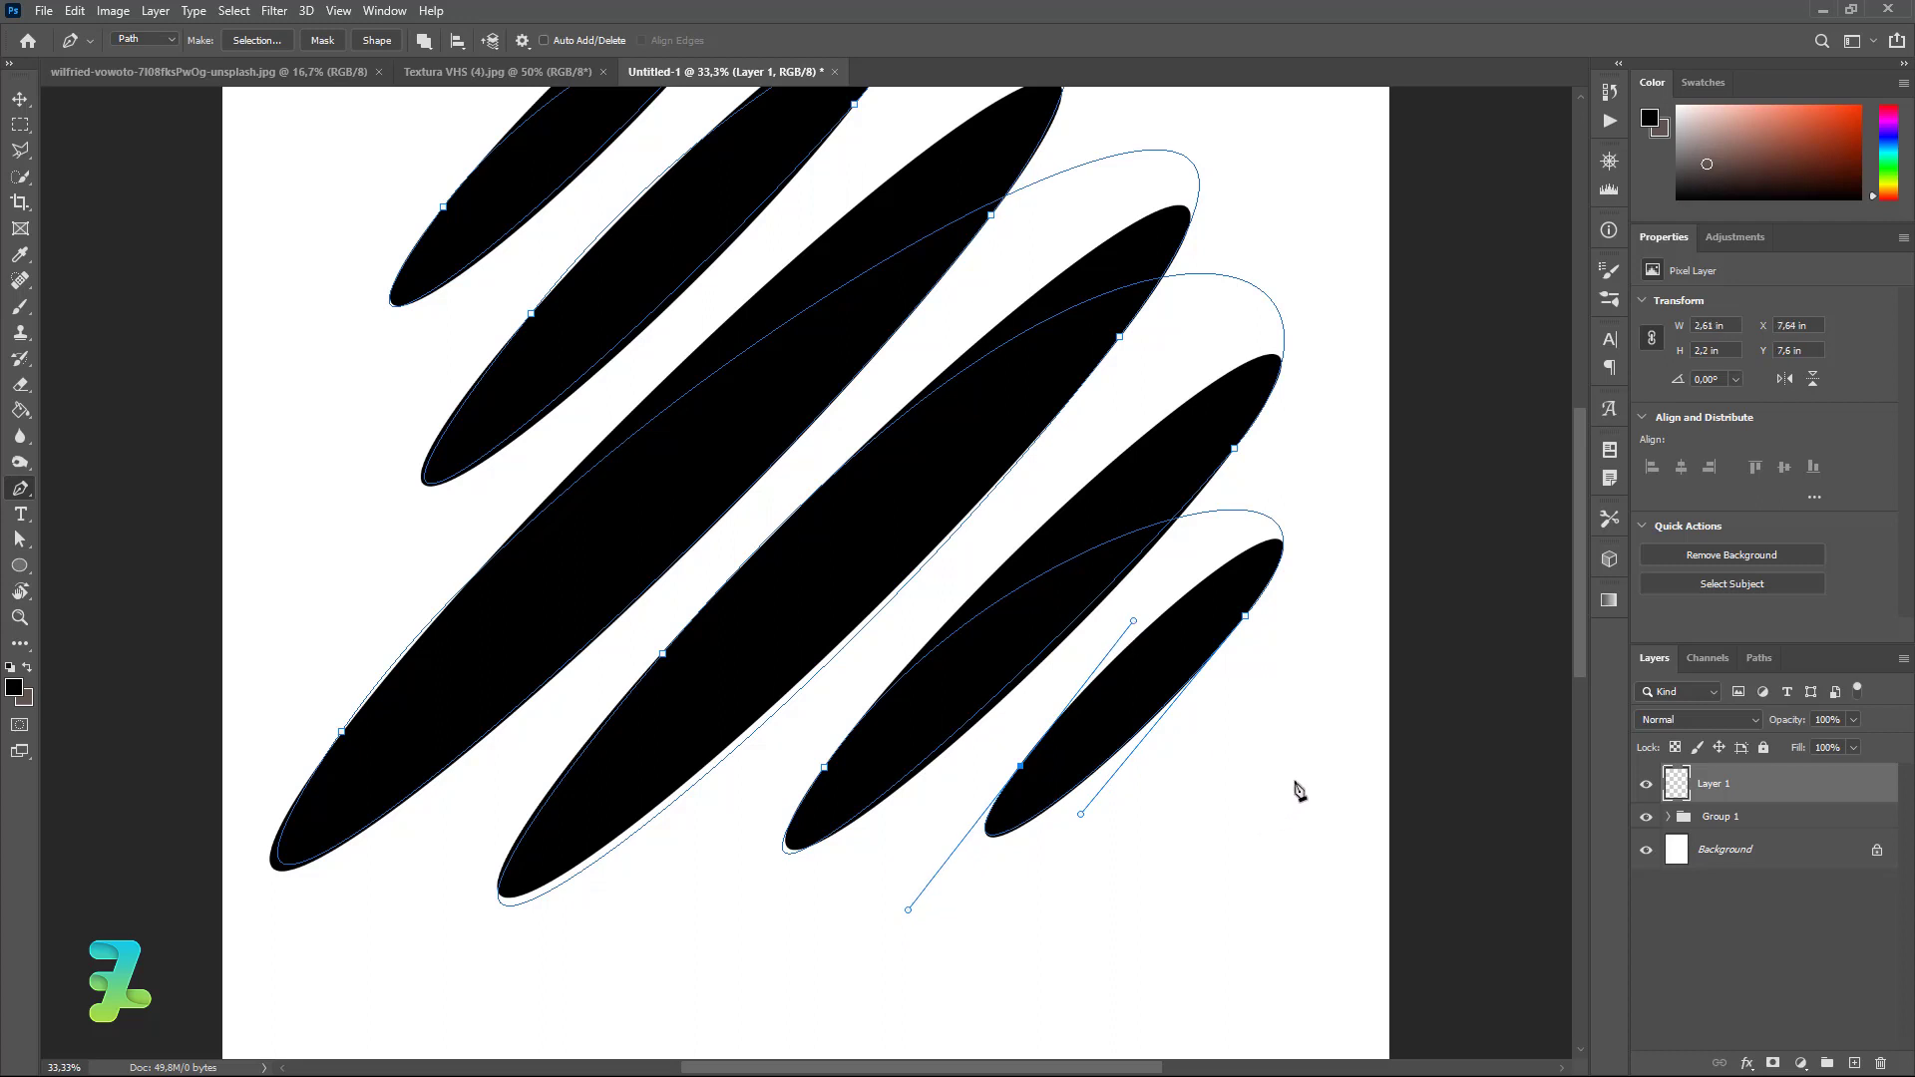
{"action": "left_click_drag", "start_coordinate": [1299, 791], "coordinate": [1214, 988]}
{"action": "scroll", "coordinate": [1236, 947], "scroll_direction": "down", "scroll_amount": 3}
{"action": "scroll", "coordinate": [1006, 347], "scroll_direction": "up", "scroll_amount": 1}
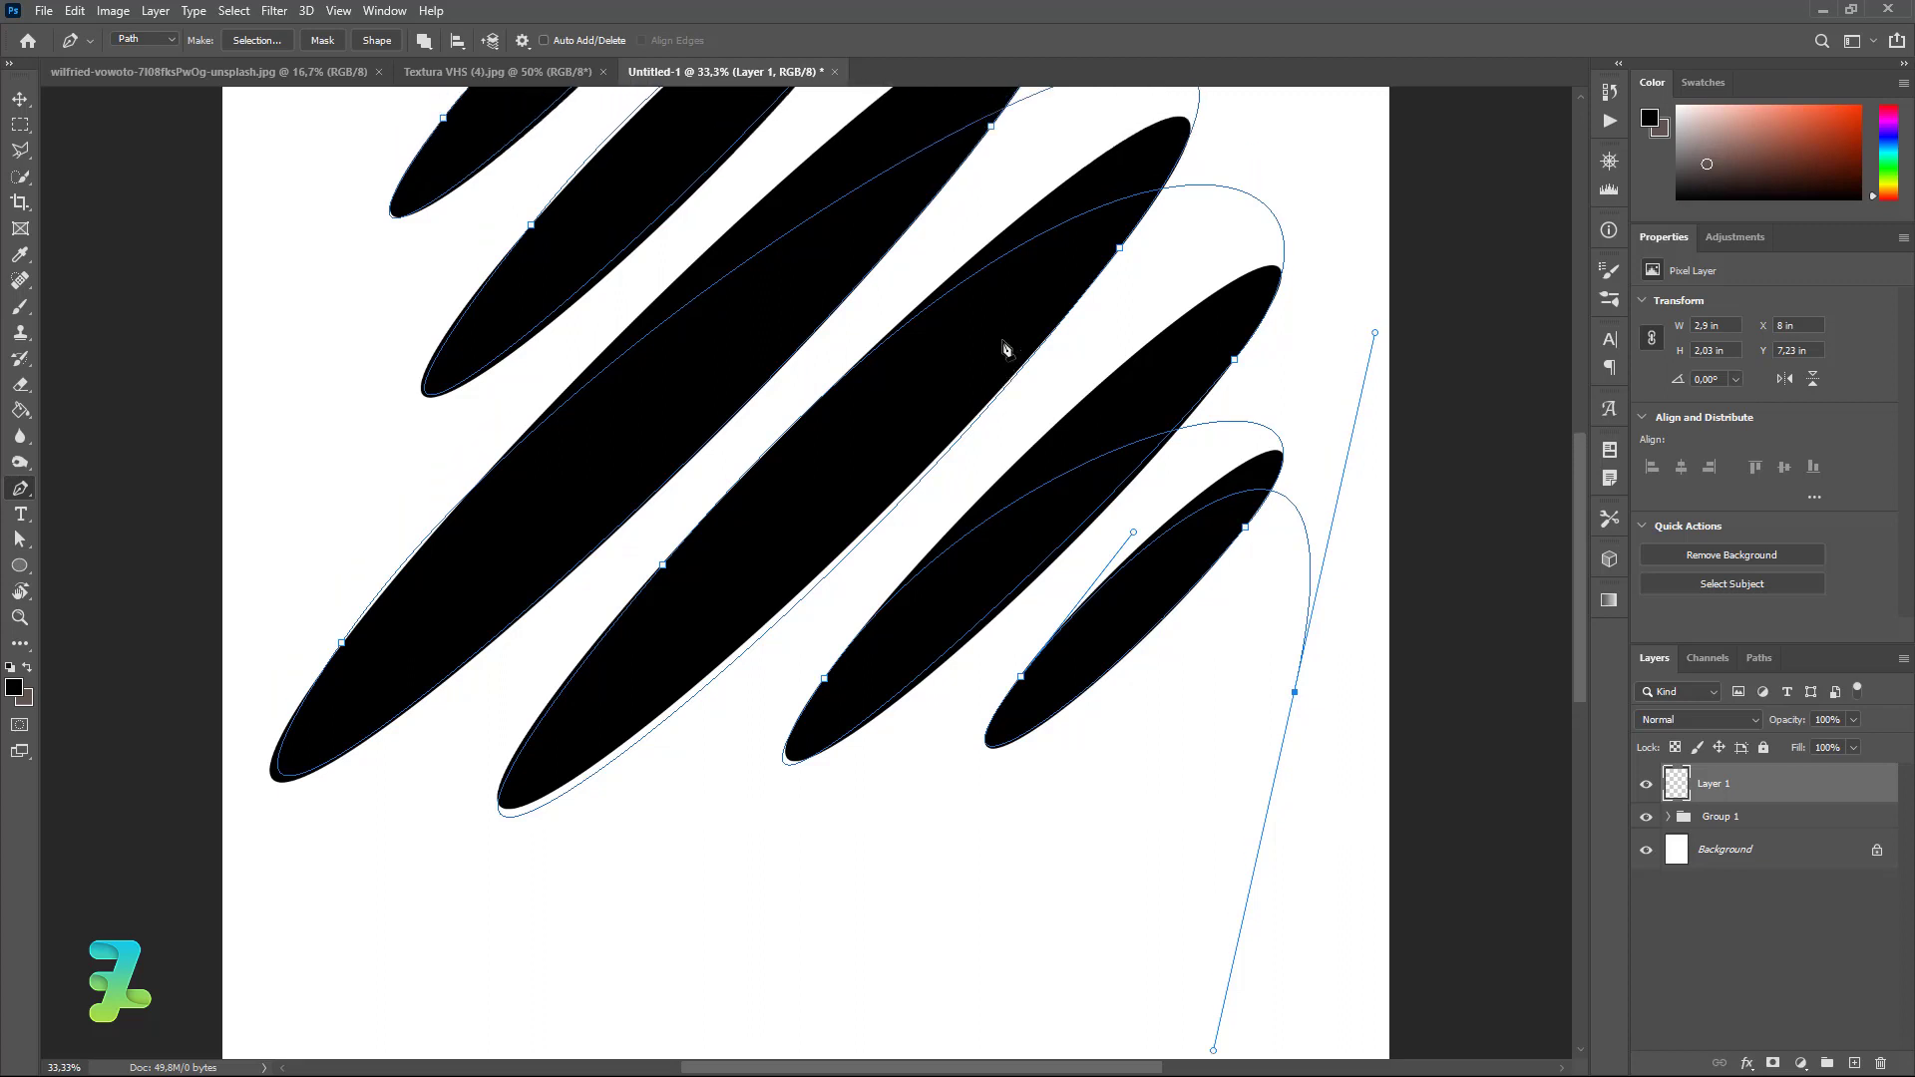
{"action": "scroll", "coordinate": [1006, 347], "scroll_direction": "up", "scroll_amount": 3}
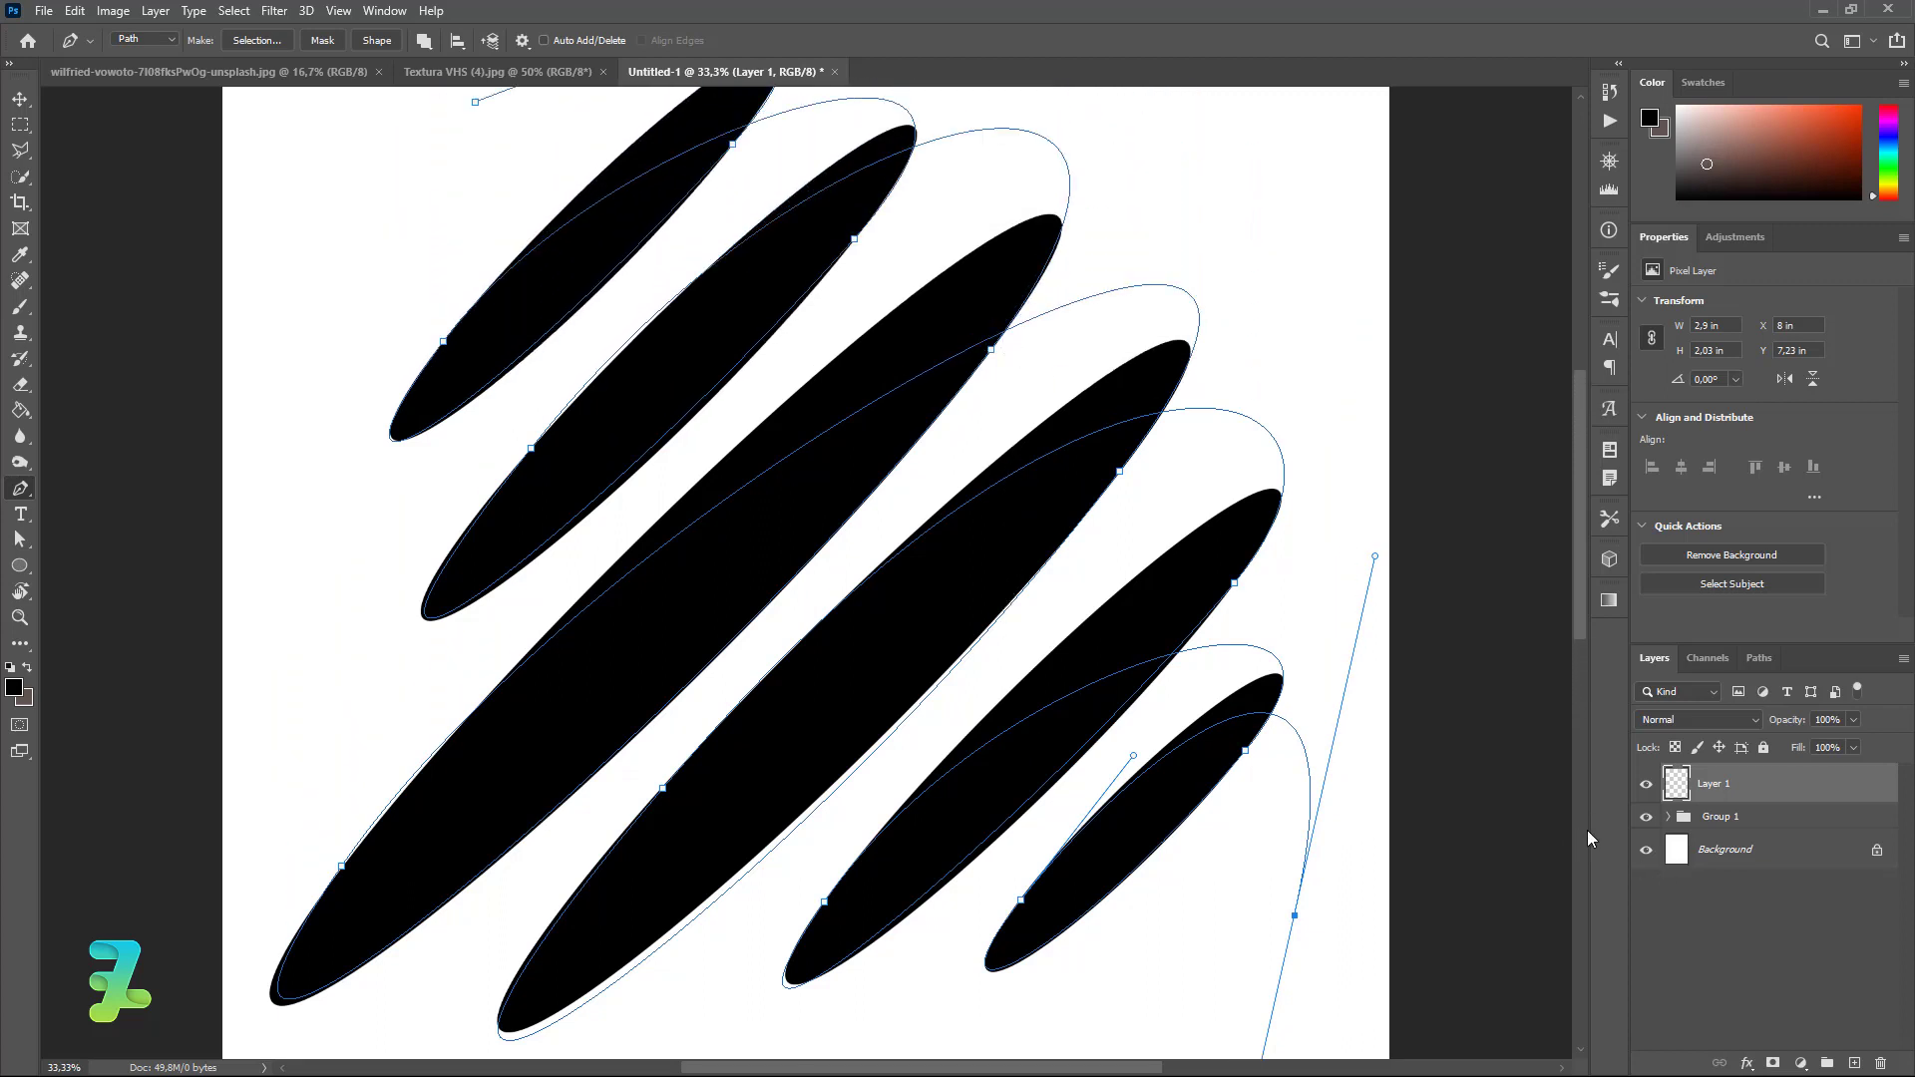
Step: Hide Group 1 and set up the Brush size with an undone test stroke
{"action": "left_click", "coordinate": [1646, 817]}
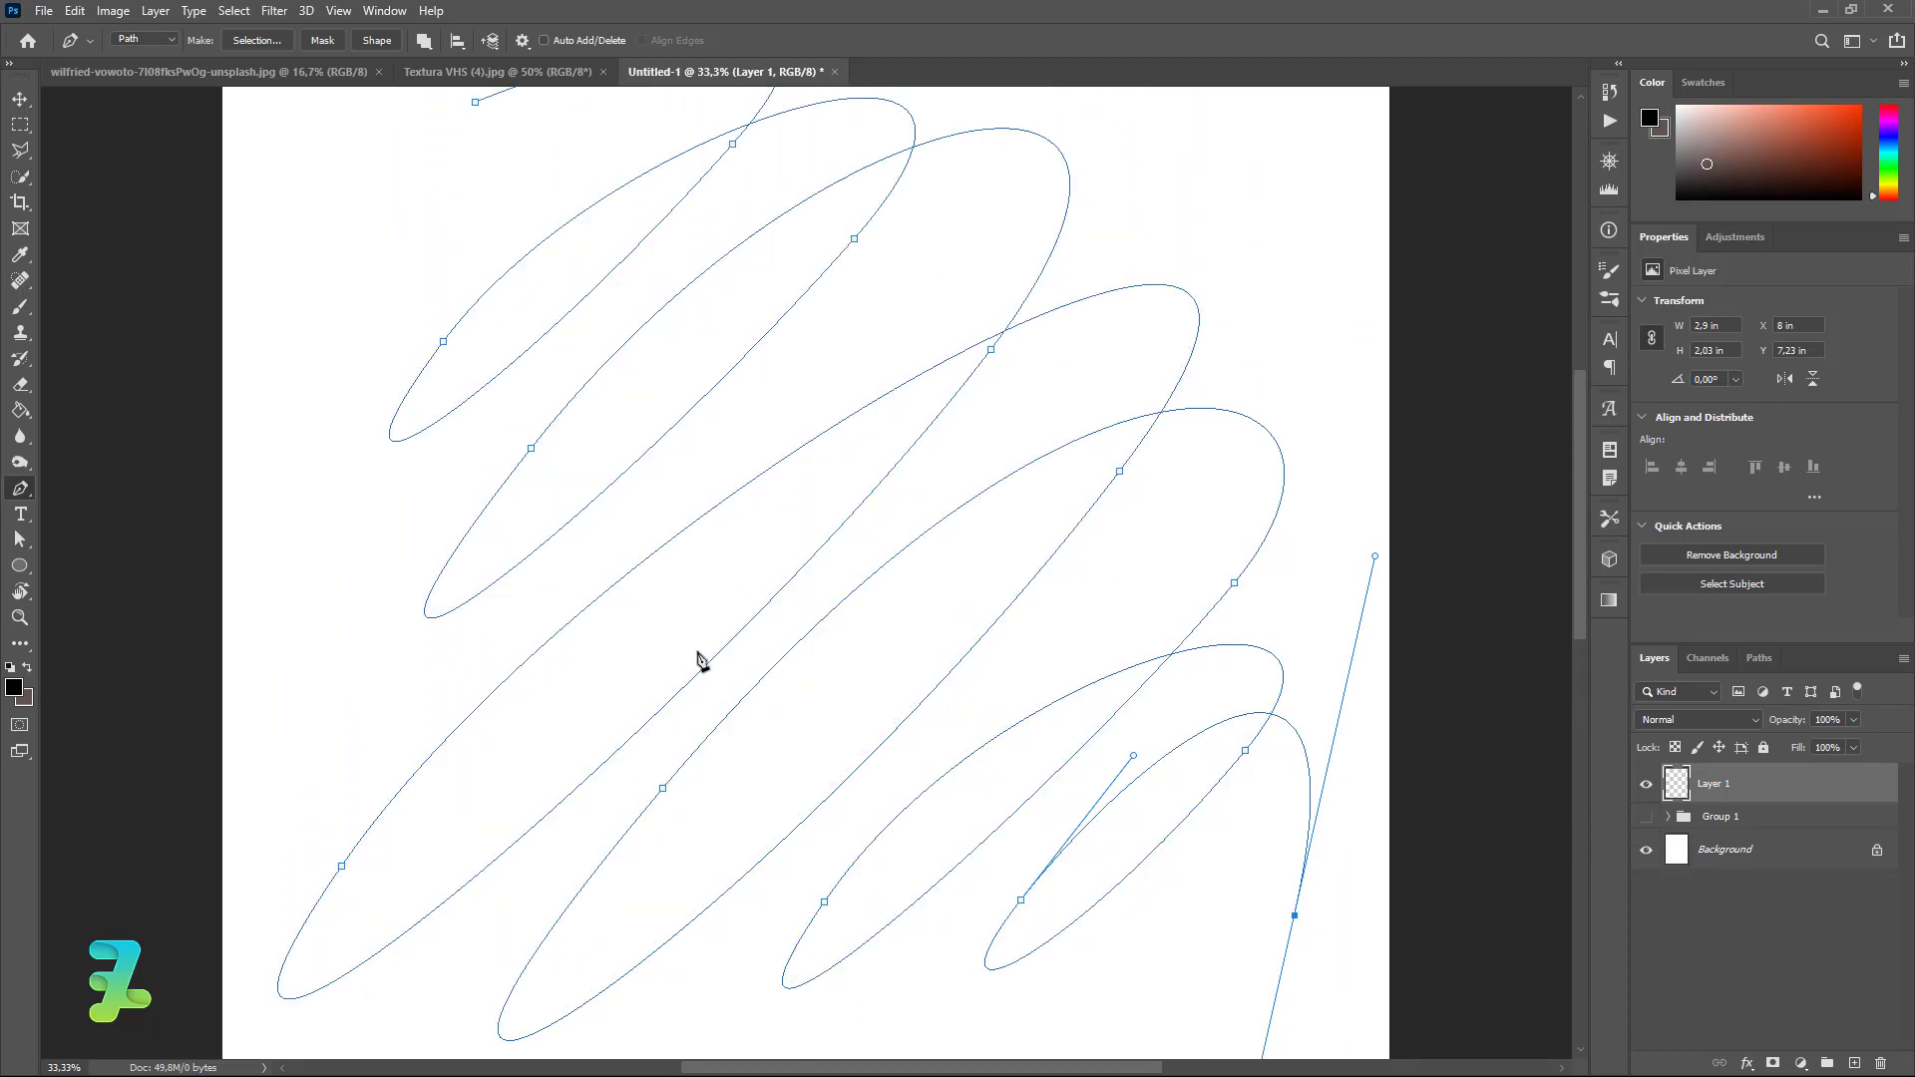
{"action": "left_click", "coordinate": [20, 306]}
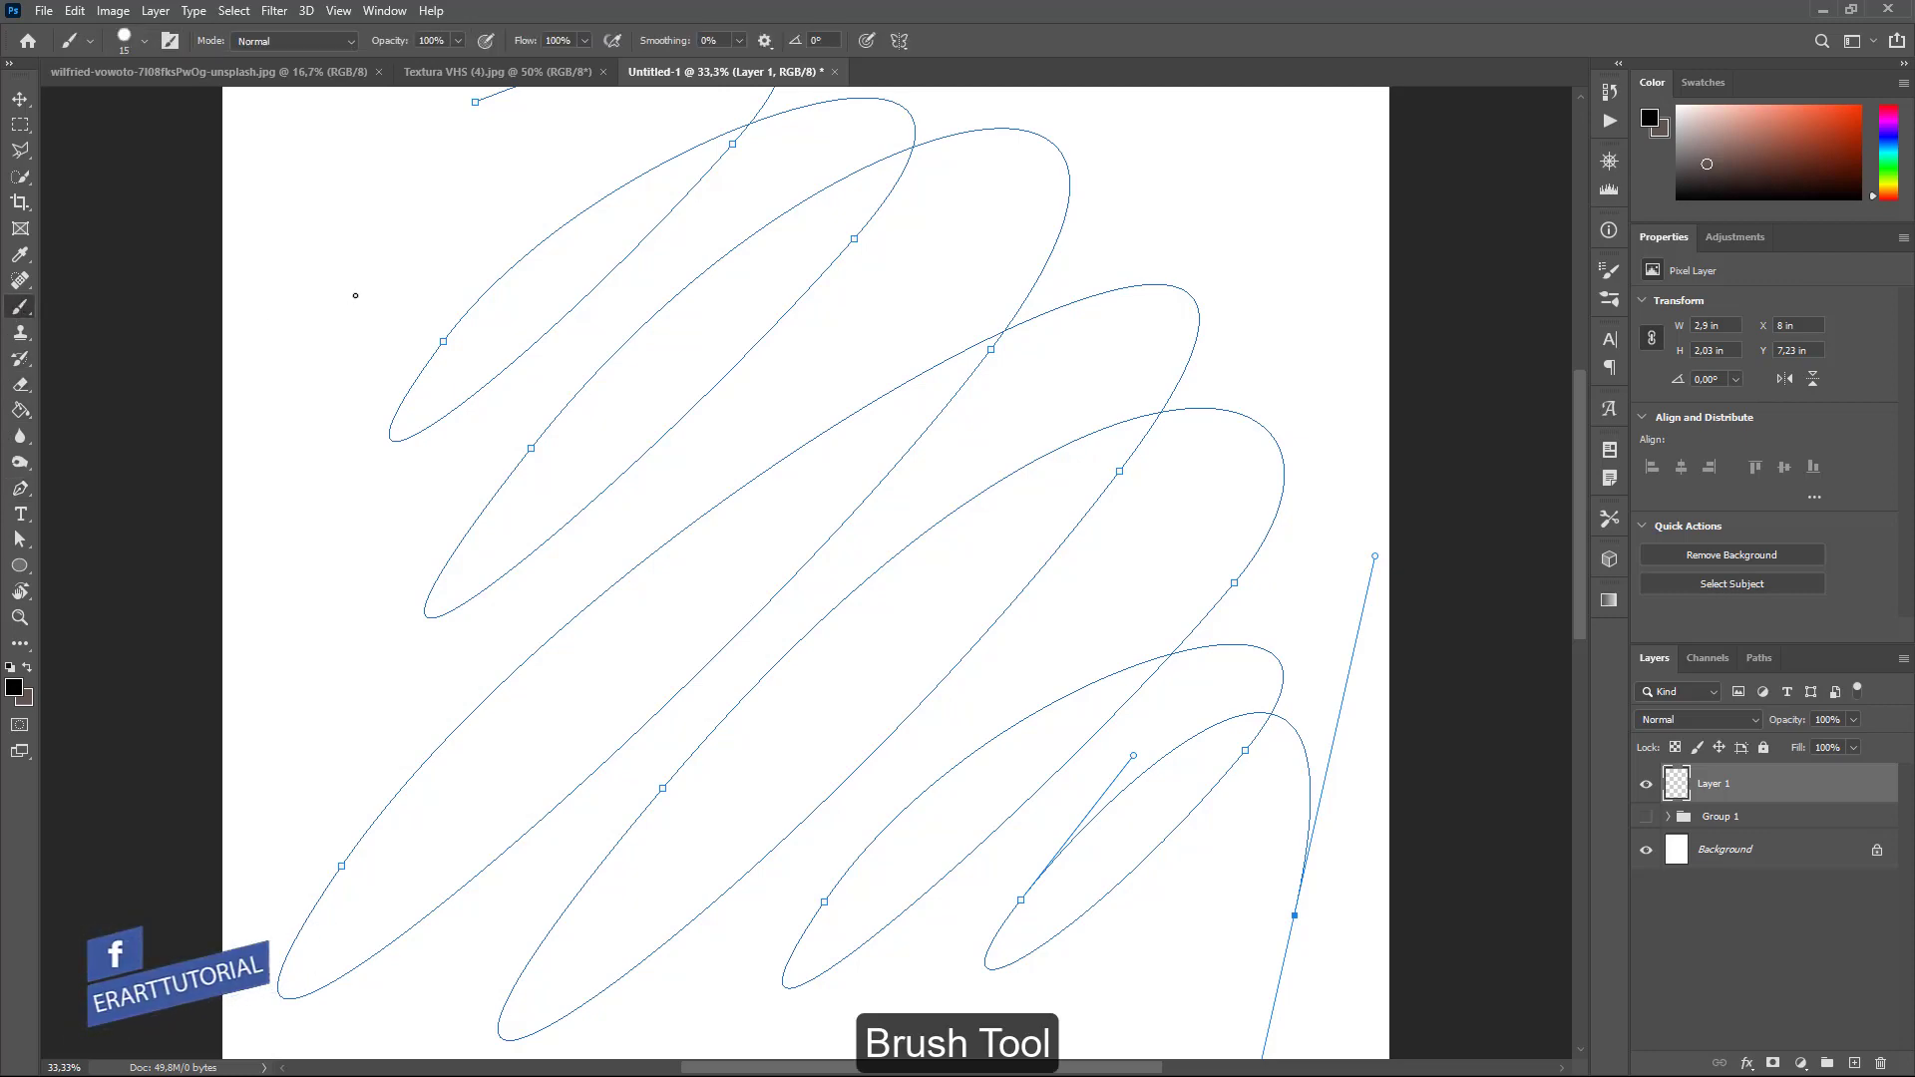
{"action": "left_click_drag", "start_coordinate": [363, 251], "coordinate": [333, 336]}
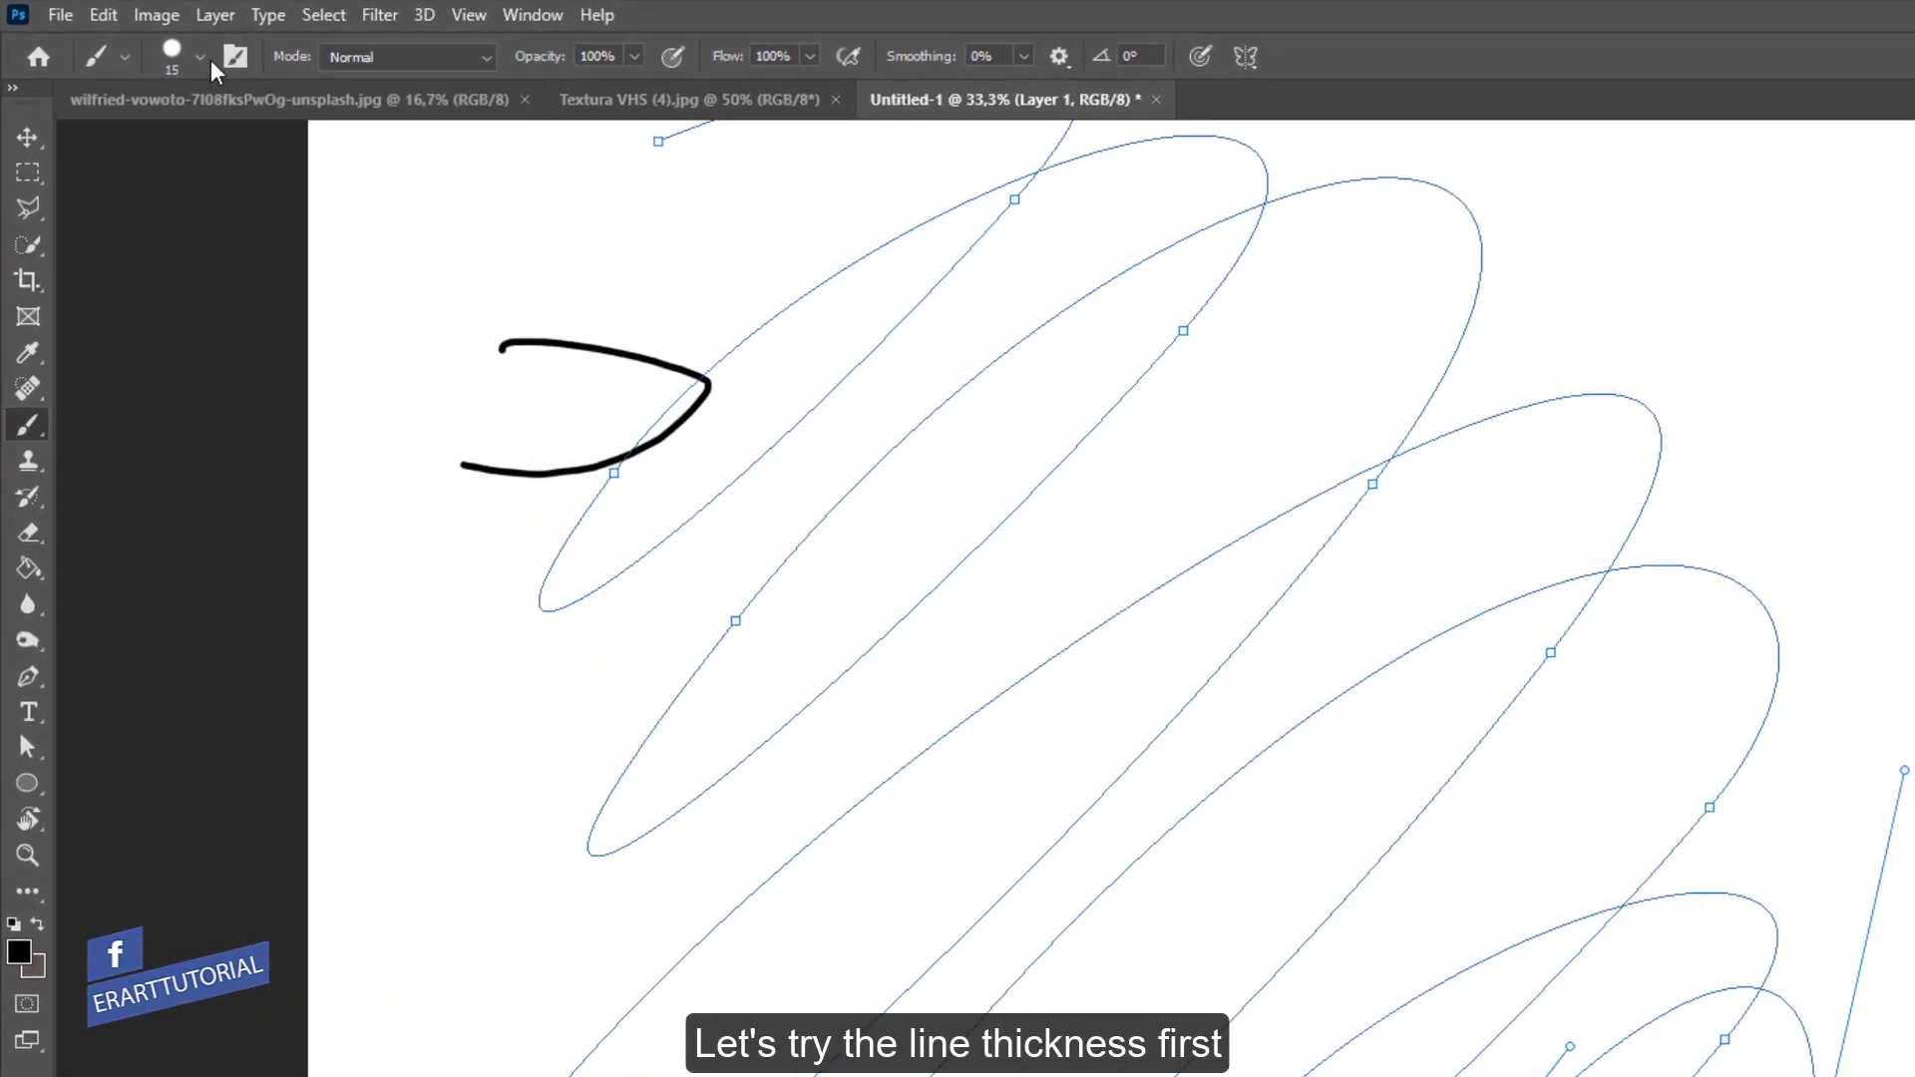
{"action": "left_click", "coordinate": [212, 62]}
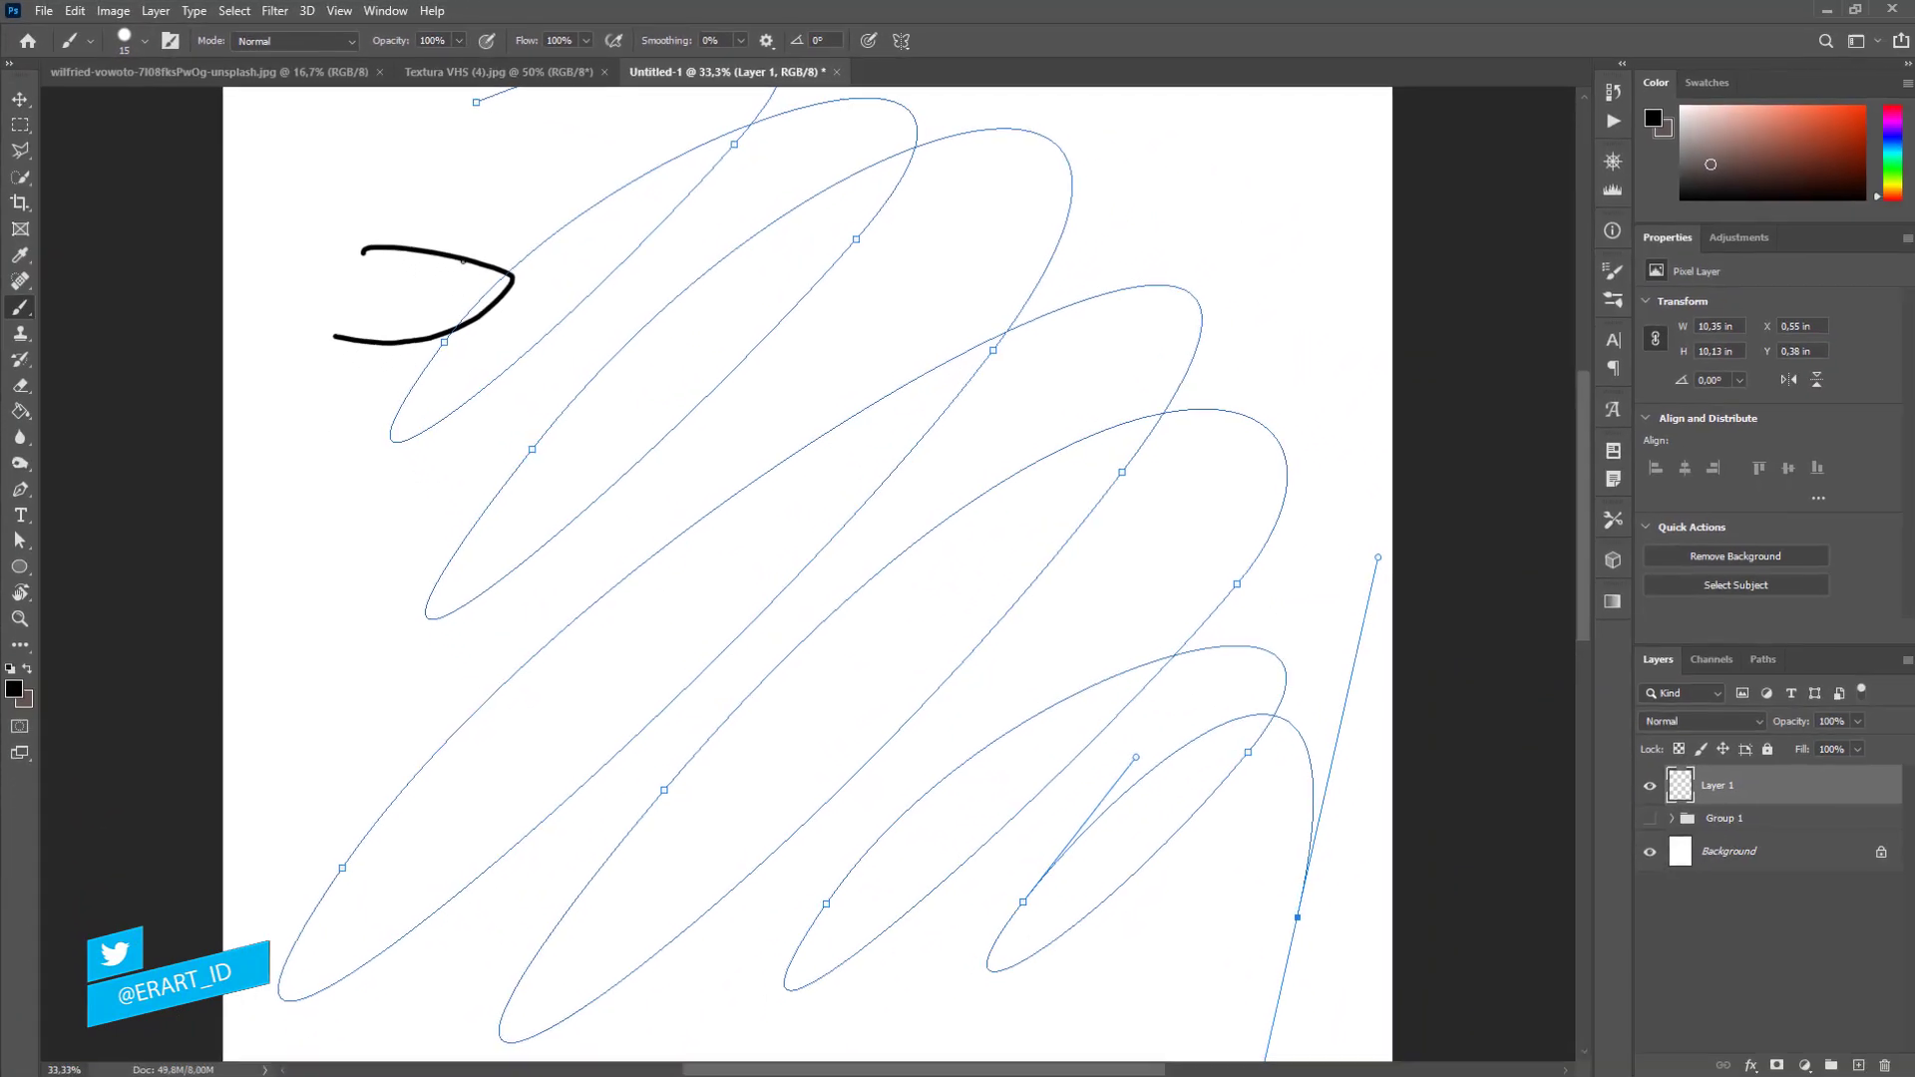
{"action": "key", "text": "ctrl+z"}
Step: Stroke the scribble path with a black (#000000) Brush via Stroke Path
{"action": "left_click", "coordinate": [14, 687]}
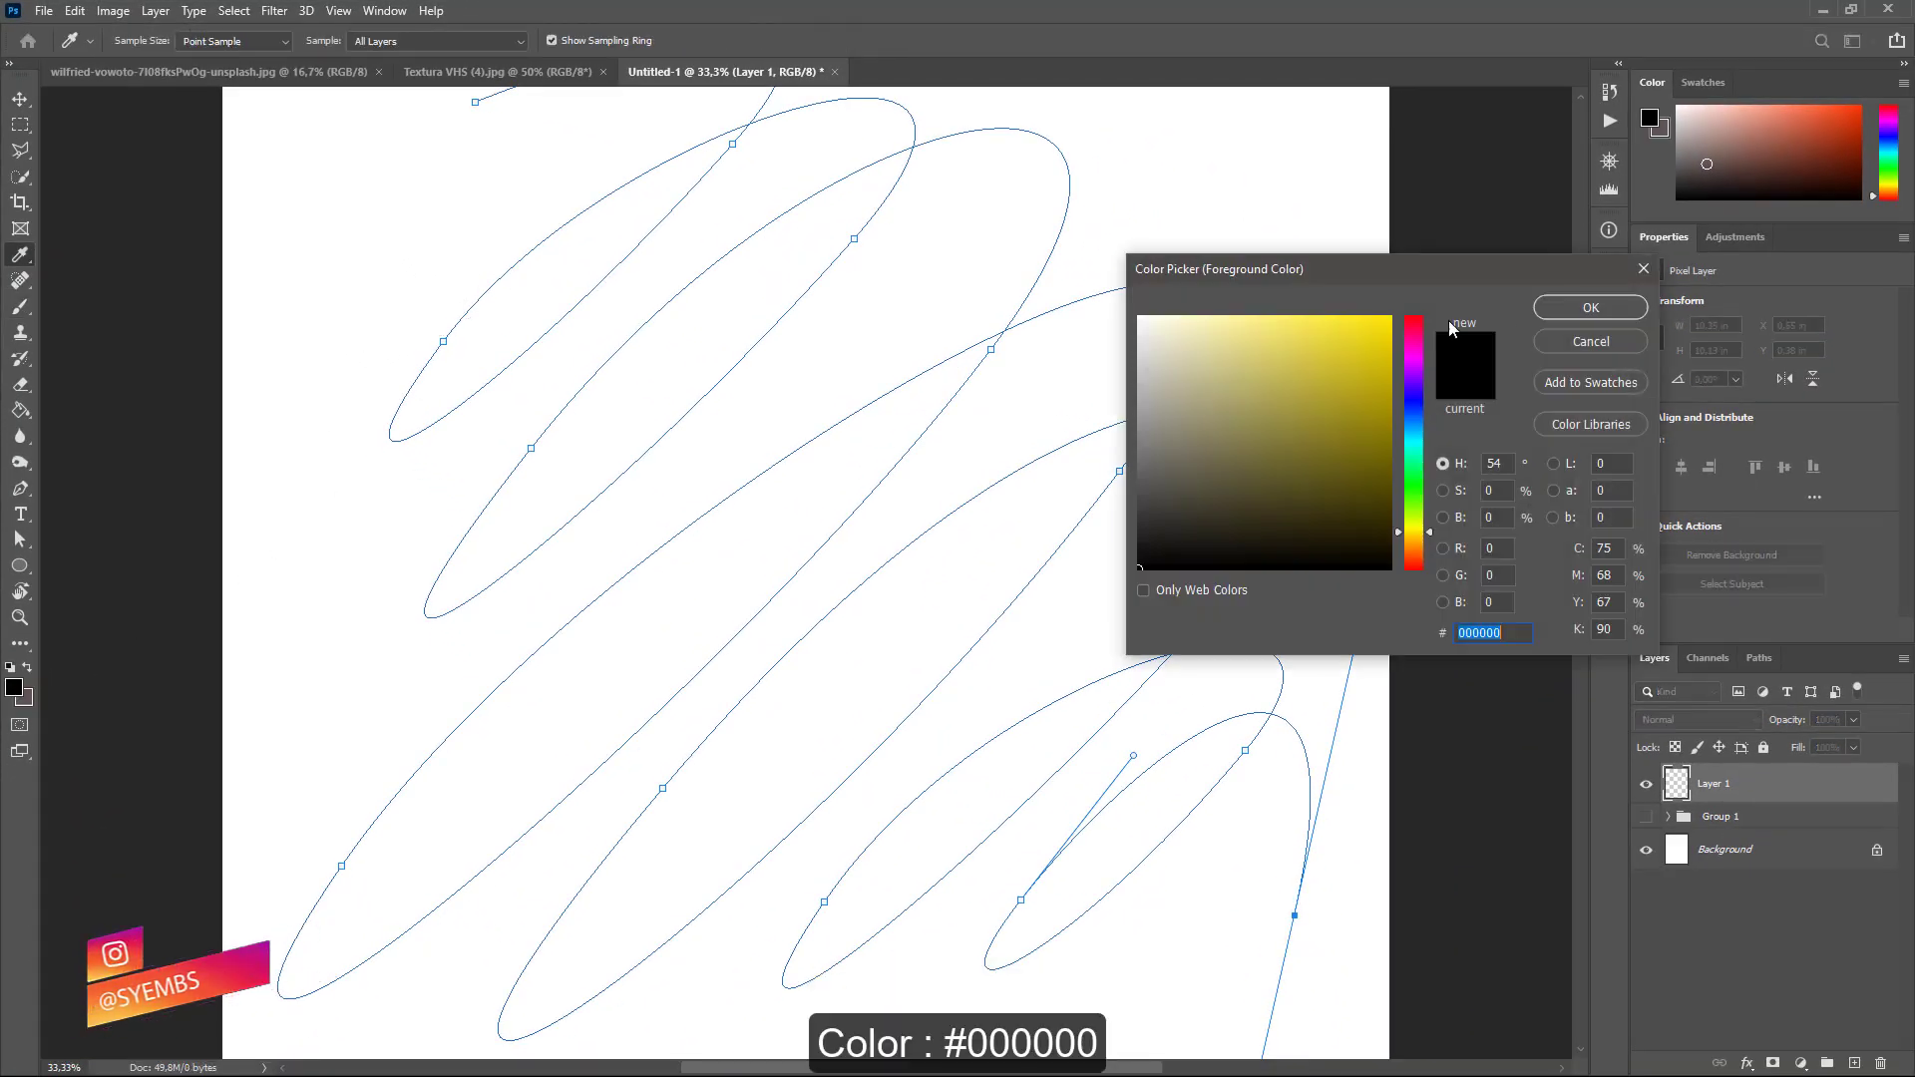
{"action": "left_click", "coordinate": [1618, 306]}
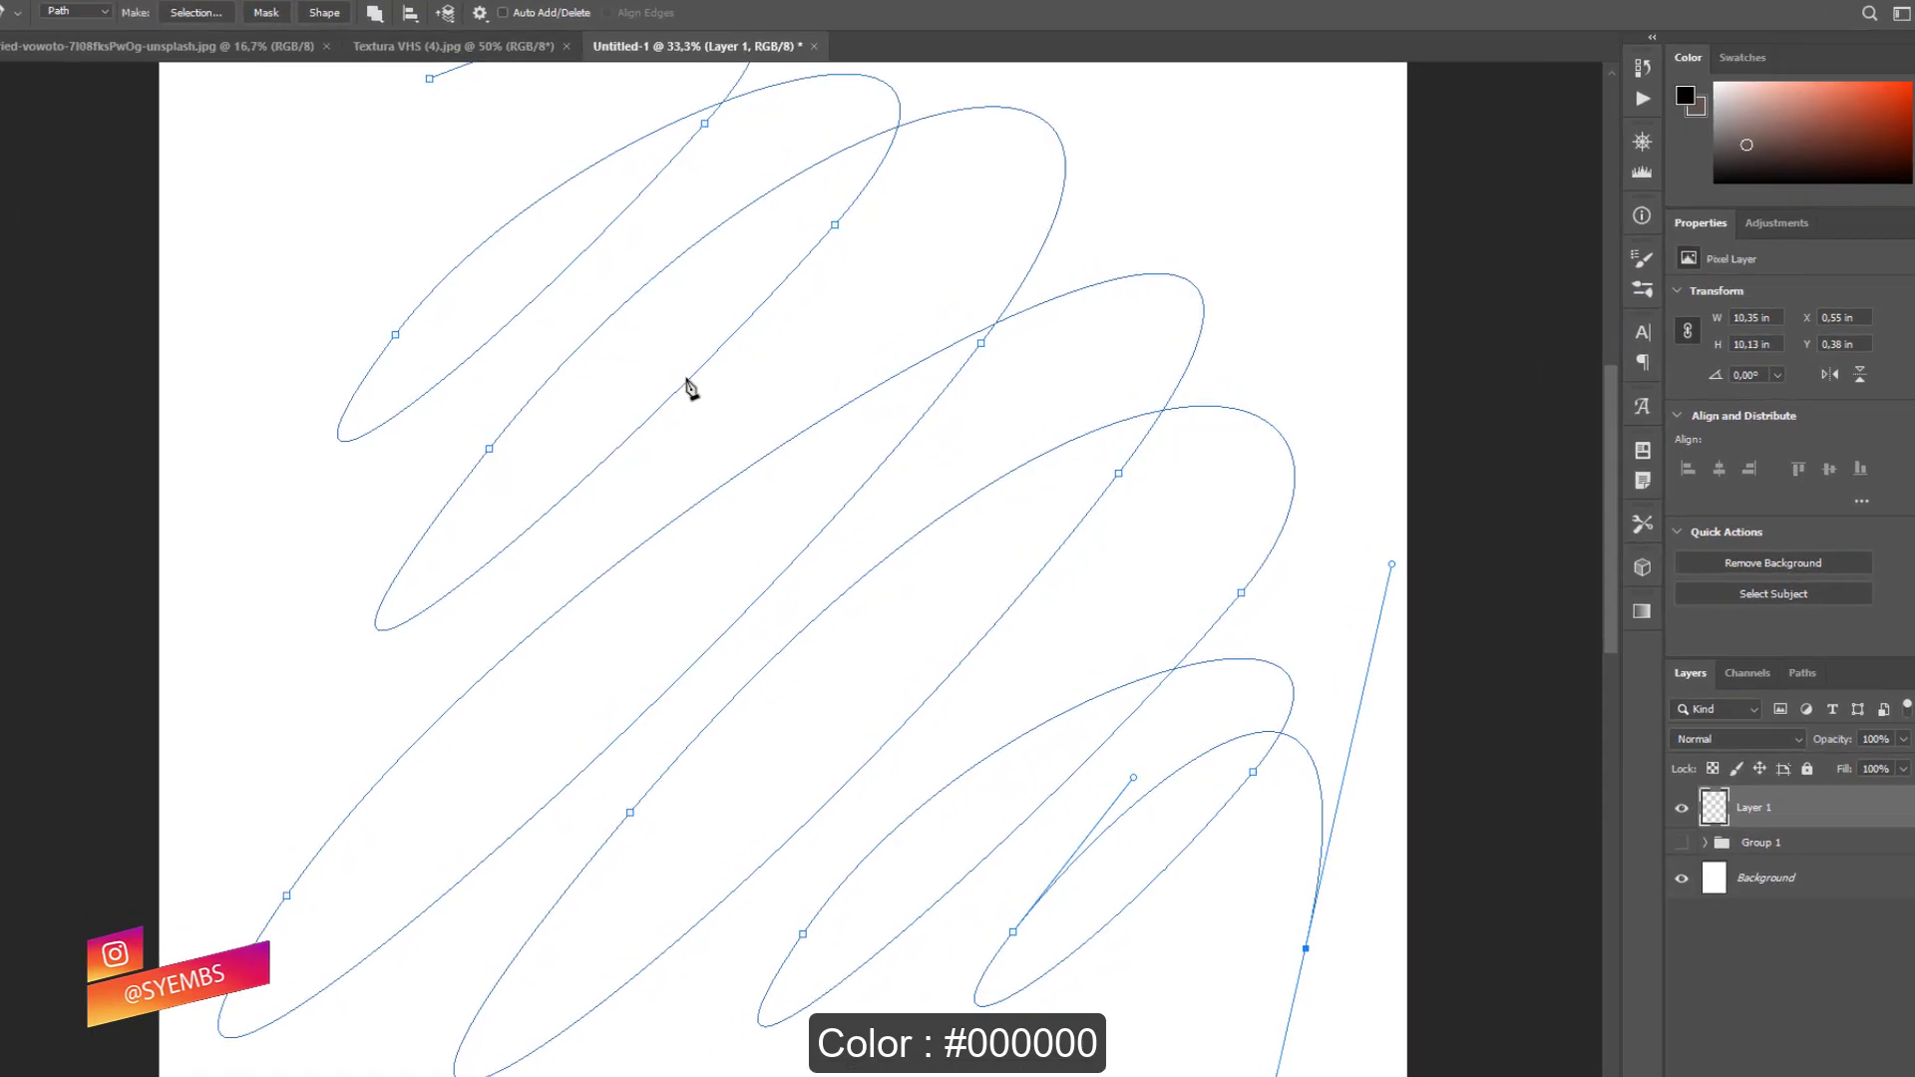
{"action": "right_click", "coordinate": [728, 374]}
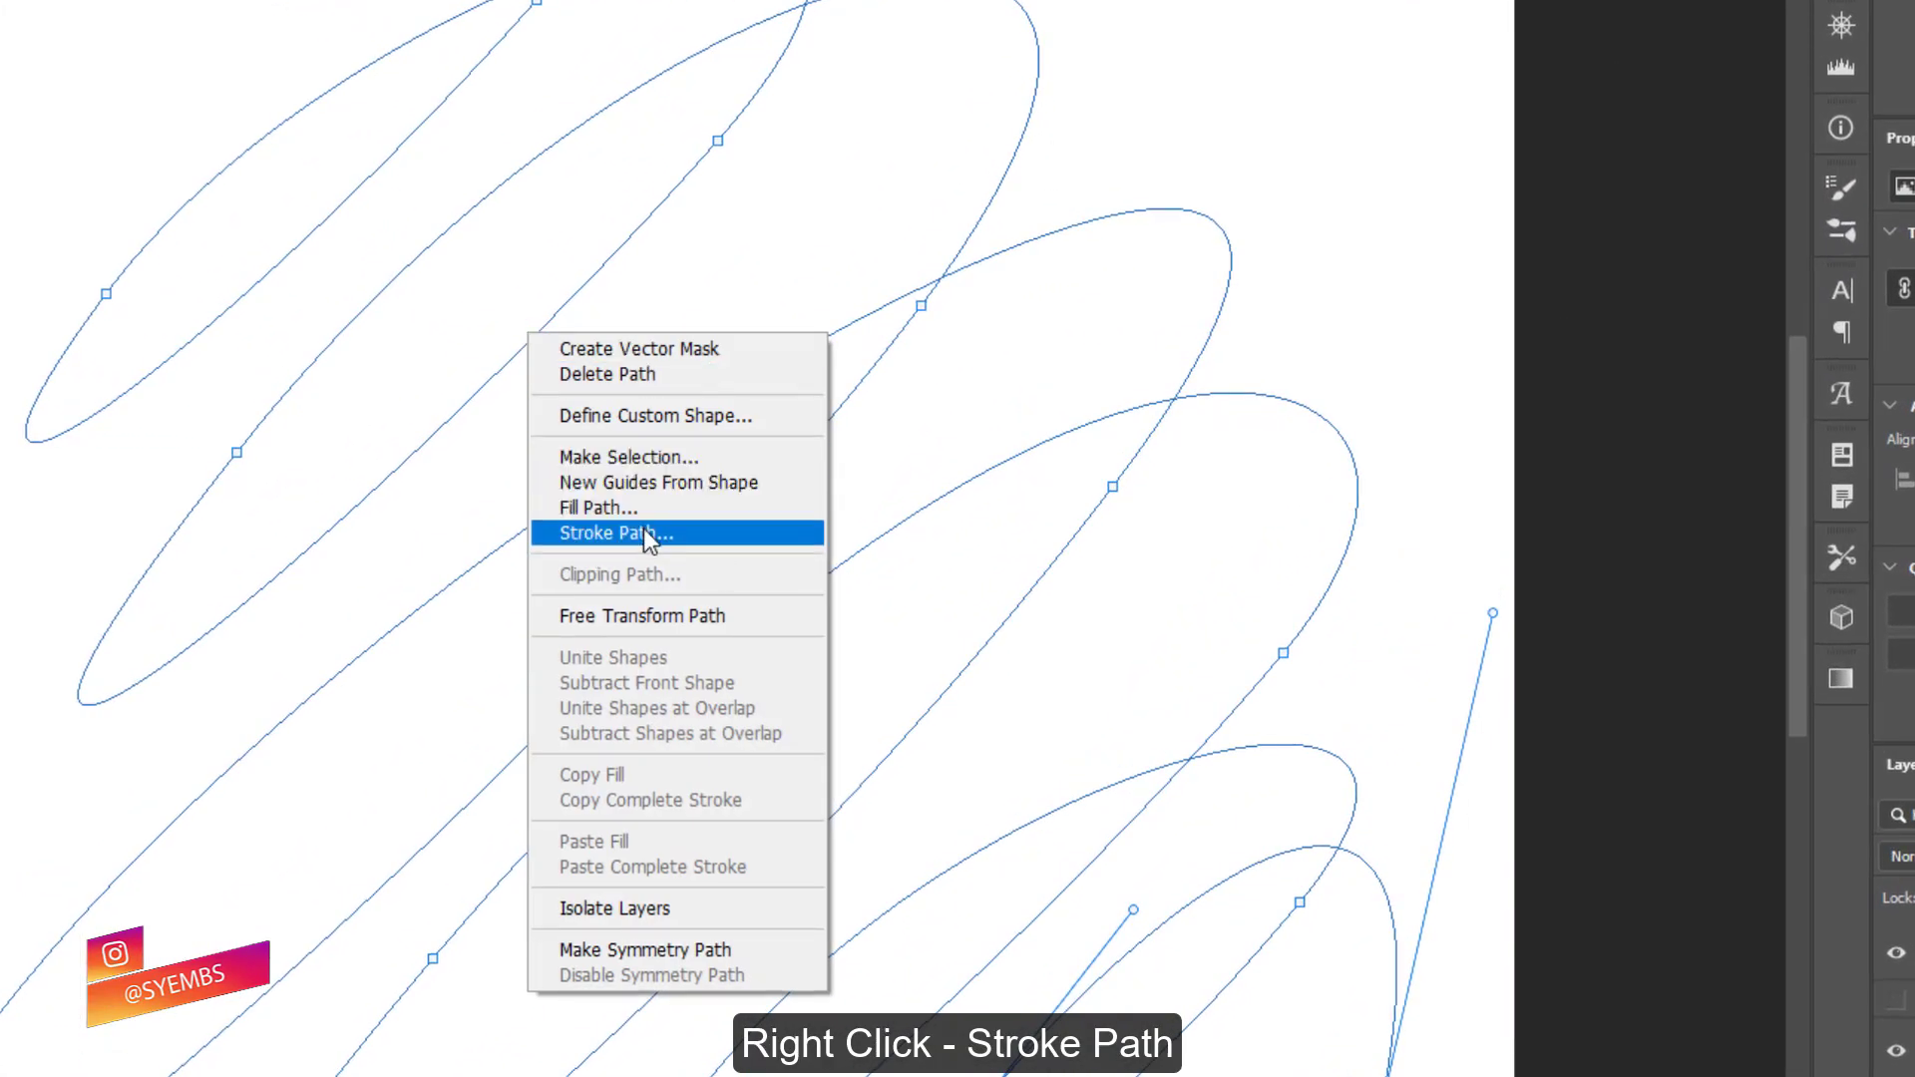
{"action": "left_click", "coordinate": [643, 529]}
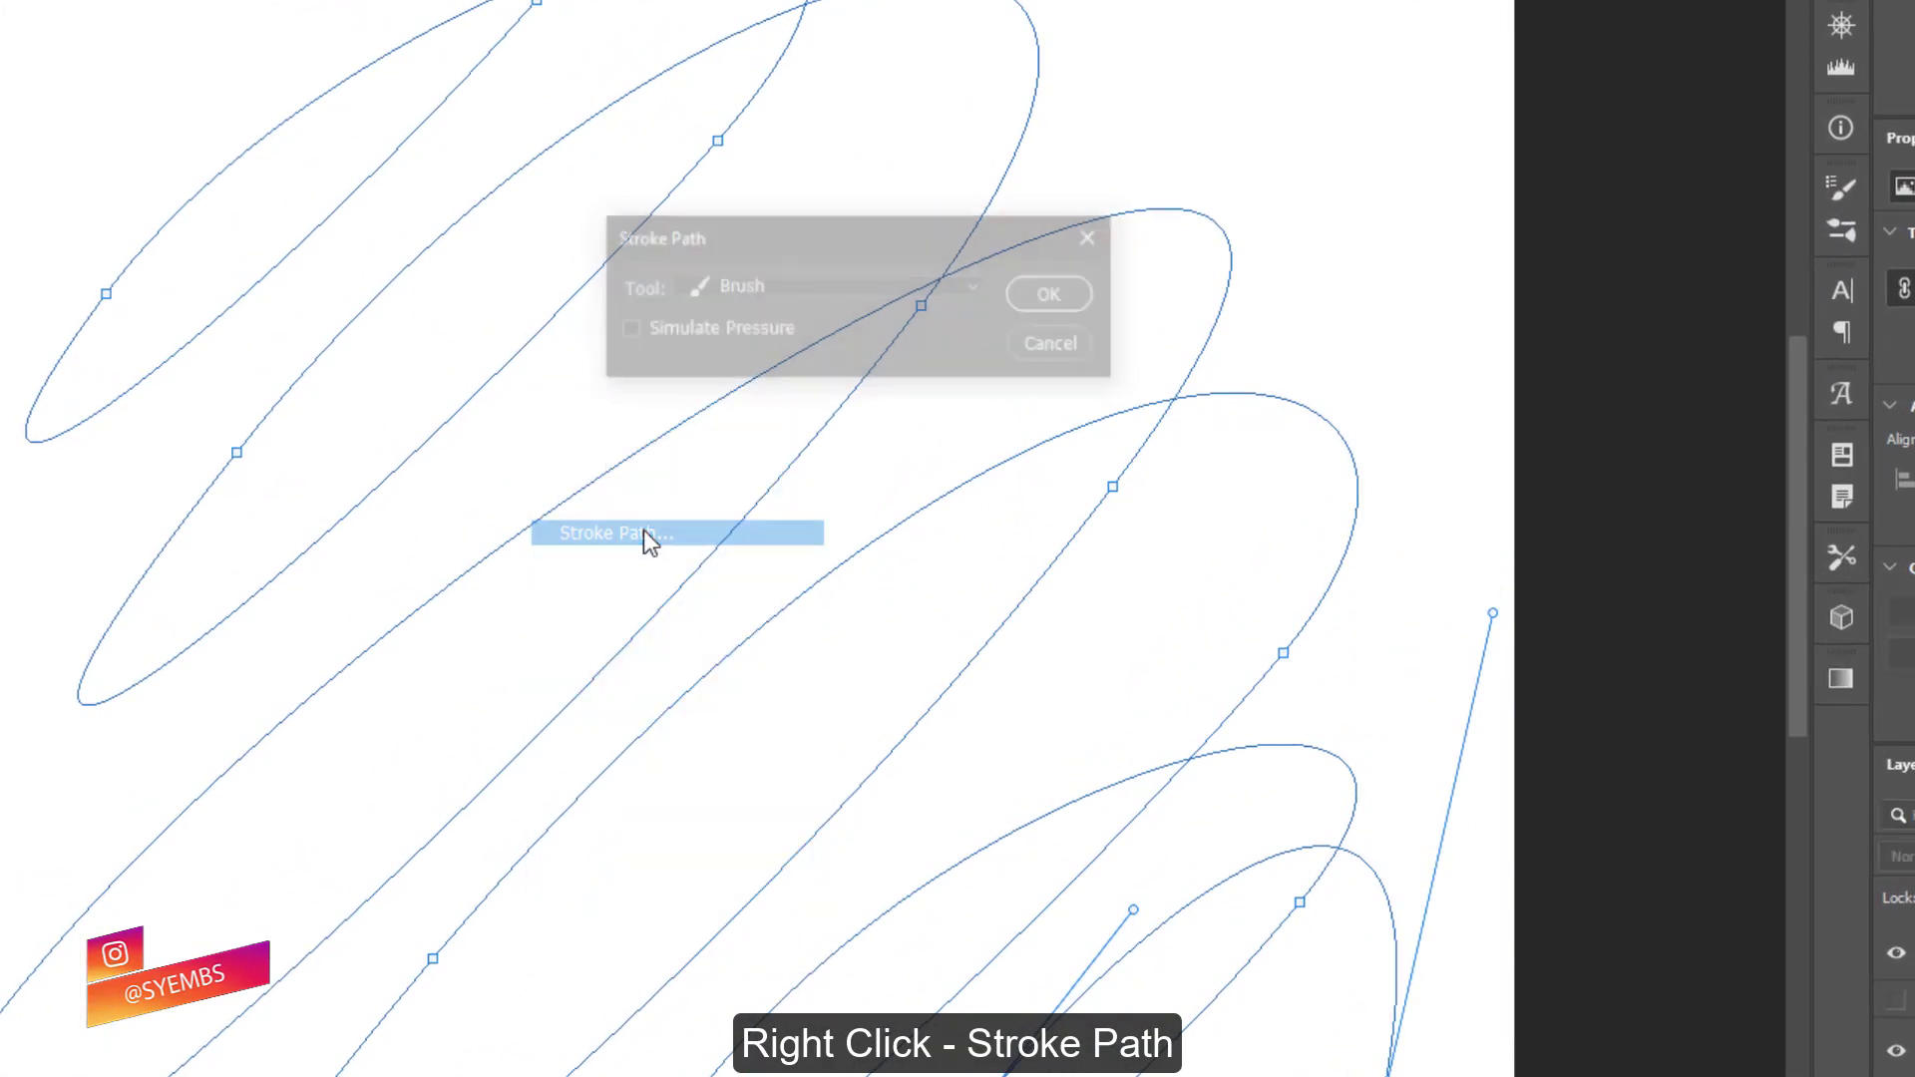
{"action": "left_click", "coordinate": [788, 289]}
{"action": "left_click", "coordinate": [788, 339]}
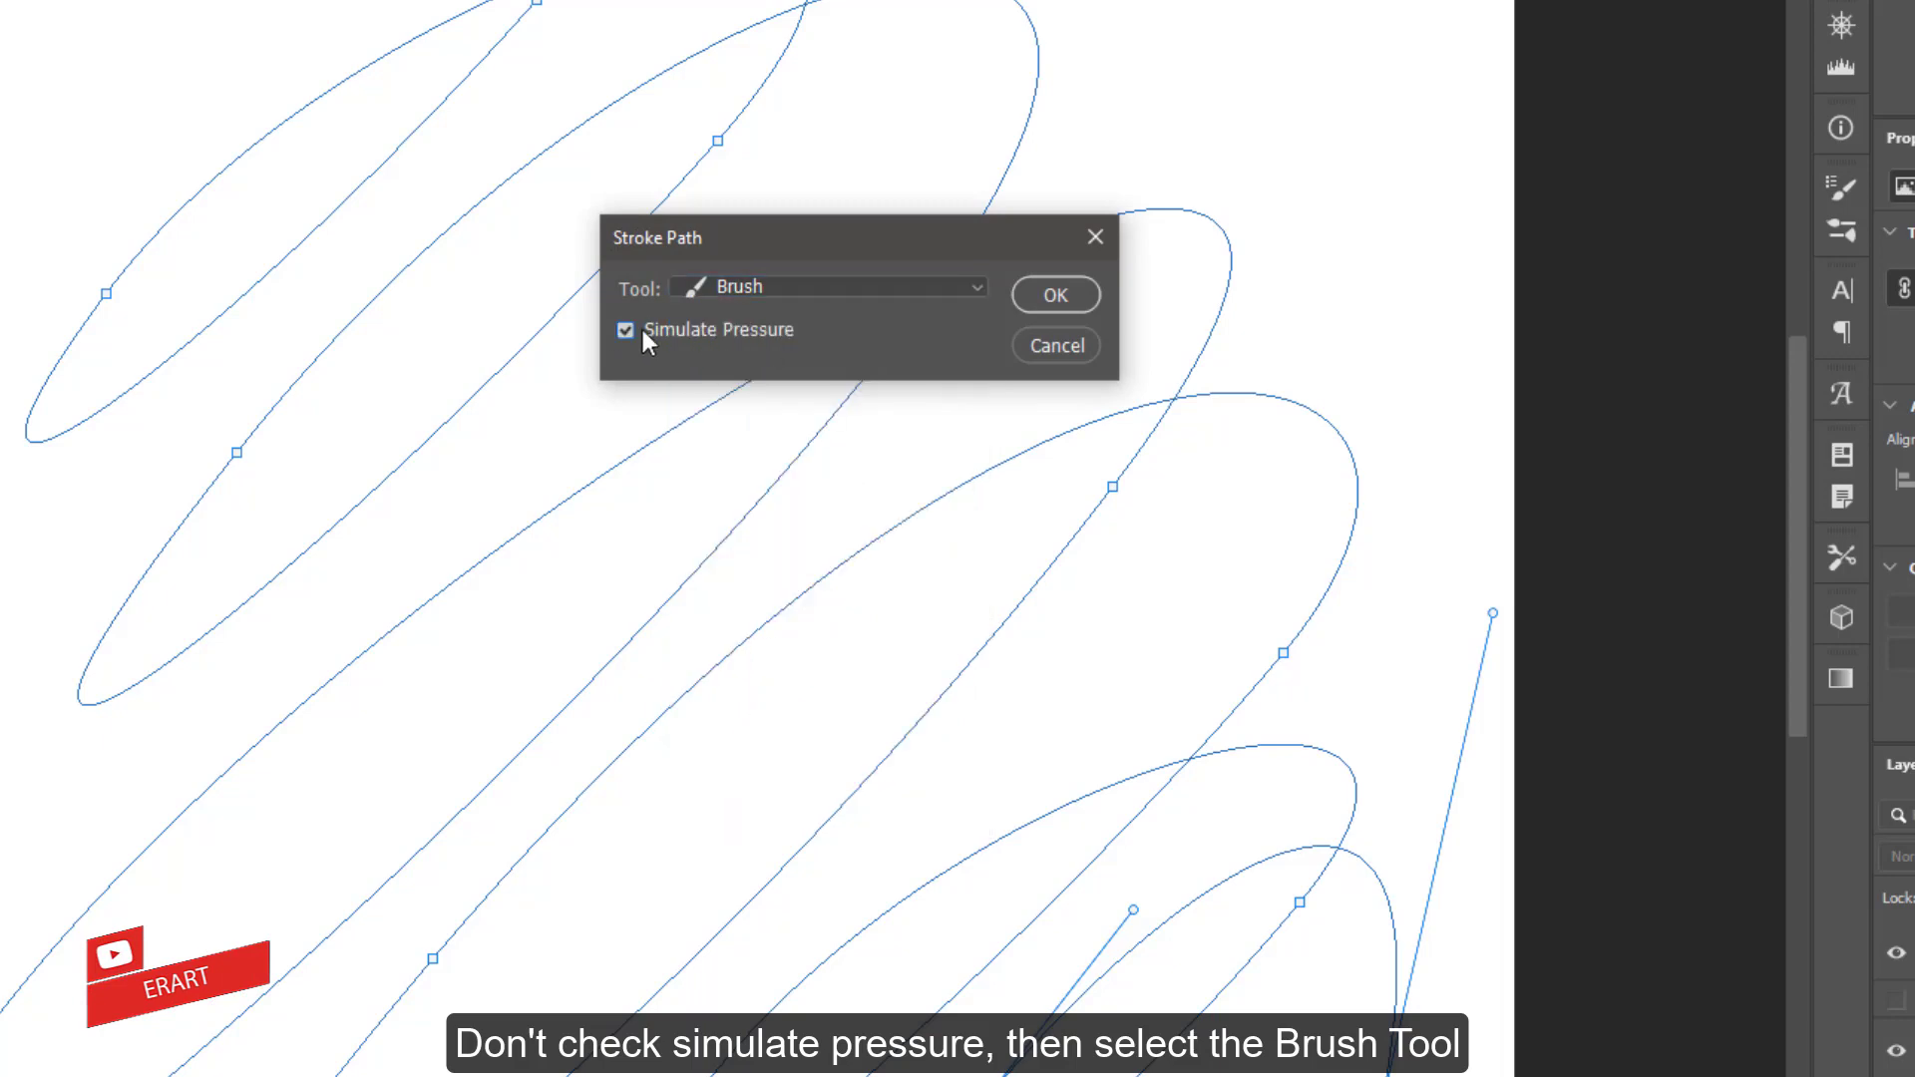
{"action": "left_click", "coordinate": [1042, 293]}
Step: Delete the scribble work path, duplicate the scribble layer and hide the original Layer 1
{"action": "right_click", "coordinate": [851, 271]}
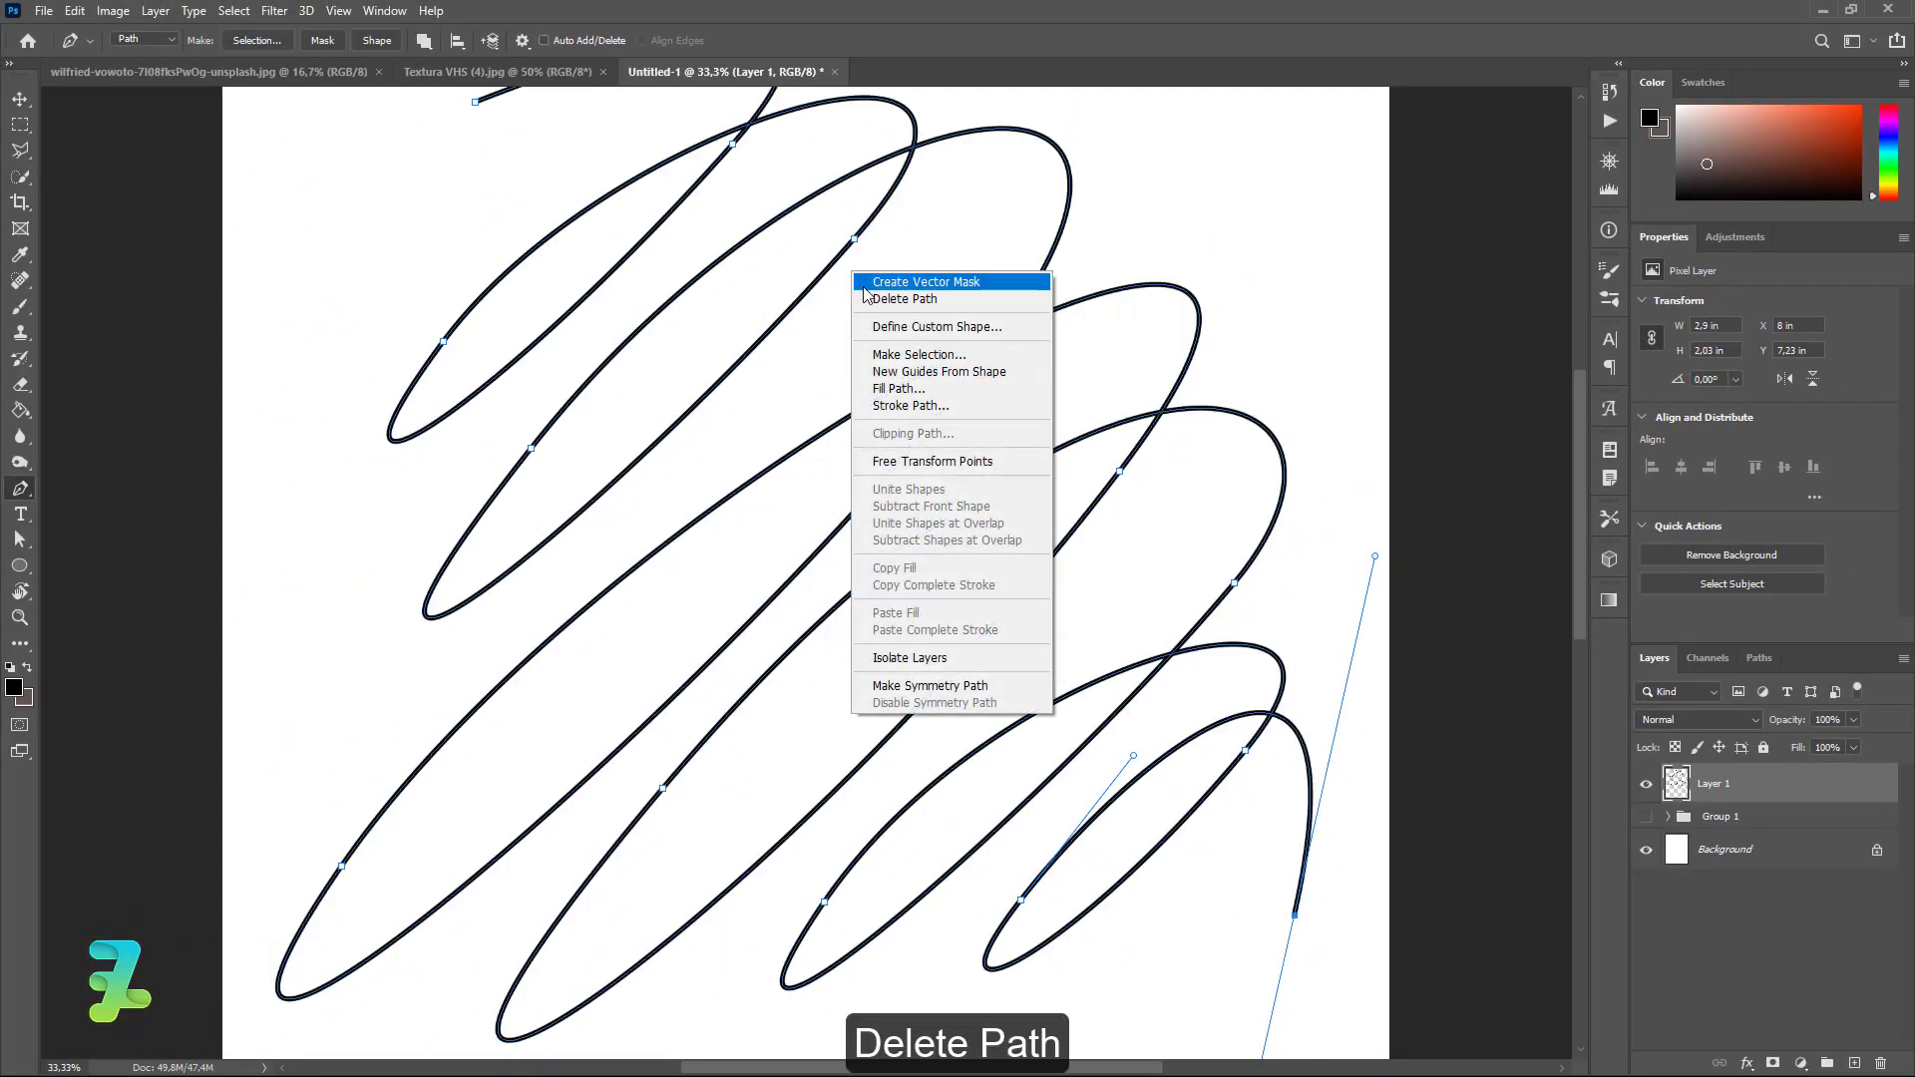
{"action": "left_click", "coordinate": [872, 299]}
{"action": "scroll", "coordinate": [953, 394], "scroll_direction": "up", "scroll_amount": 5}
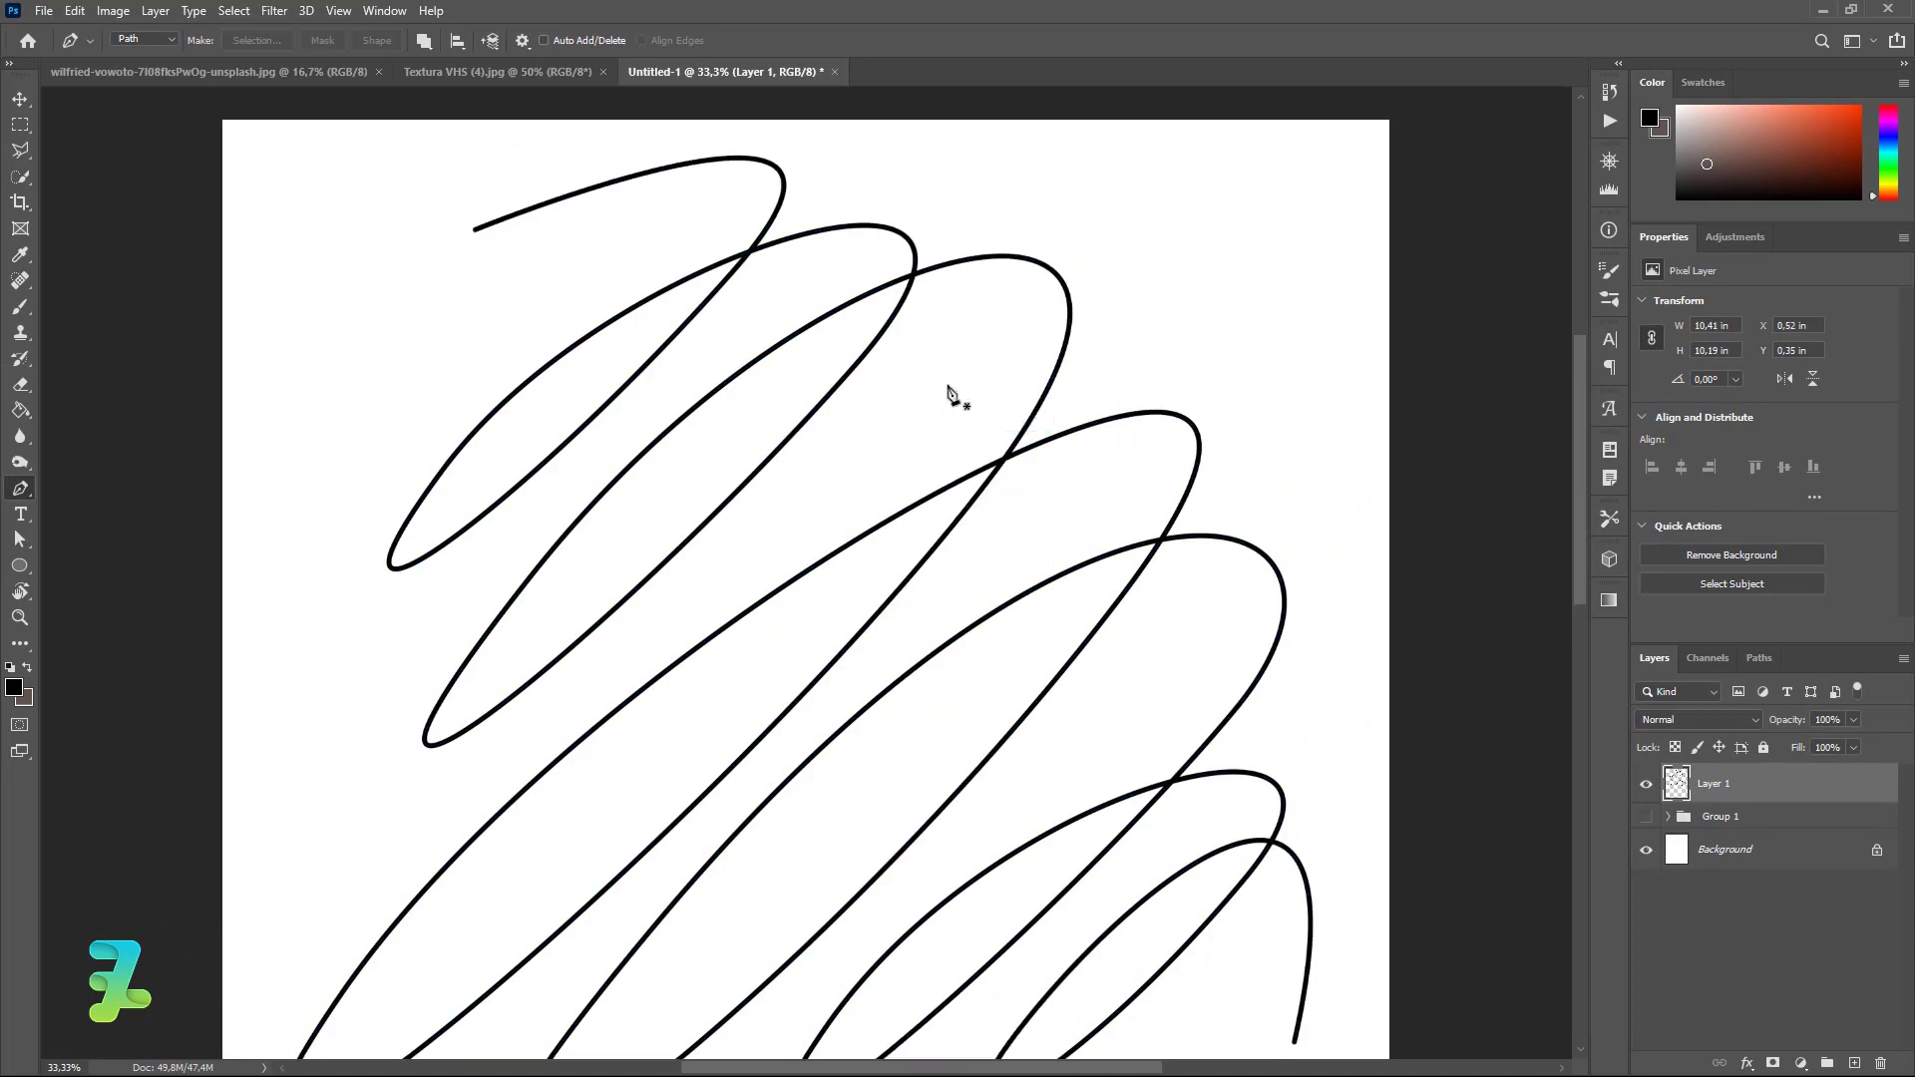
{"action": "scroll", "coordinate": [1177, 628], "scroll_direction": "down", "scroll_amount": 2}
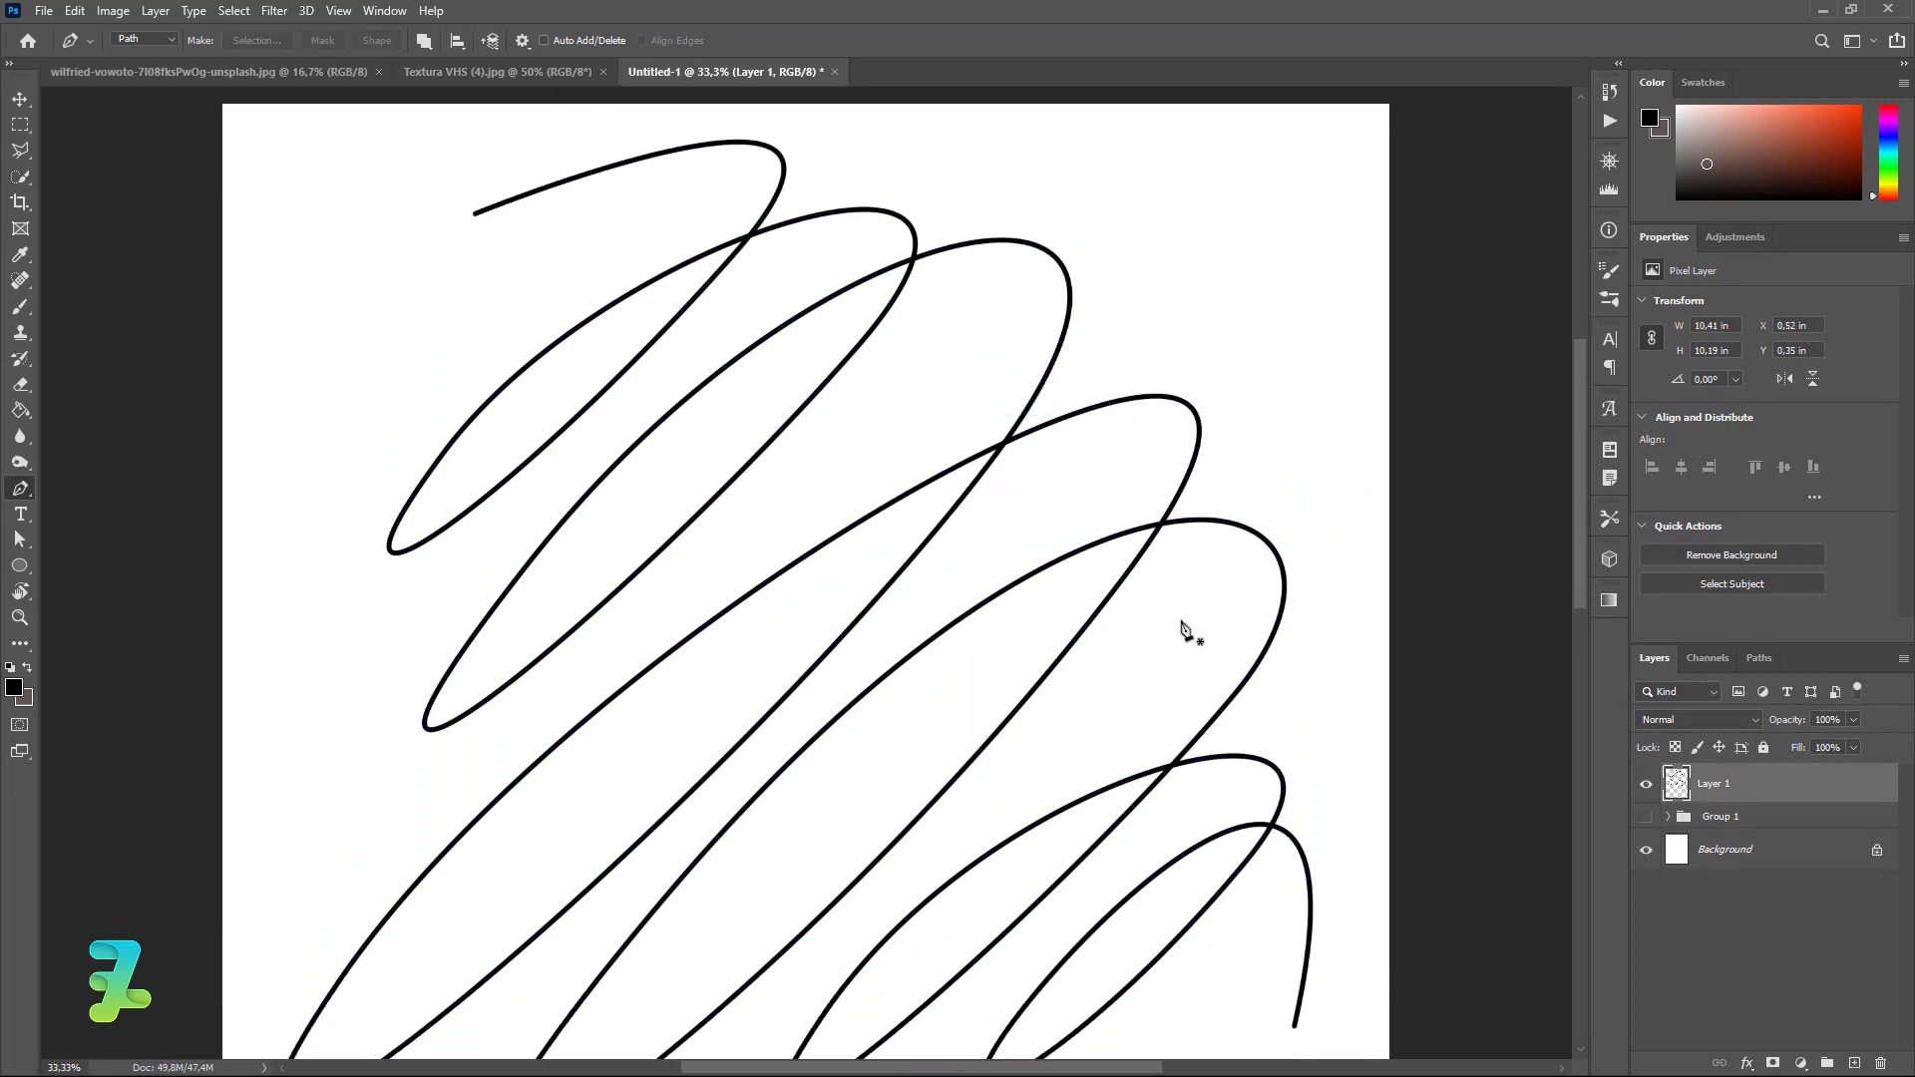
{"action": "scroll", "coordinate": [1177, 629], "scroll_direction": "down", "scroll_amount": 3}
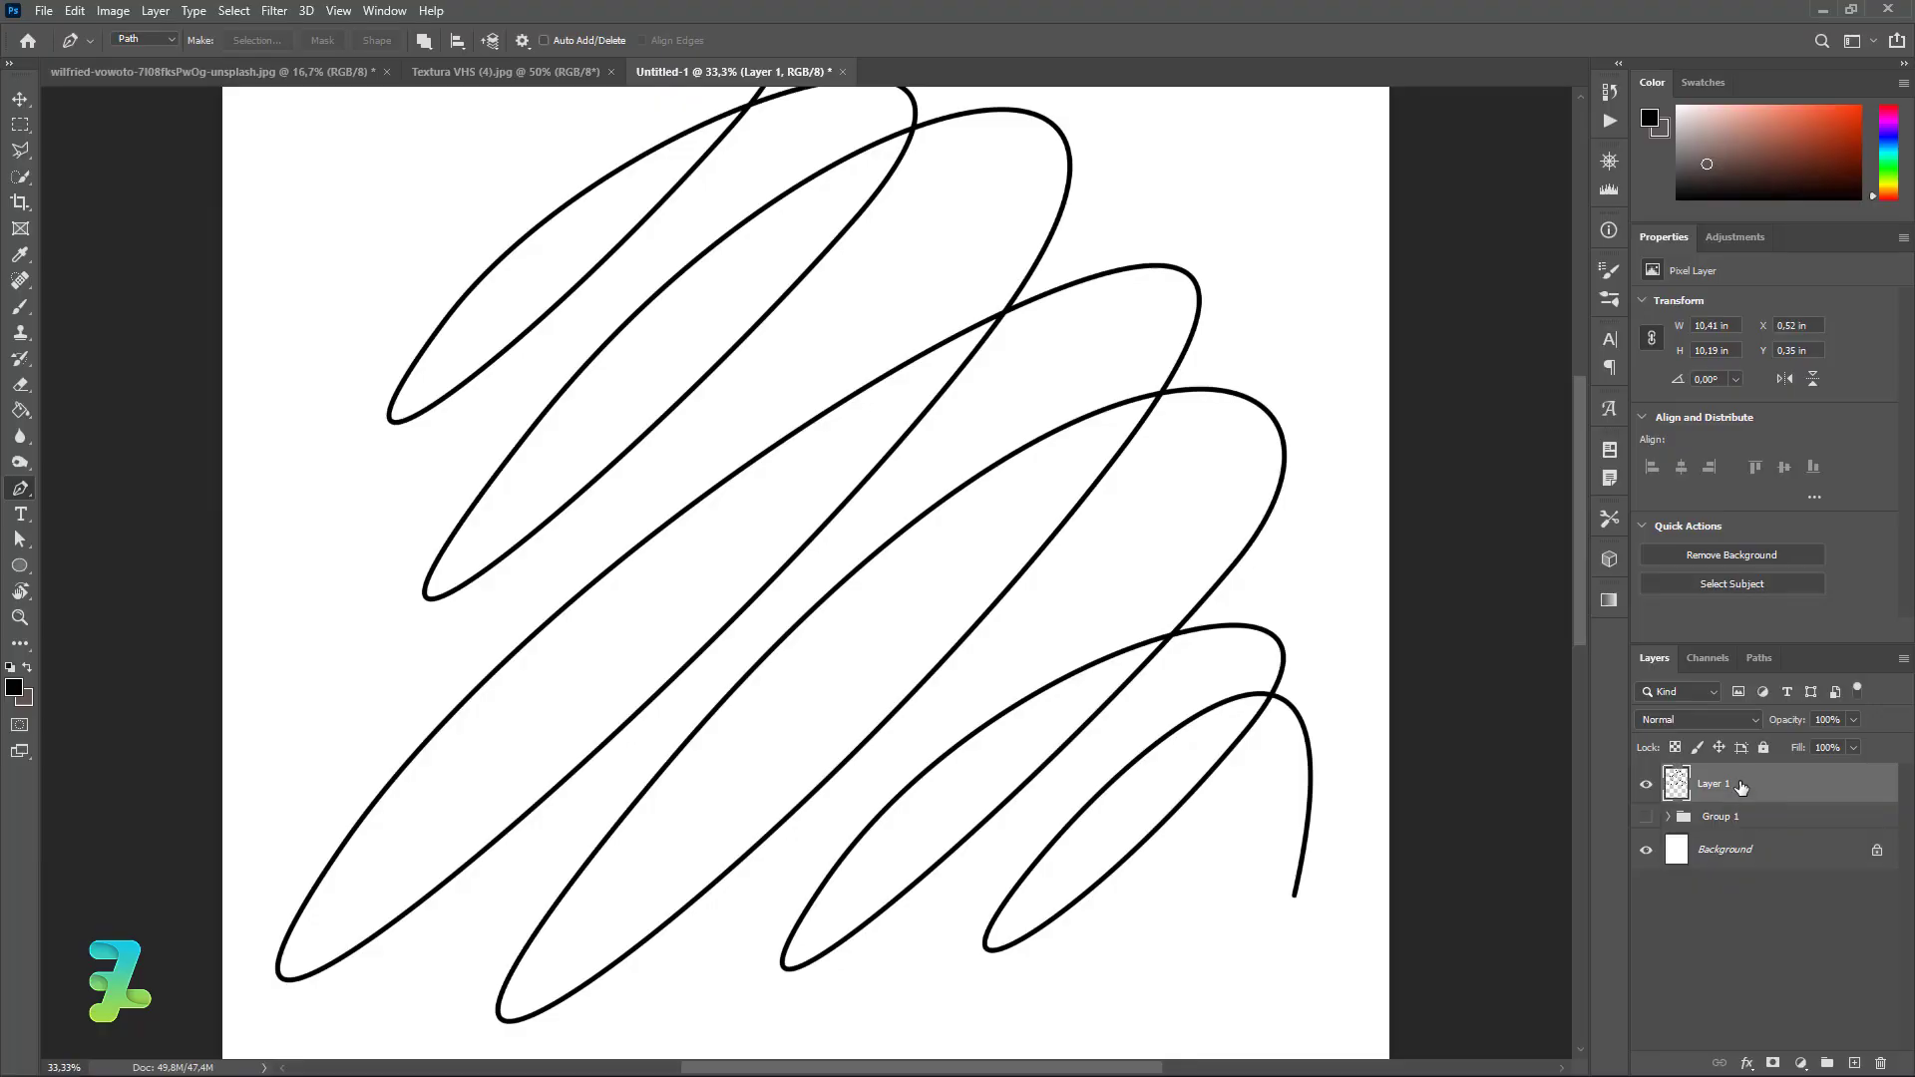
{"action": "key", "text": "ctrl+j"}
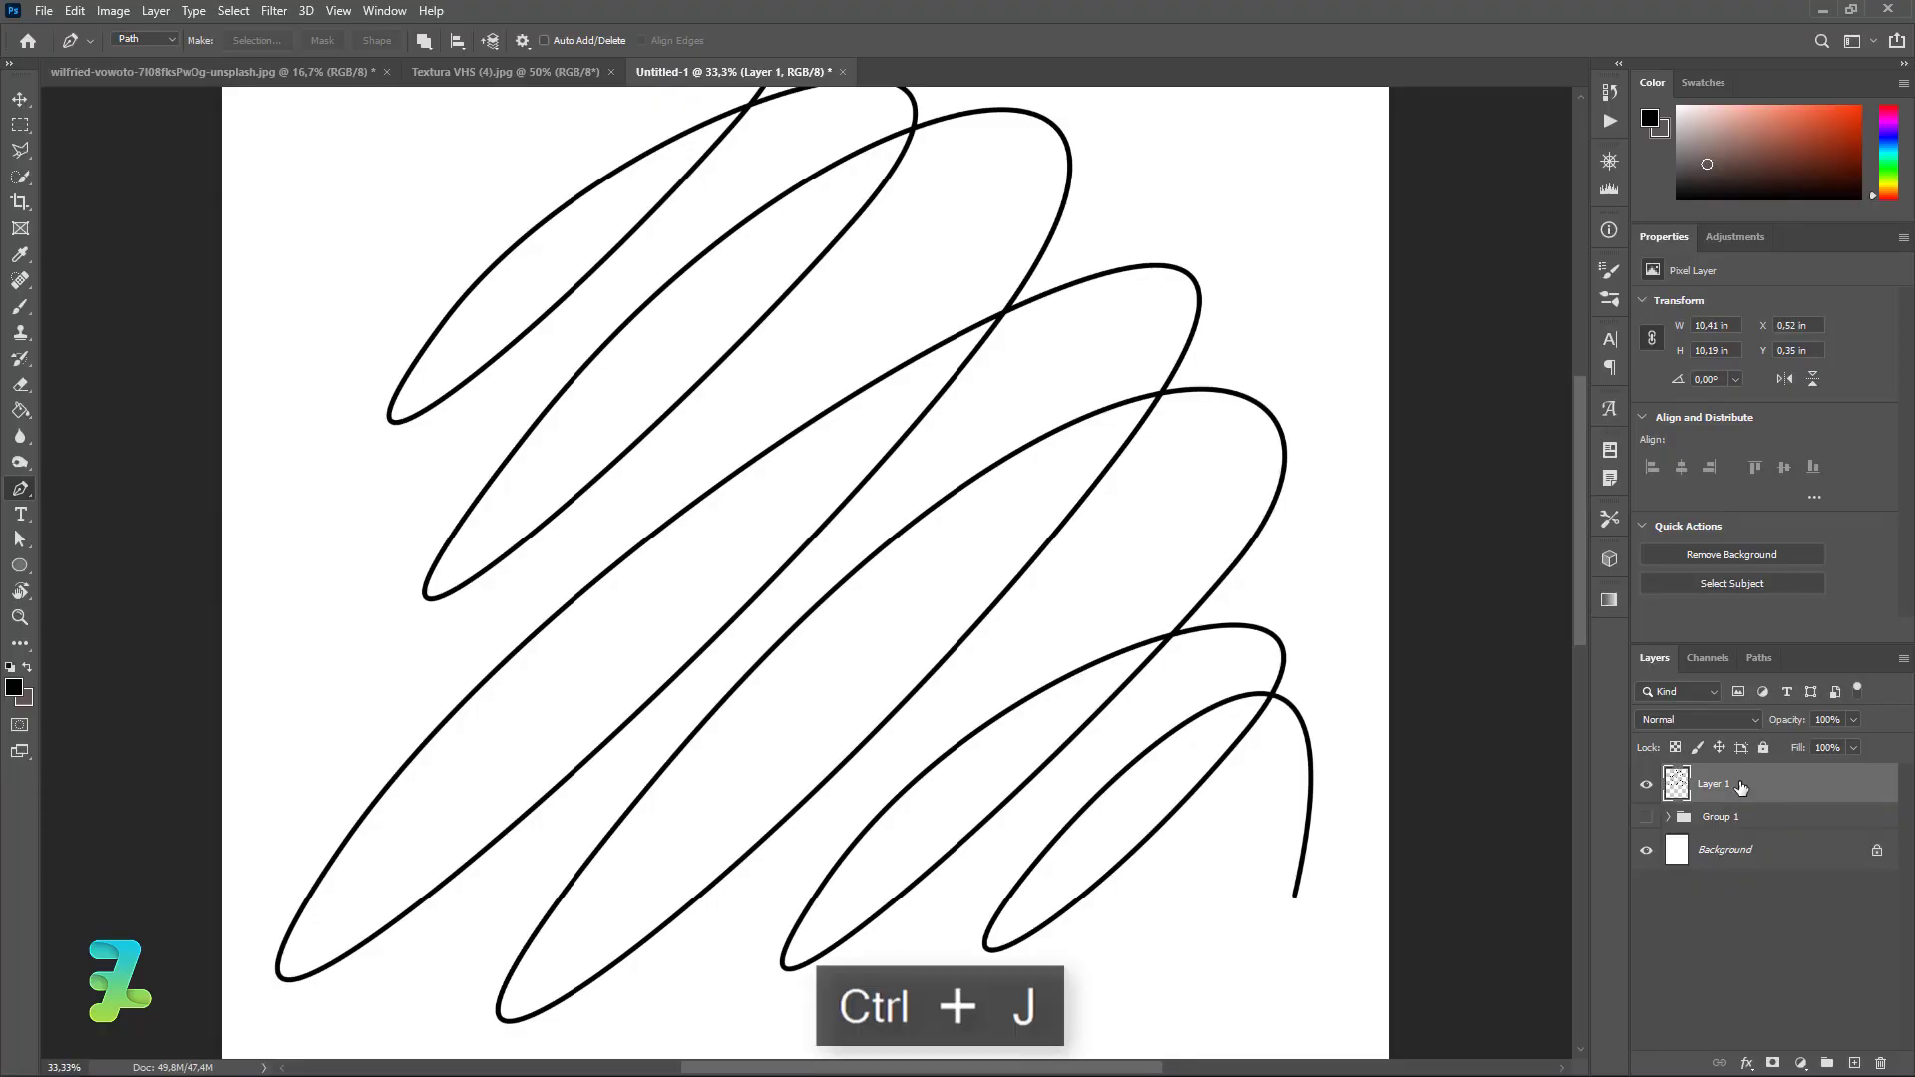
{"action": "left_click", "coordinate": [1647, 824]}
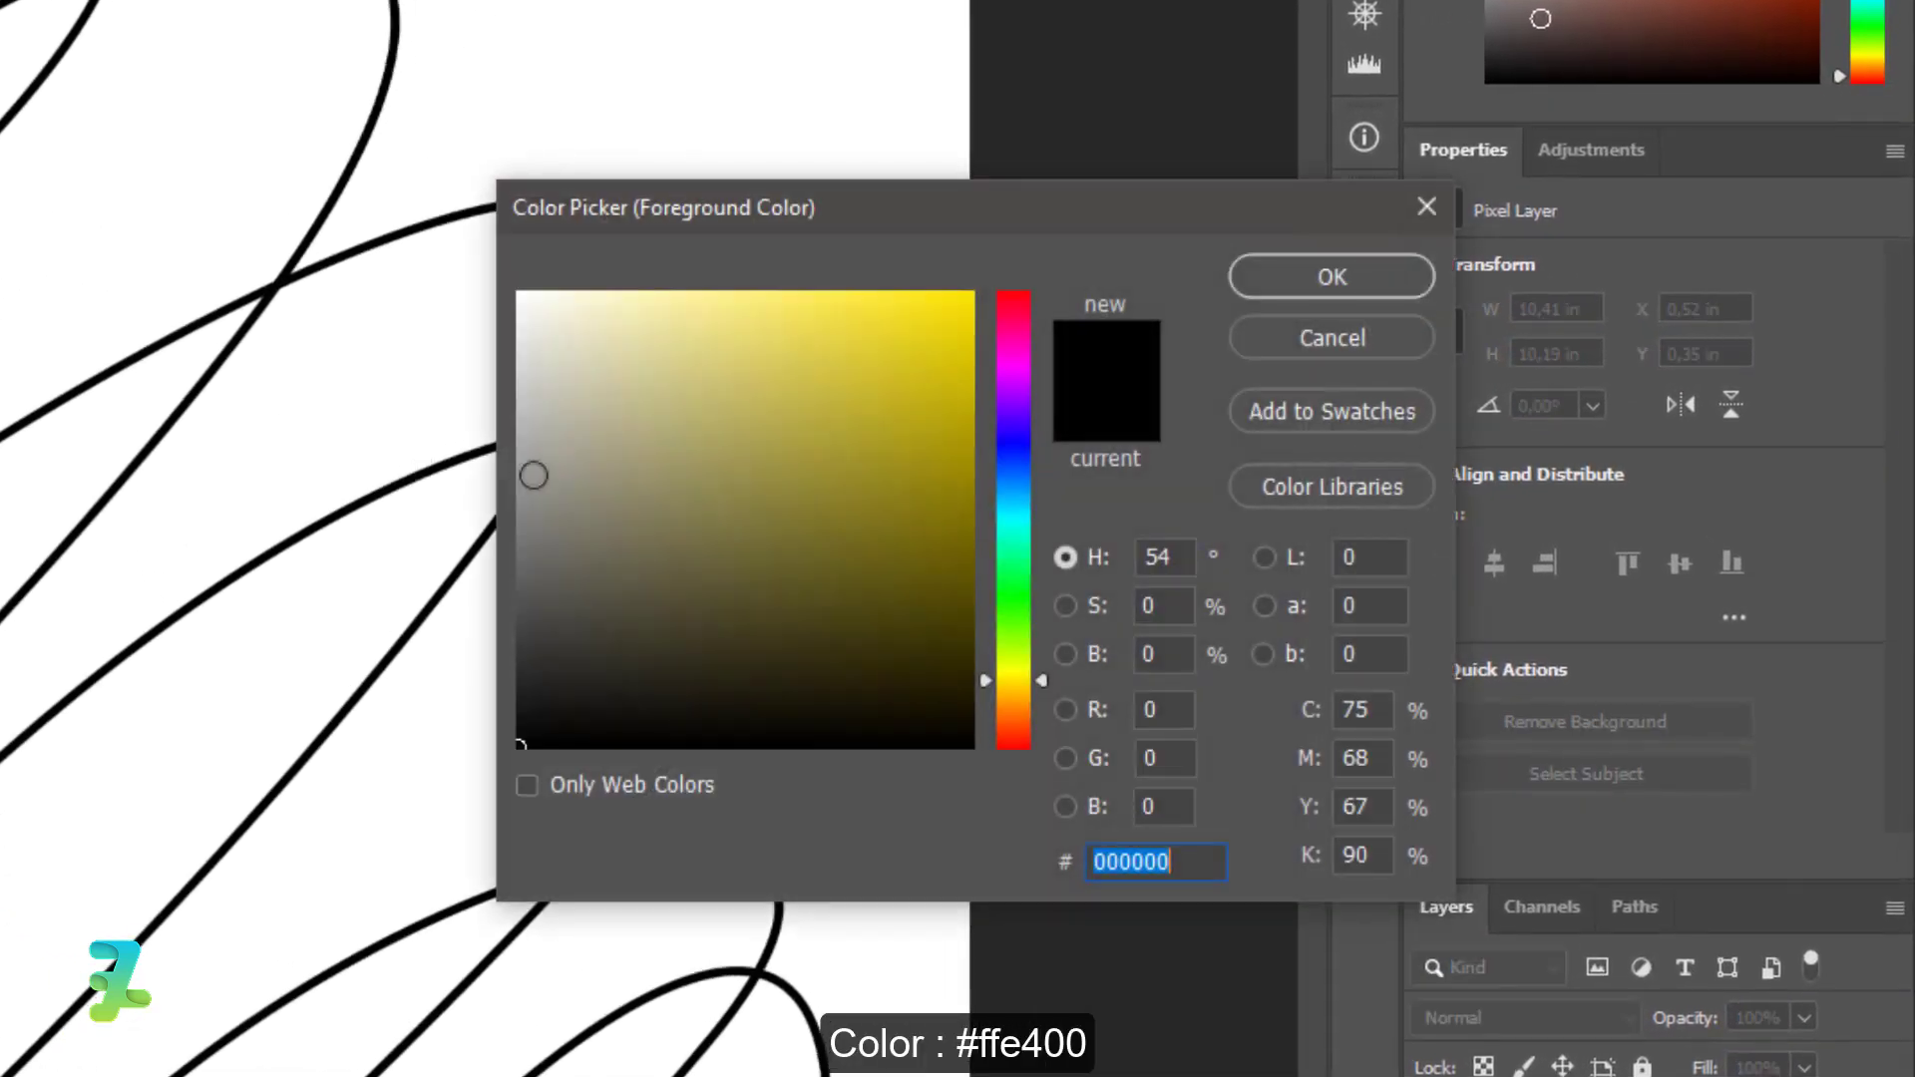
Step: Set the foreground to yellow #ffe400 and fill six scribble loops on Layer 1 copy
{"action": "type", "text": "ffe400"}
{"action": "key", "text": "ctrl+a"}
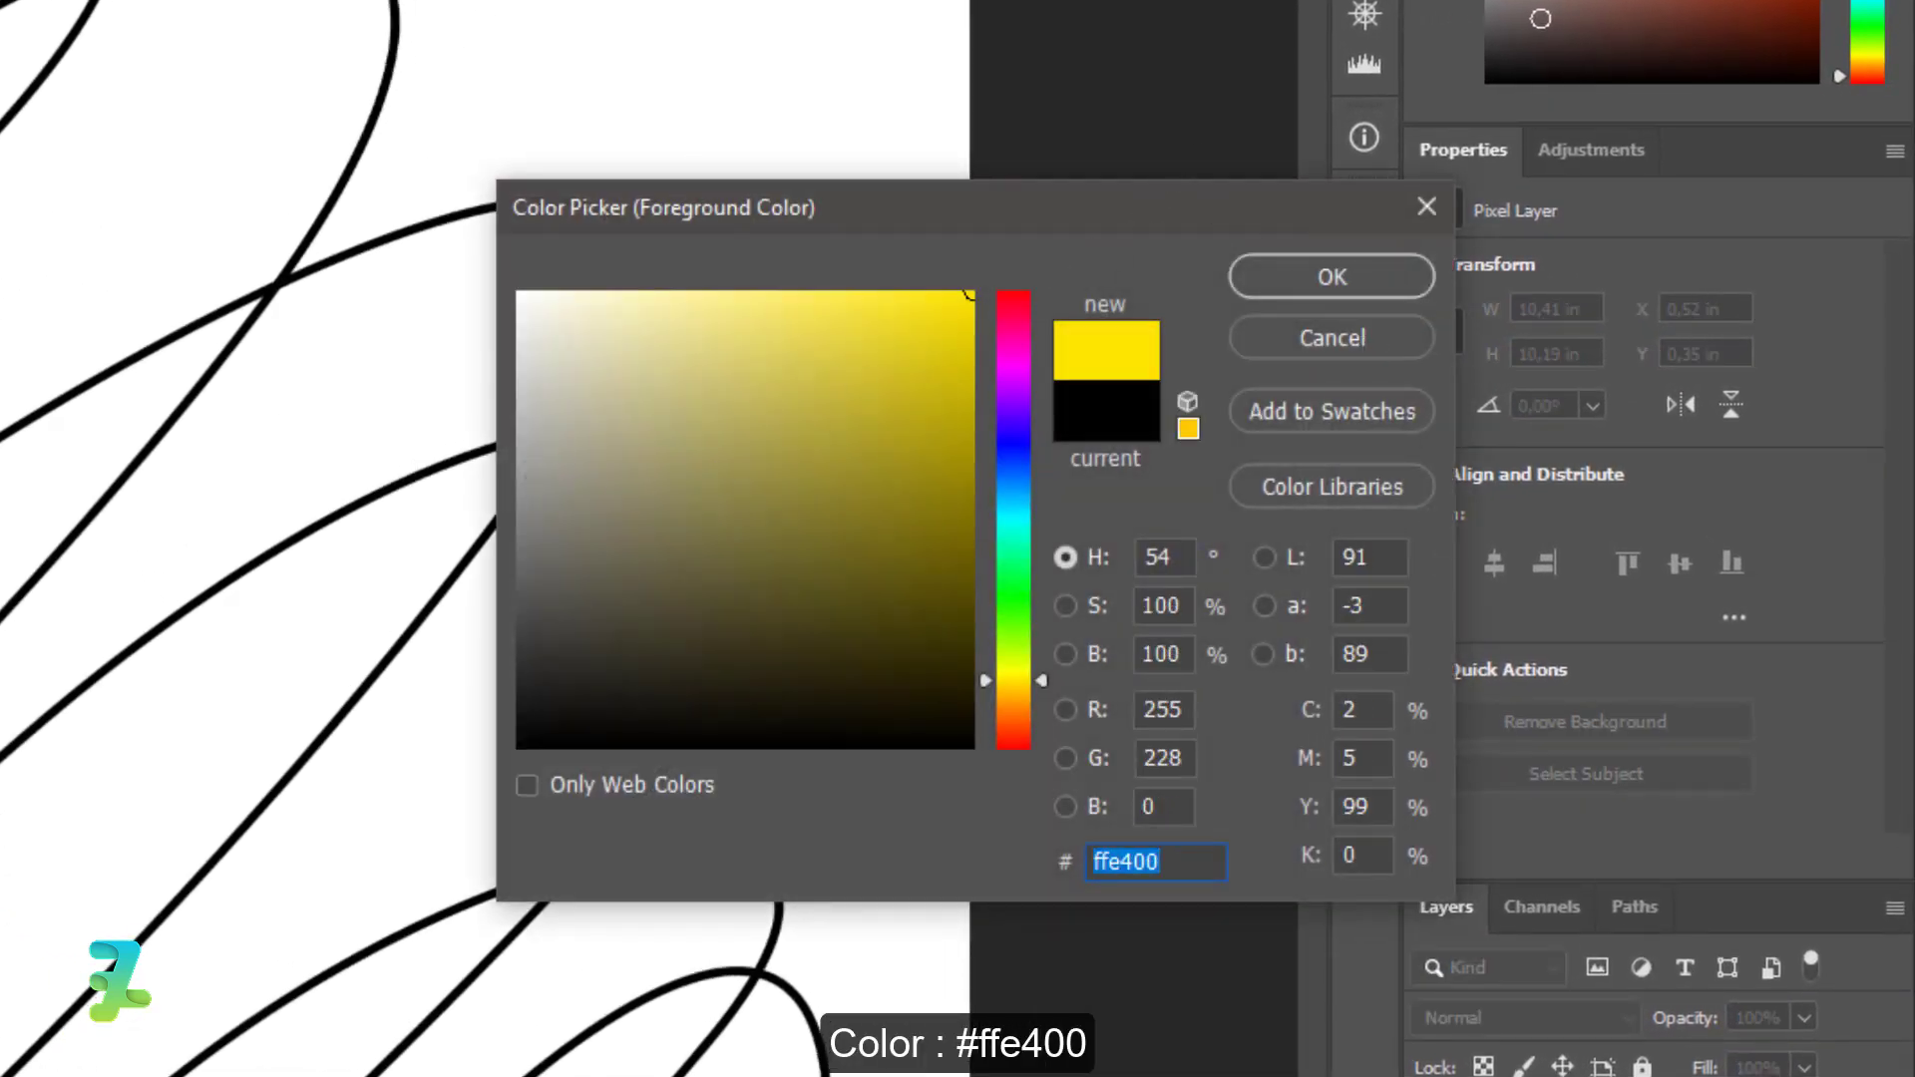
{"action": "left_click", "coordinate": [1332, 279]}
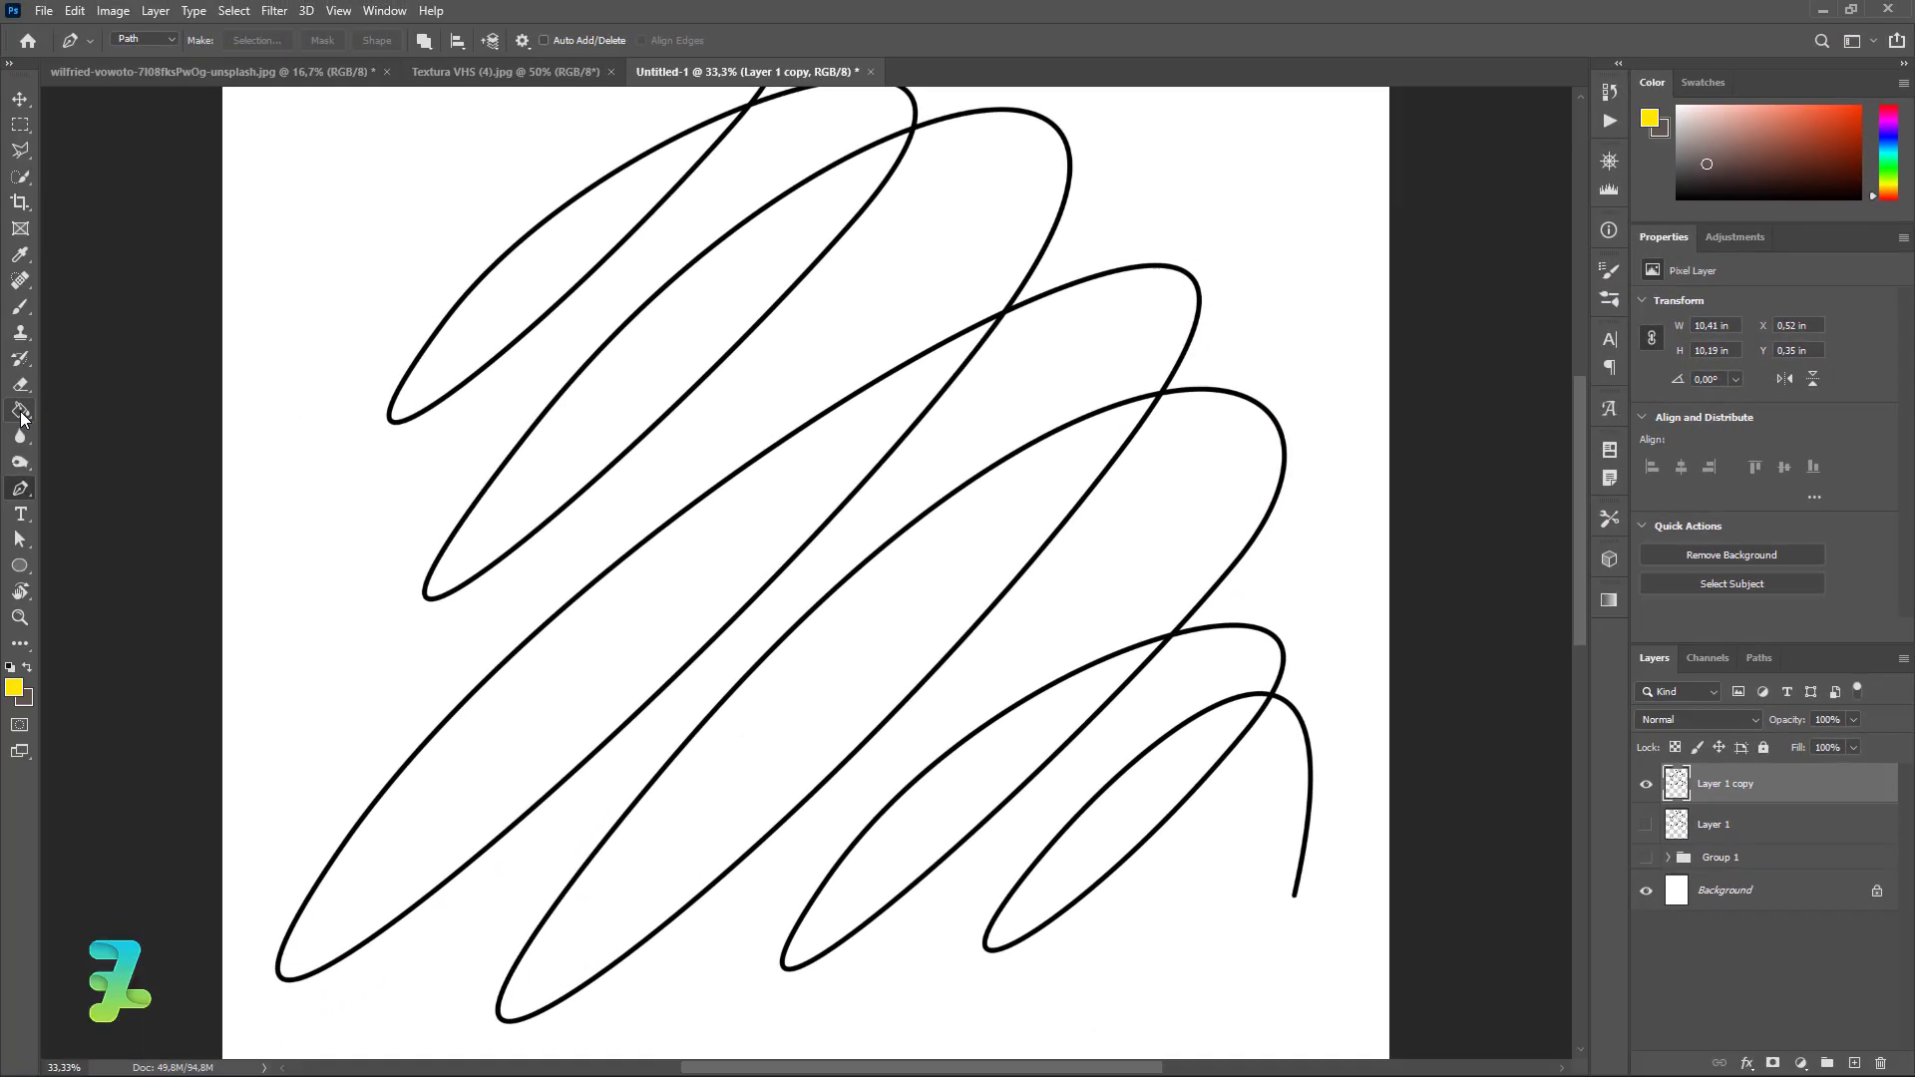
{"action": "left_click", "coordinate": [477, 335]}
{"action": "left_click", "coordinate": [756, 440]}
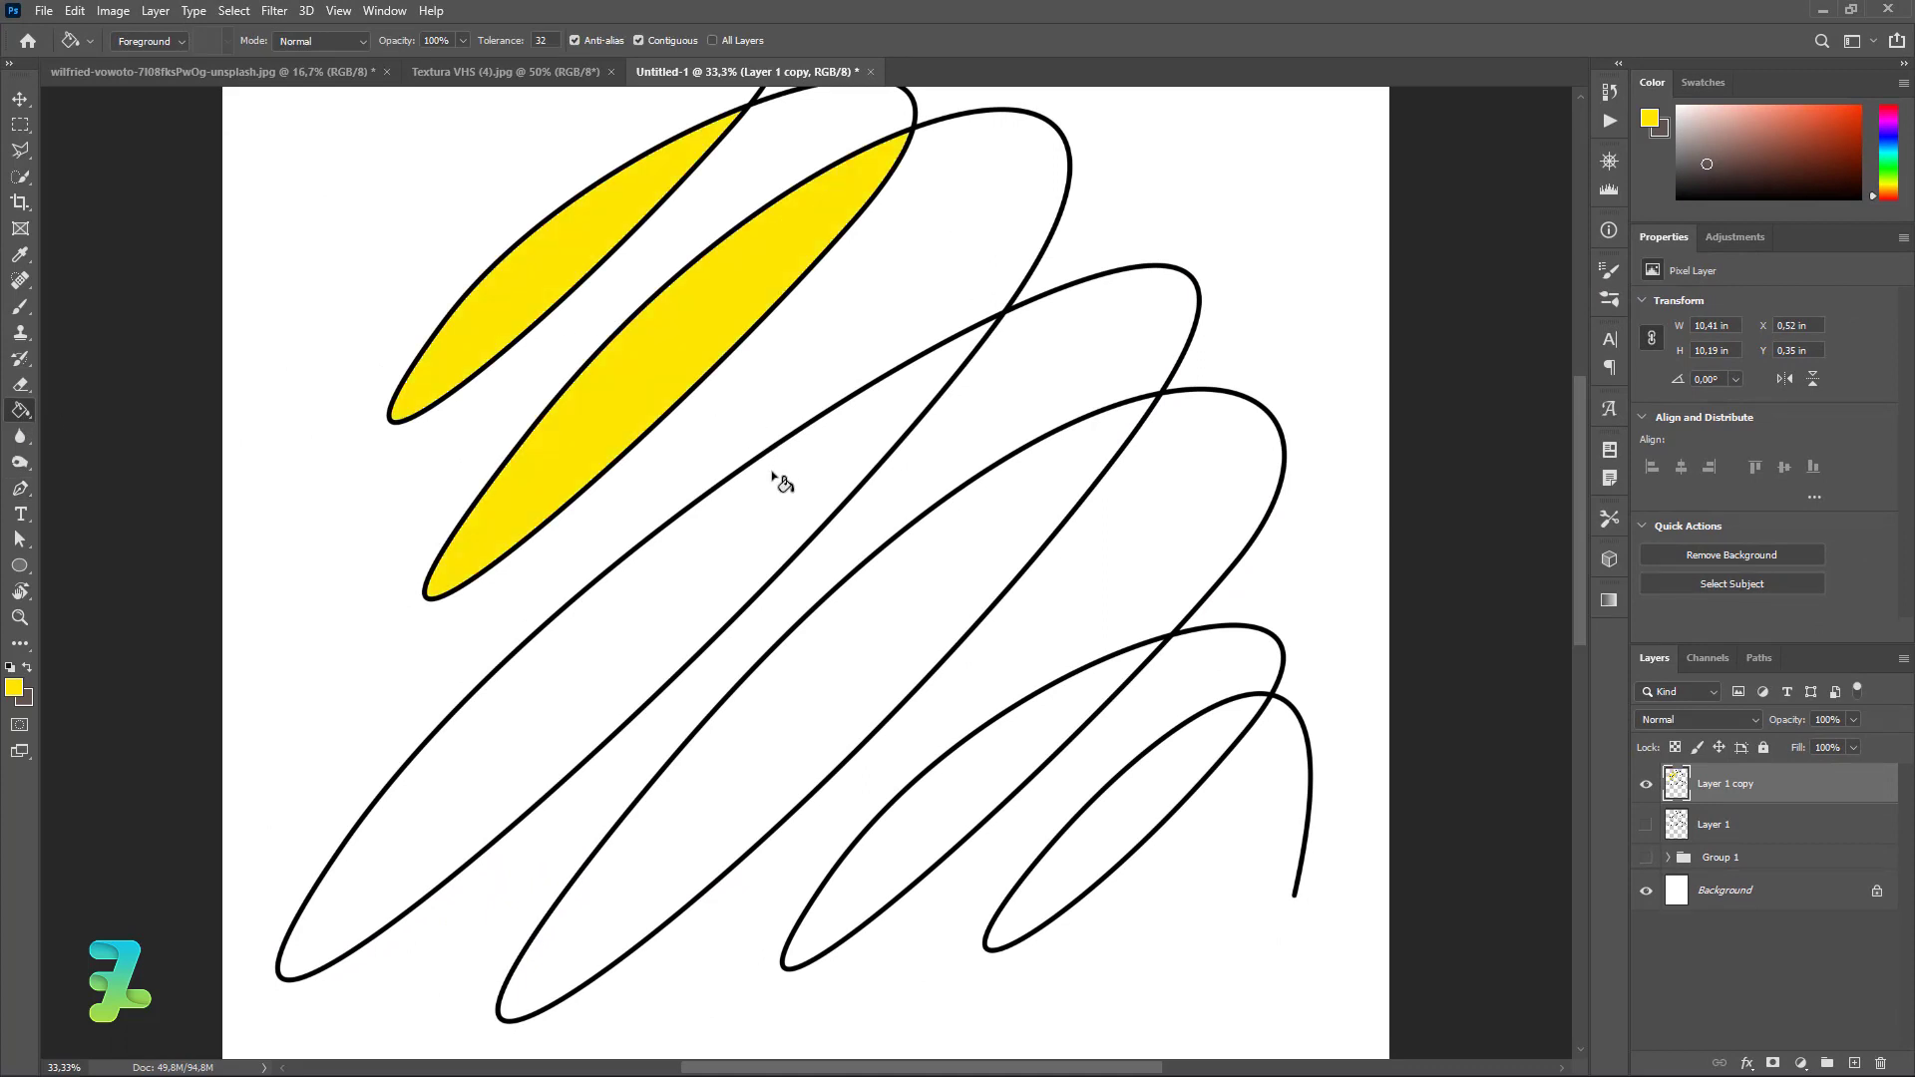
{"action": "left_click", "coordinate": [783, 480]}
{"action": "left_click", "coordinate": [923, 558]}
{"action": "left_click", "coordinate": [1109, 750]}
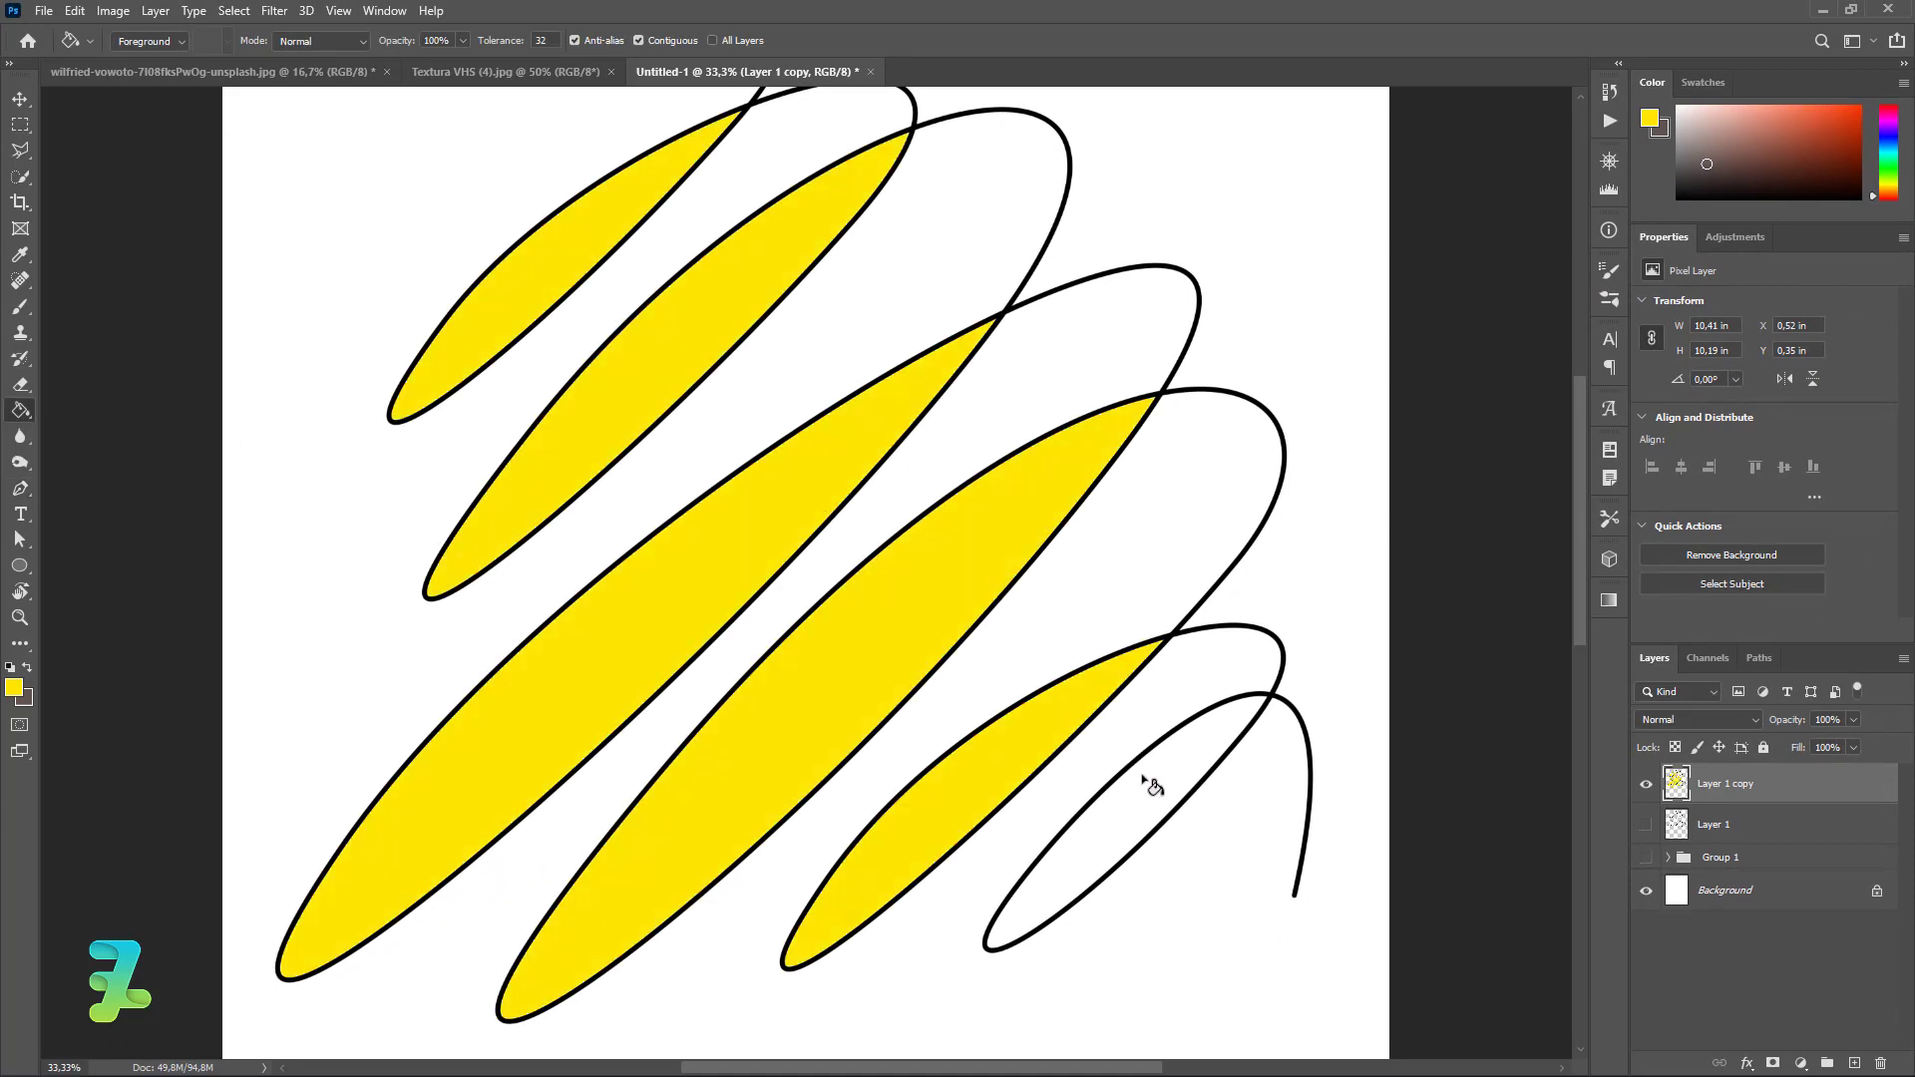
{"action": "left_click", "coordinate": [1155, 788]}
Step: Float the Textura VHS (4).jpg window, drag its layer onto the portrait, and re-dock it
{"action": "left_click", "coordinate": [20, 99]}
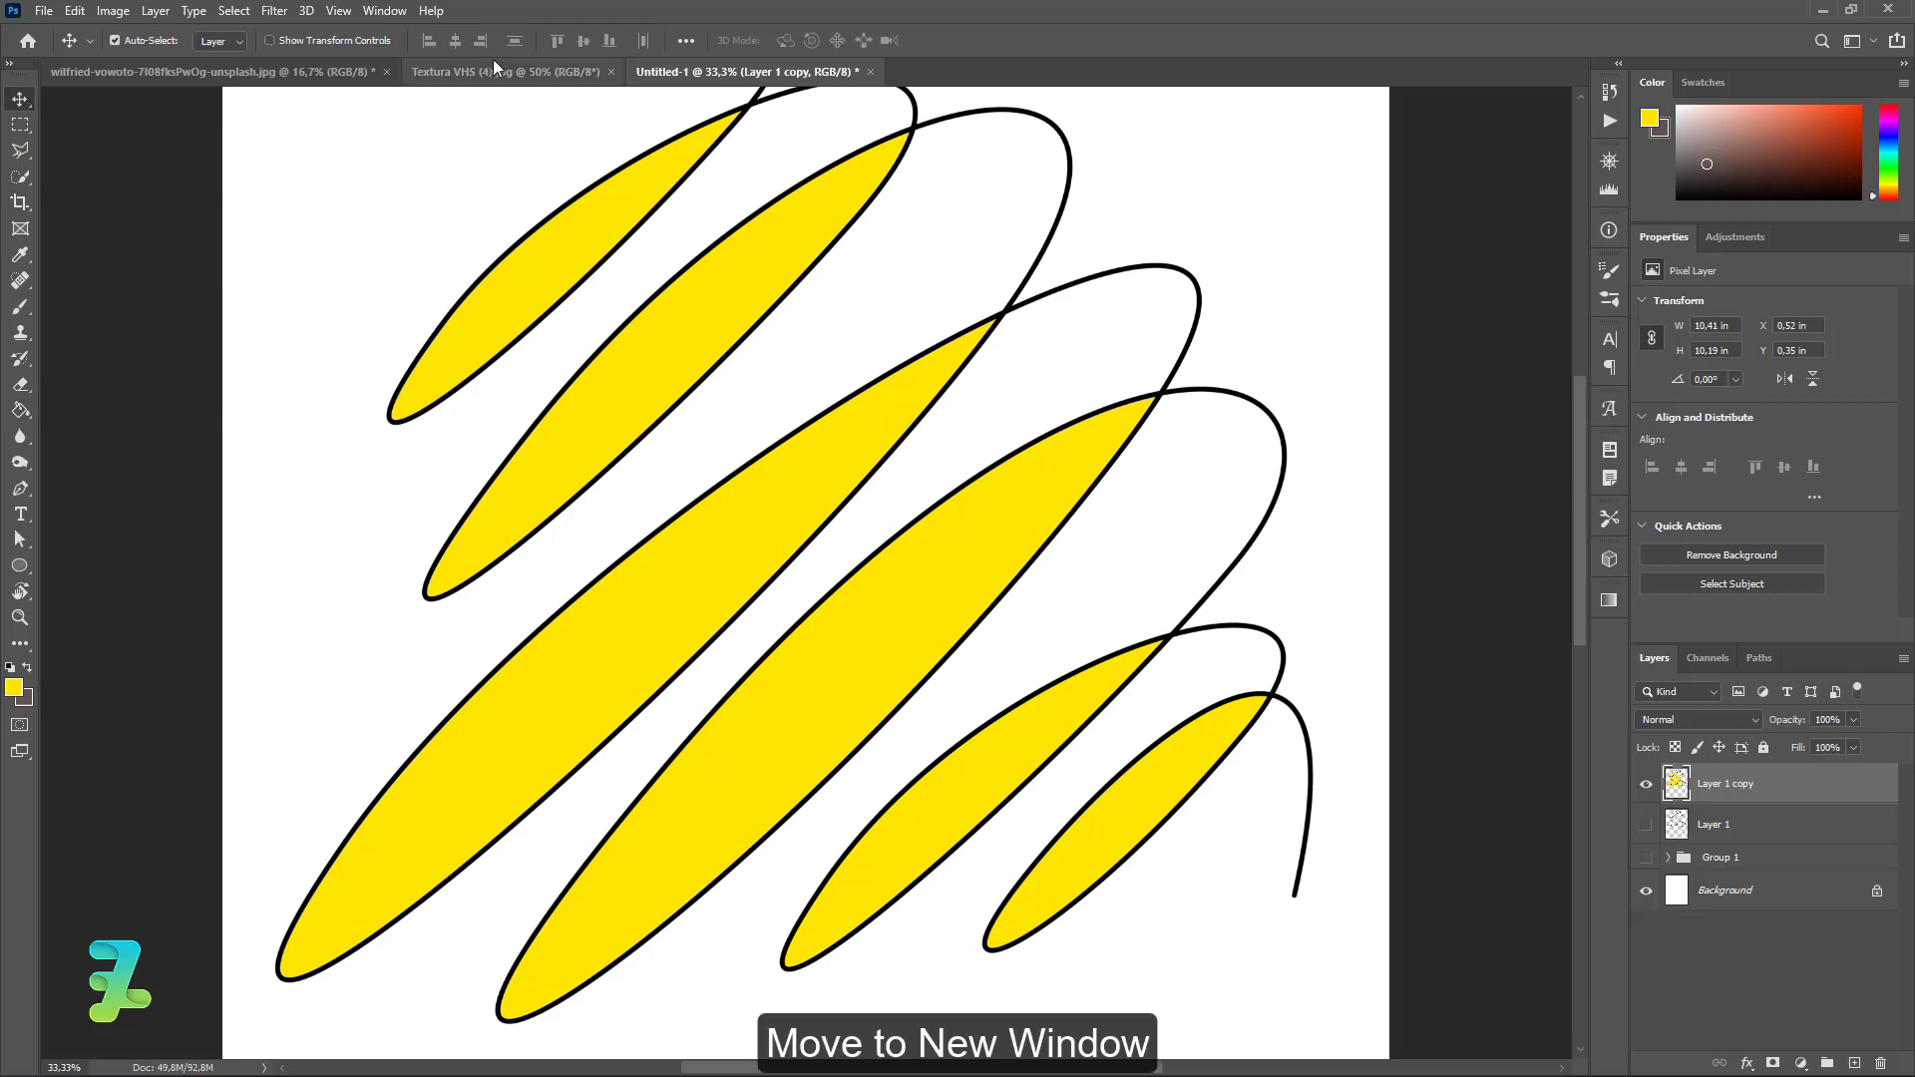
{"action": "left_click", "coordinate": [495, 64]}
{"action": "right_click", "coordinate": [496, 64]}
{"action": "left_click", "coordinate": [544, 166]}
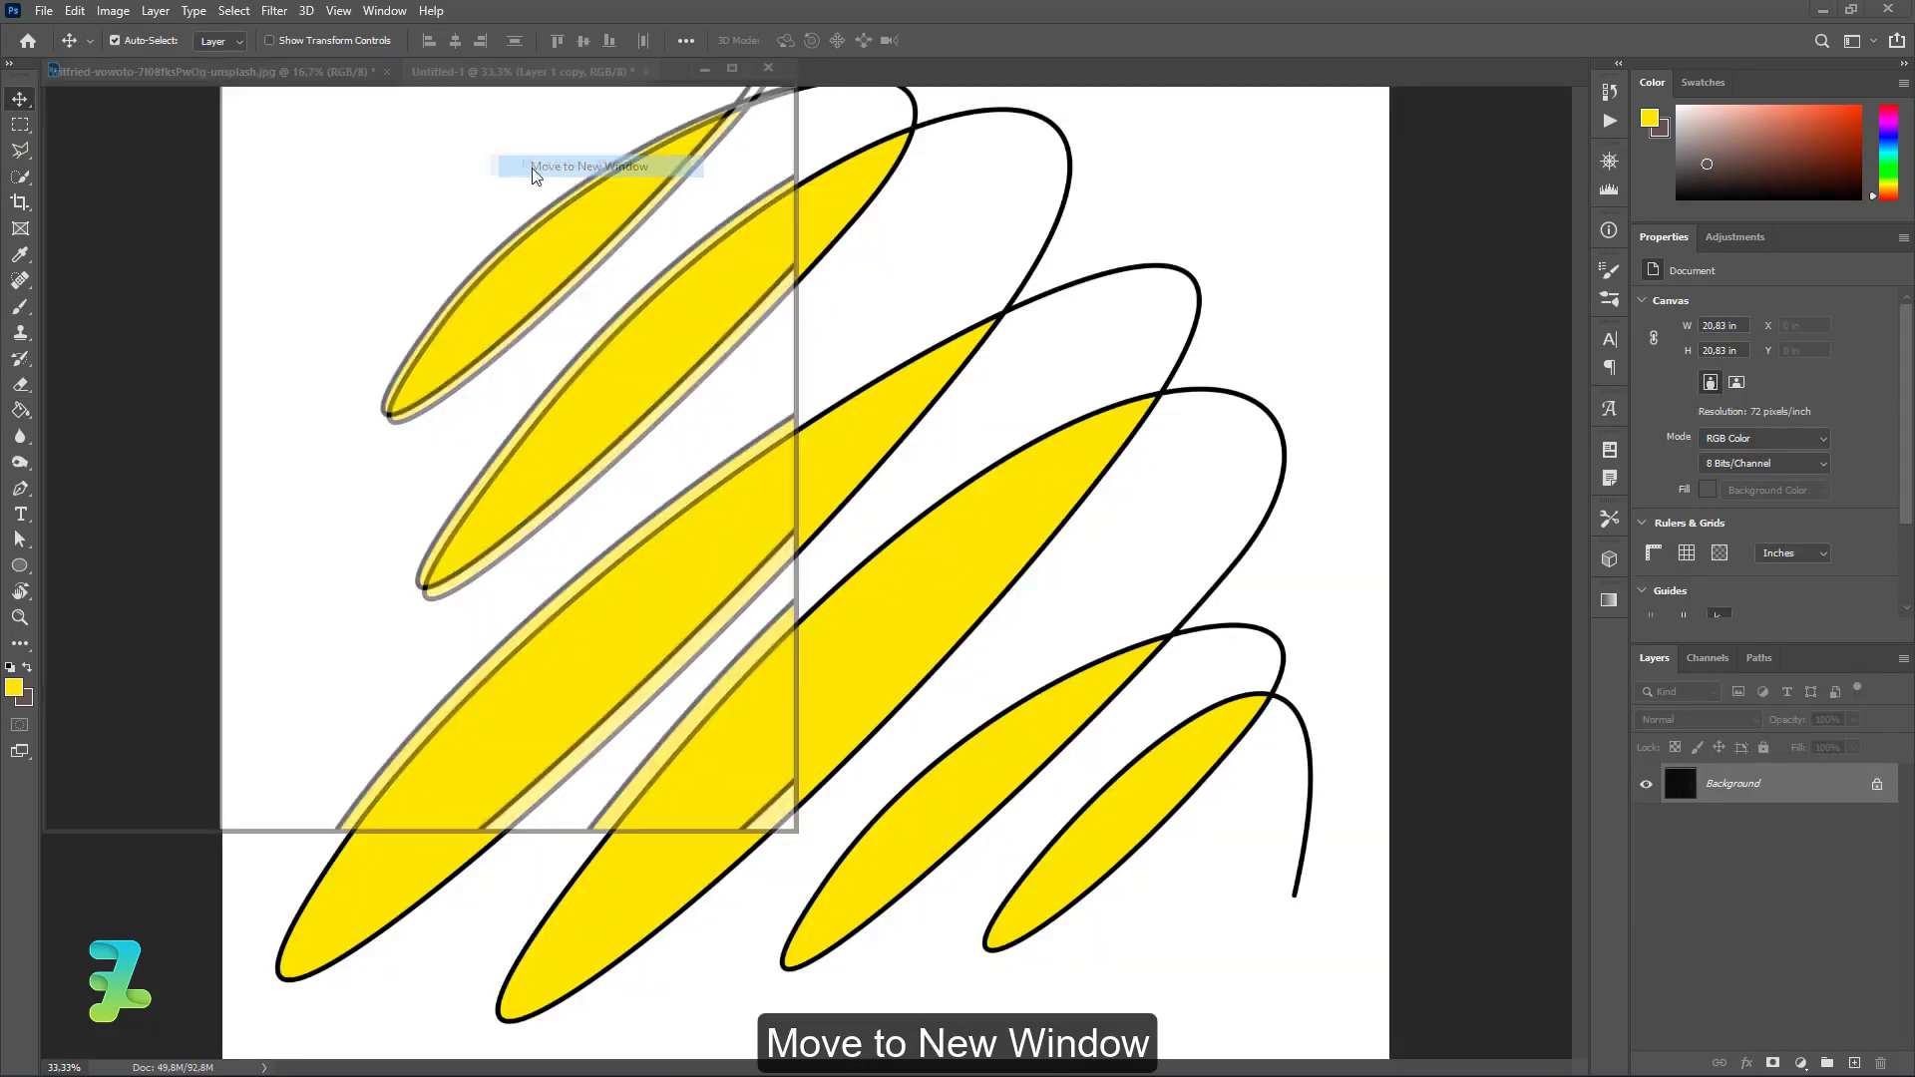
{"action": "left_click_drag", "start_coordinate": [123, 80], "coordinate": [148, 194]}
{"action": "key", "text": "ctrl+Tab"}
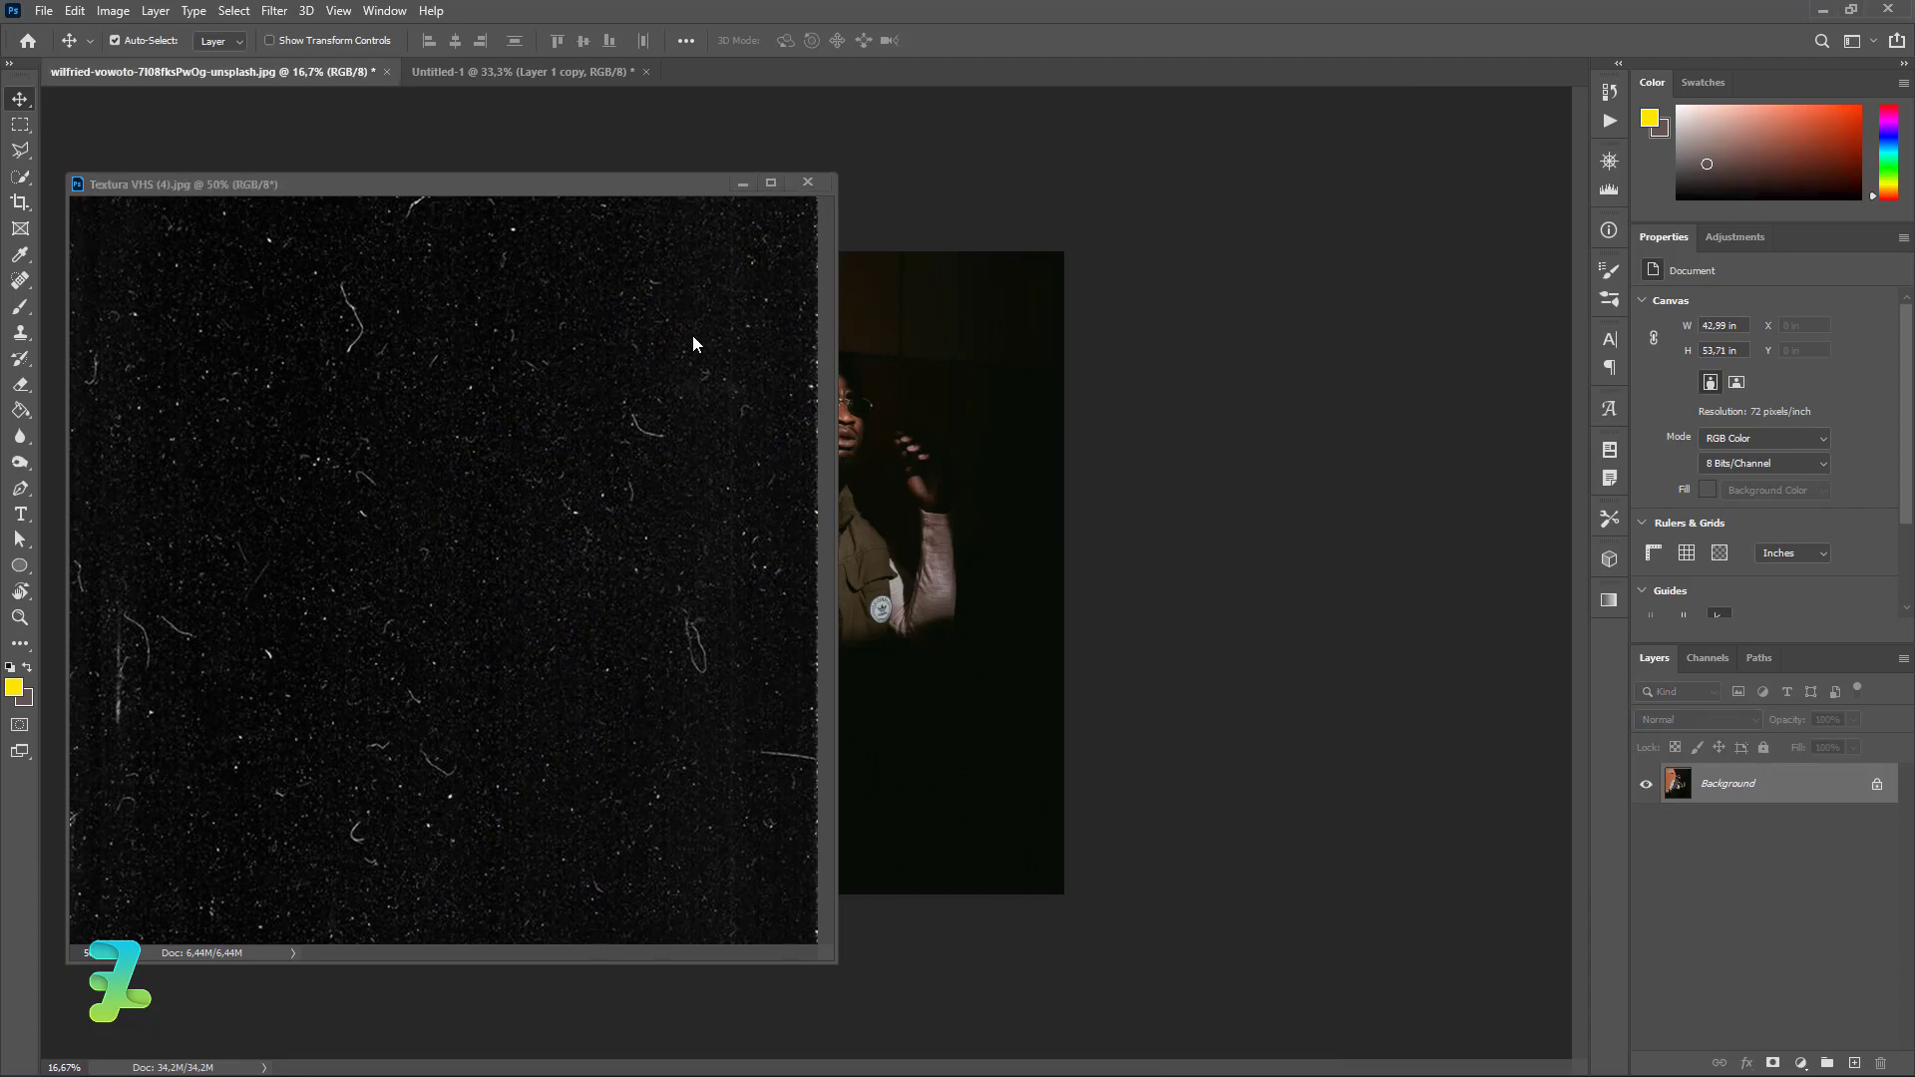
{"action": "left_click", "coordinate": [588, 407]}
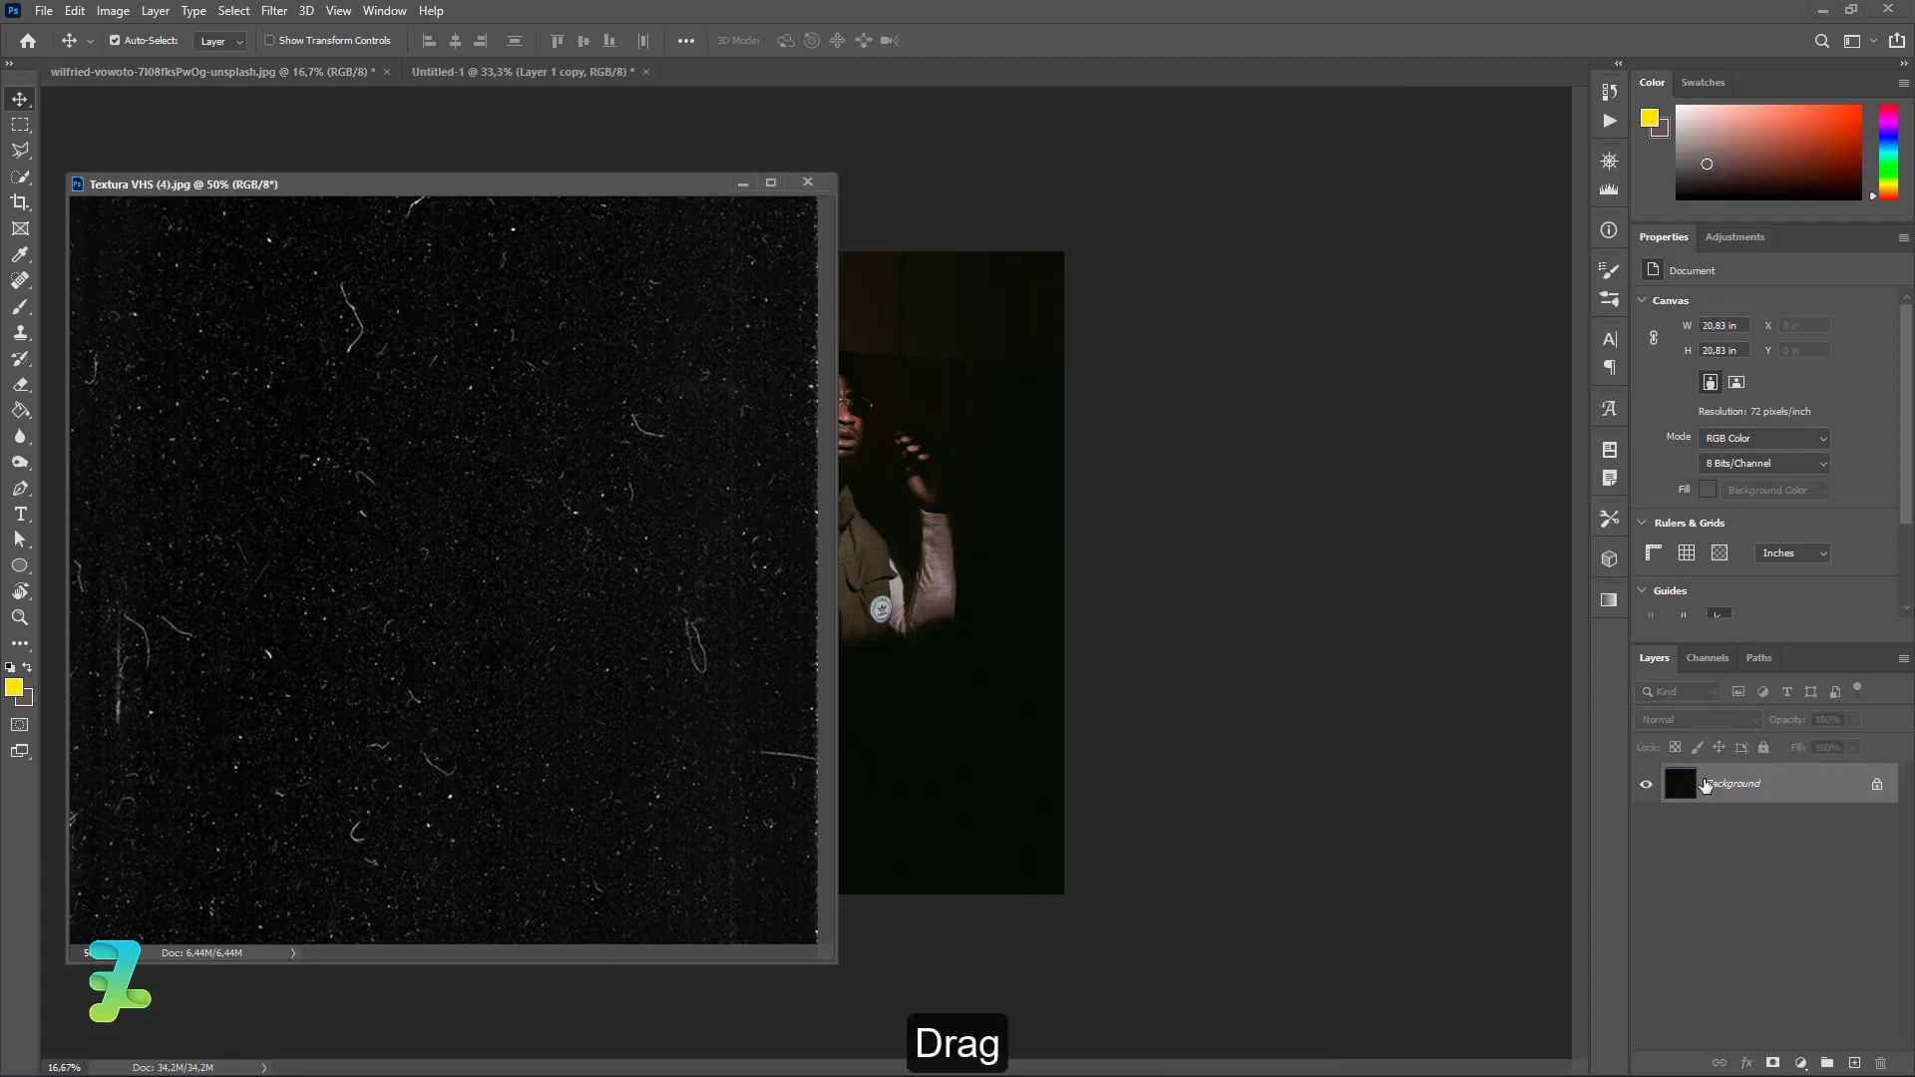
{"action": "left_click_drag", "start_coordinate": [1705, 785], "coordinate": [1025, 500]}
{"action": "left_click_drag", "start_coordinate": [550, 199], "coordinate": [810, 72]}
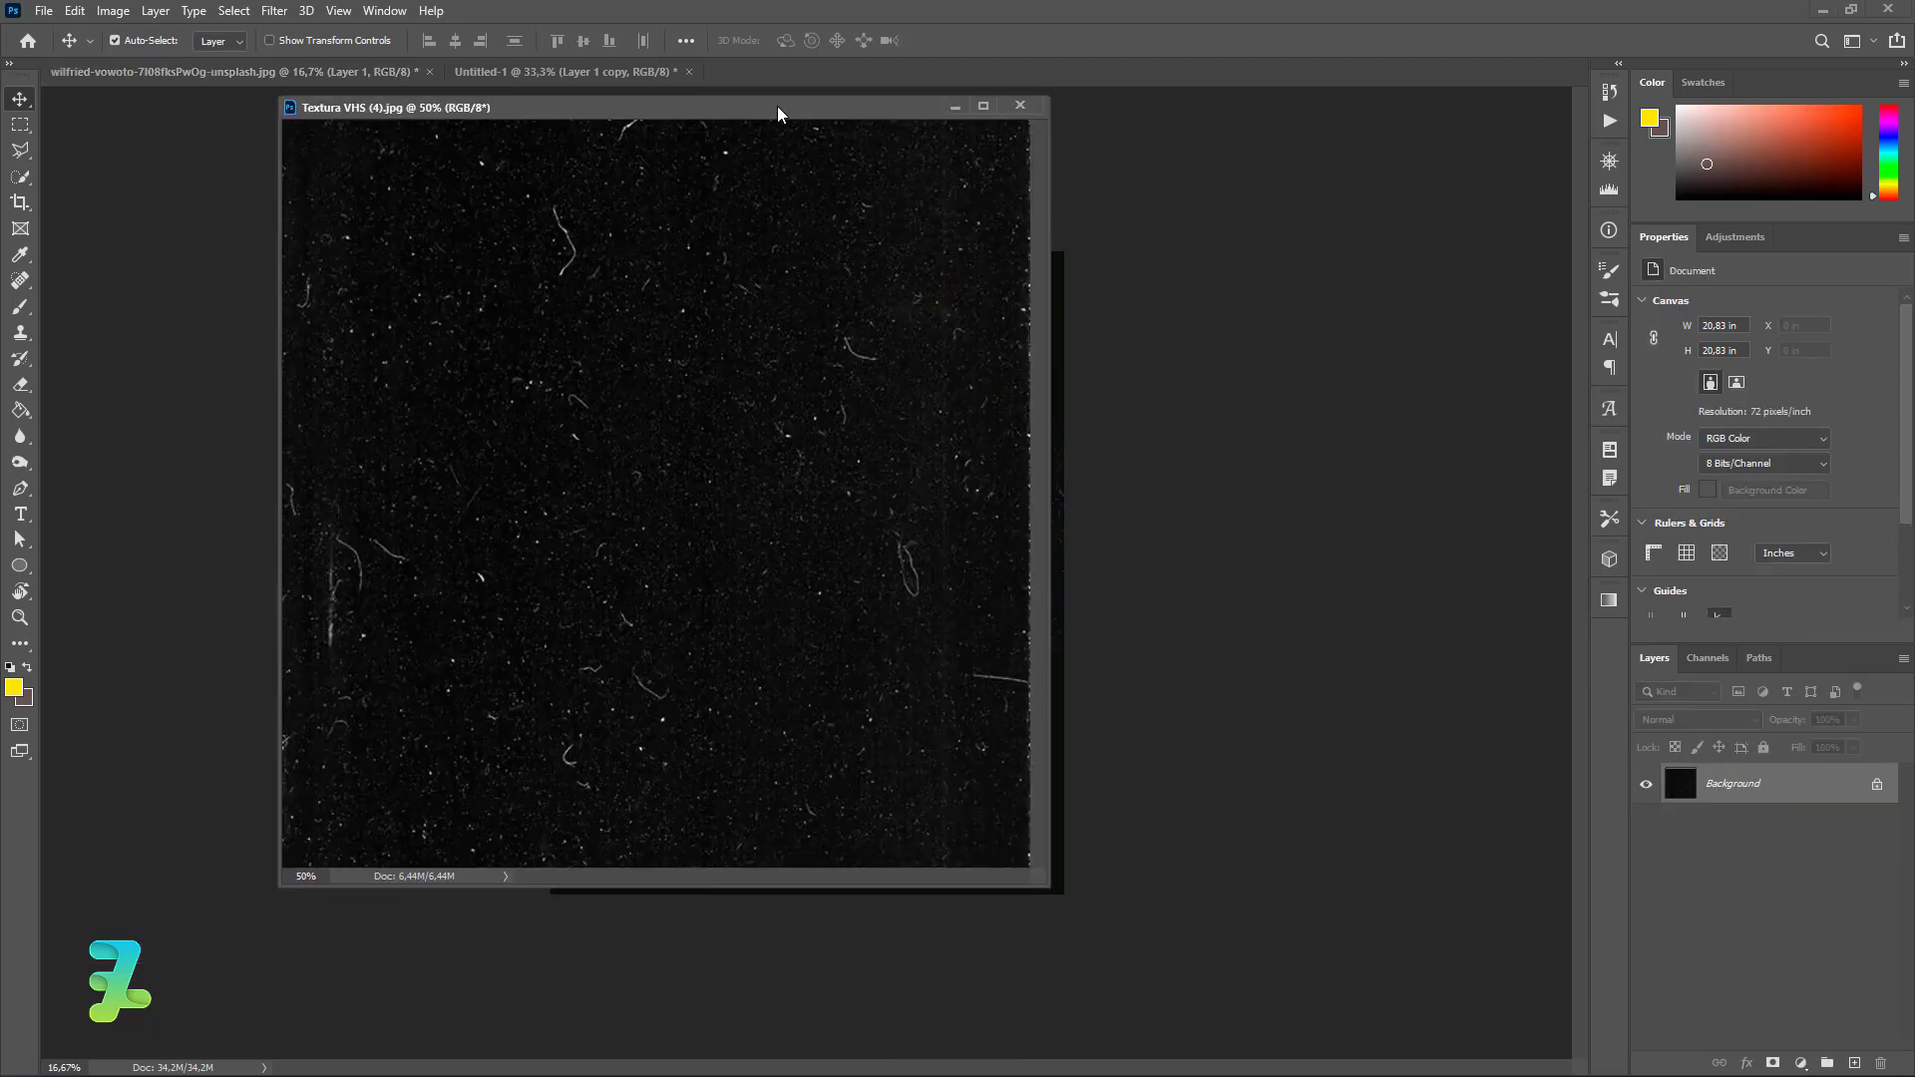
{"action": "left_click", "coordinate": [266, 80]}
Step: Free-transform the dust texture so it covers the whole portrait
{"action": "key", "text": "ctrl+t"}
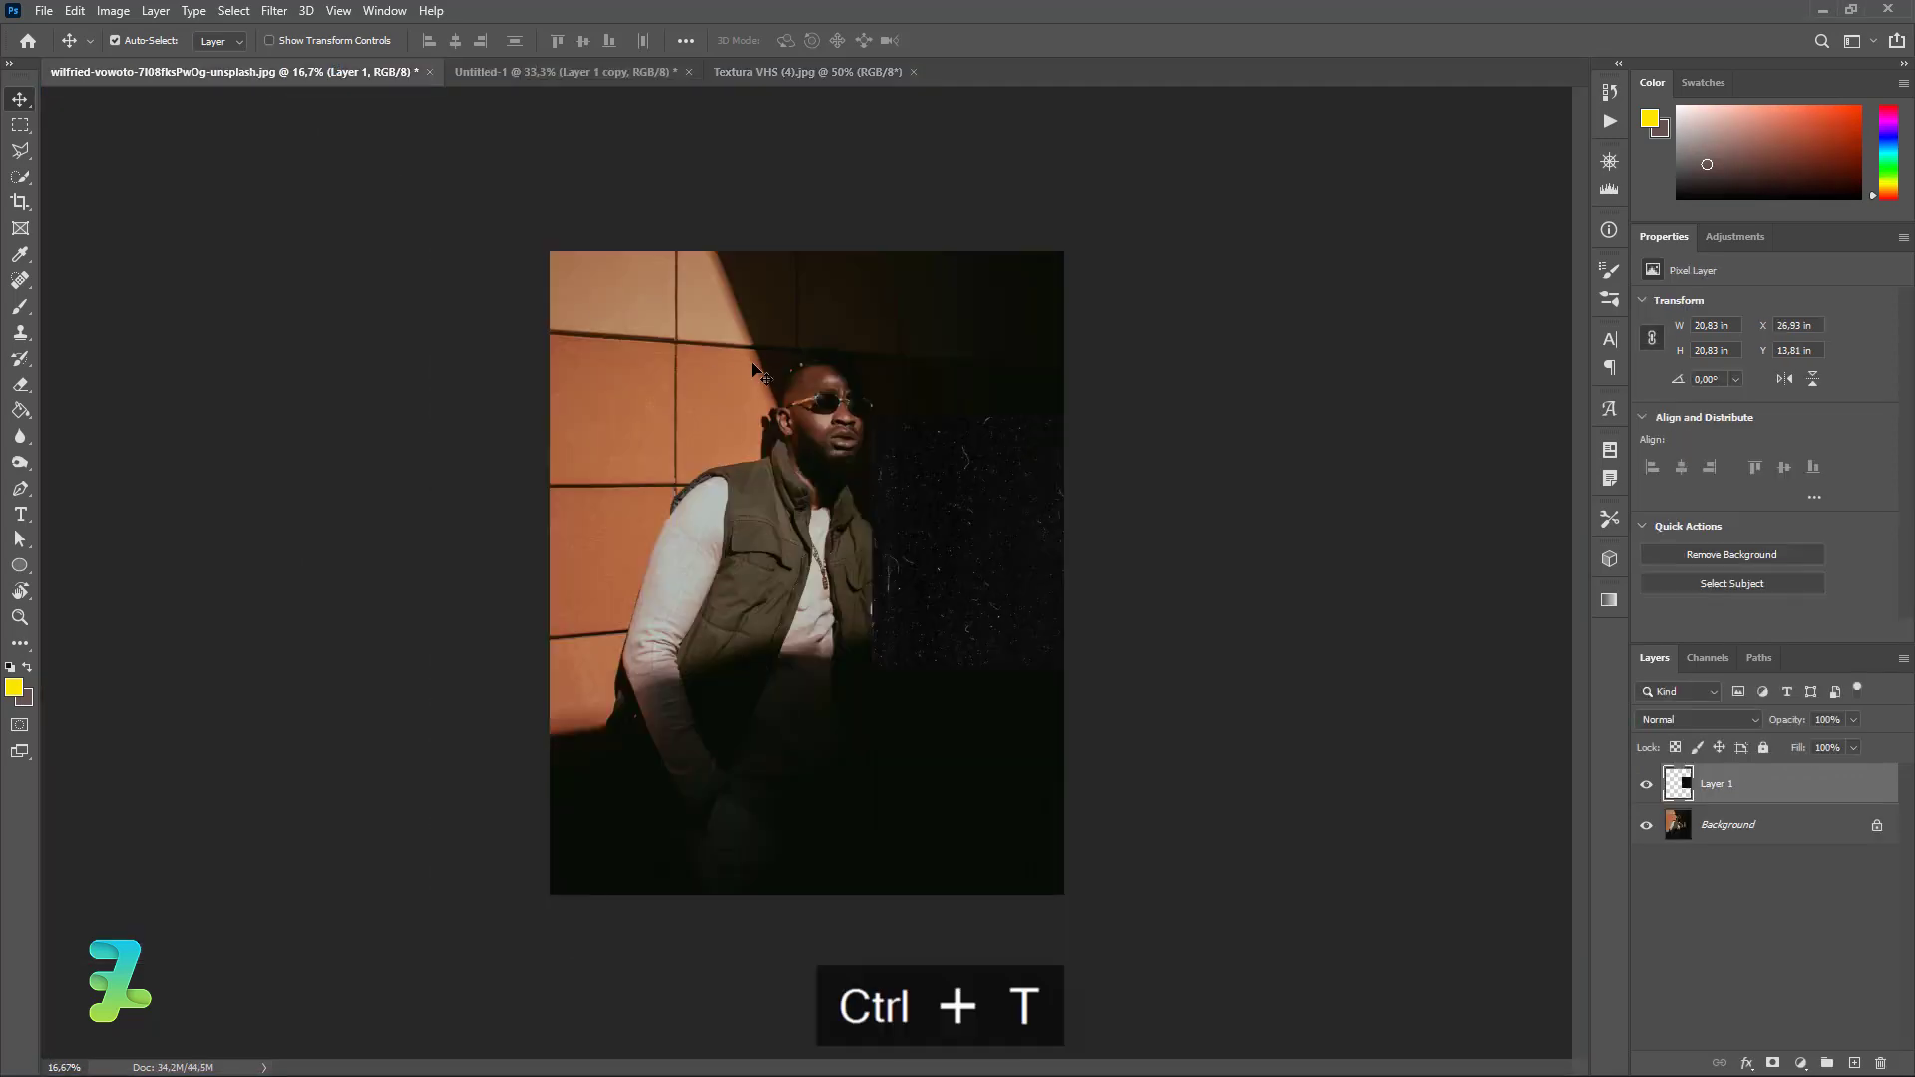
{"action": "left_click_drag", "start_coordinate": [865, 666], "coordinate": [735, 798]}
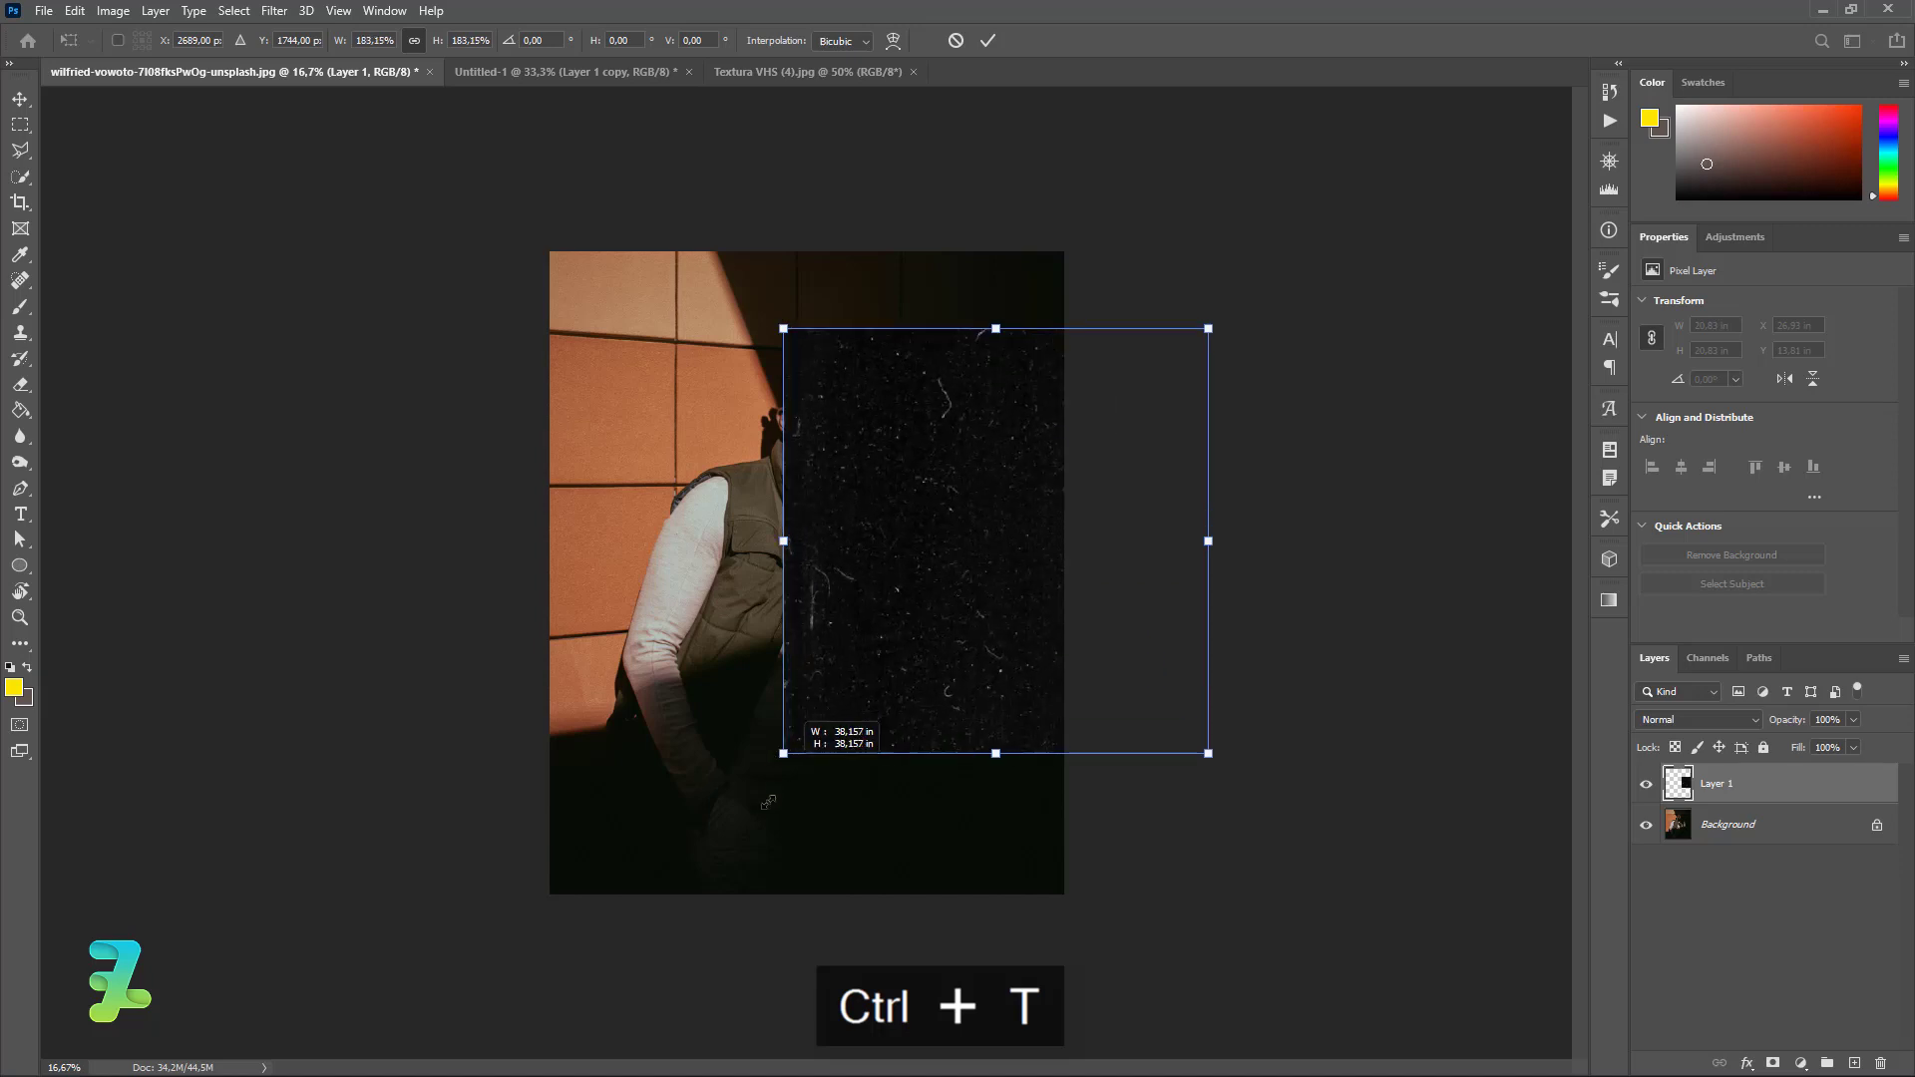
{"action": "left_click_drag", "start_coordinate": [1083, 661], "coordinate": [899, 639]}
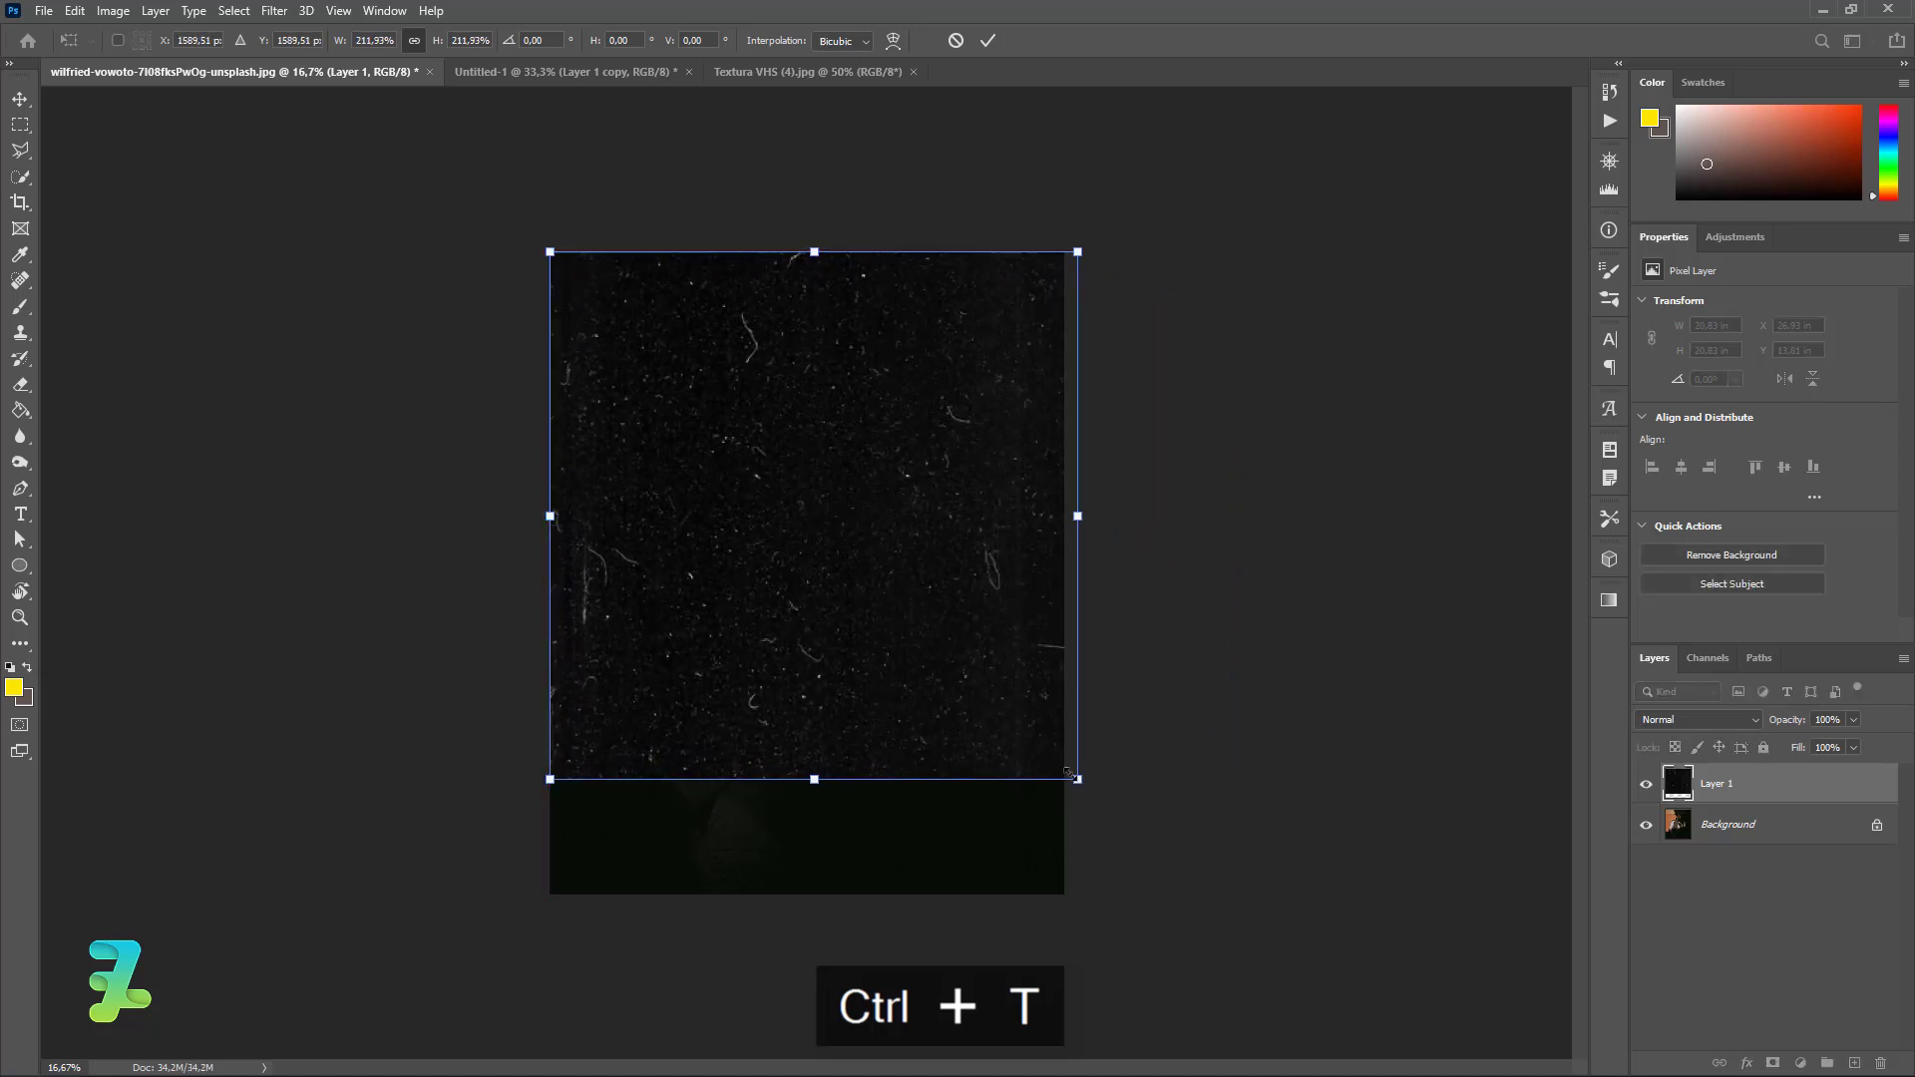
{"action": "left_click_drag", "start_coordinate": [1077, 779], "coordinate": [1189, 883]}
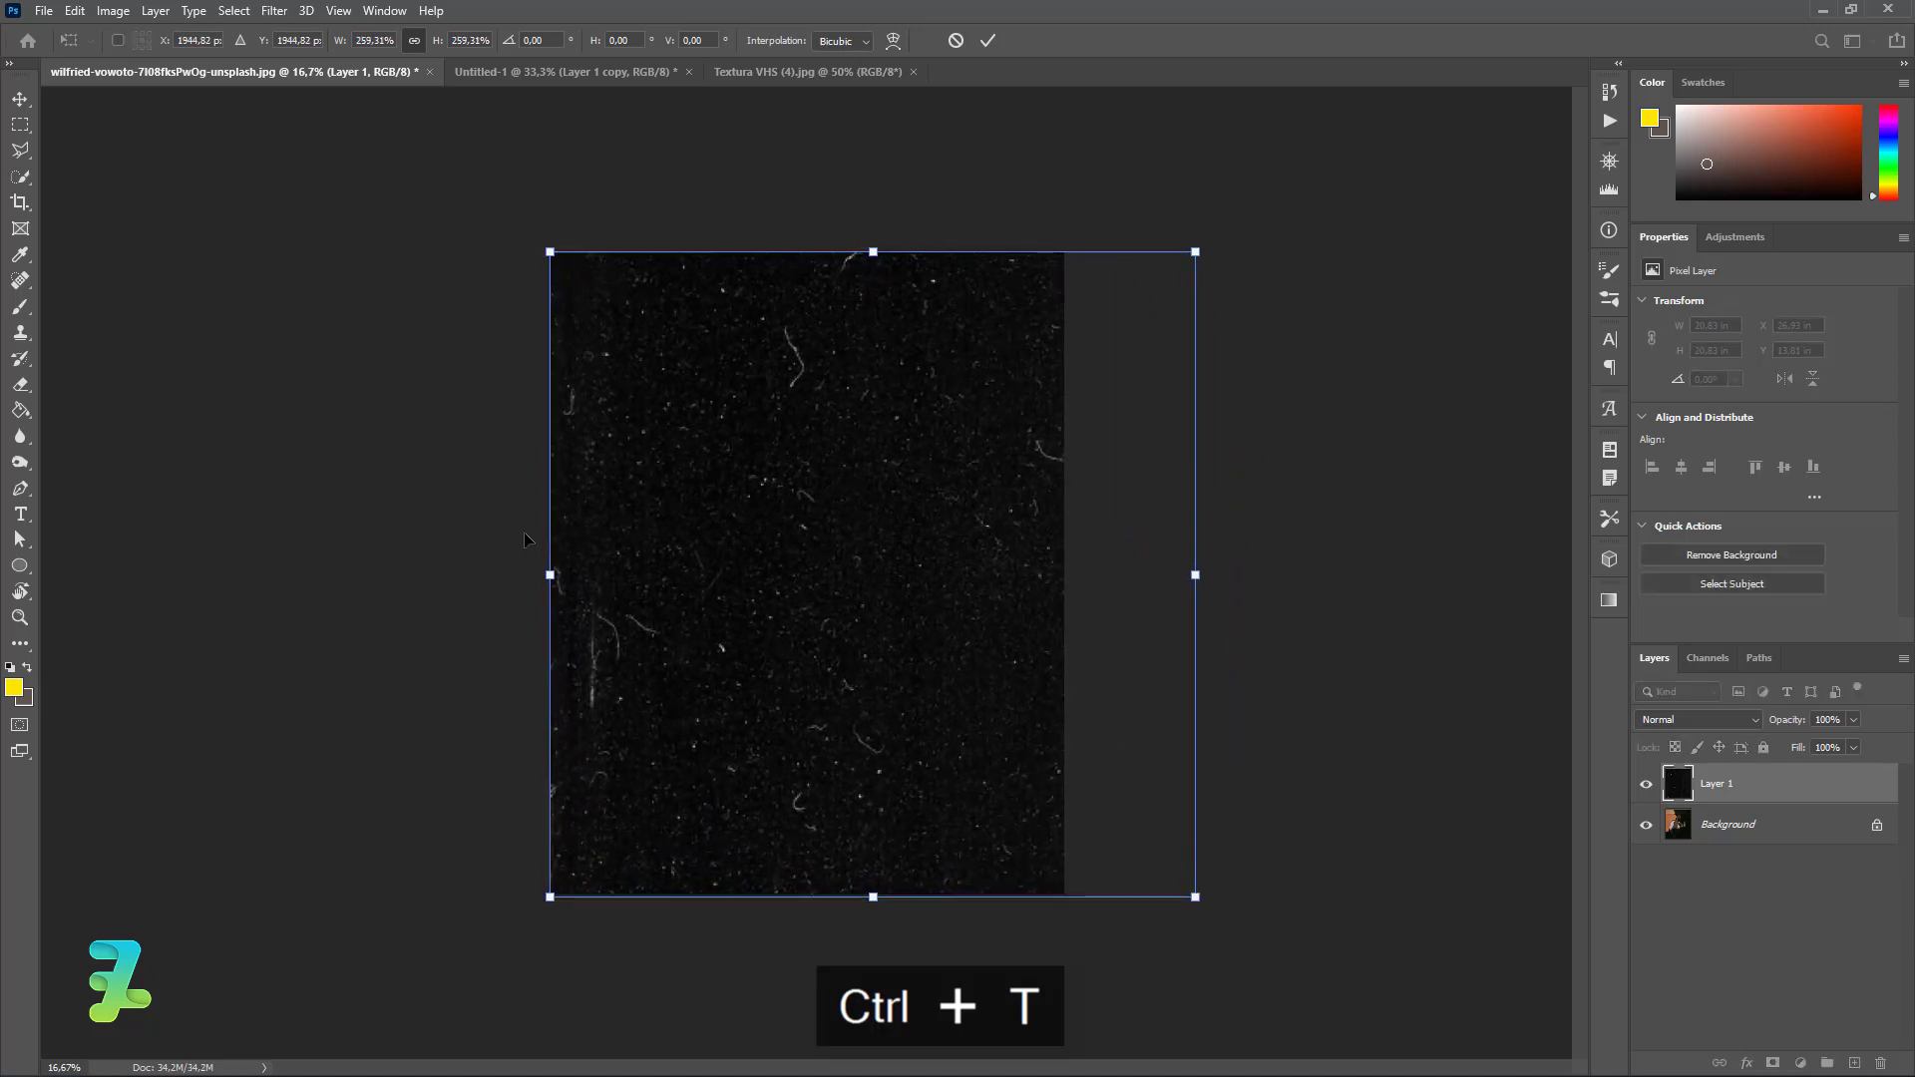
{"action": "key", "text": "Return"}
Step: Blend the texture in Color Dodge at 46% opacity and stamp visible layers into Layer 2
{"action": "left_click", "coordinate": [1673, 561]}
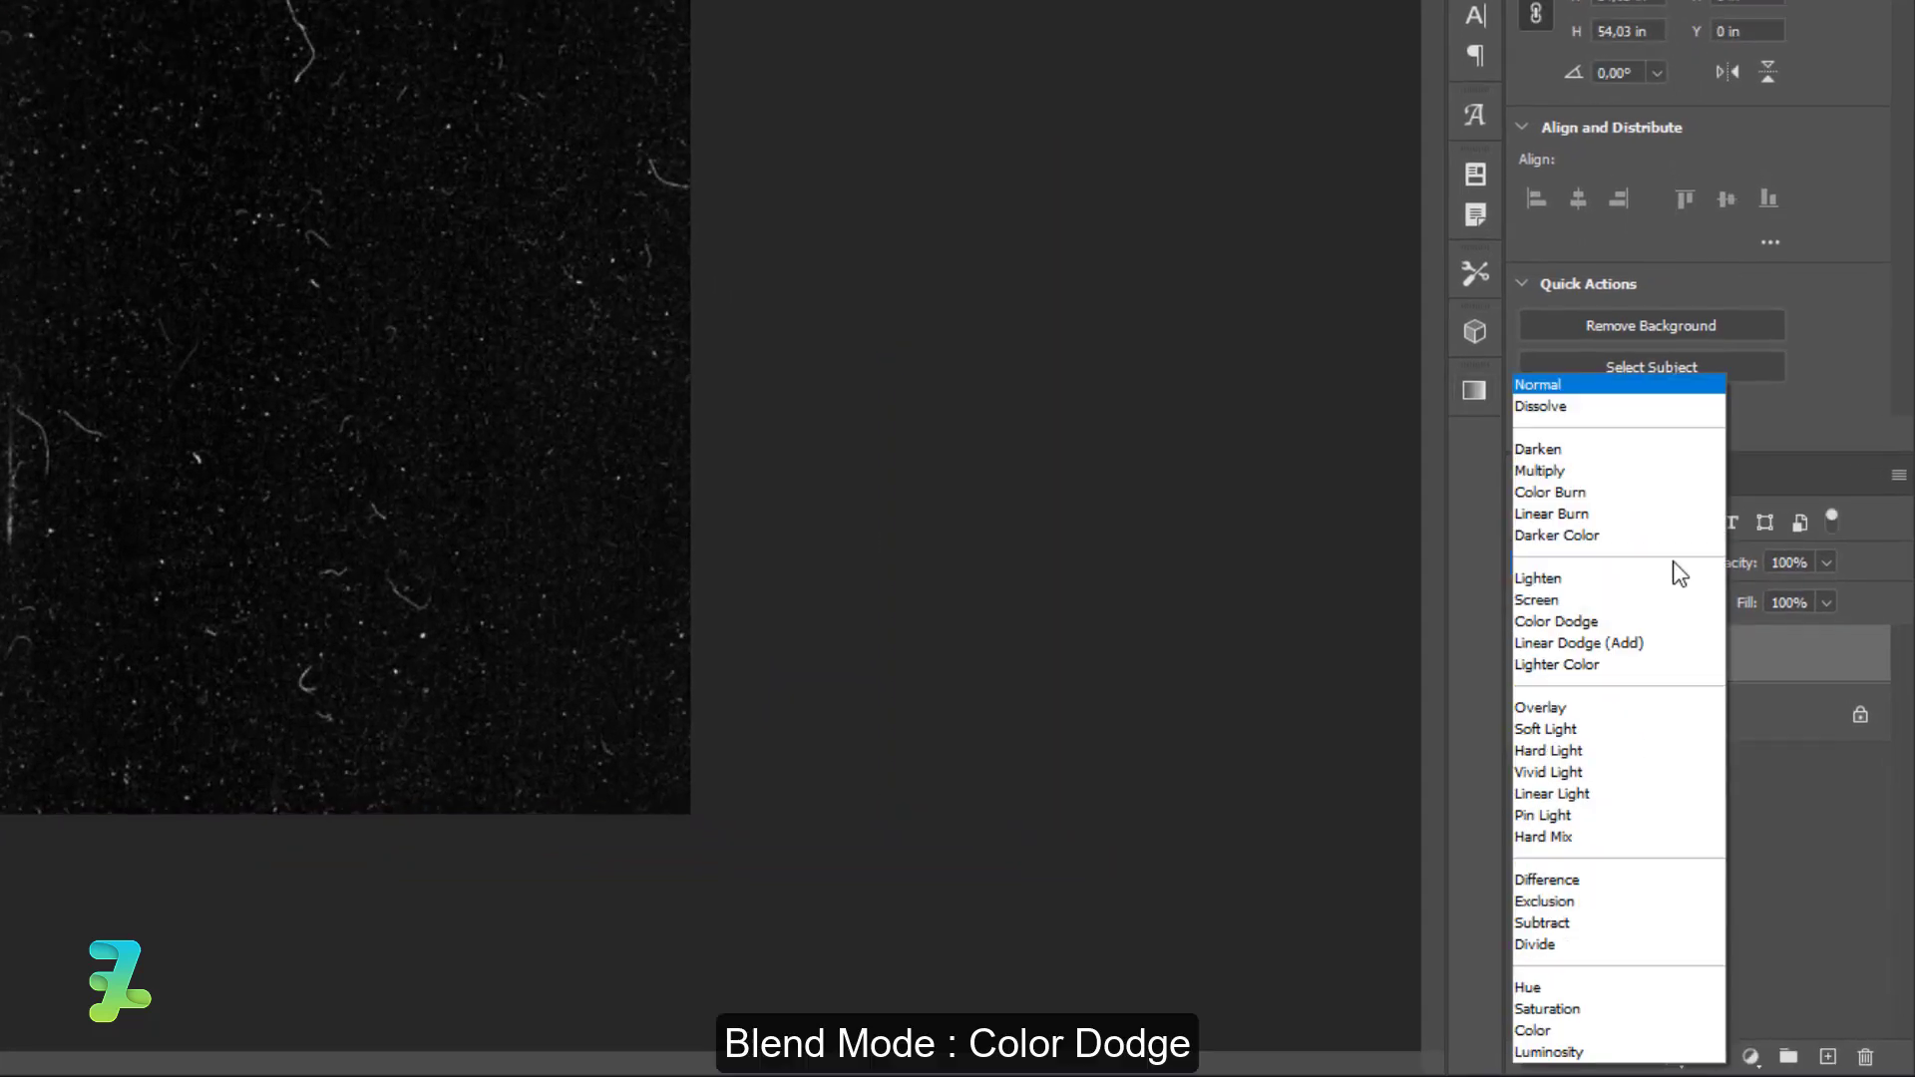
{"action": "left_click", "coordinate": [1675, 616]}
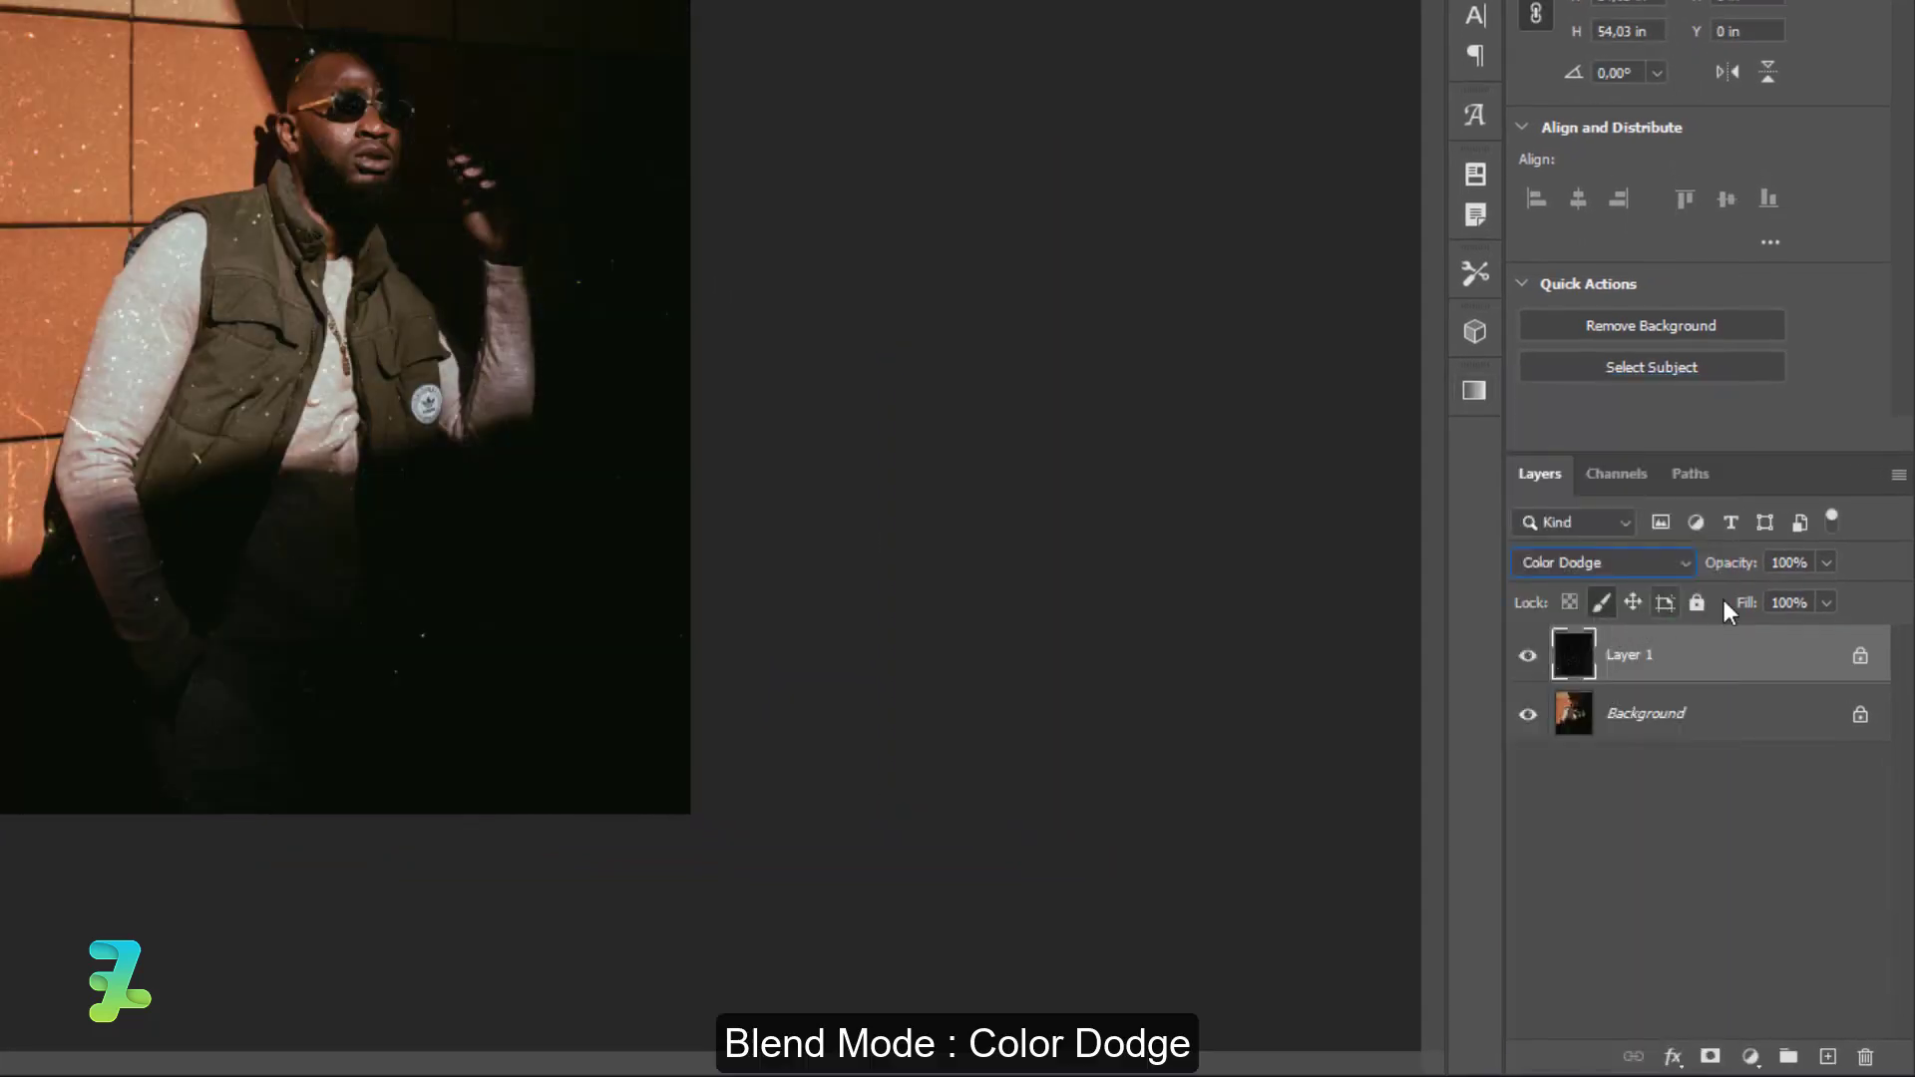
{"action": "left_click", "coordinate": [1825, 569]}
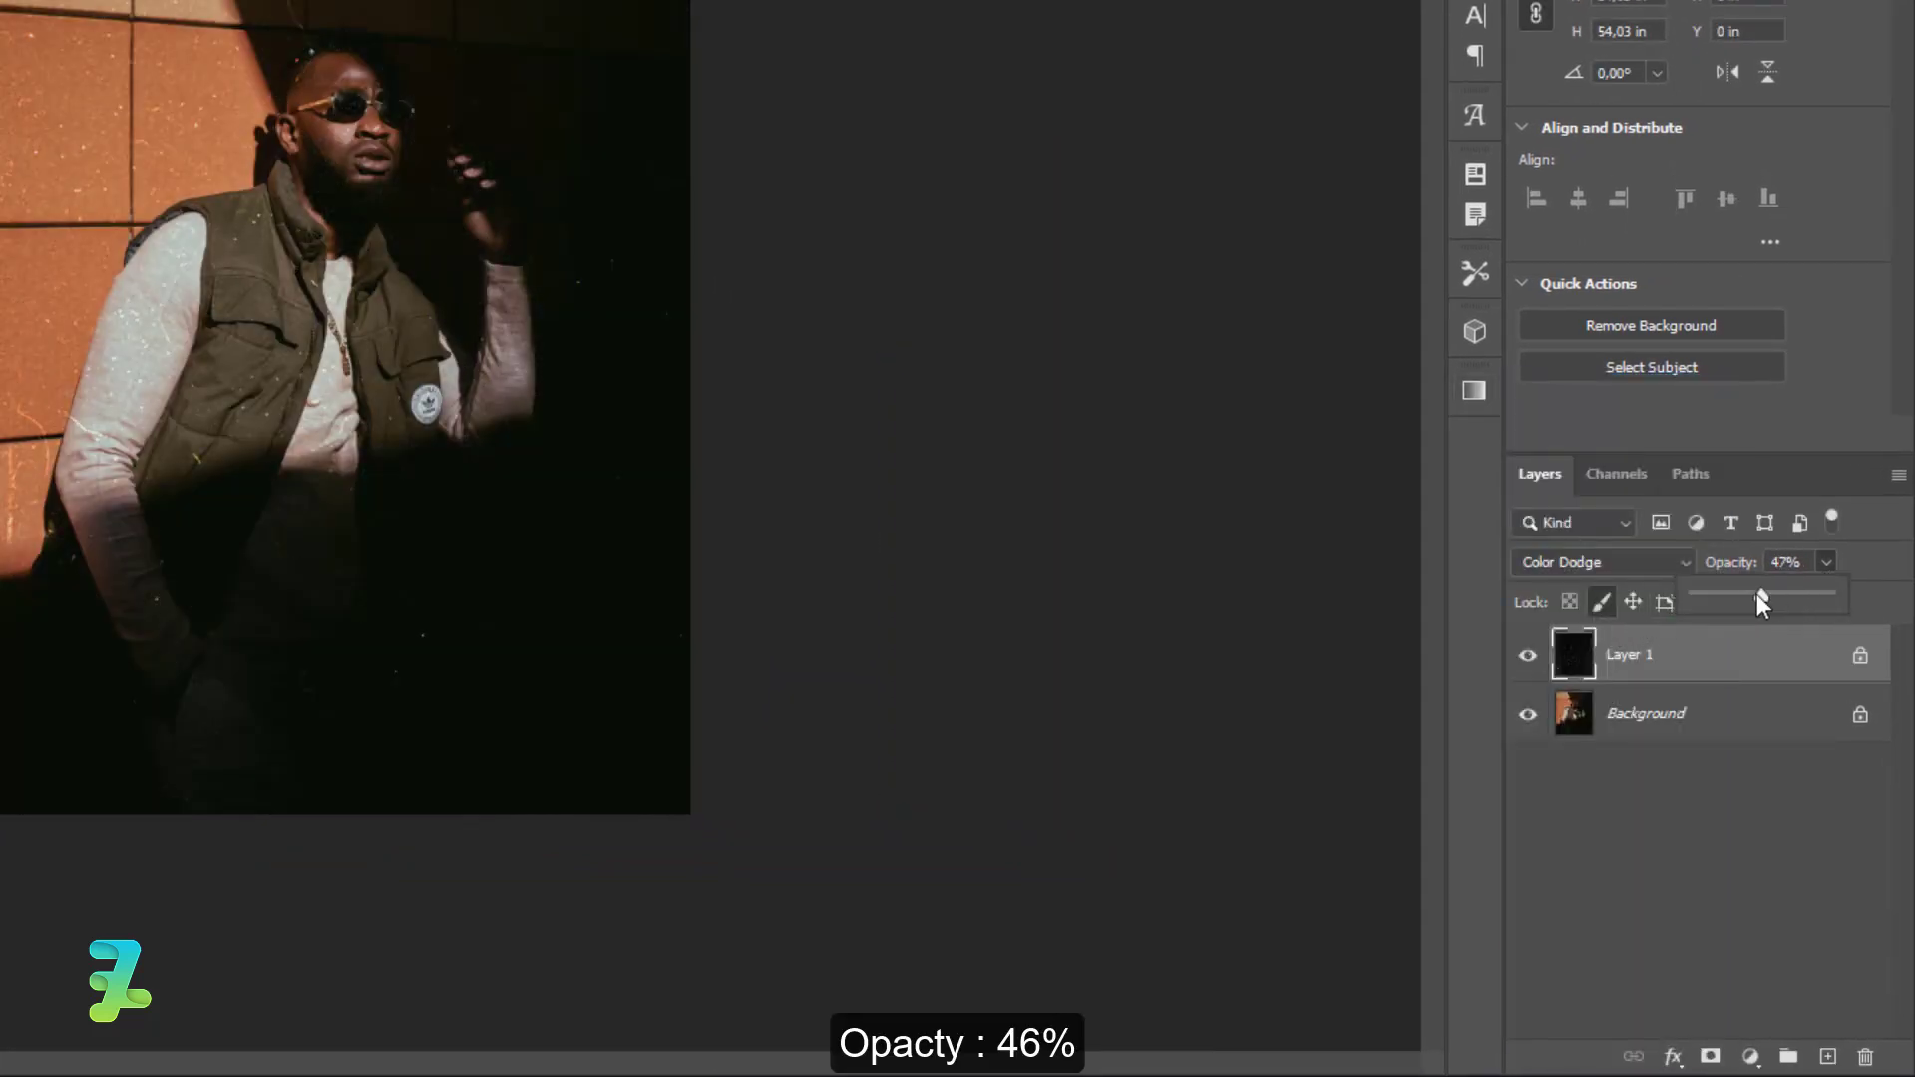
{"action": "left_click", "coordinate": [1705, 690]}
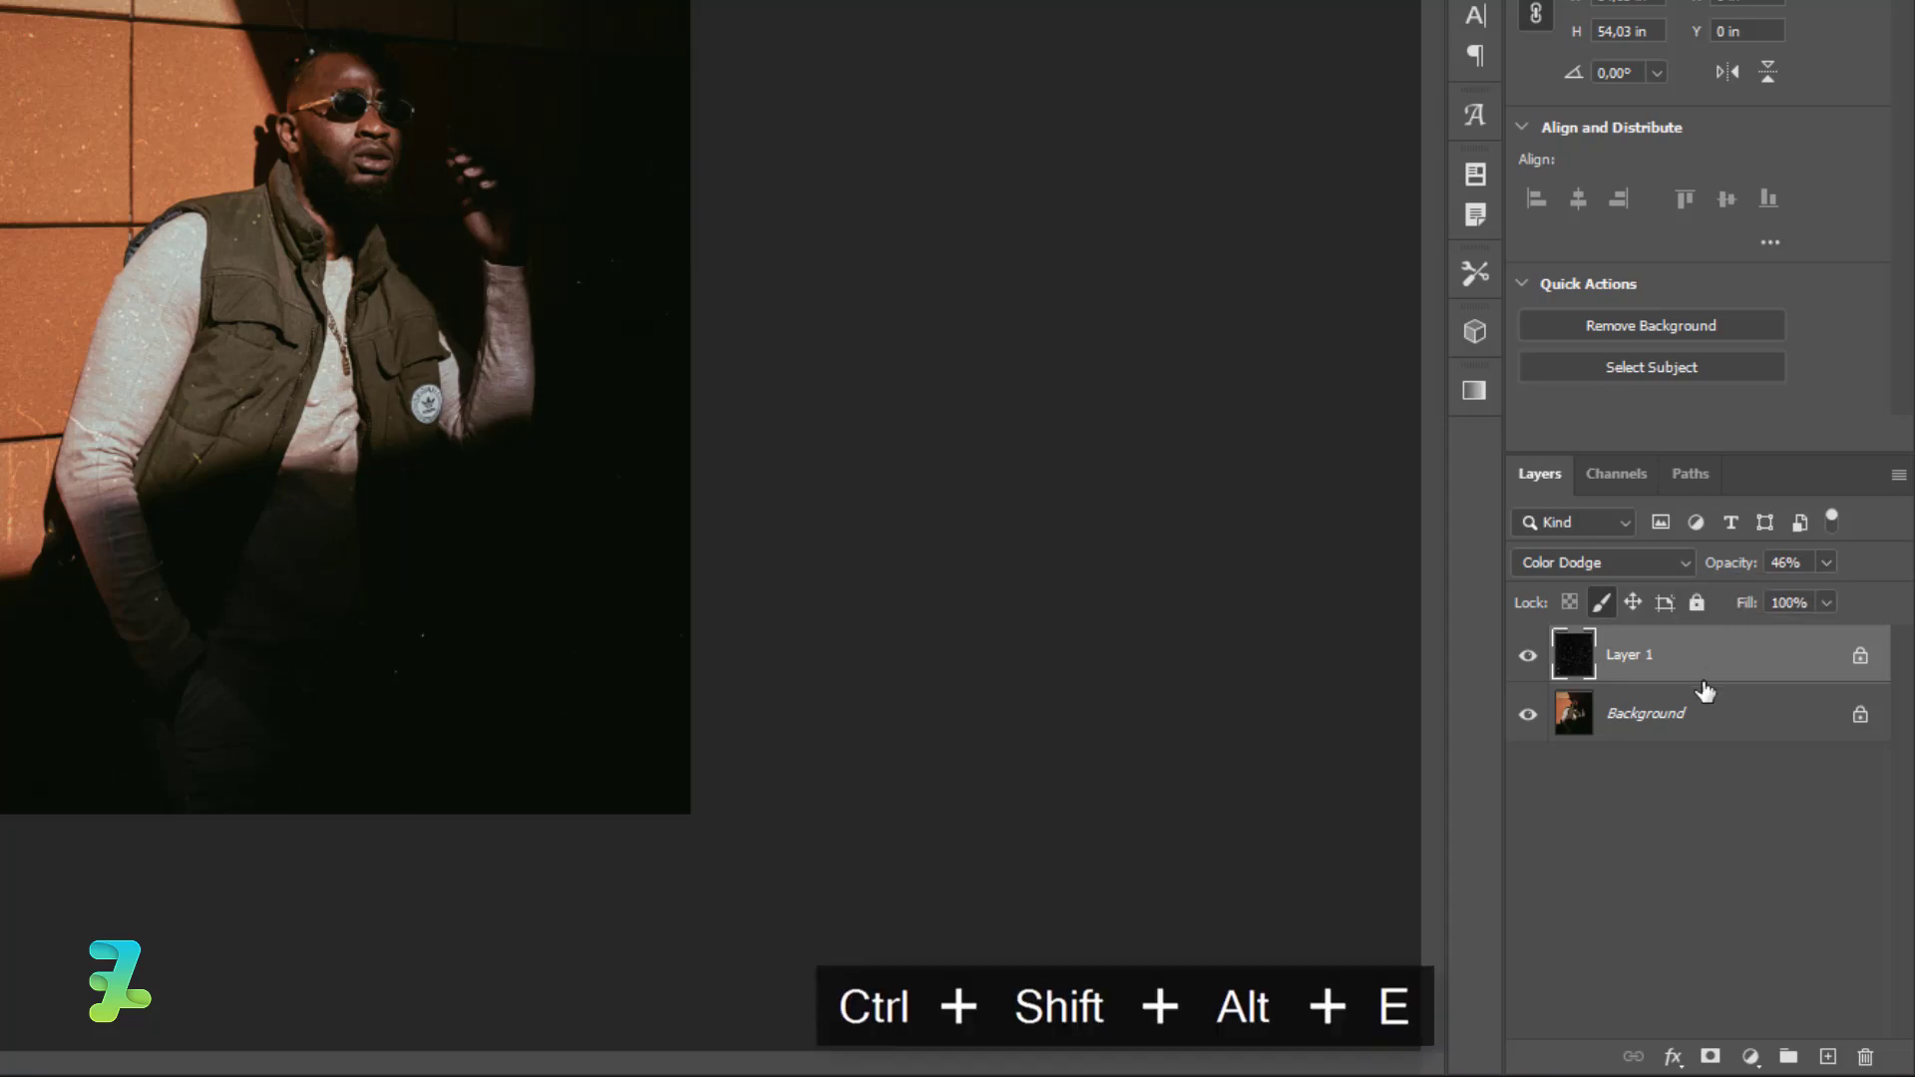
{"action": "key", "text": "ctrl+shift+alt+e"}
Step: Copy the merged portrait into Untitled-1 as Layer 2 and position it over the scribble
{"action": "right_click", "coordinate": [189, 81]}
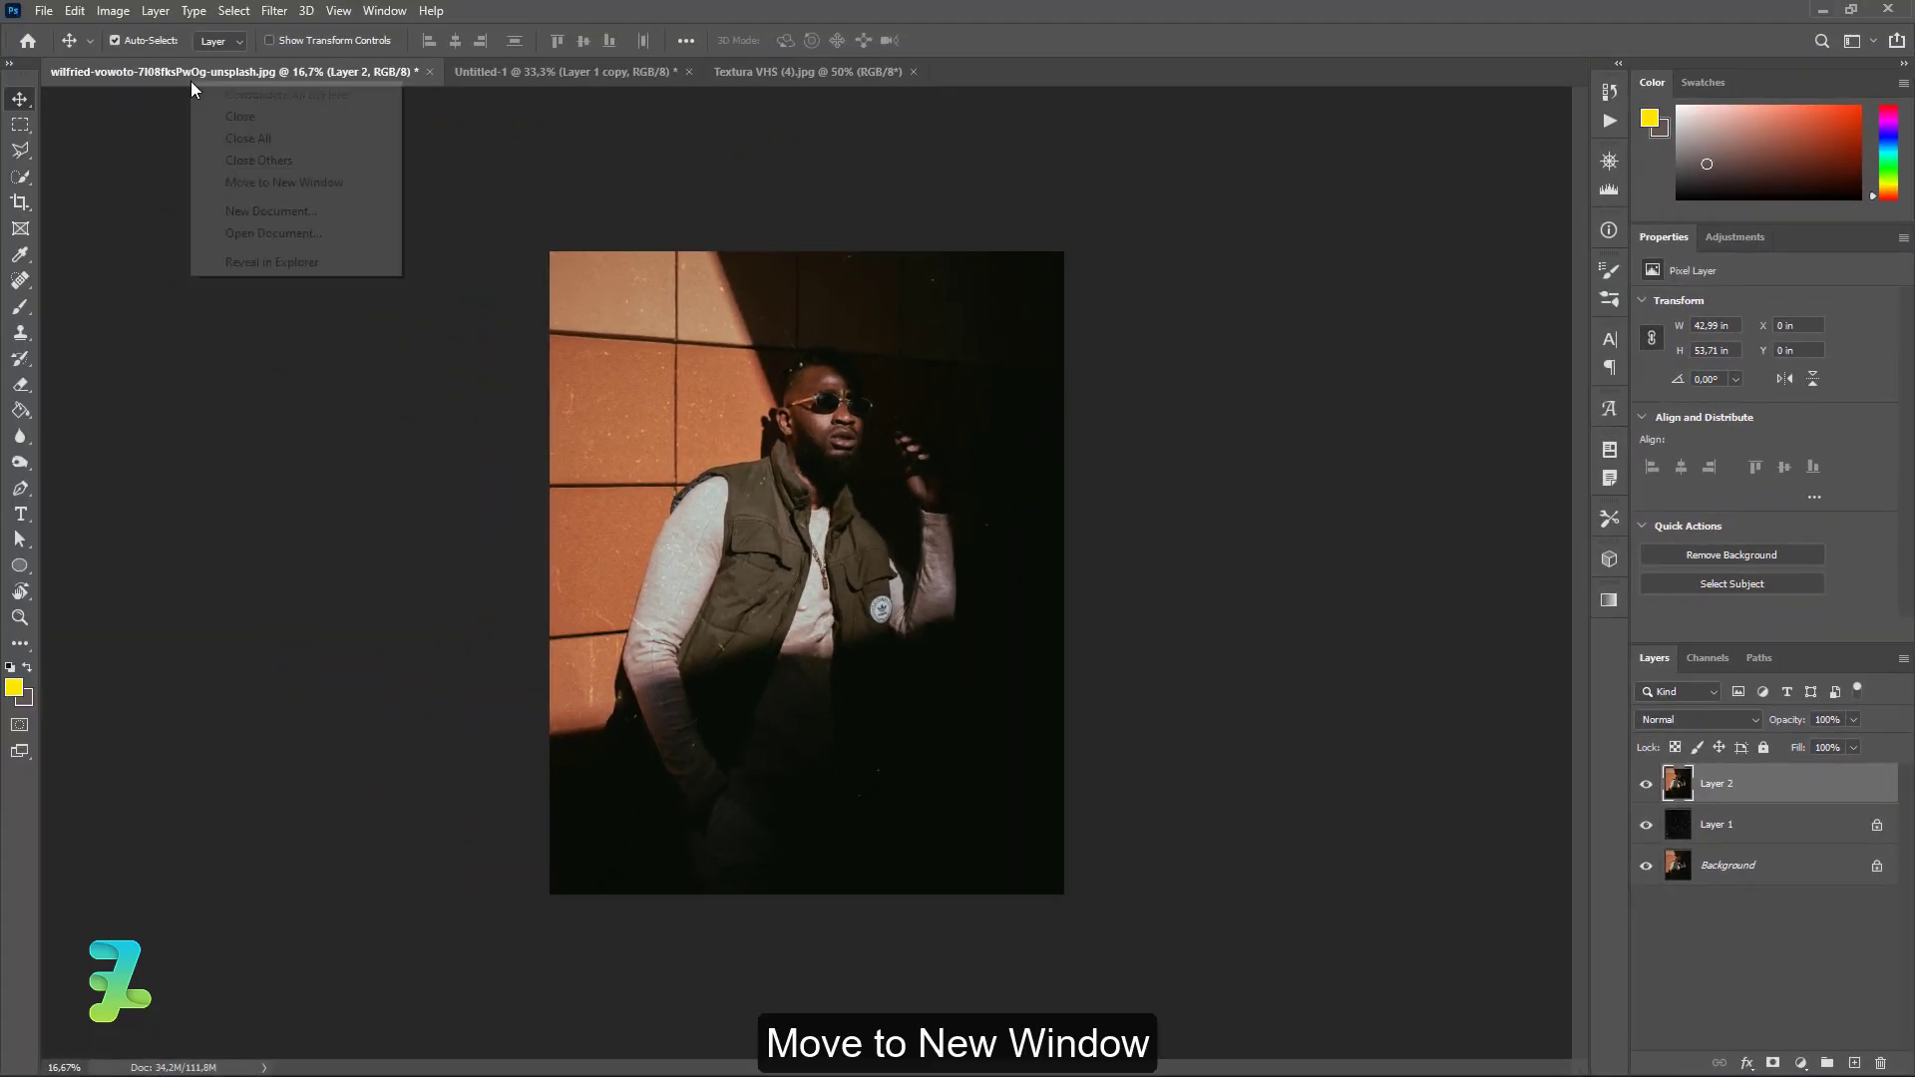
{"action": "left_click", "coordinate": [236, 183]}
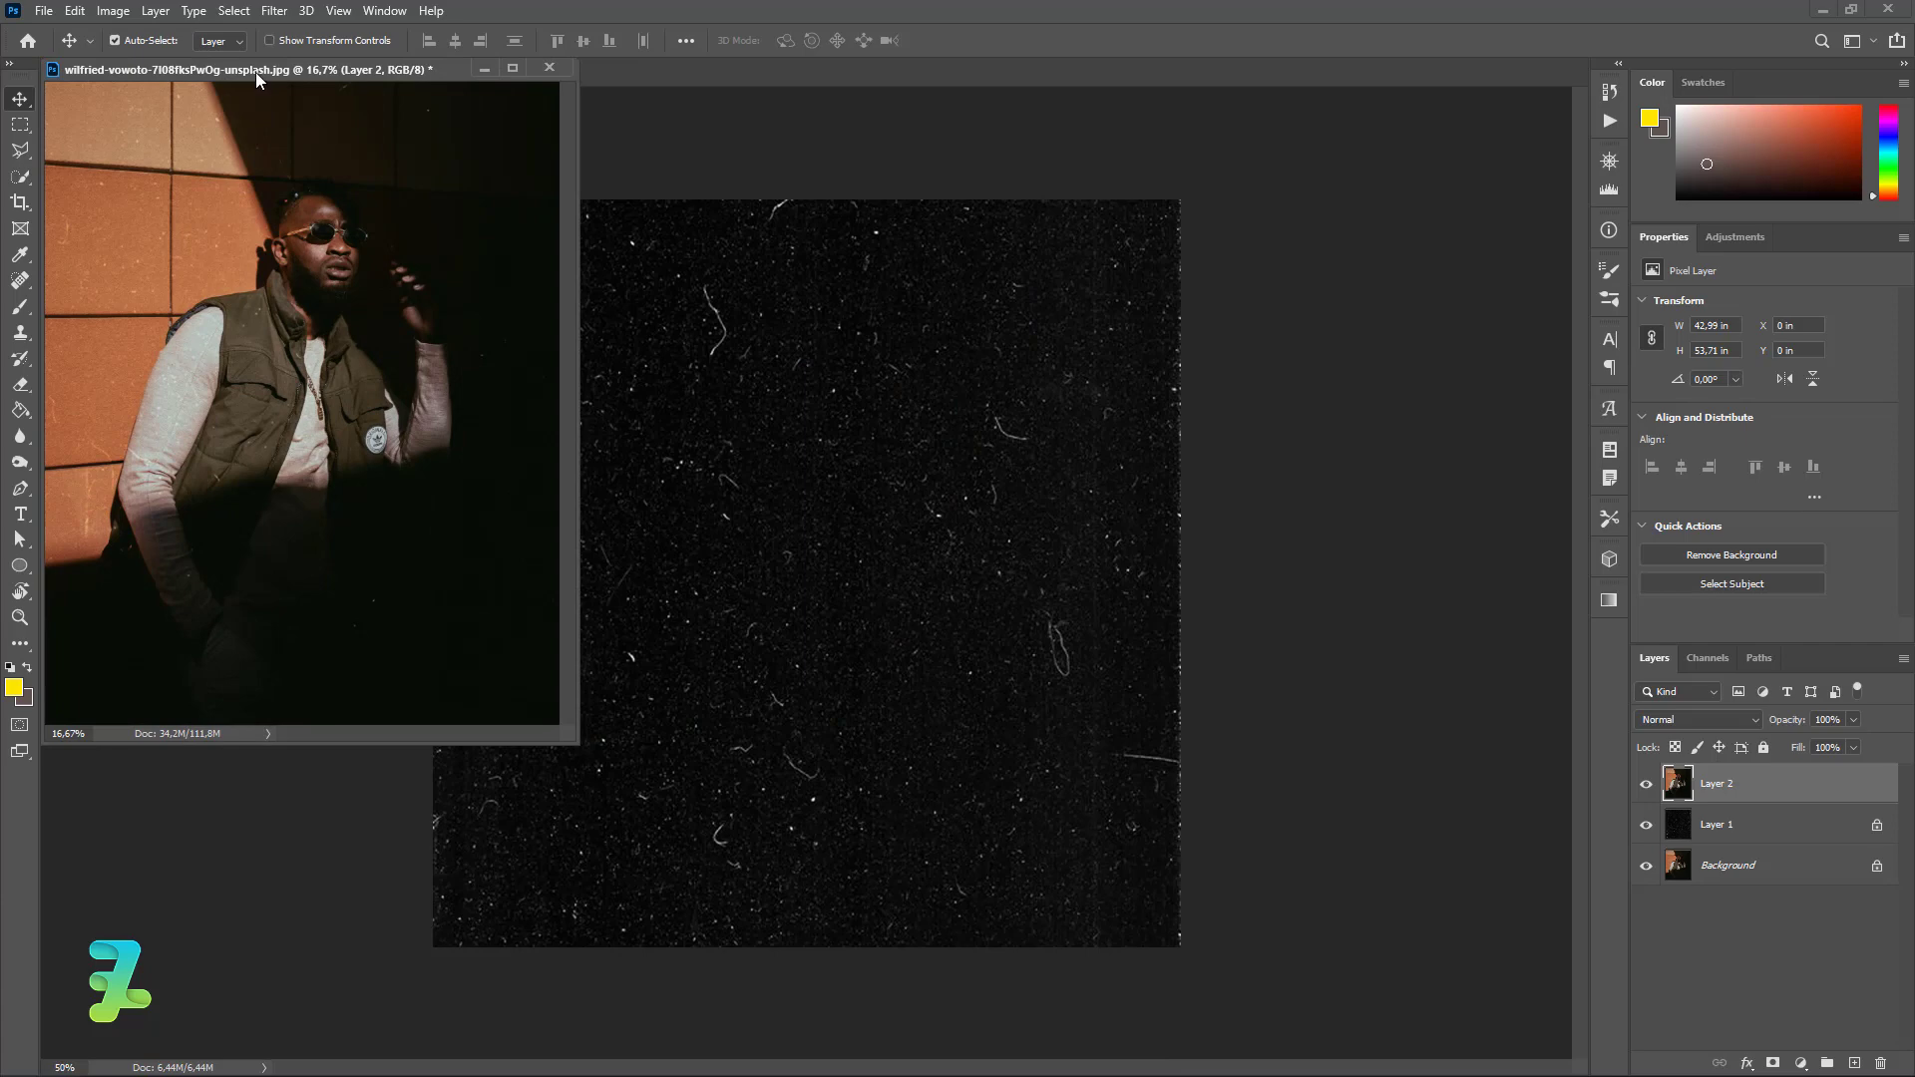
{"action": "left_click_drag", "start_coordinate": [255, 72], "coordinate": [252, 182]}
{"action": "left_click", "coordinate": [319, 101]}
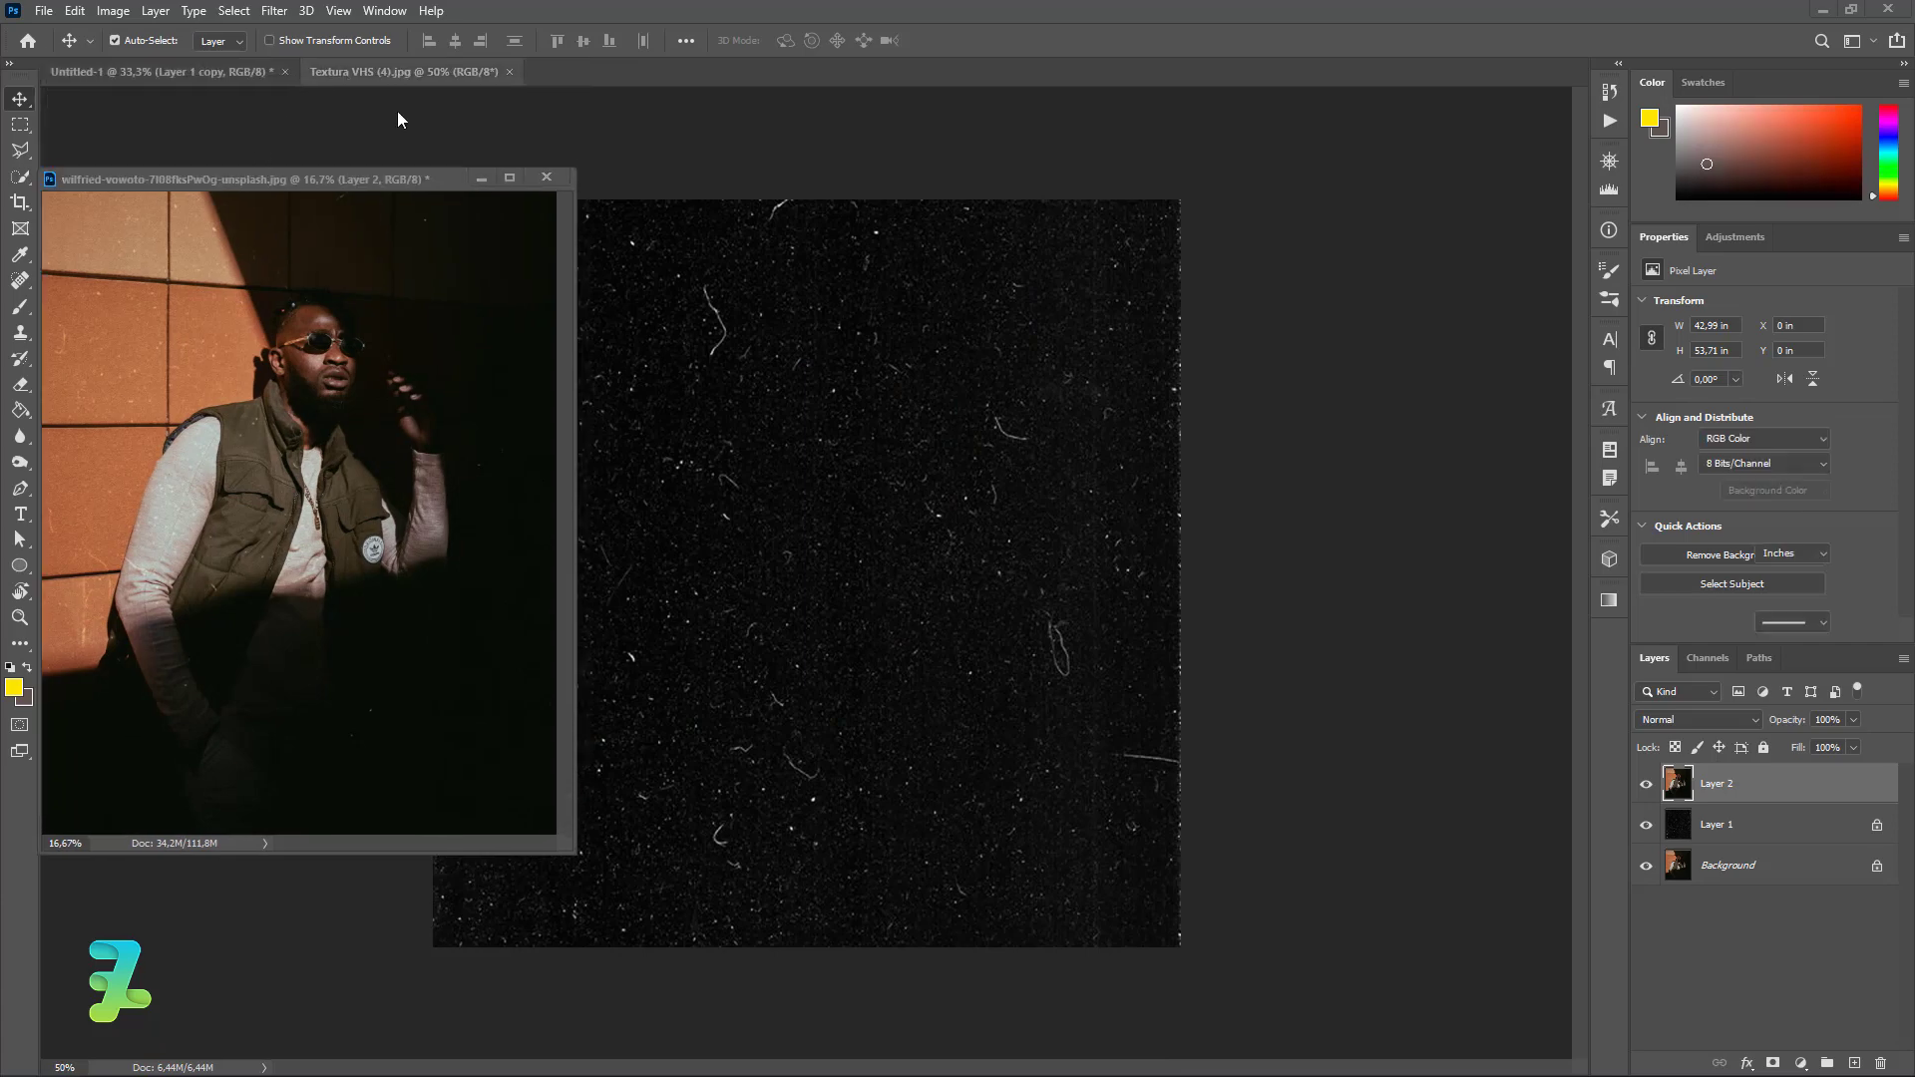
{"action": "left_click", "coordinate": [190, 71]}
{"action": "left_click_drag", "start_coordinate": [291, 459], "coordinate": [716, 411]}
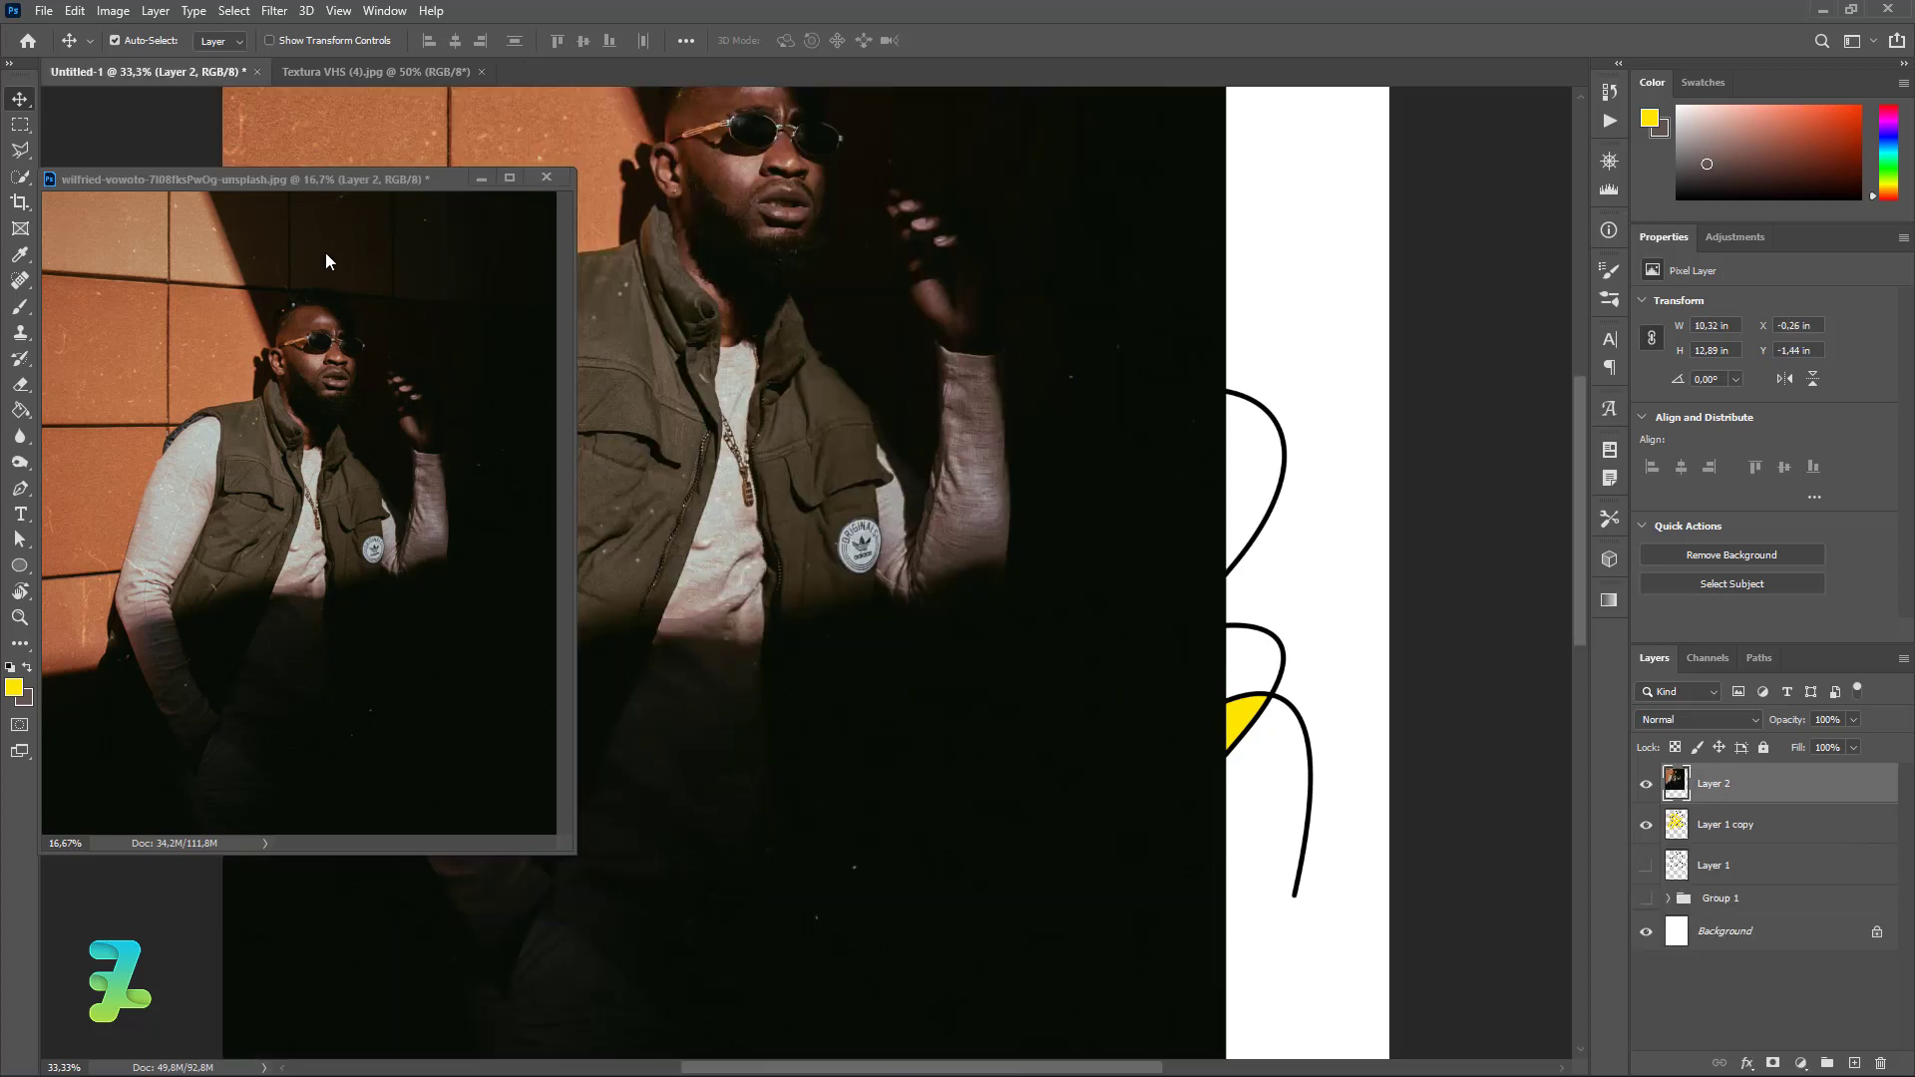
{"action": "mouse_move", "coordinate": [313, 185]}
{"action": "left_mouse_down"}
{"action": "mouse_move", "coordinate": [642, 93]}
{"action": "mouse_move", "coordinate": [598, 72]}
{"action": "left_mouse_up"}
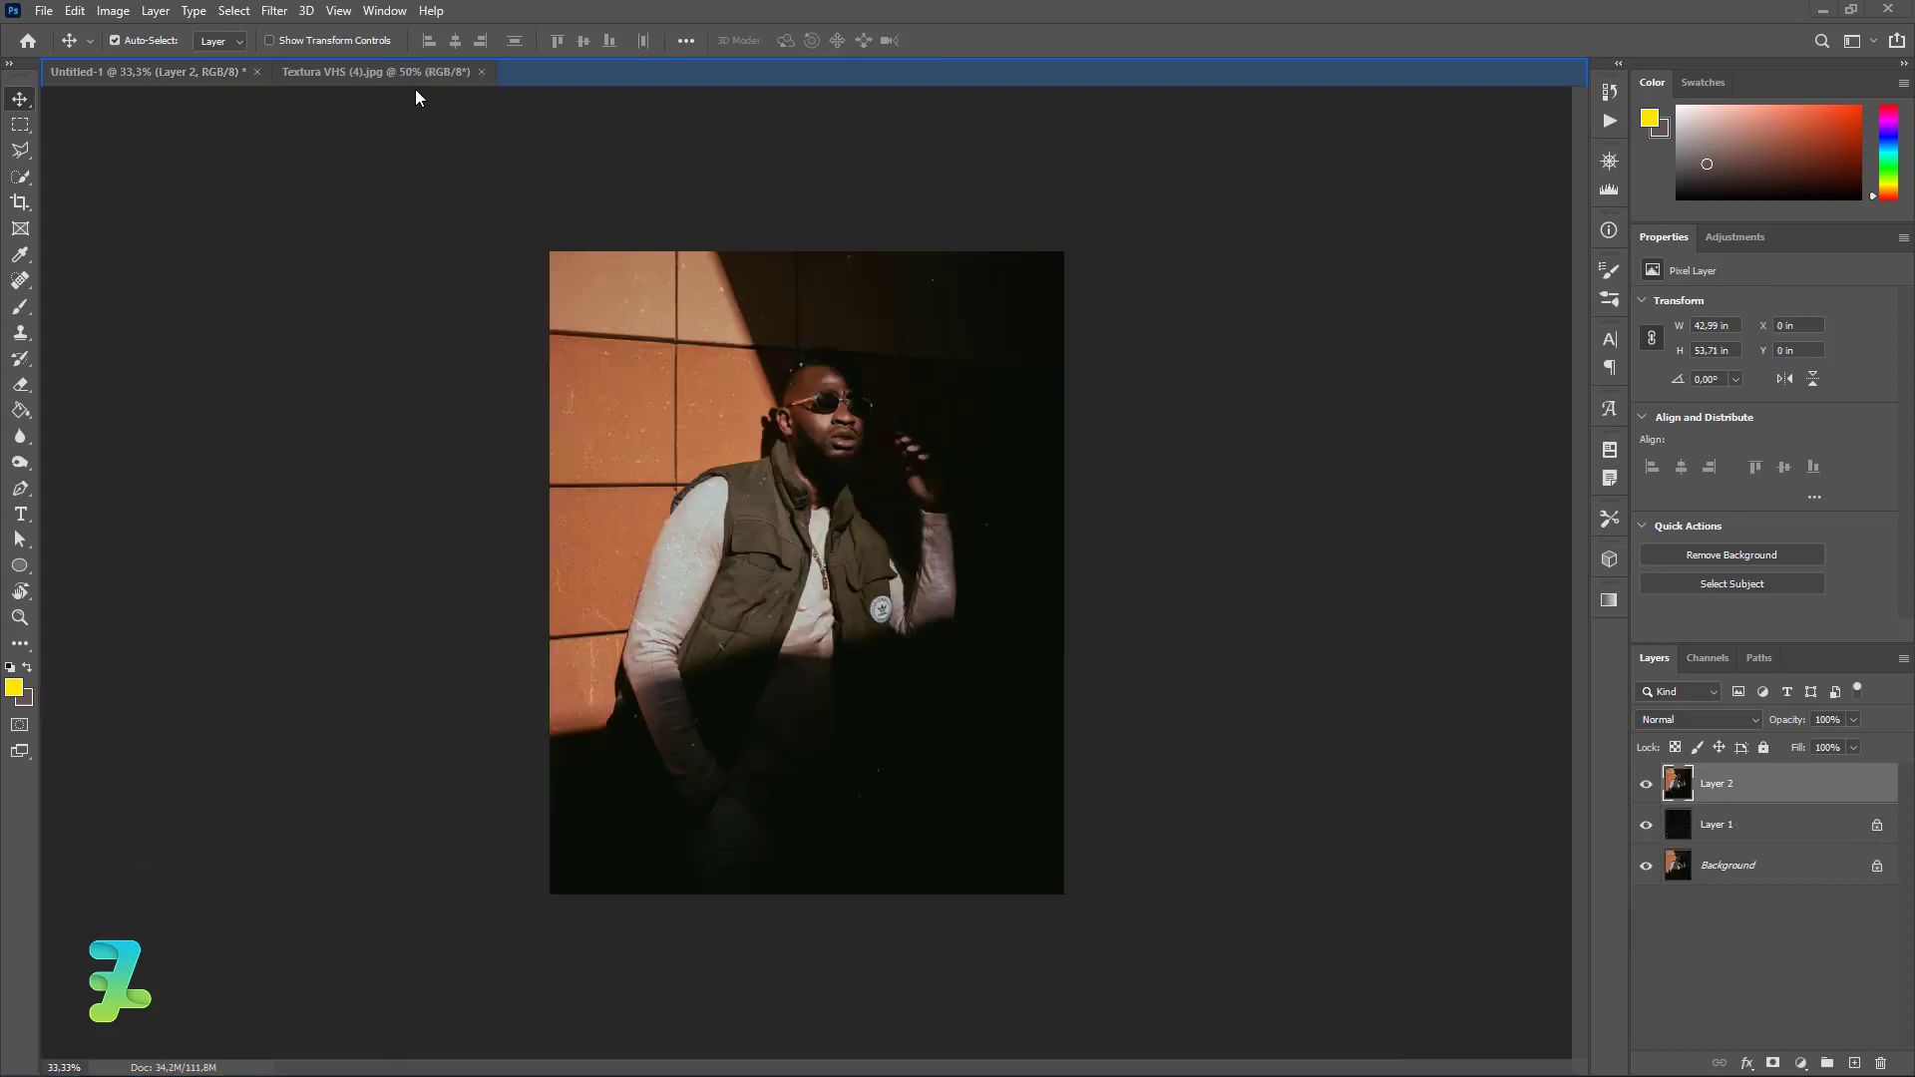
{"action": "left_click", "coordinate": [140, 72]}
{"action": "mouse_move", "coordinate": [768, 384]}
{"action": "left_mouse_down"}
{"action": "mouse_move", "coordinate": [922, 660]}
{"action": "mouse_move", "coordinate": [974, 663]}
{"action": "left_mouse_up"}
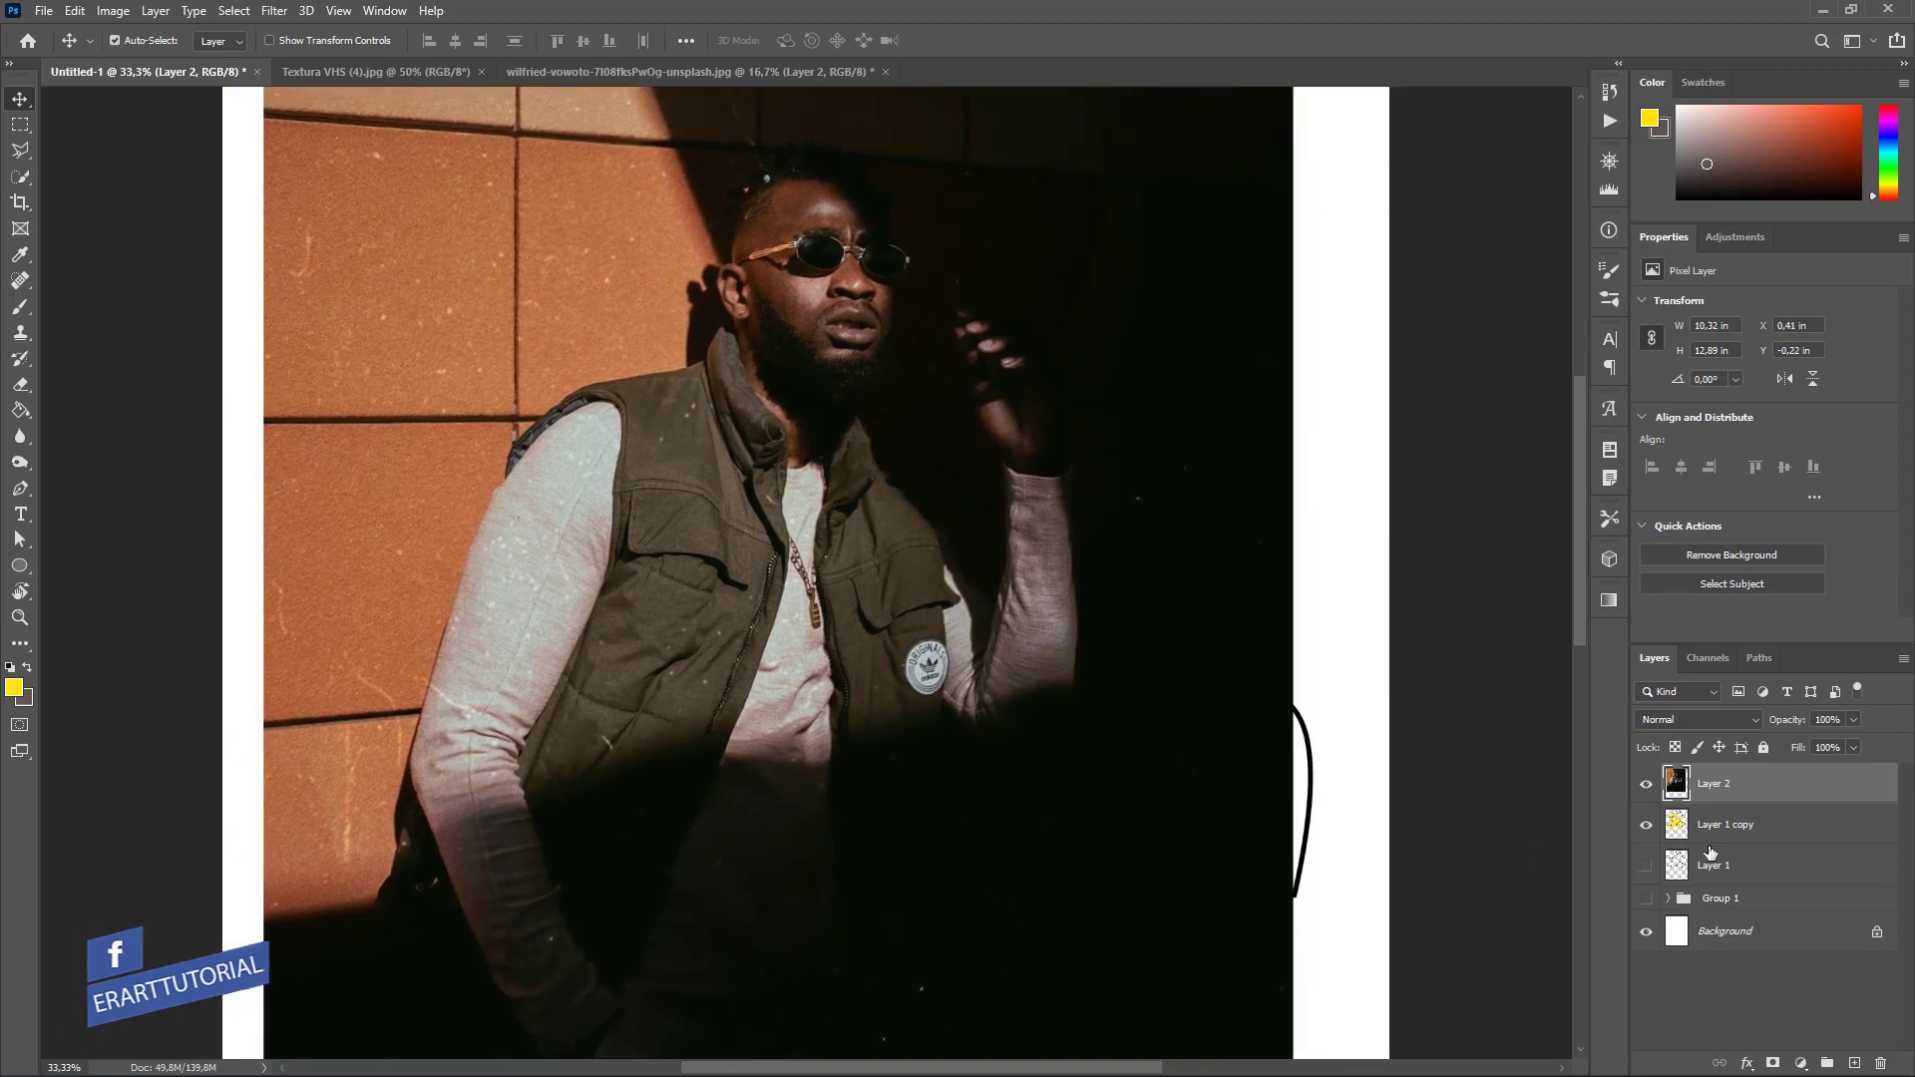
Step: Clip Layer 2 to Layer 1 copy and shift the portrait so his face shows through the loops
{"action": "right_click", "coordinate": [1758, 801]}
{"action": "left_click", "coordinate": [1631, 618]}
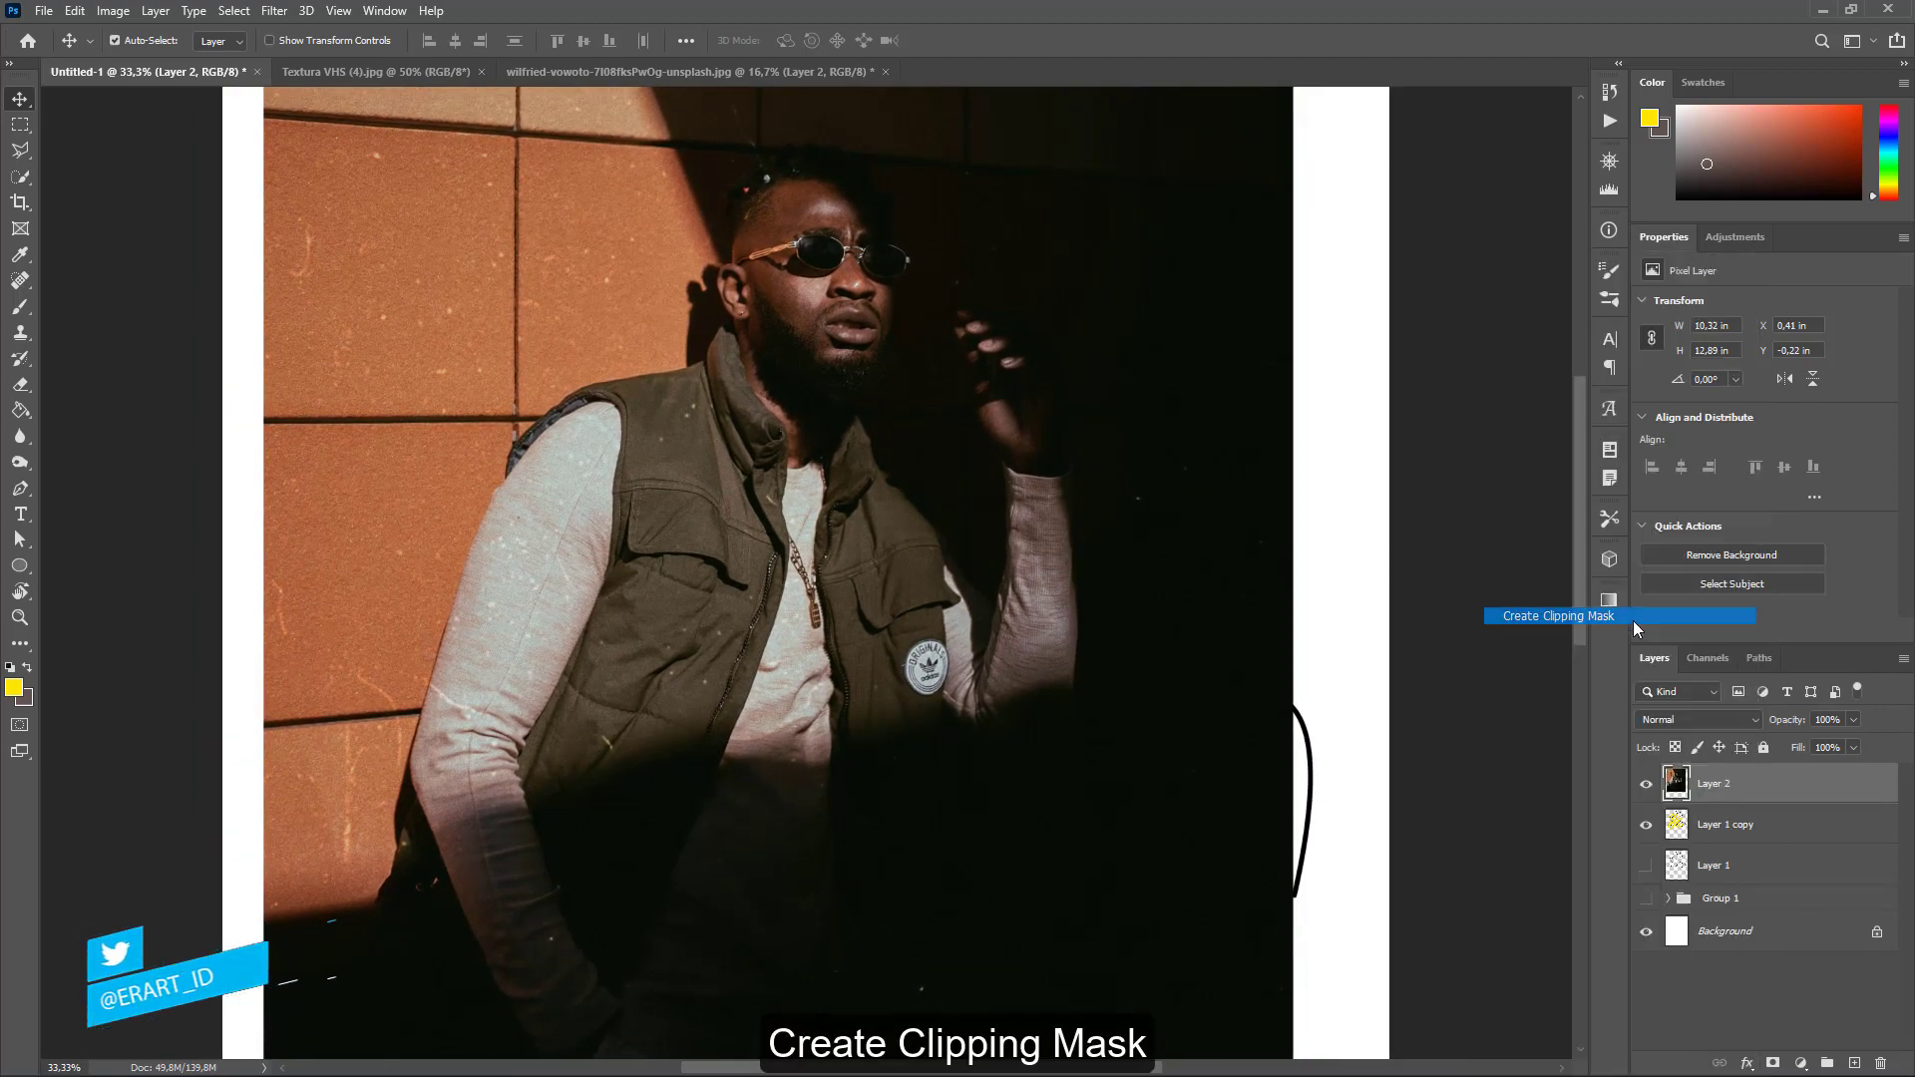
{"action": "mouse_move", "coordinate": [743, 309]}
{"action": "left_mouse_down"}
{"action": "mouse_move", "coordinate": [677, 346]}
{"action": "mouse_move", "coordinate": [711, 483]}
{"action": "mouse_move", "coordinate": [720, 452]}
{"action": "left_mouse_up"}
{"action": "left_click", "coordinate": [1059, 653], "text": "ctrl"}
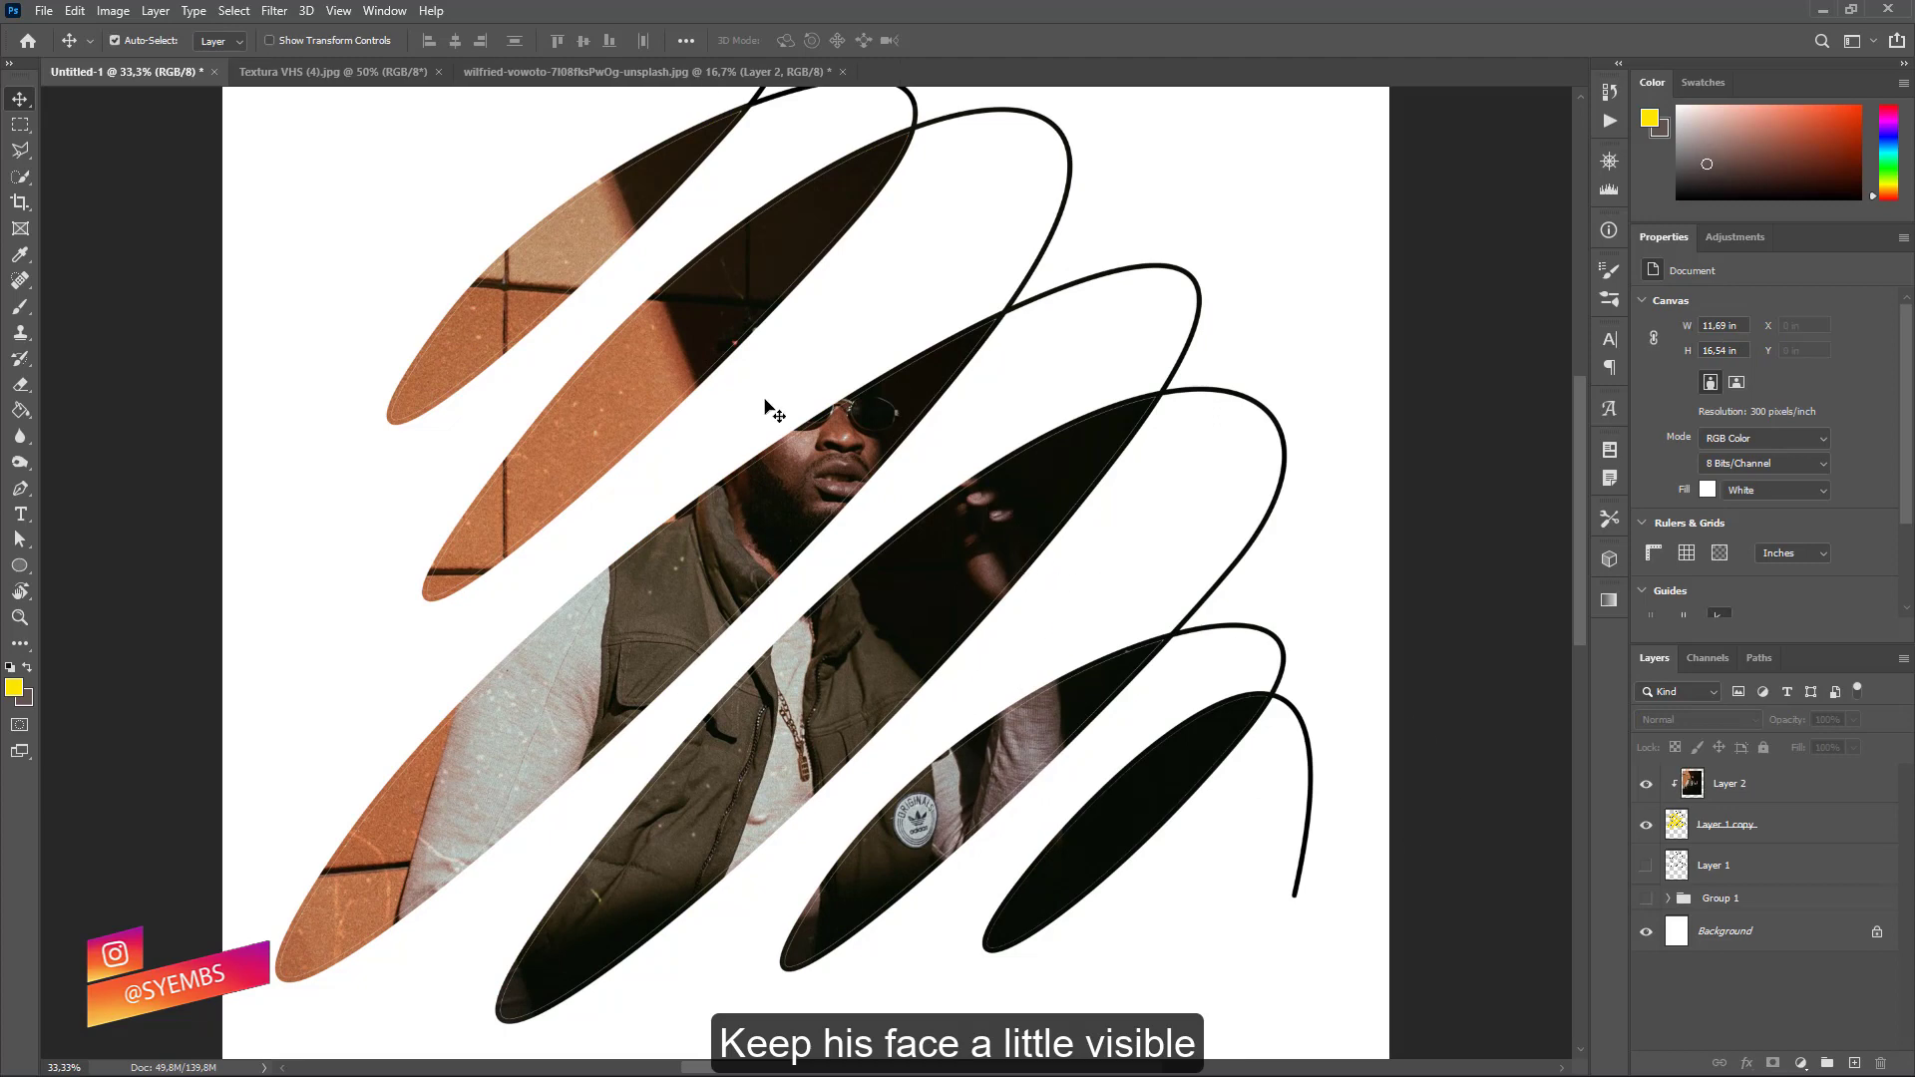
{"action": "scroll", "coordinate": [1317, 640], "scroll_direction": "down", "scroll_amount": 2}
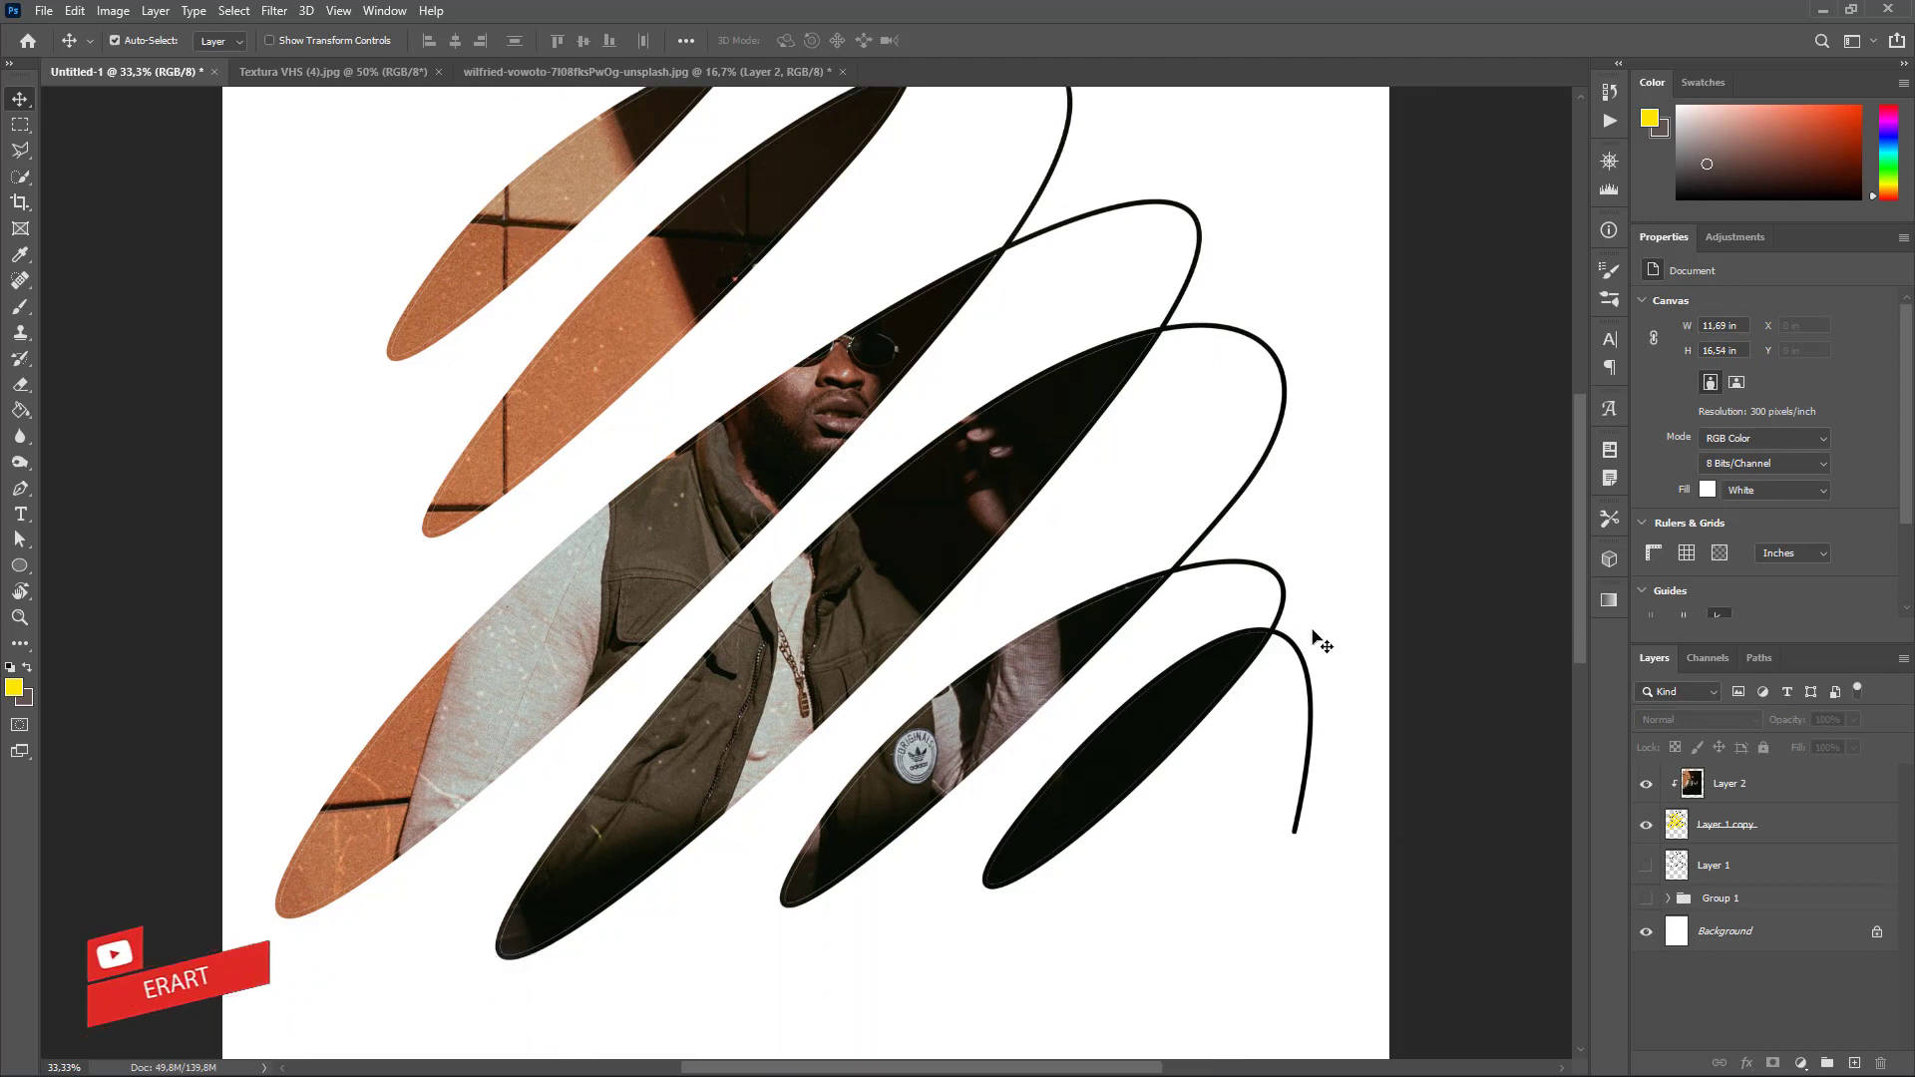
{"action": "left_click", "coordinate": [1682, 824]}
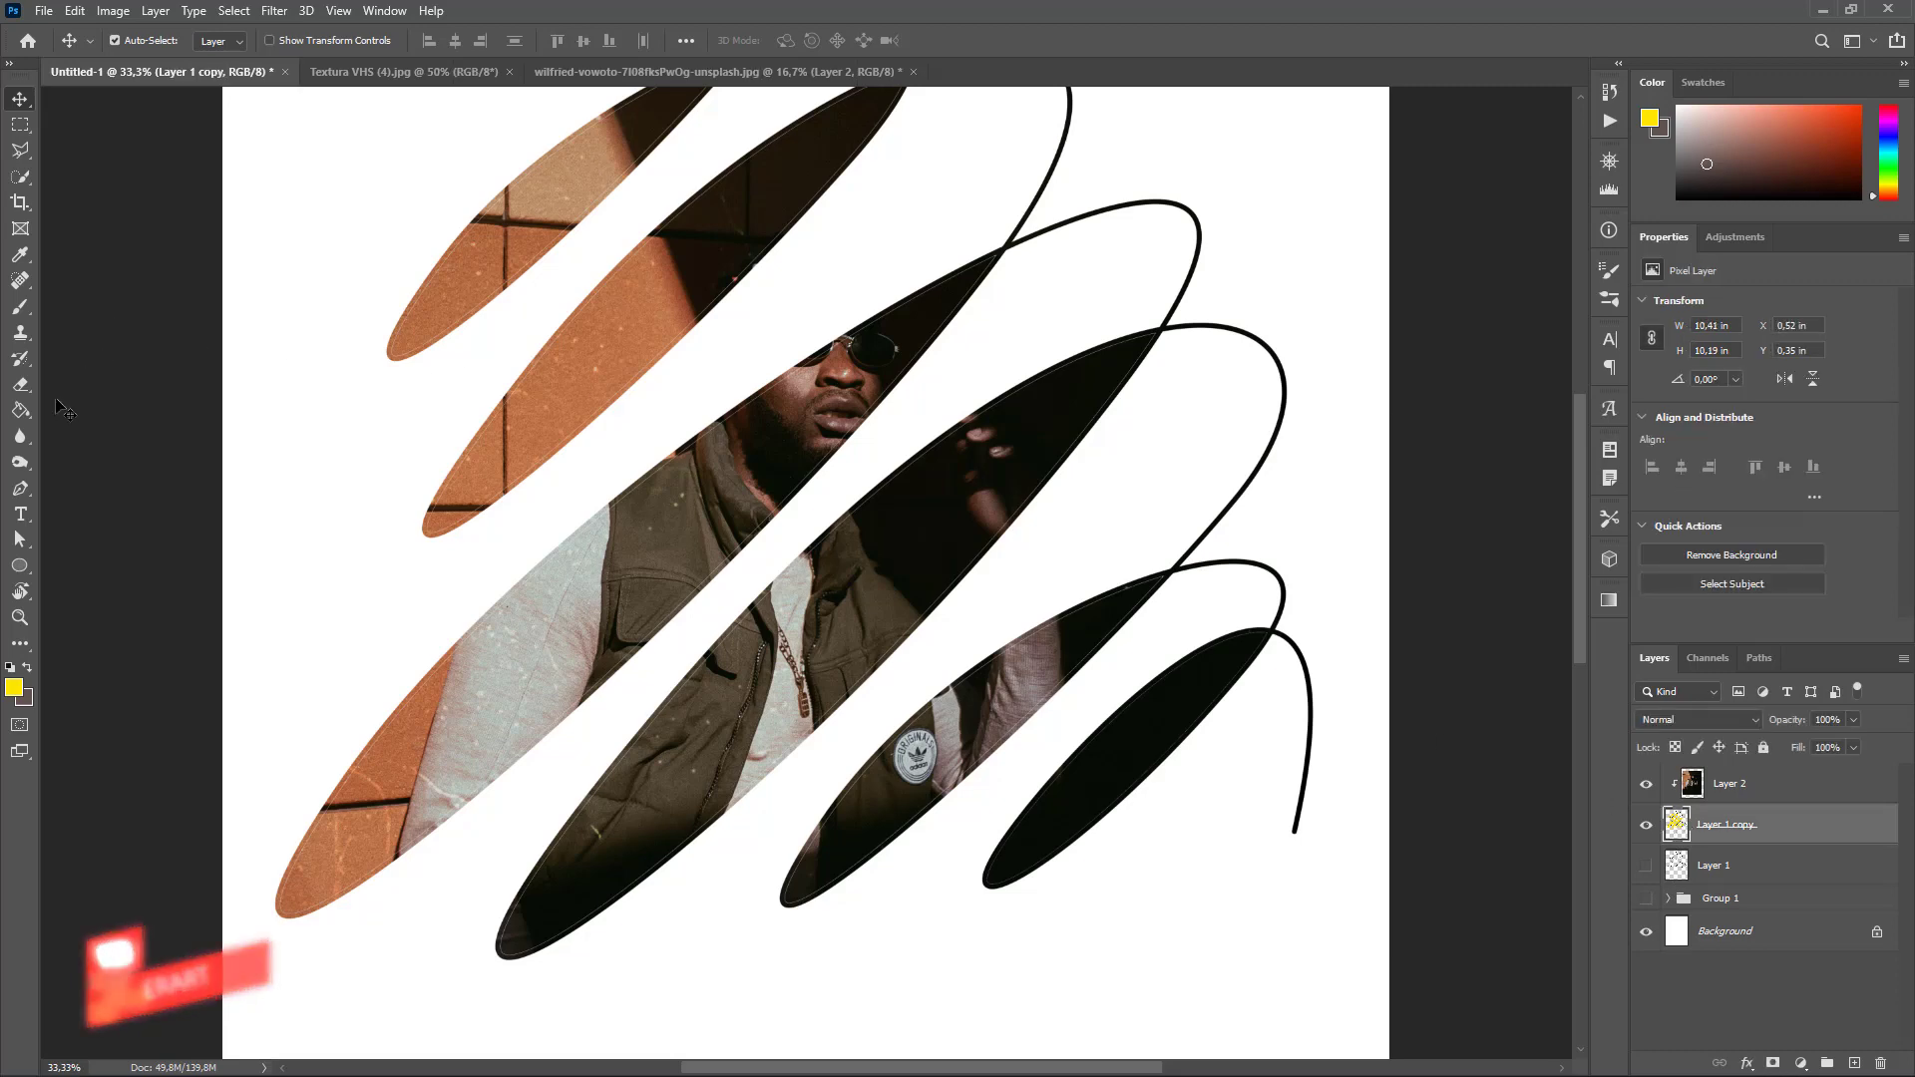
Step: Show Layer 1 and move it above the portrait layer
{"action": "left_click", "coordinate": [1646, 865]}
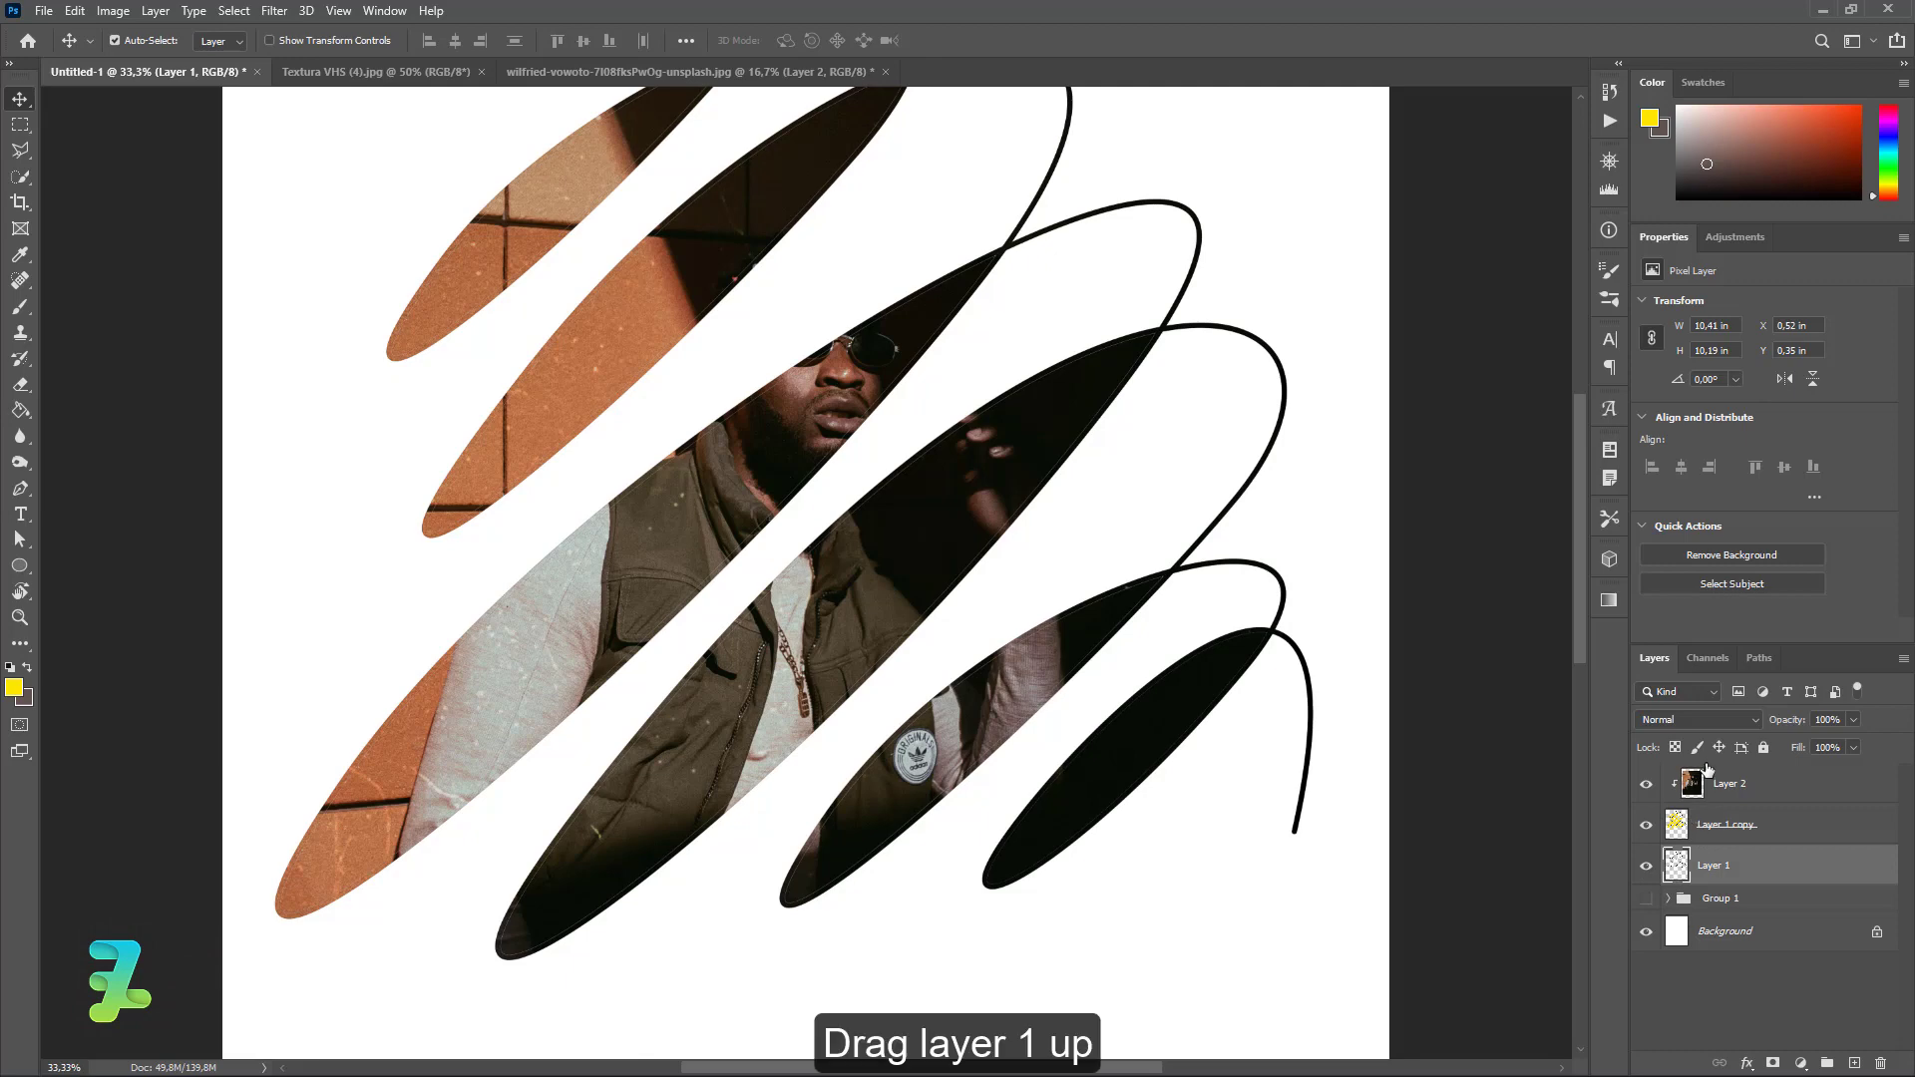
{"action": "double_click", "coordinate": [1676, 865]}
{"action": "left_click", "coordinate": [1656, 620]}
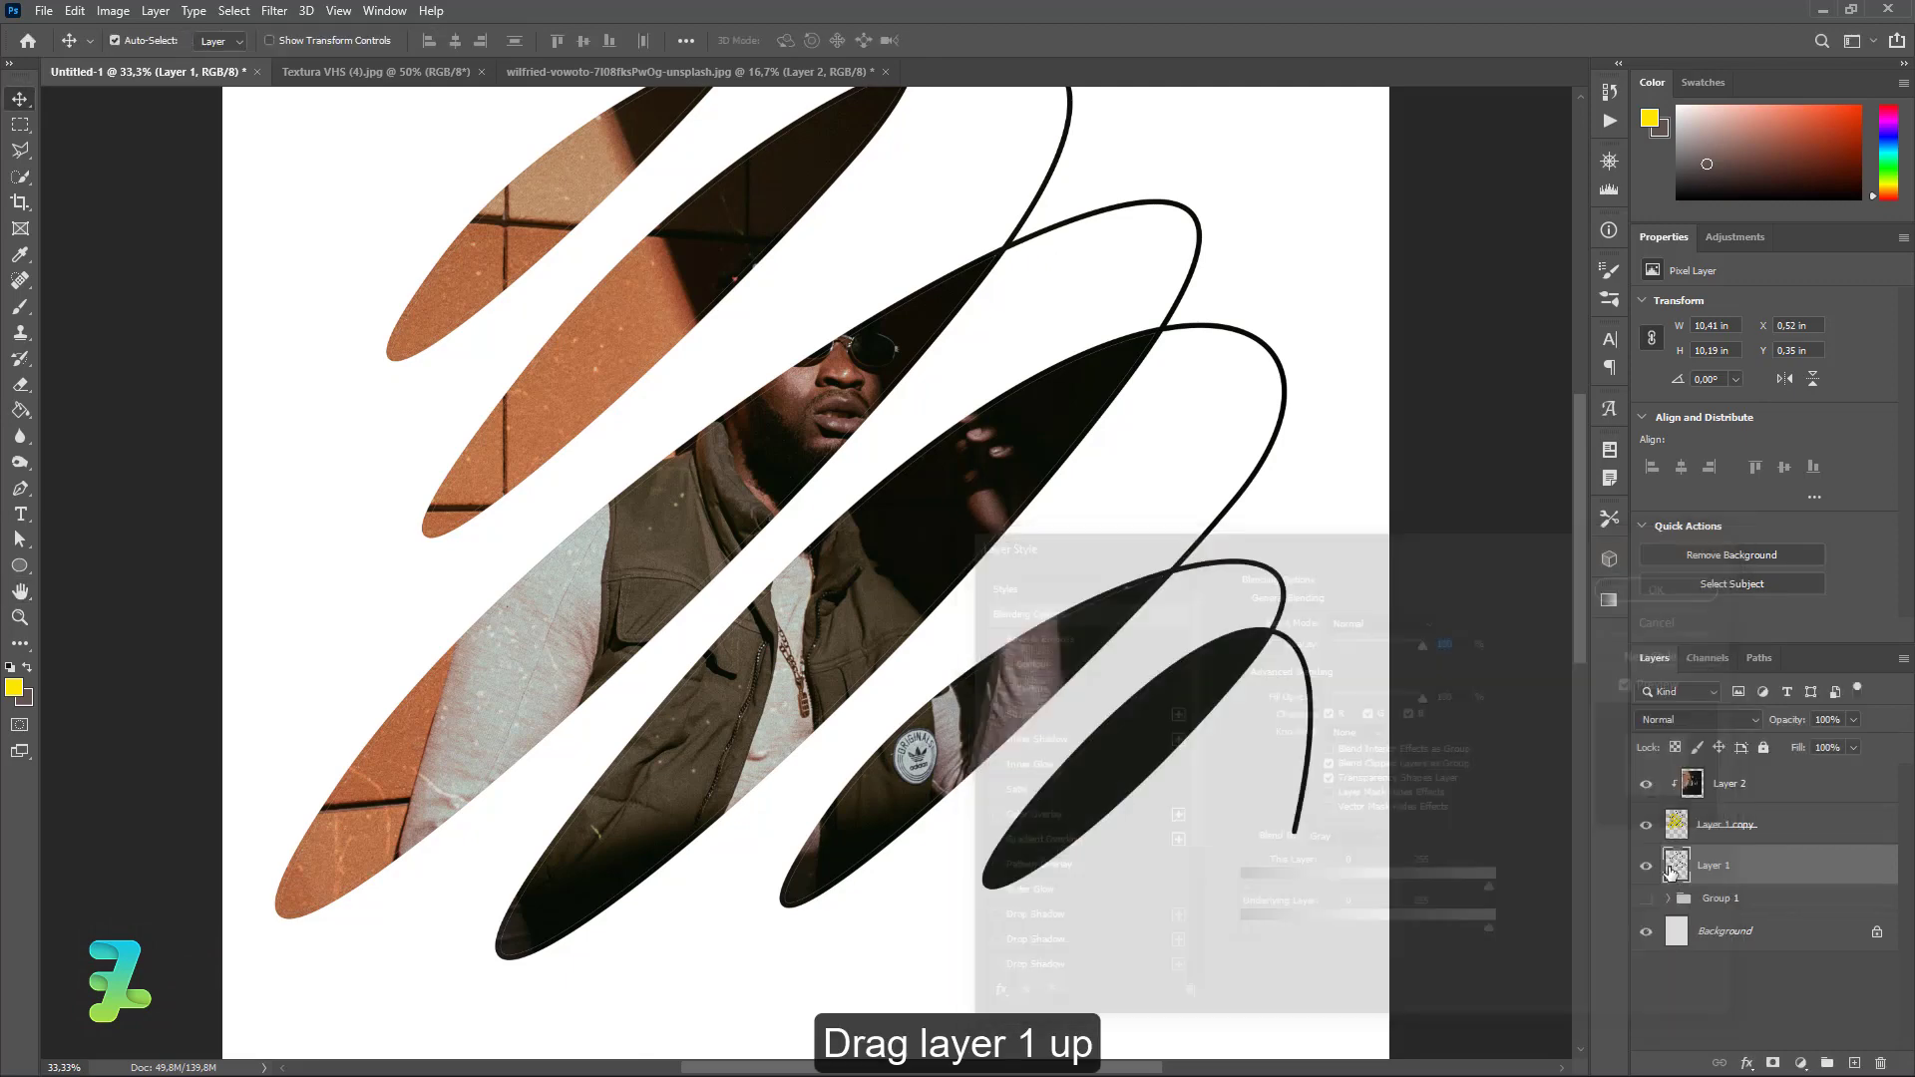
{"action": "mouse_move", "coordinate": [1676, 866]}
{"action": "left_mouse_down"}
{"action": "mouse_move", "coordinate": [1693, 771]}
{"action": "mouse_move", "coordinate": [1653, 750]}
{"action": "left_mouse_up"}
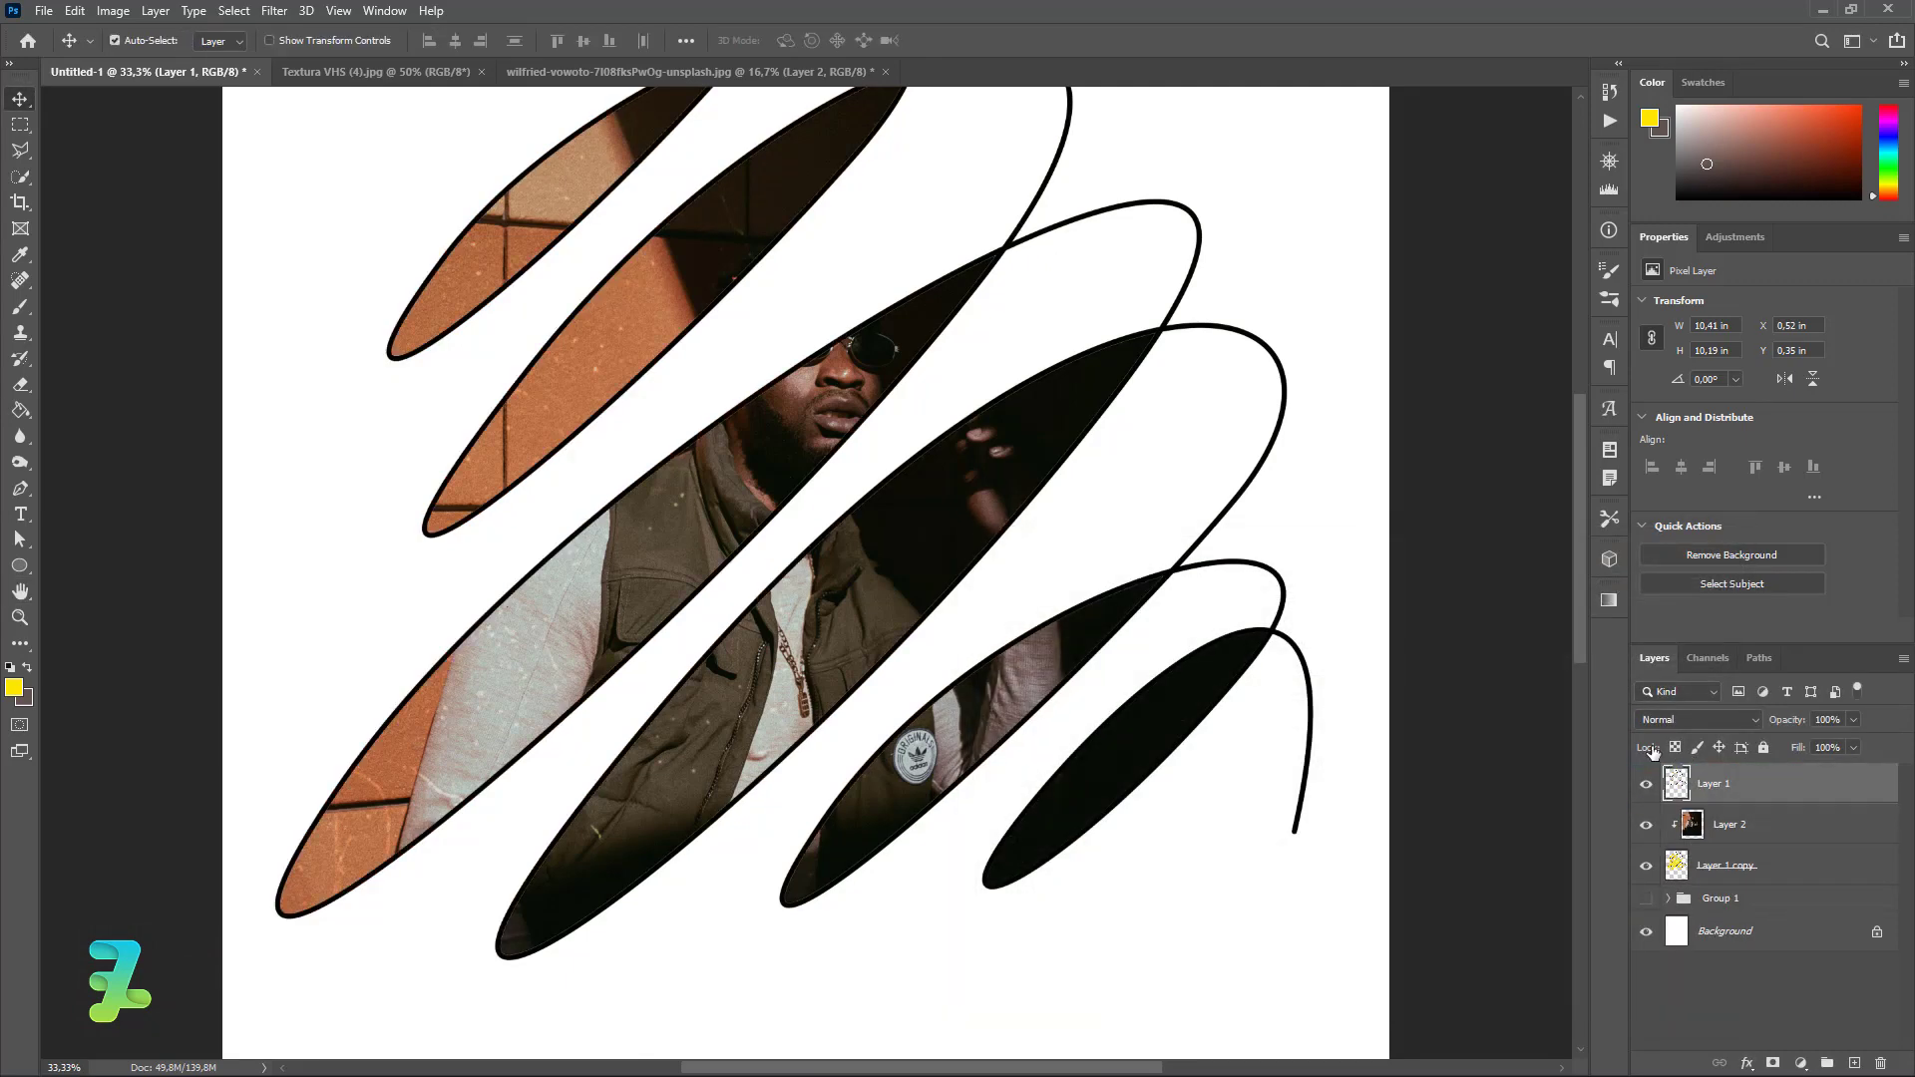
{"action": "scroll", "coordinate": [819, 606], "scroll_direction": "up", "scroll_amount": 2}
{"action": "scroll", "coordinate": [834, 555], "scroll_direction": "up", "scroll_amount": 1}
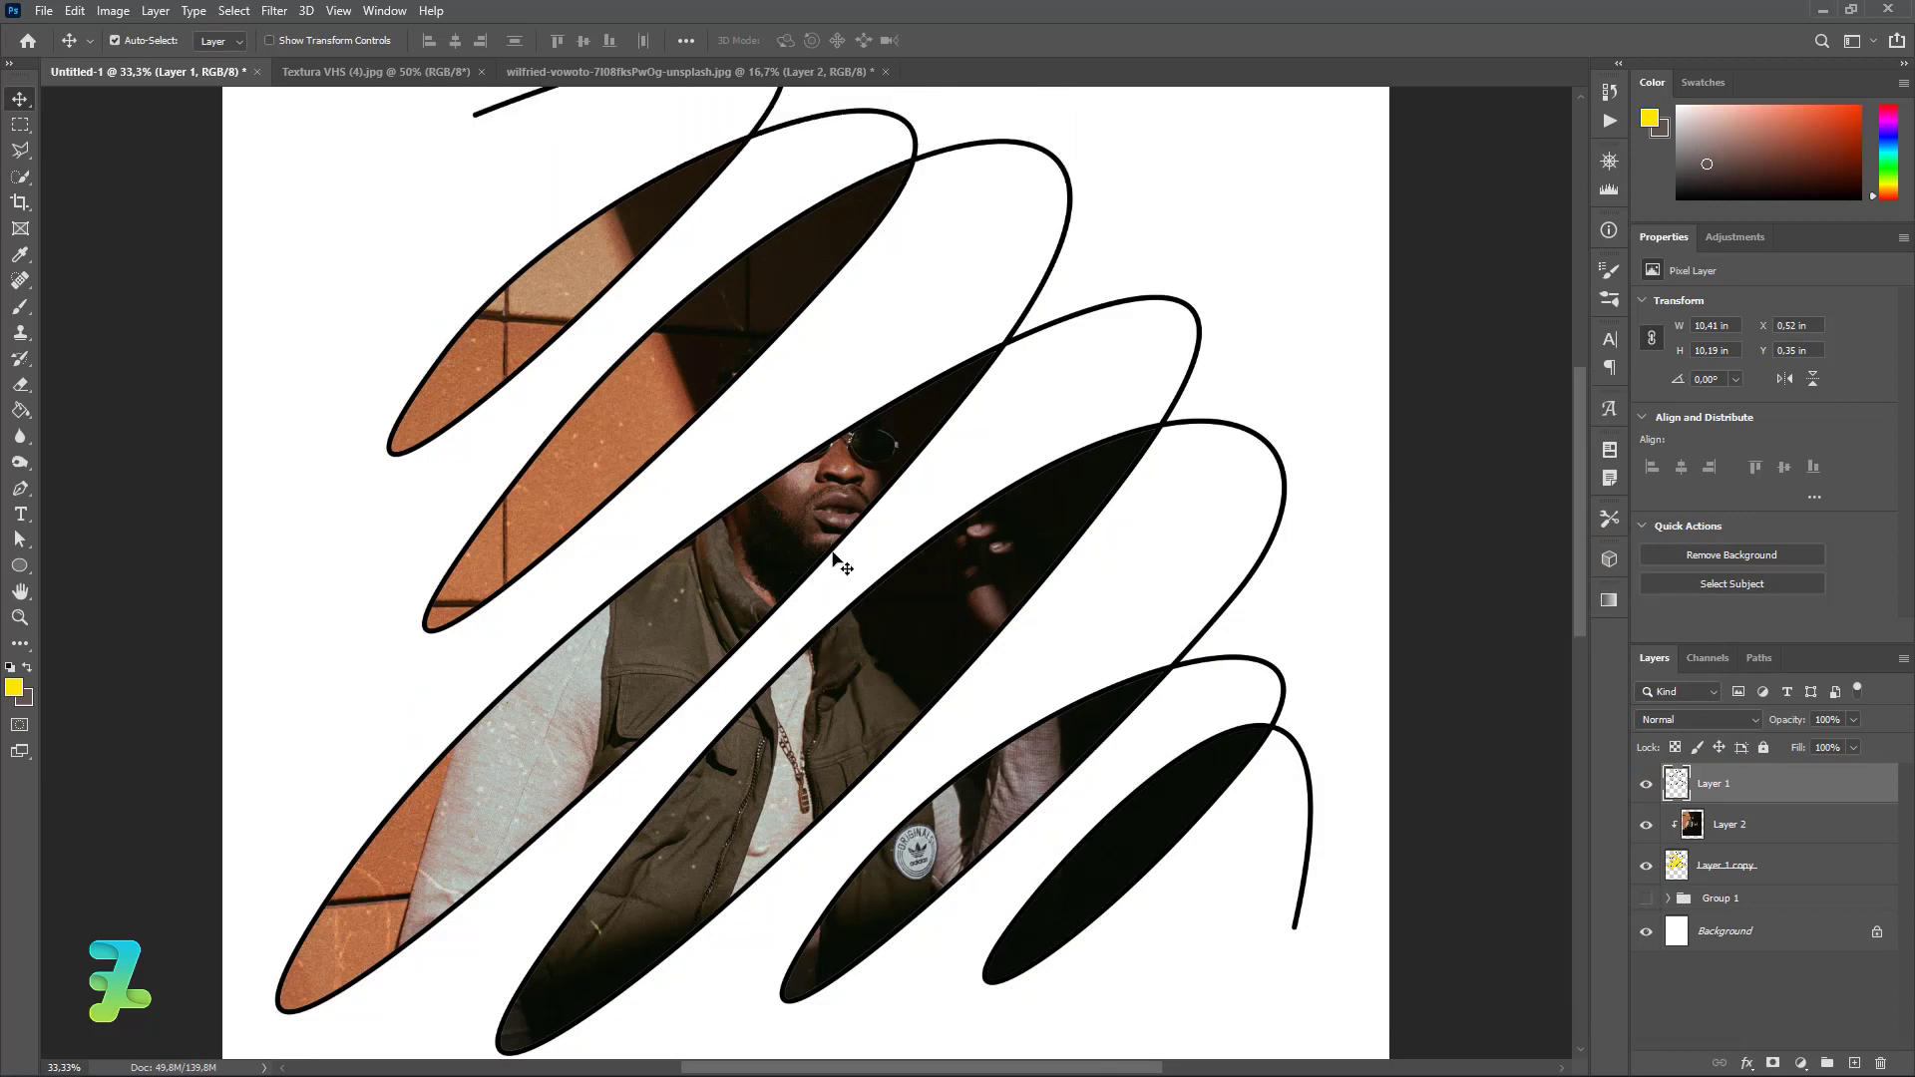
{"action": "scroll", "coordinate": [888, 513], "scroll_direction": "up", "scroll_amount": 1}
Step: Choose the Paint Bucket with an orange foreground colour
{"action": "left_click", "coordinate": [22, 411]}
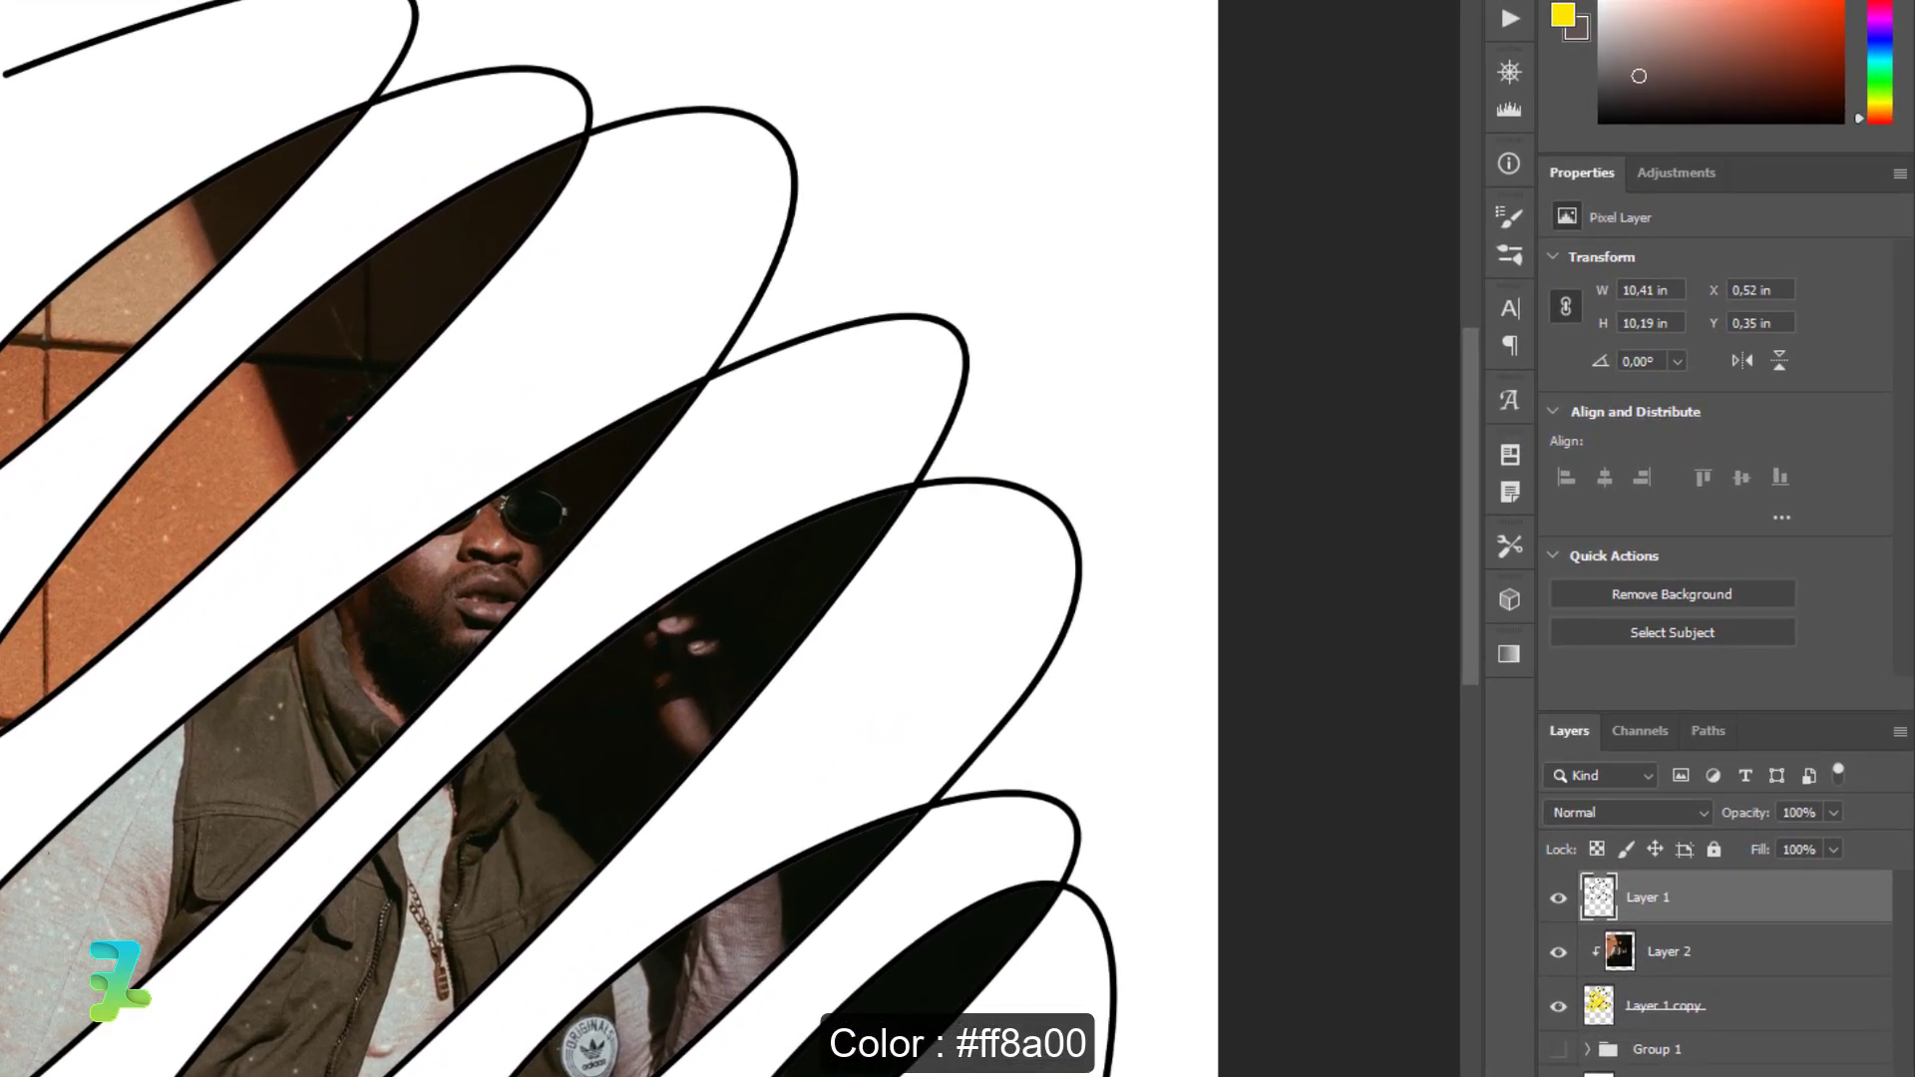
{"action": "left_click", "coordinate": [1563, 14]}
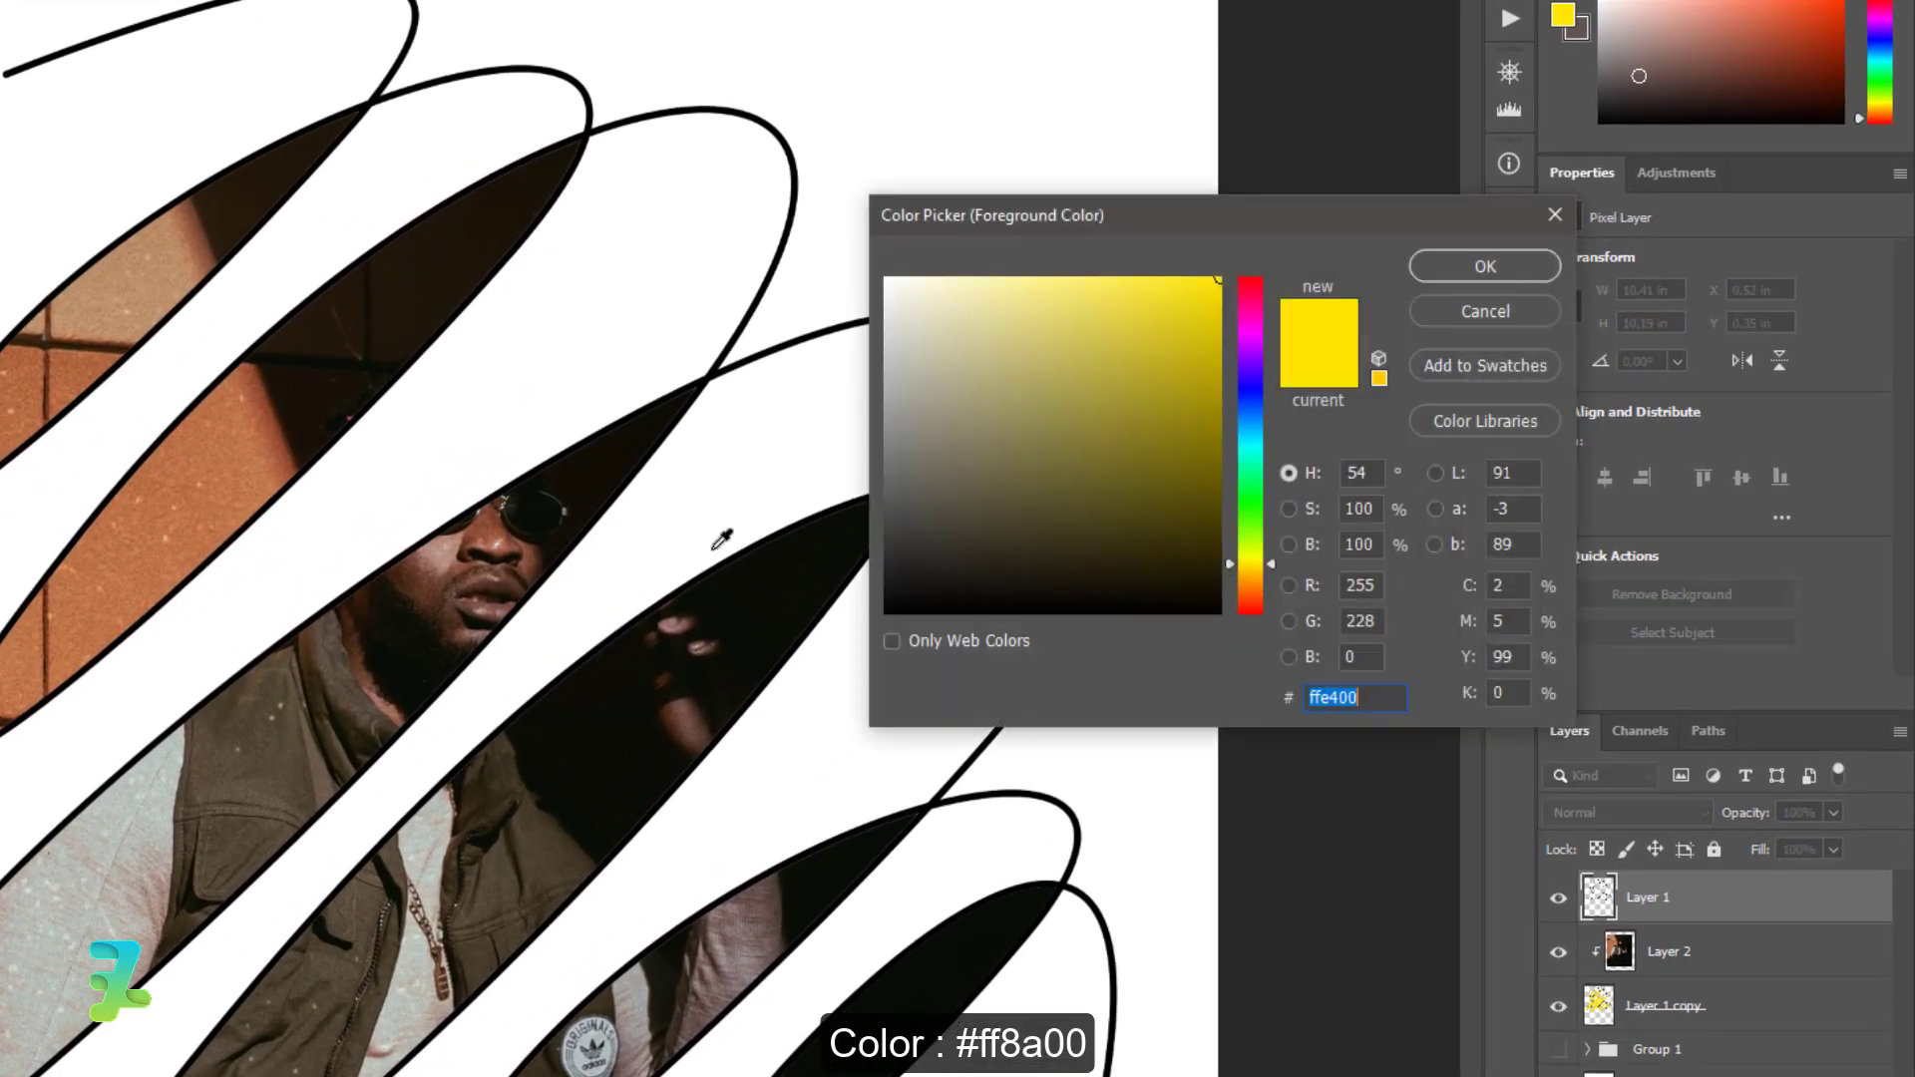
{"action": "left_click_drag", "start_coordinate": [1246, 590], "coordinate": [1259, 584]}
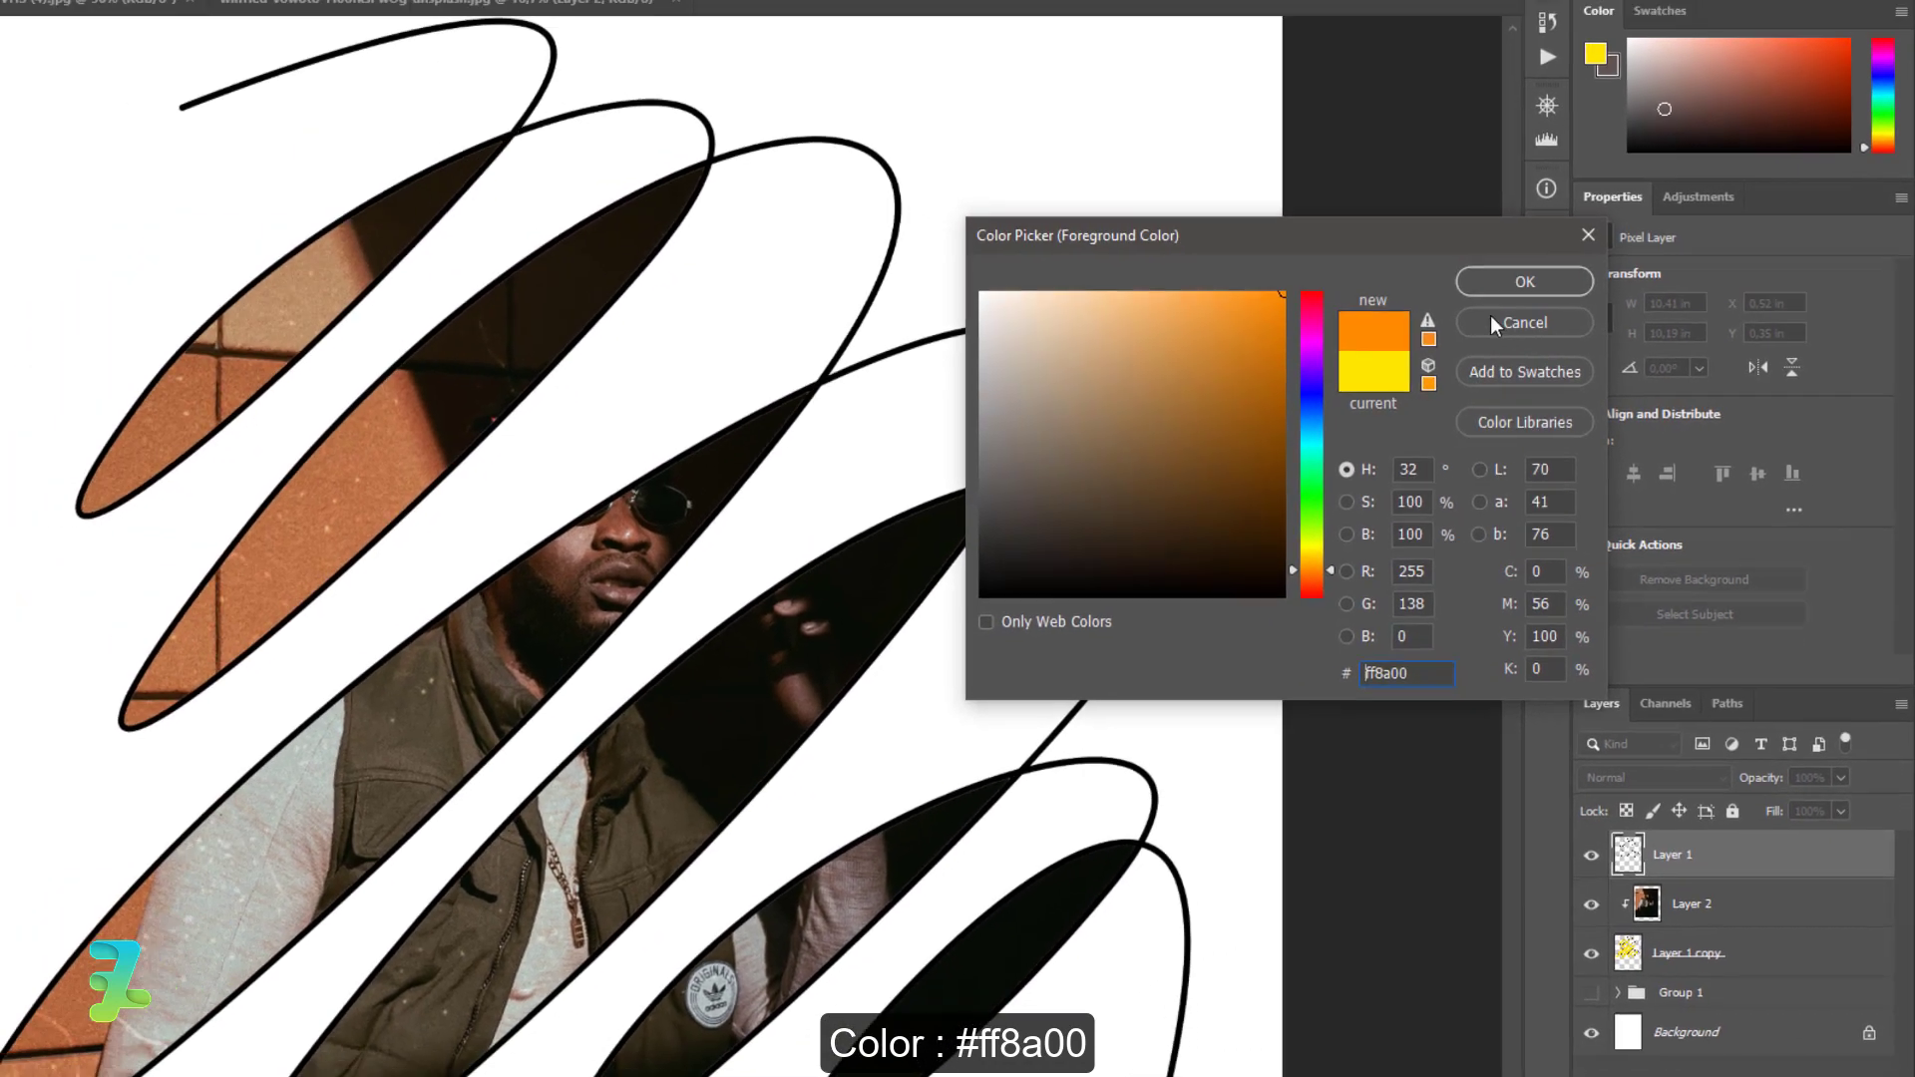
{"action": "left_click", "coordinate": [1485, 267]}
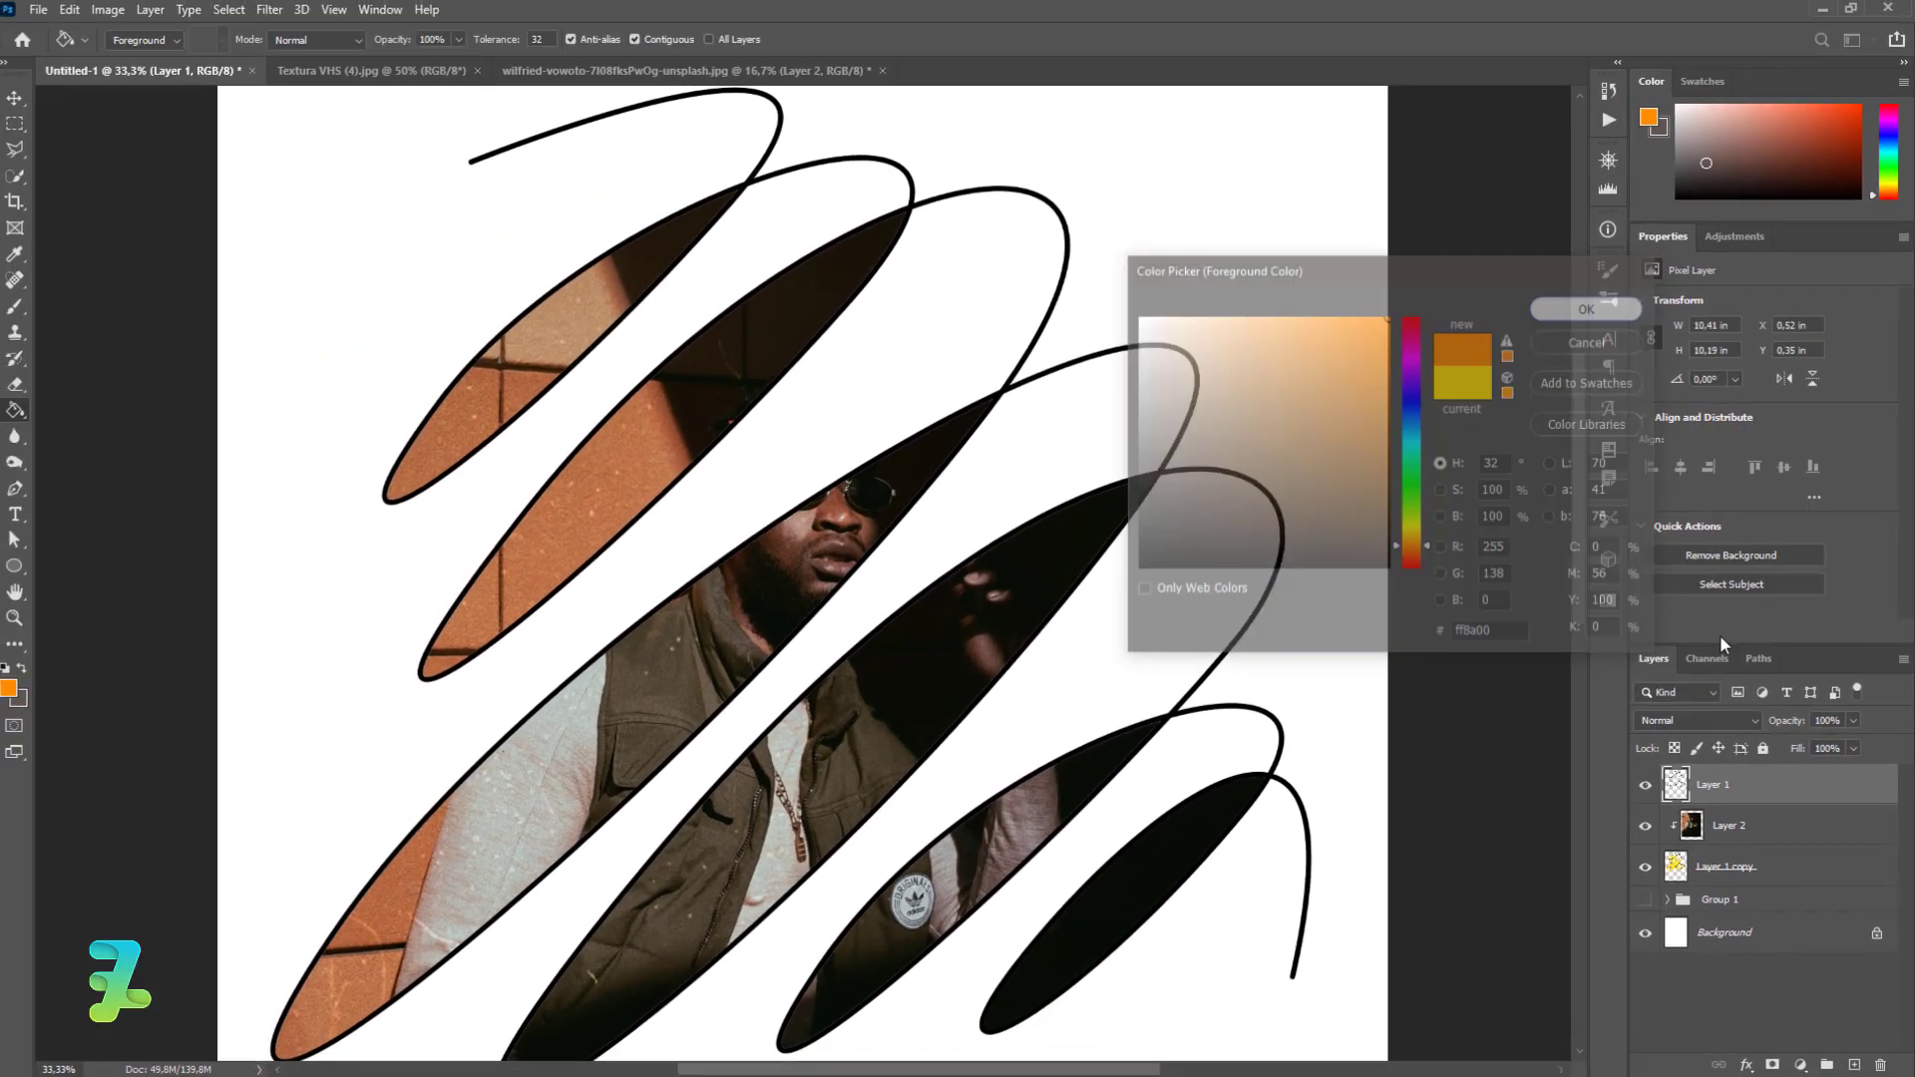
Step: Duplicate Layer 1 as a hidden Layer 1 copy 2, then fill three Layer 1 loops orange
{"action": "key", "text": "ctrl+j"}
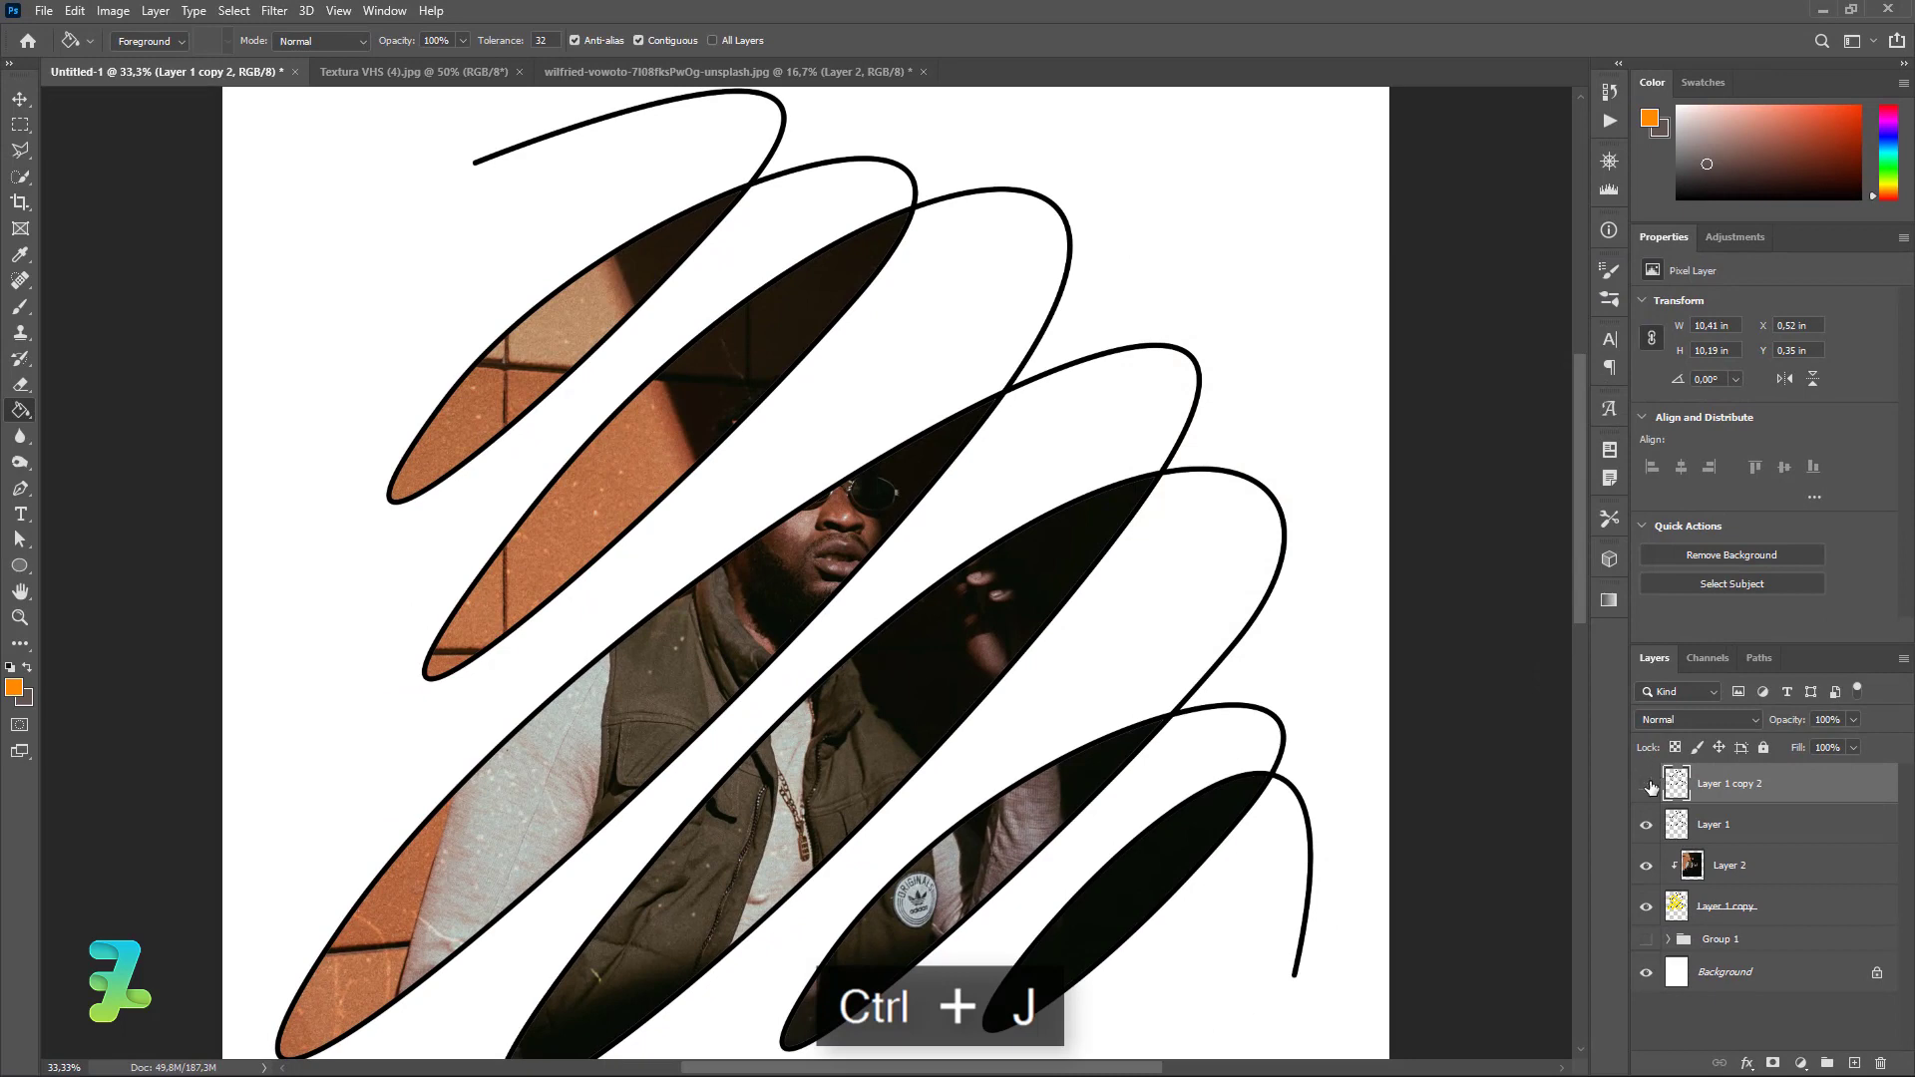
{"action": "left_click", "coordinate": [1647, 784]}
{"action": "left_click", "coordinate": [1673, 825]}
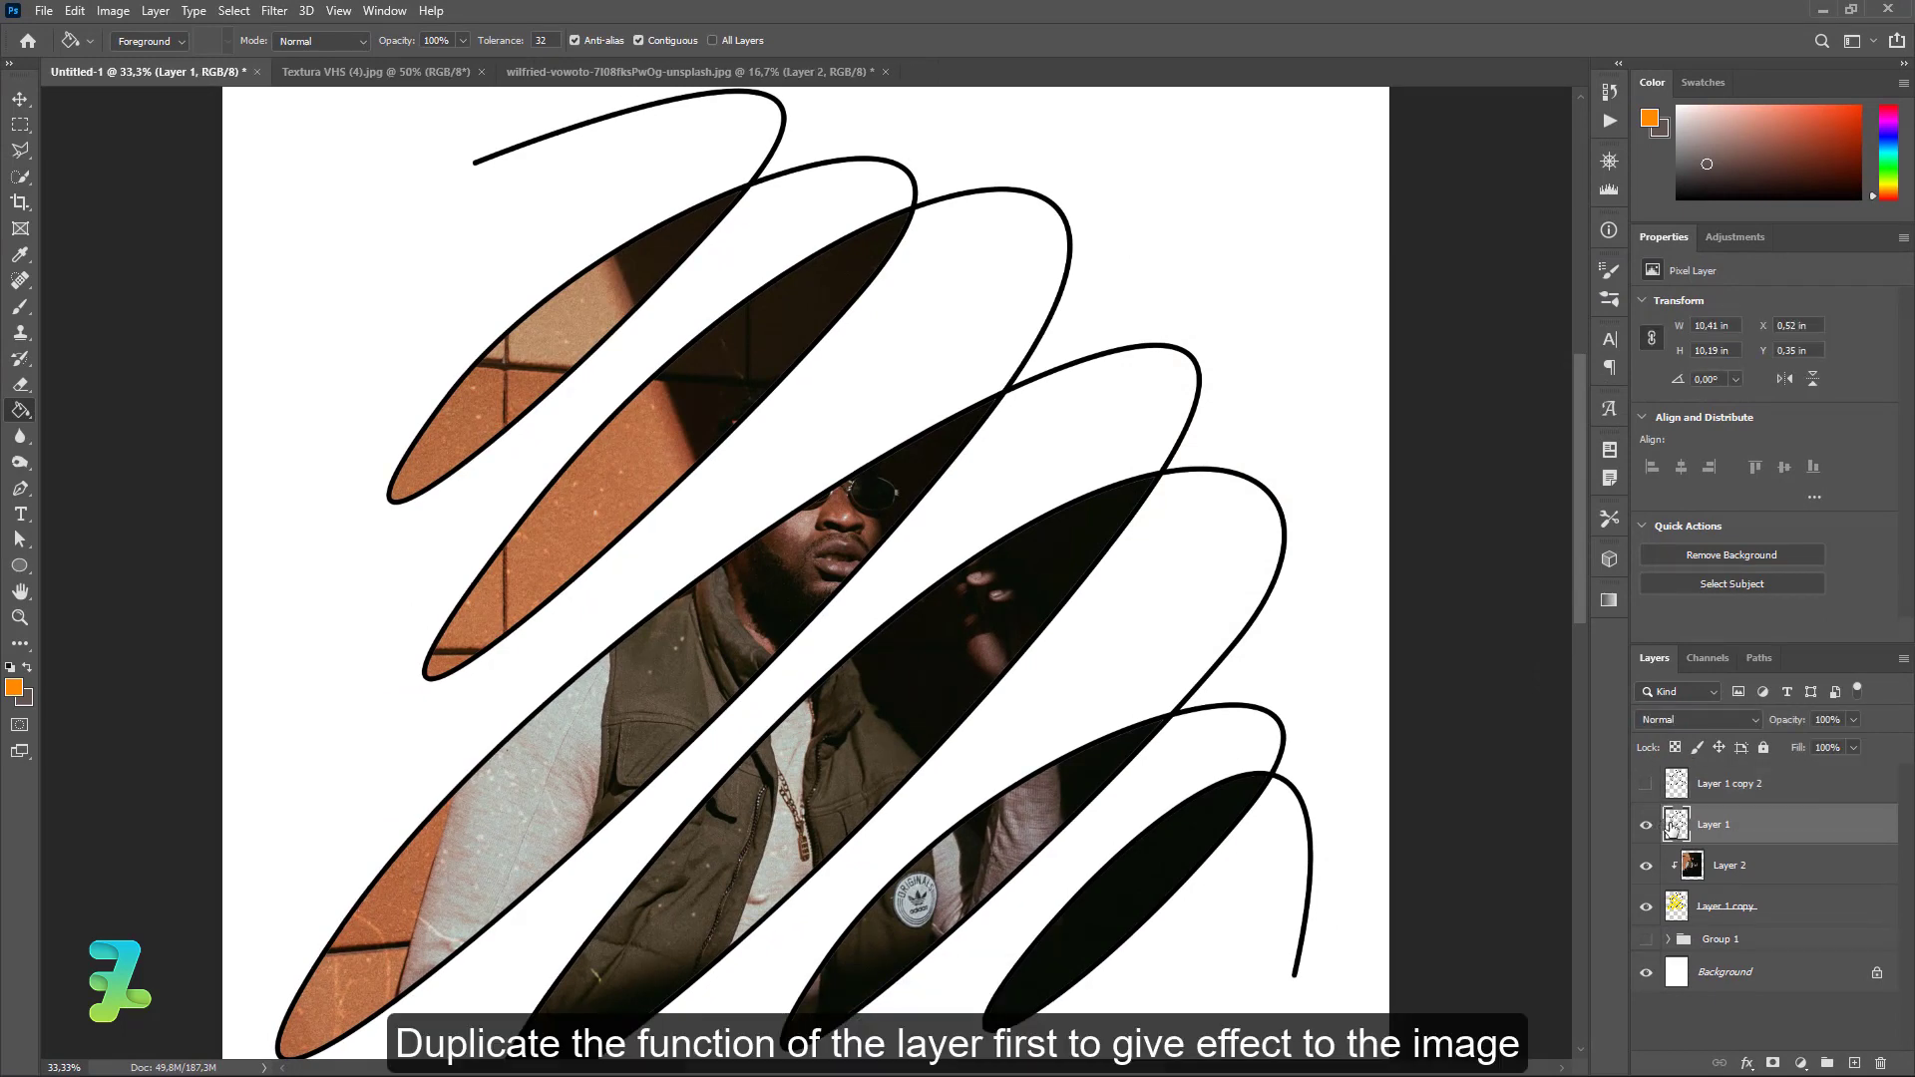
{"action": "left_click", "coordinate": [572, 329]}
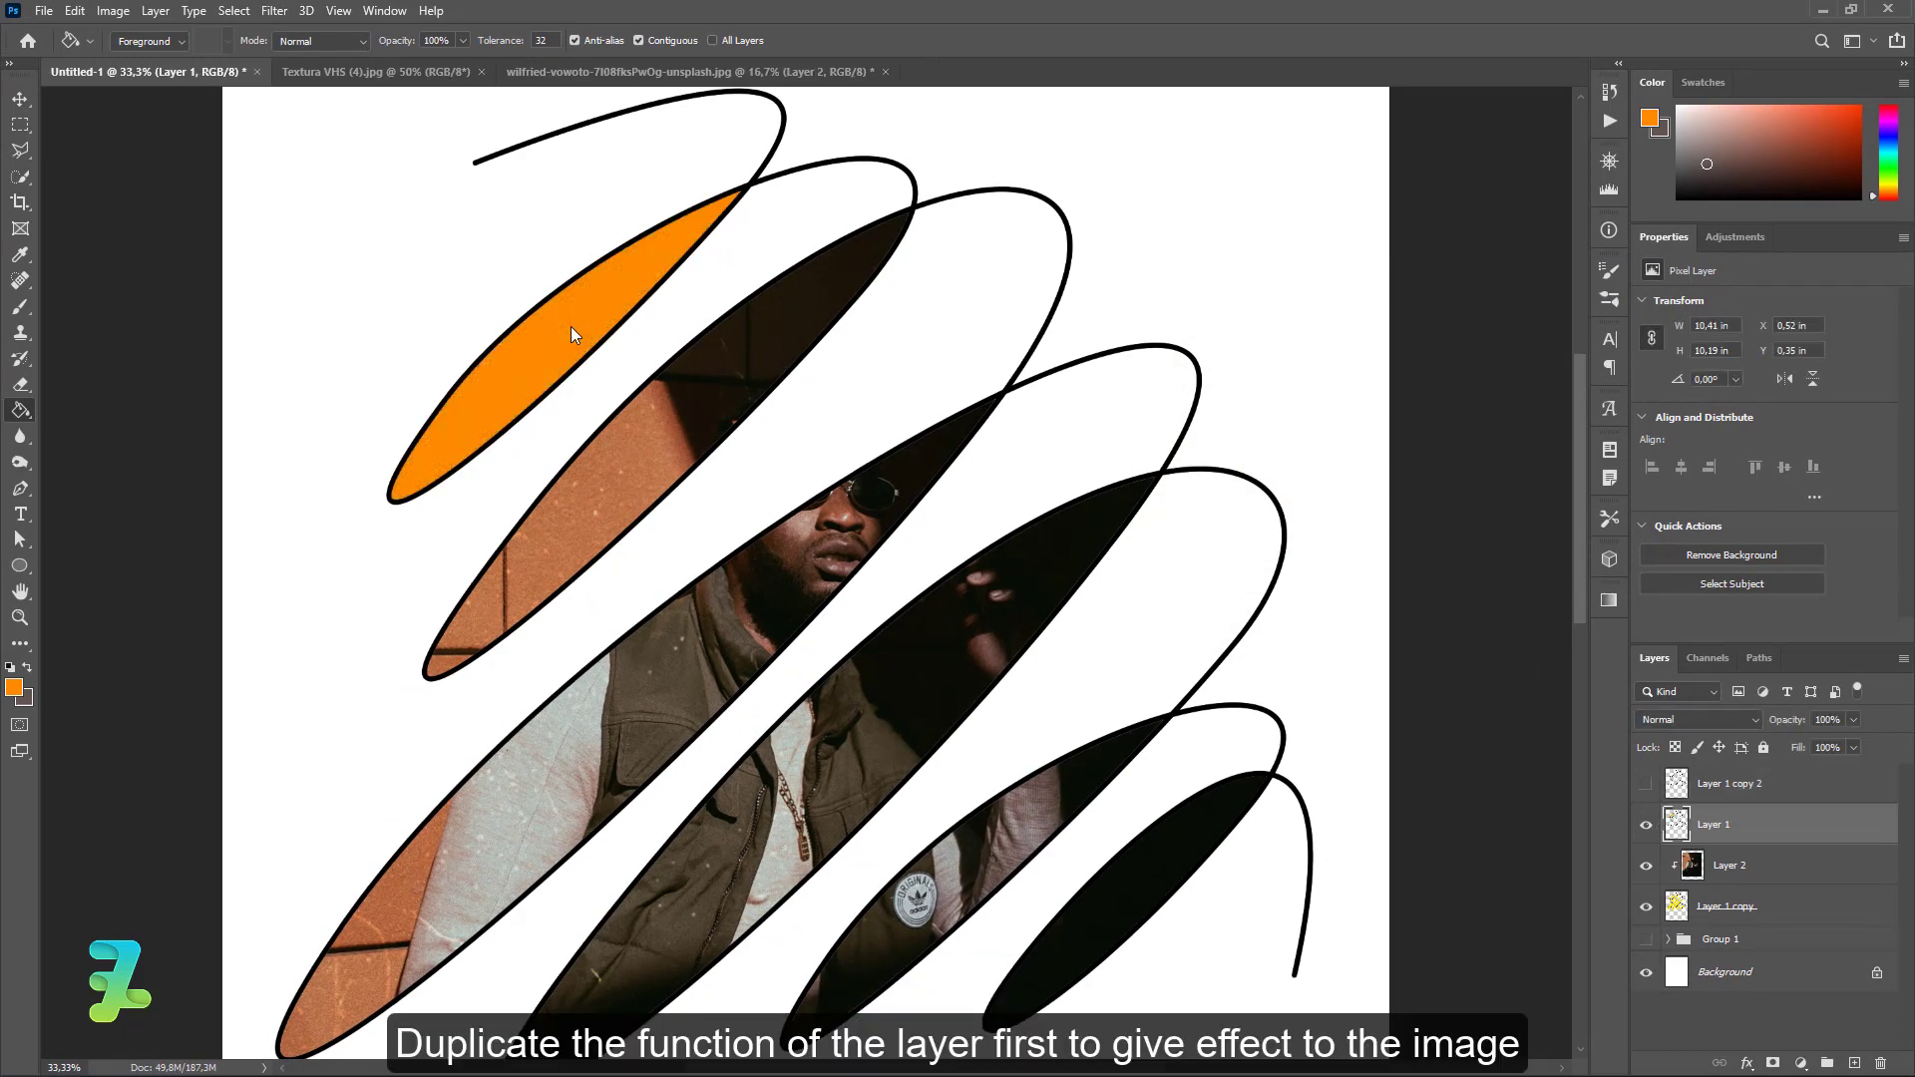
{"action": "left_click", "coordinate": [704, 422]}
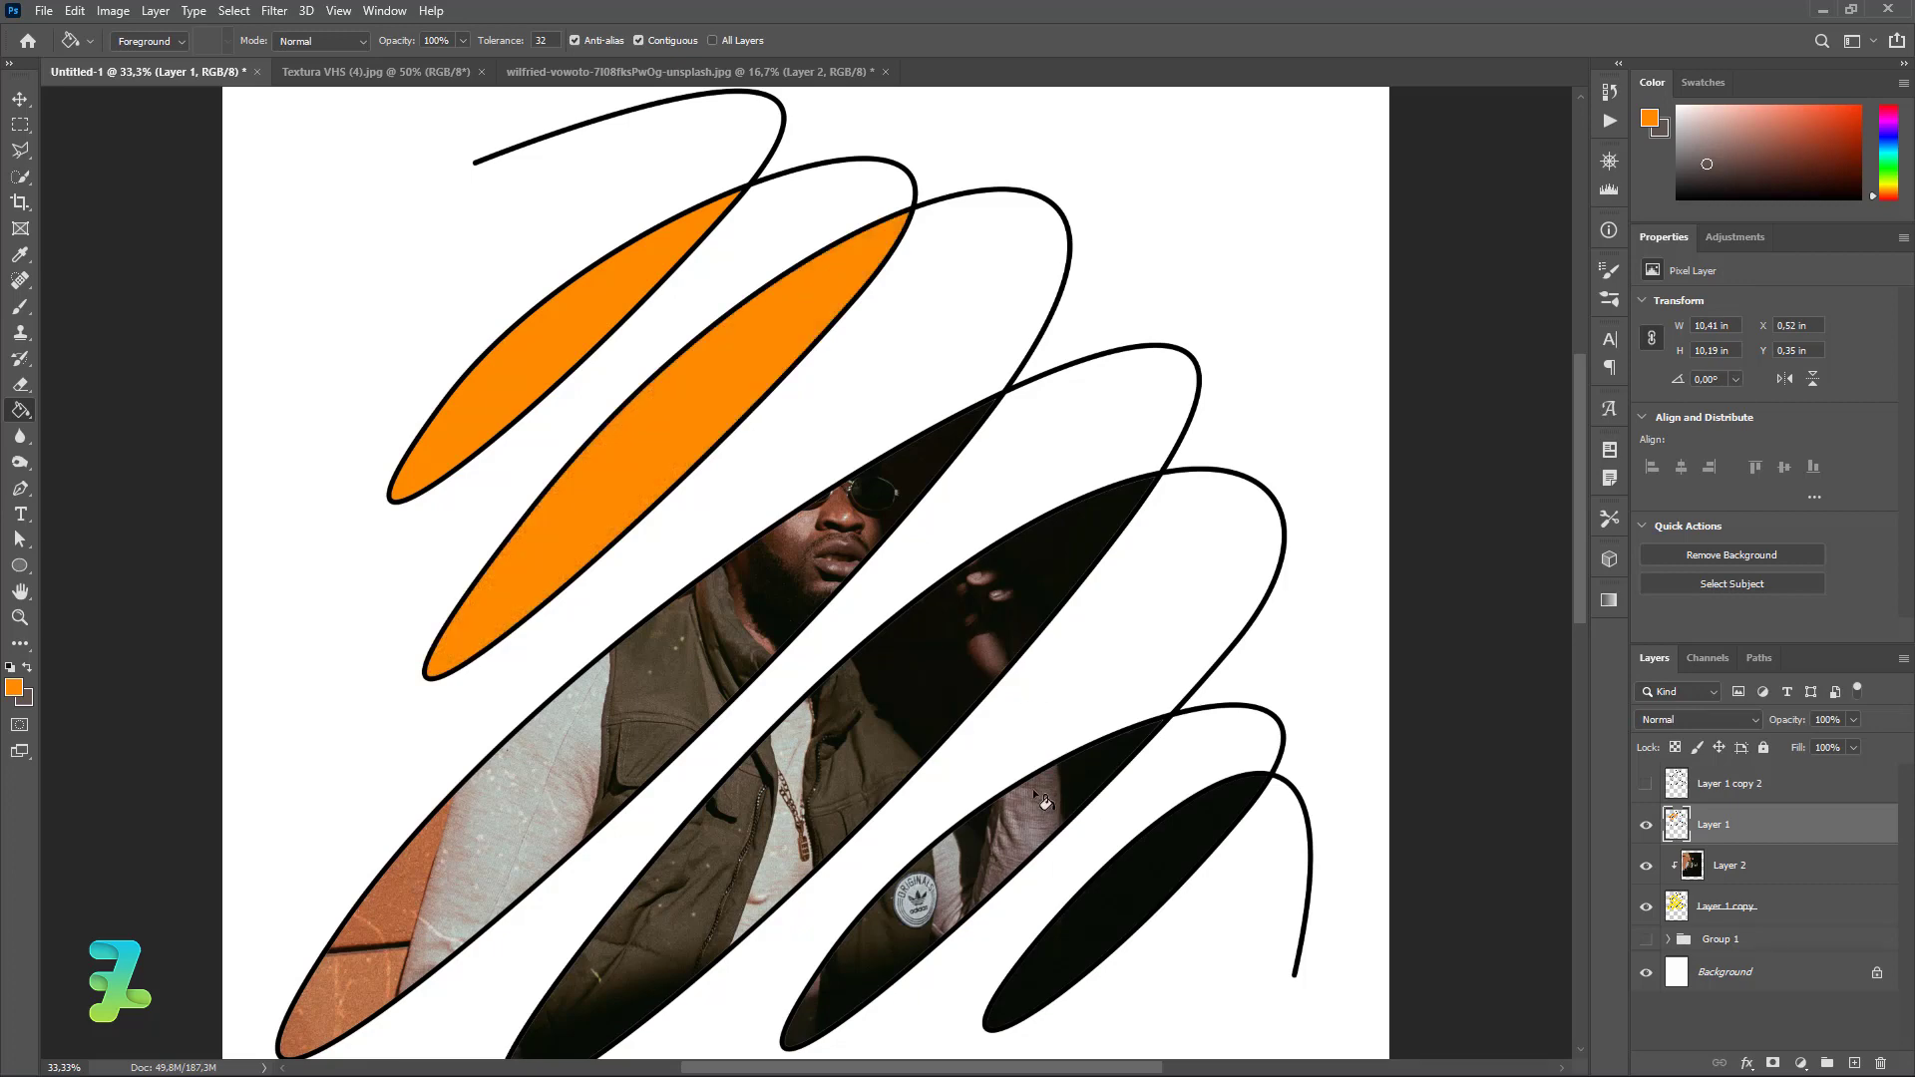
{"action": "left_click", "coordinate": [1005, 830]}
Step: Set the foreground to red #ff0000 and fill three more loops on Layer 1
{"action": "left_click", "coordinate": [14, 687]}
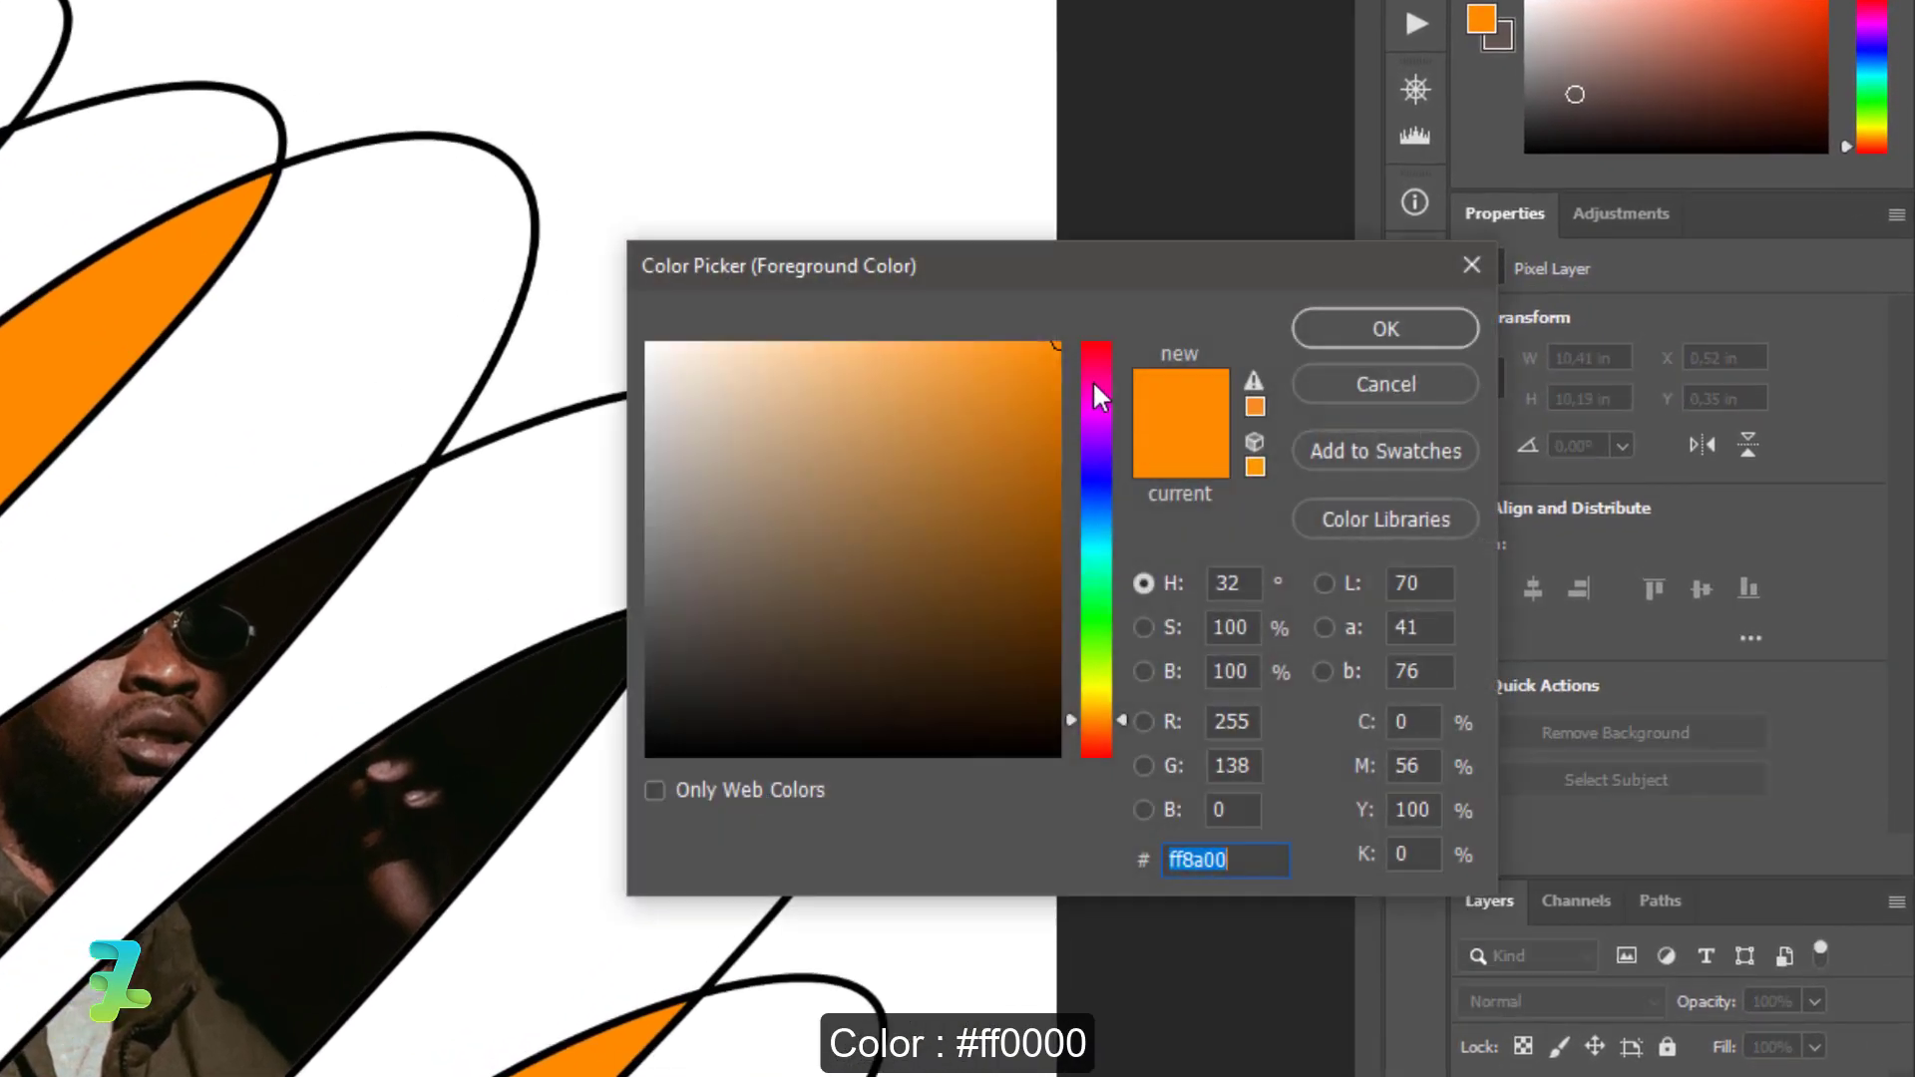
{"action": "type", "text": "ff0000"}
{"action": "left_click", "coordinate": [1359, 339]}
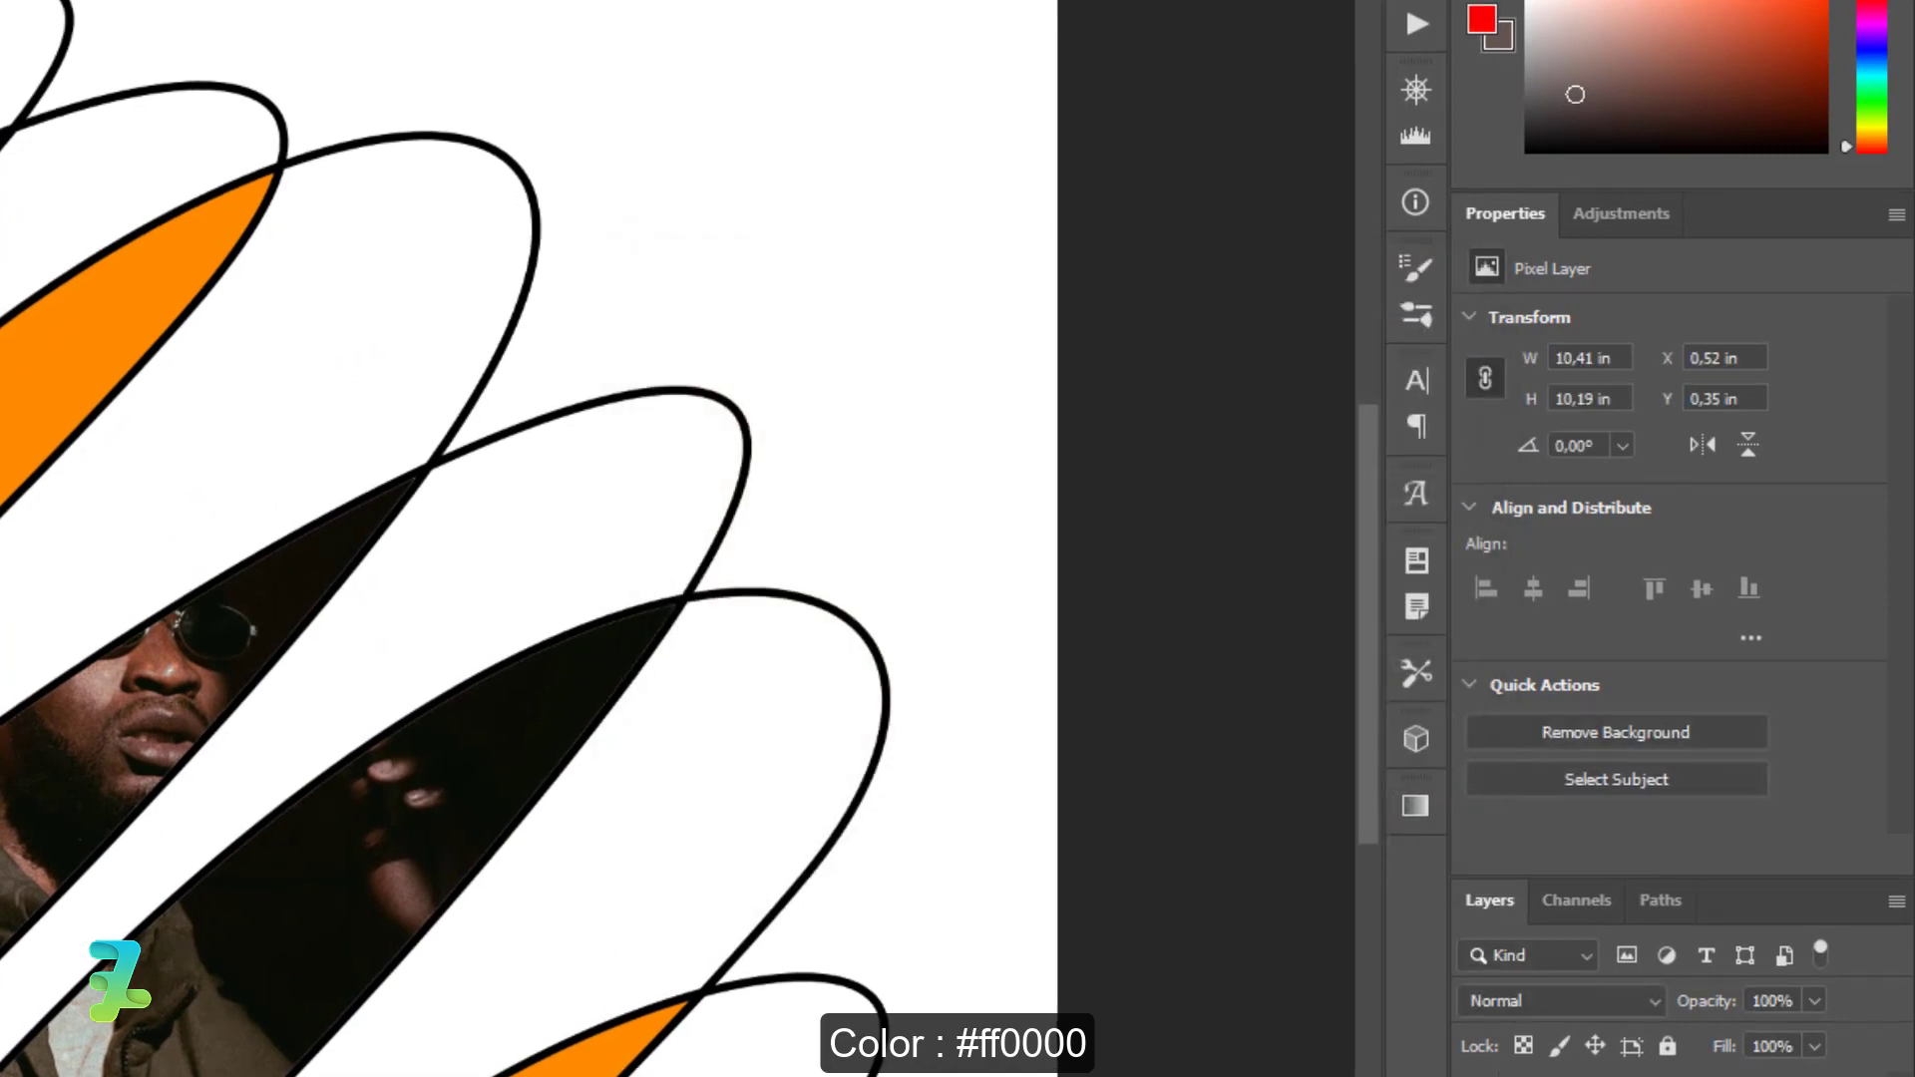
{"action": "left_click", "coordinate": [639, 698]}
{"action": "left_click", "coordinate": [857, 688]}
{"action": "left_click", "coordinate": [1137, 868]}
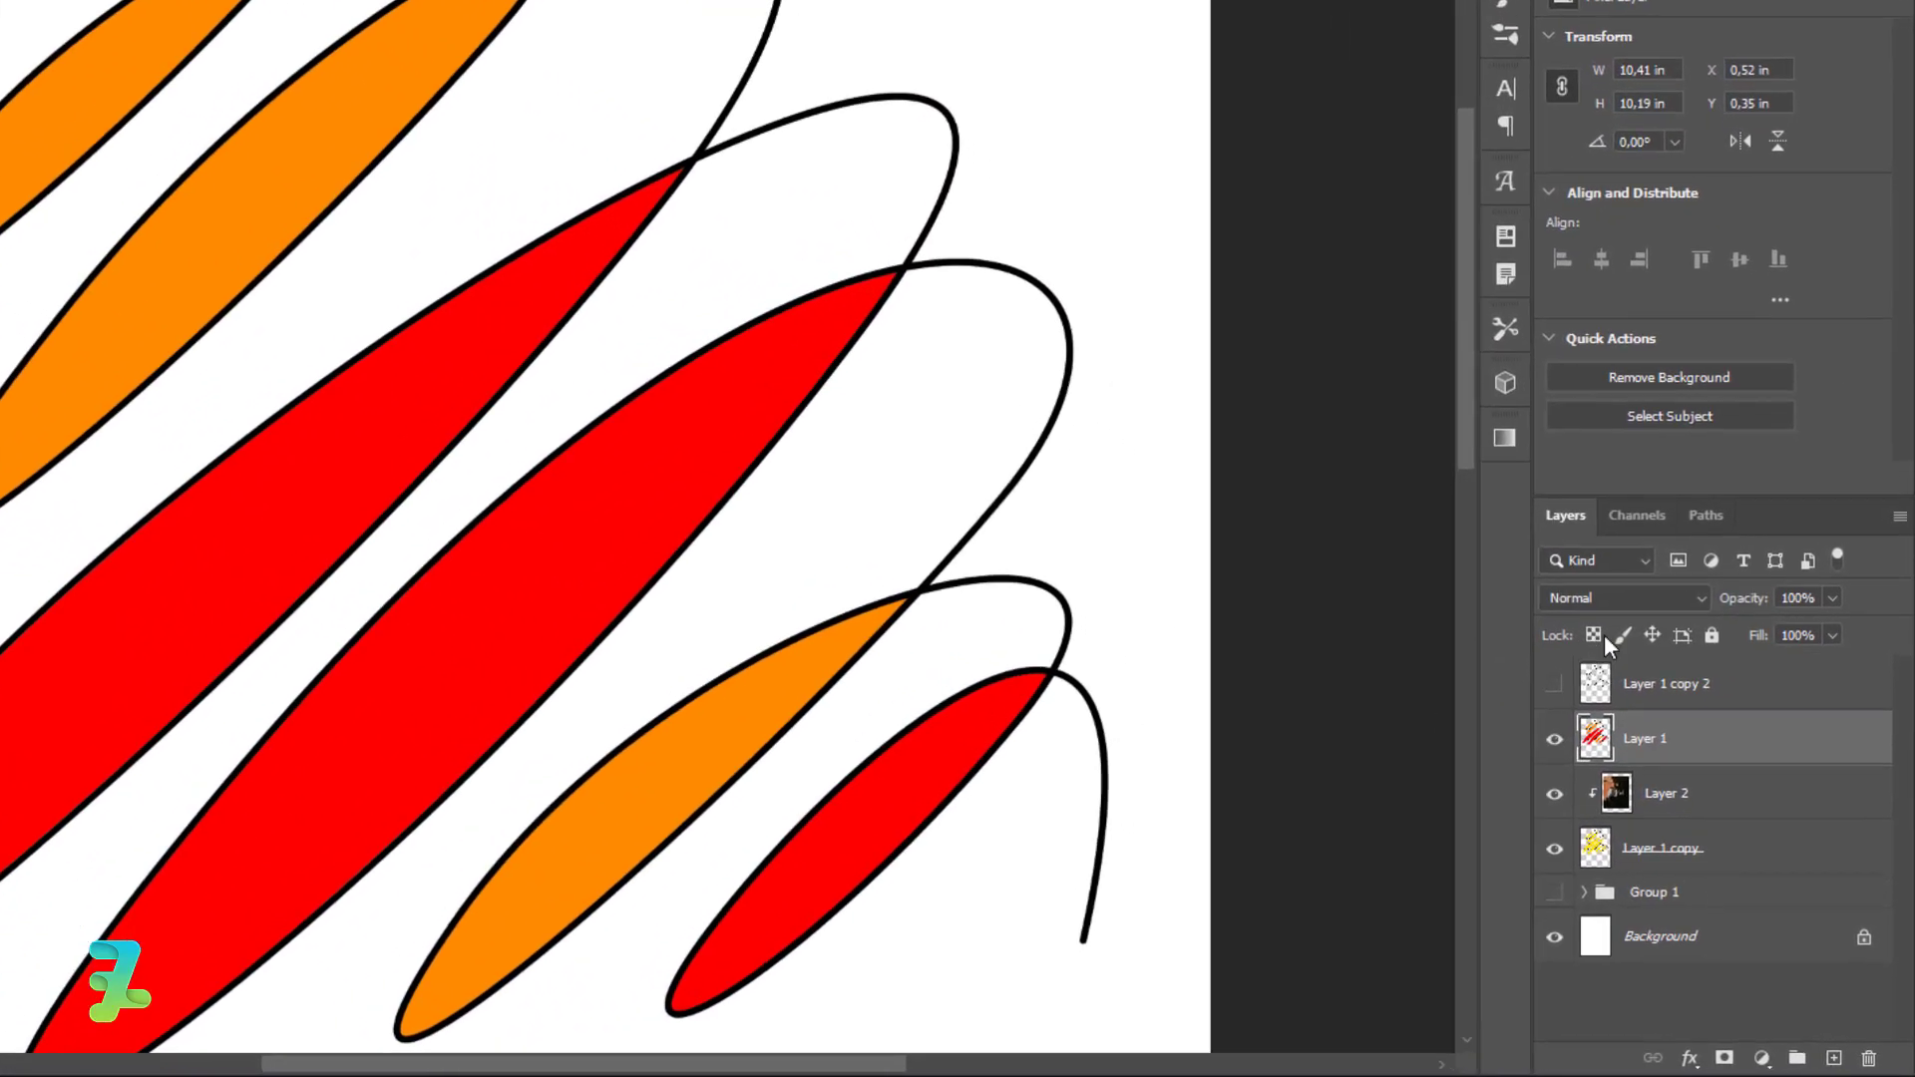
{"action": "left_click", "coordinate": [1710, 719]}
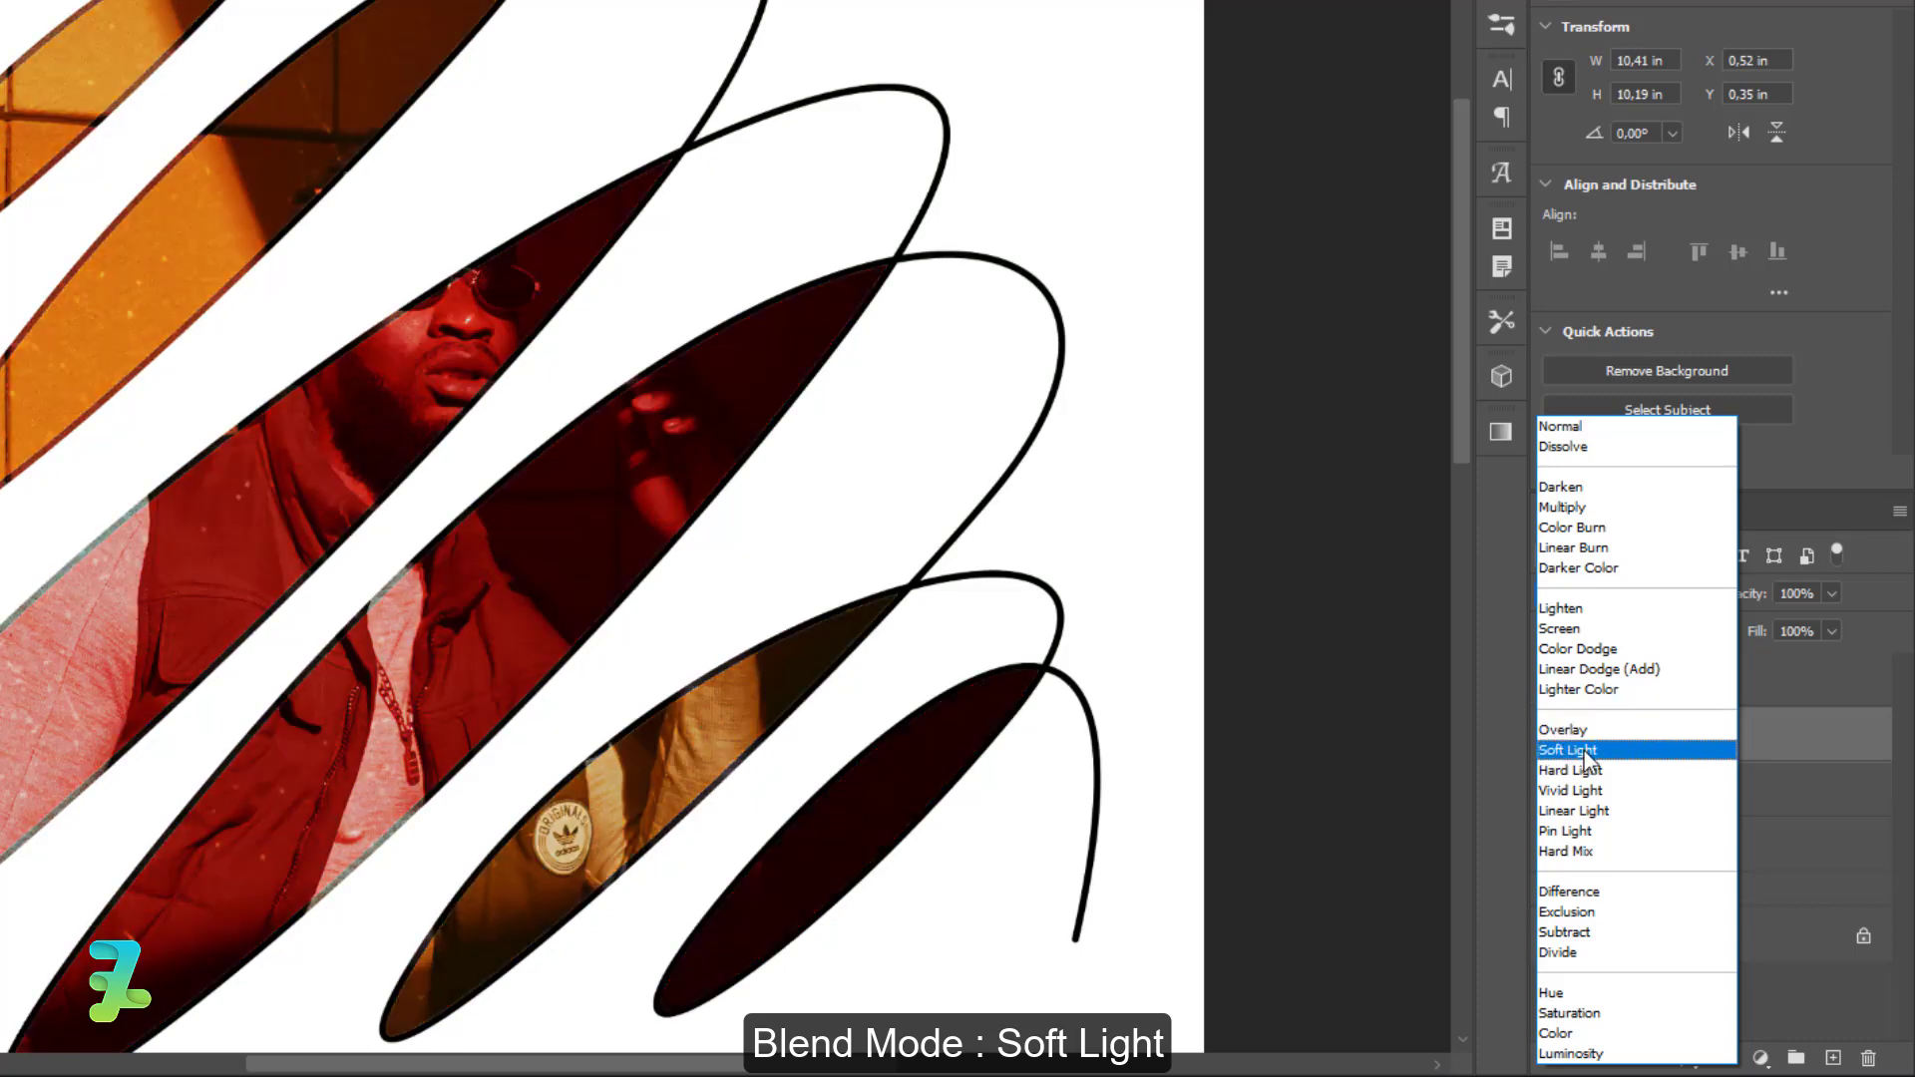
Step: Switch the orange-and-red Layer 1 to Soft Light and fine-tune its opacity to 64%
{"action": "left_click", "coordinate": [1583, 751]}
{"action": "left_click", "coordinate": [1832, 595]}
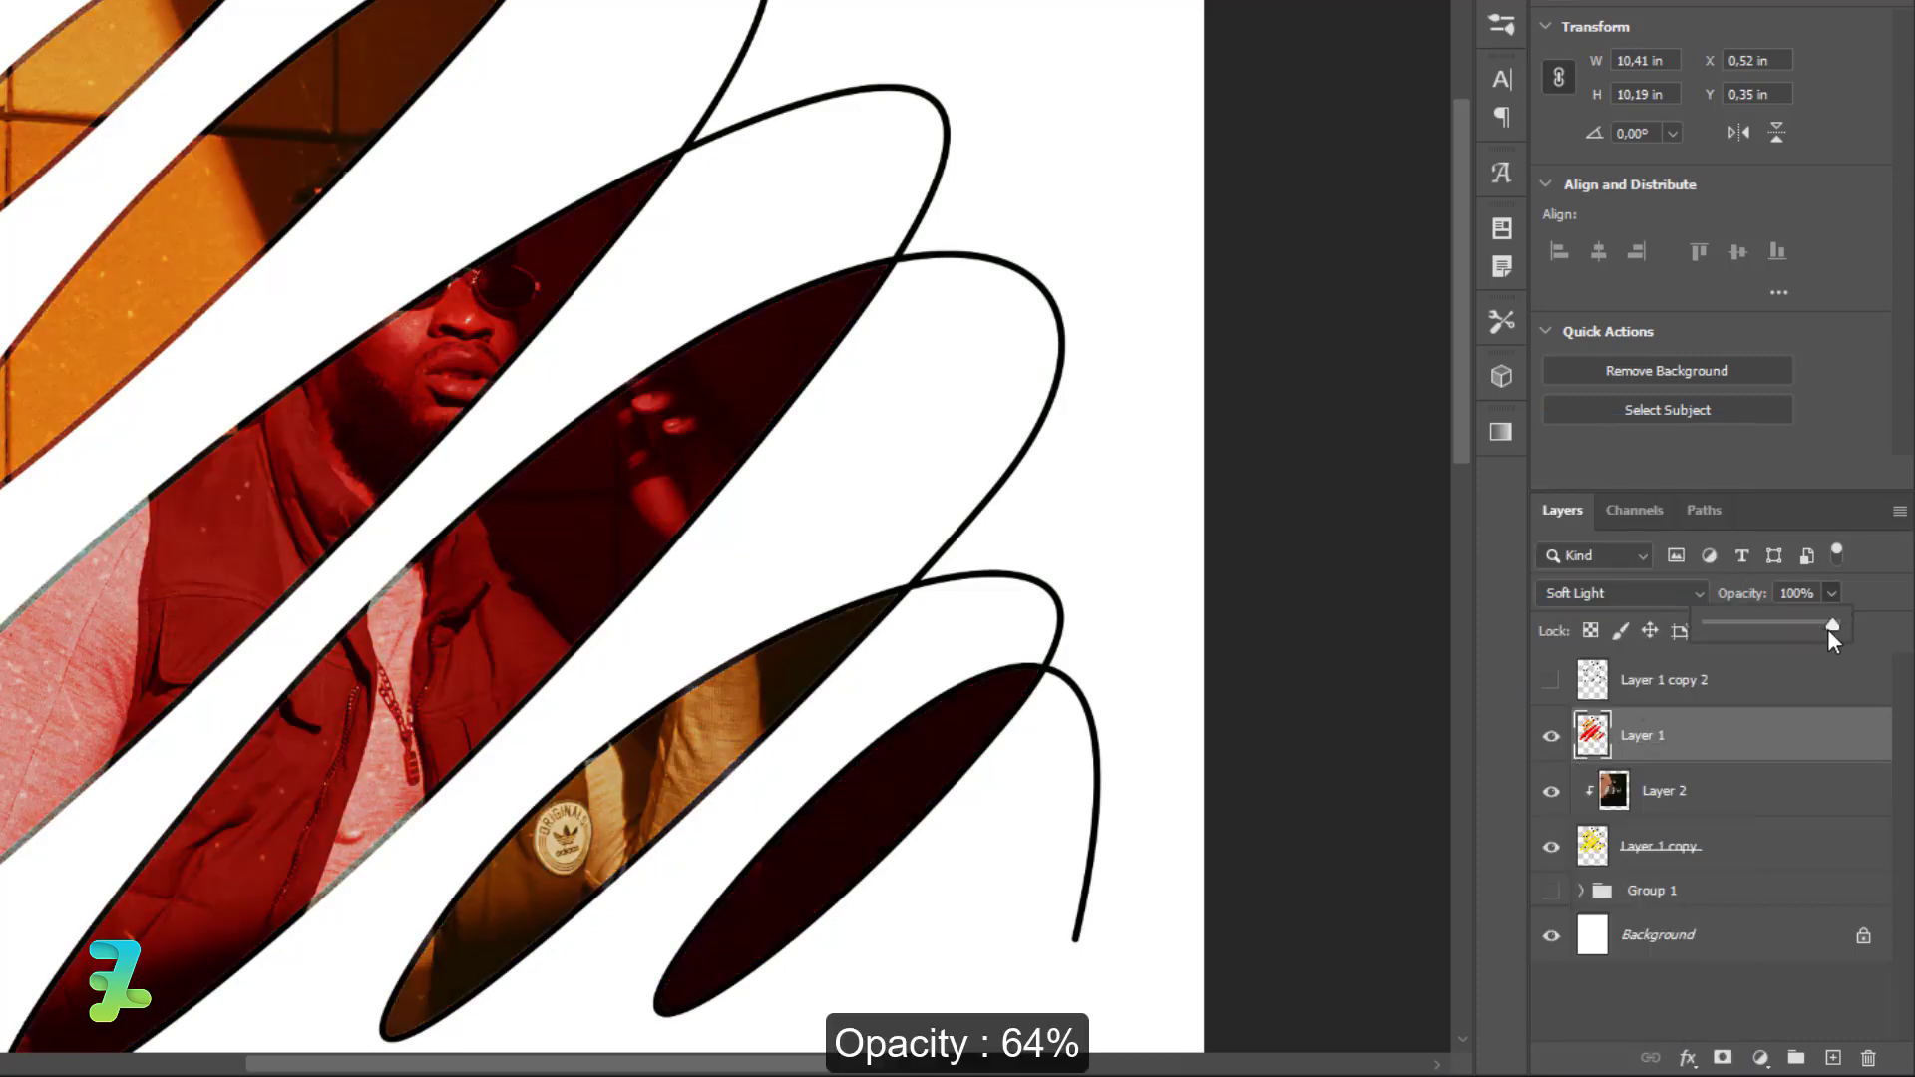
{"action": "left_click_drag", "start_coordinate": [1794, 626], "coordinate": [1784, 626]}
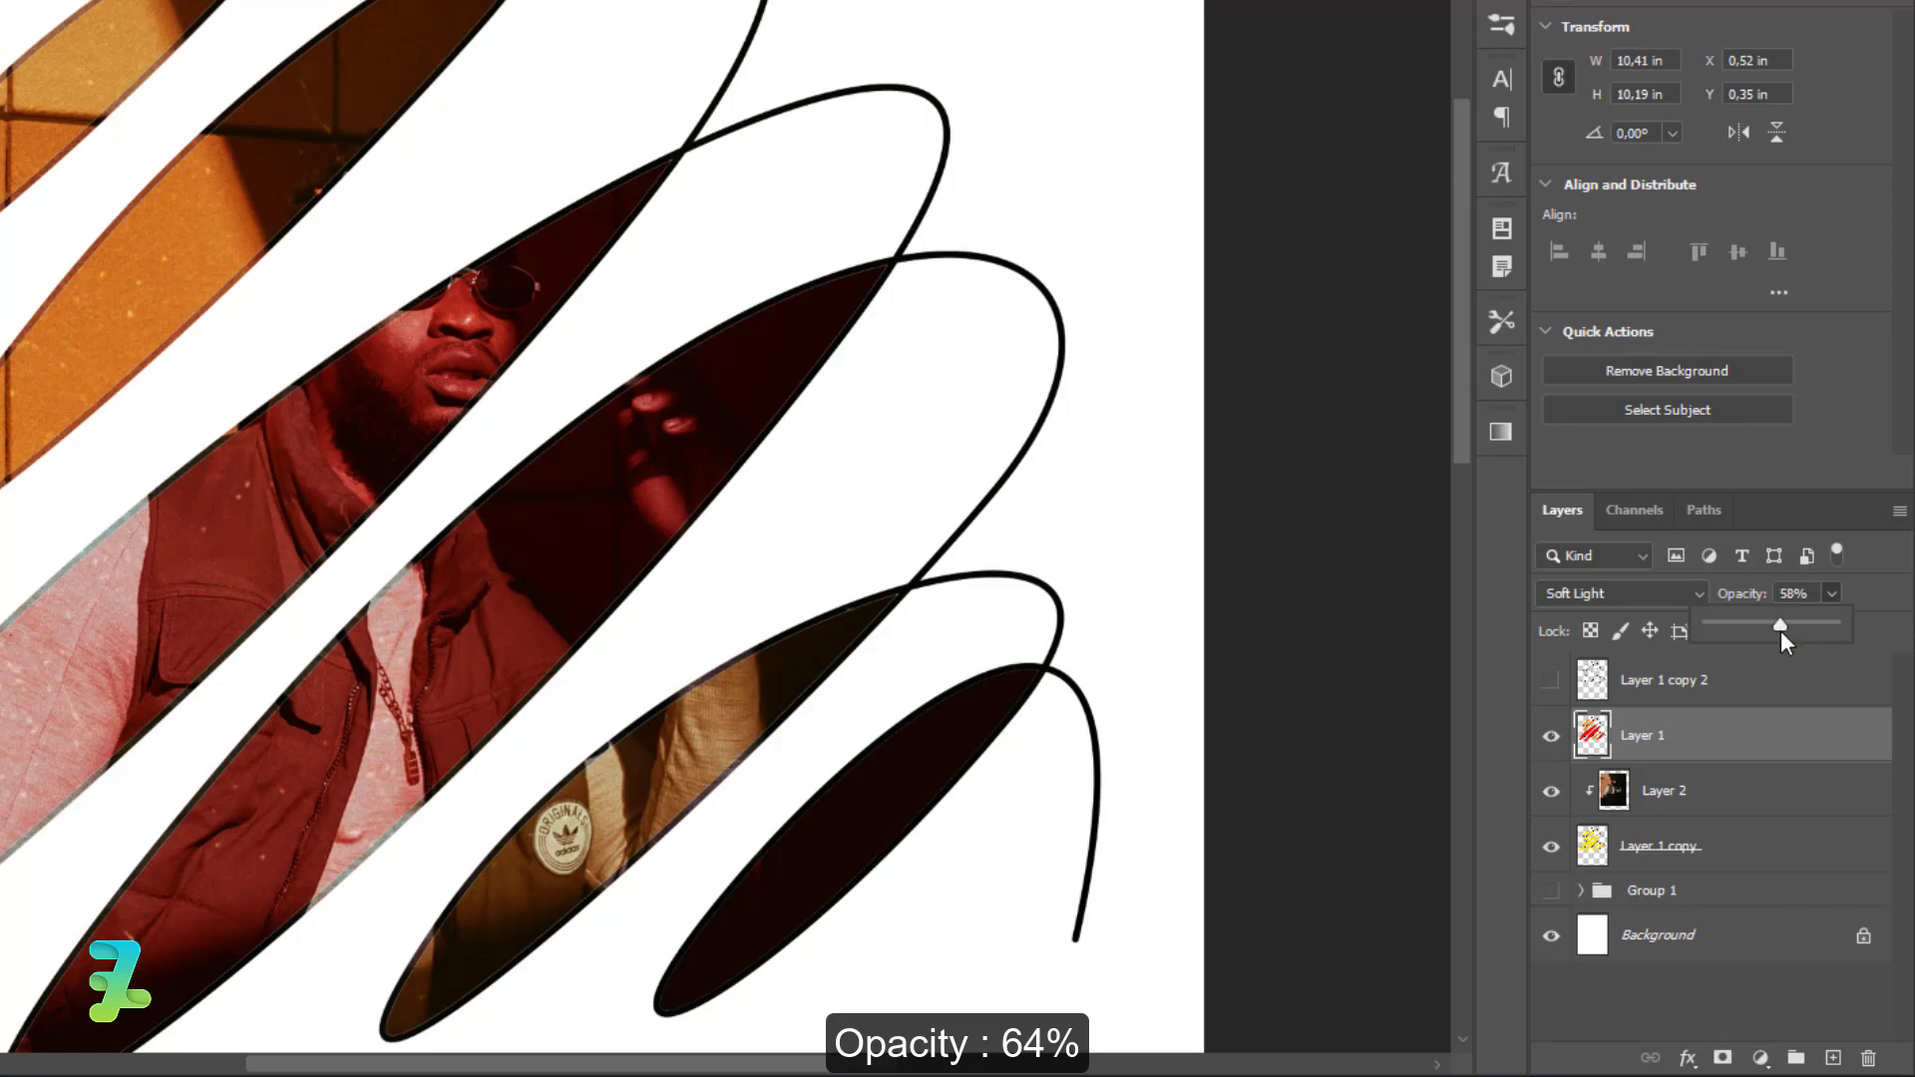
{"action": "left_click_drag", "start_coordinate": [1779, 630], "coordinate": [1787, 626]}
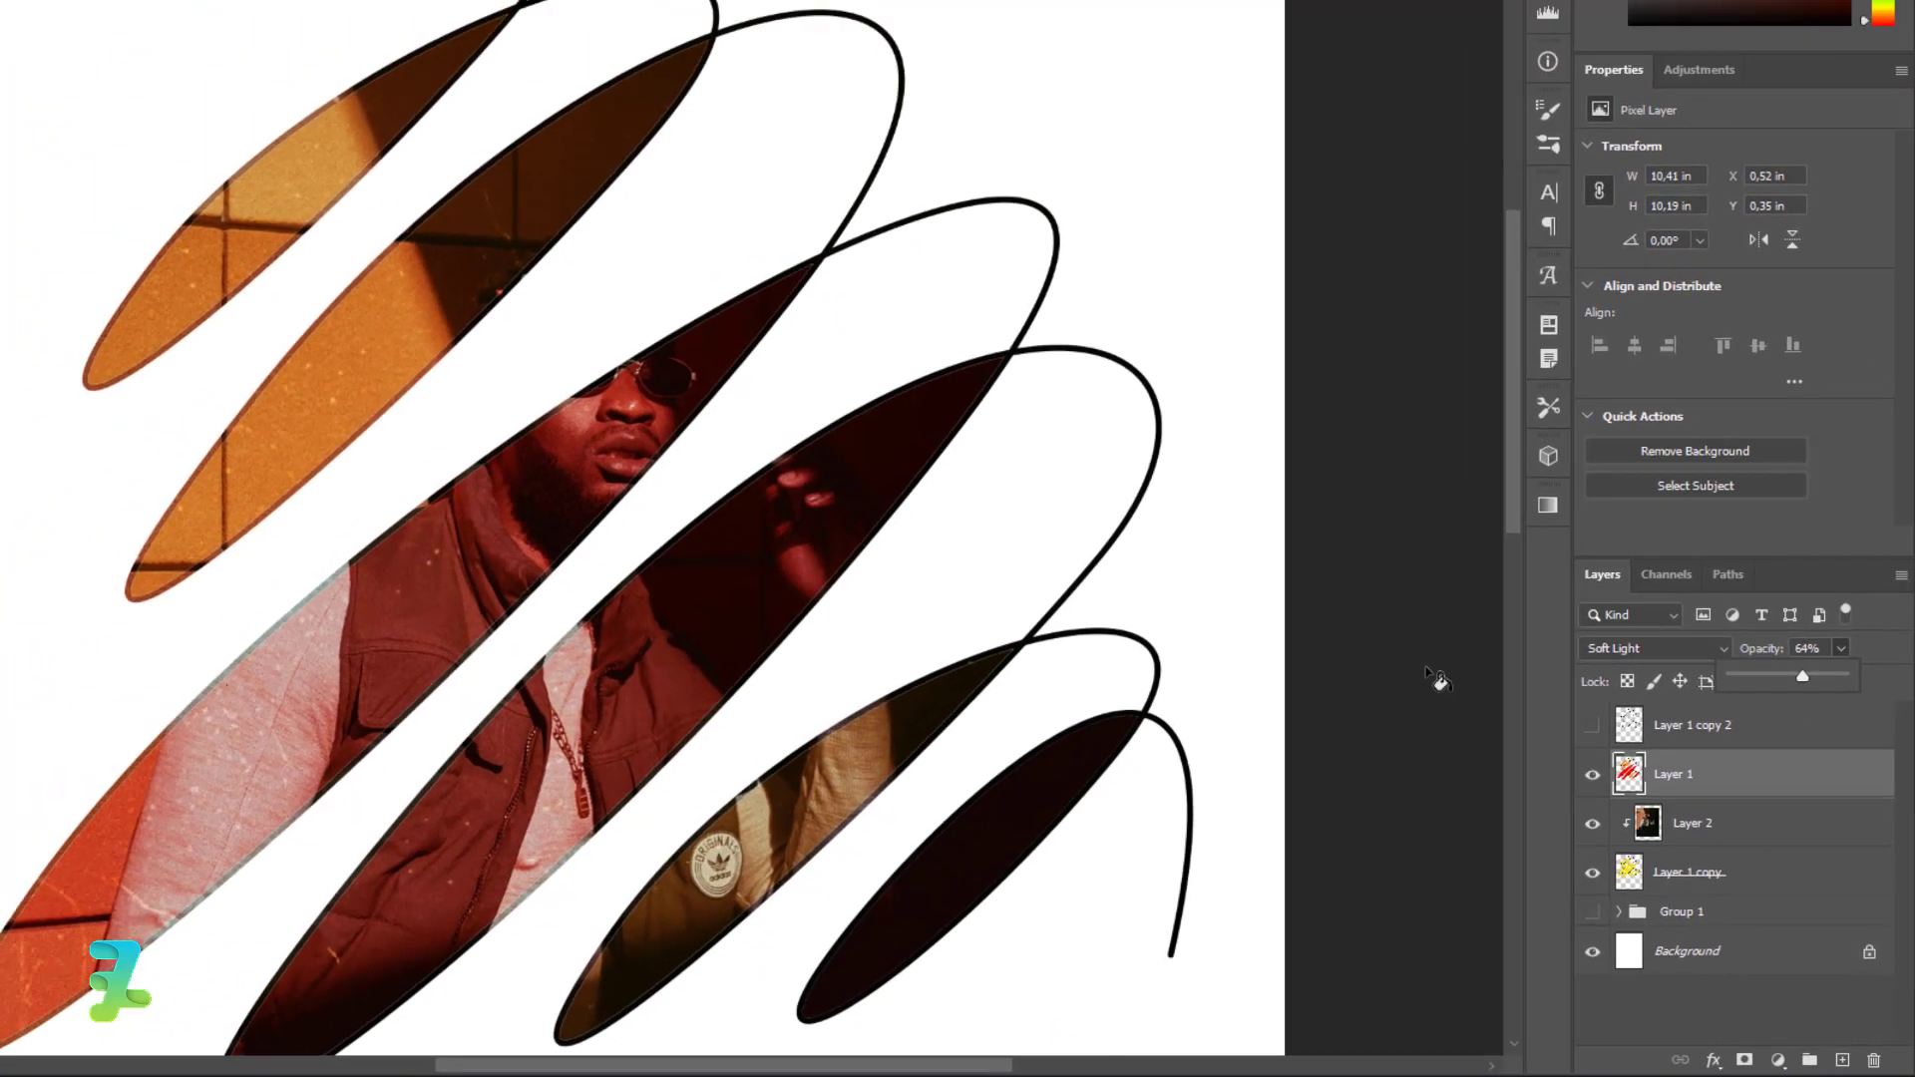
{"action": "scroll", "coordinate": [653, 514], "scroll_direction": "up", "scroll_amount": 1}
Step: Select Layer 1 copy, switch to the Brush tool and zoom into the artwork
{"action": "scroll", "coordinate": [623, 538], "scroll_direction": "up", "scroll_amount": 2}
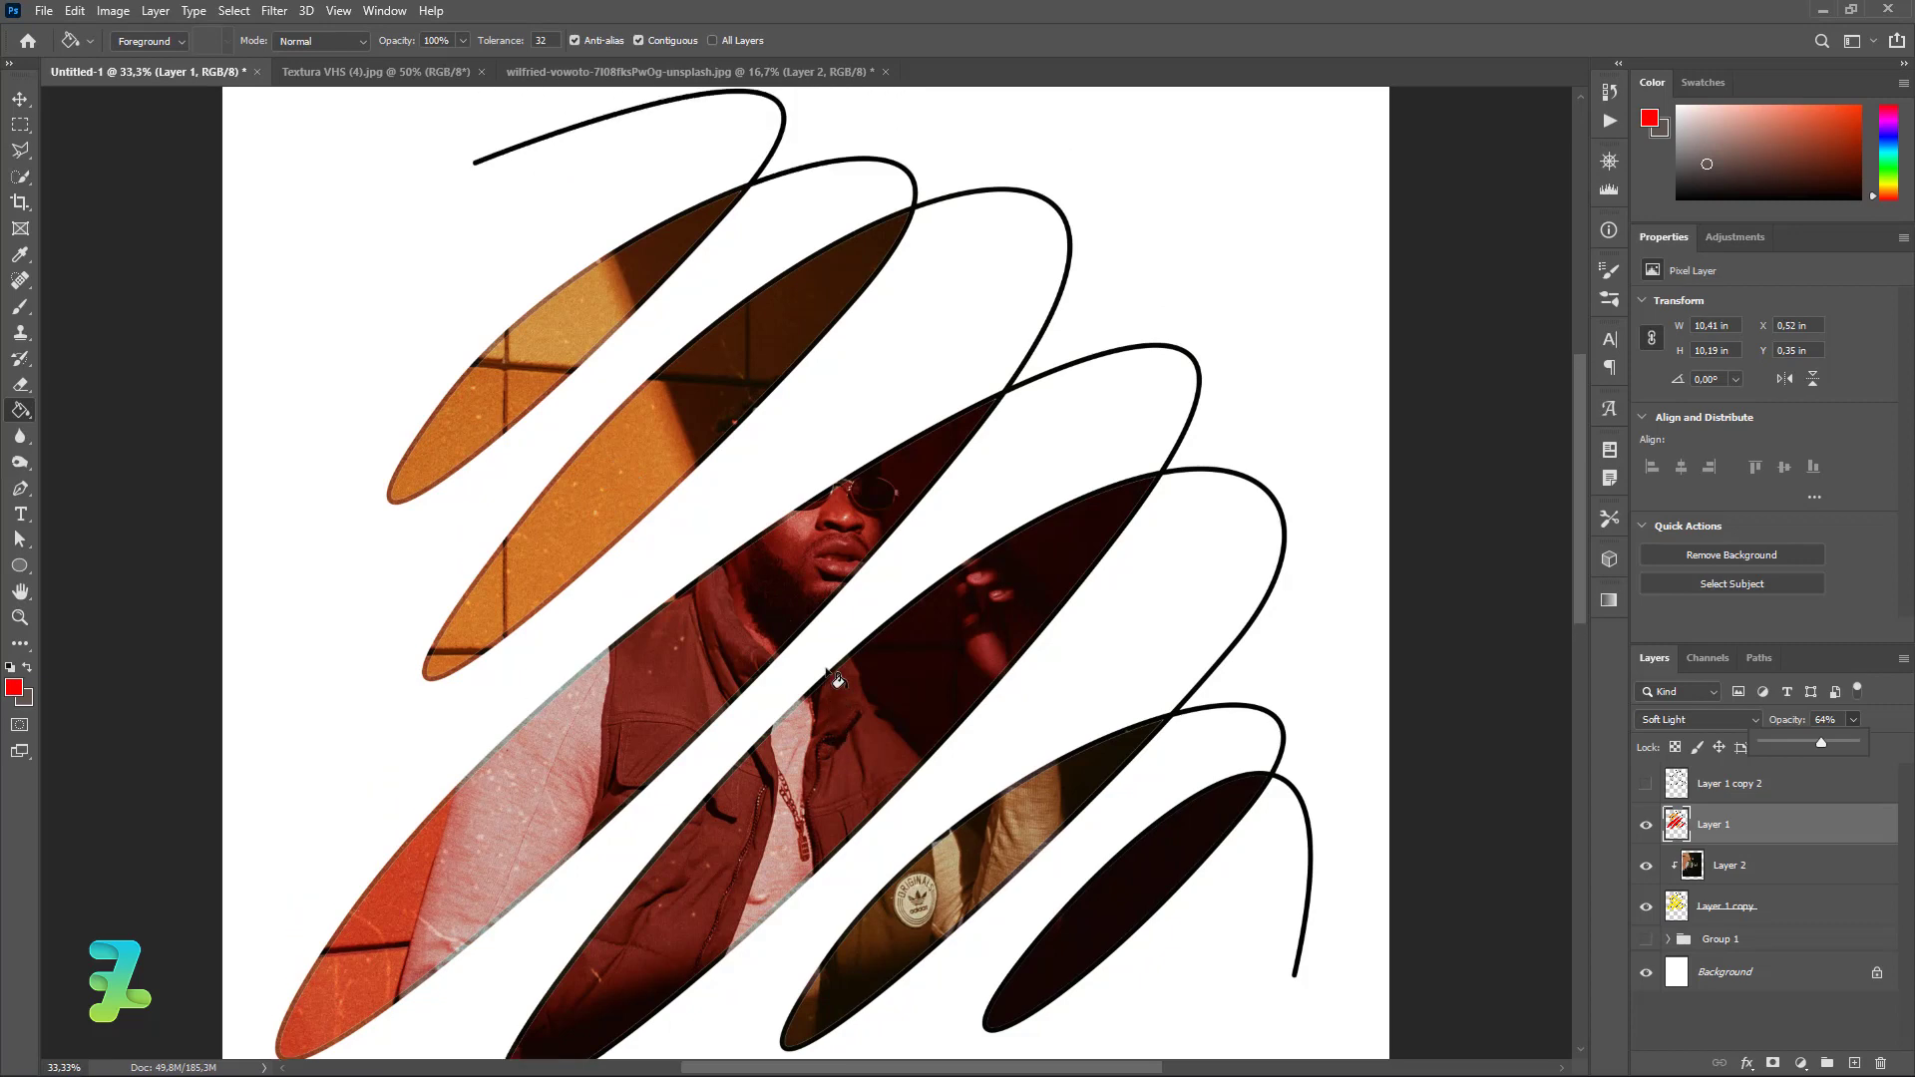
{"action": "scroll", "coordinate": [597, 564], "scroll_direction": "up", "scroll_amount": 1}
{"action": "scroll", "coordinate": [1098, 522], "scroll_direction": "down", "scroll_amount": 2}
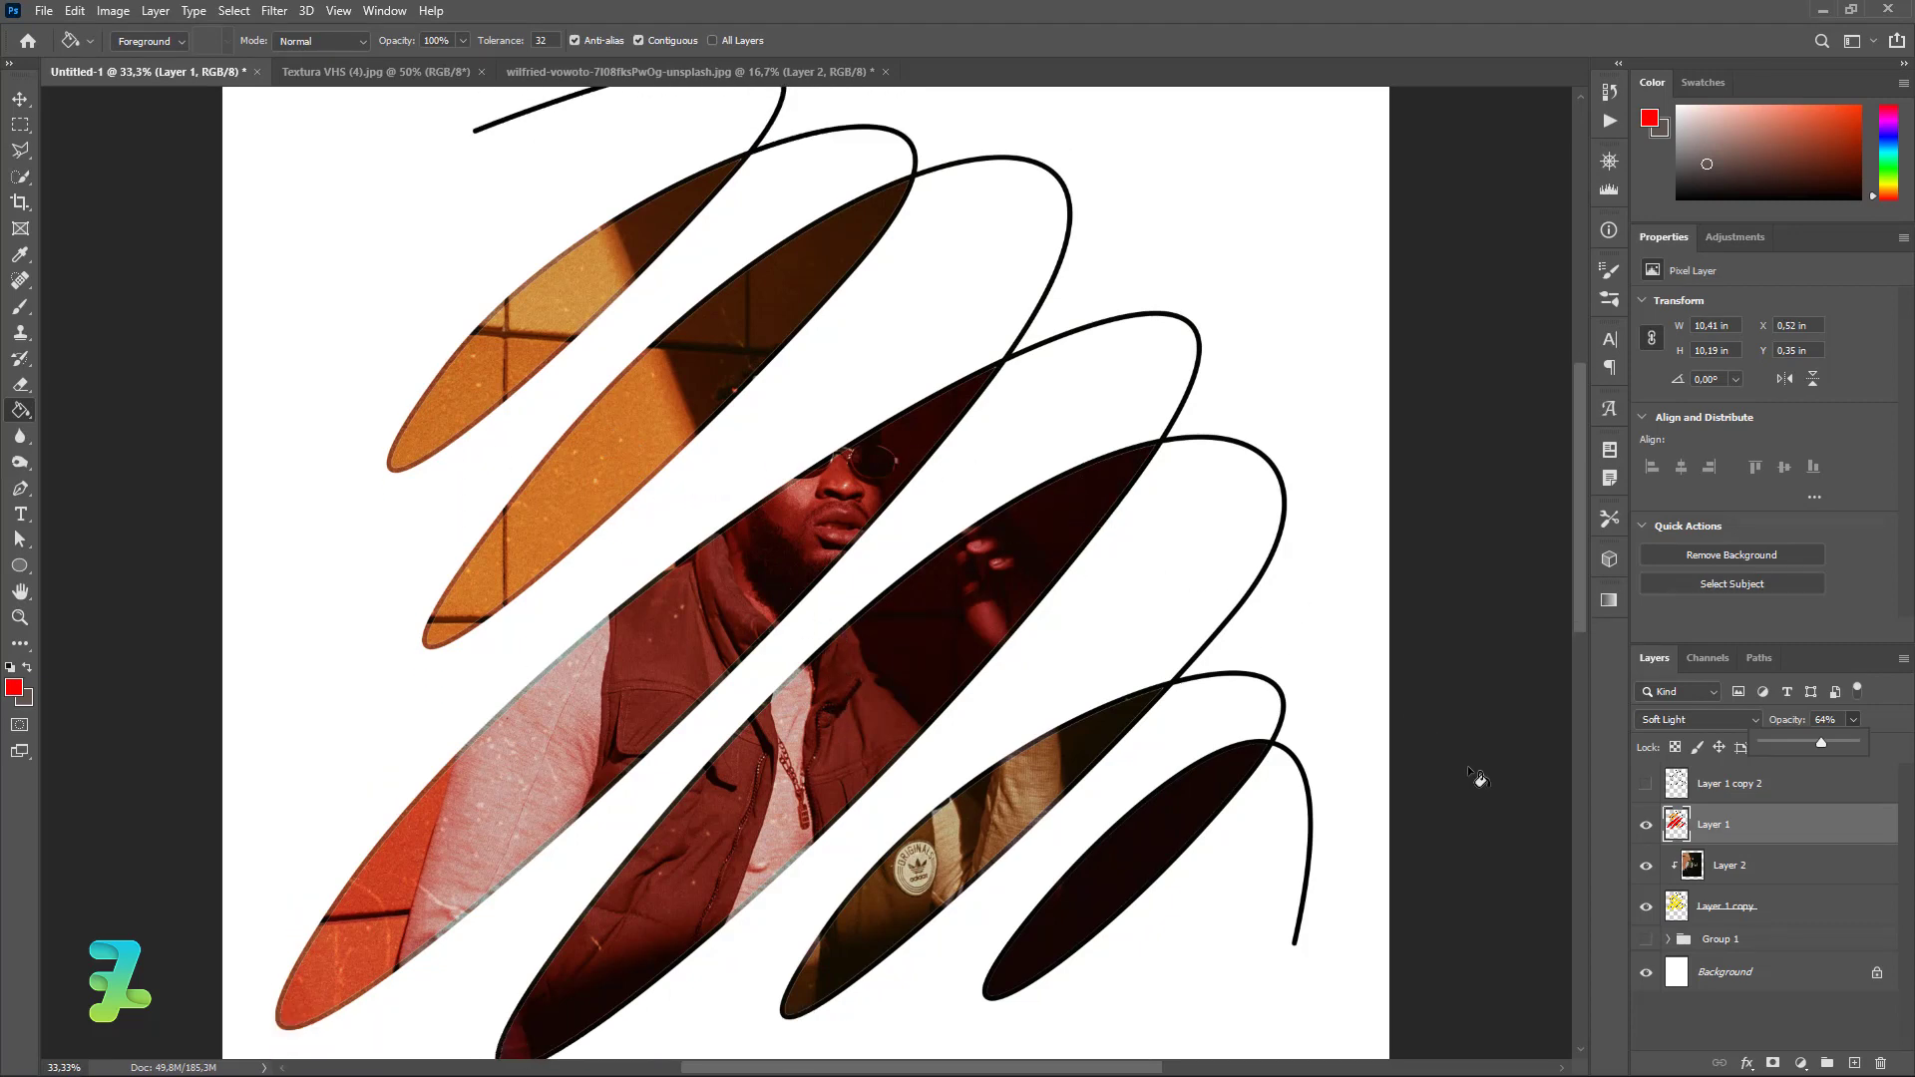
{"action": "left_click", "coordinate": [1692, 903]}
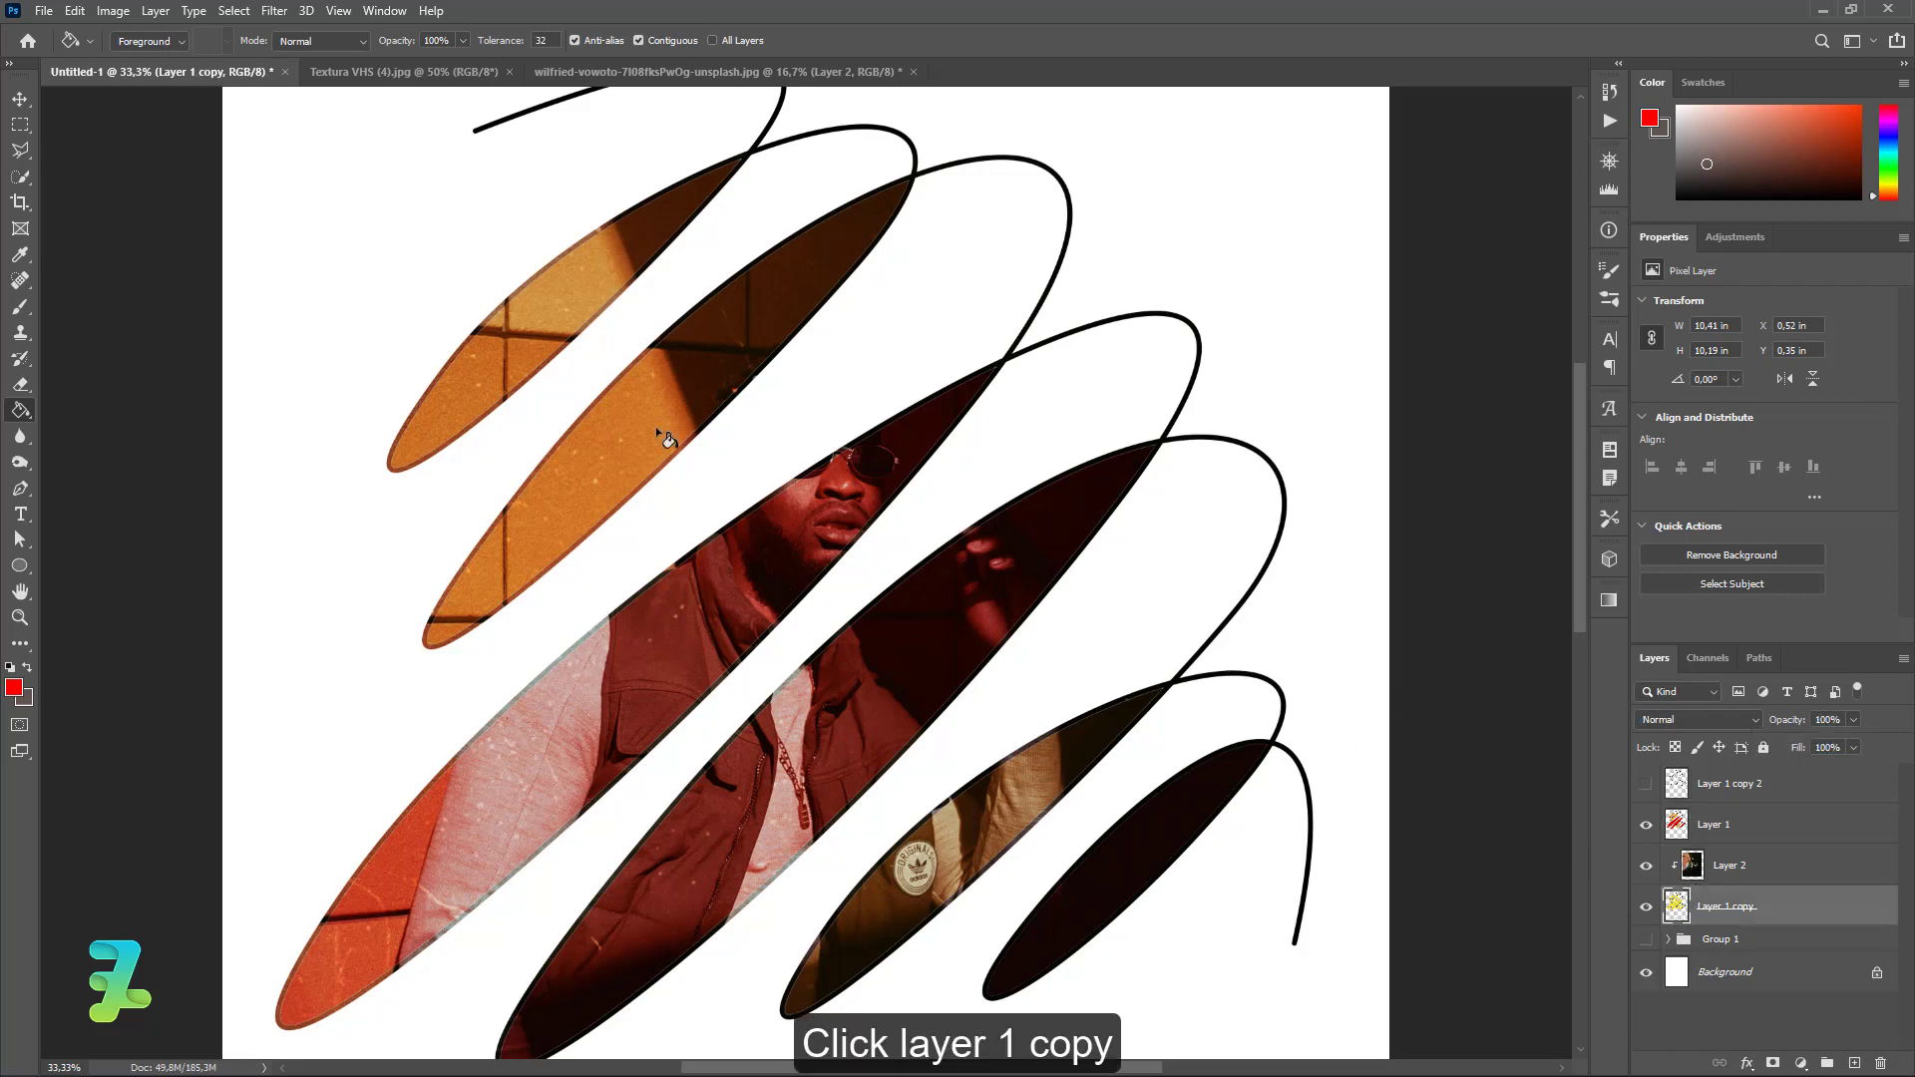
{"action": "left_click", "coordinate": [20, 306]}
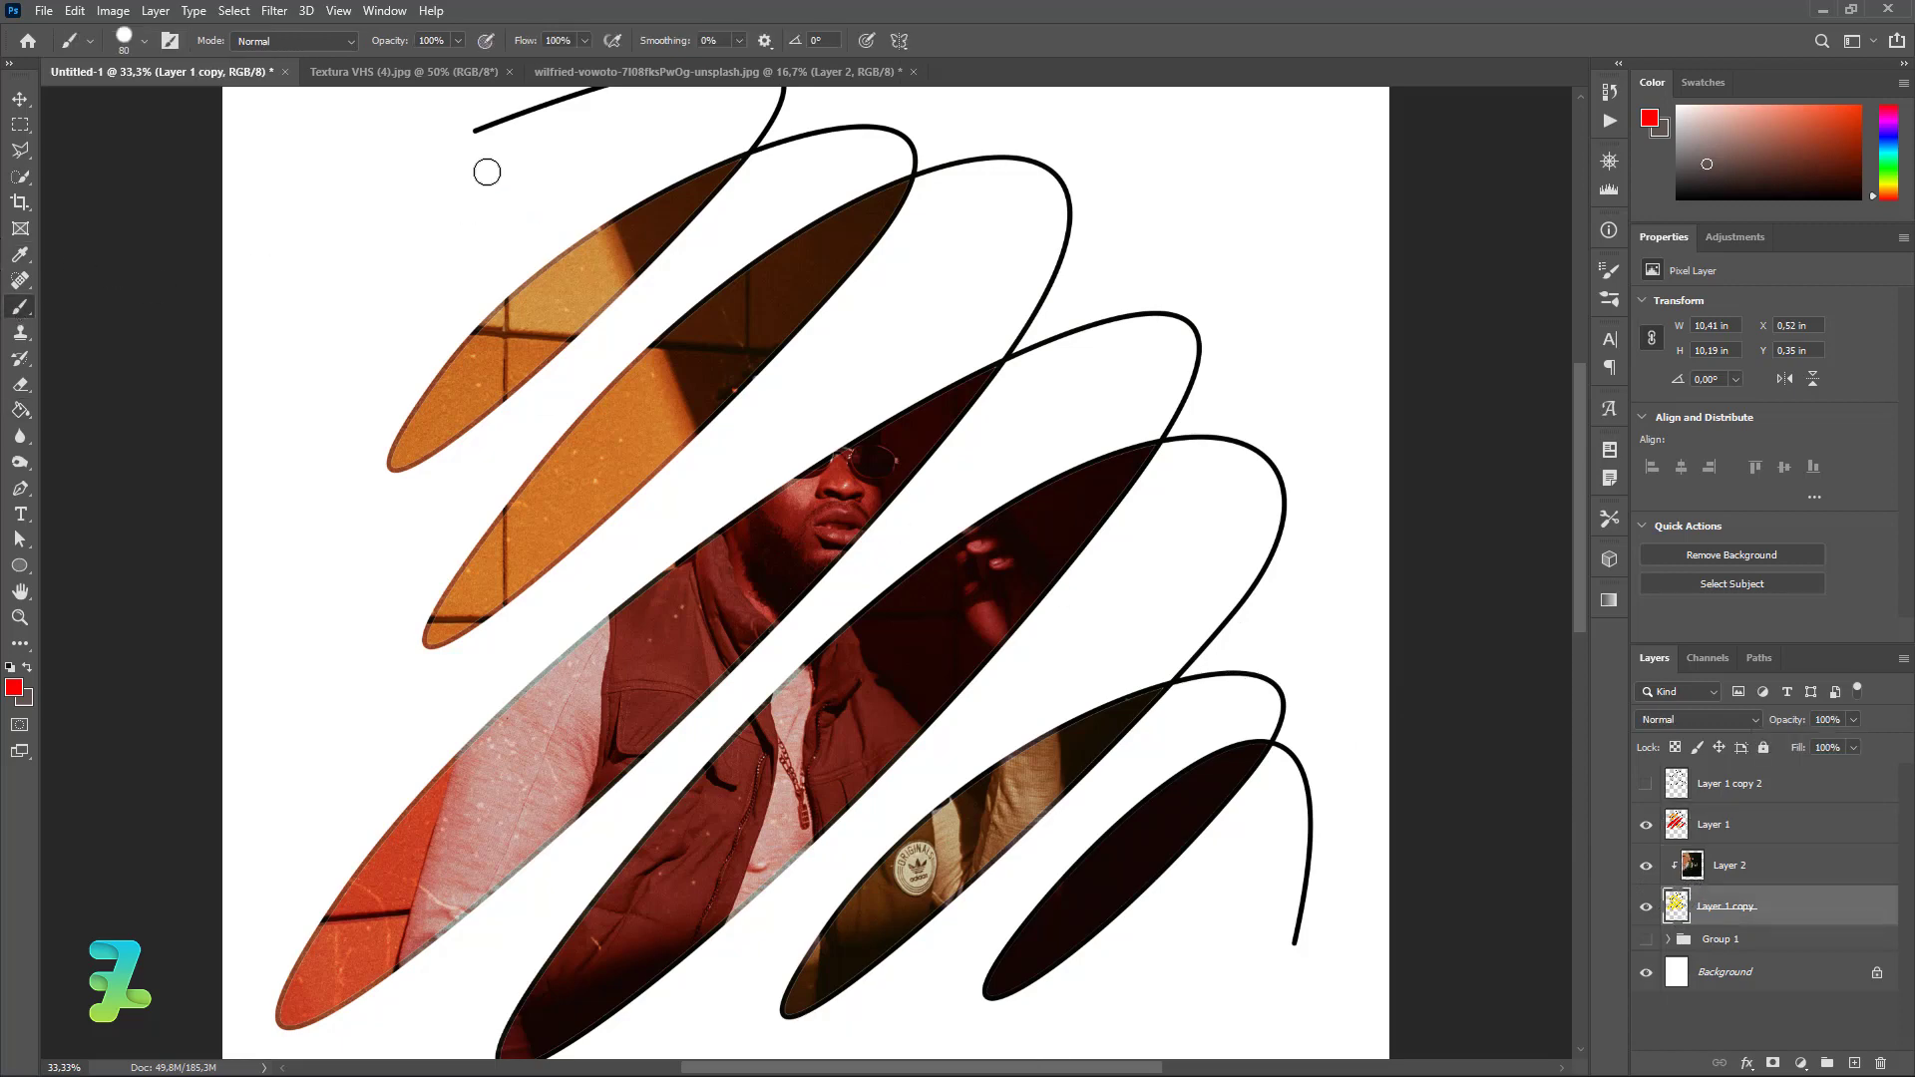
{"action": "scroll", "coordinate": [364, 432], "scroll_direction": "up", "scroll_amount": 2}
{"action": "scroll", "coordinate": [428, 395], "scroll_direction": "up", "scroll_amount": 3}
{"action": "scroll", "coordinate": [158, 413], "scroll_direction": "up", "scroll_amount": 2}
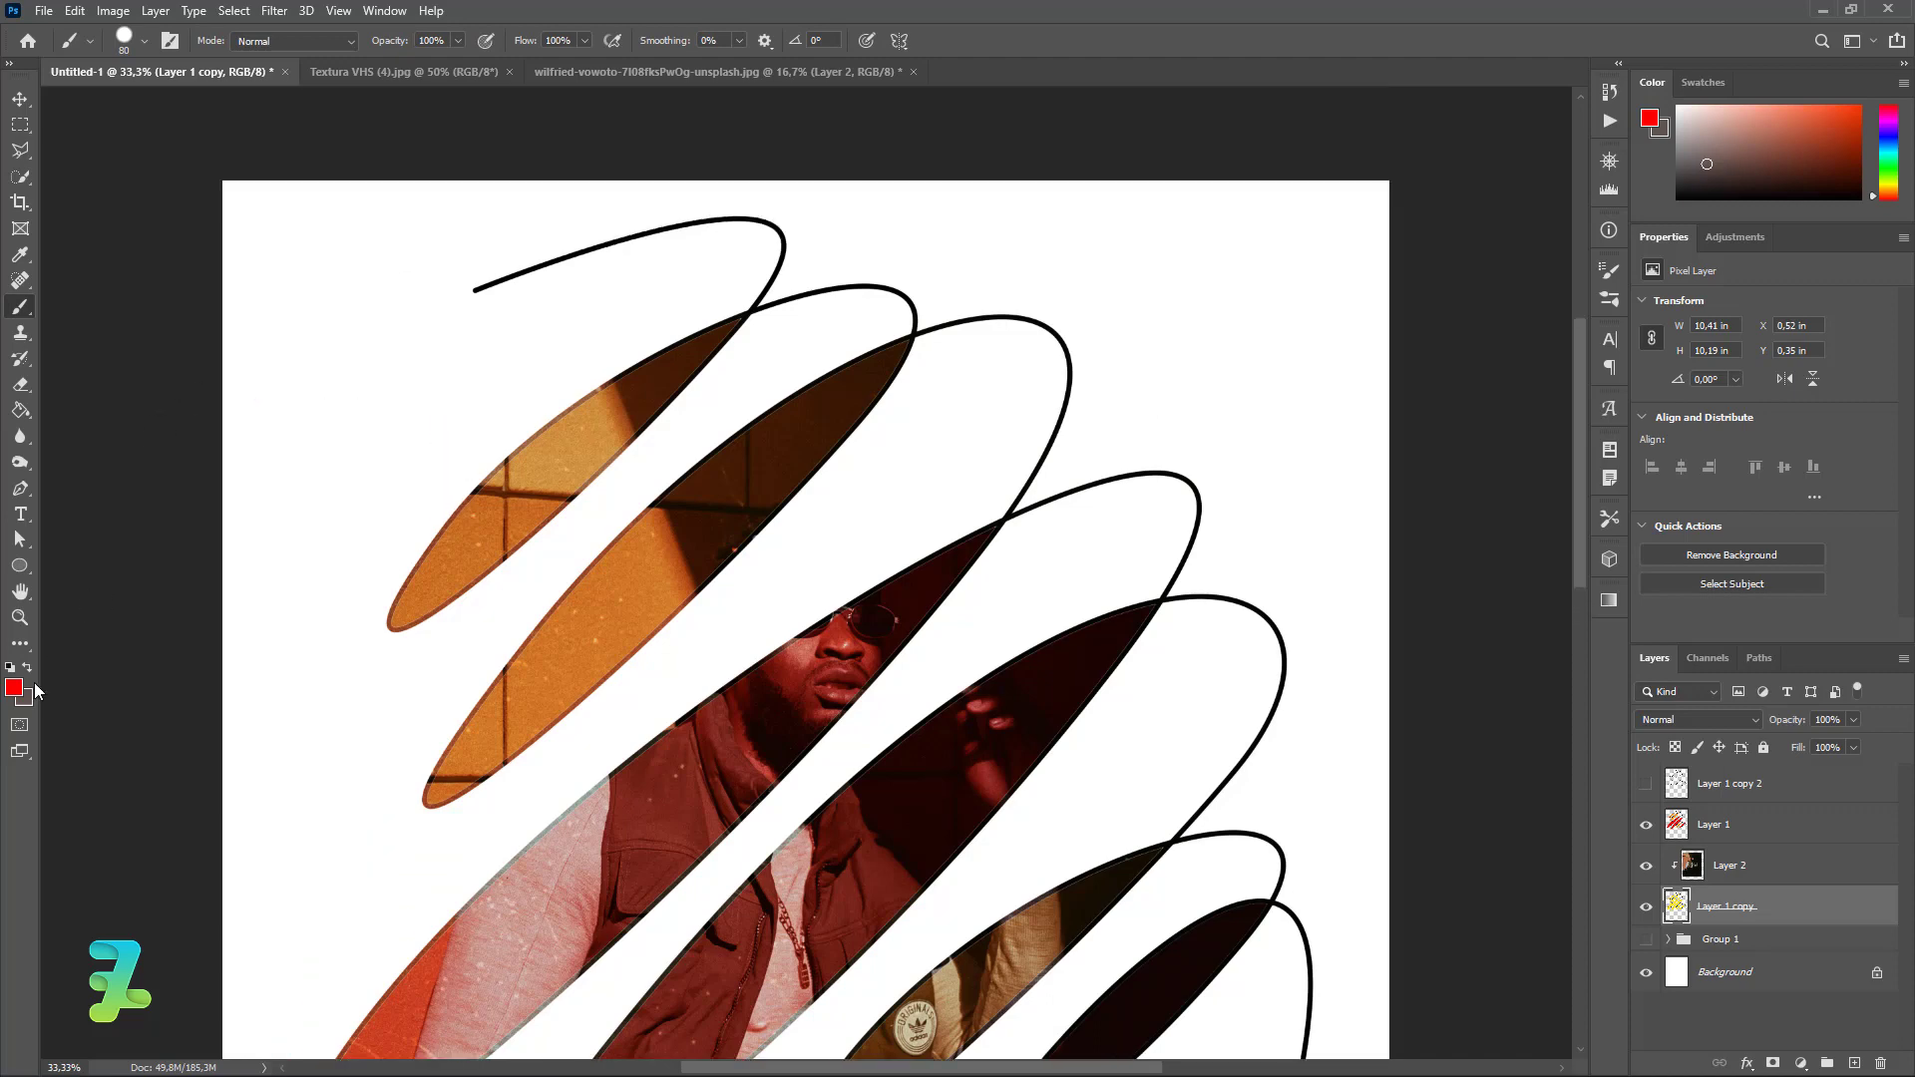
{"action": "scroll", "coordinate": [154, 639], "scroll_direction": "up", "scroll_amount": 1}
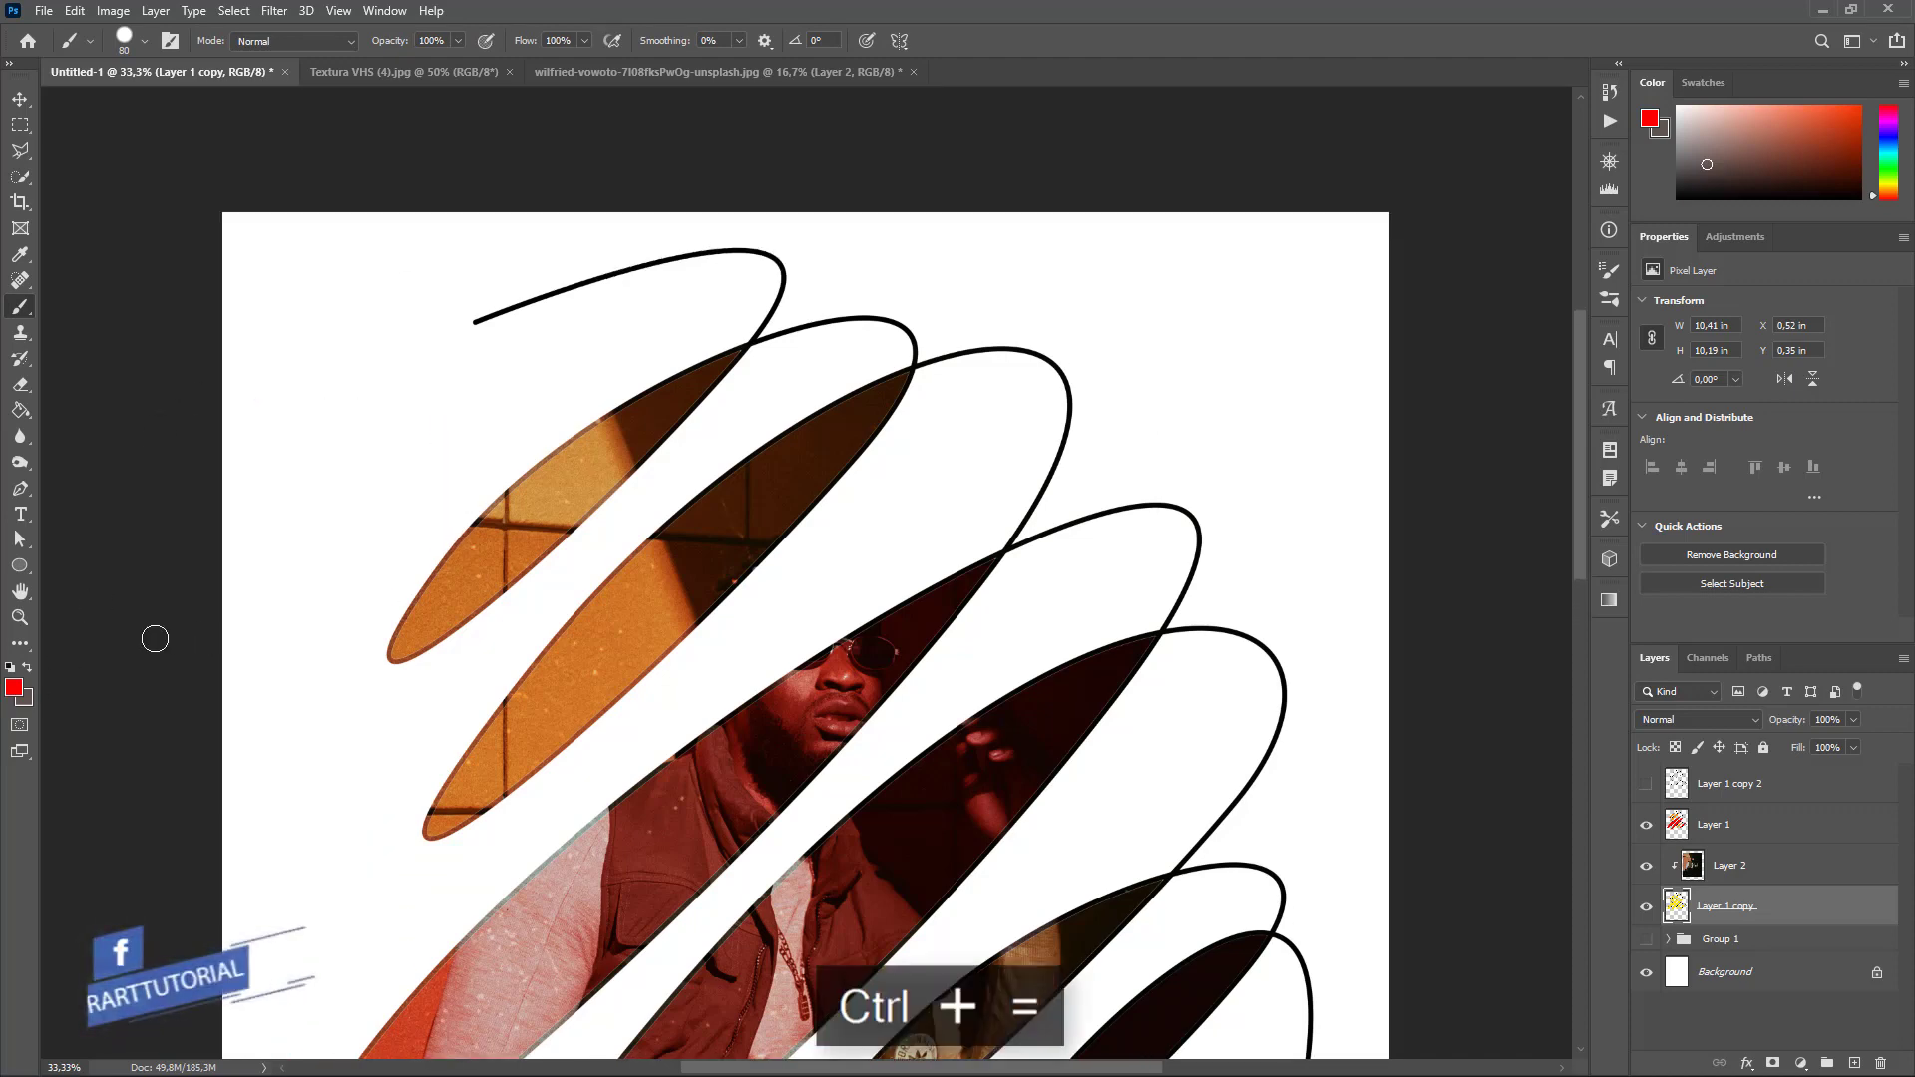
{"action": "key", "text": "ctrl+equal"}
{"action": "key", "text": "ctrl+equal"}
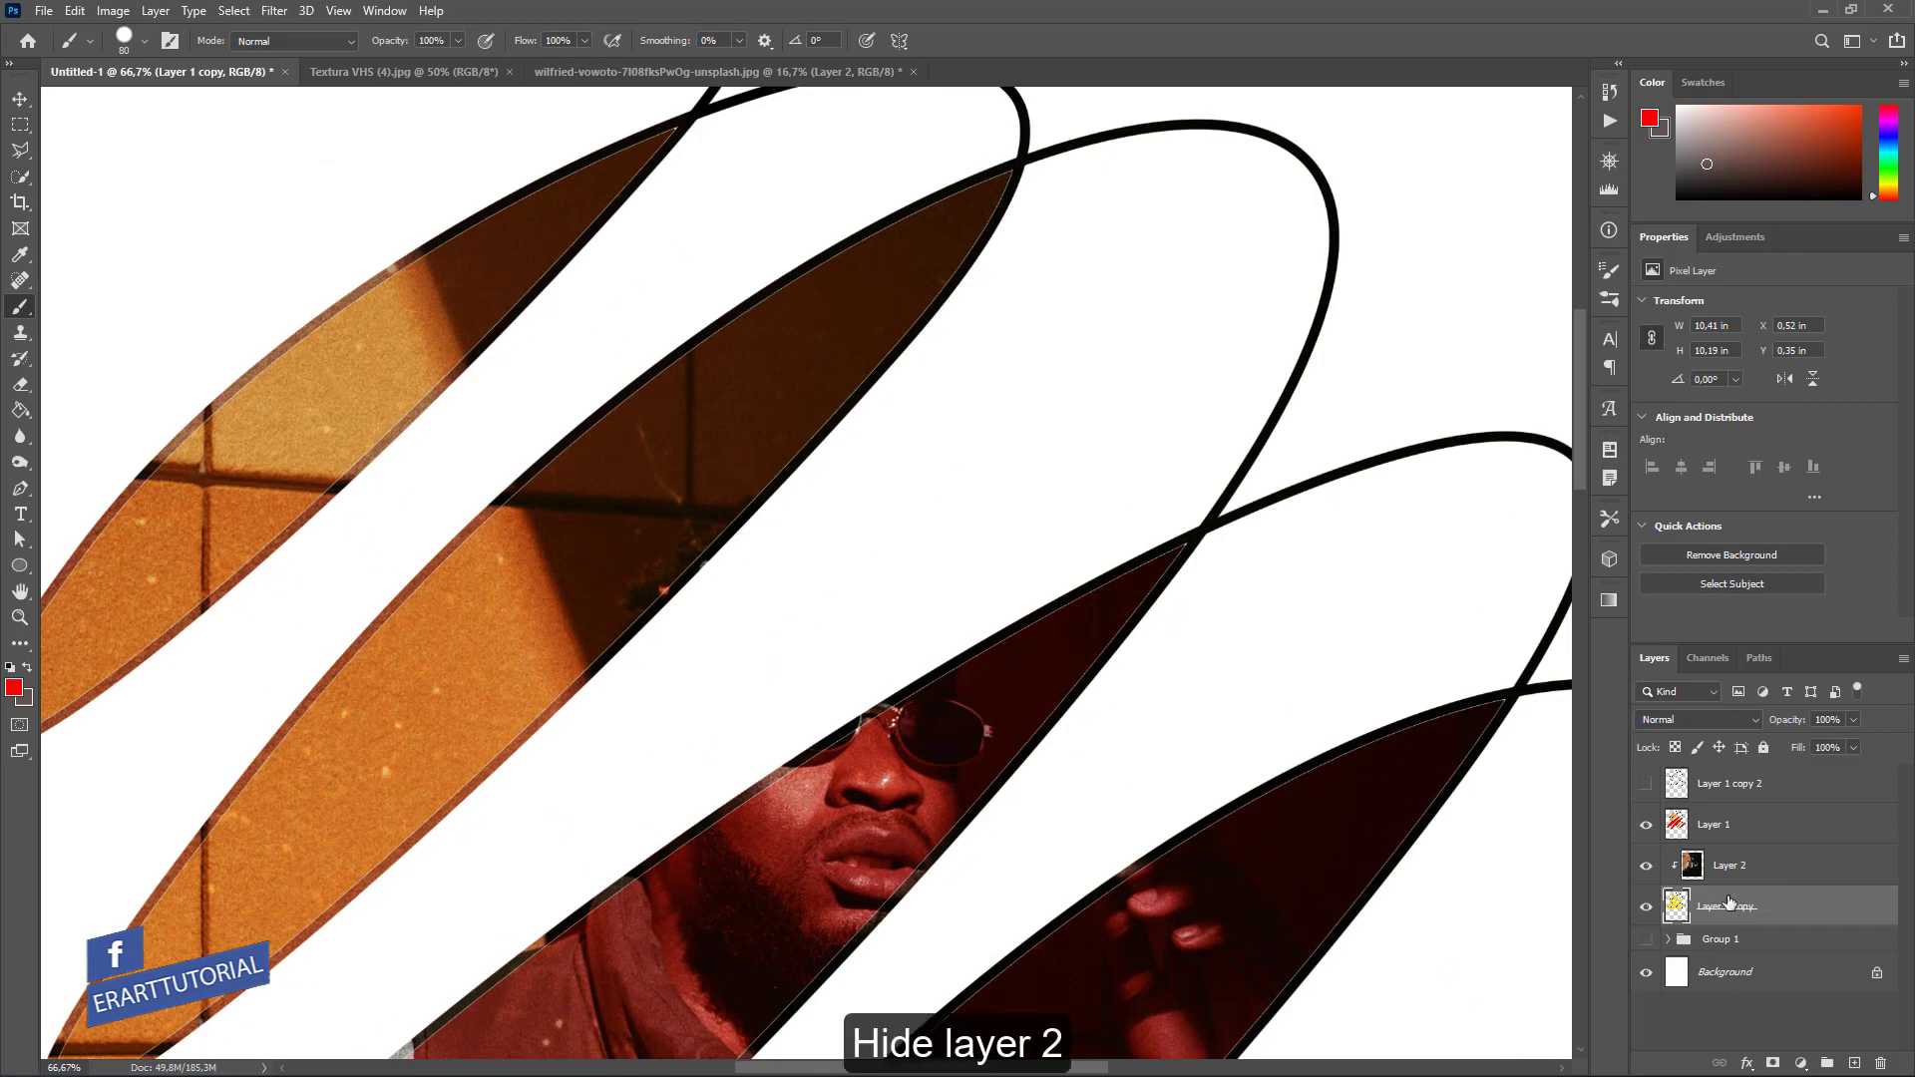
Step: Hide Layer 2, sample the fills' yellow #ffe500 as foreground, then show Layer 2 again
{"action": "left_click", "coordinate": [1645, 862]}
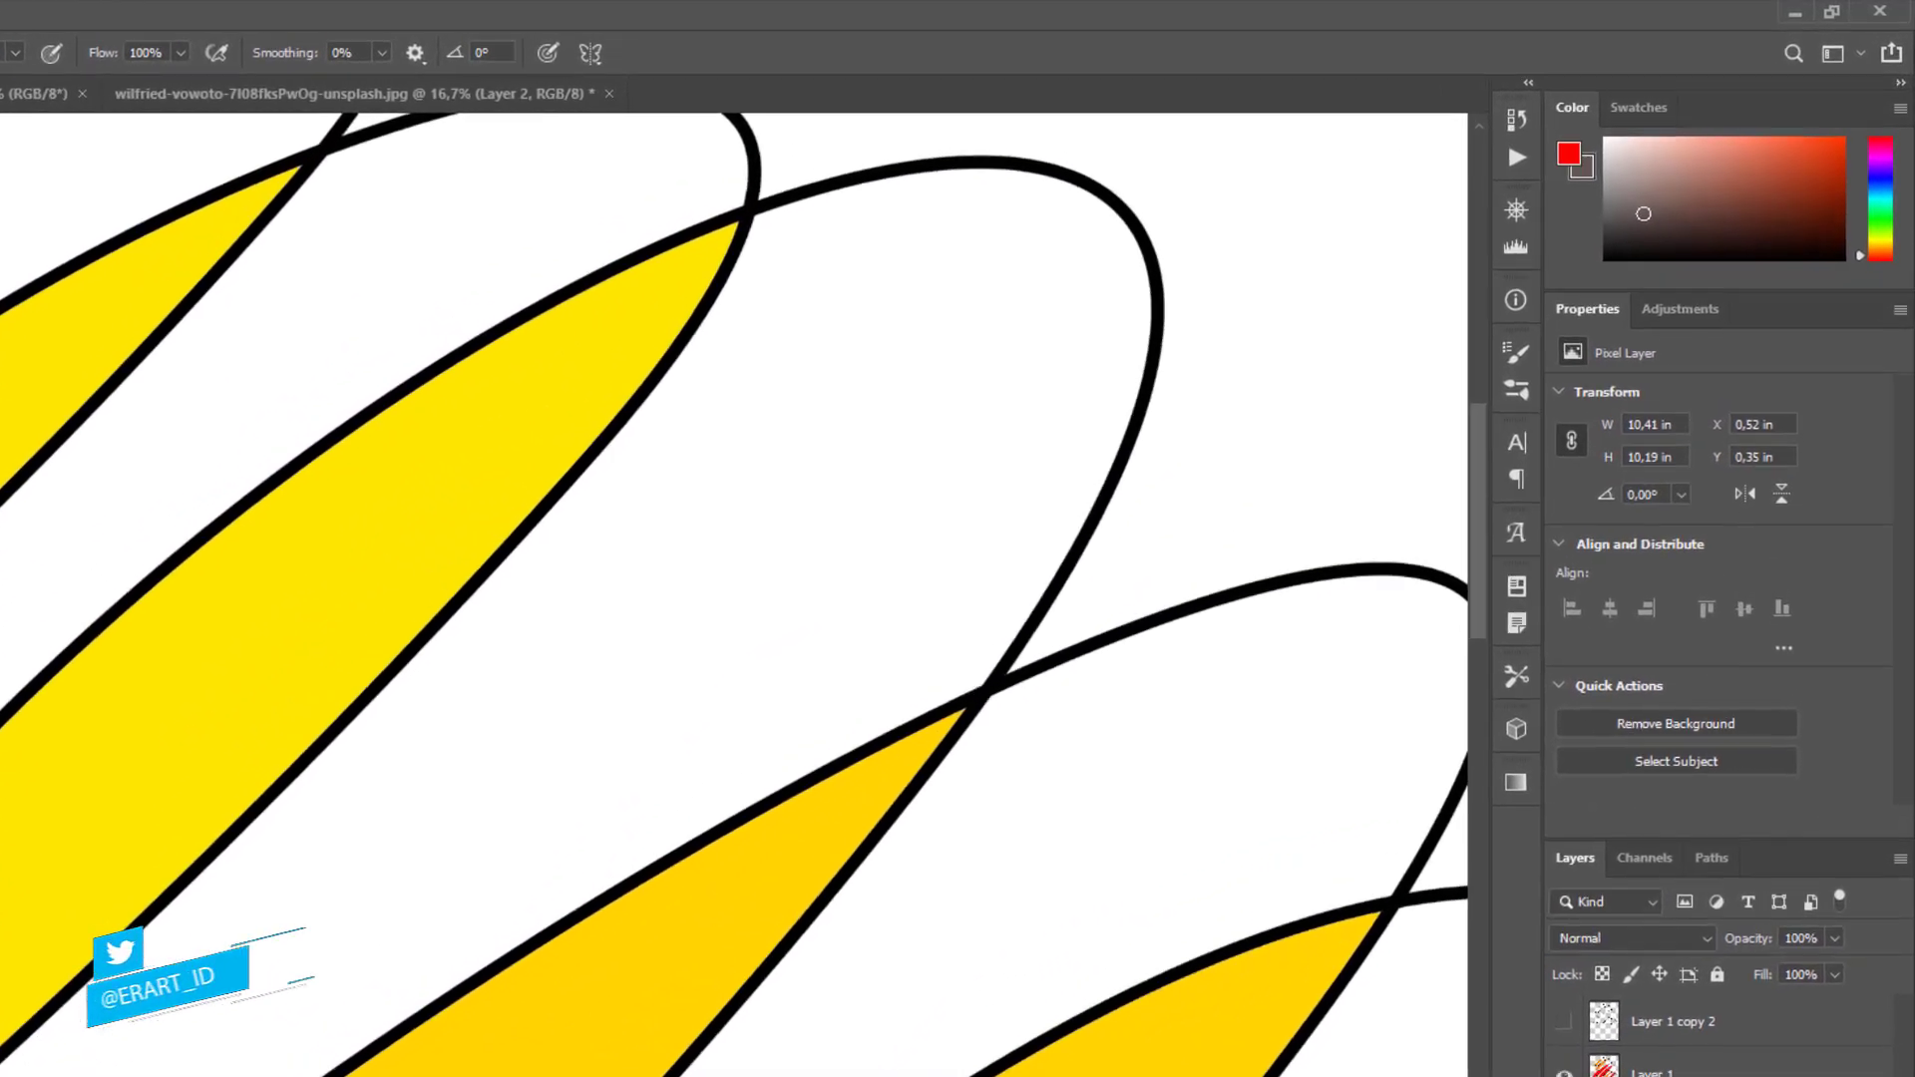
{"action": "left_click", "coordinate": [14, 687]}
{"action": "left_click", "coordinate": [16, 849]}
{"action": "left_click", "coordinate": [1498, 411]}
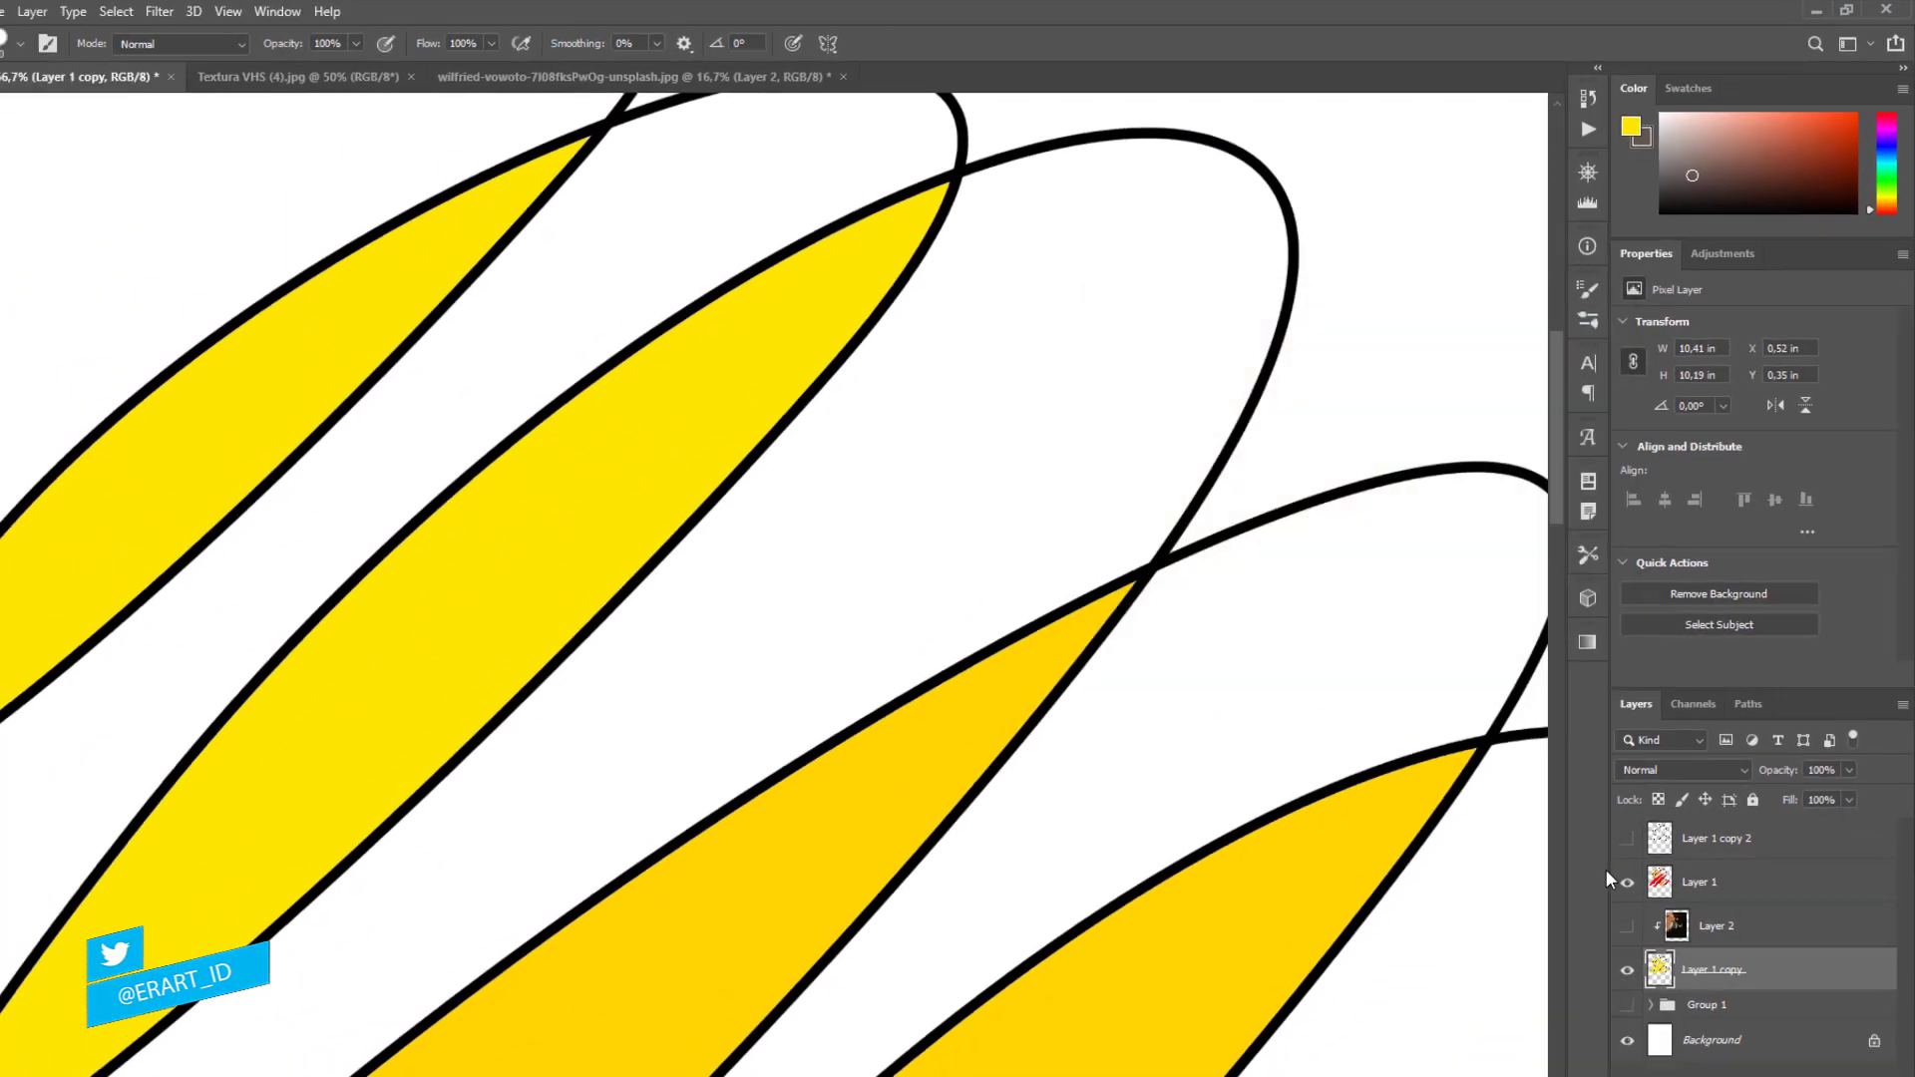
{"action": "left_click", "coordinate": [1646, 865]}
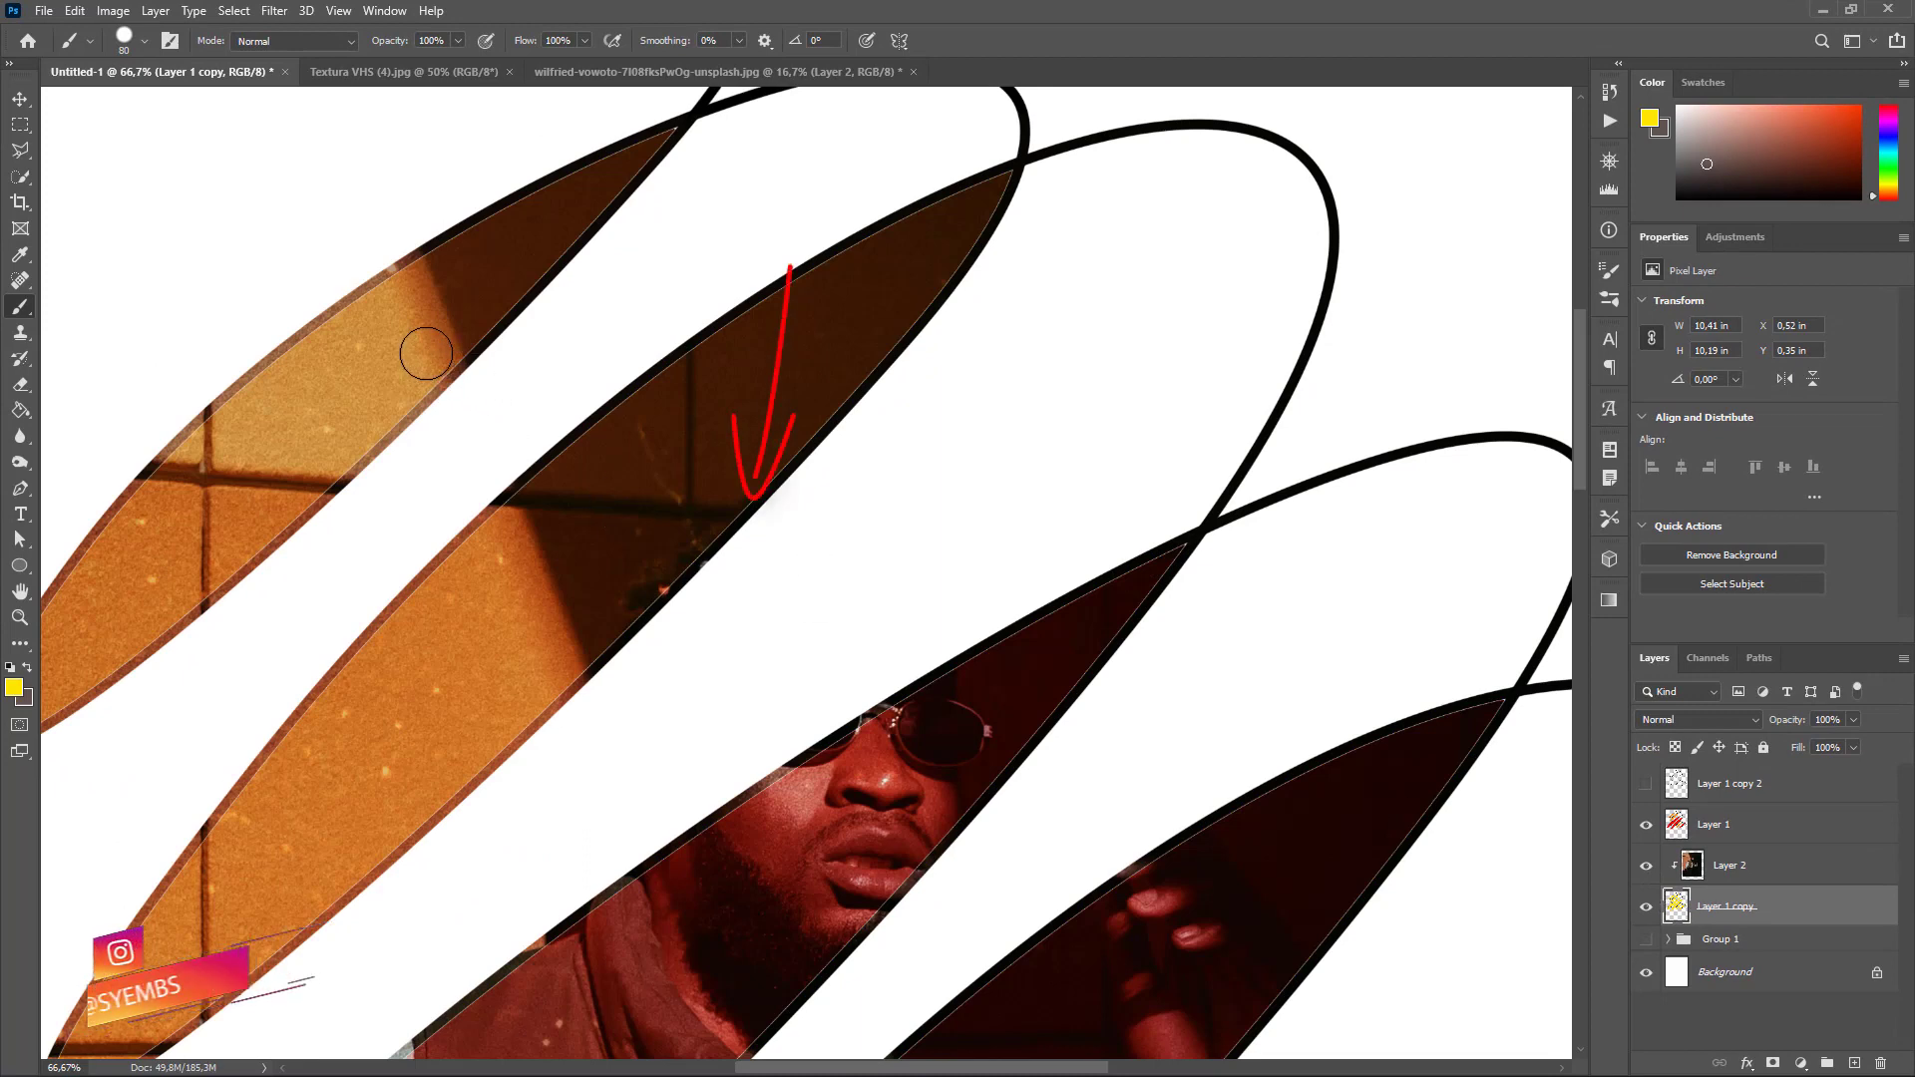
Step: Shrink the brush and try a stroke along the upper loop, then undo it and switch to Paint Bucket
{"action": "key", "text": "bracketleft"}
{"action": "key", "text": "bracketleft"}
{"action": "key", "text": "bracketleft"}
{"action": "key", "text": "bracketleft"}
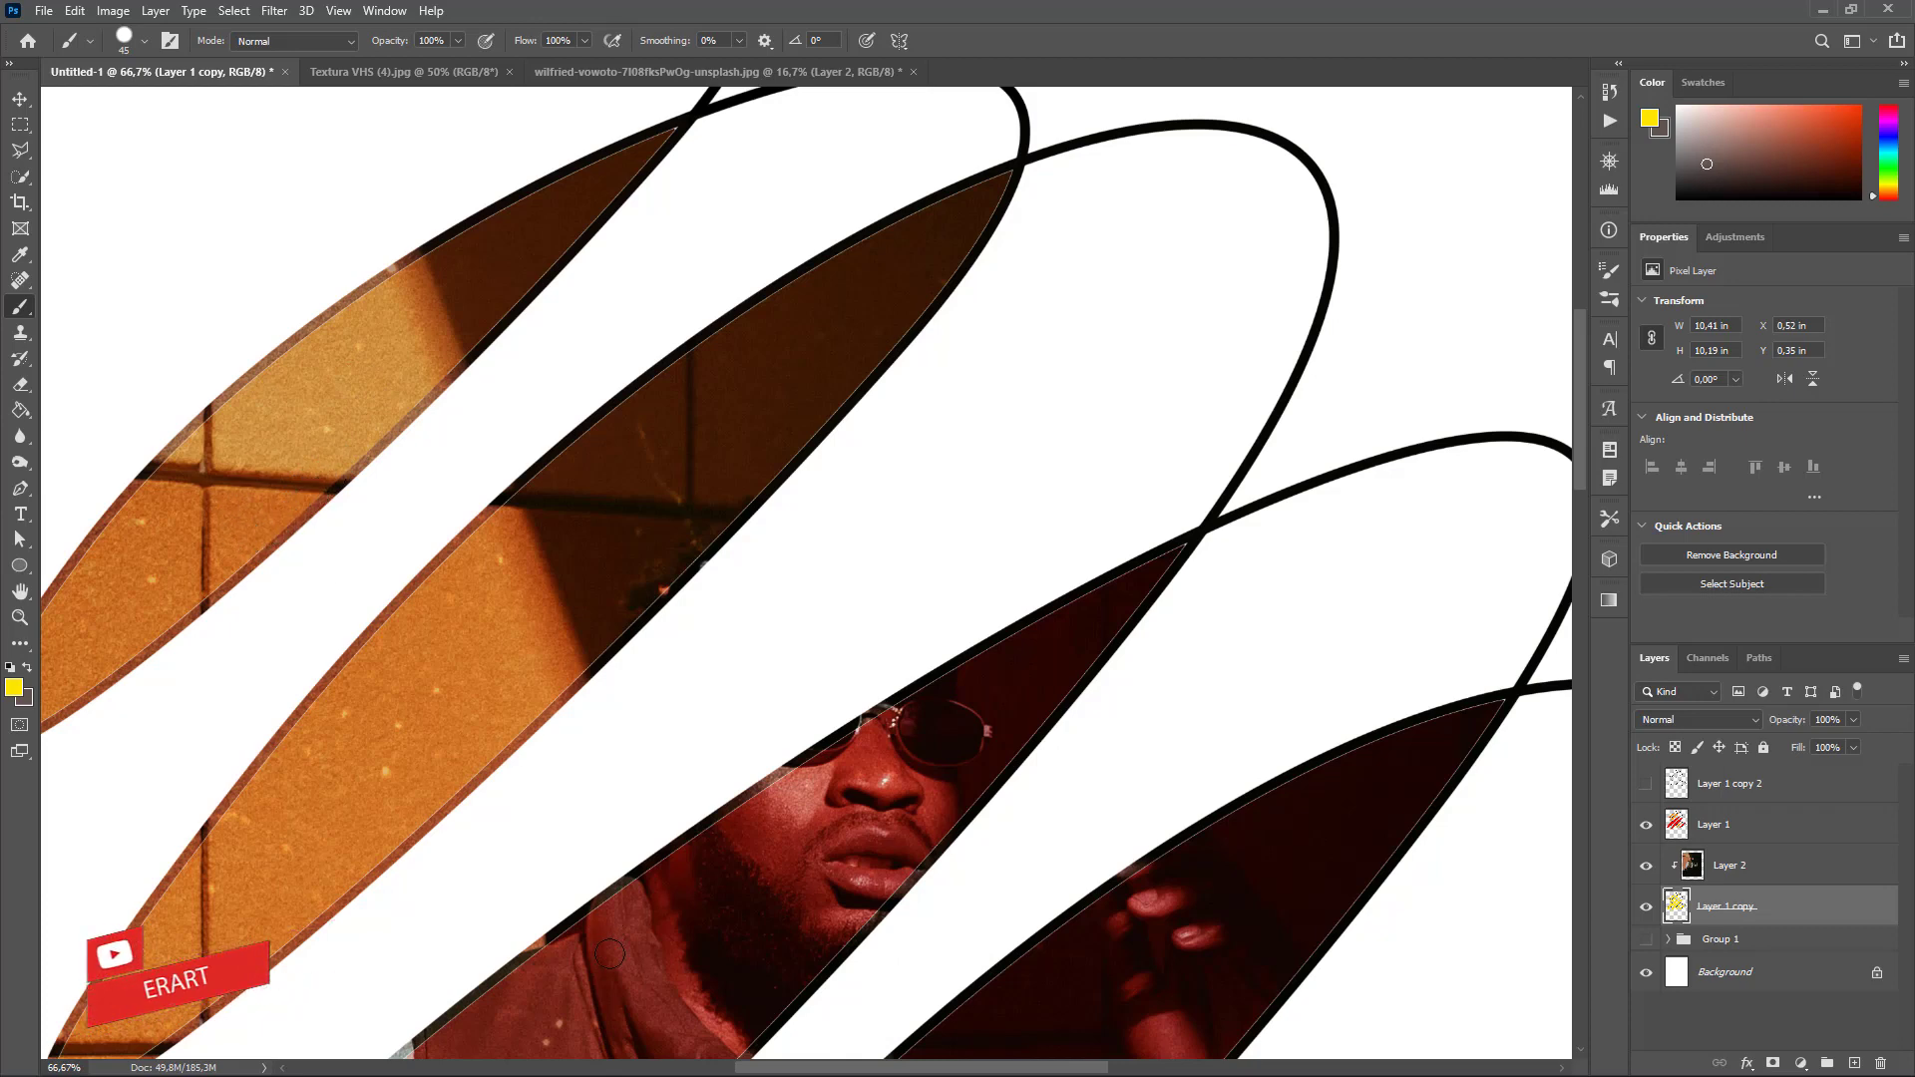
{"action": "left_click_drag", "start_coordinate": [759, 1068], "coordinate": [702, 1069]}
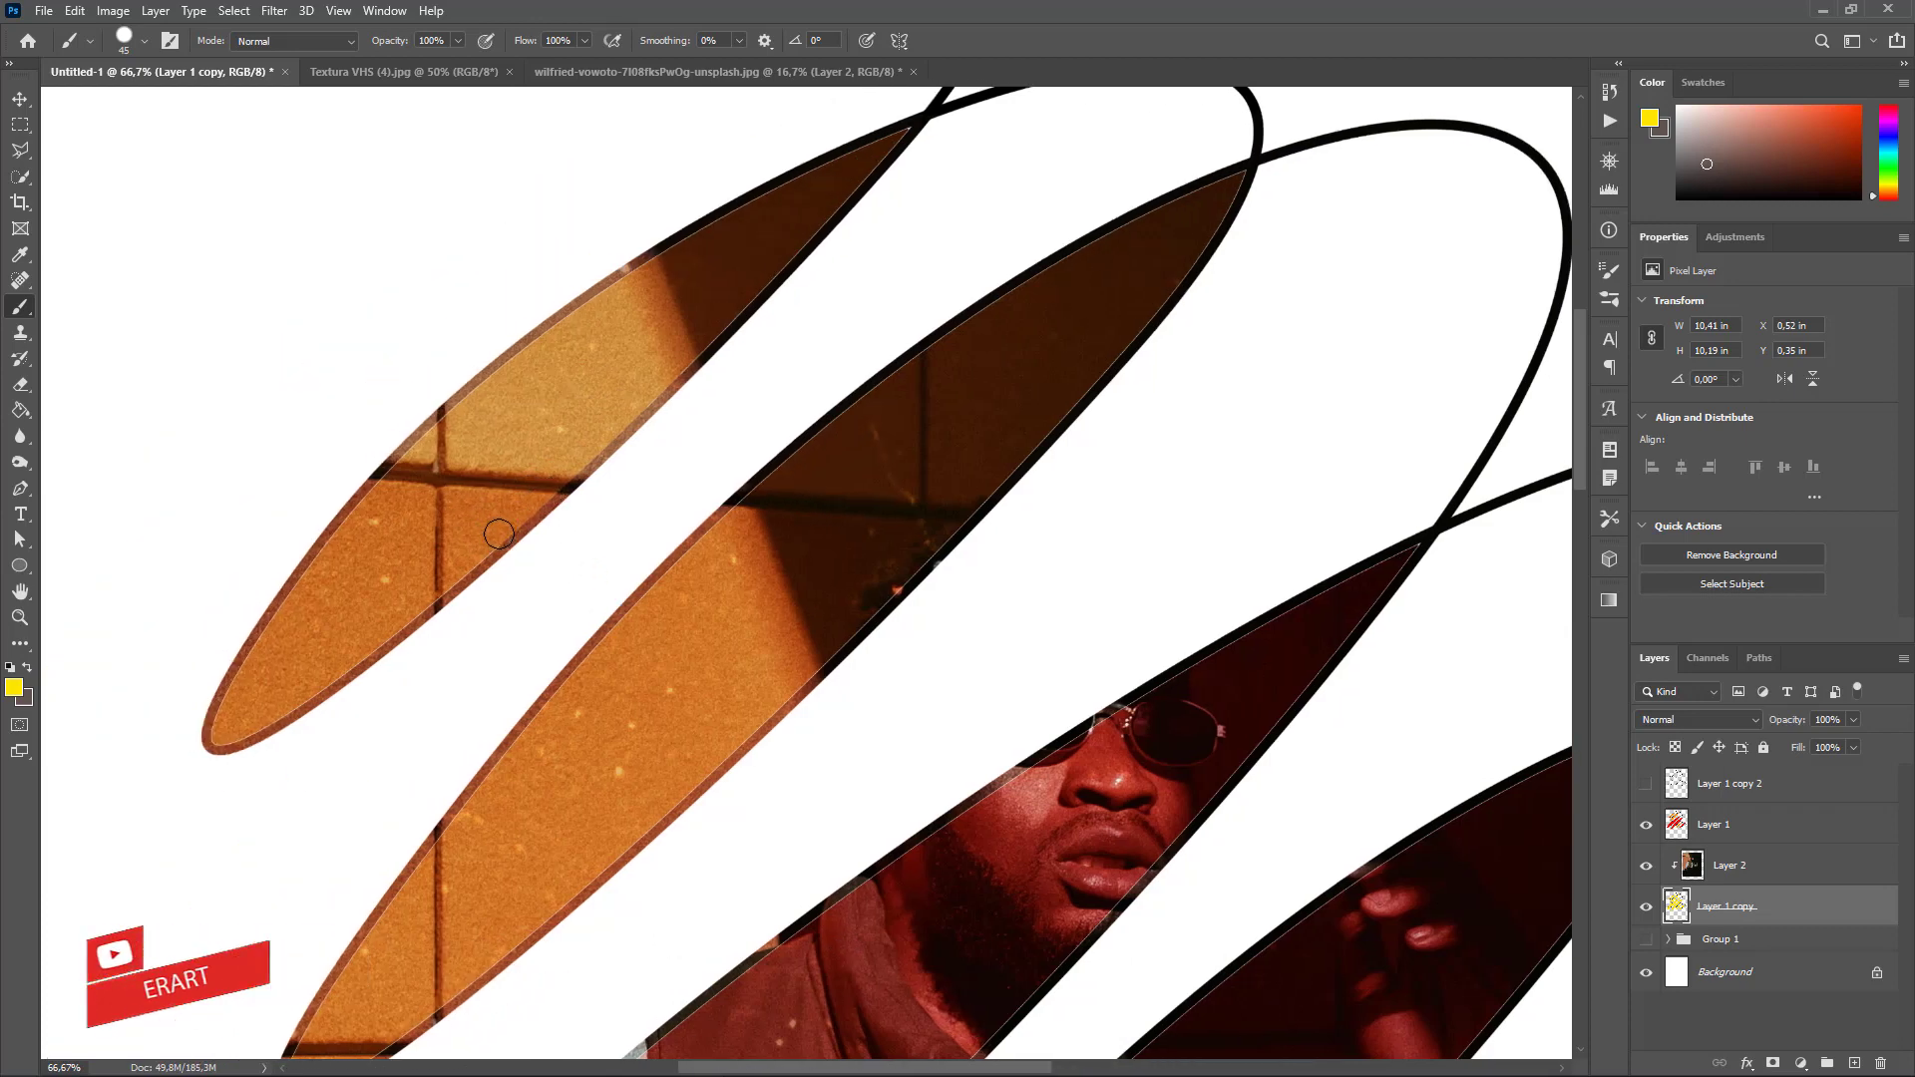
{"action": "left_click_drag", "start_coordinate": [425, 596], "coordinate": [387, 636]}
{"action": "key", "text": "ctrl+z"}
{"action": "left_click", "coordinate": [20, 410]}
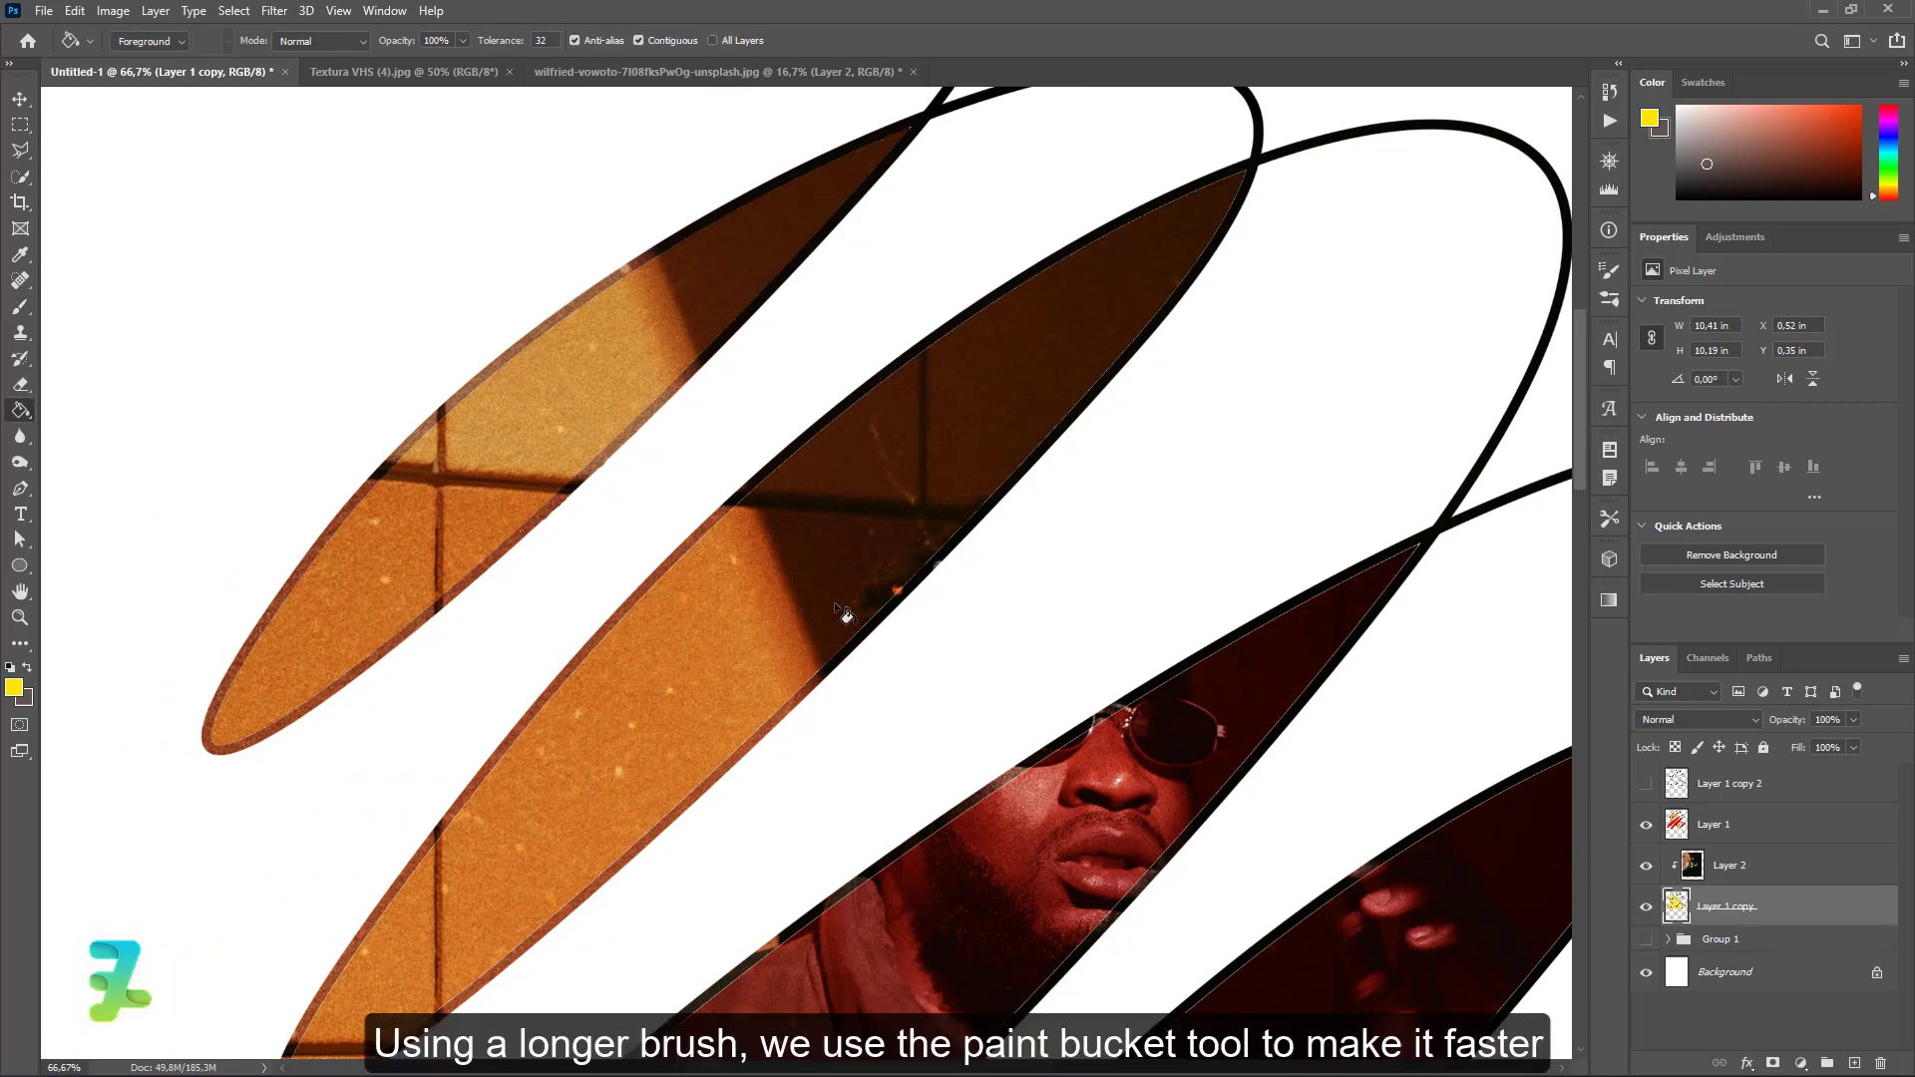
Step: Pan to the lower scribble loops and turn Layer 1 copy 2's visibility back on
{"action": "scroll", "coordinate": [998, 648], "scroll_direction": "down", "scroll_amount": 2}
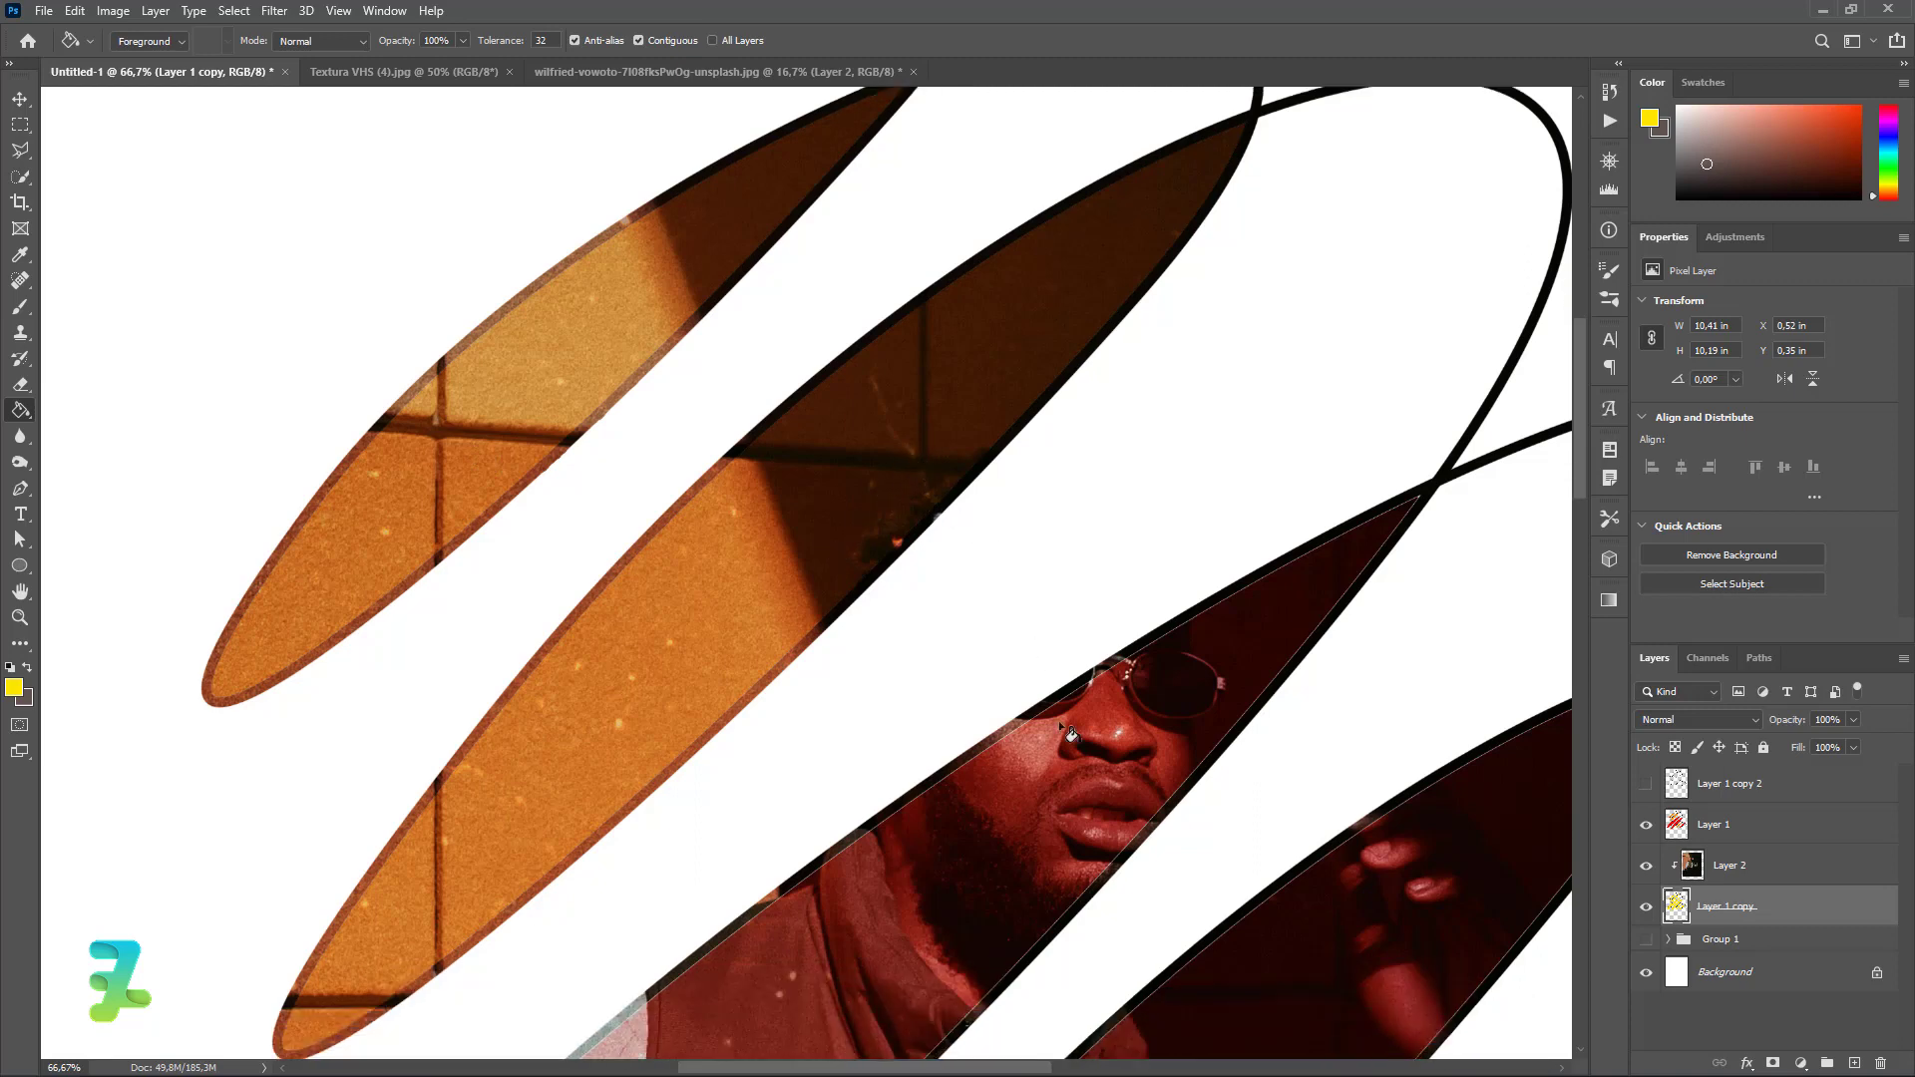
{"action": "scroll", "coordinate": [1048, 764], "scroll_direction": "down", "scroll_amount": 2}
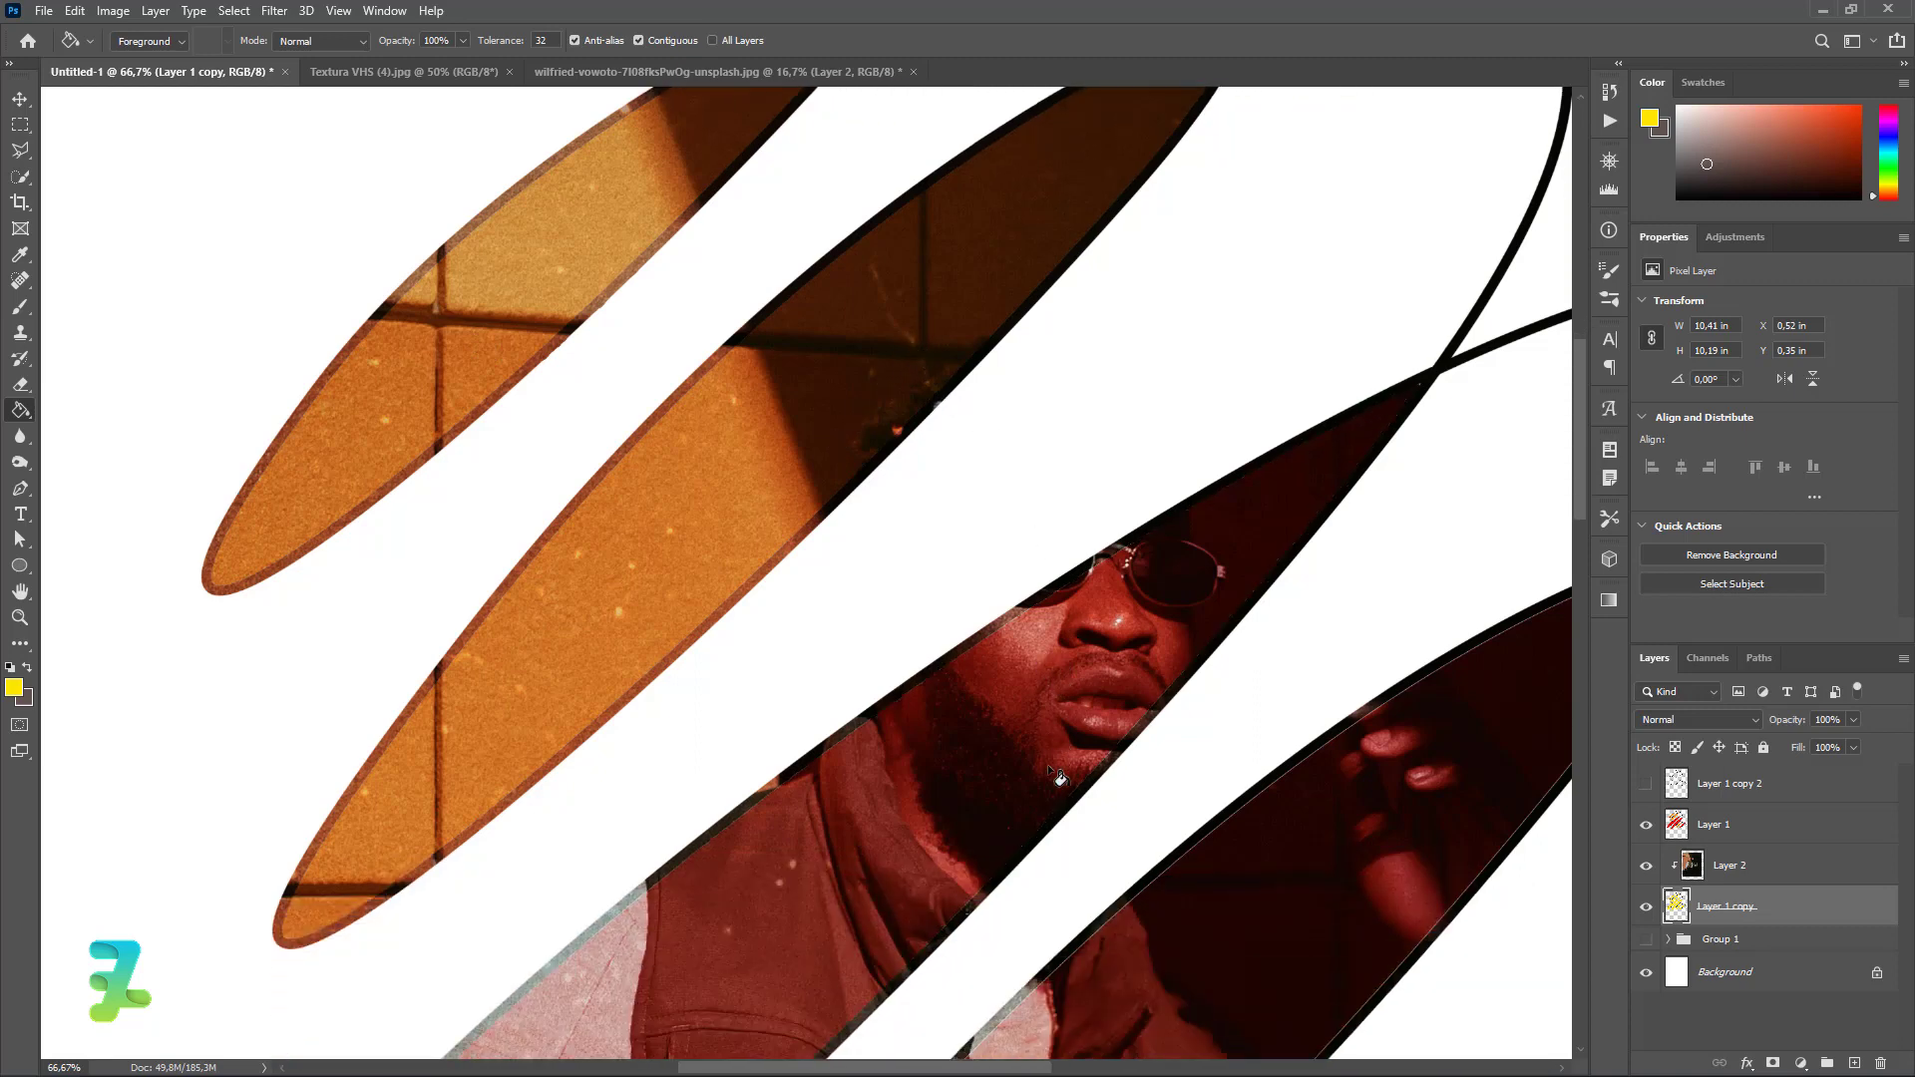
{"action": "scroll", "coordinate": [1055, 764], "scroll_direction": "down", "scroll_amount": 3}
{"action": "scroll", "coordinate": [1057, 764], "scroll_direction": "down", "scroll_amount": 2}
{"action": "scroll", "coordinate": [1057, 764], "scroll_direction": "down", "scroll_amount": 2}
{"action": "scroll", "coordinate": [1107, 748], "scroll_direction": "down", "scroll_amount": 2}
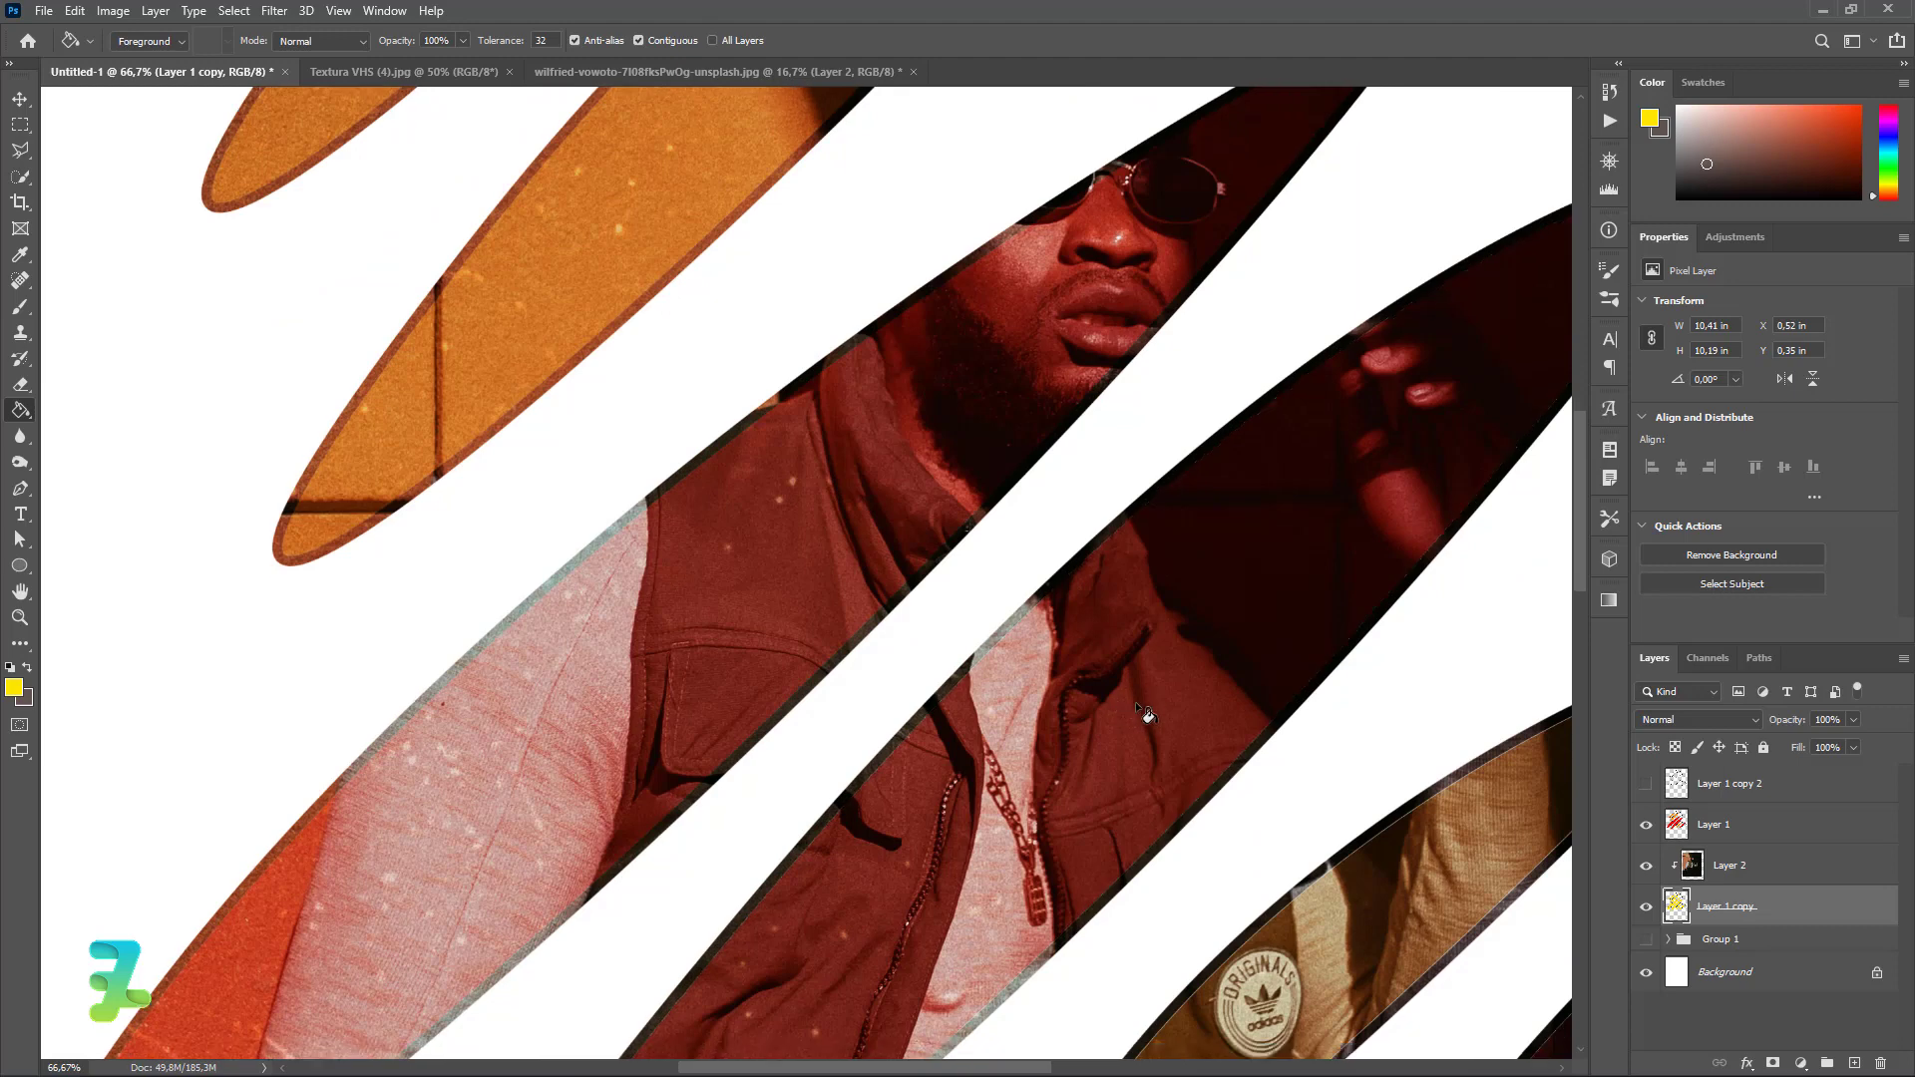
{"action": "scroll", "coordinate": [1137, 698], "scroll_direction": "down", "scroll_amount": 4}
{"action": "scroll", "coordinate": [1152, 685], "scroll_direction": "down", "scroll_amount": 2}
{"action": "scroll", "coordinate": [1197, 680], "scroll_direction": "down", "scroll_amount": 2}
{"action": "scroll", "coordinate": [1299, 676], "scroll_direction": "down", "scroll_amount": 1}
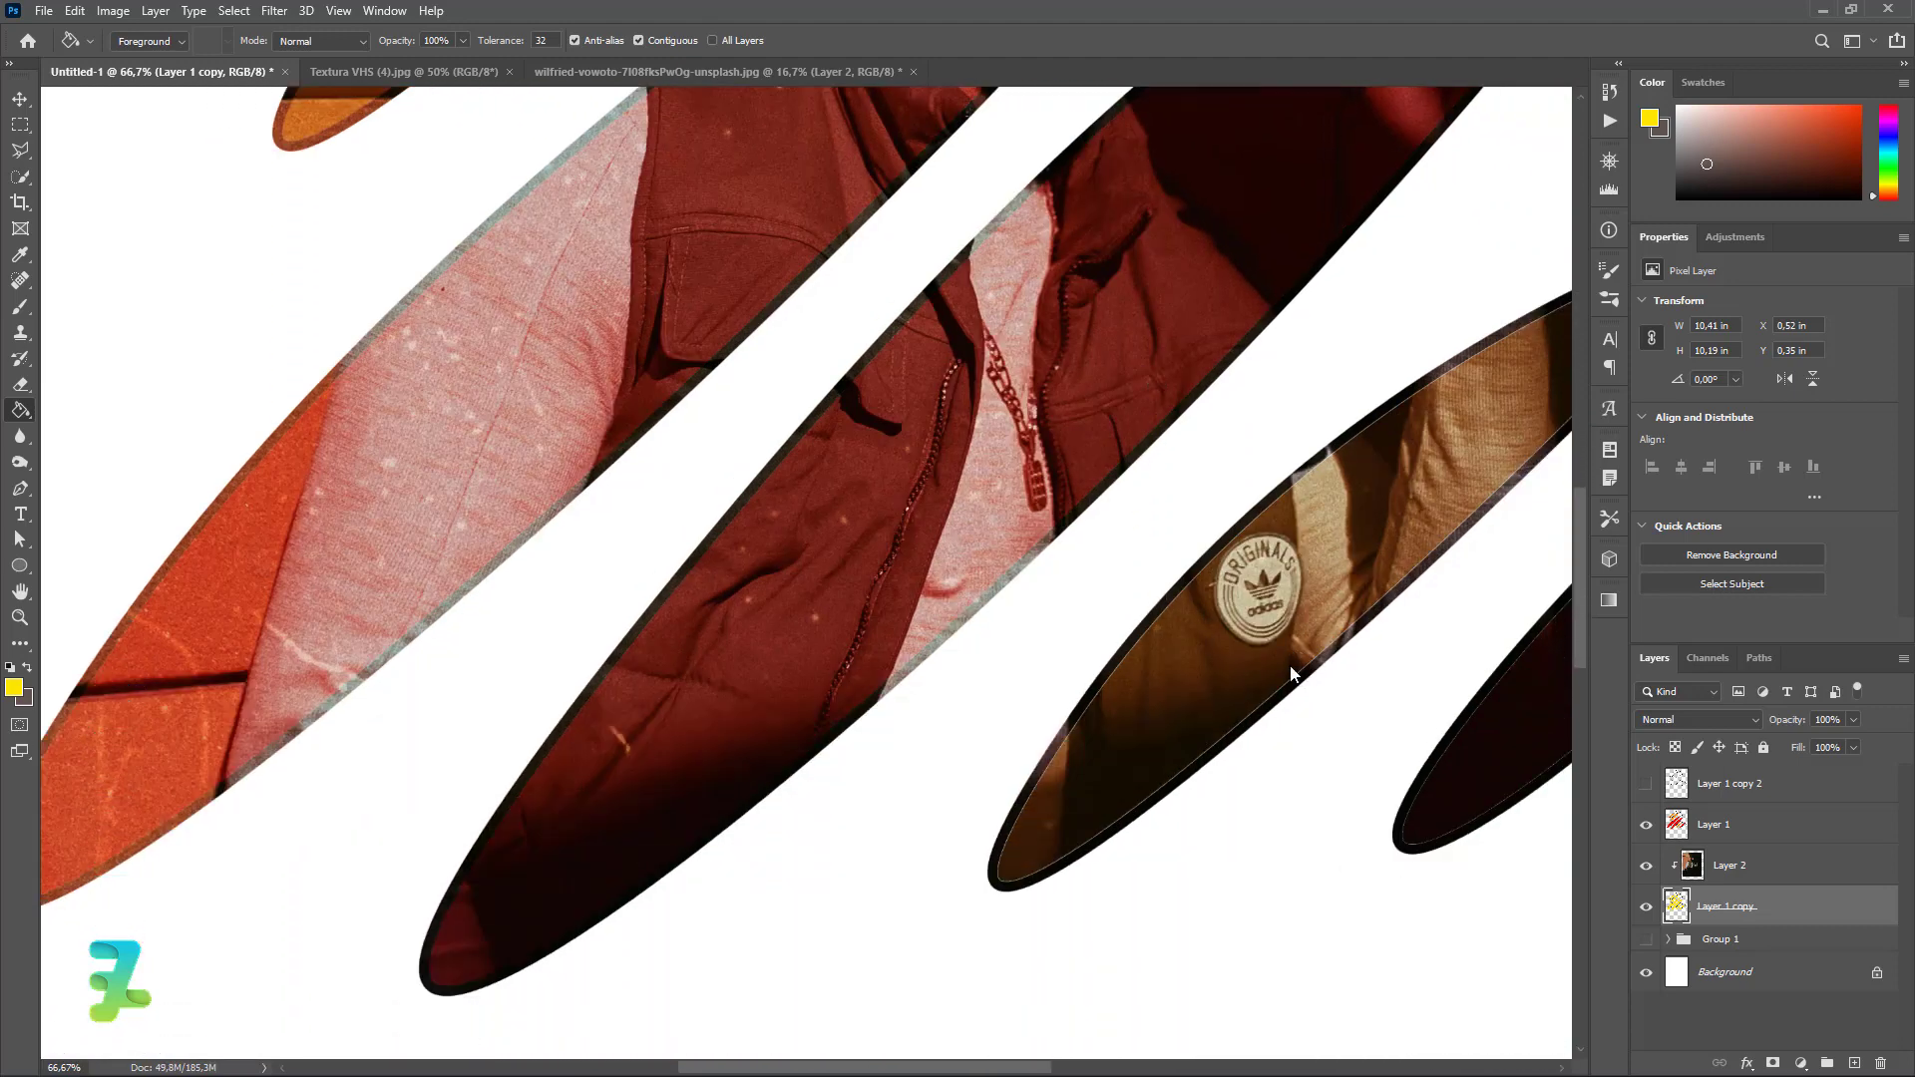
{"action": "scroll", "coordinate": [778, 827], "scroll_direction": "right", "scroll_amount": 1}
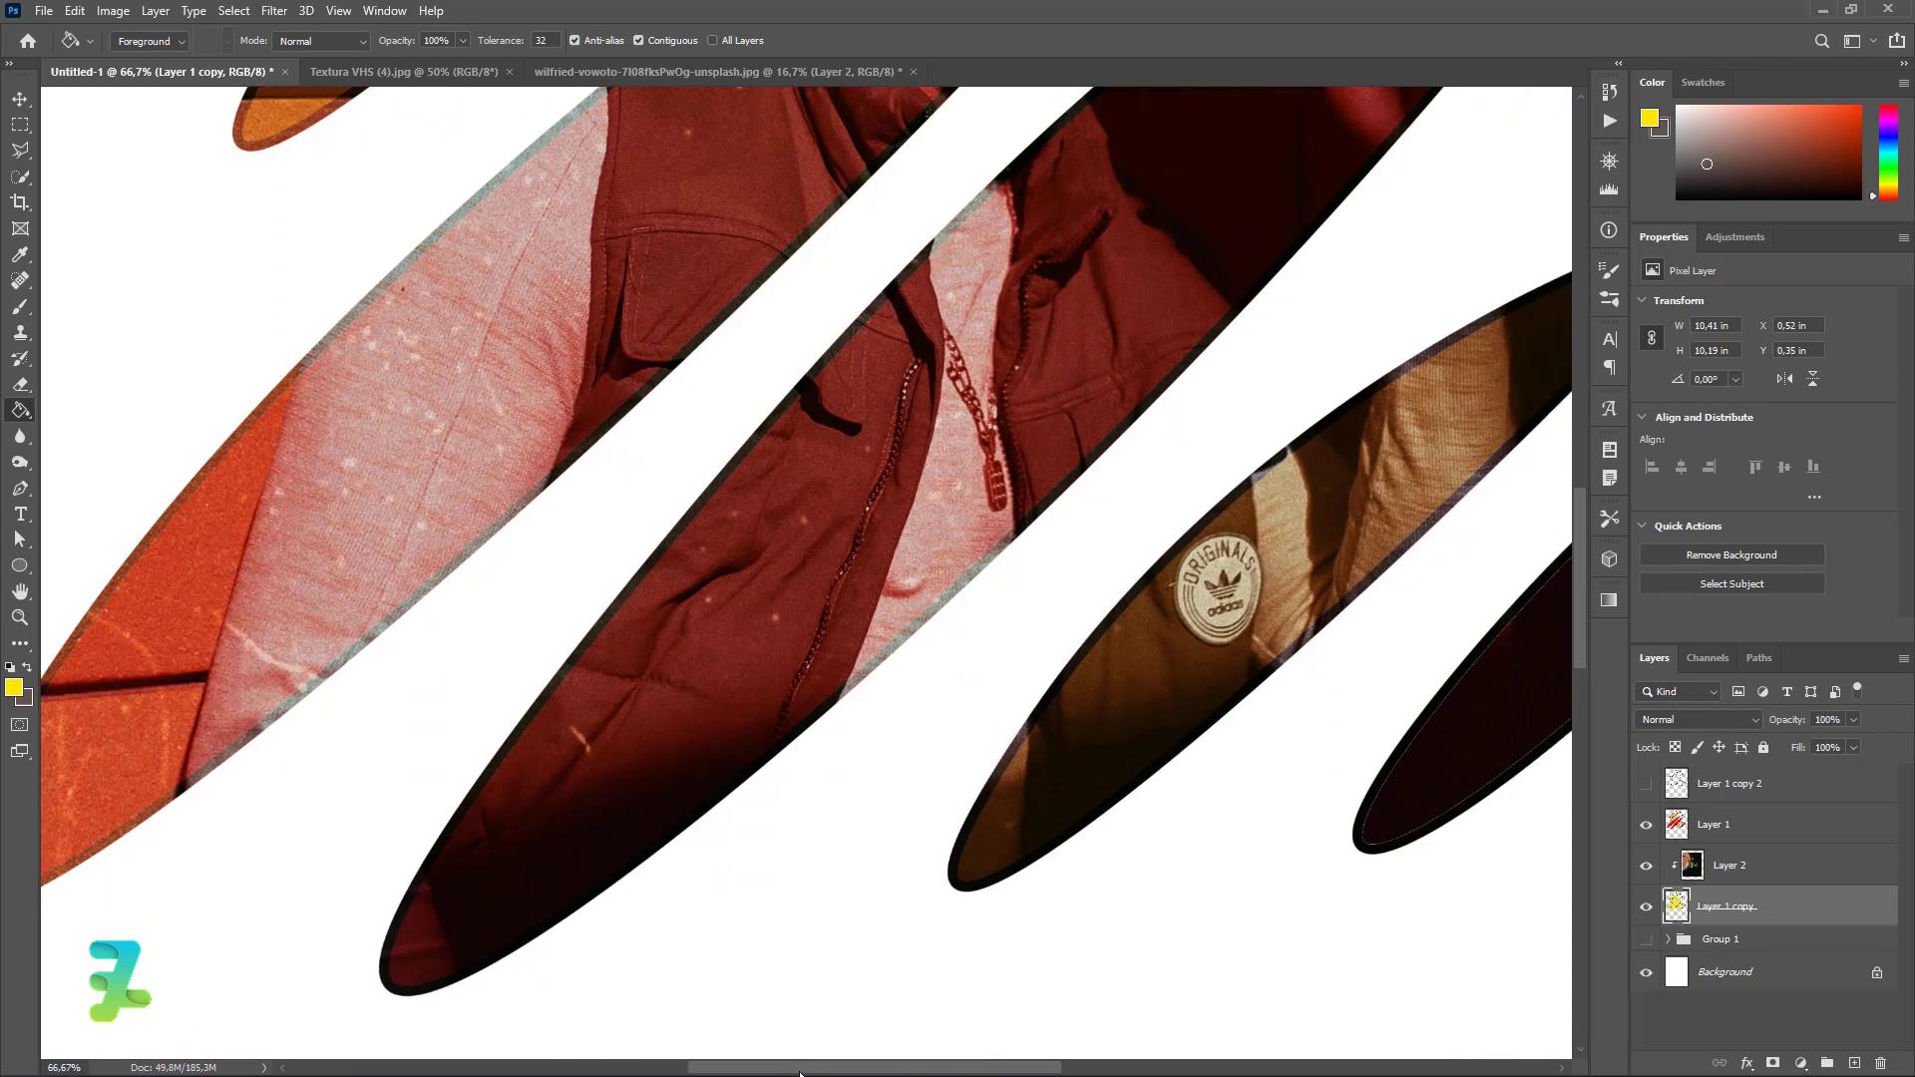
{"action": "scroll", "coordinate": [734, 587], "scroll_direction": "right", "scroll_amount": 3}
{"action": "scroll", "coordinate": [773, 549], "scroll_direction": "right", "scroll_amount": 4}
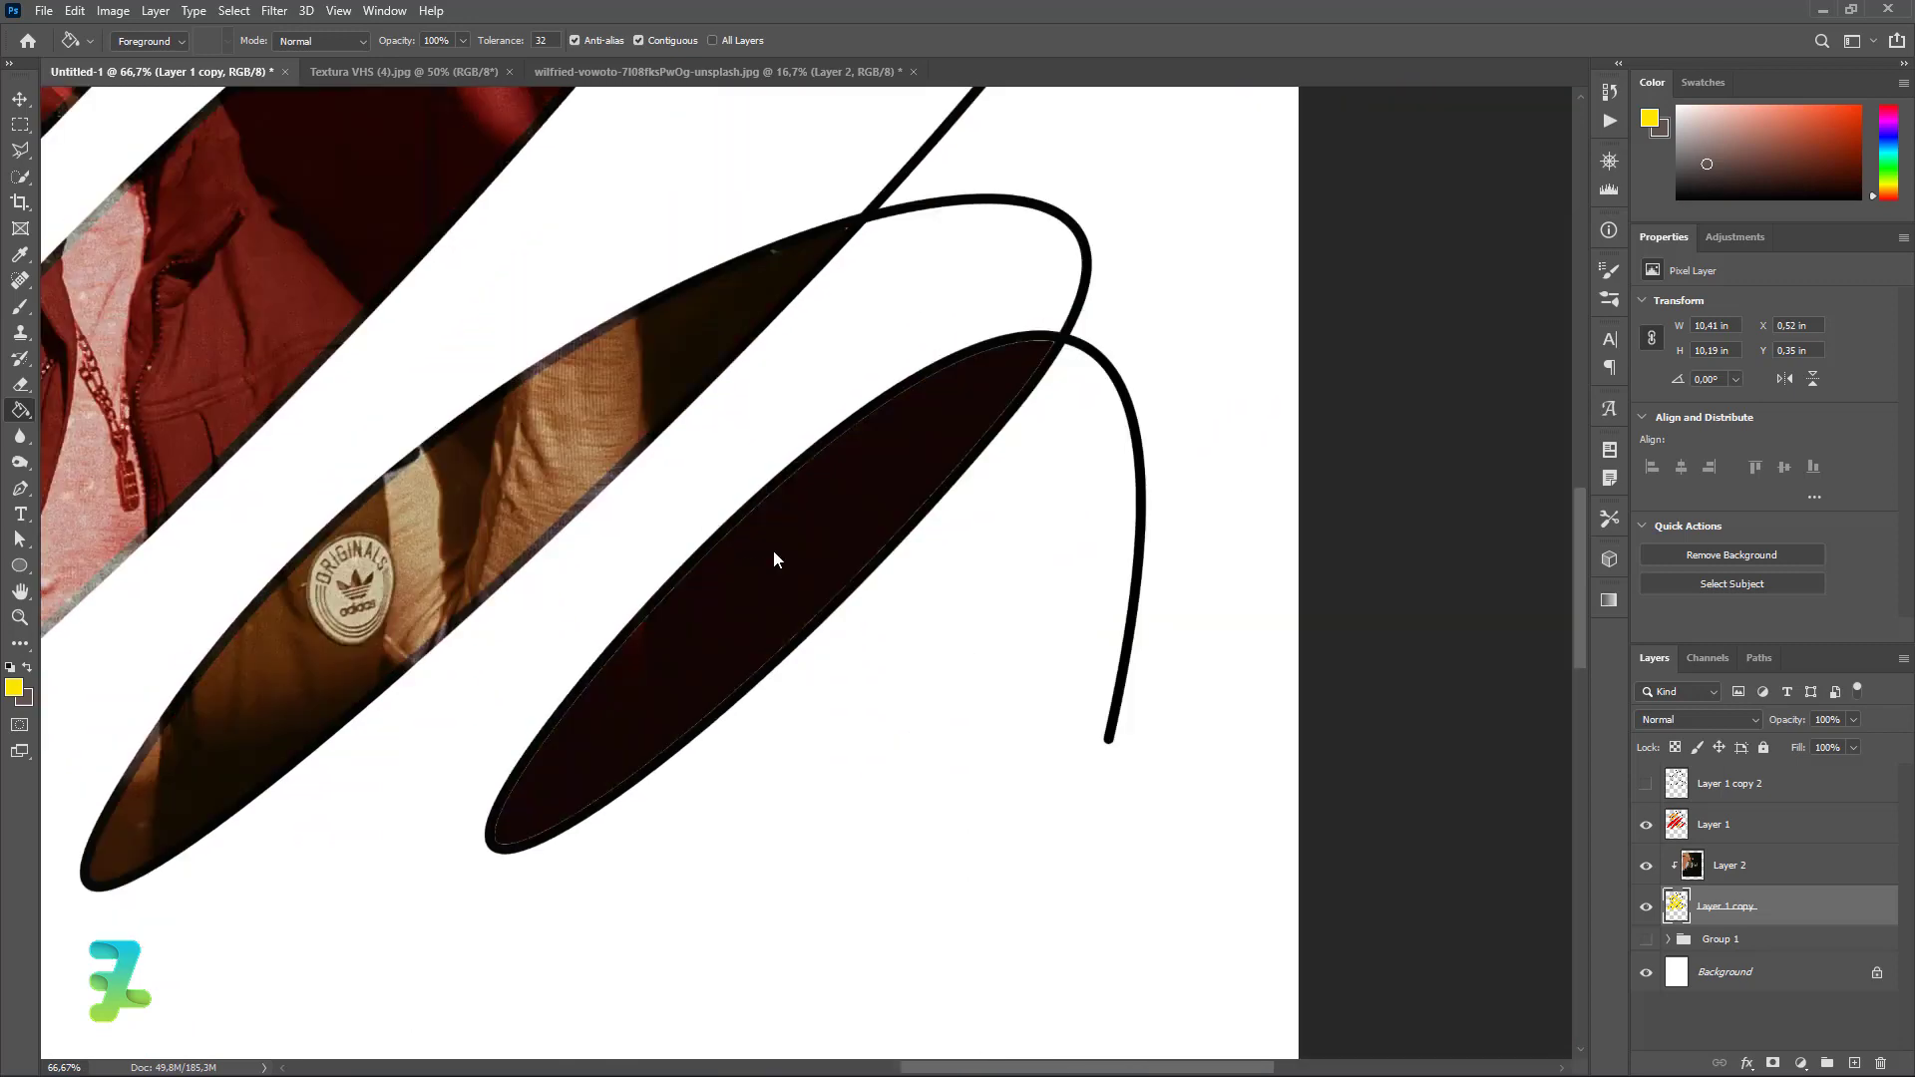
{"action": "scroll", "coordinate": [817, 545], "scroll_direction": "up", "scroll_amount": 3}
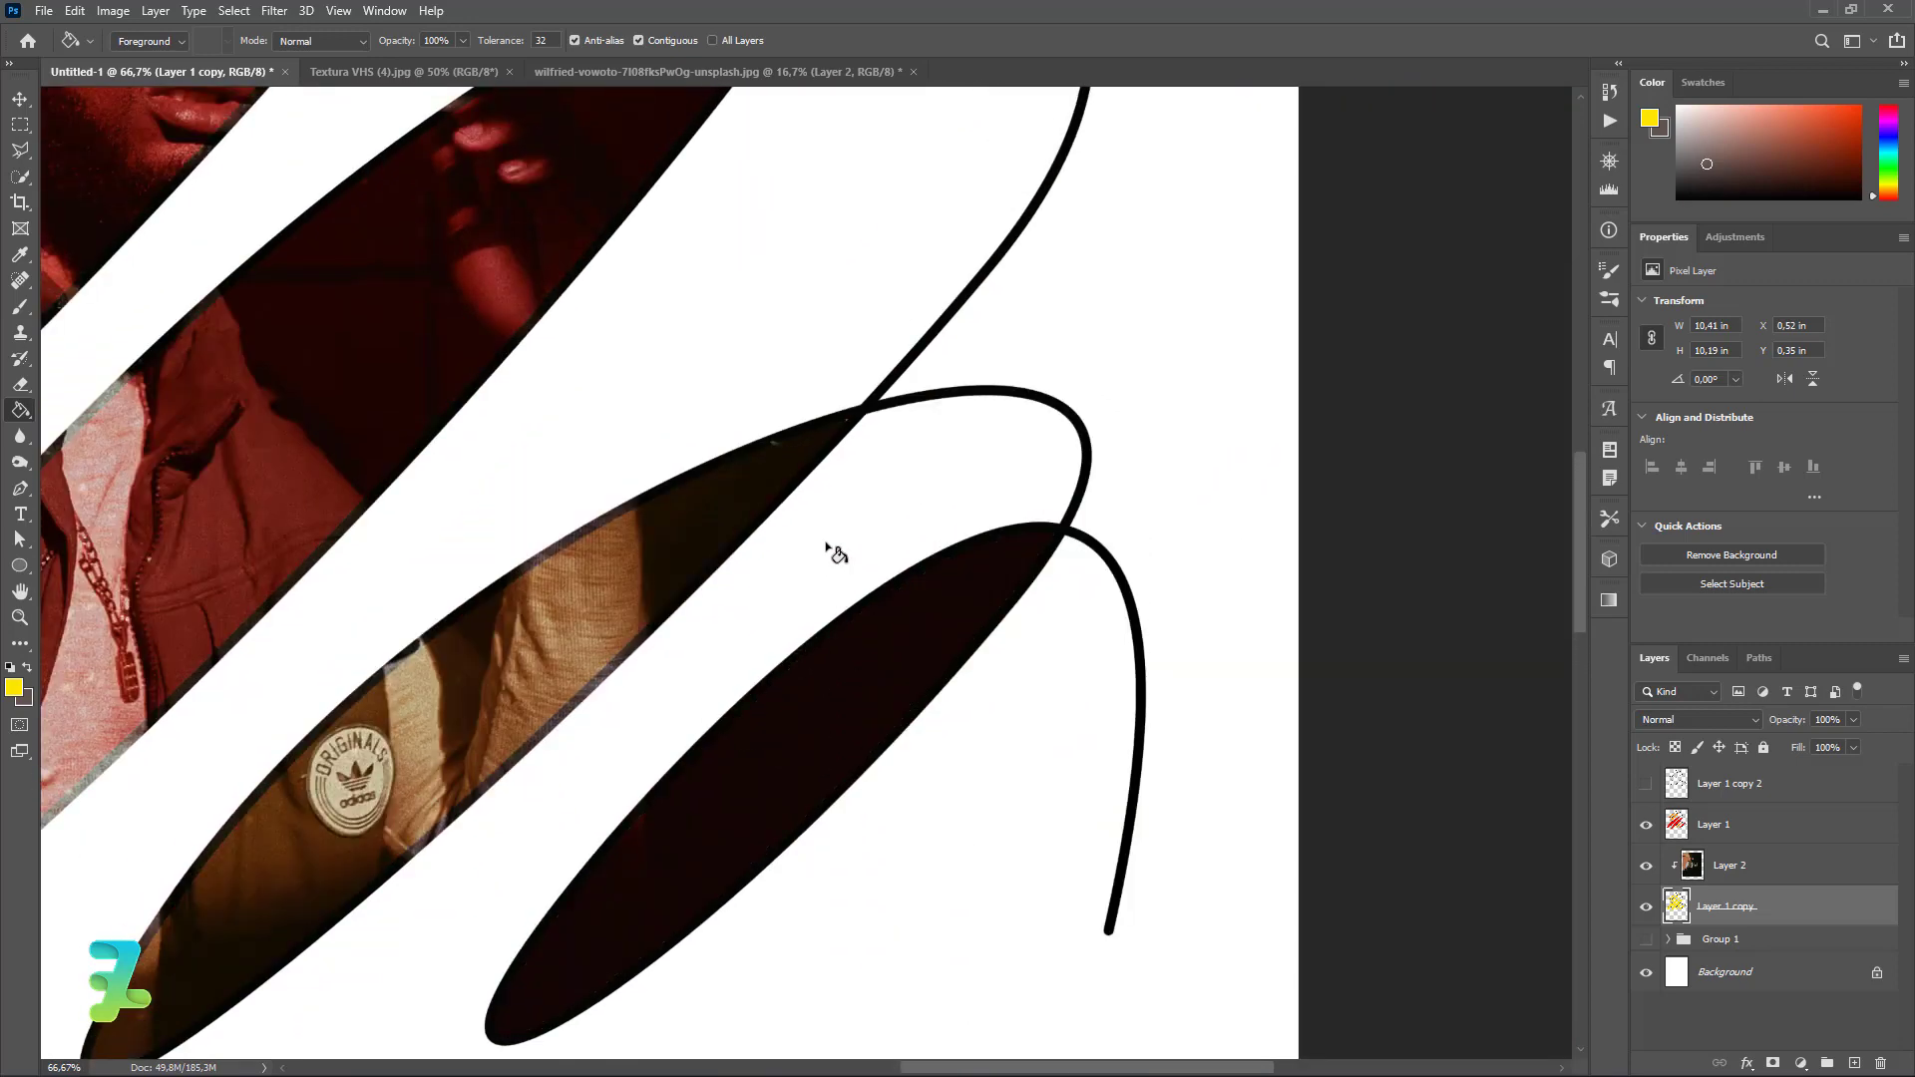
{"action": "scroll", "coordinate": [833, 547], "scroll_direction": "up", "scroll_amount": 2}
{"action": "left_click", "coordinate": [1646, 784]}
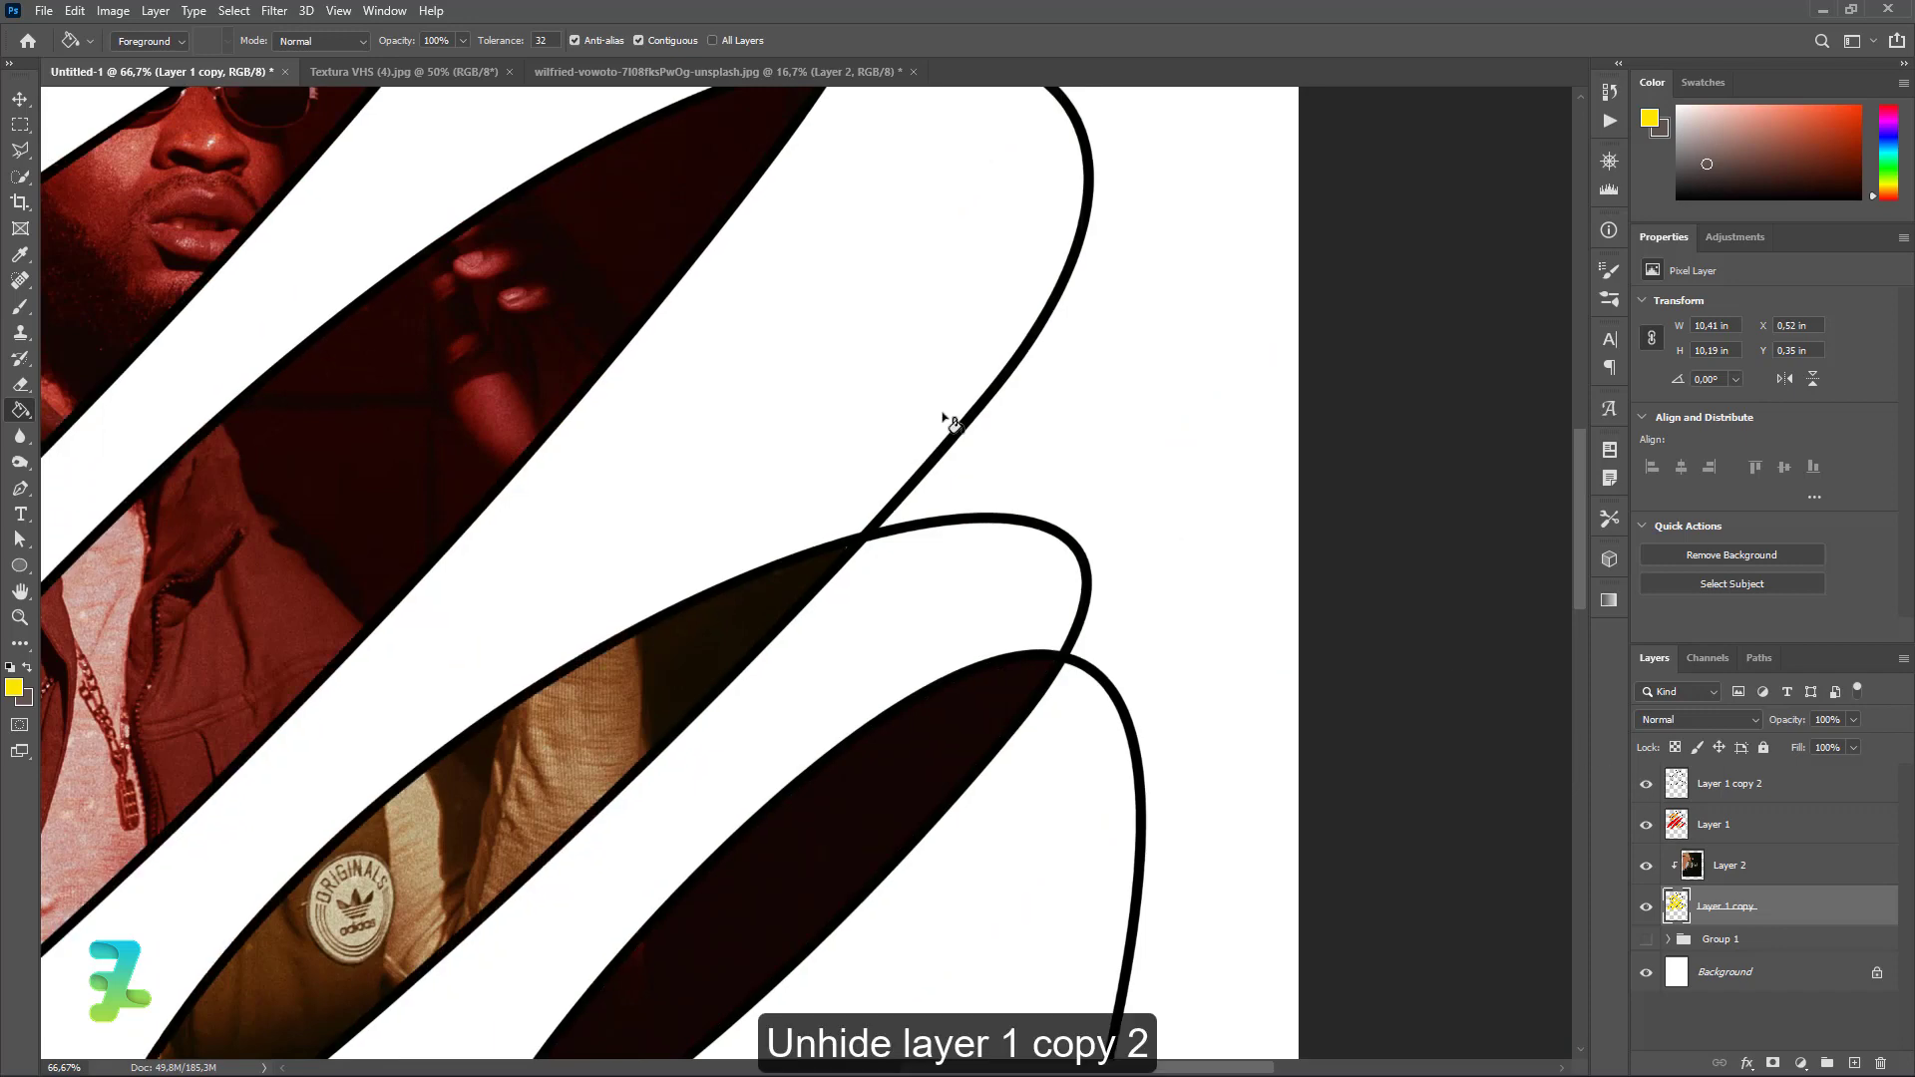
Step: Select Layer 1 copy through Layer 1 copy 2 and group the four layers as Group 2
{"action": "key", "text": "ctrl+minus"}
{"action": "key", "text": "ctrl+minus"}
{"action": "key", "text": "ctrl+minus"}
{"action": "key", "text": "ctrl+minus"}
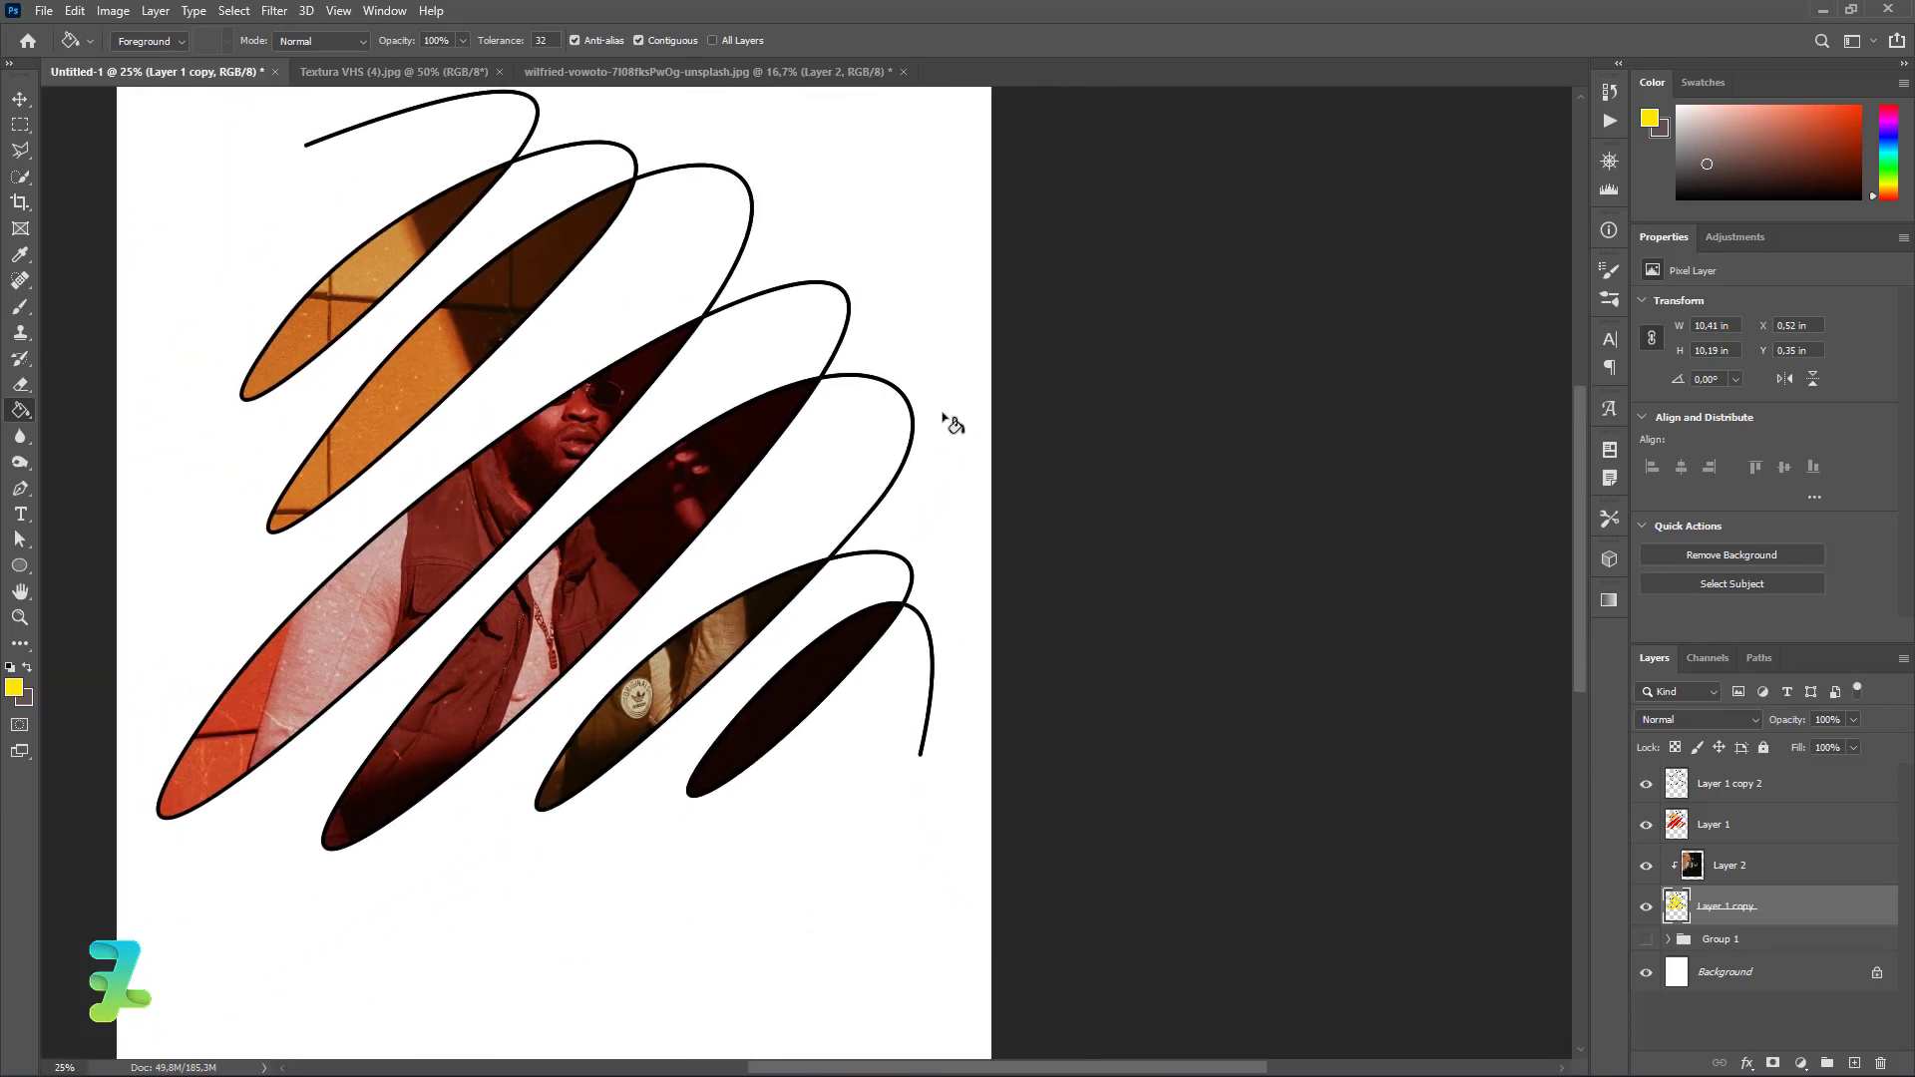
{"action": "key", "text": "ctrl+minus"}
{"action": "key", "text": "ctrl+minus"}
{"action": "key", "text": "ctrl+equal"}
{"action": "key", "text": "ctrl+equal"}
{"action": "key", "text": "ctrl+equal"}
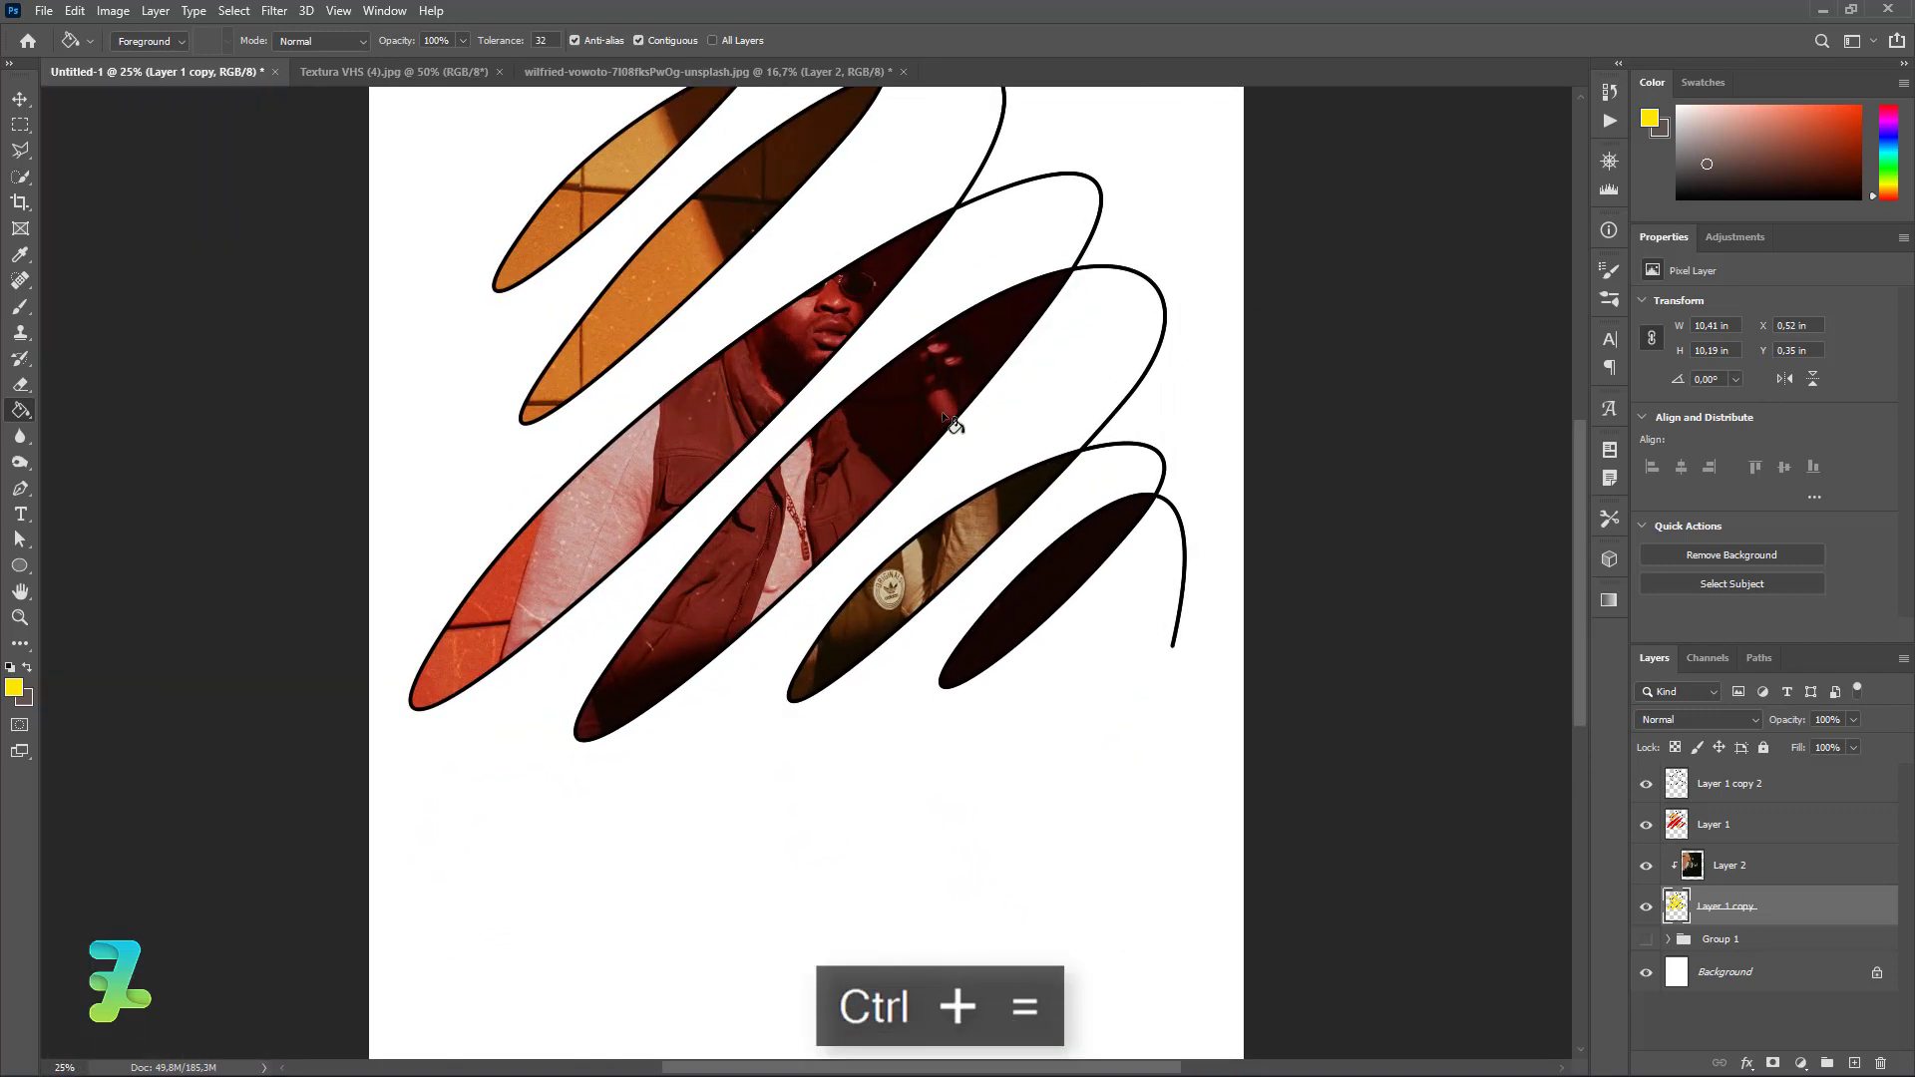
{"action": "scroll", "coordinate": [953, 424], "scroll_direction": "up", "scroll_amount": 3}
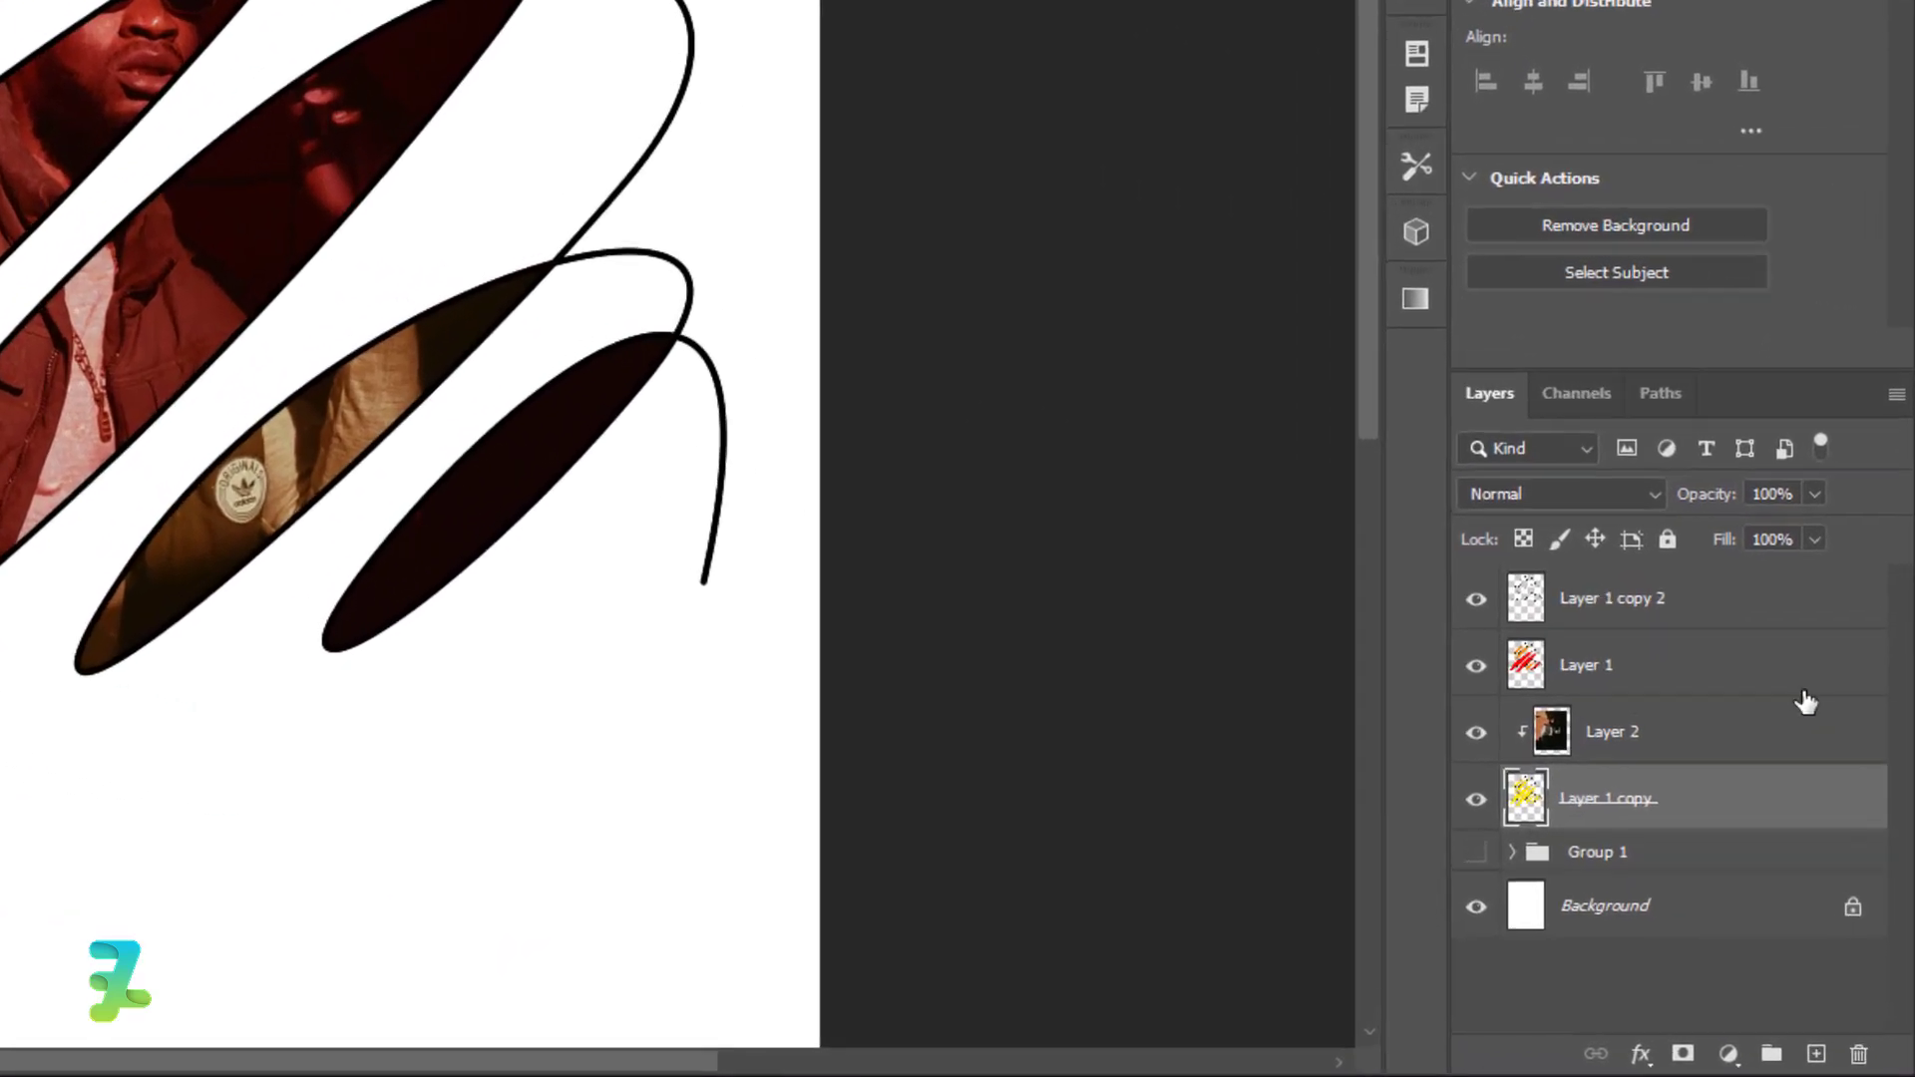
{"action": "left_click", "coordinate": [1784, 610], "text": "shift"}
{"action": "key", "text": "ctrl+g"}
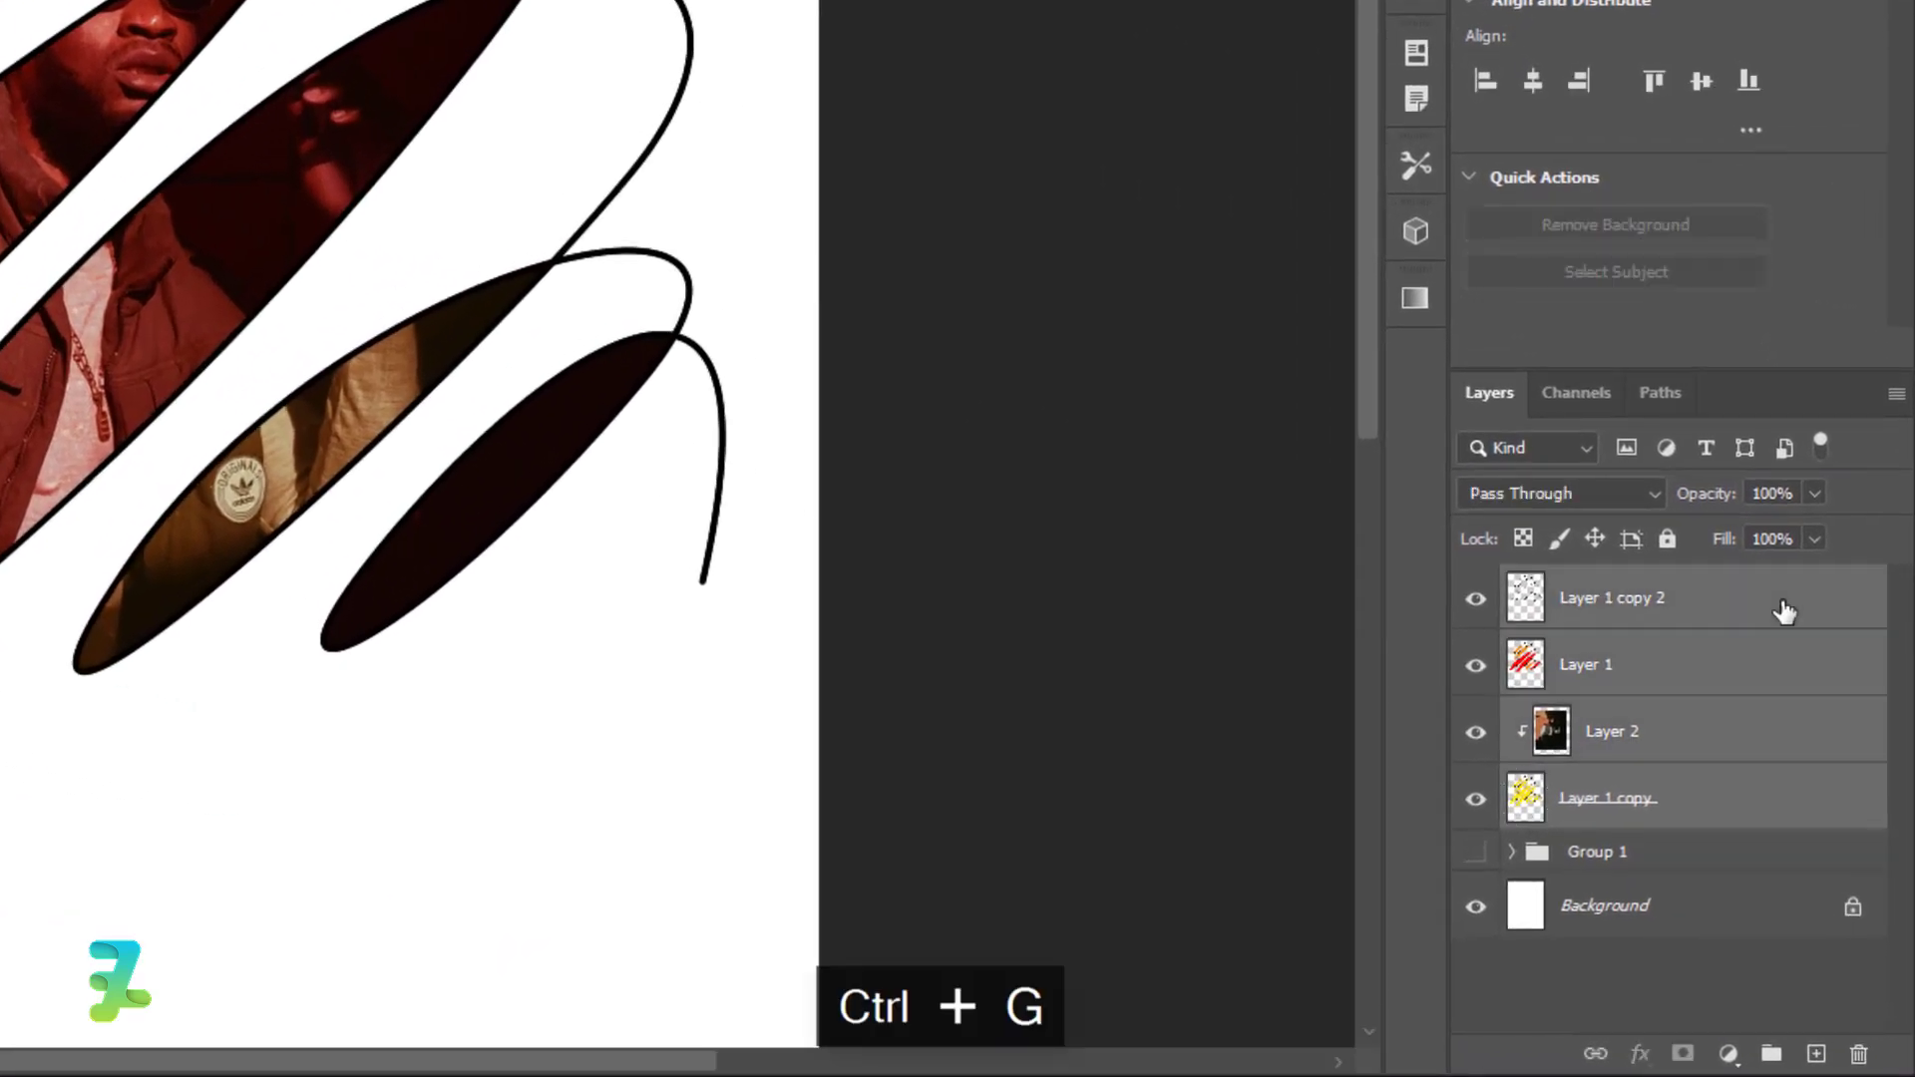
{"action": "left_click", "coordinate": [1728, 1054]}
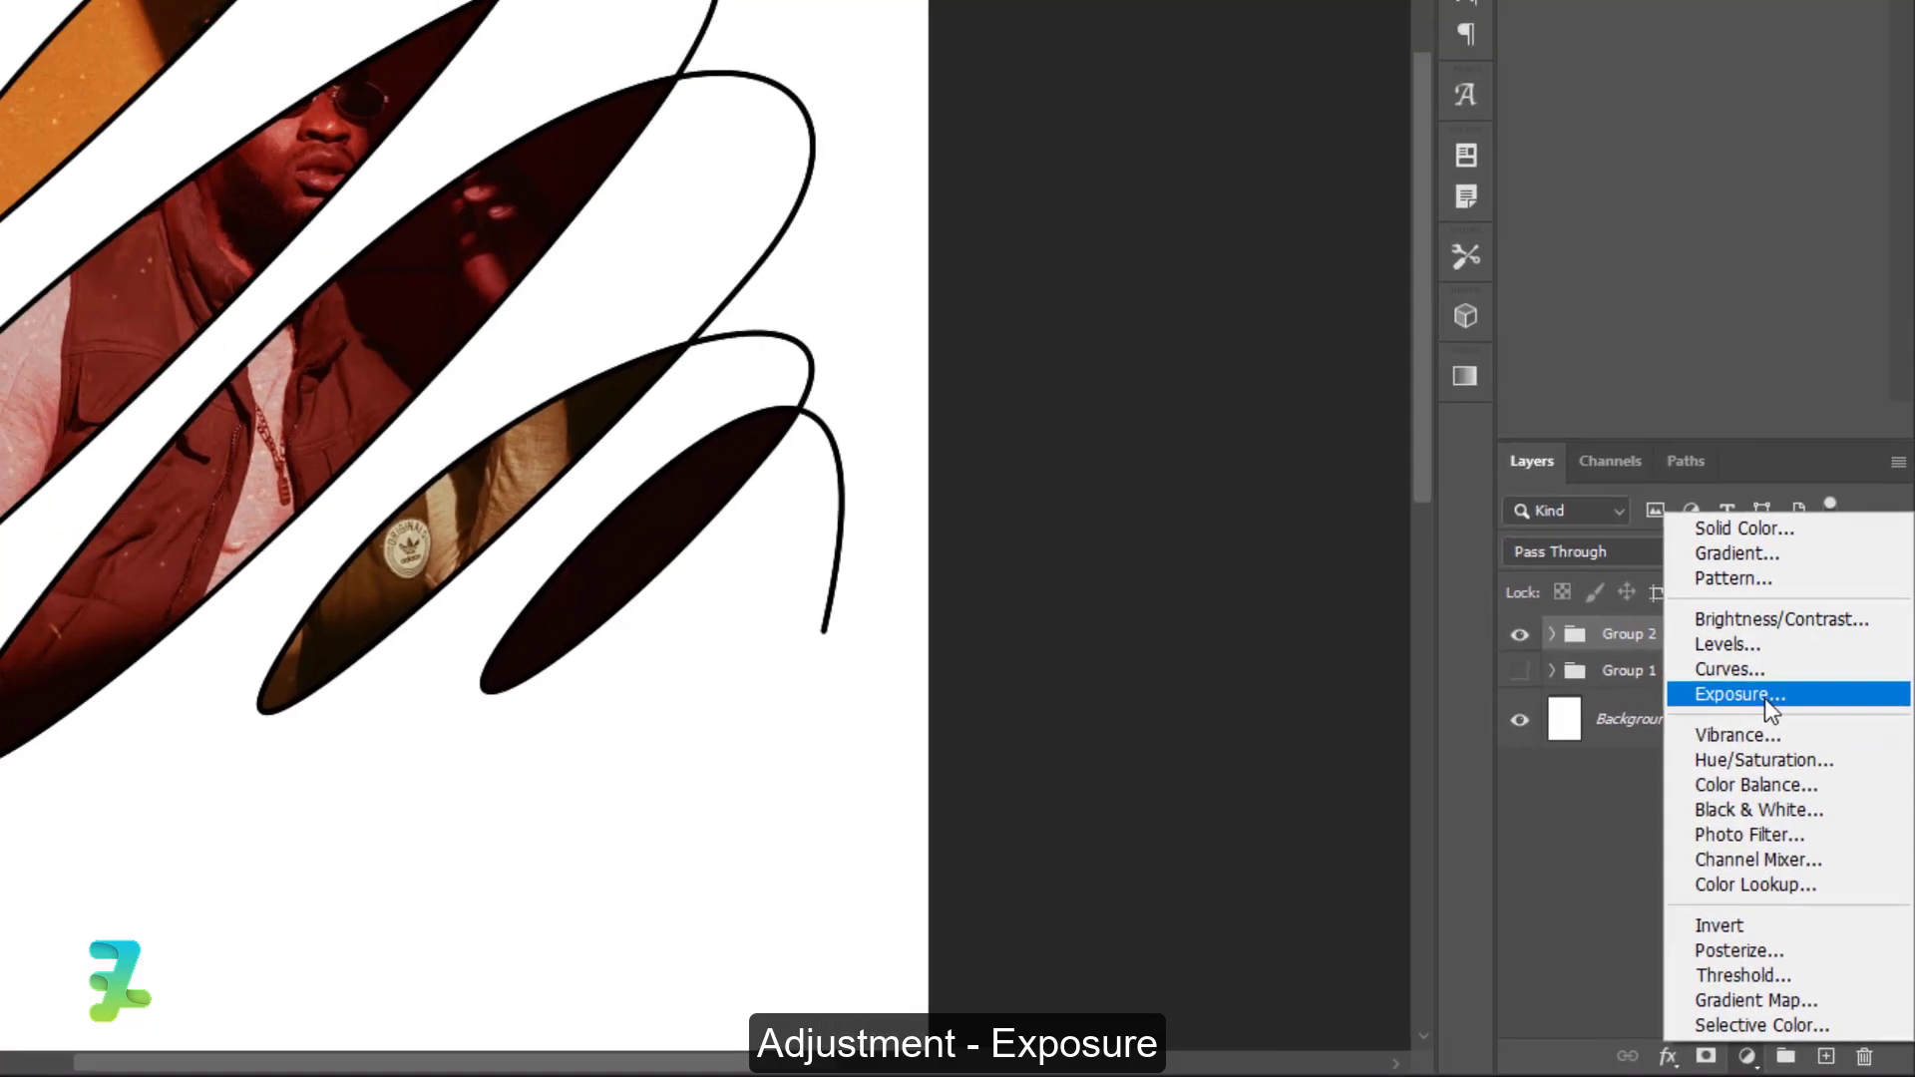
Step: Add an Exposure adjustment clipped to Group 2: gamma 1.95, offset 0, exposure -0.06
{"action": "left_click", "coordinate": [1720, 651]}
{"action": "left_click", "coordinate": [1724, 515]}
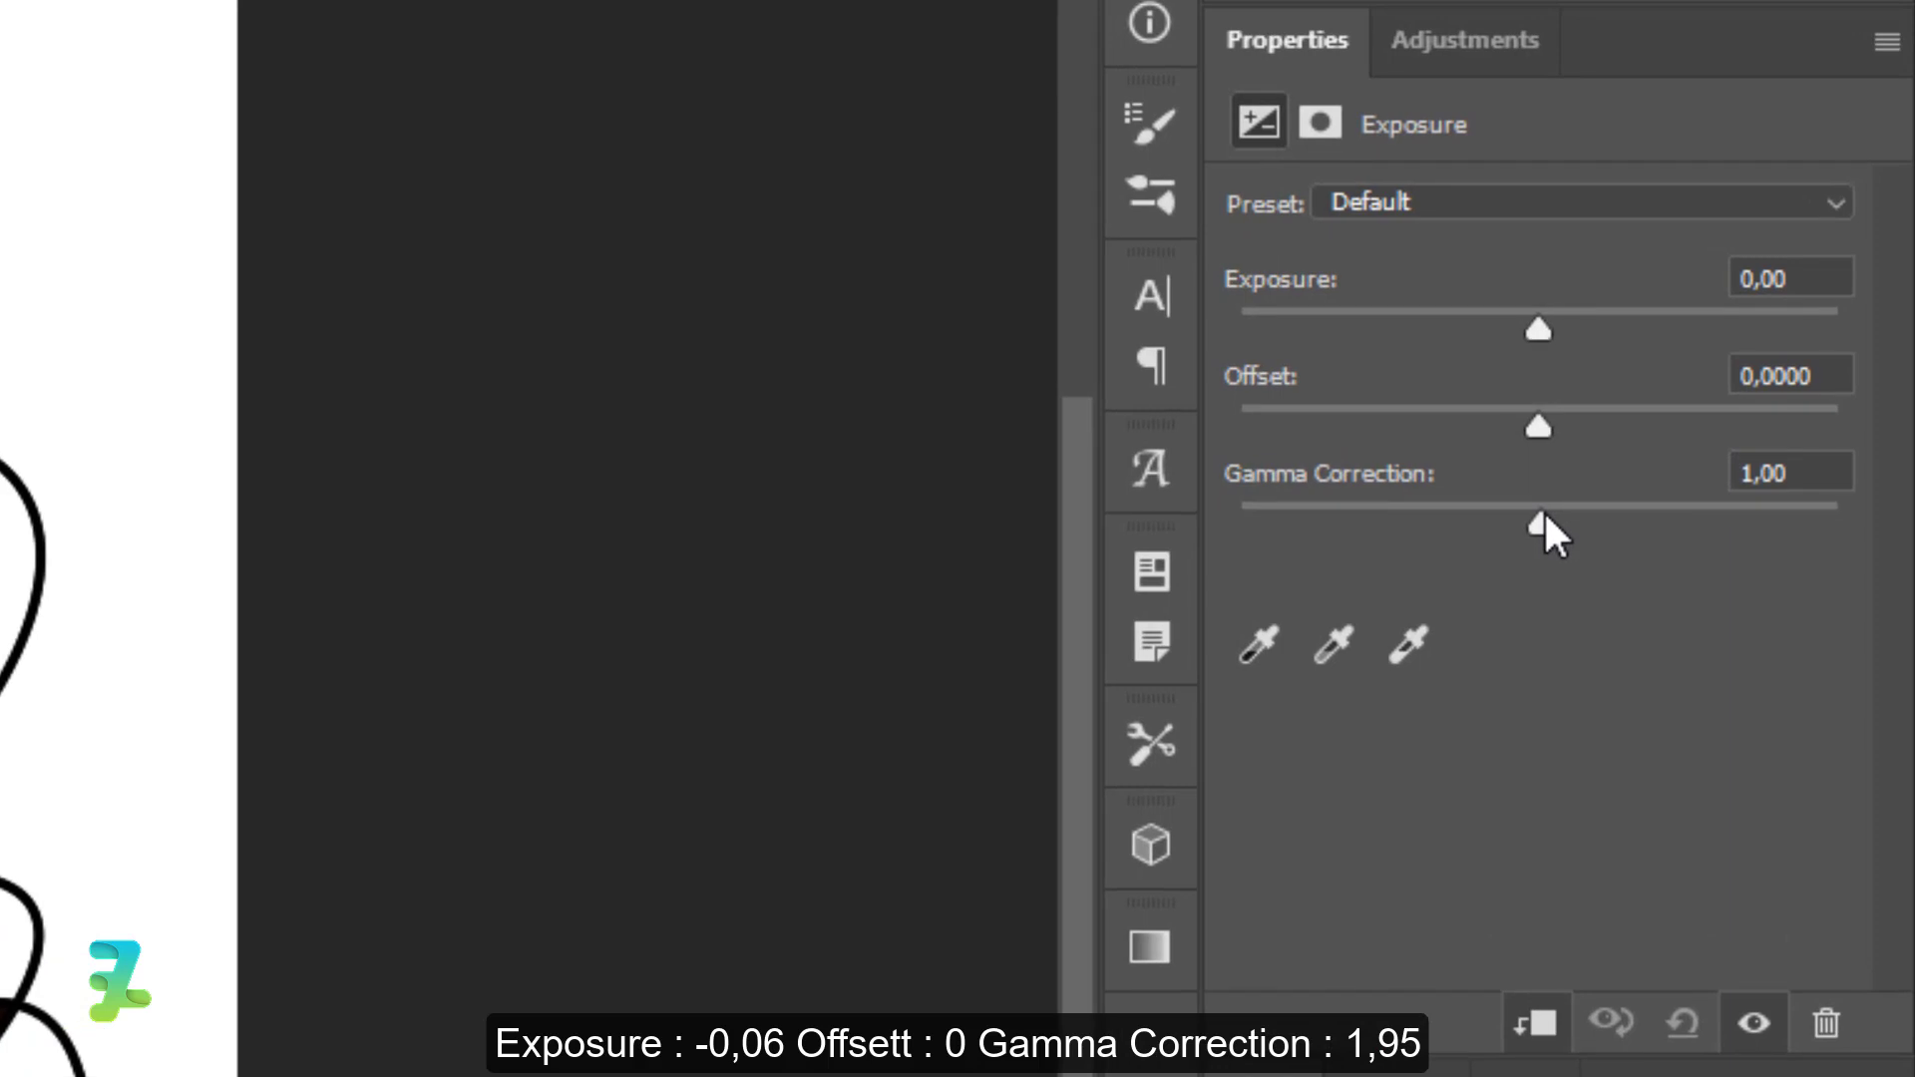
{"action": "mouse_move", "coordinate": [1727, 263]}
{"action": "left_mouse_down"}
{"action": "mouse_move", "coordinate": [1758, 262]}
{"action": "mouse_move", "coordinate": [1683, 264]}
{"action": "left_mouse_up"}
{"action": "left_click_drag", "start_coordinate": [1454, 526], "coordinate": [1397, 536]}
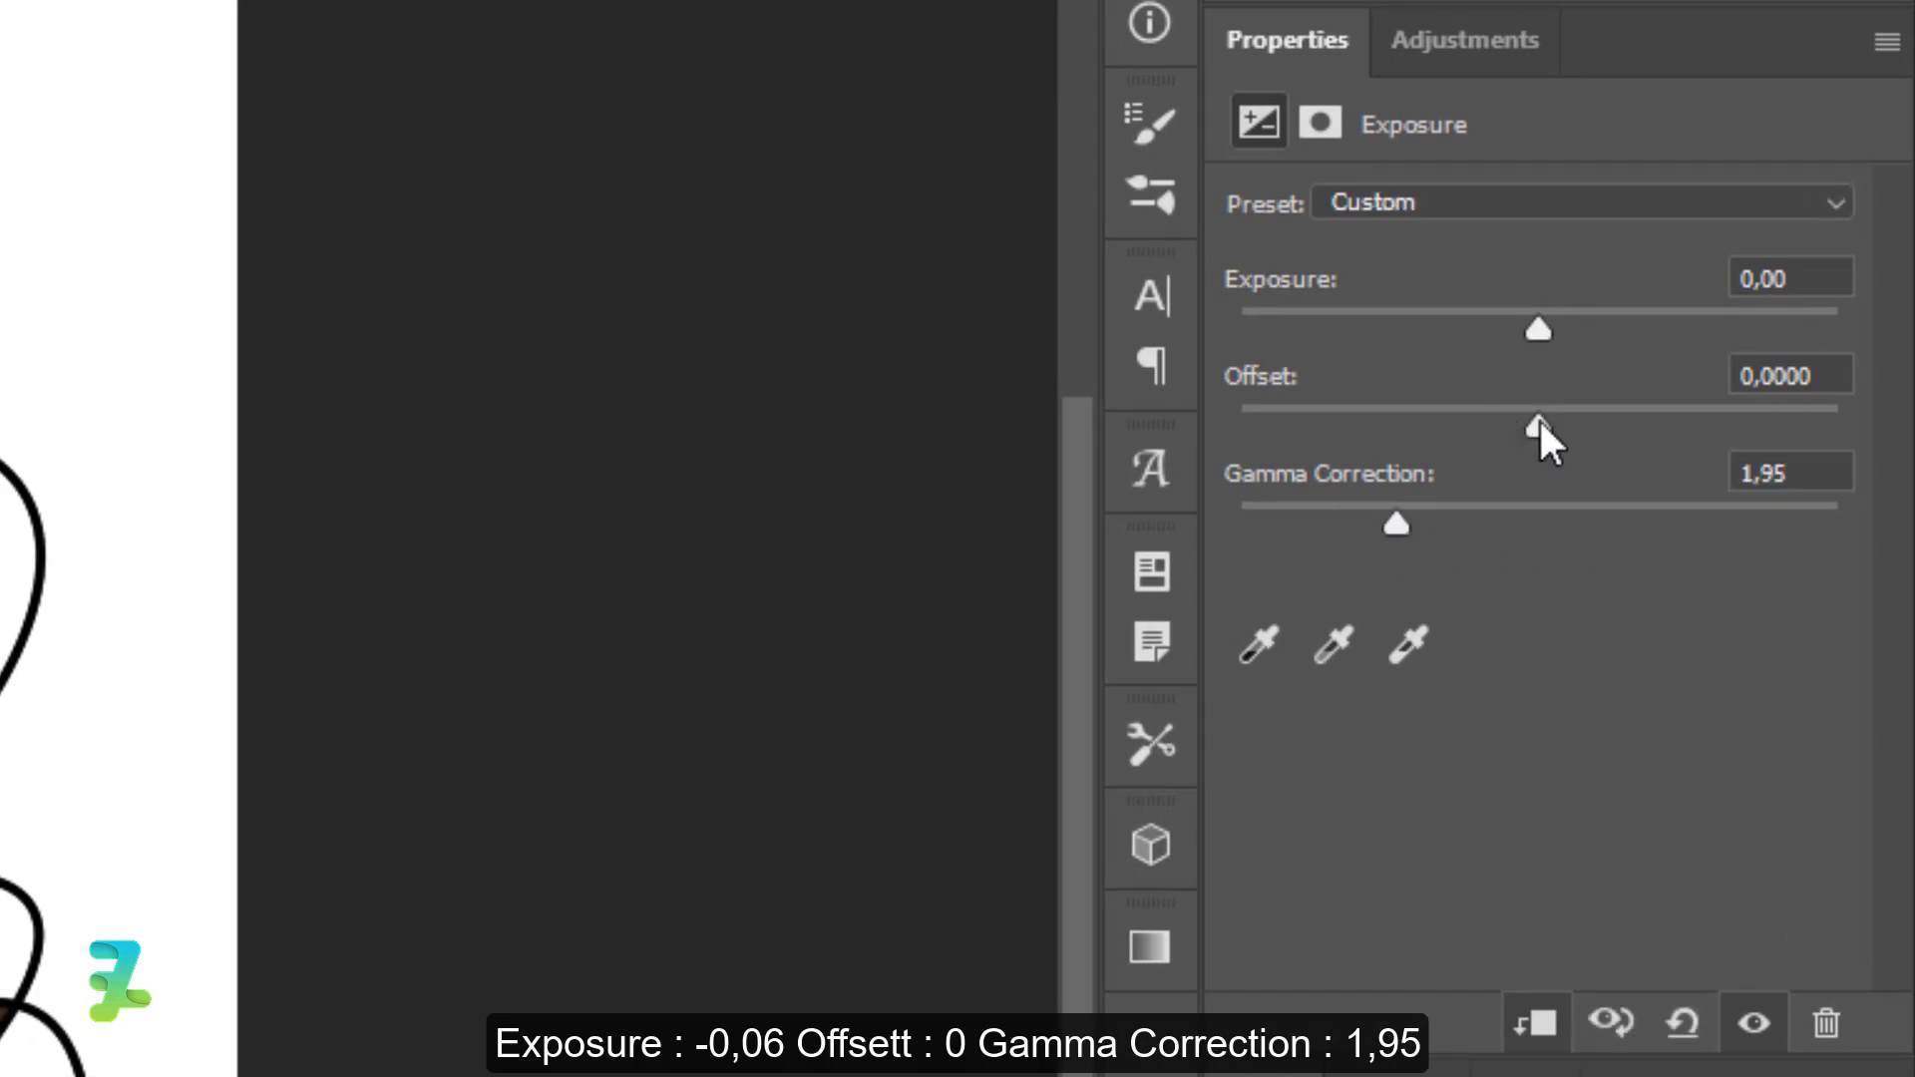
{"action": "mouse_move", "coordinate": [1540, 425]}
{"action": "left_mouse_down"}
{"action": "mouse_move", "coordinate": [1589, 429]}
{"action": "mouse_move", "coordinate": [1505, 445]}
{"action": "mouse_move", "coordinate": [1534, 435]}
{"action": "left_mouse_up"}
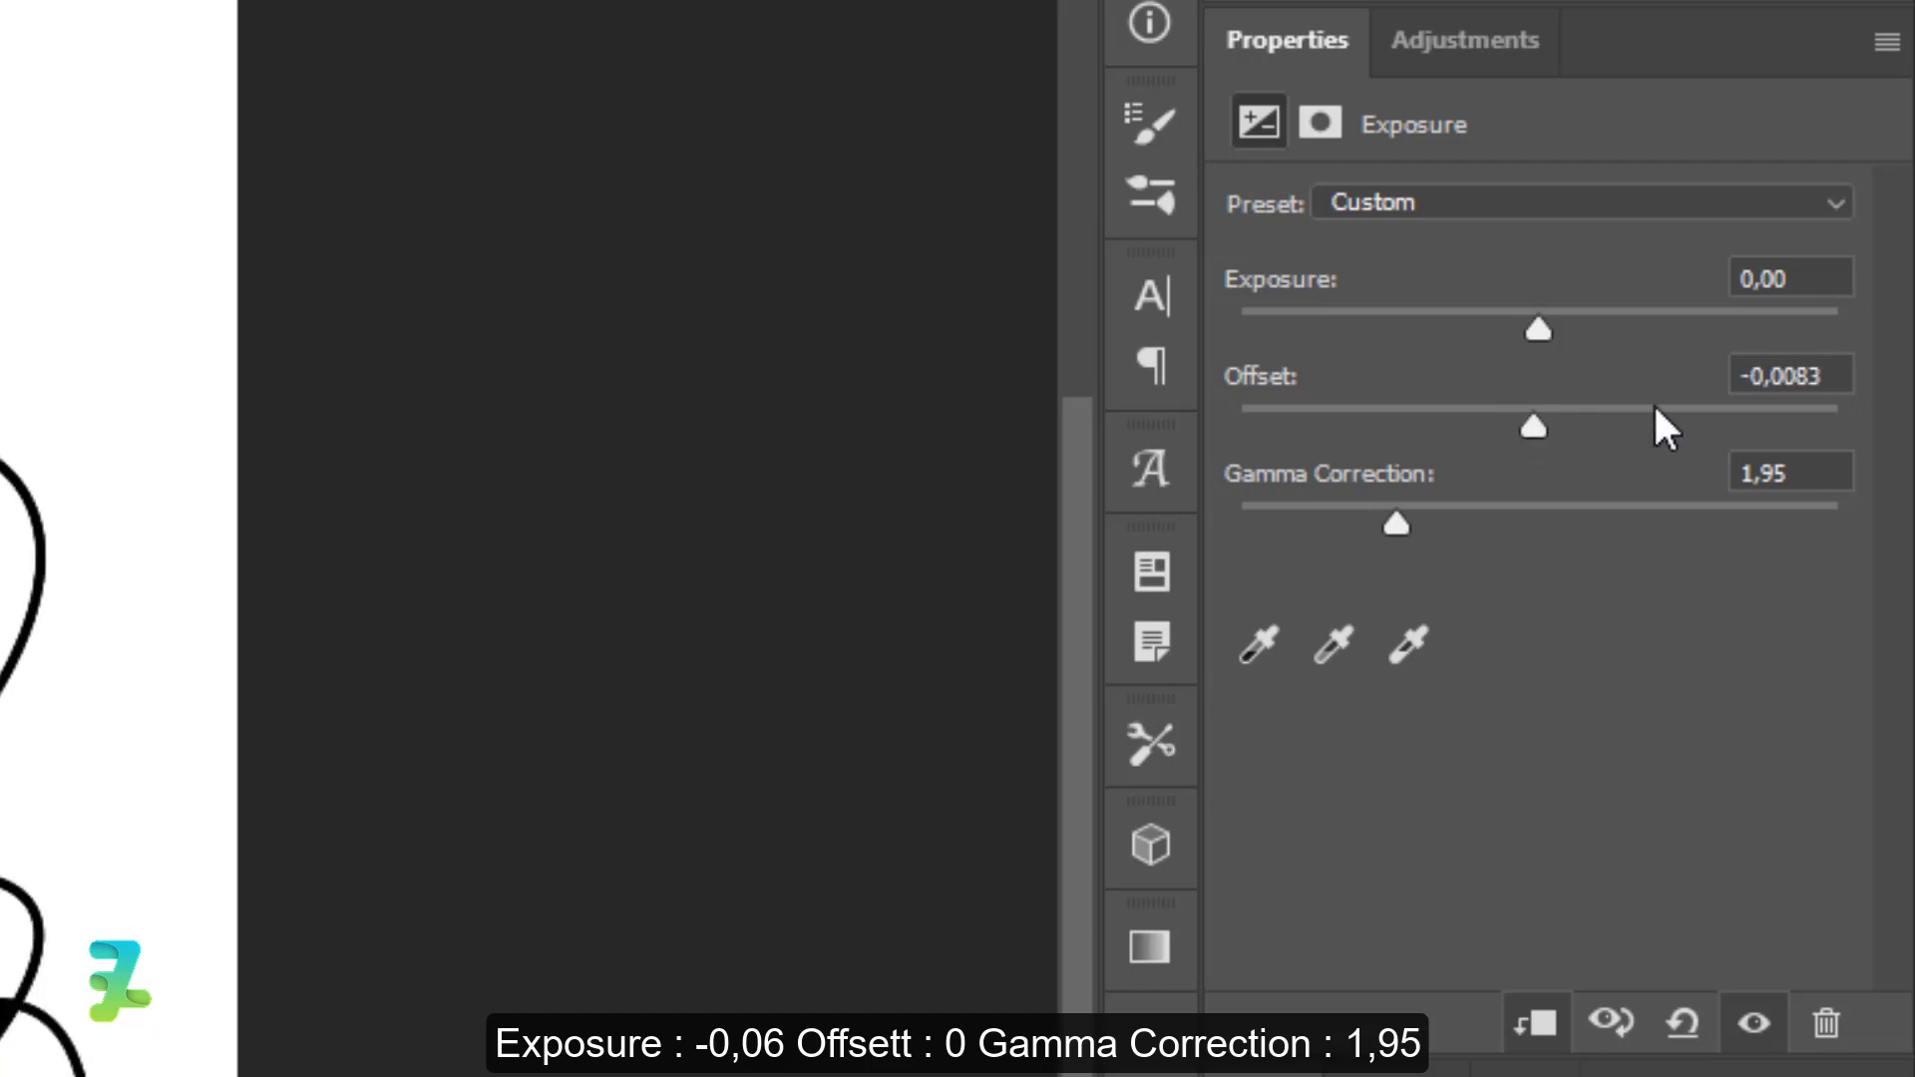
{"action": "left_click", "coordinate": [1775, 376]}
{"action": "double_click", "coordinate": [1775, 376]}
{"action": "type", "text": "0"}
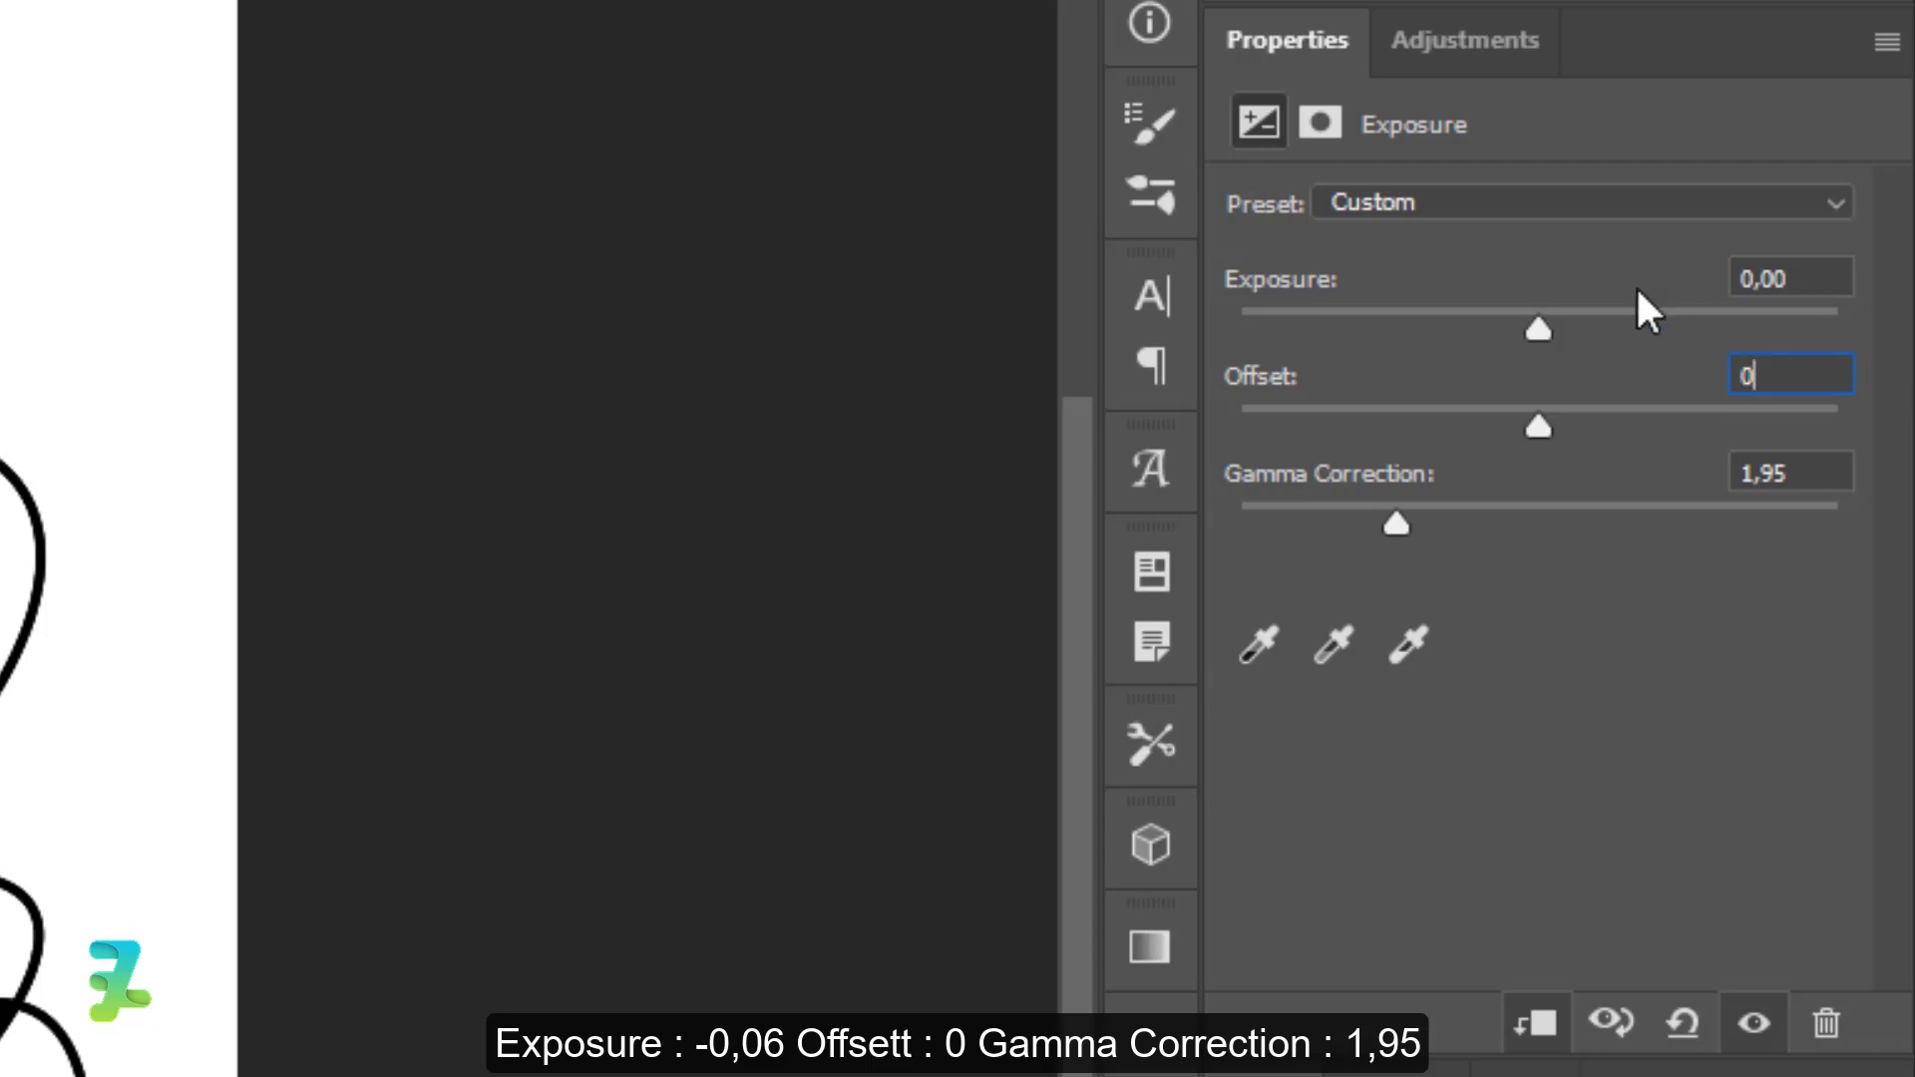
{"action": "key", "text": "Return"}
{"action": "mouse_move", "coordinate": [1539, 331]}
{"action": "left_mouse_down"}
{"action": "mouse_move", "coordinate": [1588, 332]}
{"action": "mouse_move", "coordinate": [1512, 331]}
{"action": "mouse_move", "coordinate": [1564, 331]}
{"action": "mouse_move", "coordinate": [1546, 331]}
{"action": "left_mouse_up"}
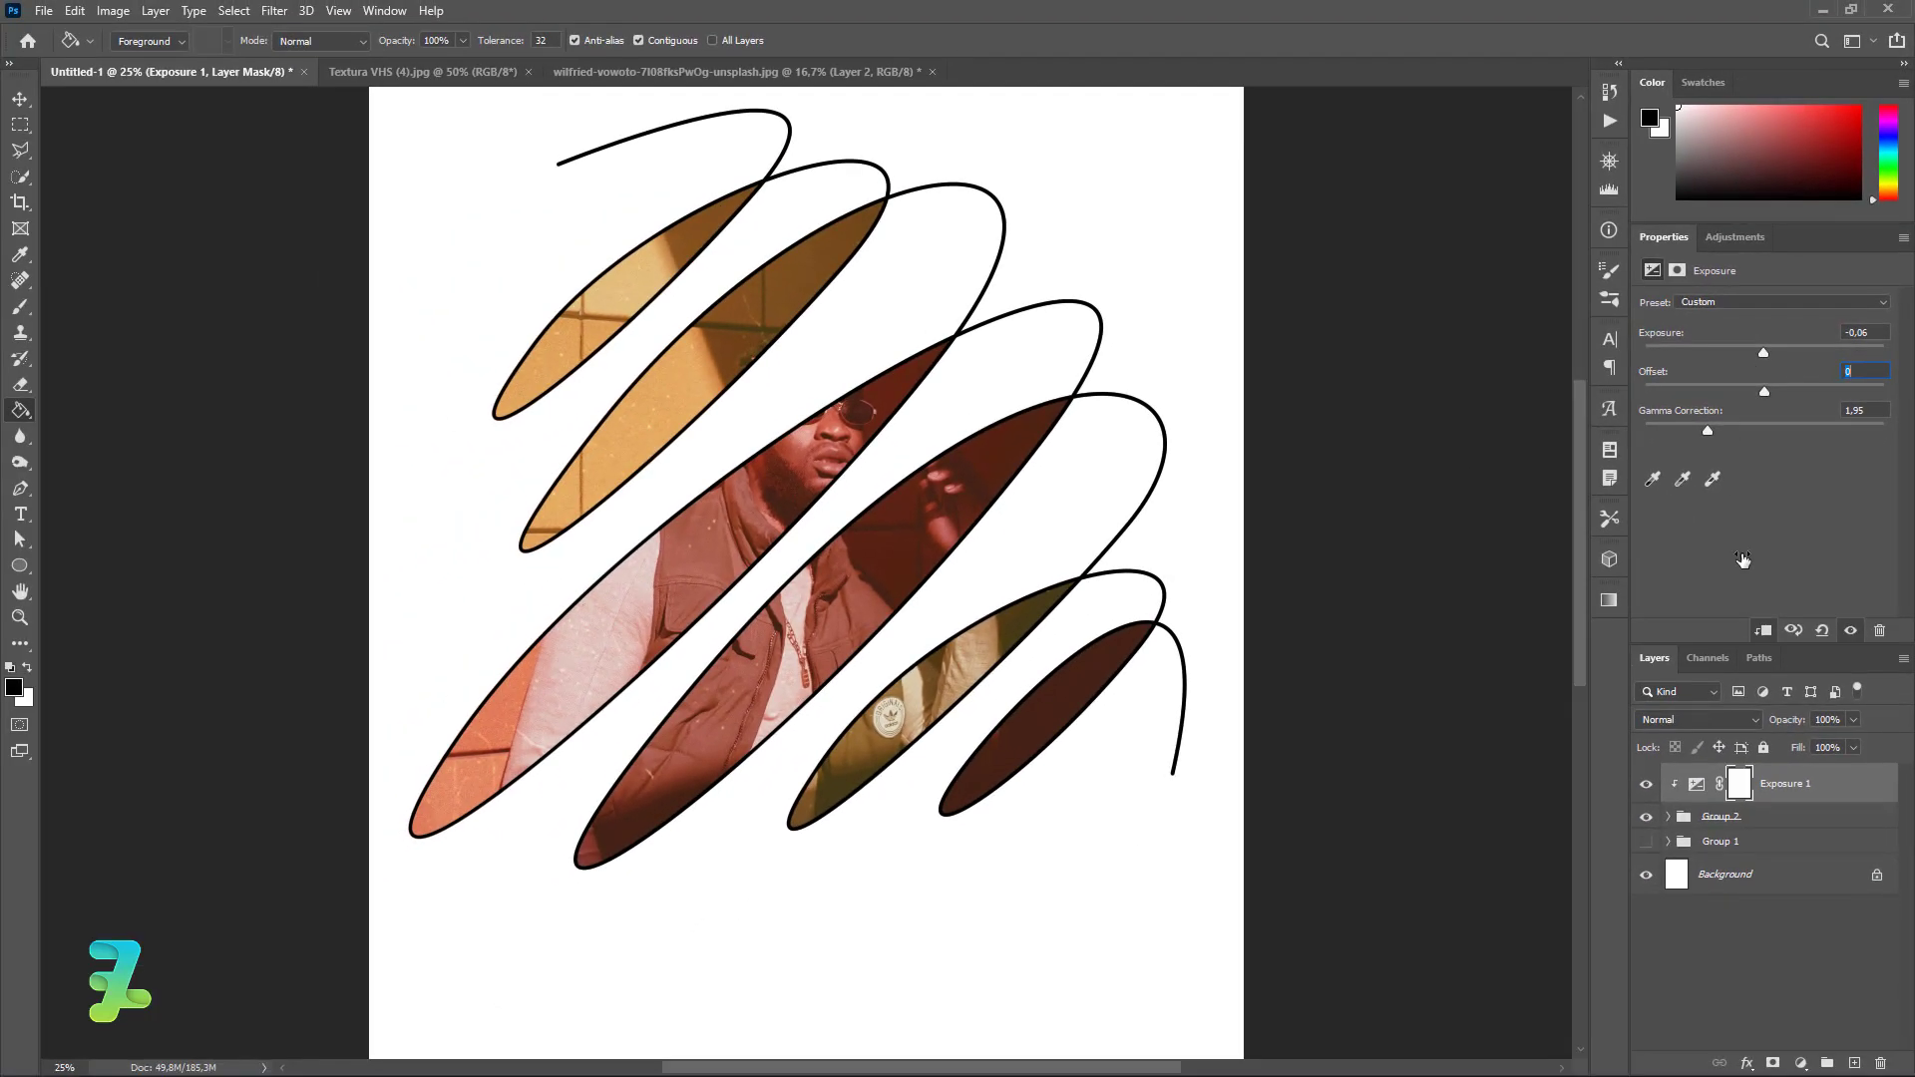
Step: Make Group 1's black ellipse shapes visible again
{"action": "left_click", "coordinate": [1667, 842]}
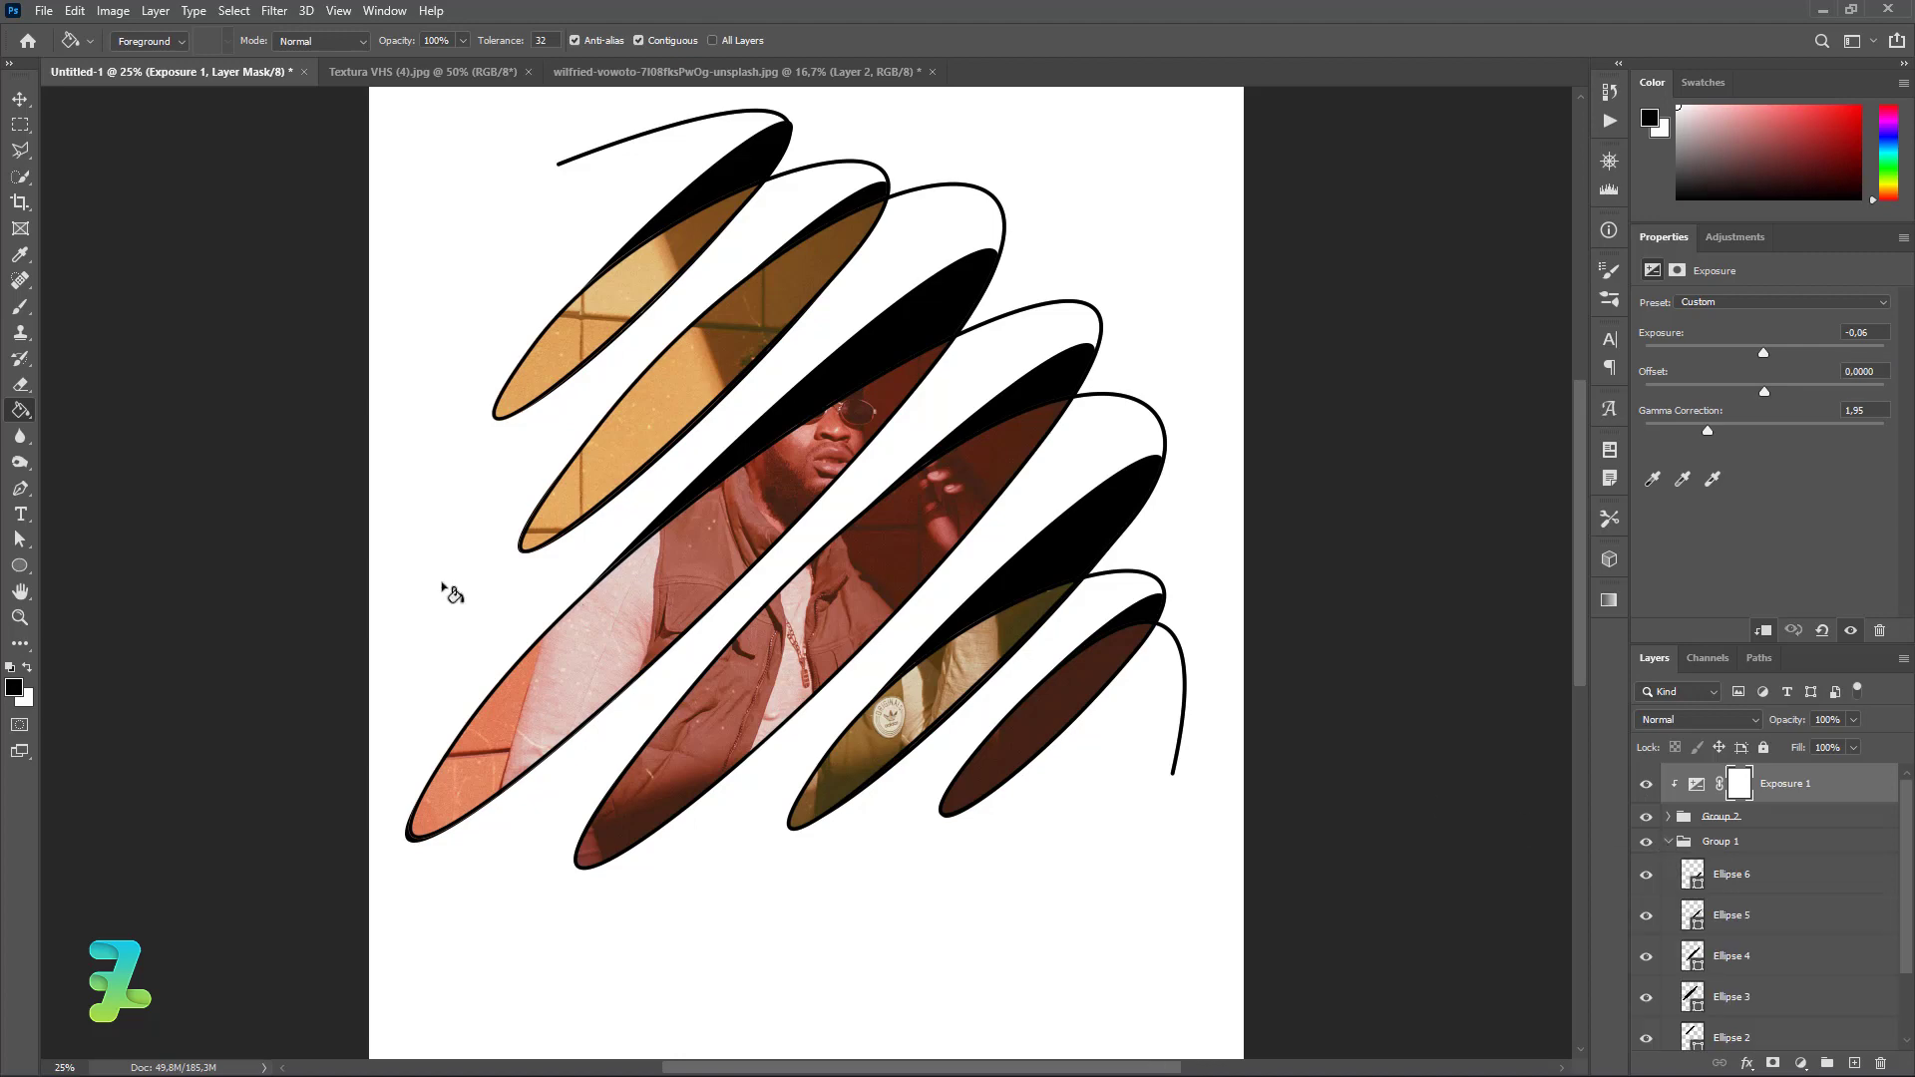
{"action": "scroll", "coordinate": [538, 499], "scroll_direction": "up", "scroll_amount": 1}
{"action": "scroll", "coordinate": [539, 502], "scroll_direction": "up", "scroll_amount": 1}
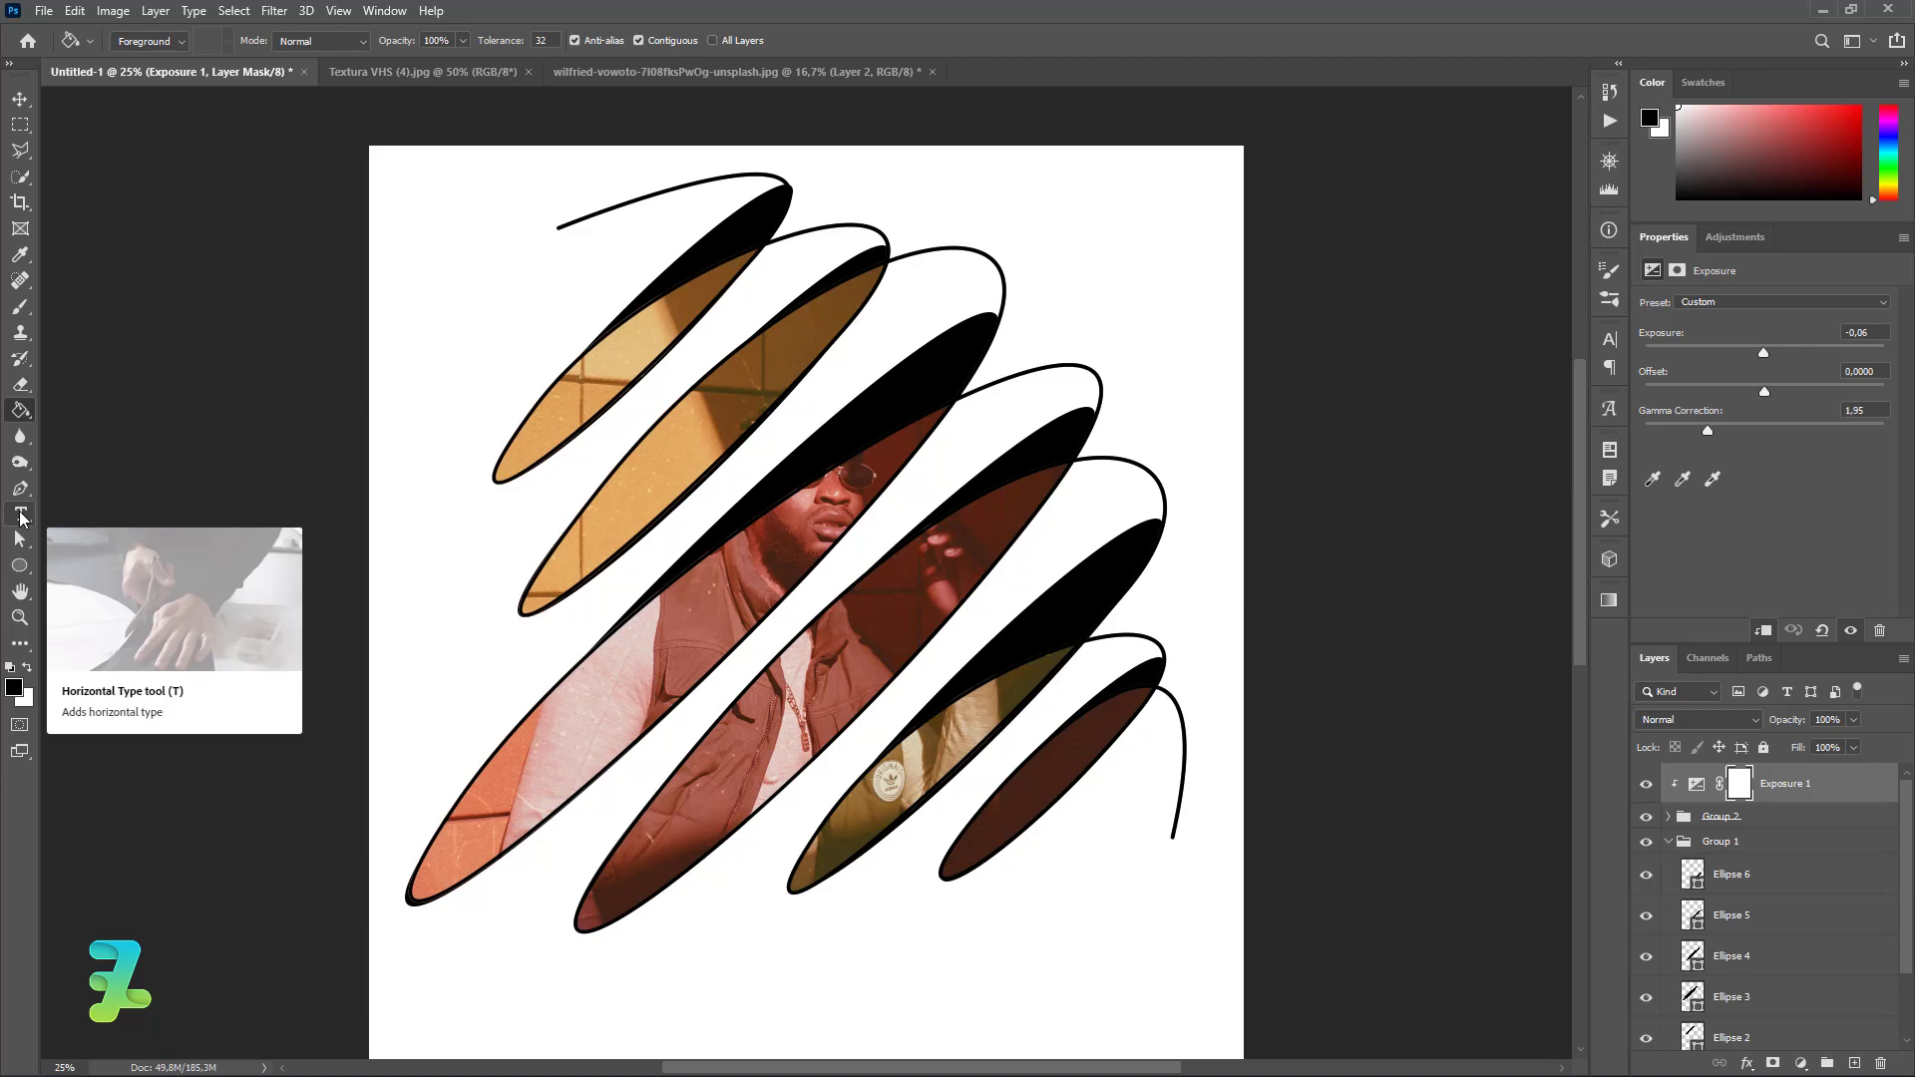
Step: Add a trial Lorem Ipsum text layer, undo it, and select the Ellipse 3 layer
{"action": "left_click", "coordinate": [20, 515]}
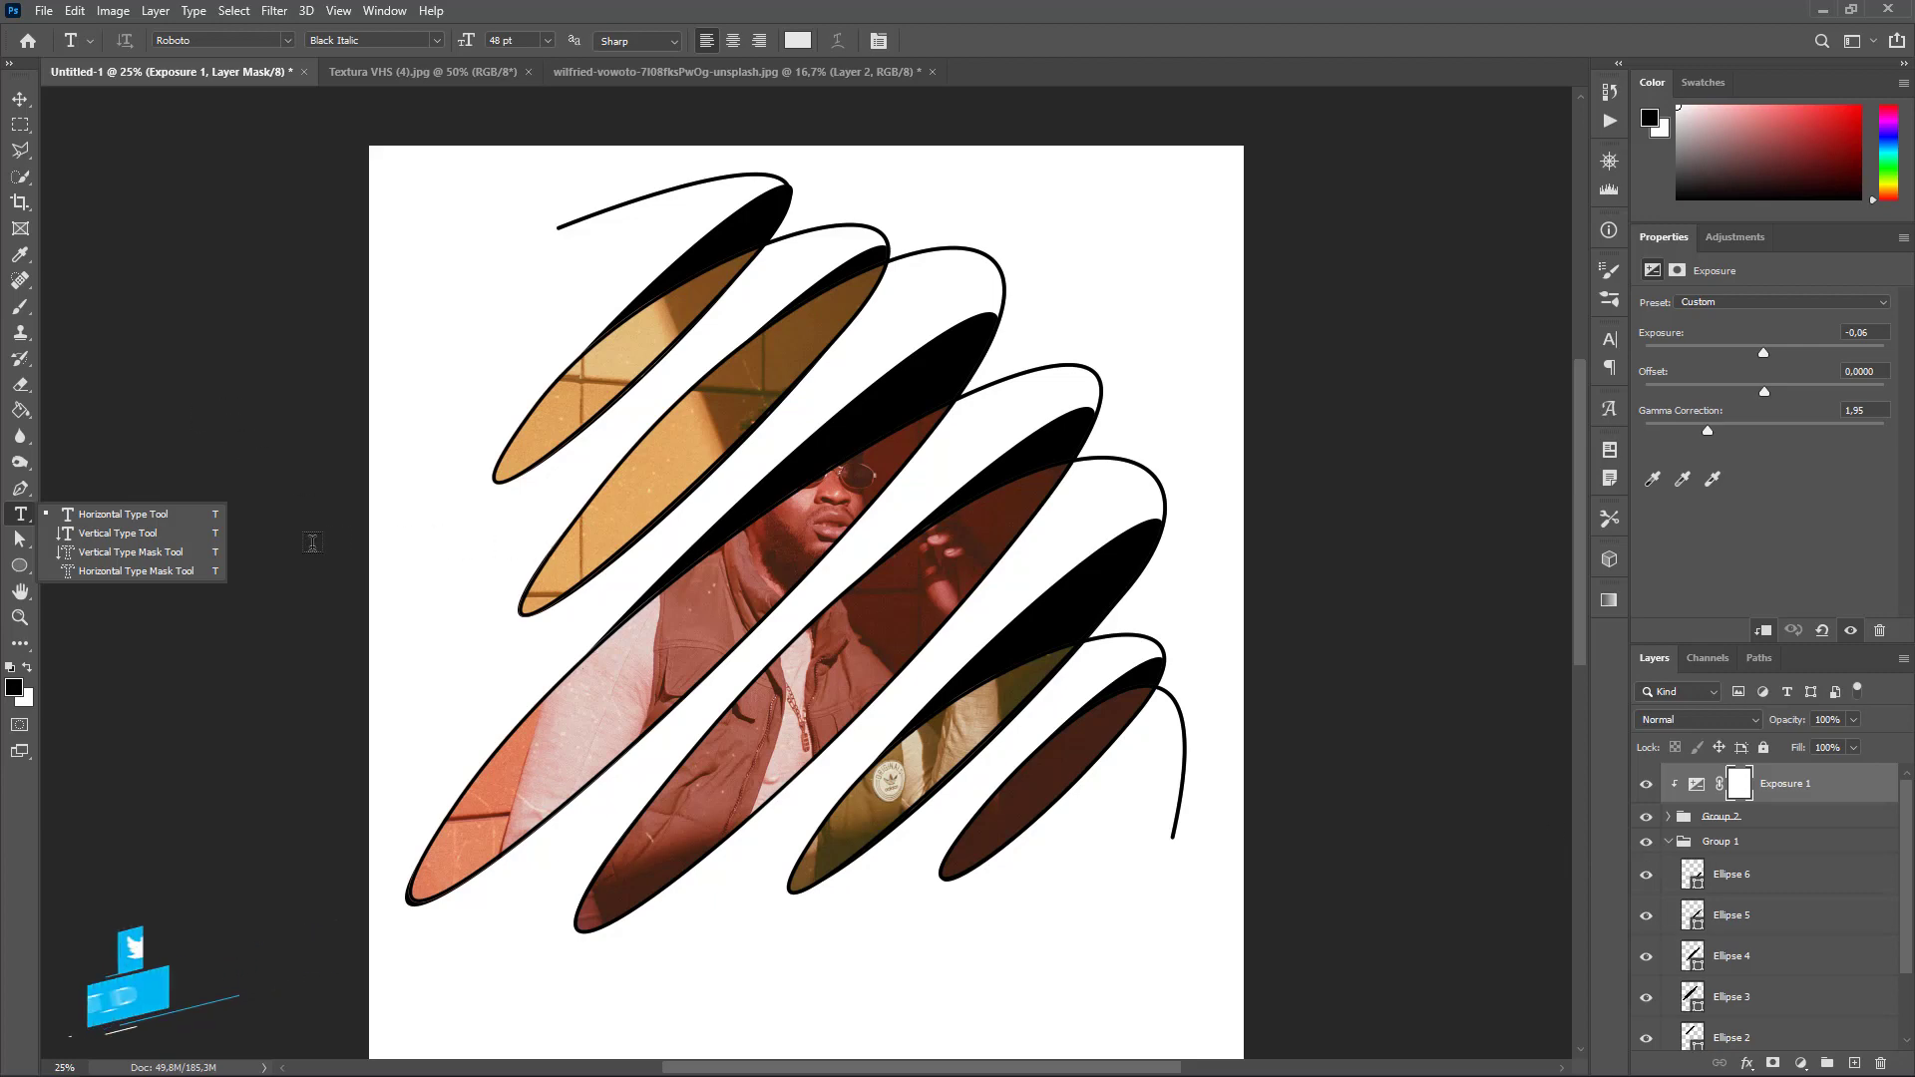
{"action": "scroll", "coordinate": [573, 521], "scroll_direction": "up", "scroll_amount": 1}
{"action": "left_click", "coordinate": [912, 397]}
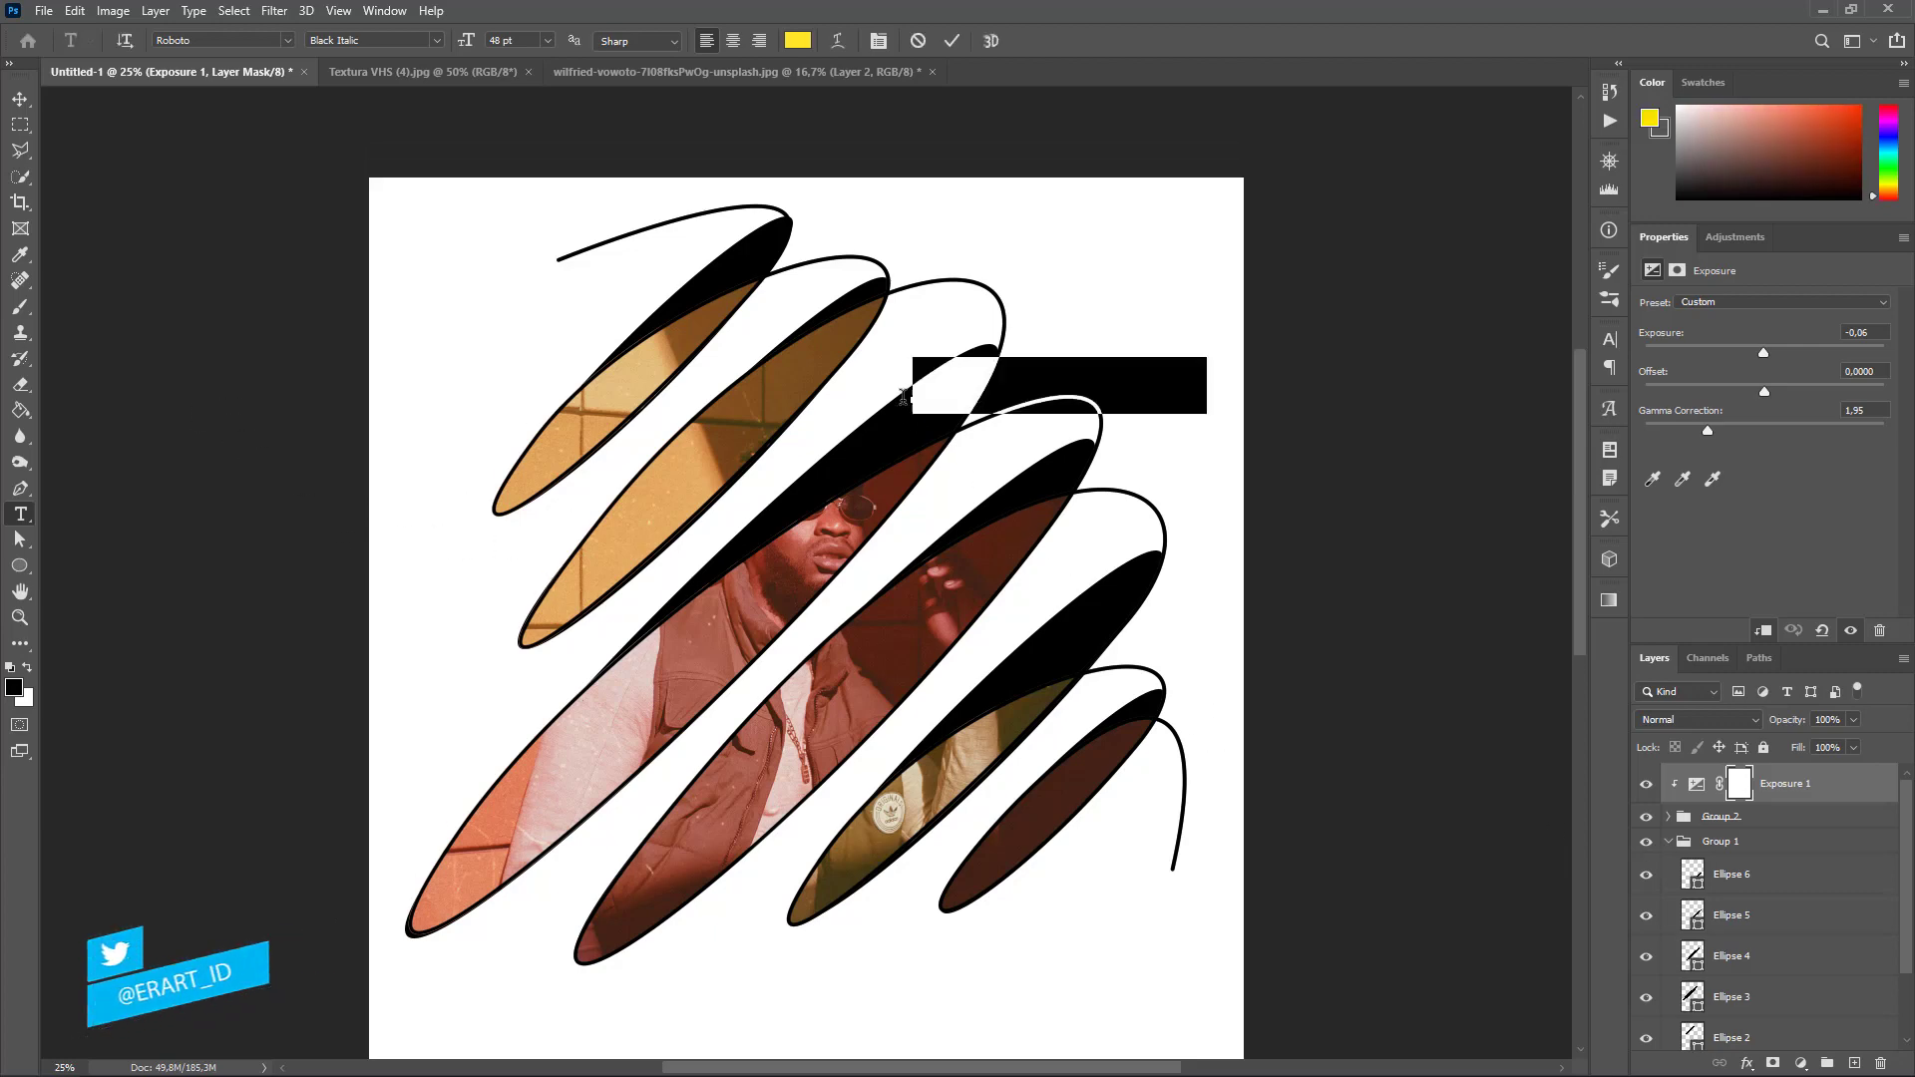
{"action": "key", "text": "ctrl+z"}
{"action": "key", "text": "v"}
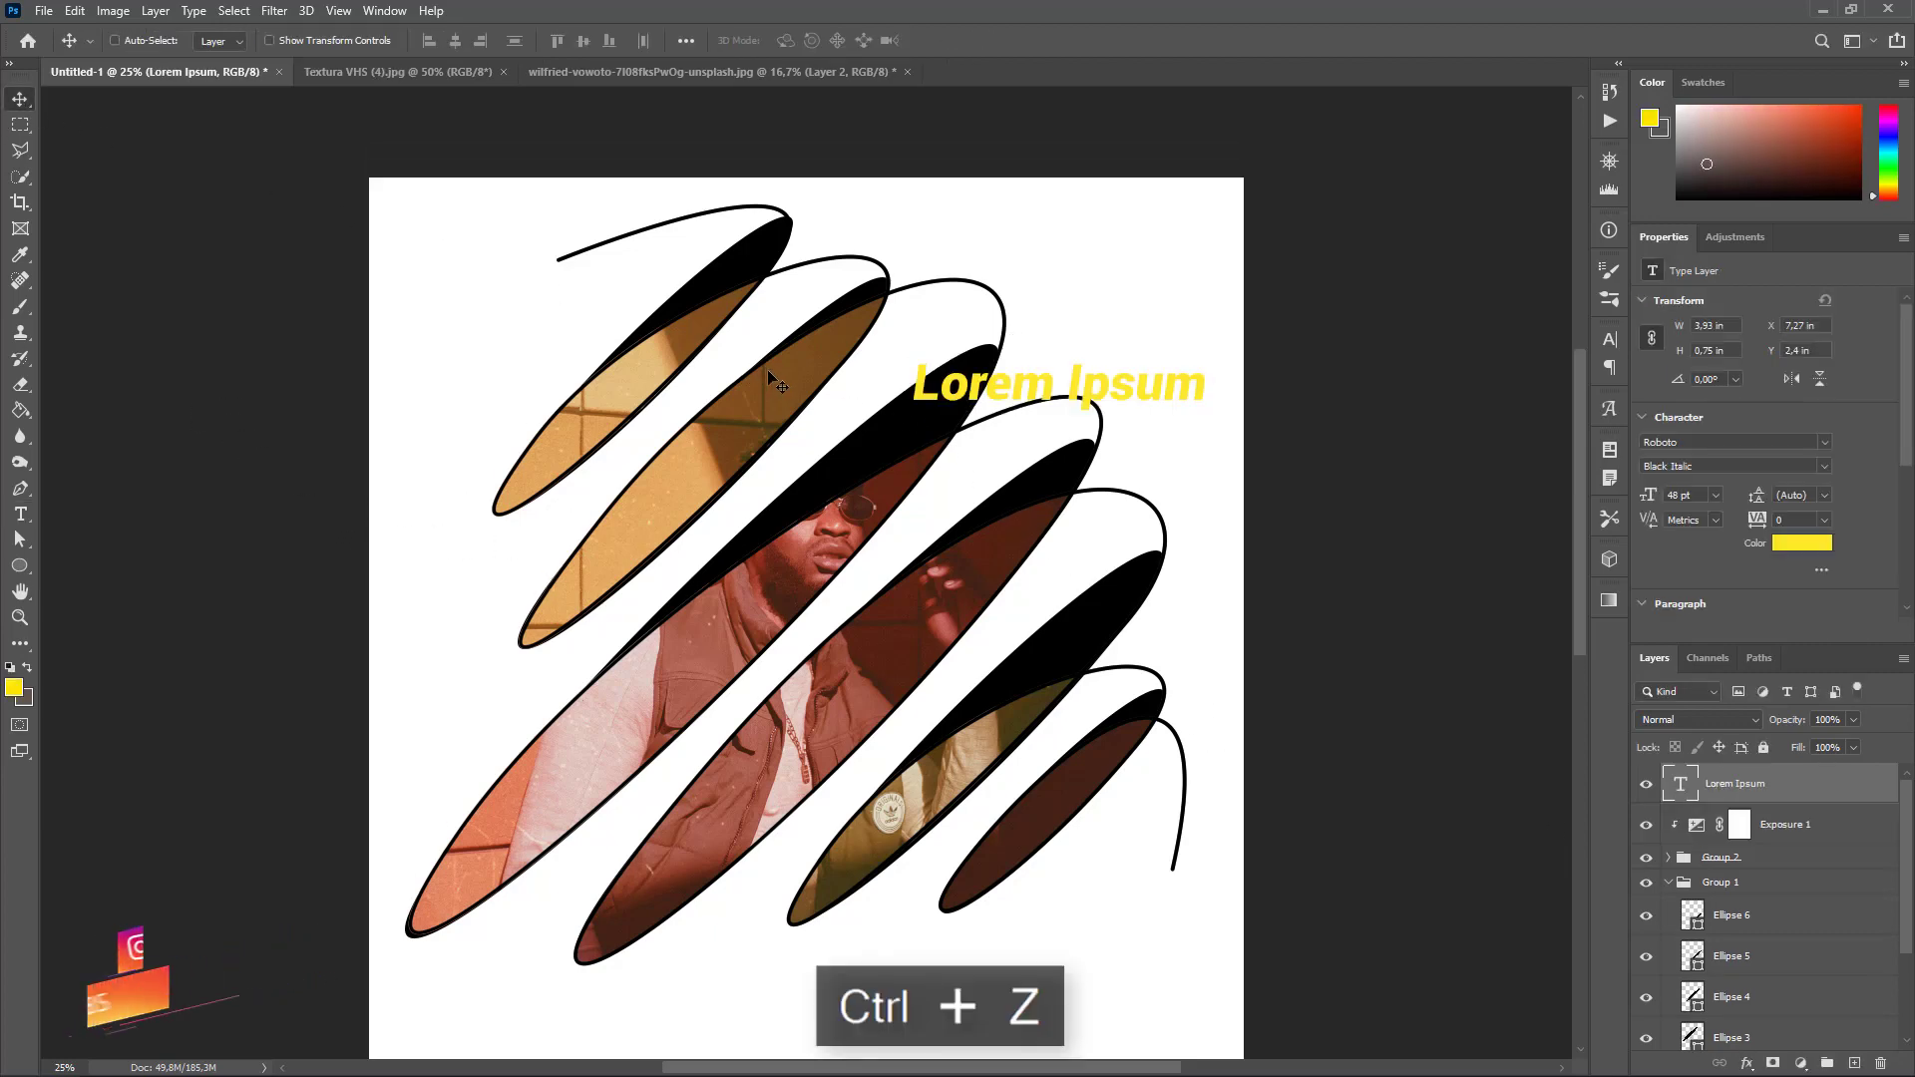
{"action": "key", "text": "ctrl+z"}
{"action": "left_click", "coordinate": [20, 513]}
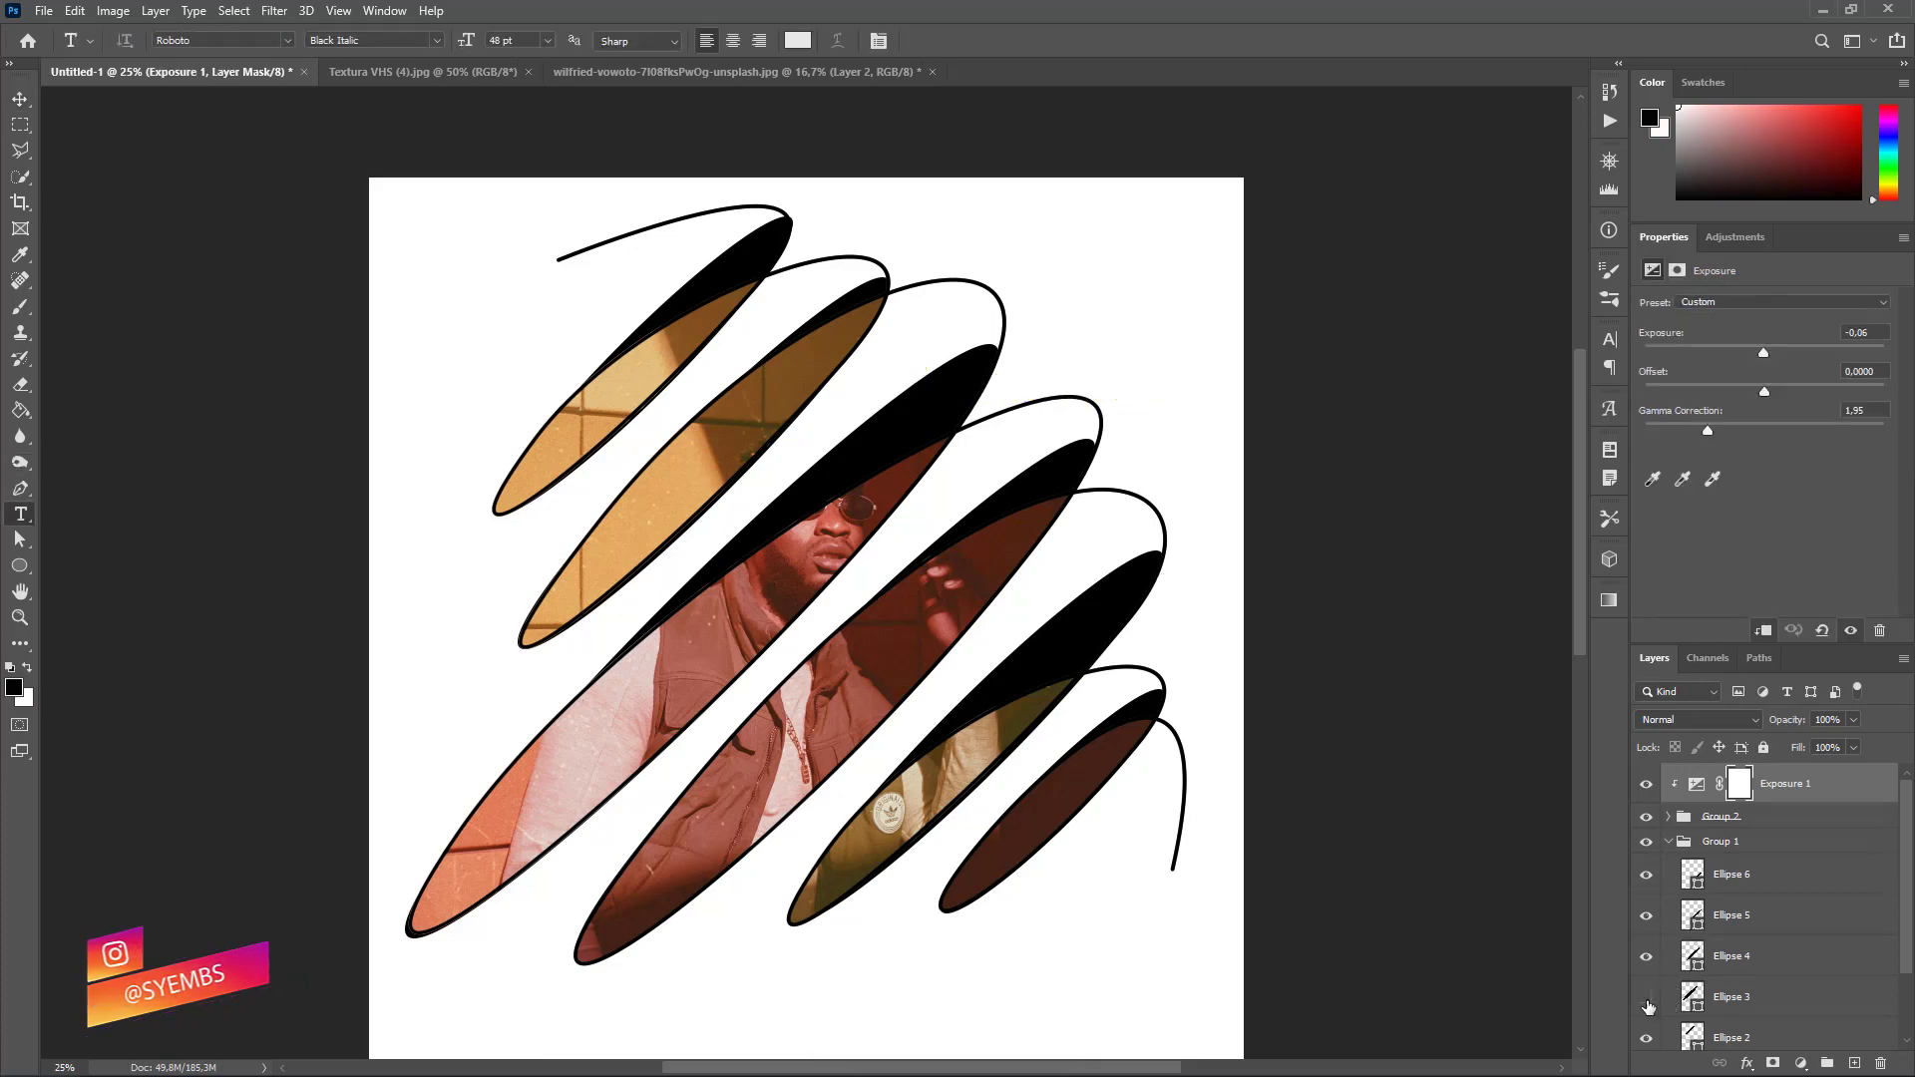
{"action": "left_click", "coordinate": [1695, 997]}
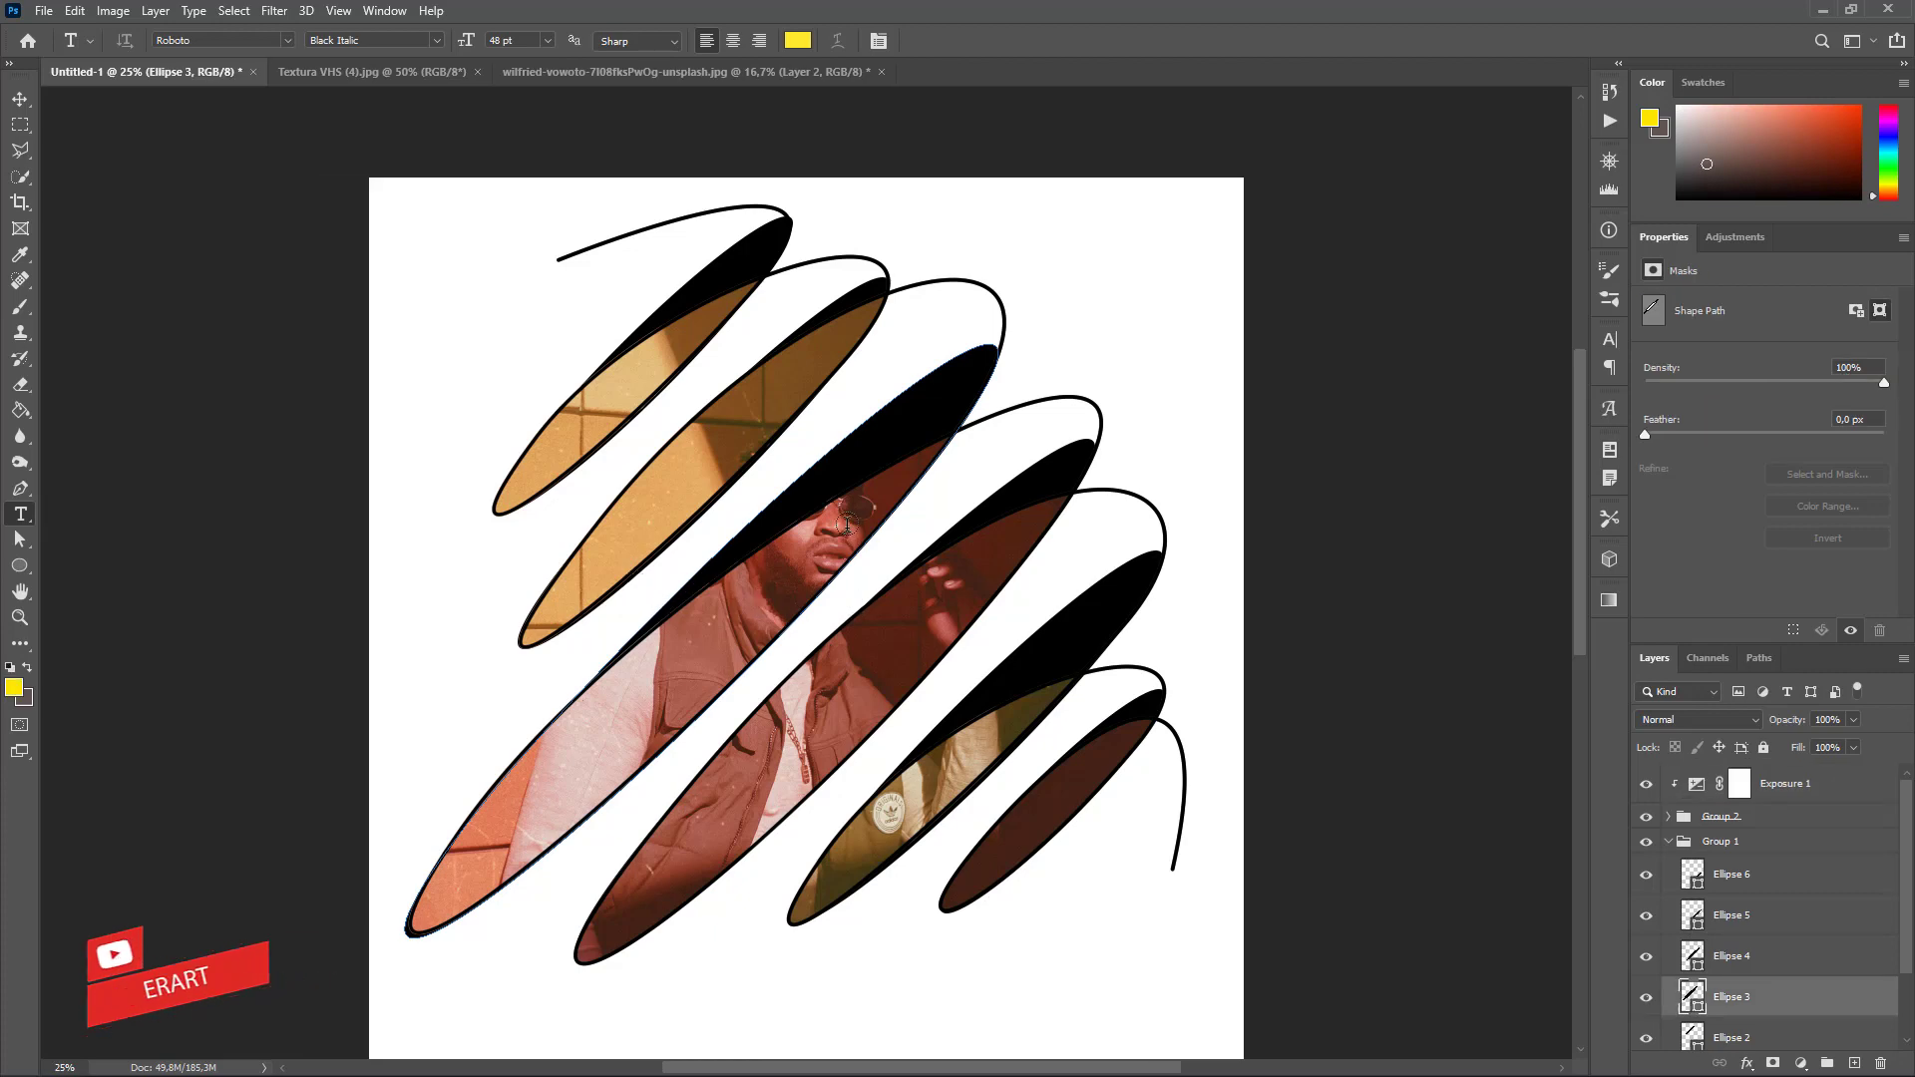
Step: Select Ellipse 2 and type 'Keep Spirit' along its loop path
{"action": "scroll", "coordinate": [846, 526], "scroll_direction": "down", "scroll_amount": 1}
{"action": "scroll", "coordinate": [1656, 932], "scroll_direction": "down", "scroll_amount": 2}
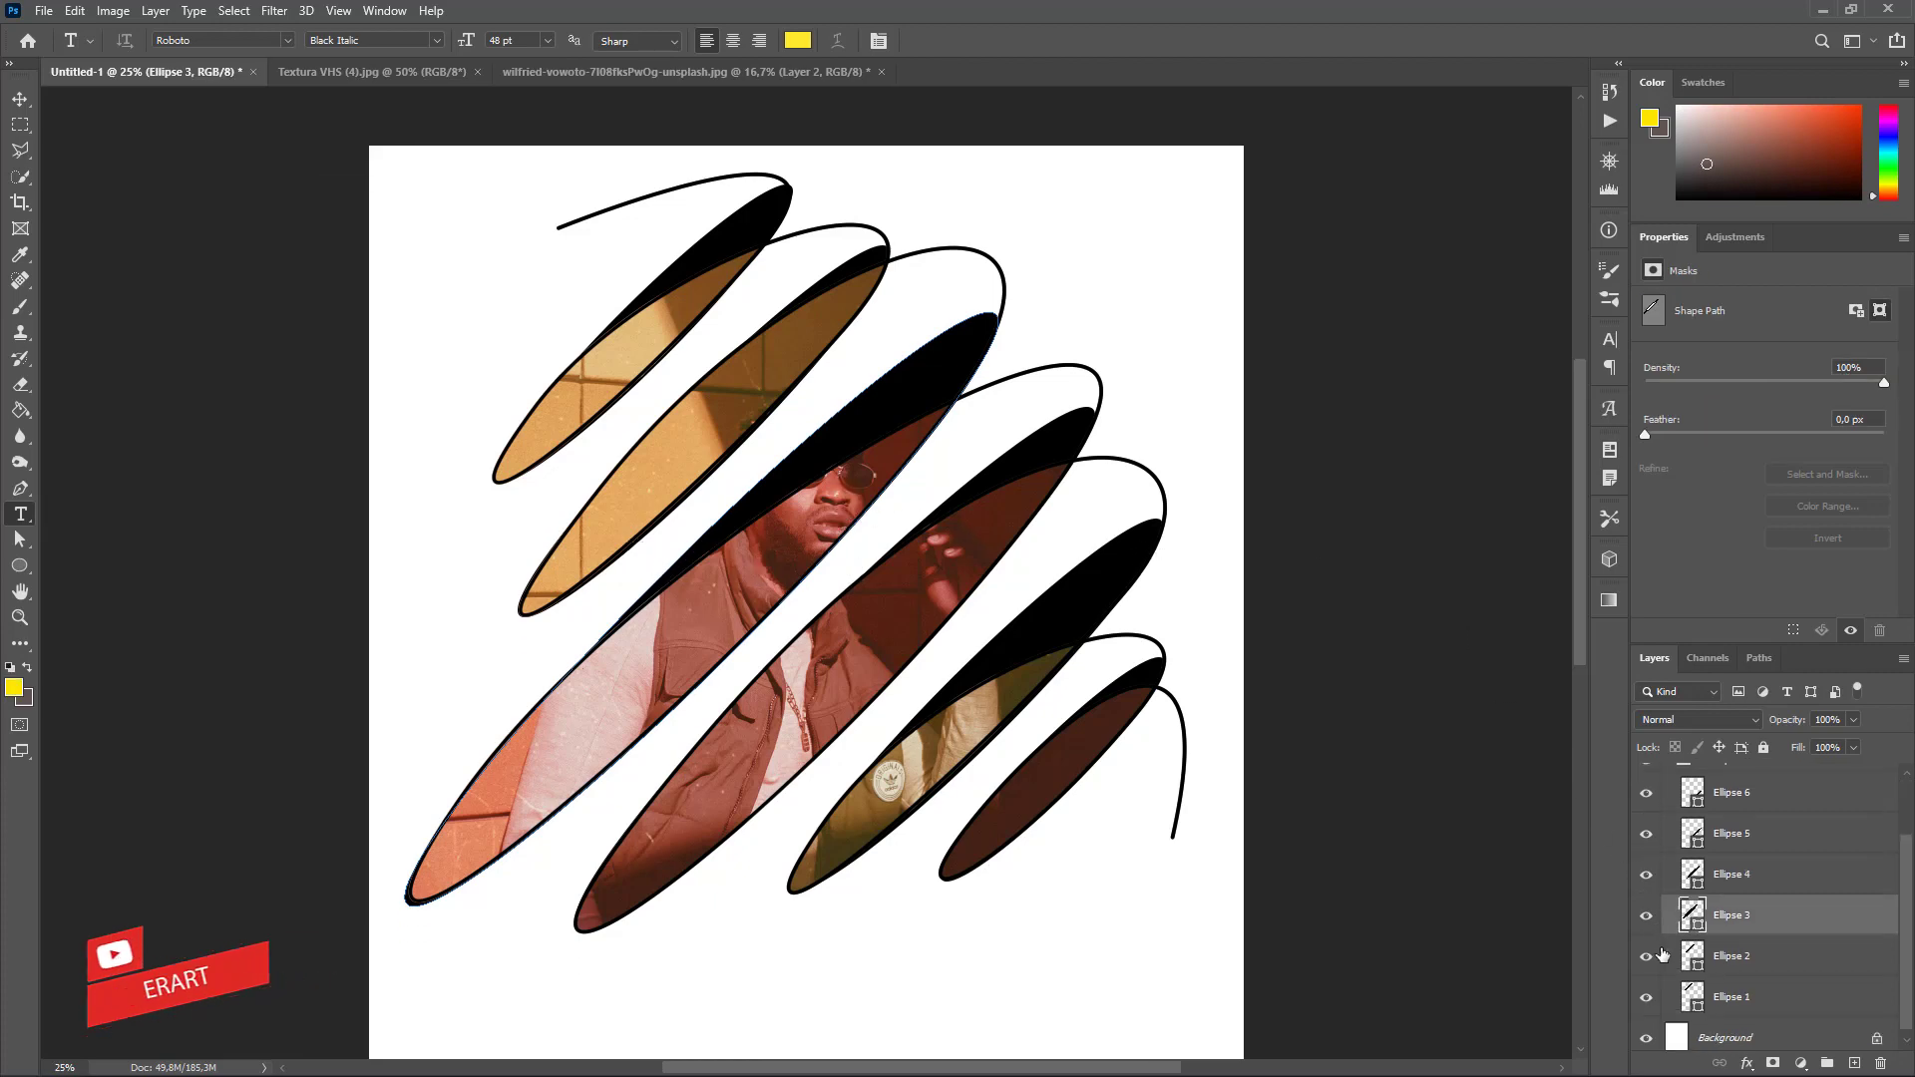
{"action": "left_click", "coordinate": [1661, 956]}
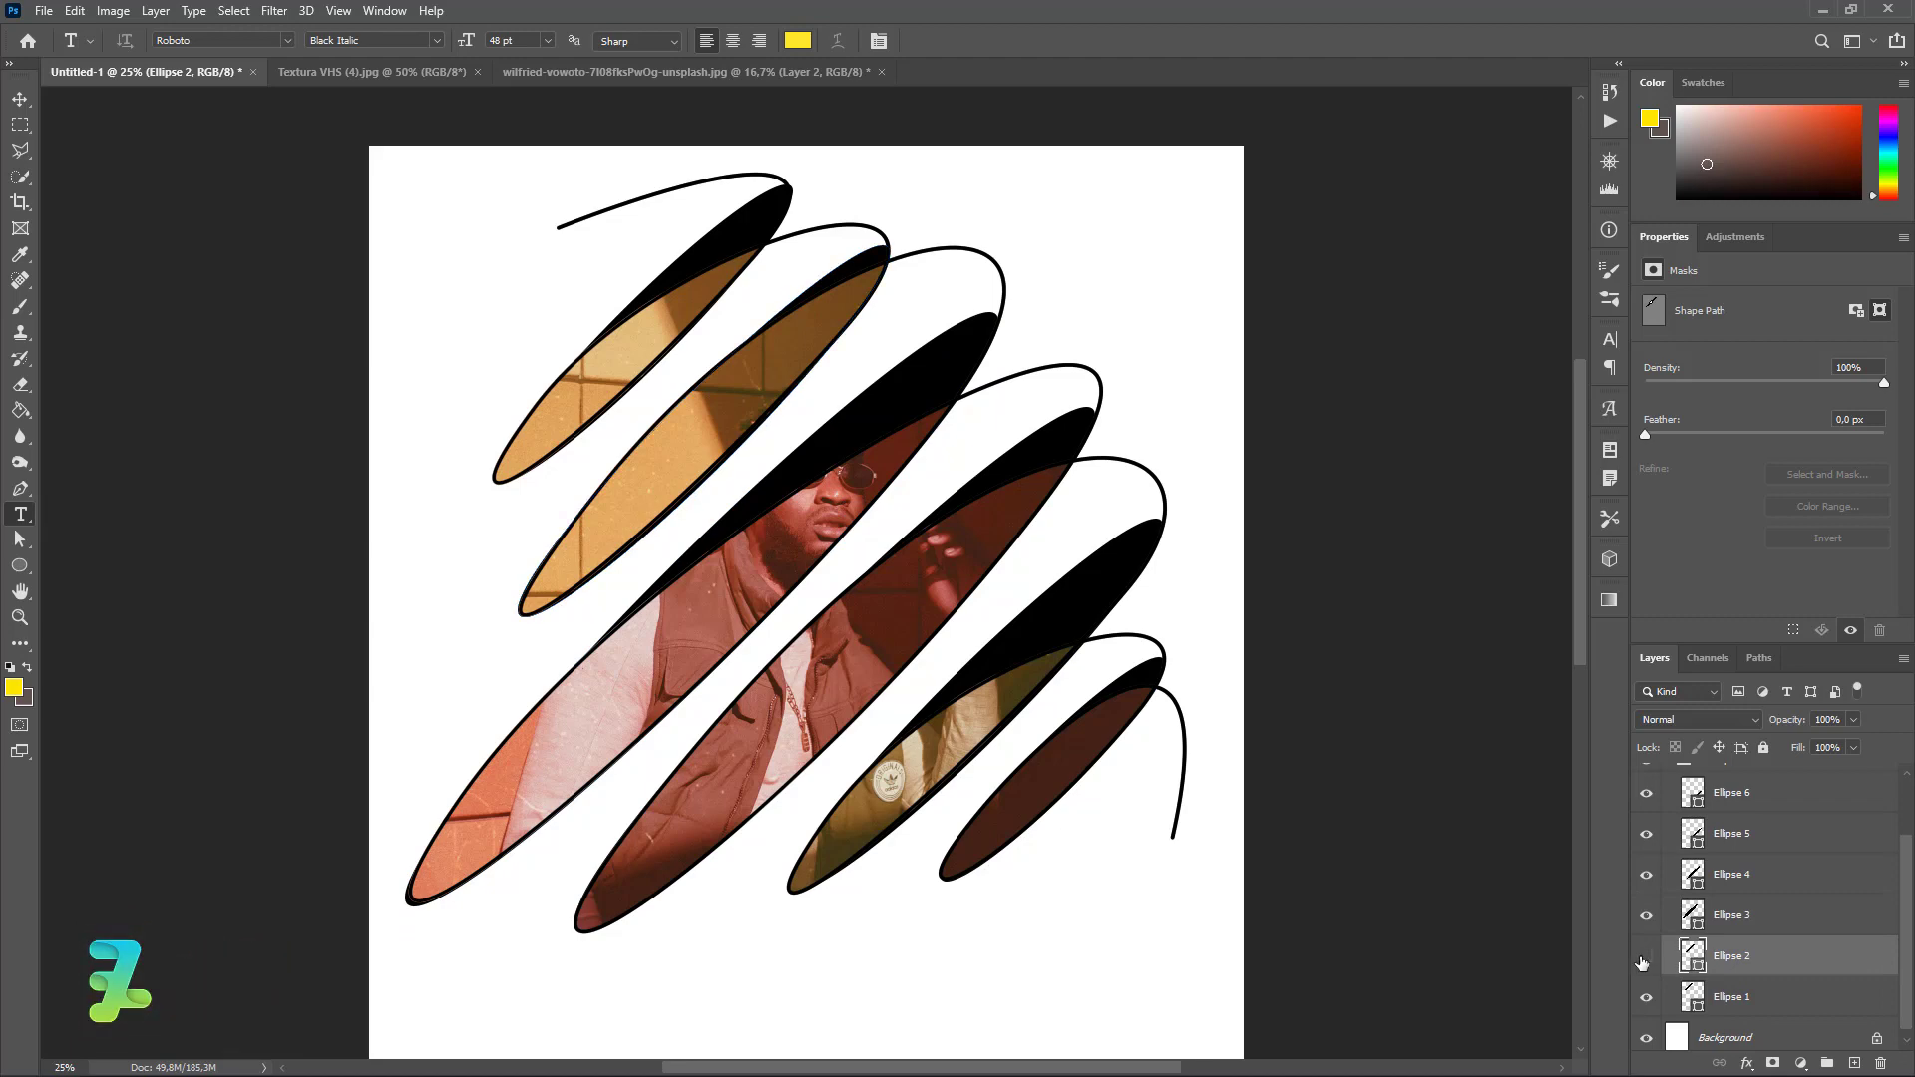
{"action": "left_click", "coordinate": [1646, 957]}
{"action": "left_click", "coordinate": [1646, 958]}
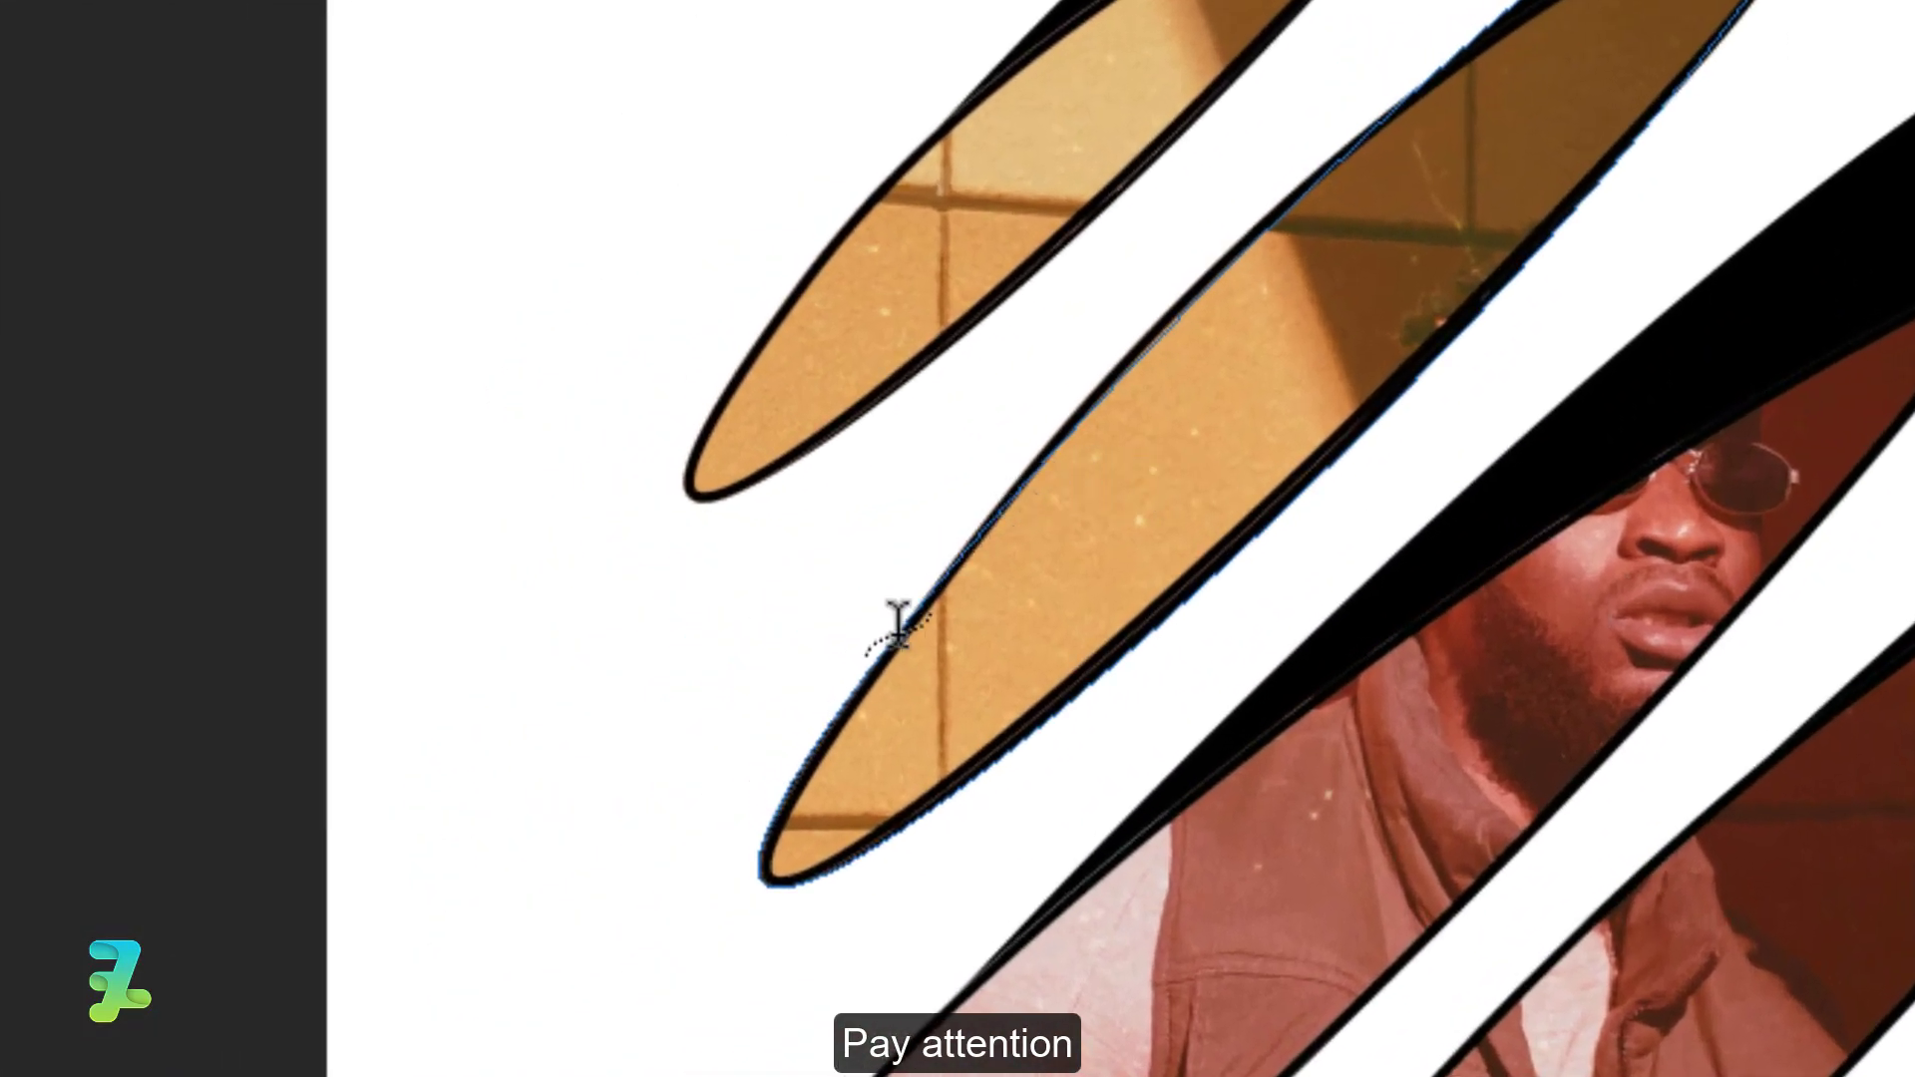
{"action": "left_click", "coordinate": [864, 646]}
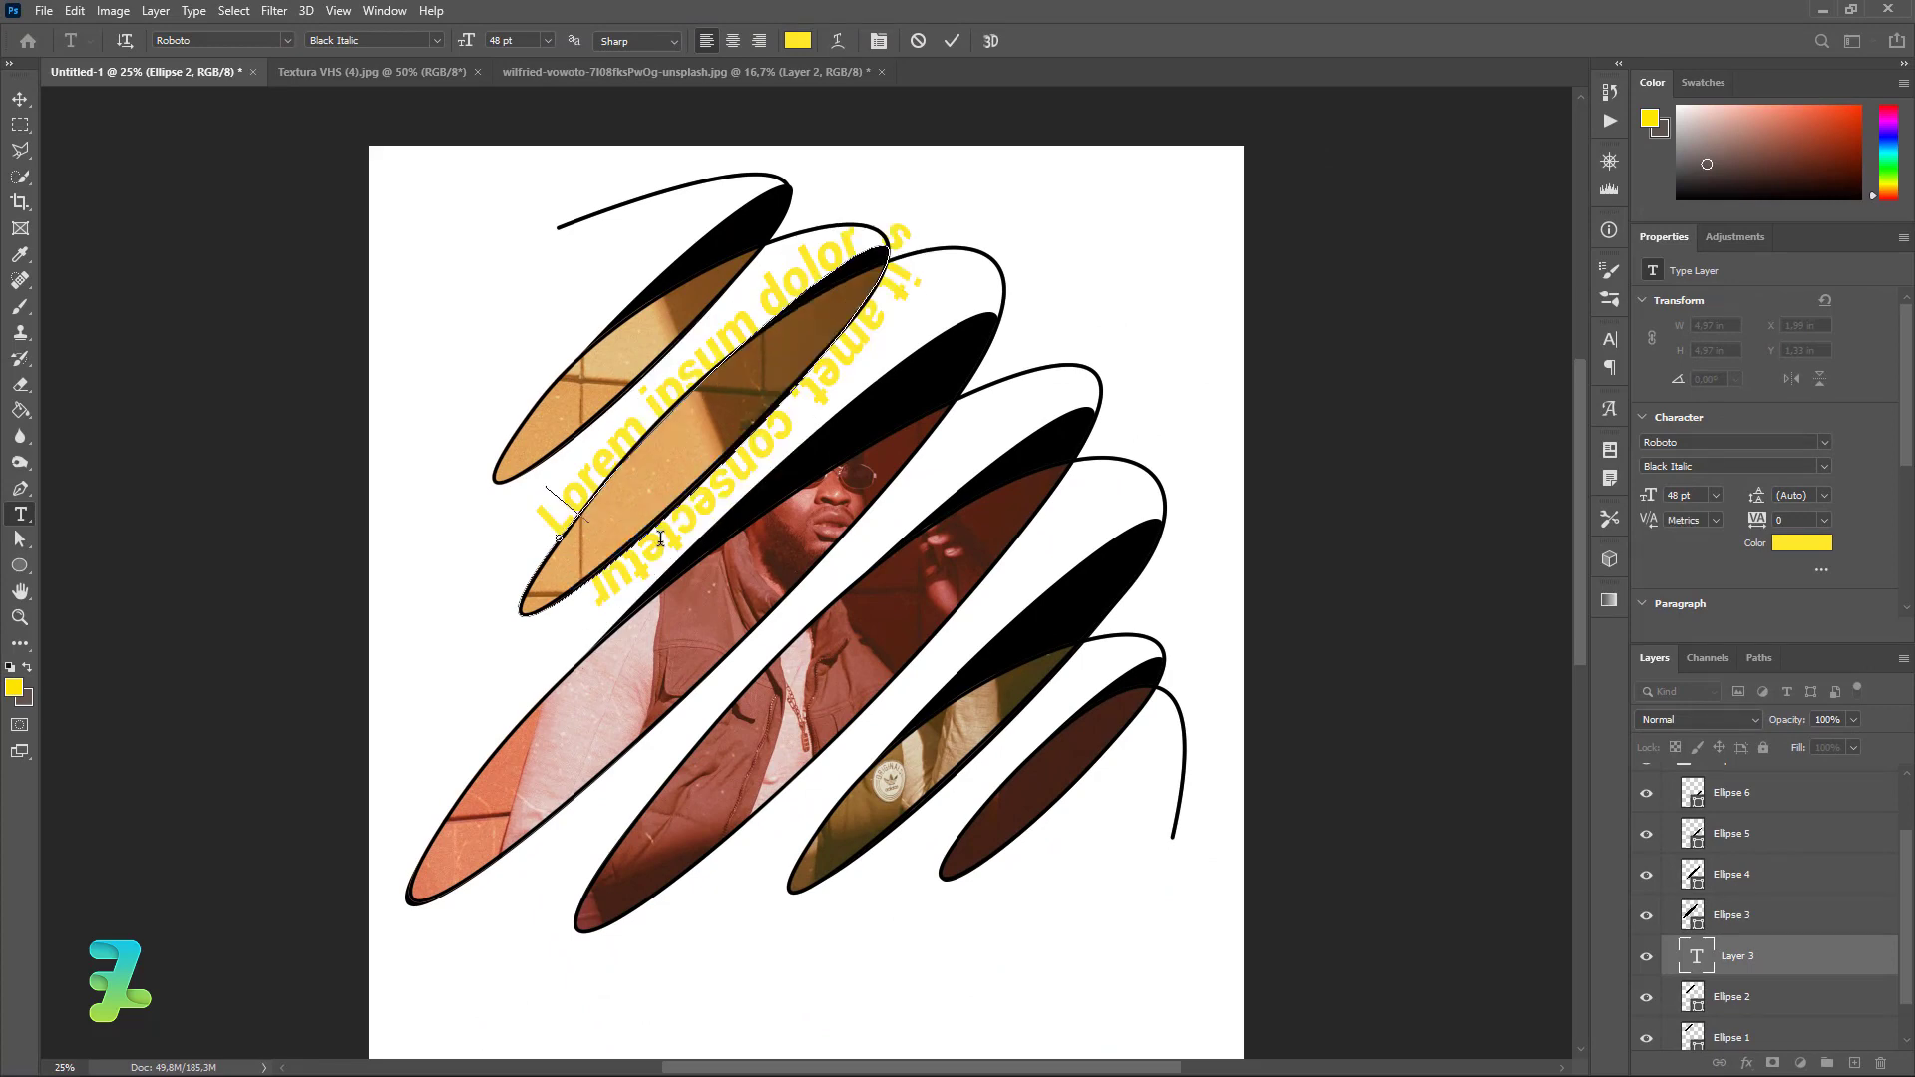
{"action": "type", "text": "Keen"}
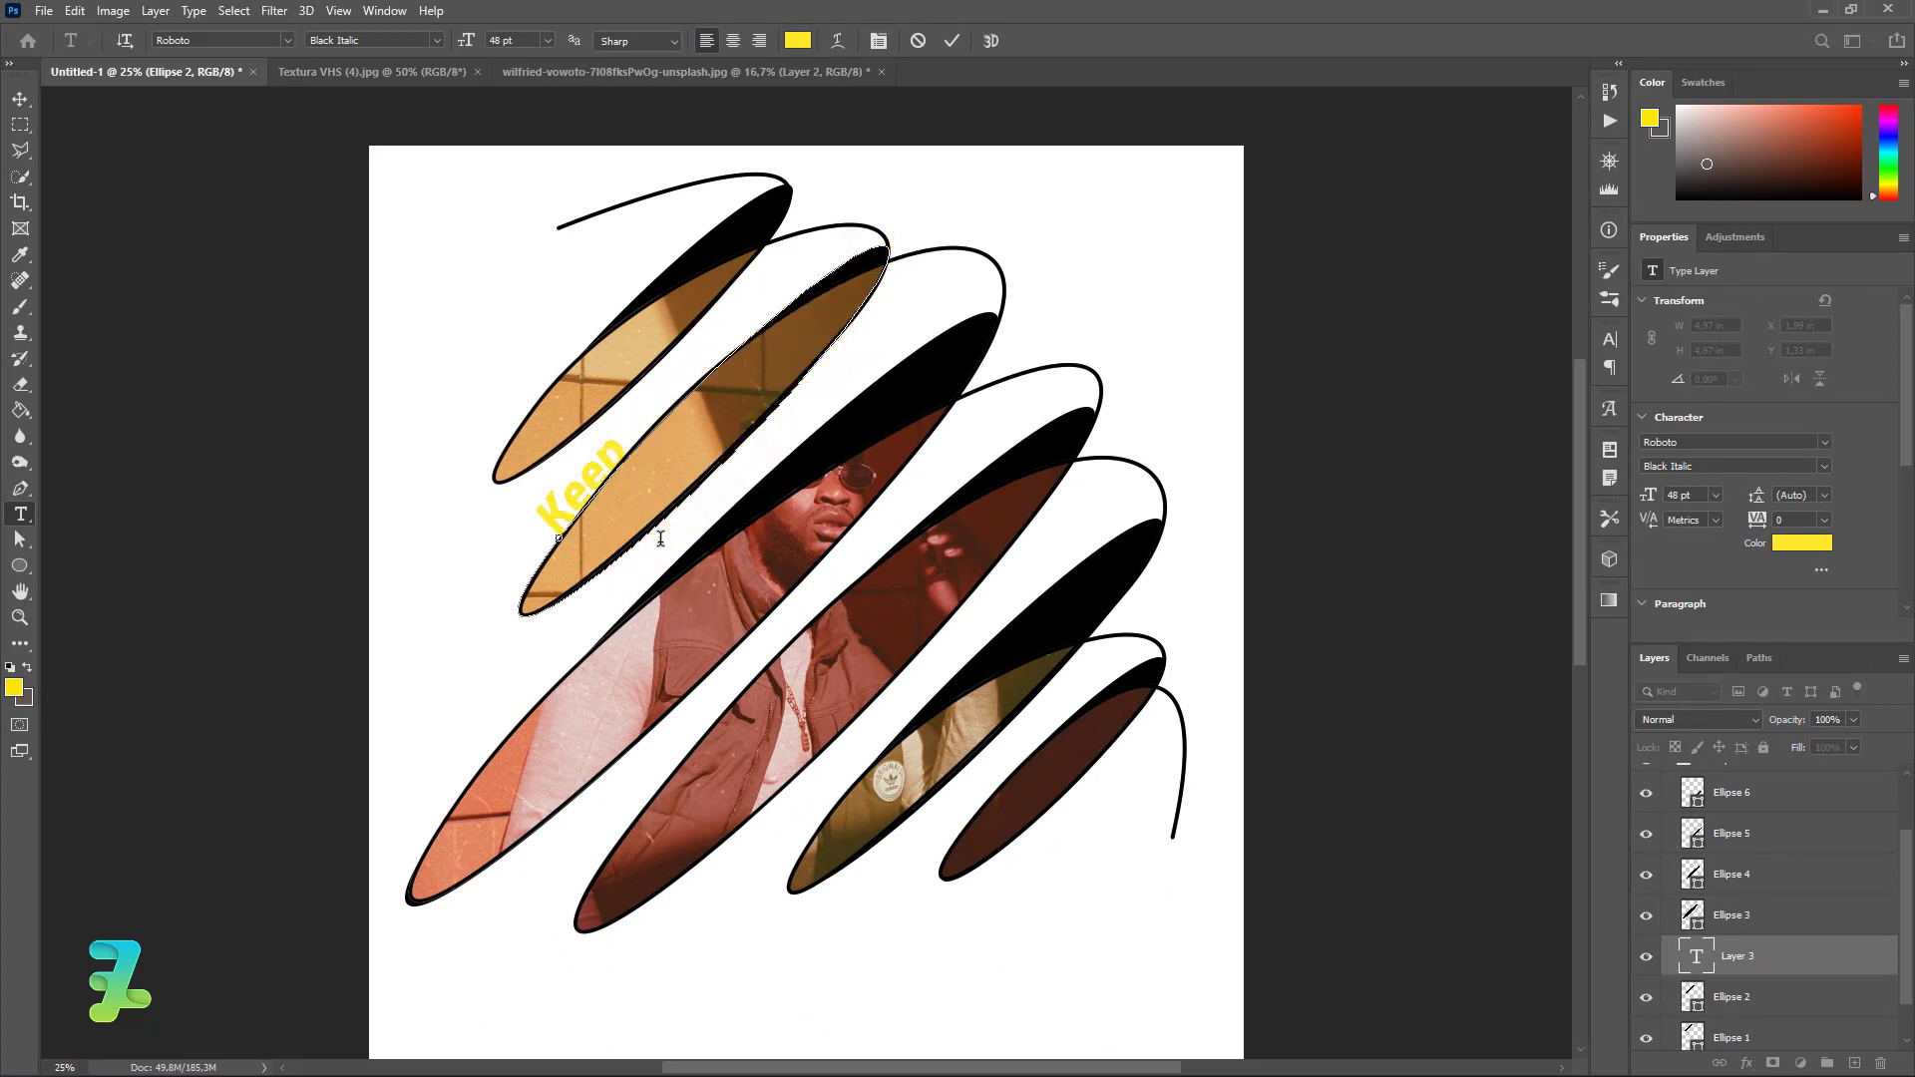
{"action": "type", "text": " Spirit"}
Step: Make the Keep Spirit text black (#000000) at 11 pt
{"action": "key", "text": "ctrl+a"}
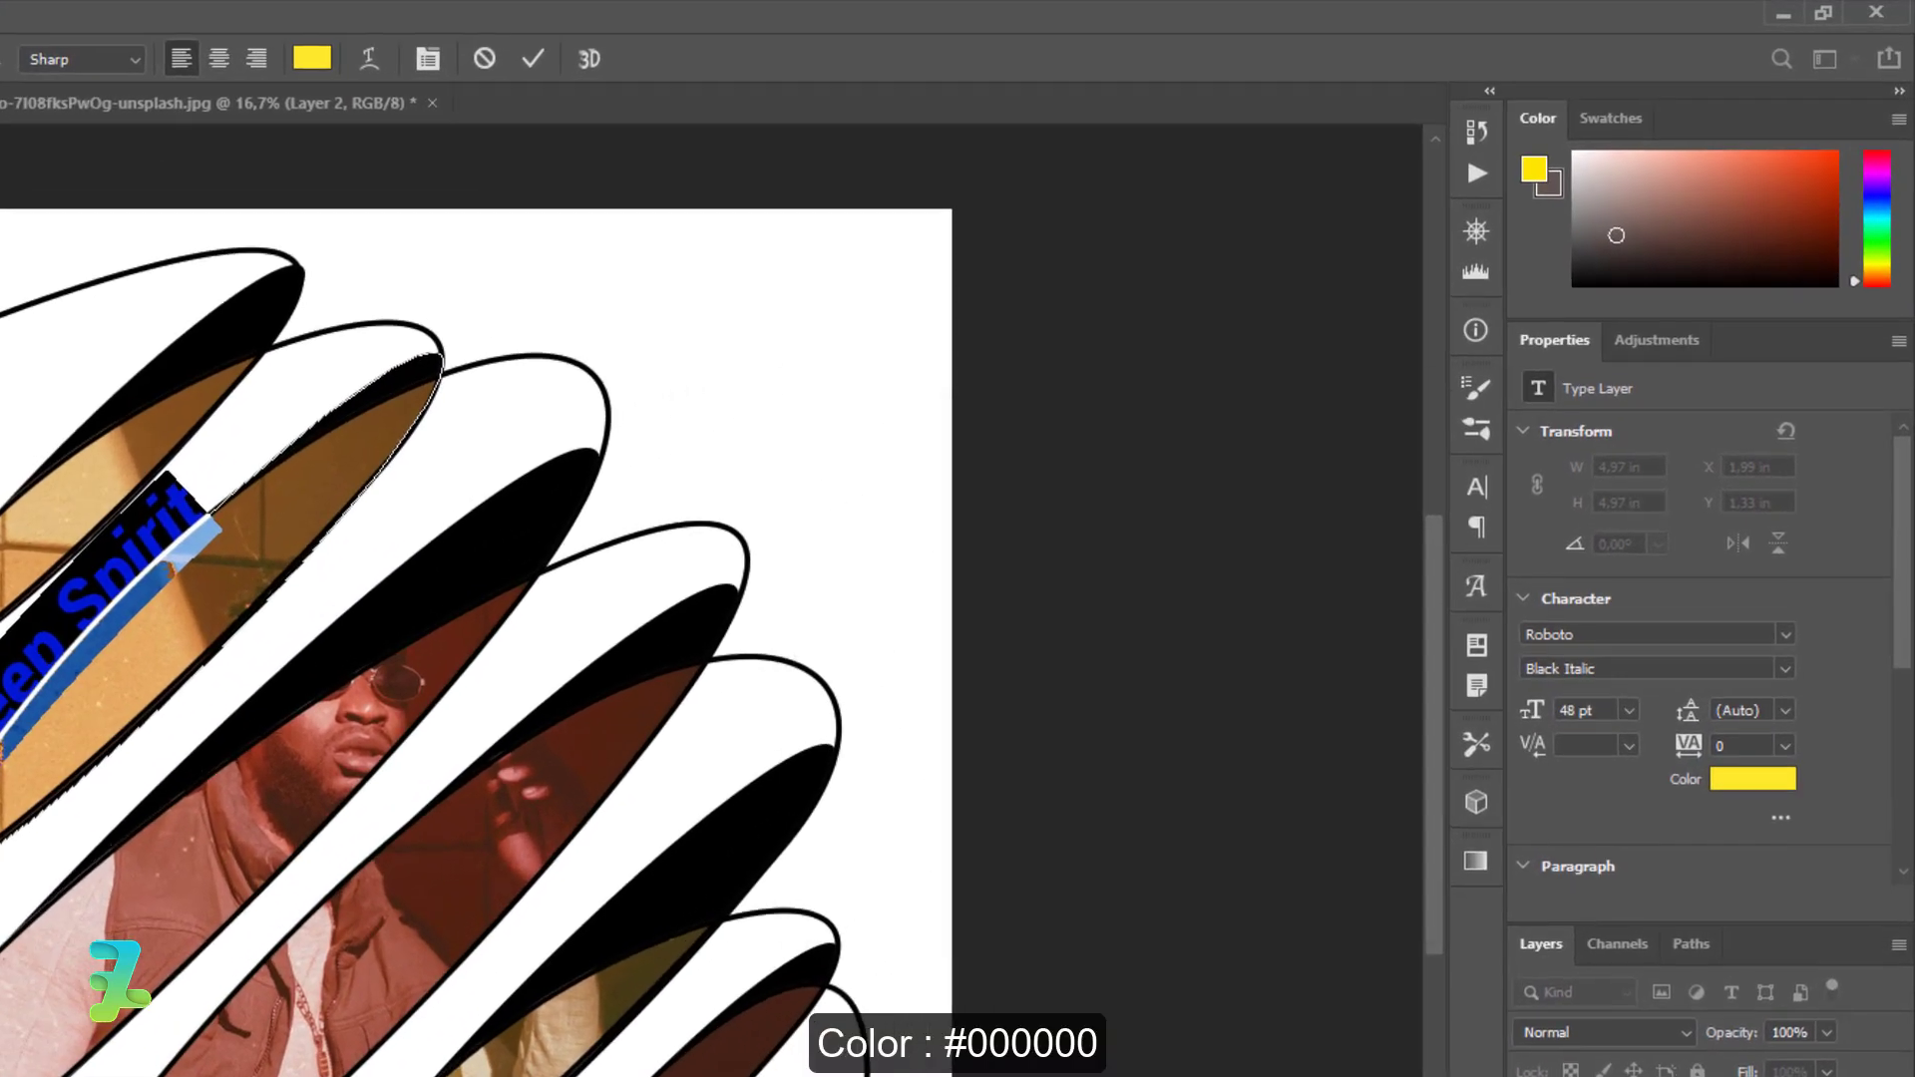
{"action": "left_click", "coordinate": [554, 49]}
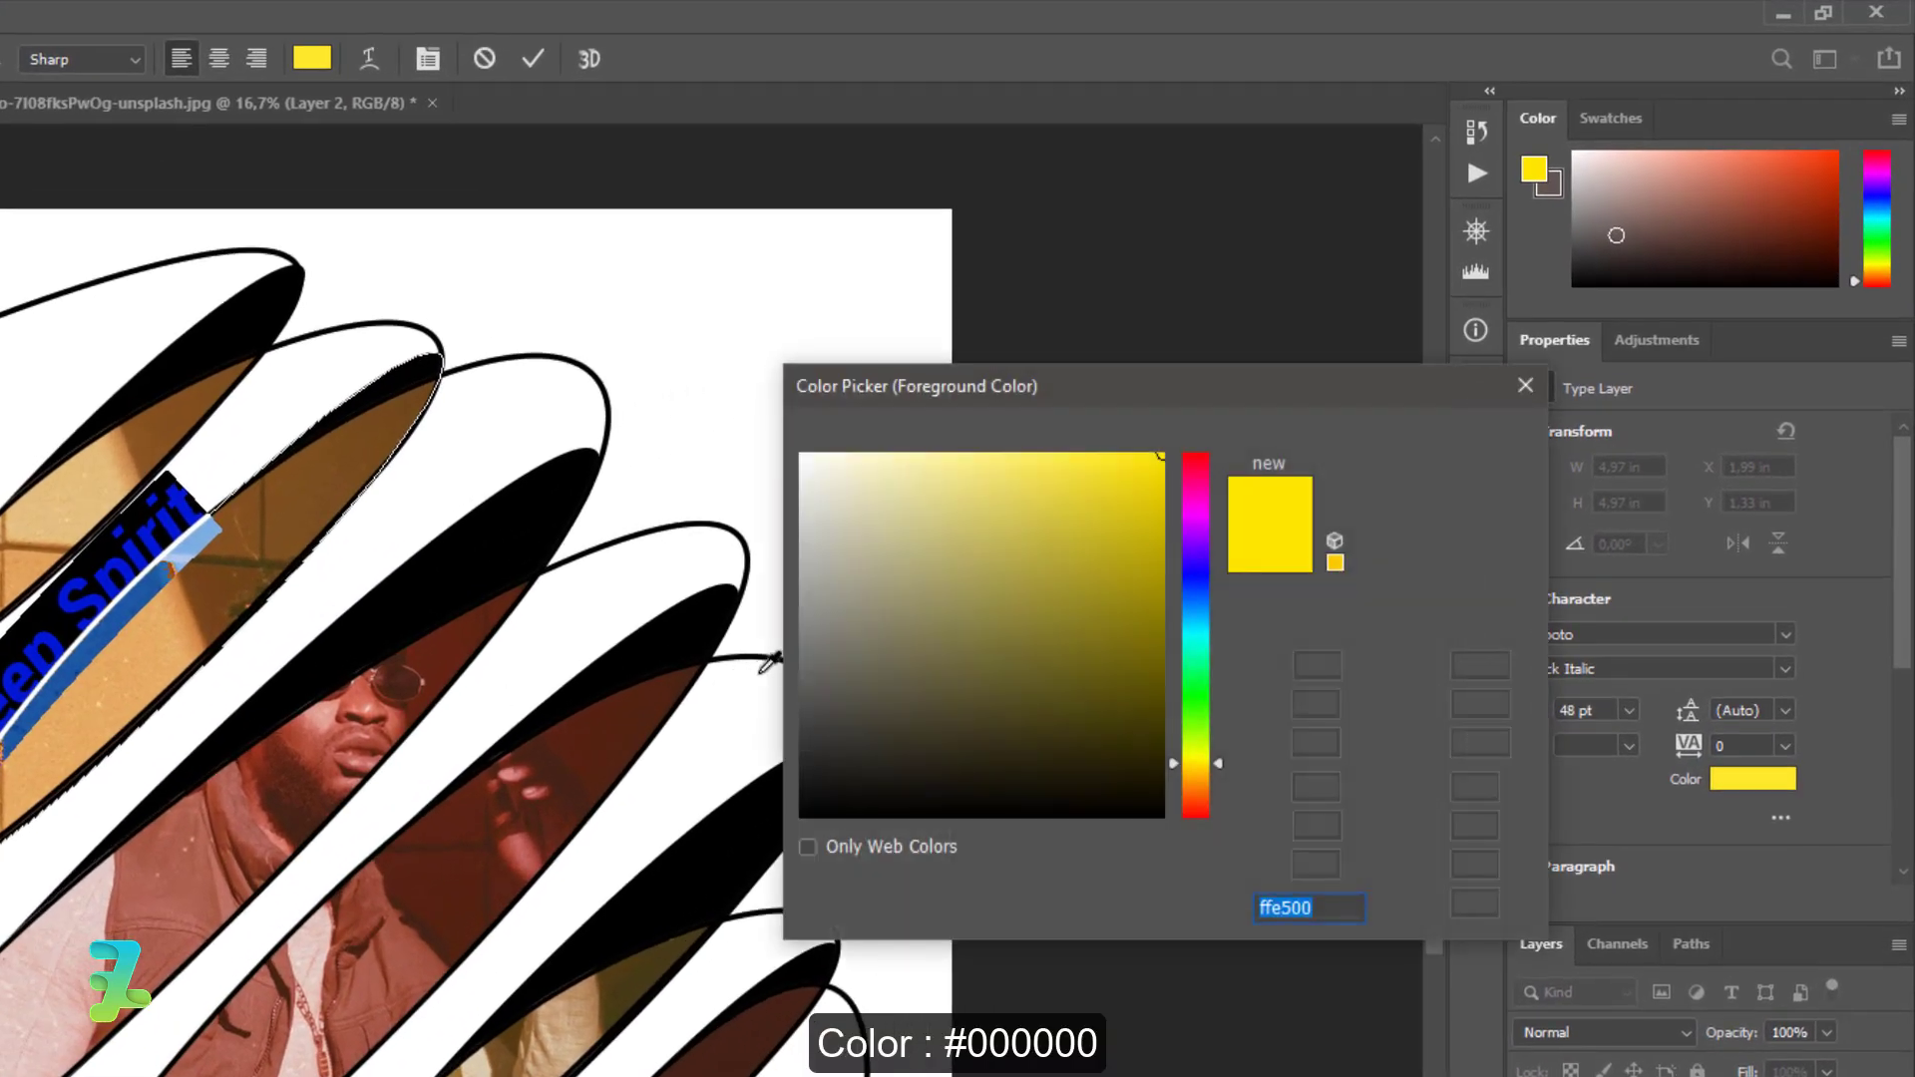
{"action": "type", "text": "000000"}
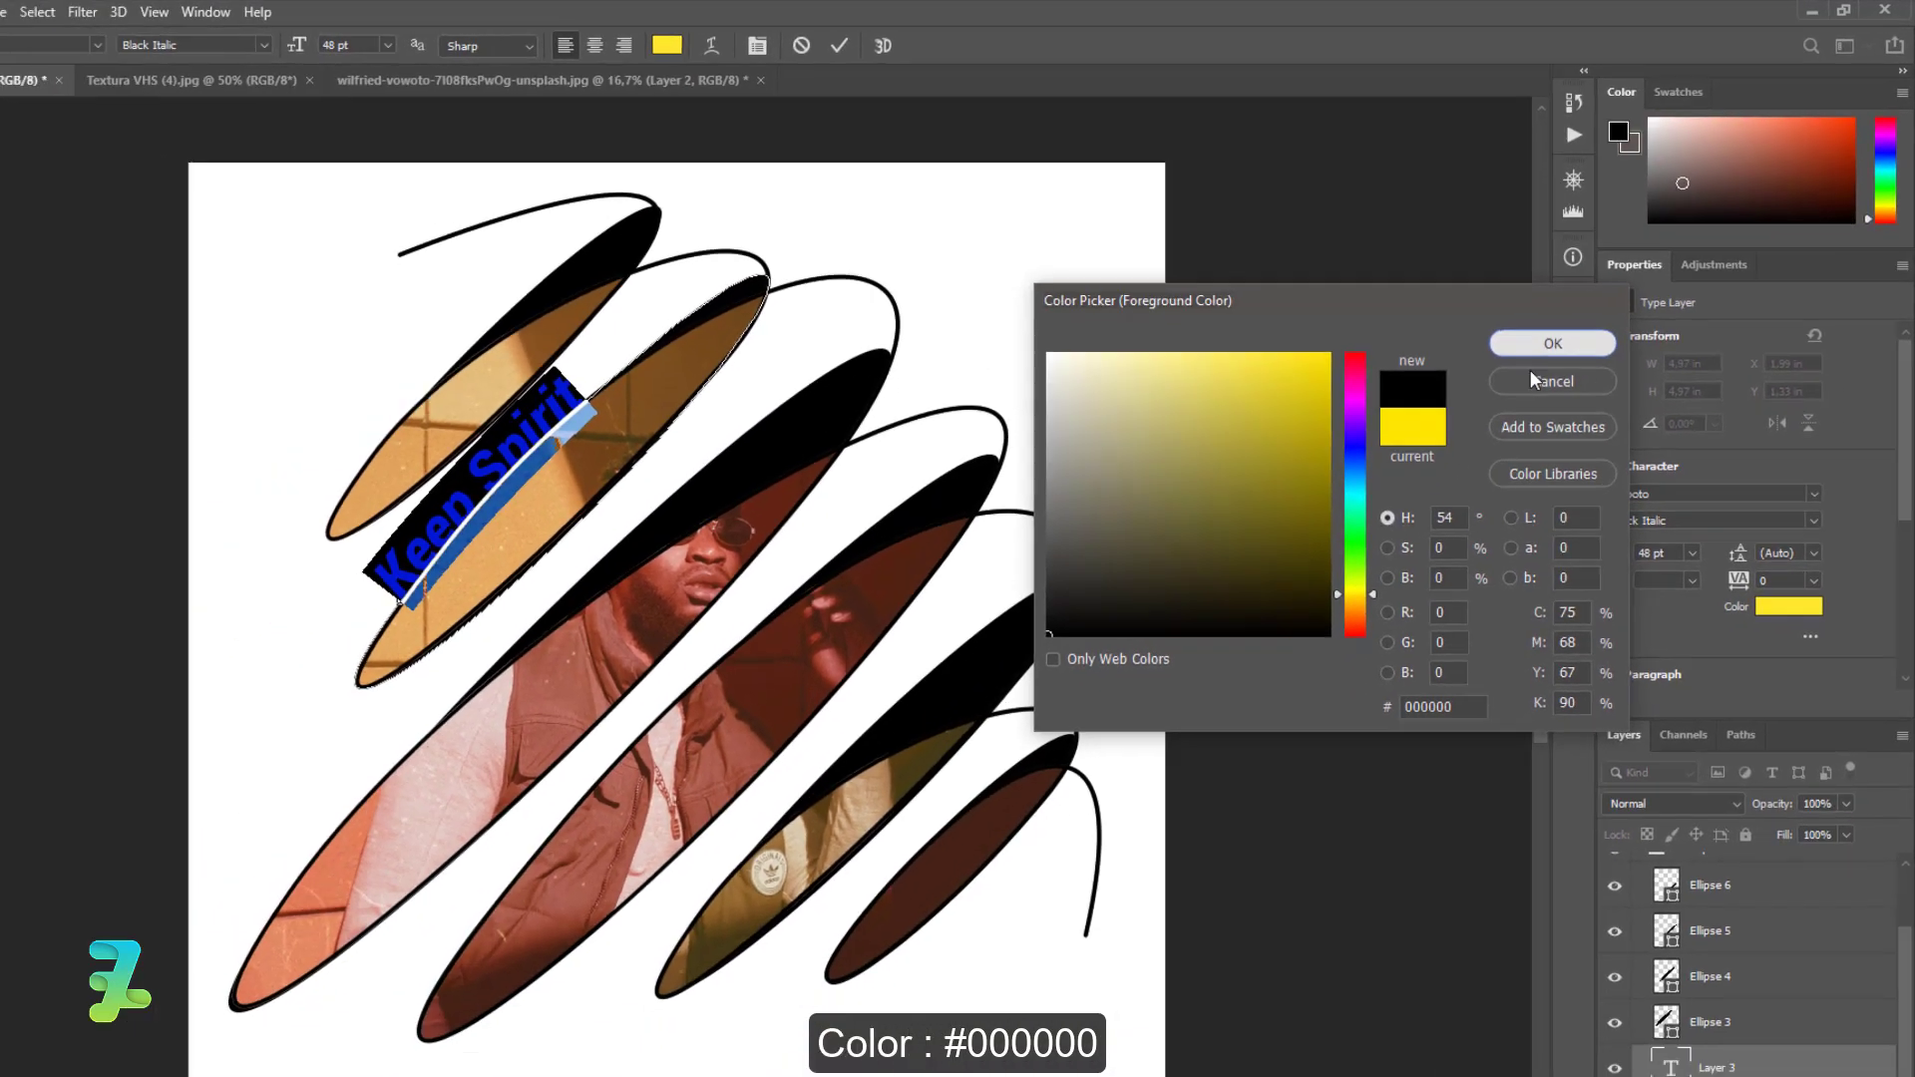
{"action": "left_click", "coordinate": [1516, 443]}
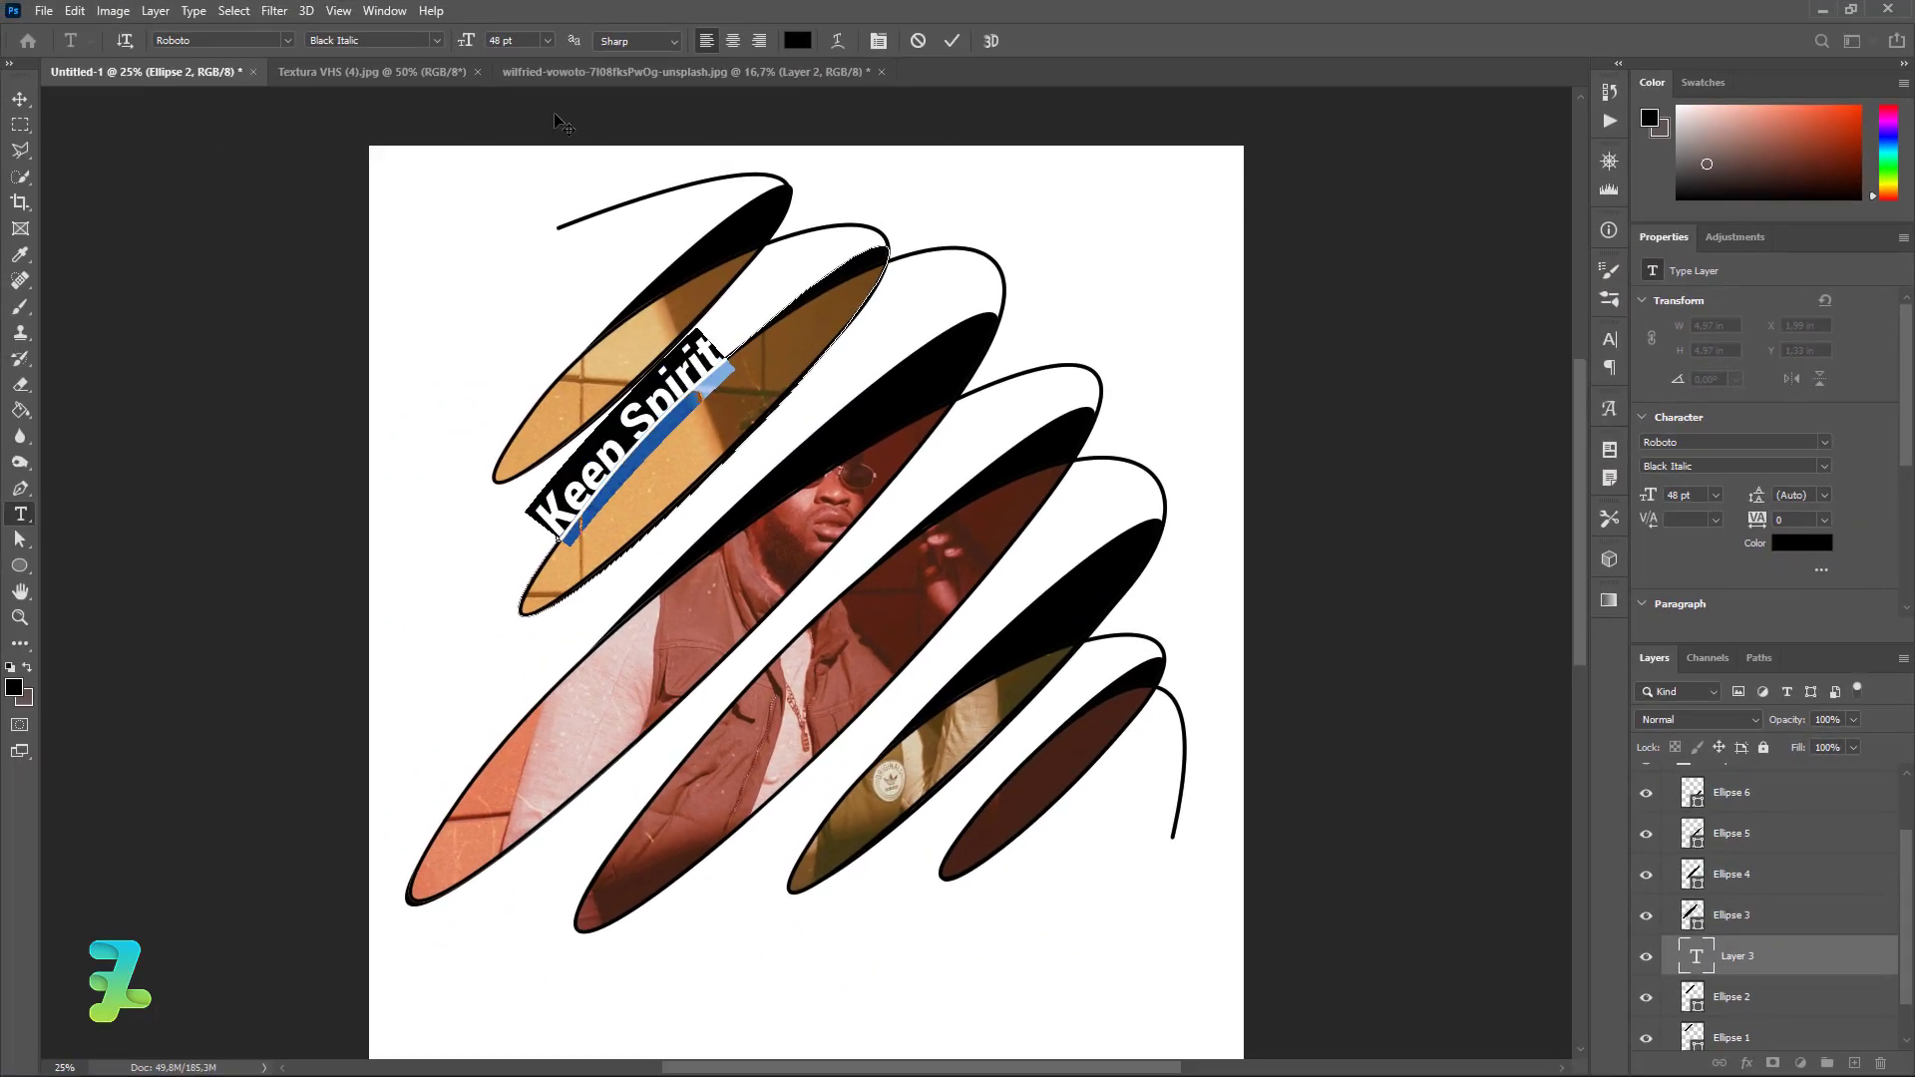
{"action": "left_click", "coordinate": [548, 41]}
{"action": "left_click", "coordinate": [529, 235]}
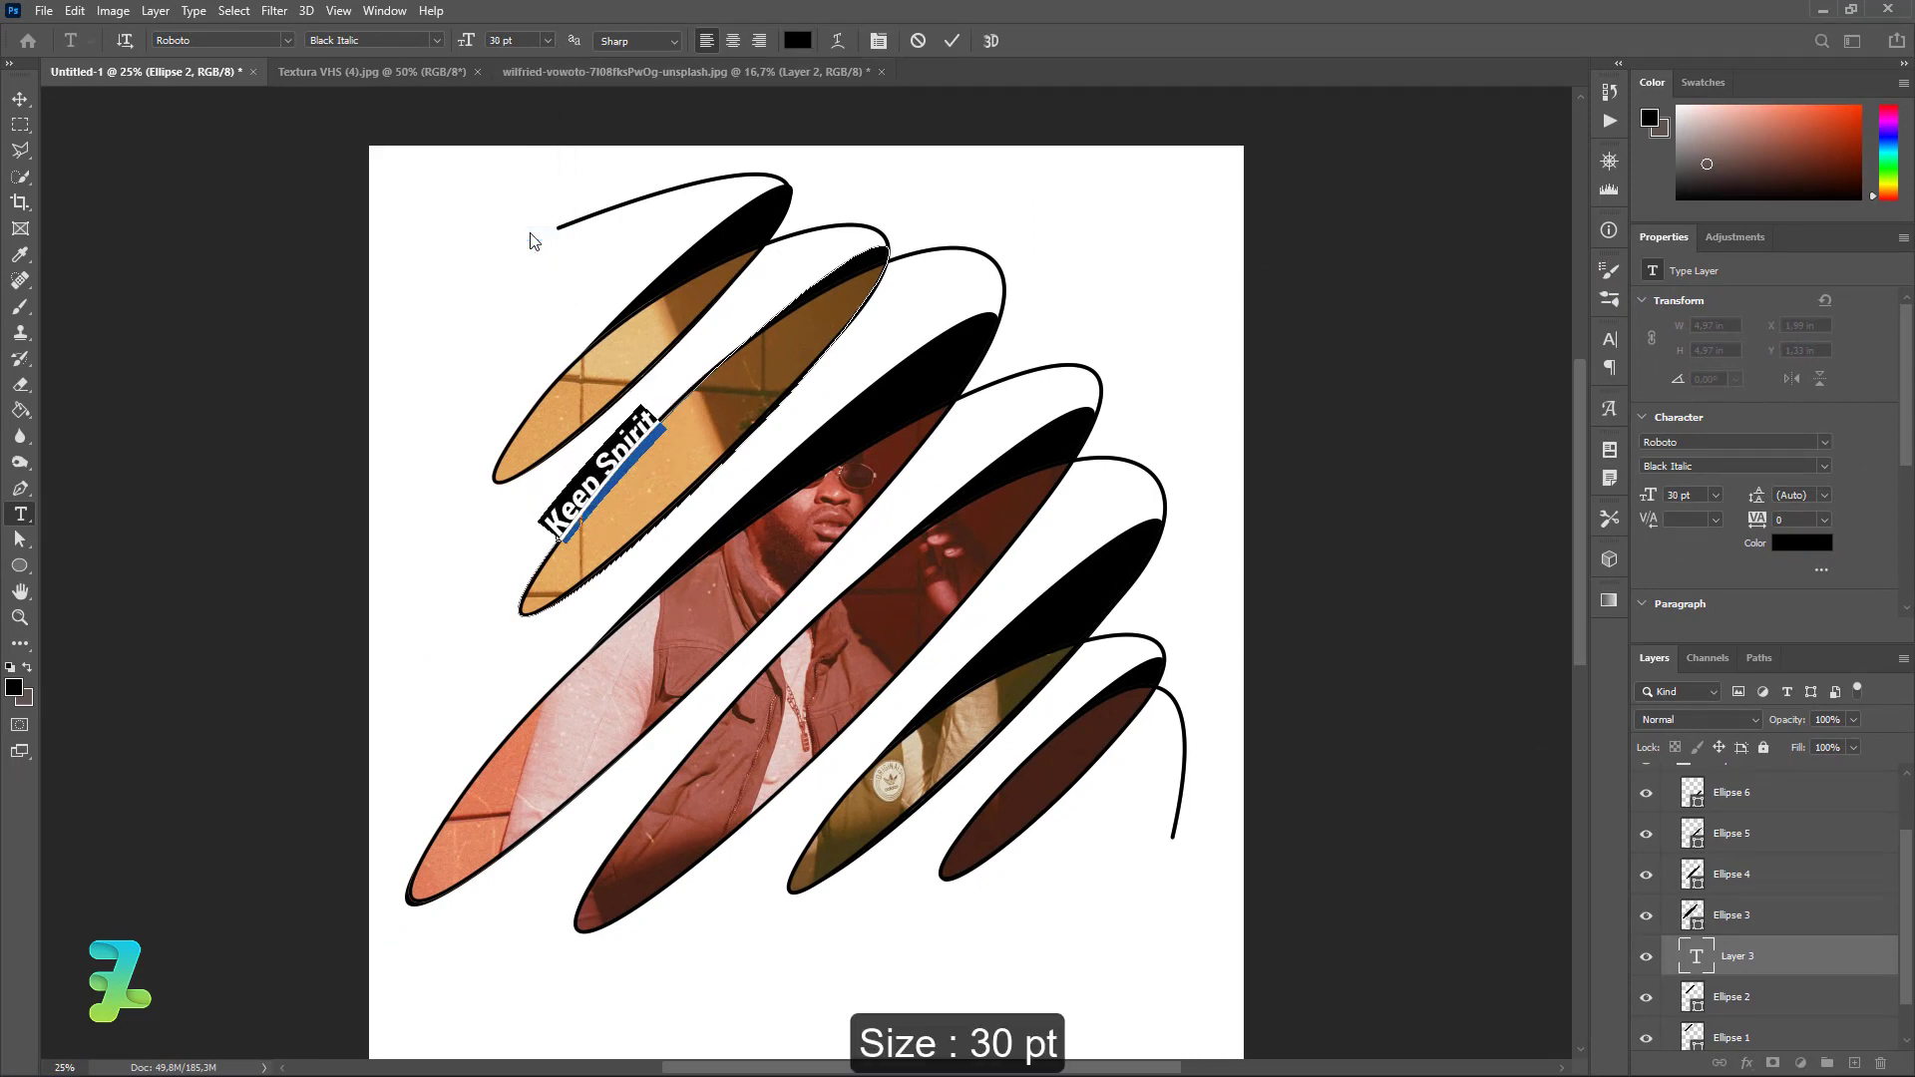
{"action": "left_click", "coordinate": [548, 41]}
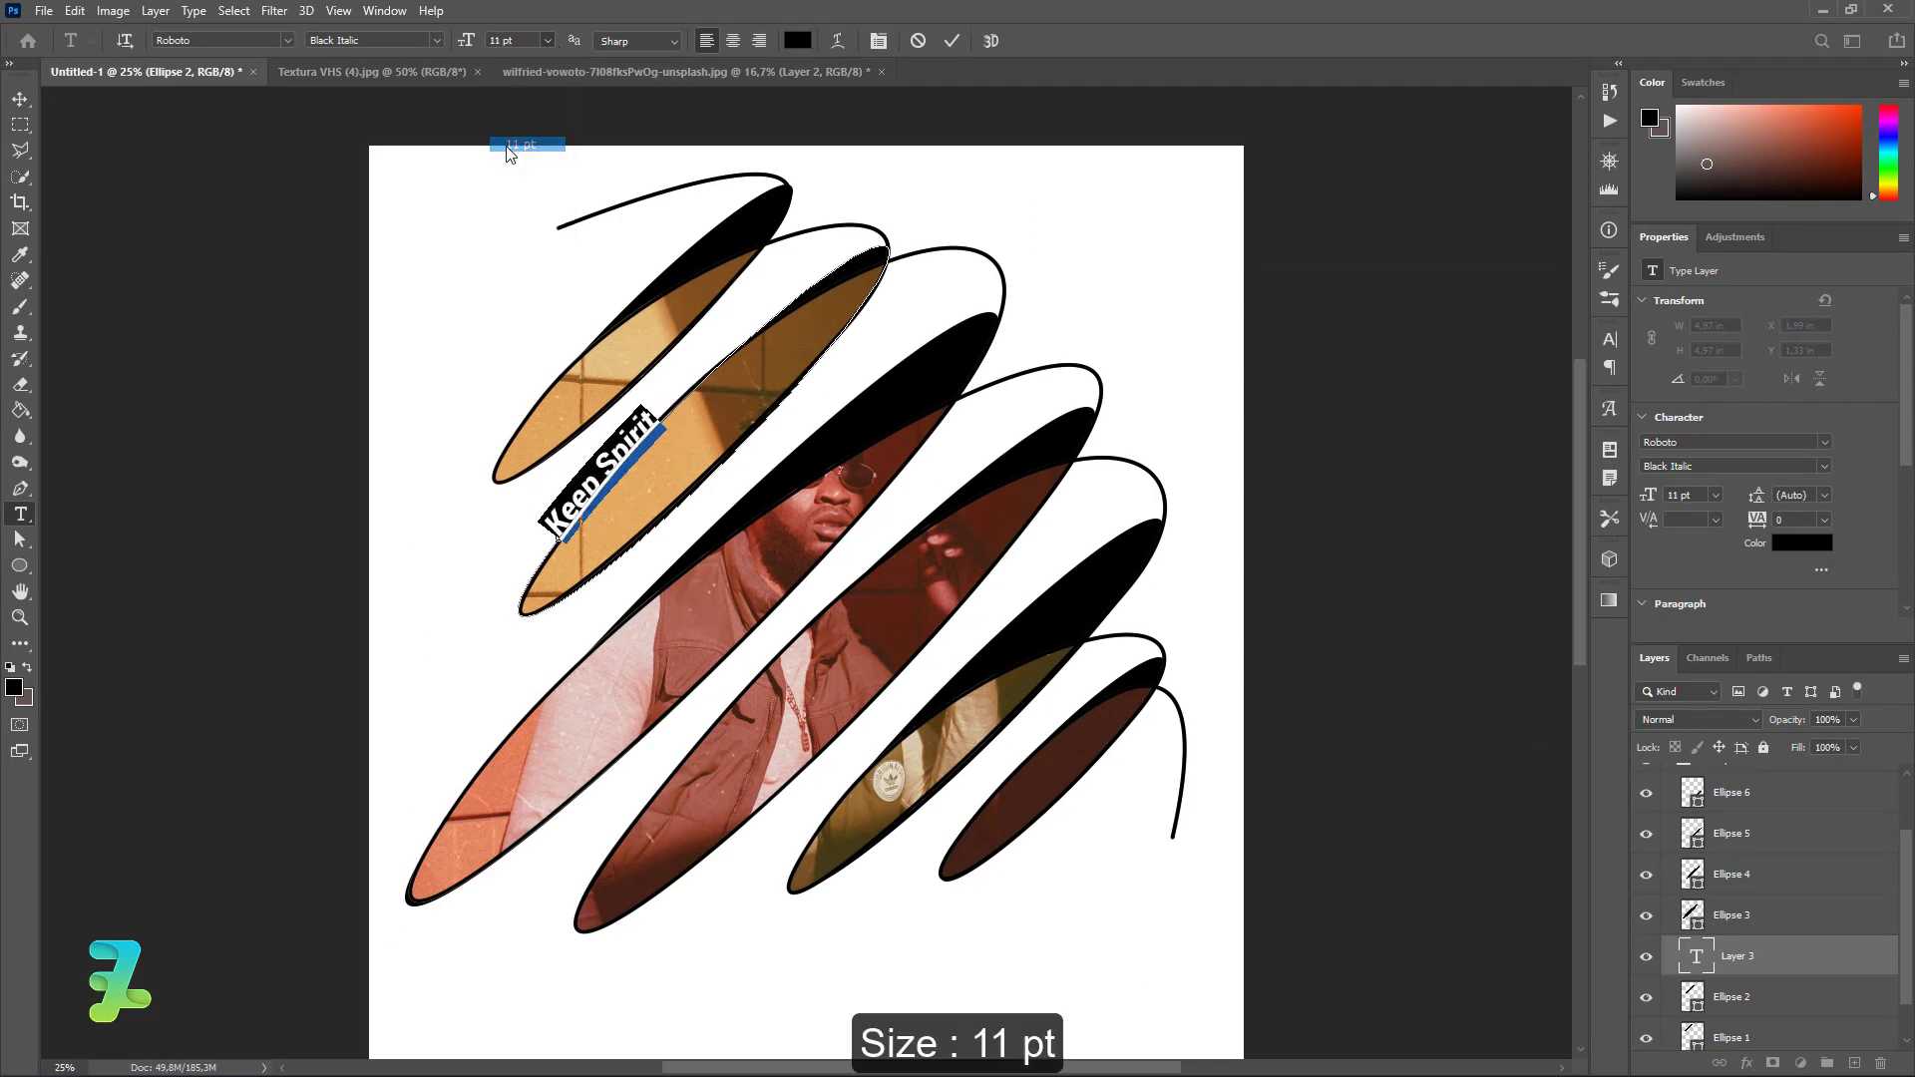
{"action": "left_click", "coordinate": [509, 143]}
Step: Commit the text, nudge it slightly up-left, and stack its layer above Group 1
{"action": "left_click", "coordinate": [20, 99]}
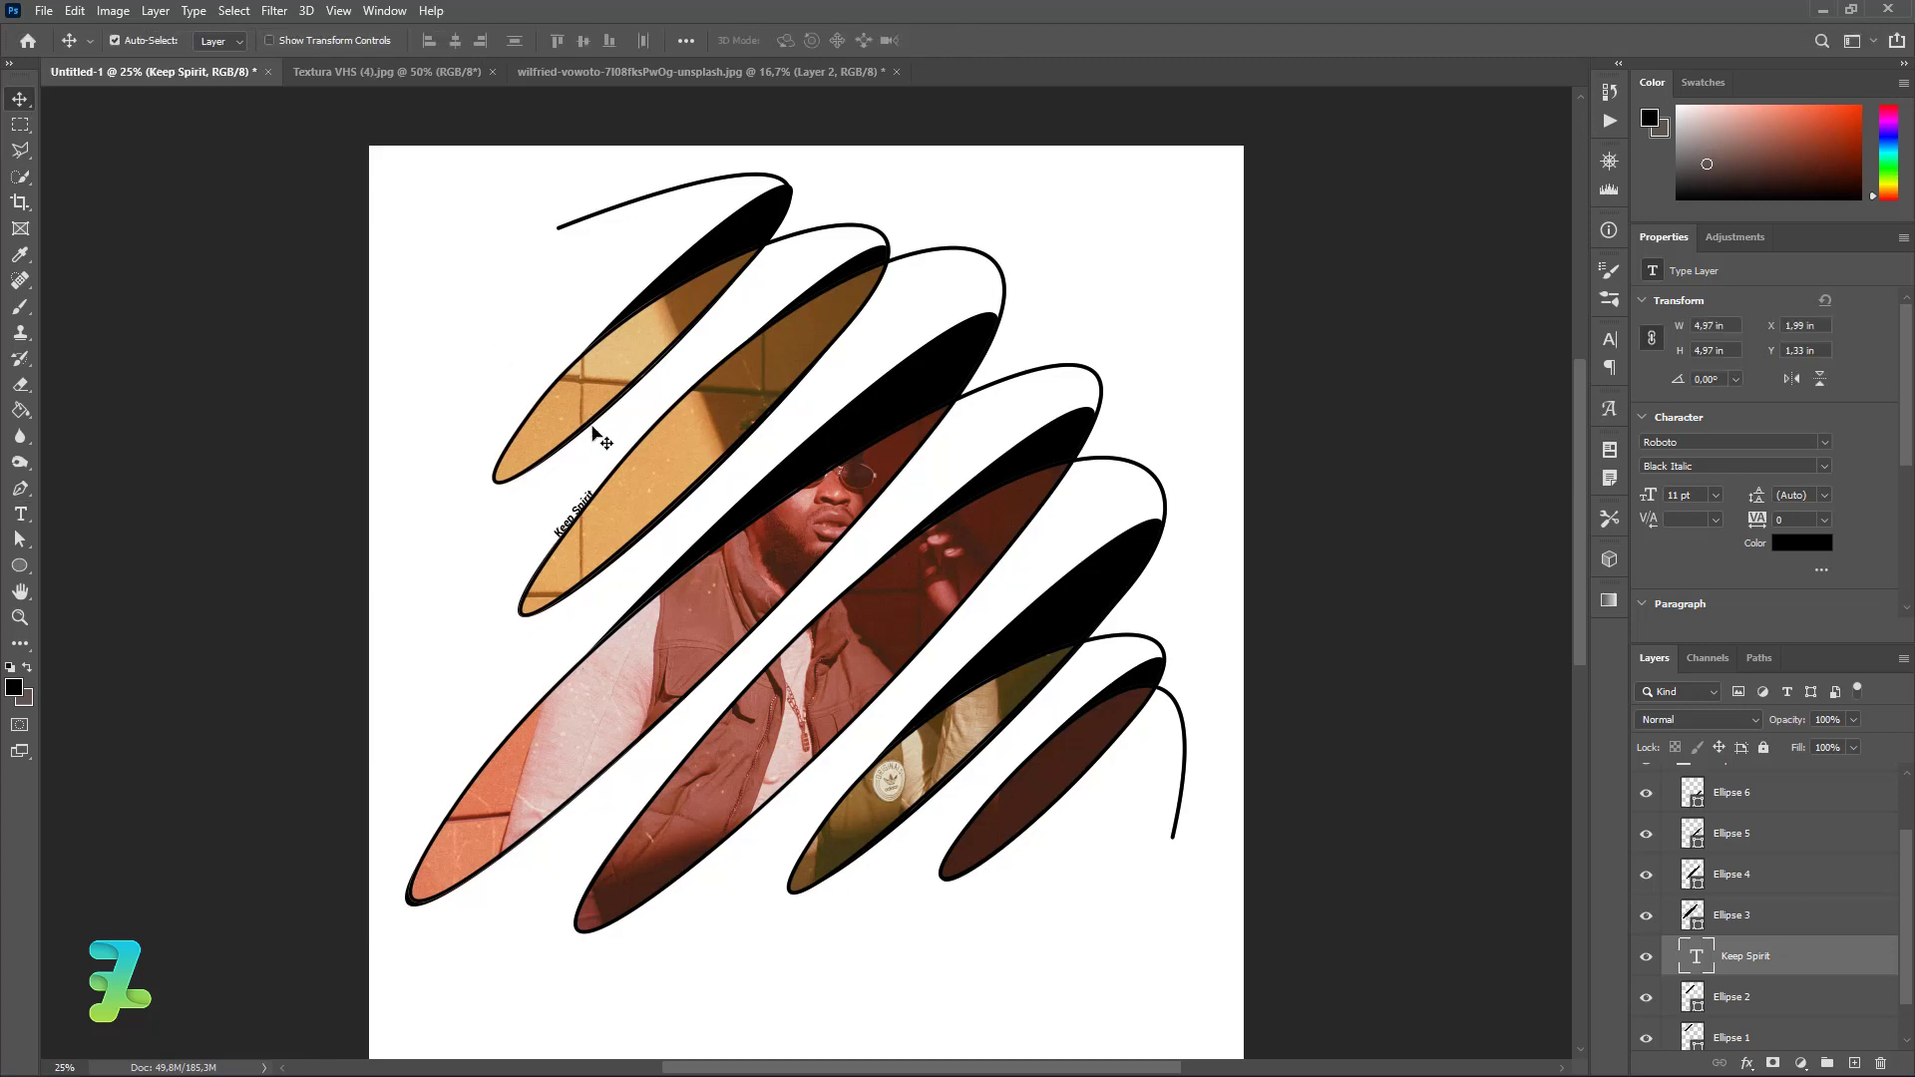
{"action": "mouse_move", "coordinate": [591, 522]}
{"action": "left_mouse_down"}
{"action": "mouse_move", "coordinate": [569, 509]}
{"action": "mouse_move", "coordinate": [559, 527]}
{"action": "left_mouse_up"}
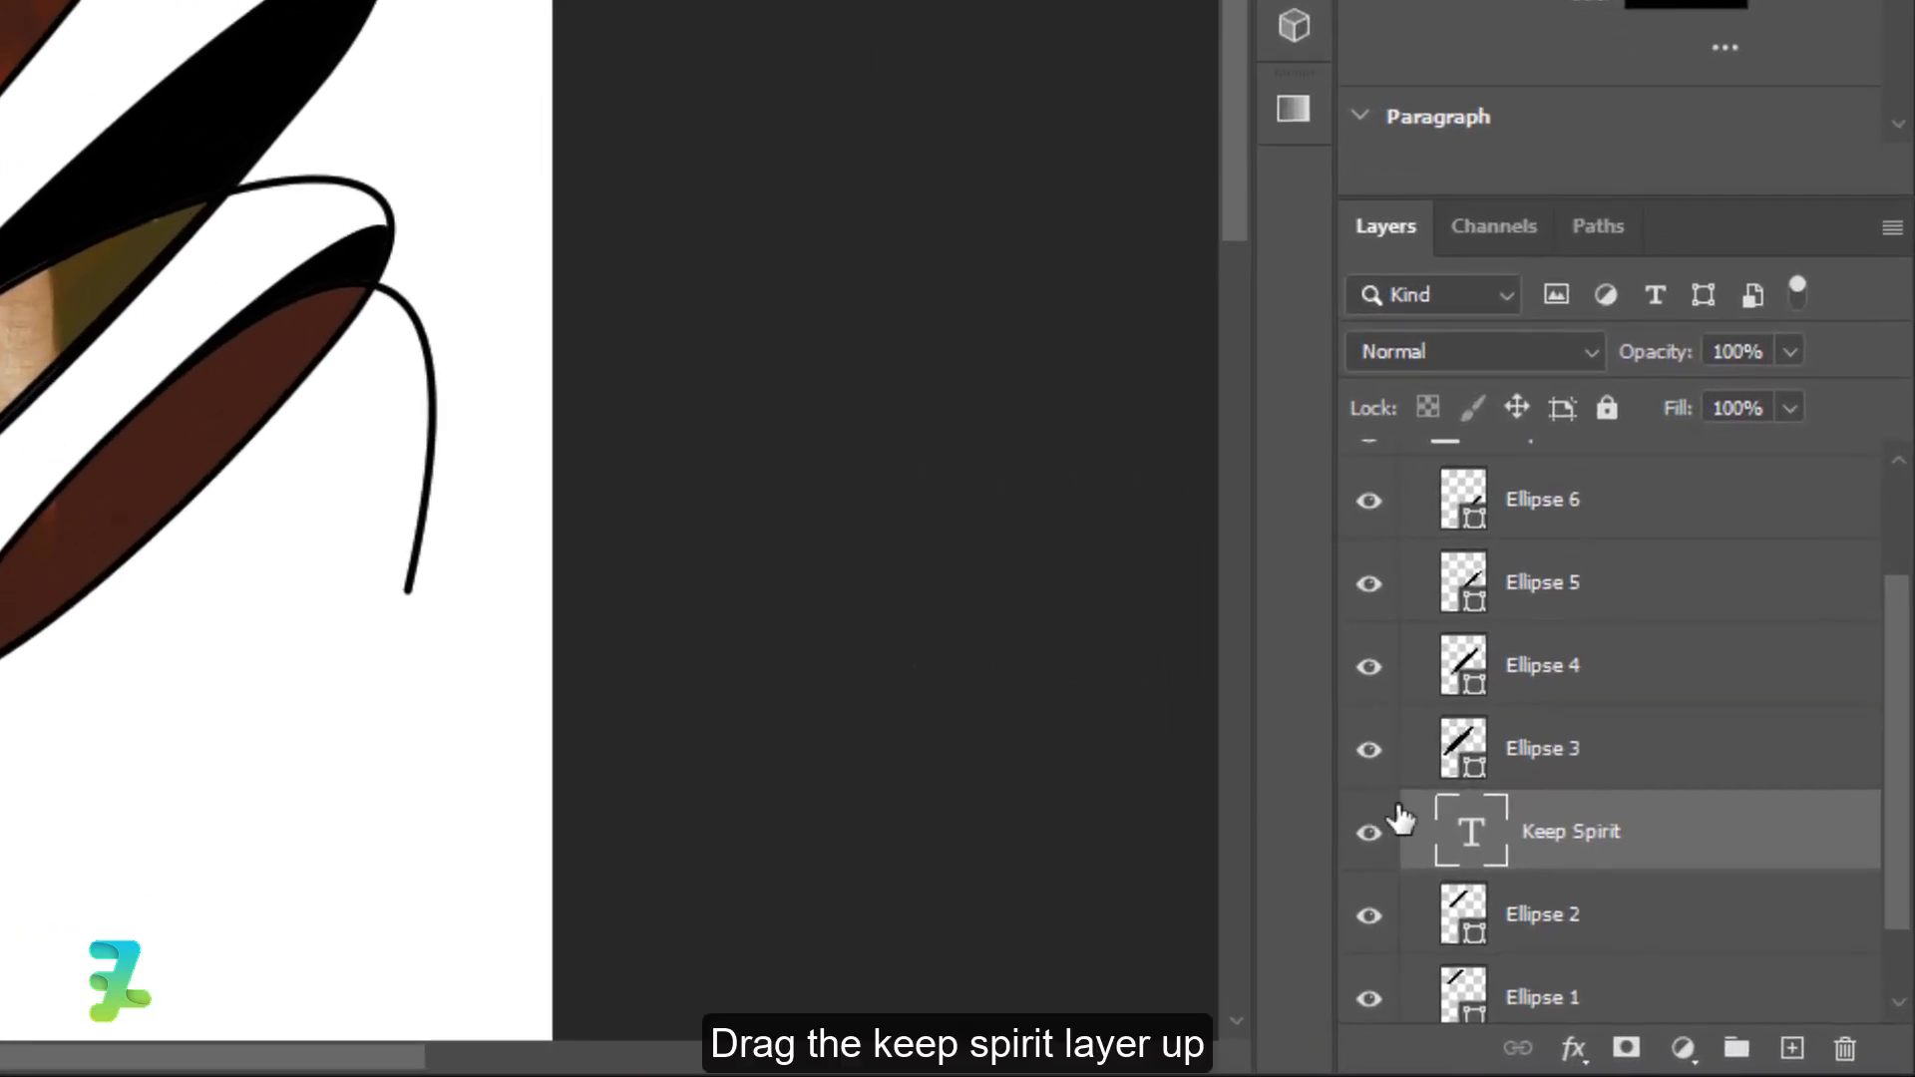
{"action": "mouse_move", "coordinate": [1400, 818]}
{"action": "left_mouse_down"}
{"action": "mouse_move", "coordinate": [1546, 494]}
{"action": "mouse_move", "coordinate": [1559, 504]}
{"action": "left_mouse_up"}
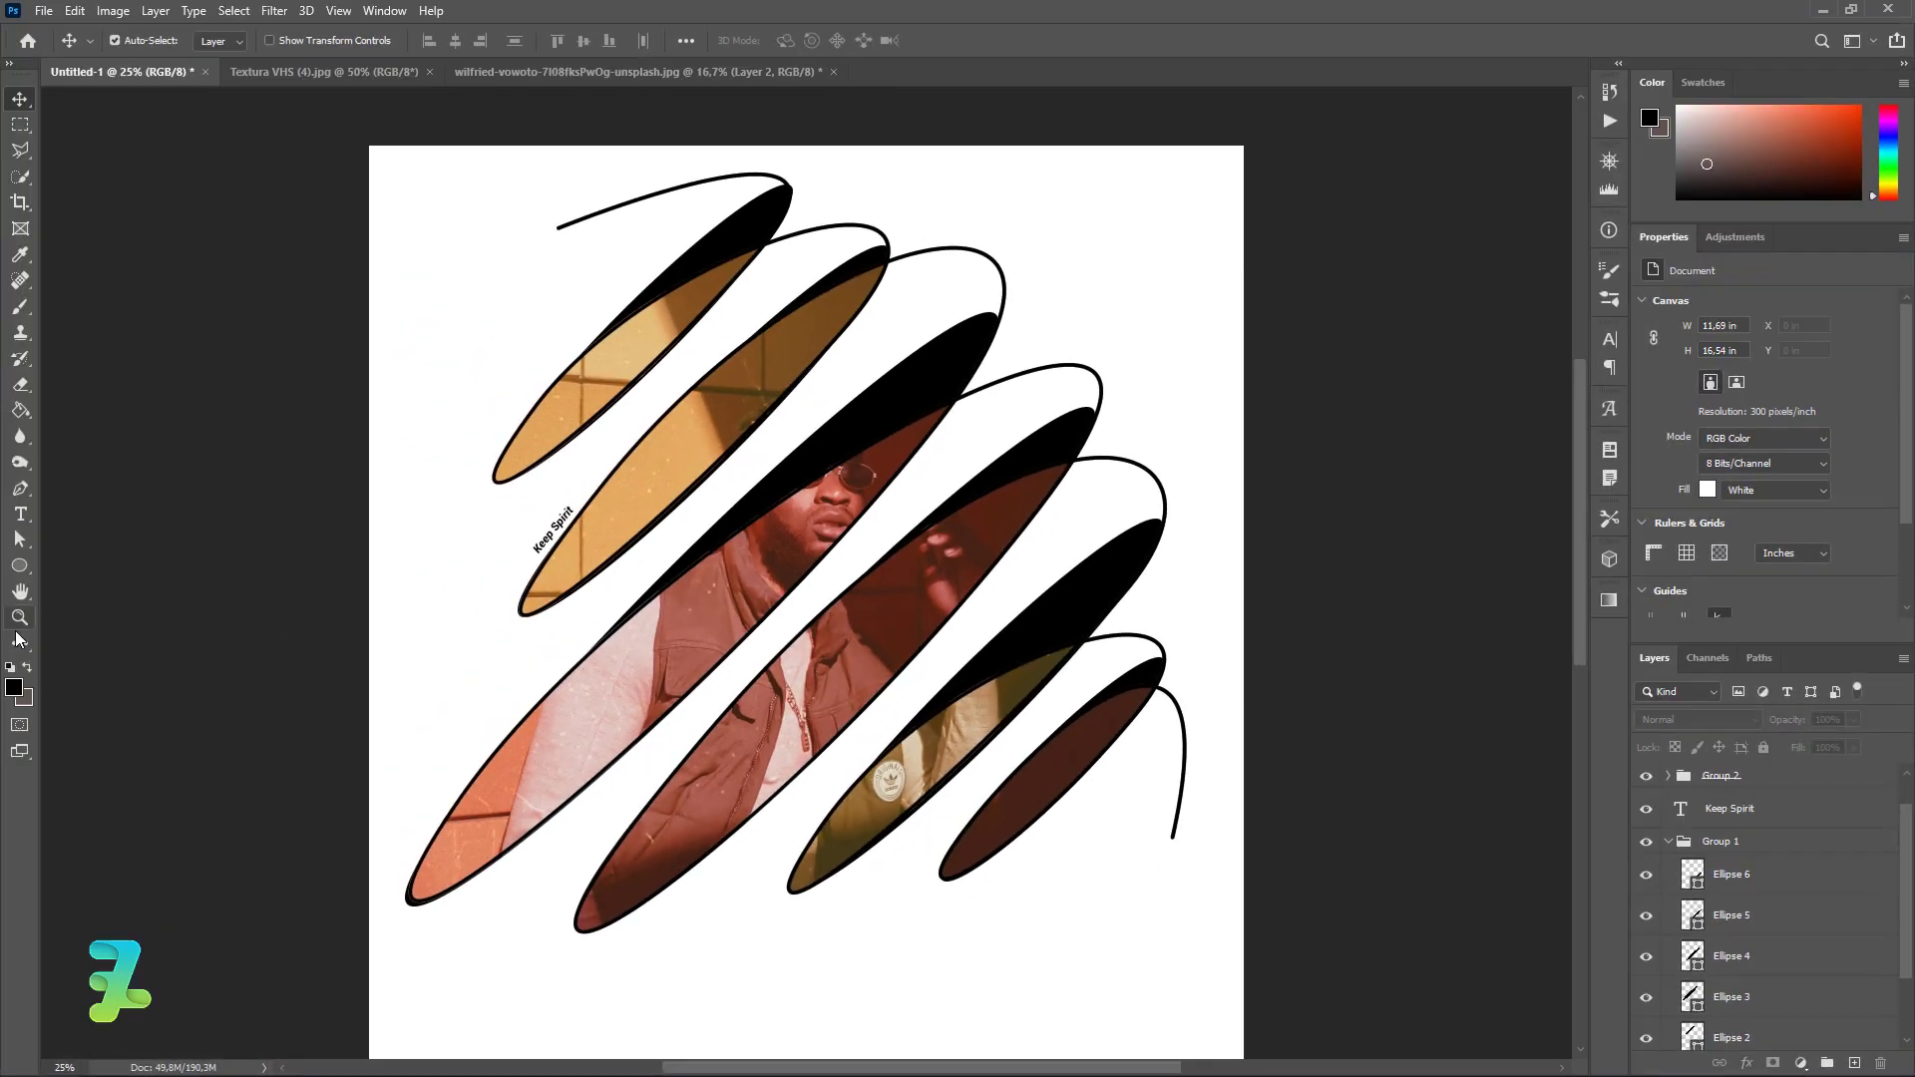
{"action": "left_click", "coordinate": [20, 514]}
{"action": "scroll", "coordinate": [801, 743], "scroll_direction": "down", "scroll_amount": 1}
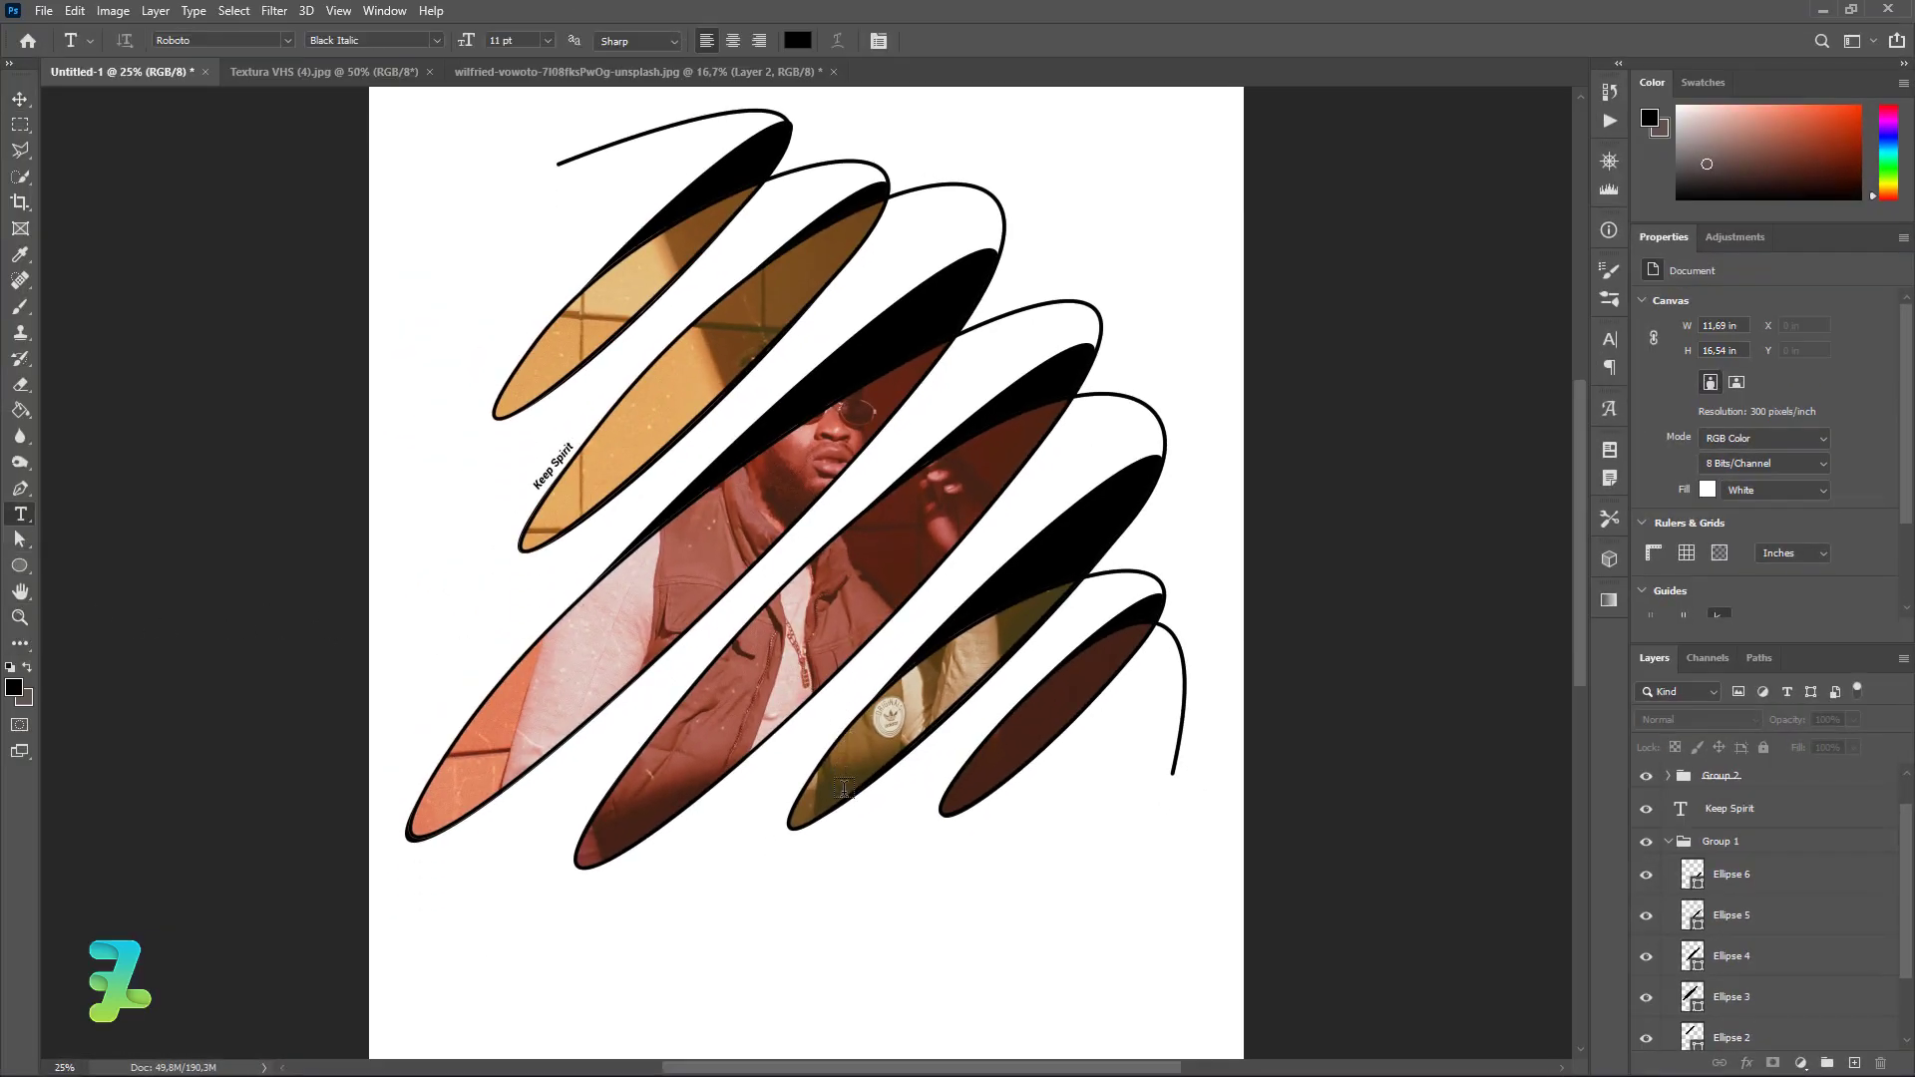
{"action": "scroll", "coordinate": [848, 788], "scroll_direction": "down", "scroll_amount": 1}
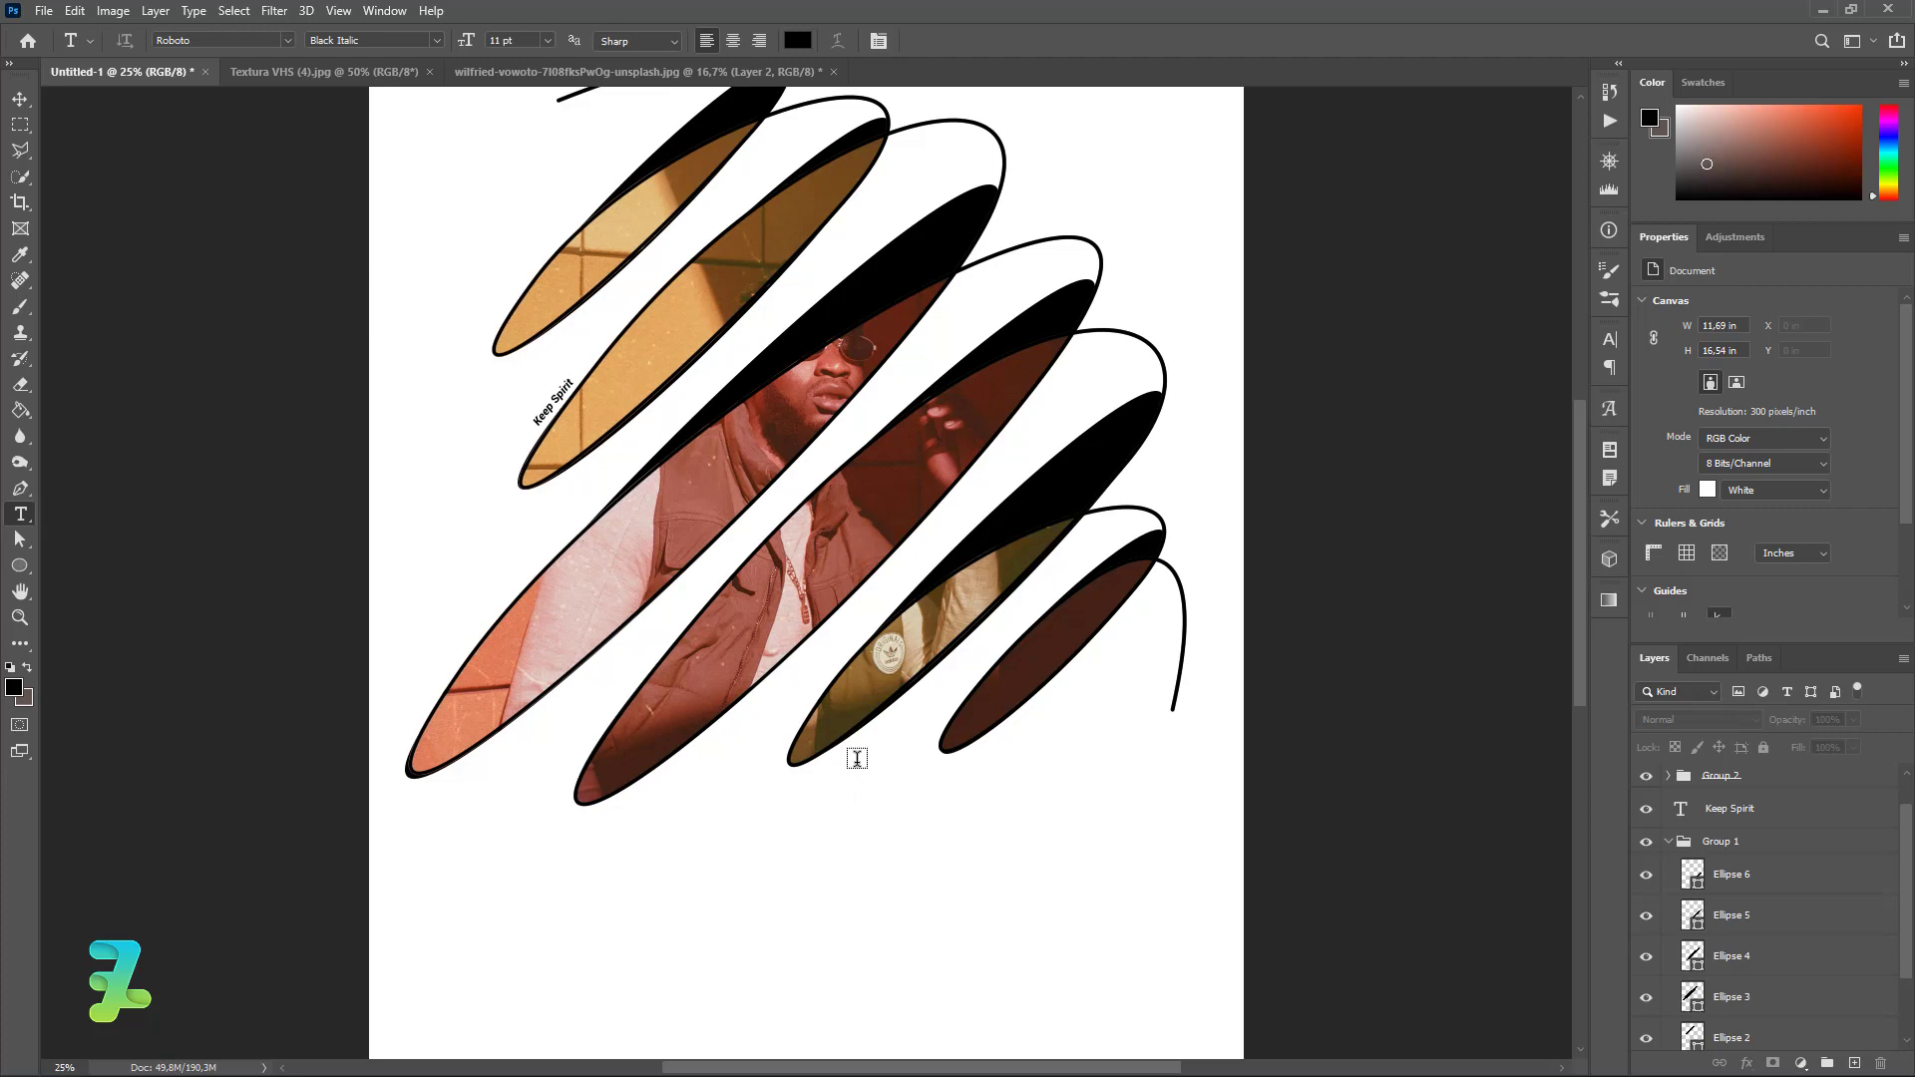
{"action": "scroll", "coordinate": [867, 725], "scroll_direction": "down", "scroll_amount": 1}
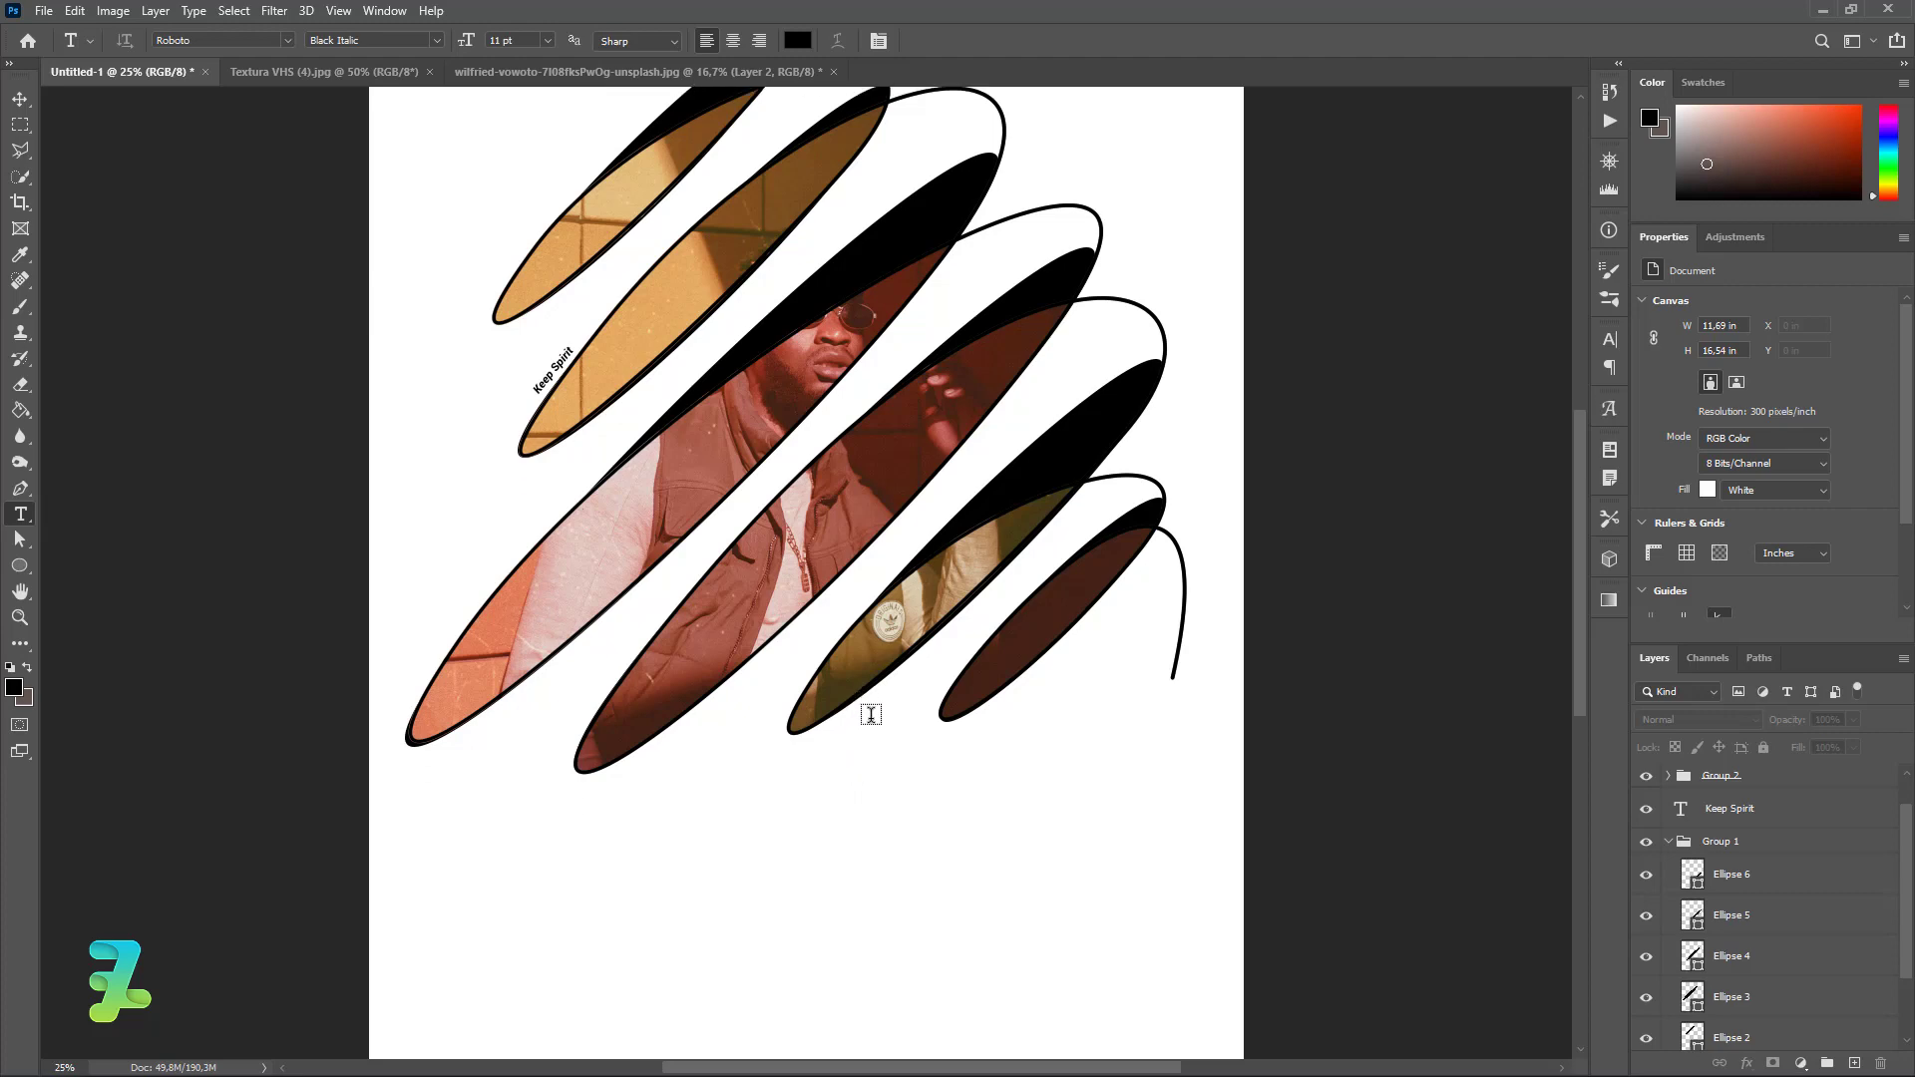
{"action": "scroll", "coordinate": [871, 714], "scroll_direction": "up", "scroll_amount": 1}
{"action": "scroll", "coordinate": [878, 698], "scroll_direction": "up", "scroll_amount": 1}
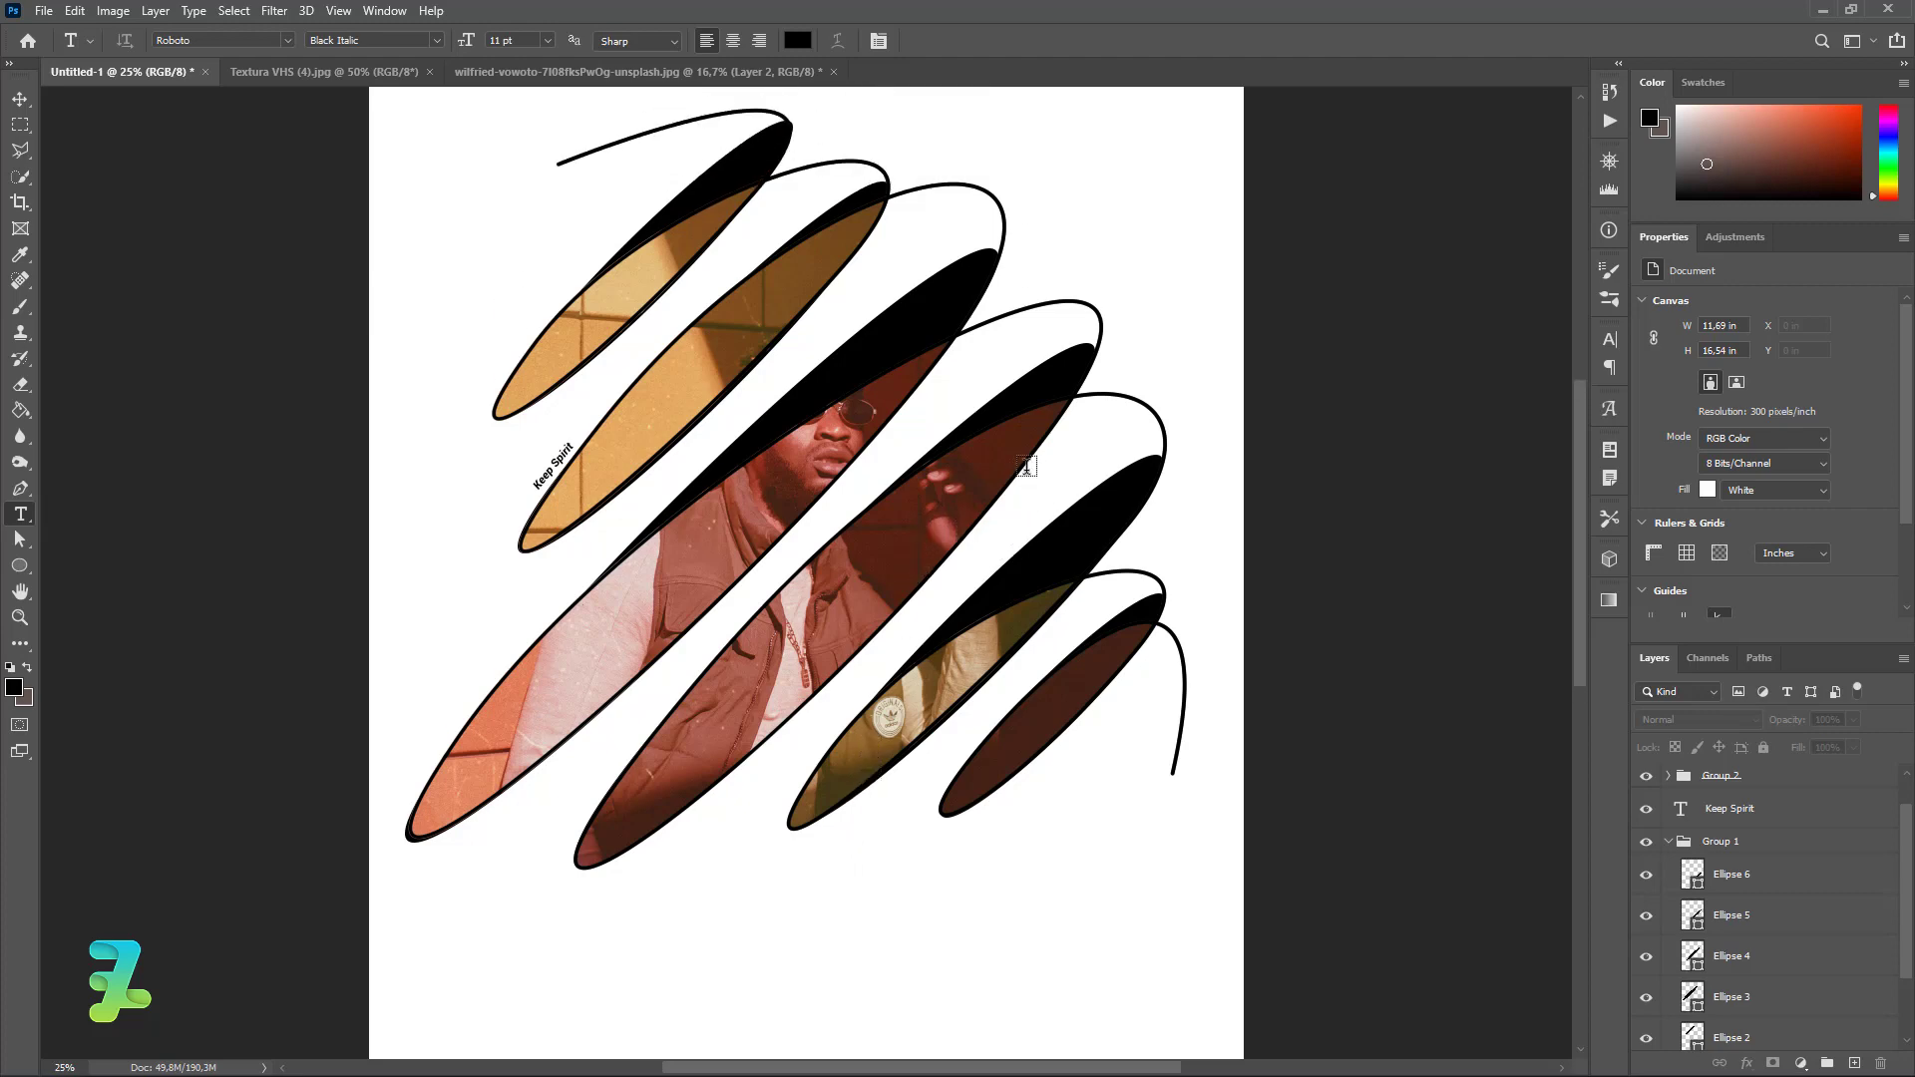
{"action": "scroll", "coordinate": [1026, 466], "scroll_direction": "down", "scroll_amount": 2}
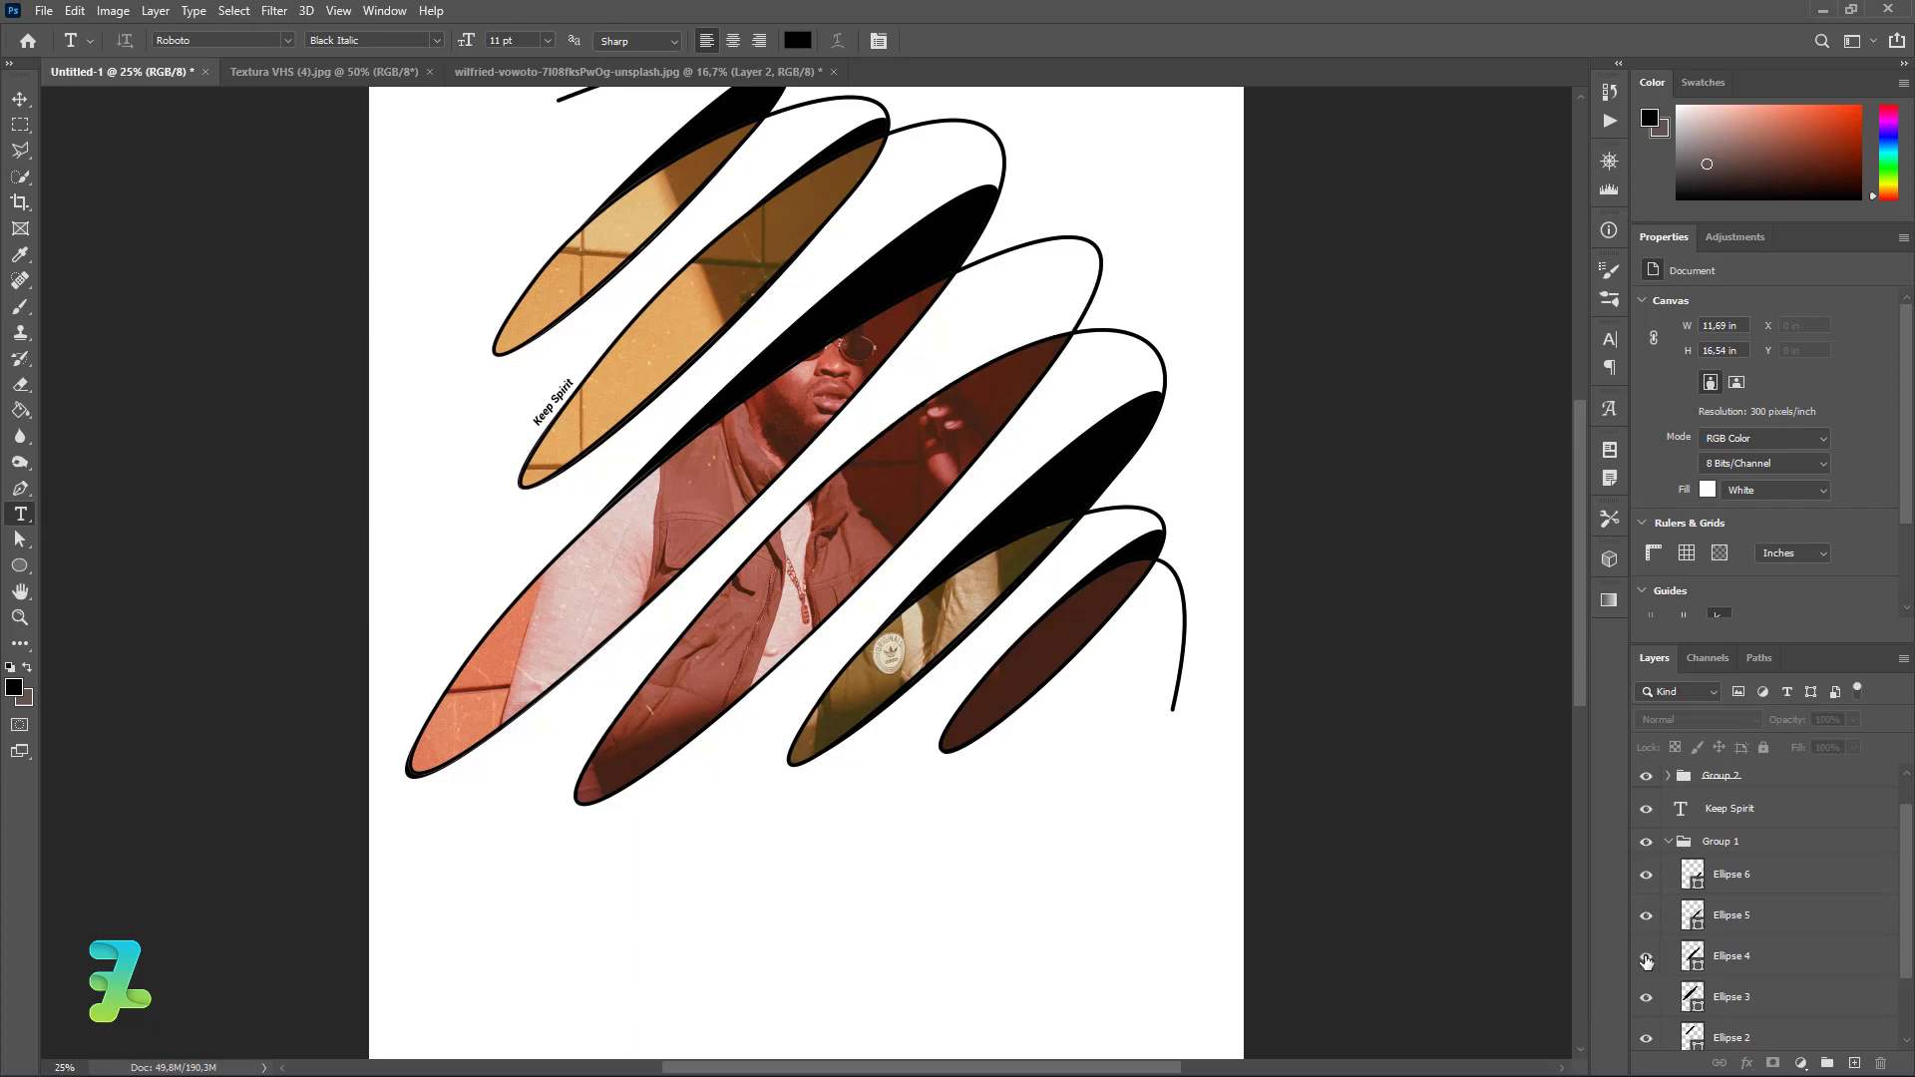
{"action": "left_click", "coordinate": [1725, 915]}
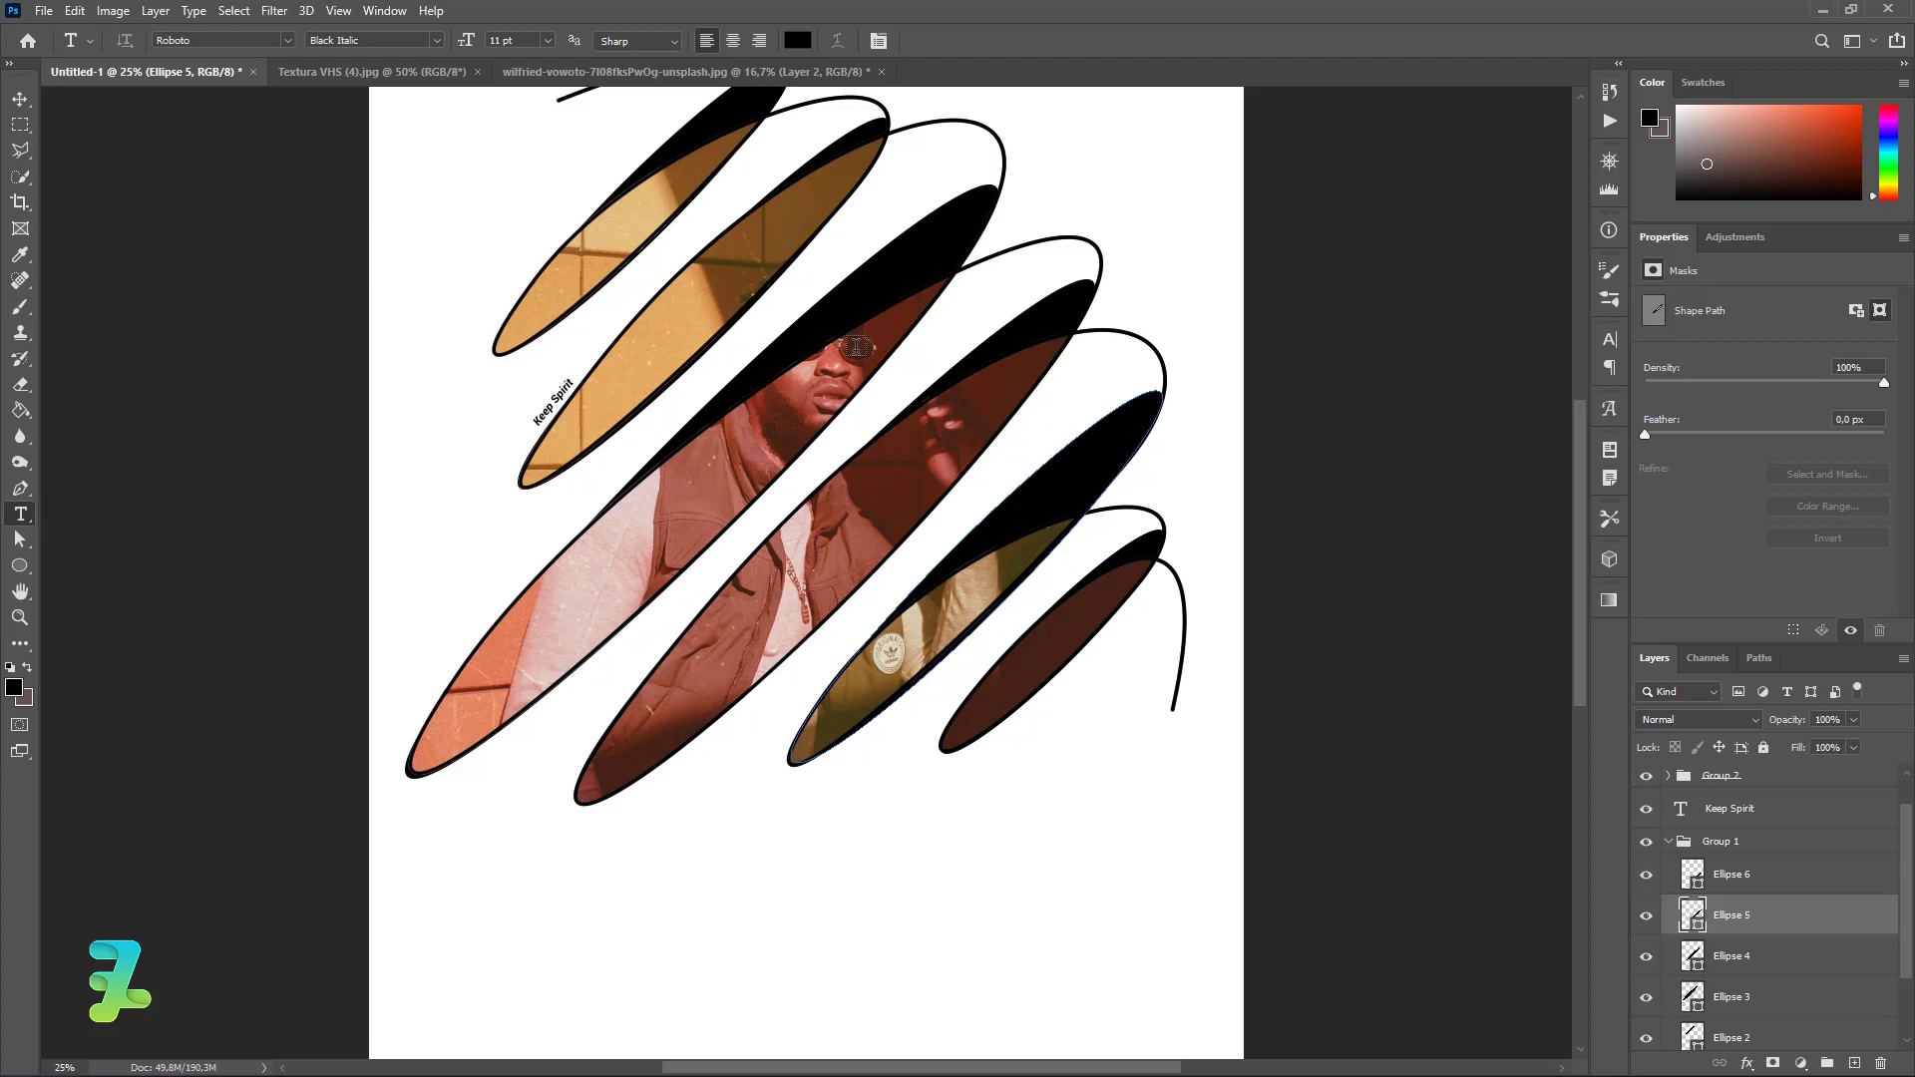
{"action": "left_click", "coordinate": [1008, 320]}
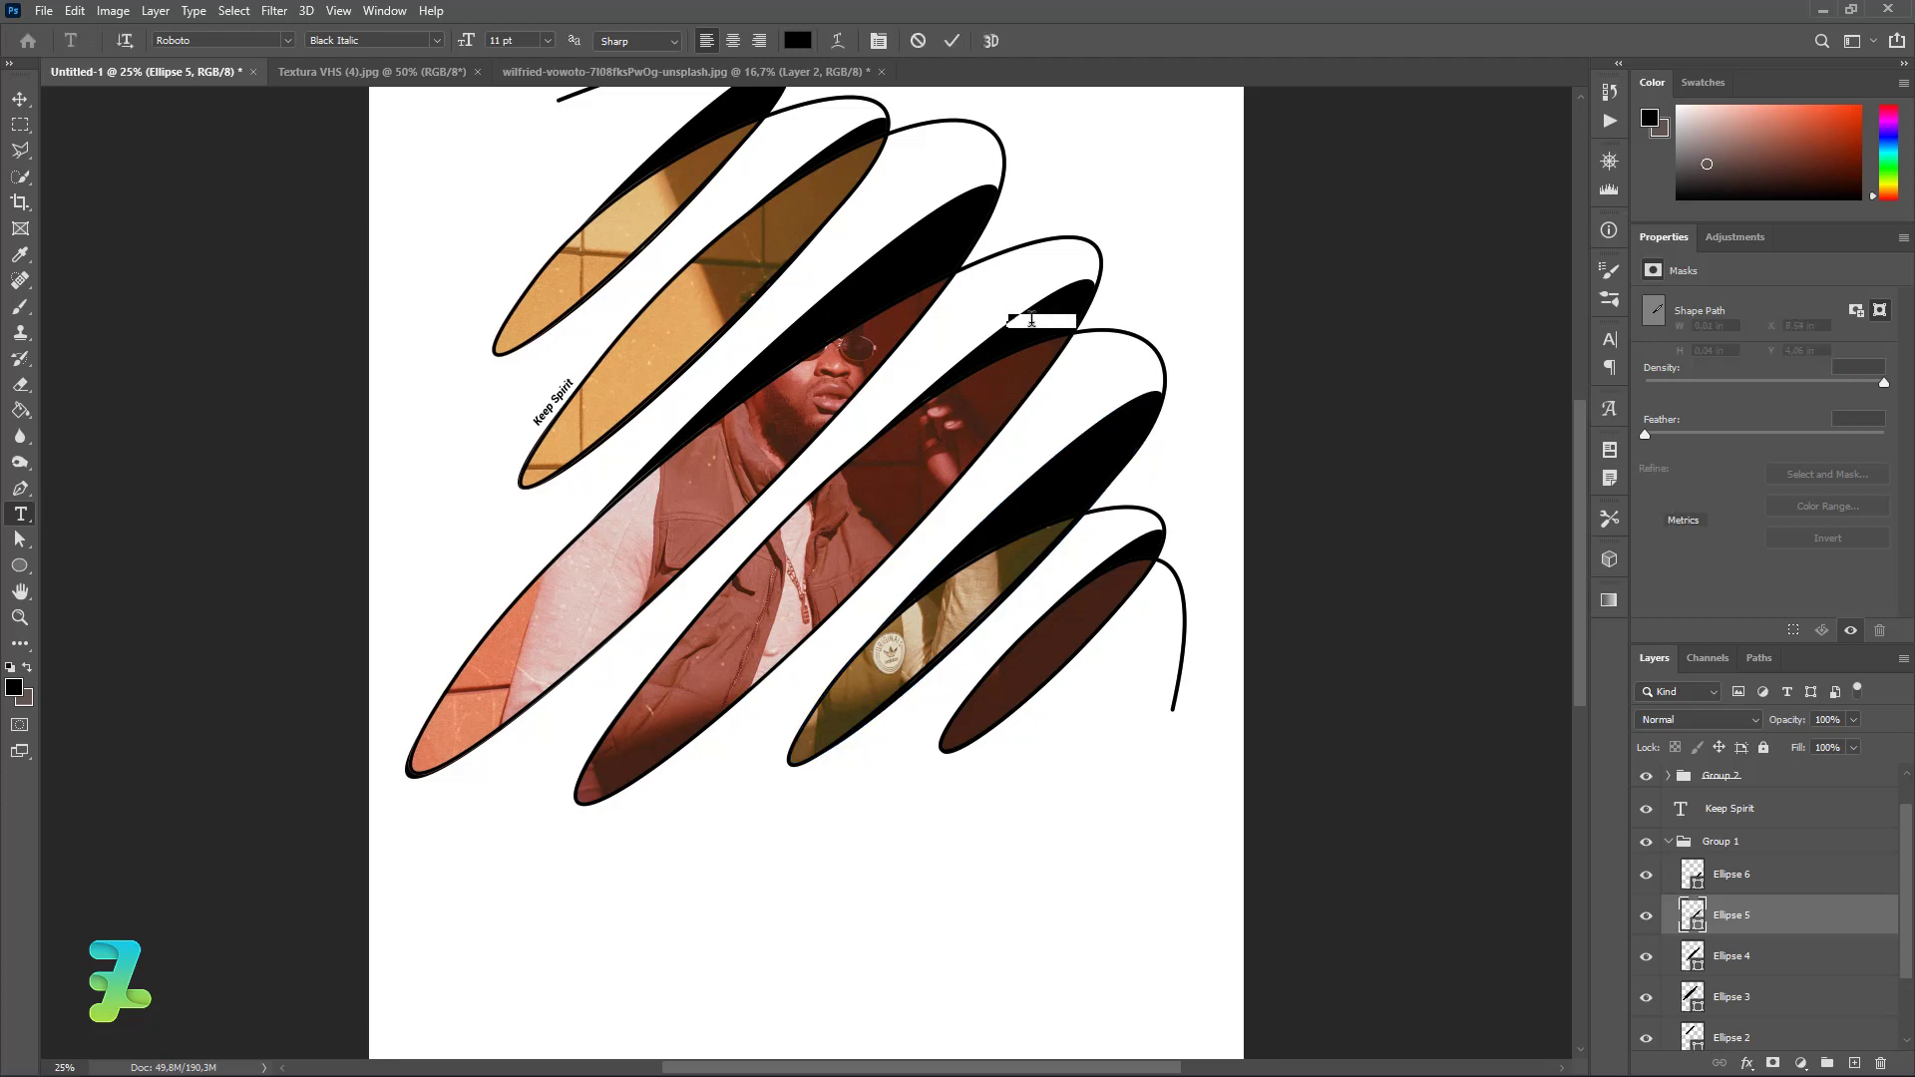
{"action": "key", "text": "ctrl+z"}
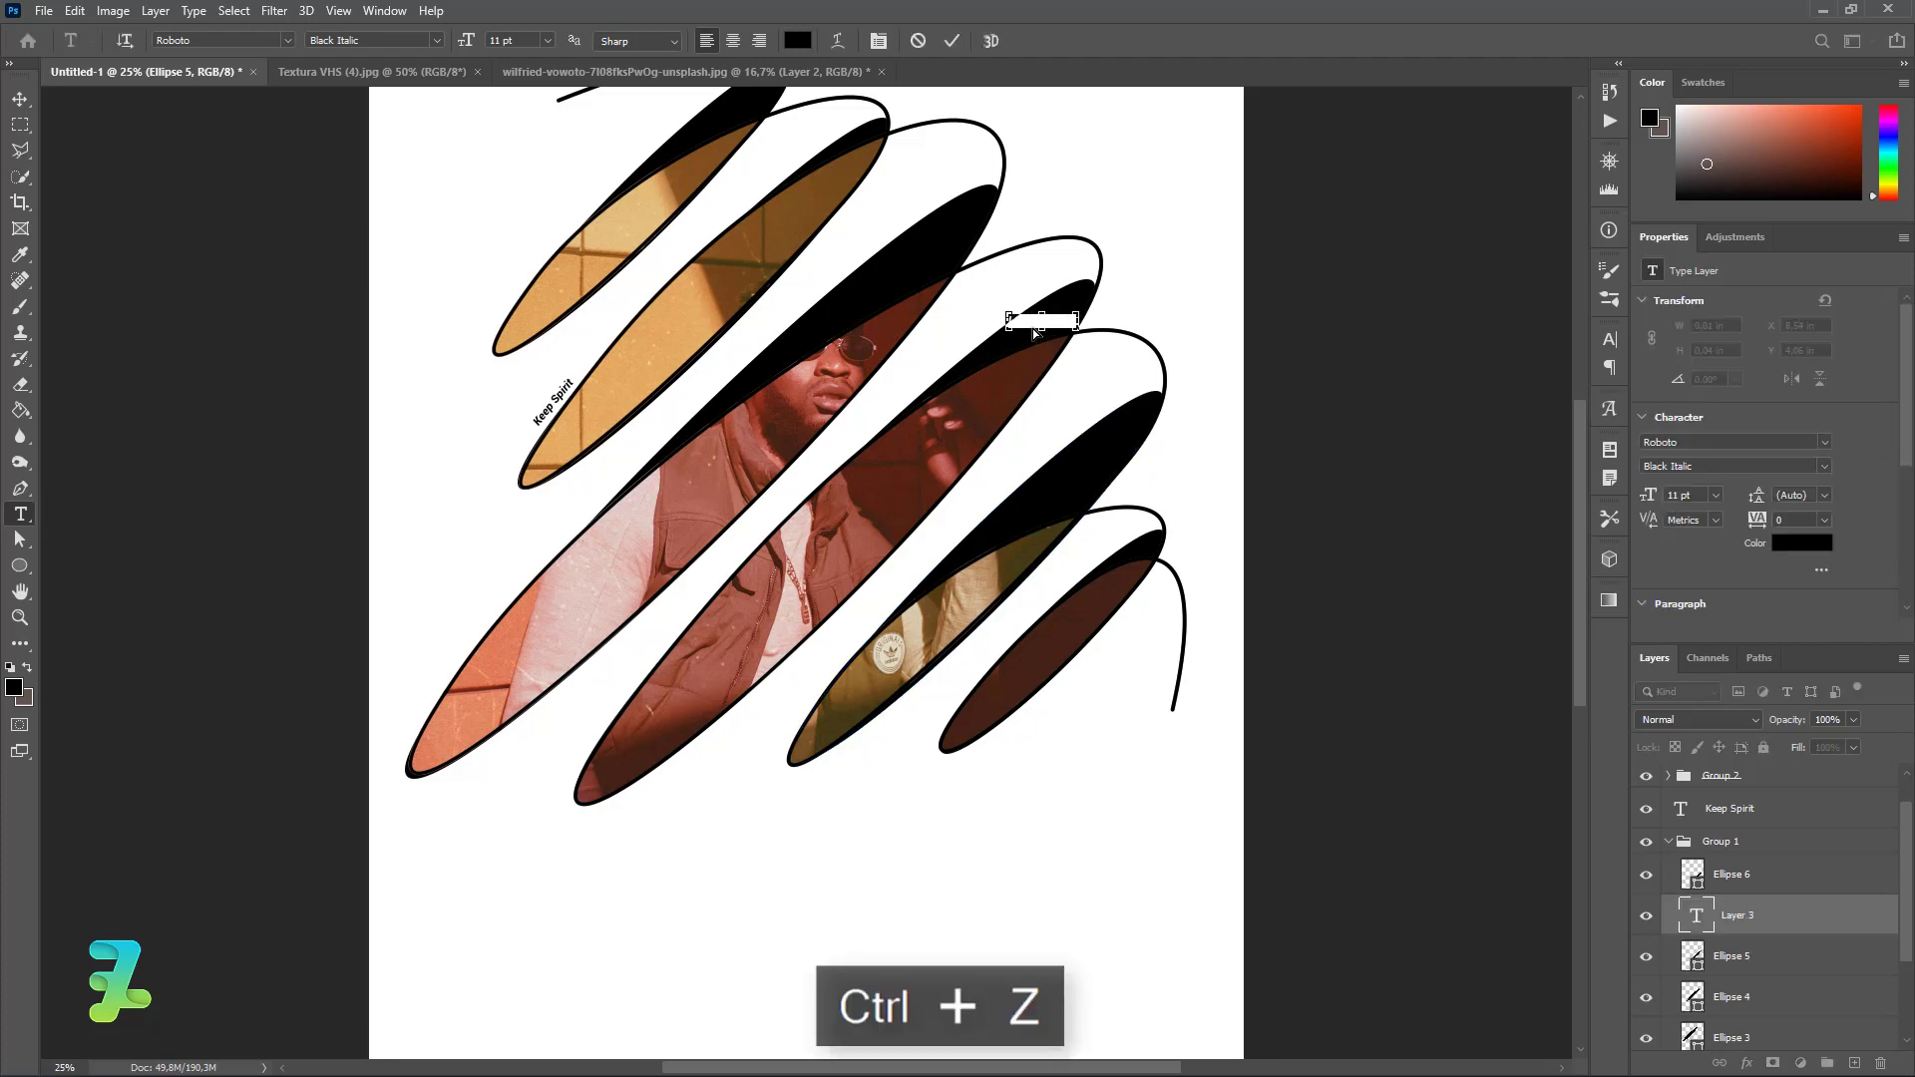
{"action": "left_click", "coordinate": [20, 98]}
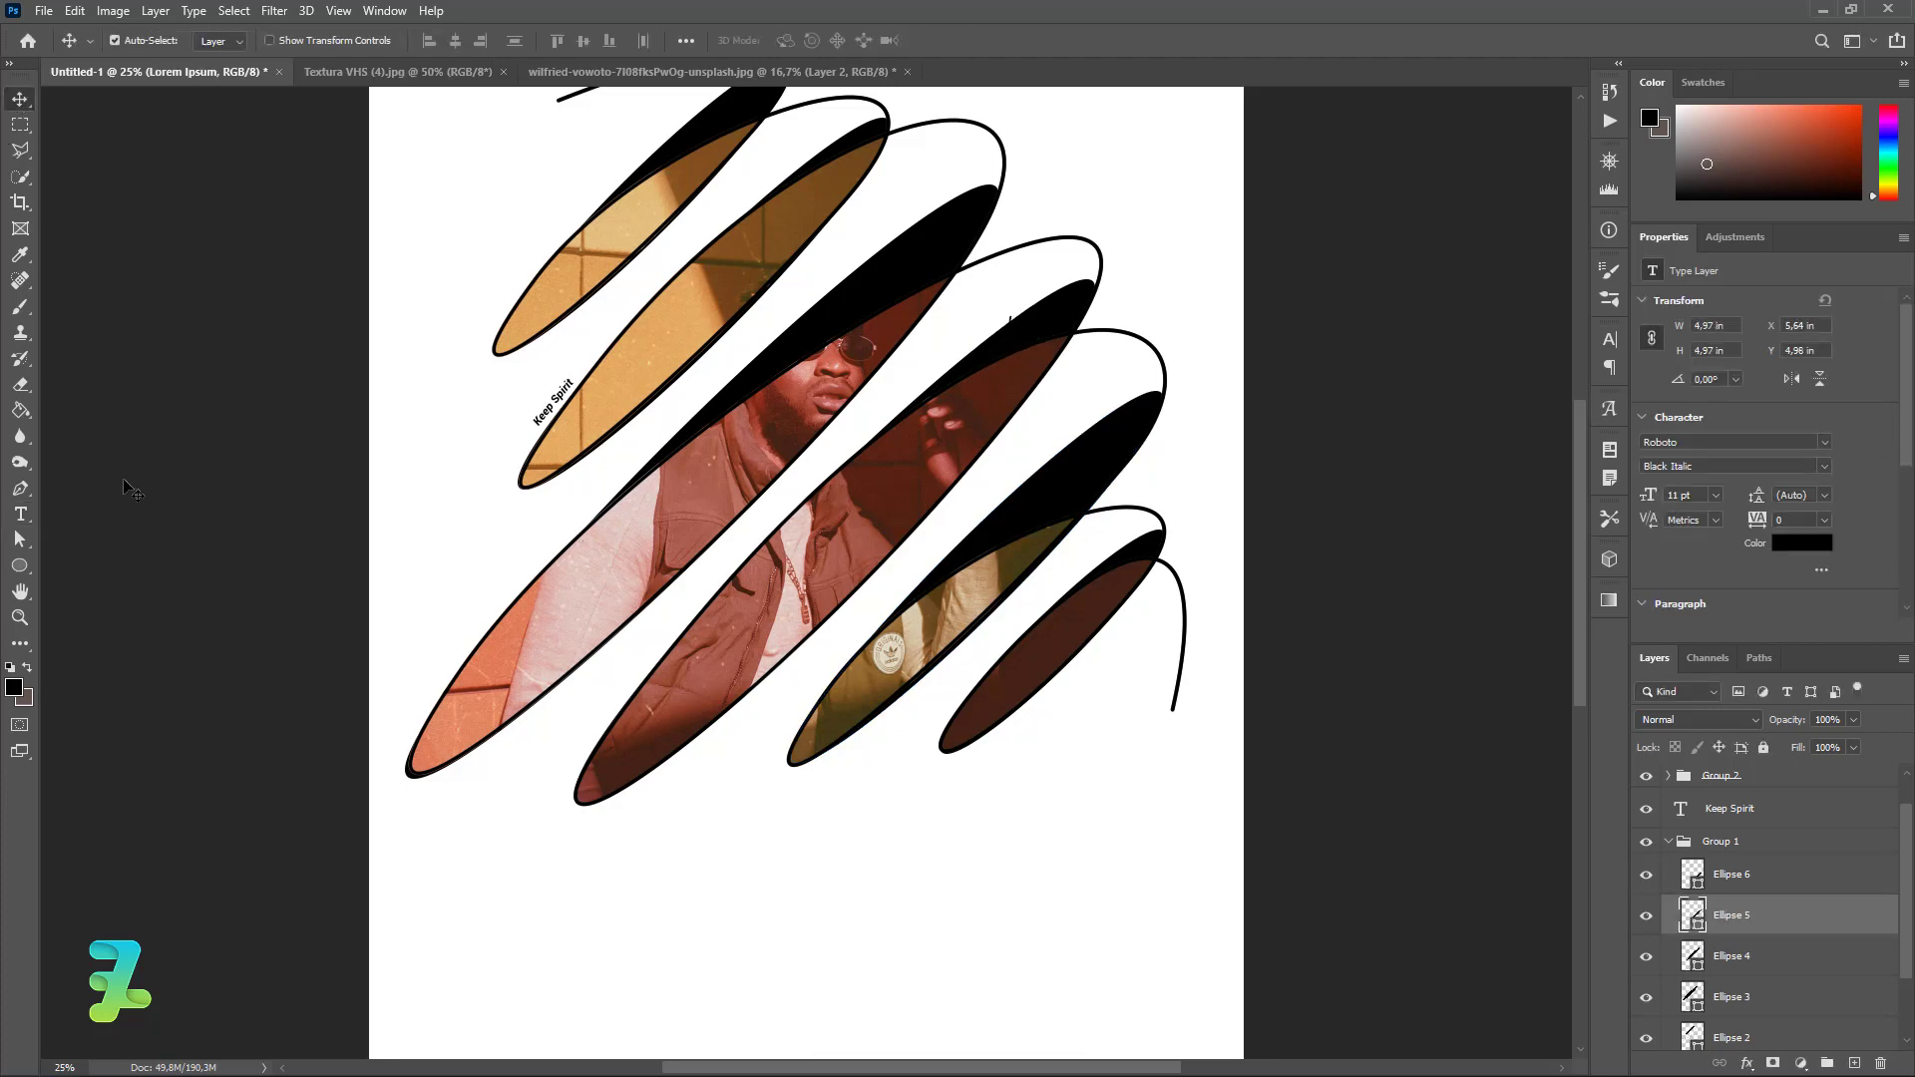
{"action": "left_click", "coordinate": [20, 514]}
{"action": "left_click", "coordinate": [1731, 956]}
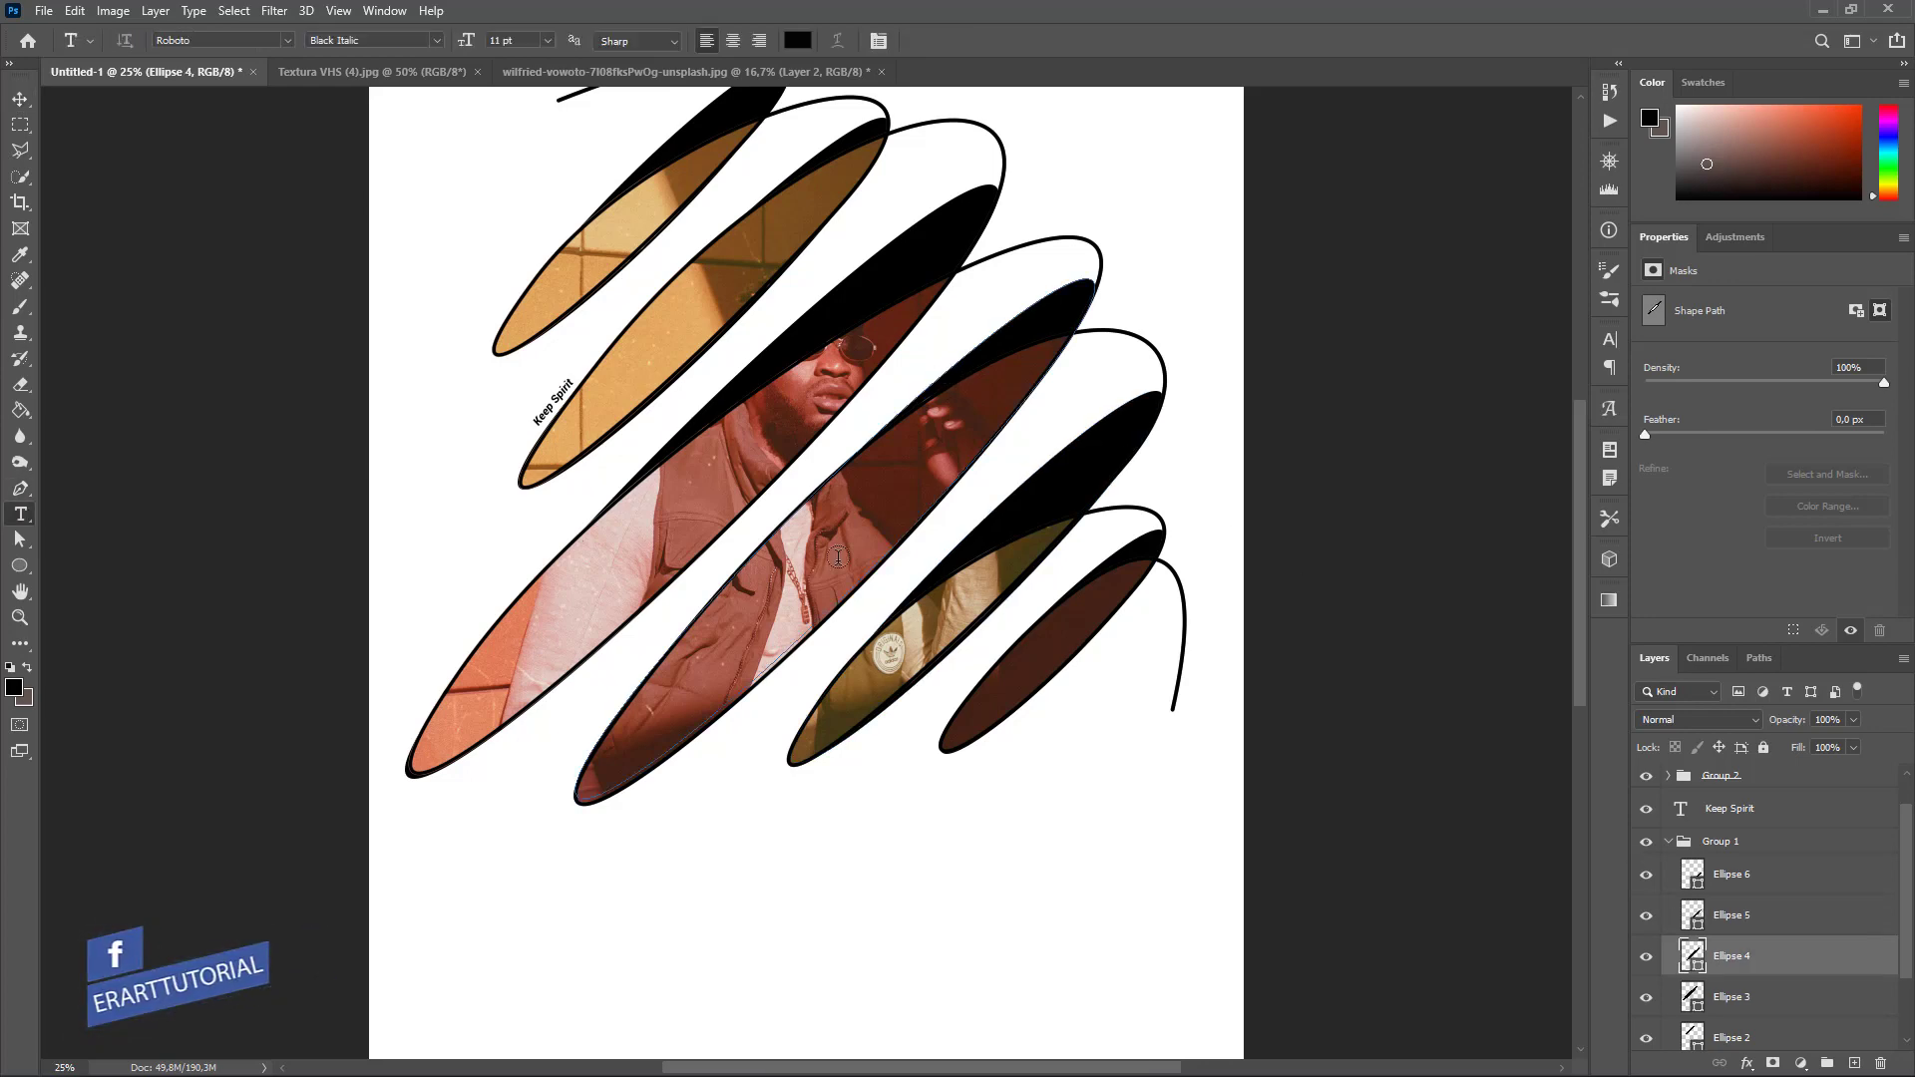
Step: Start text along the Ellipse 4 loop path, replacing the placeholder words
{"action": "left_click", "coordinate": [842, 597]}
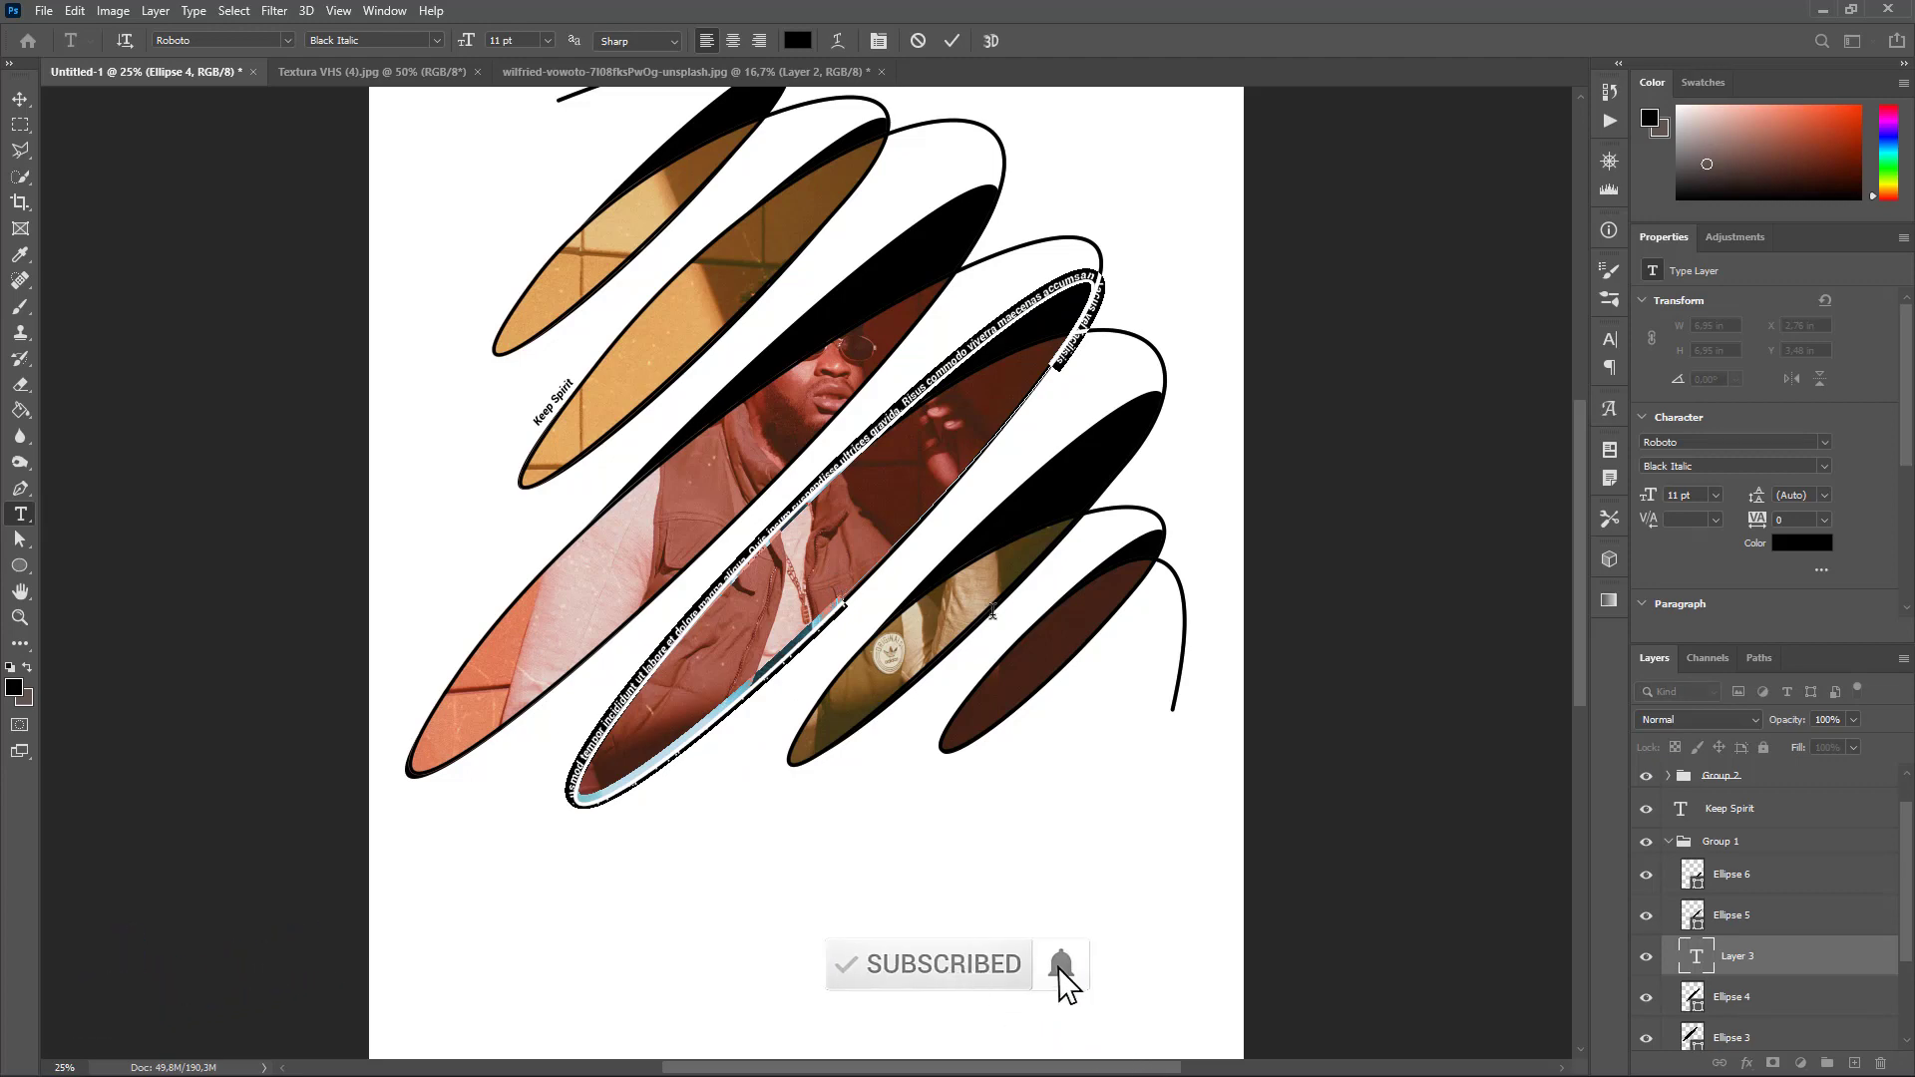
{"action": "key", "text": "BackSpace"}
{"action": "type", "text": "Keep Spirit"}
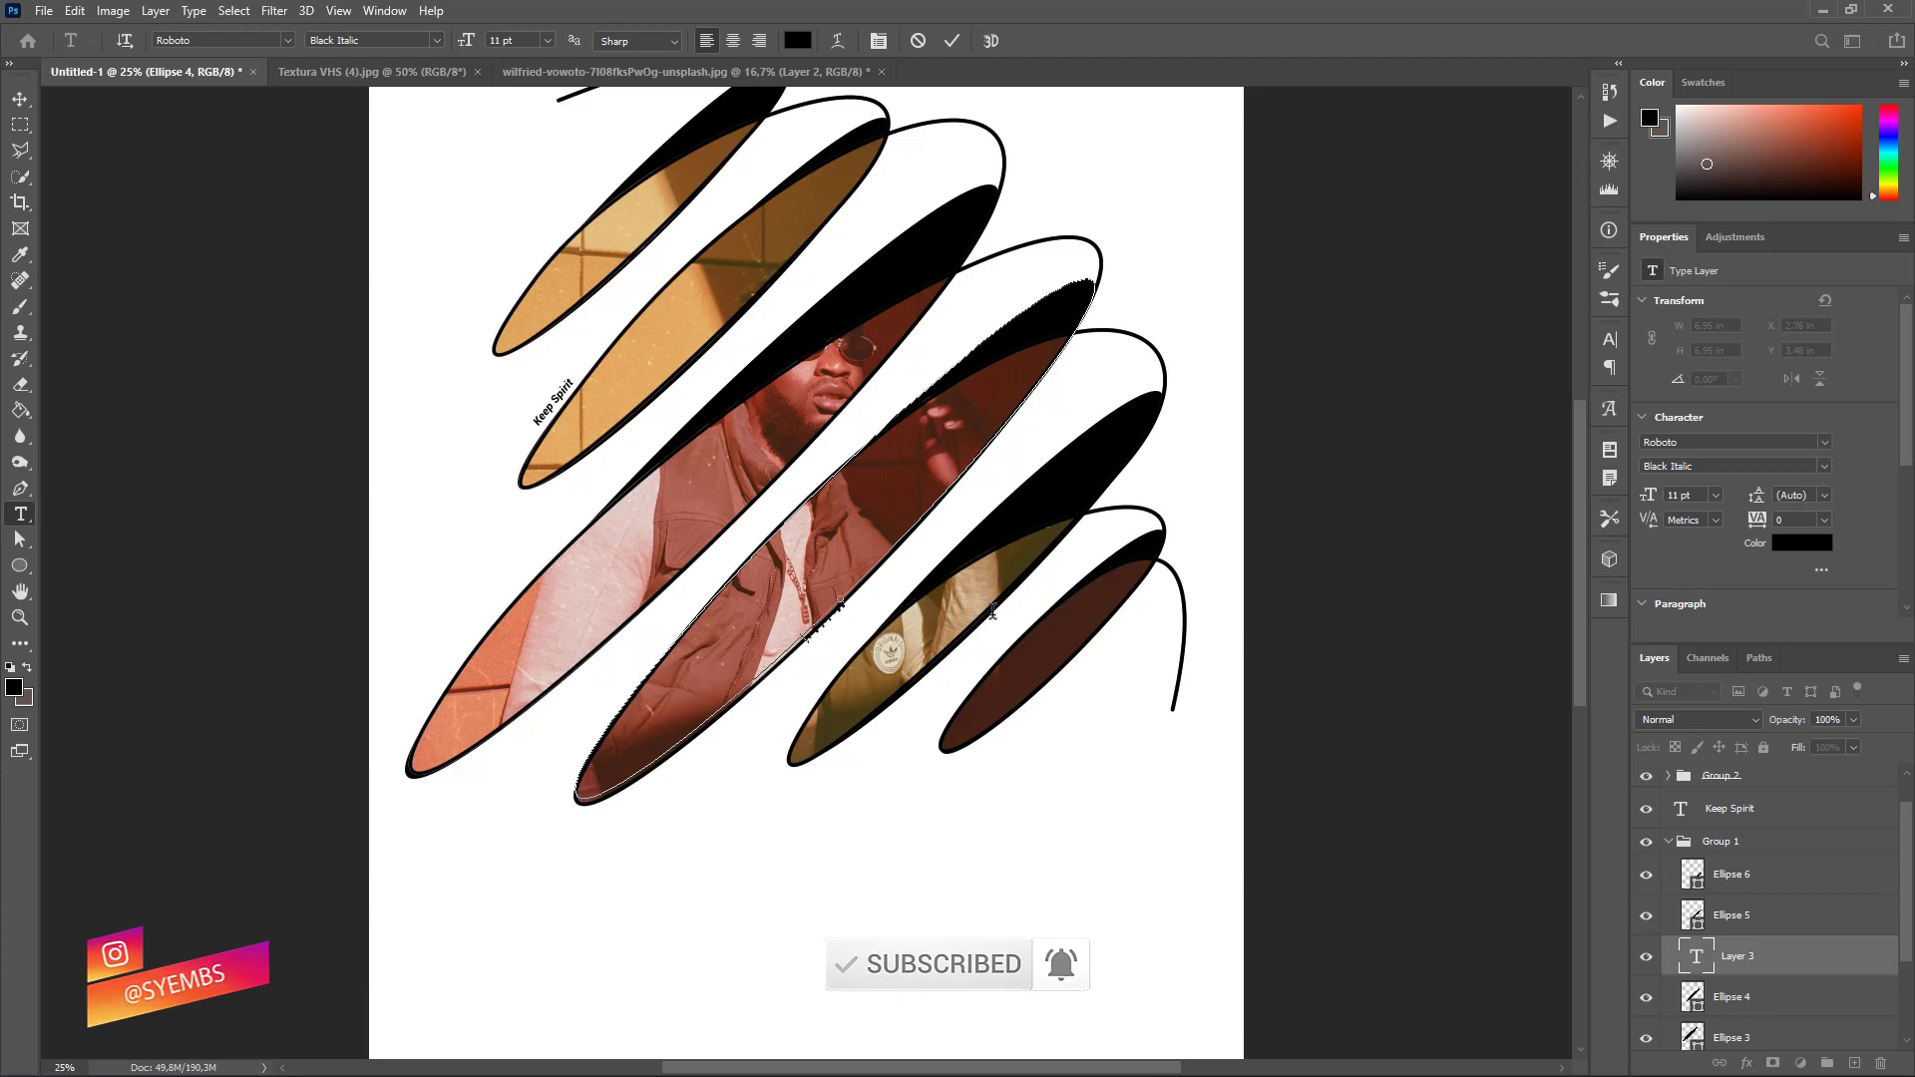
{"action": "left_click", "coordinate": [20, 99]}
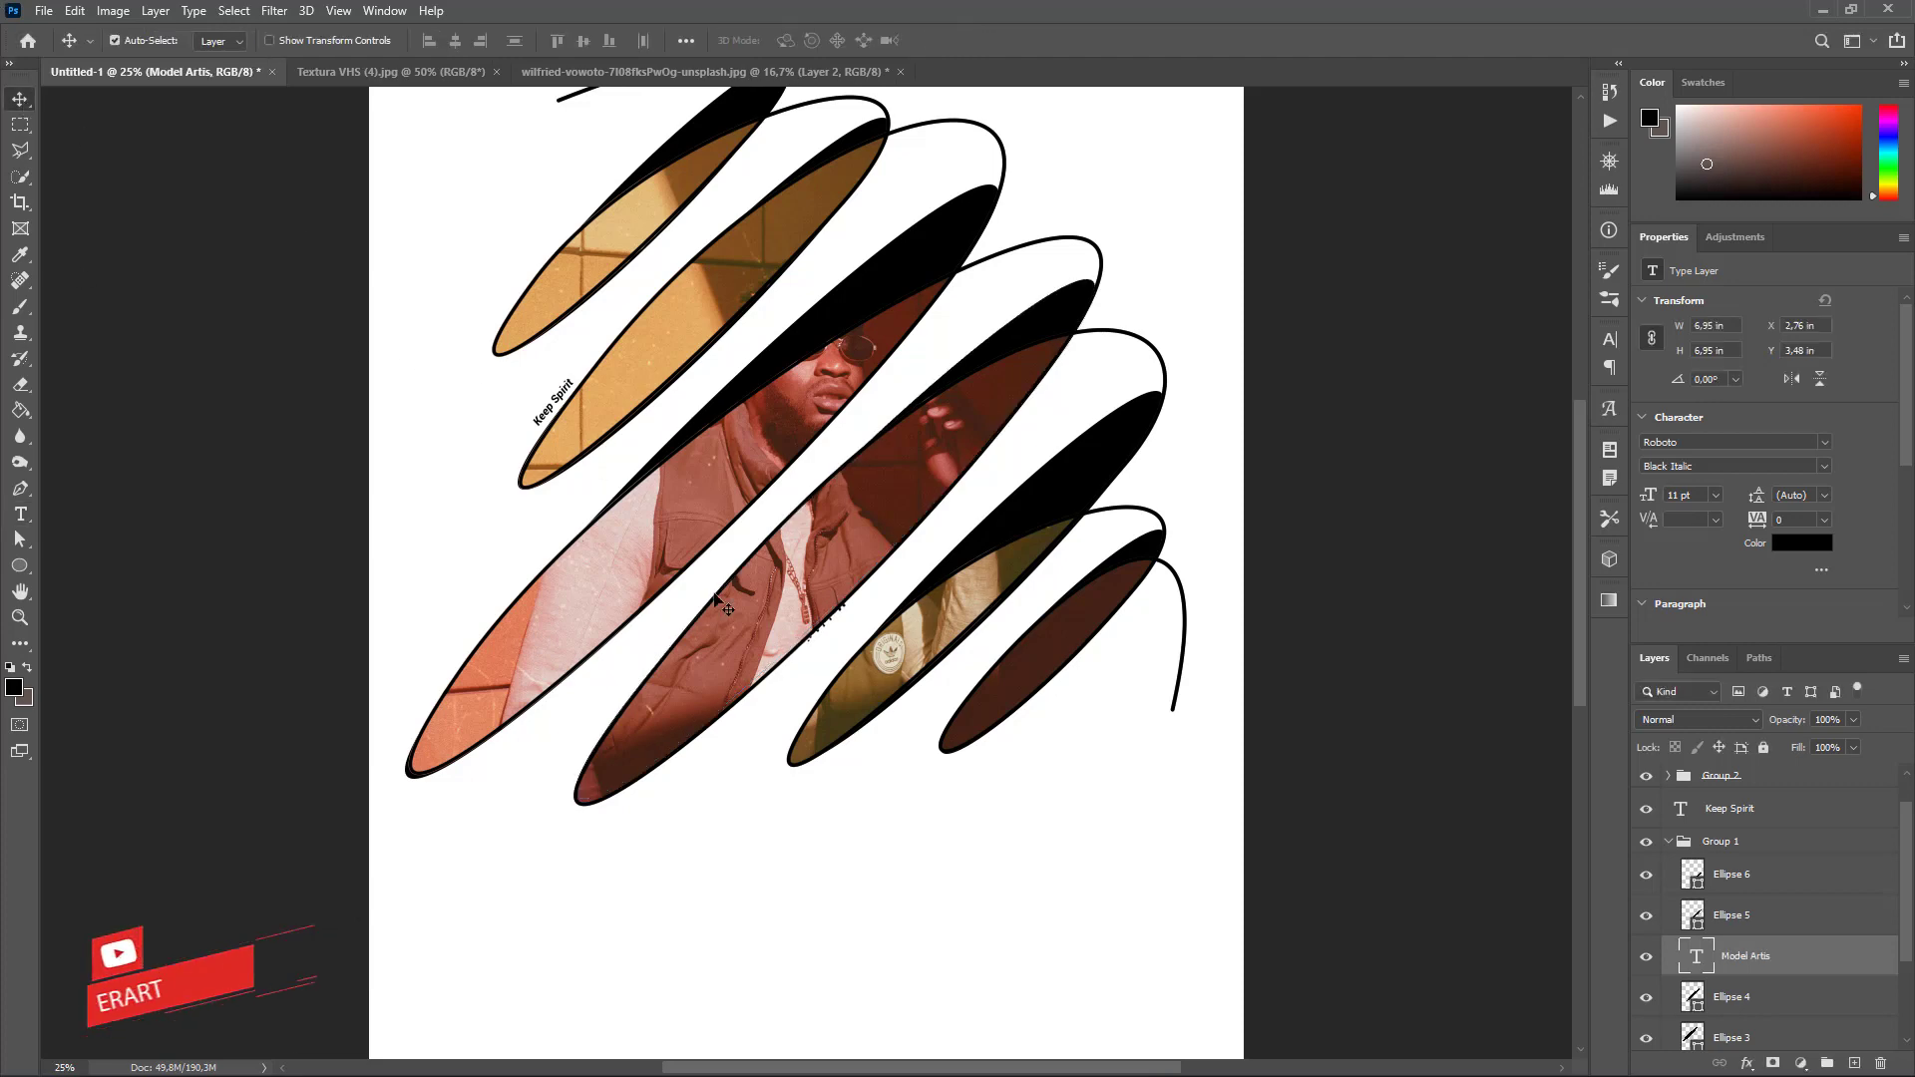
Step: Slide the text to a new spot on the loop and correct it to 'Model Artist'
{"action": "mouse_move", "coordinate": [826, 638]}
{"action": "left_mouse_down"}
{"action": "mouse_move", "coordinate": [673, 790]}
{"action": "mouse_move", "coordinate": [755, 723]}
{"action": "mouse_move", "coordinate": [1062, 816]}
{"action": "left_mouse_up"}
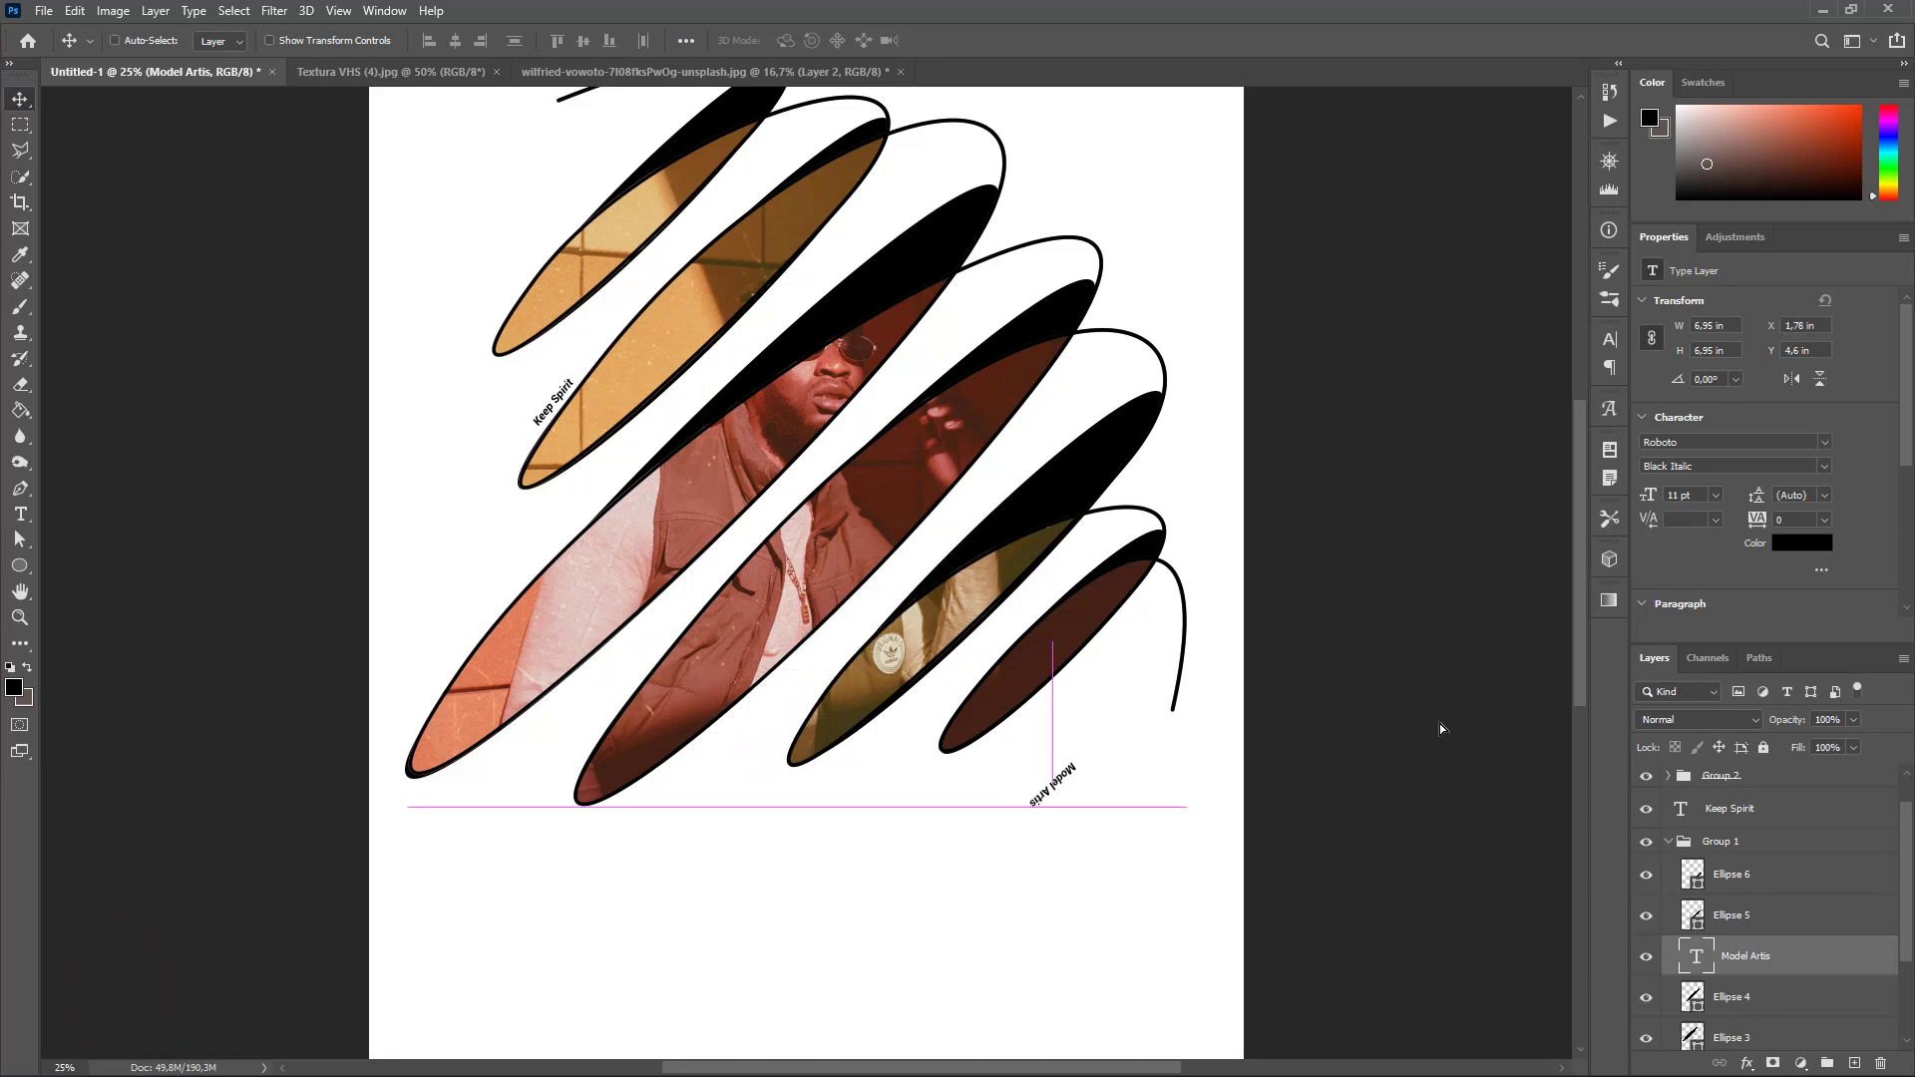
{"action": "key", "text": "ctrl+z"}
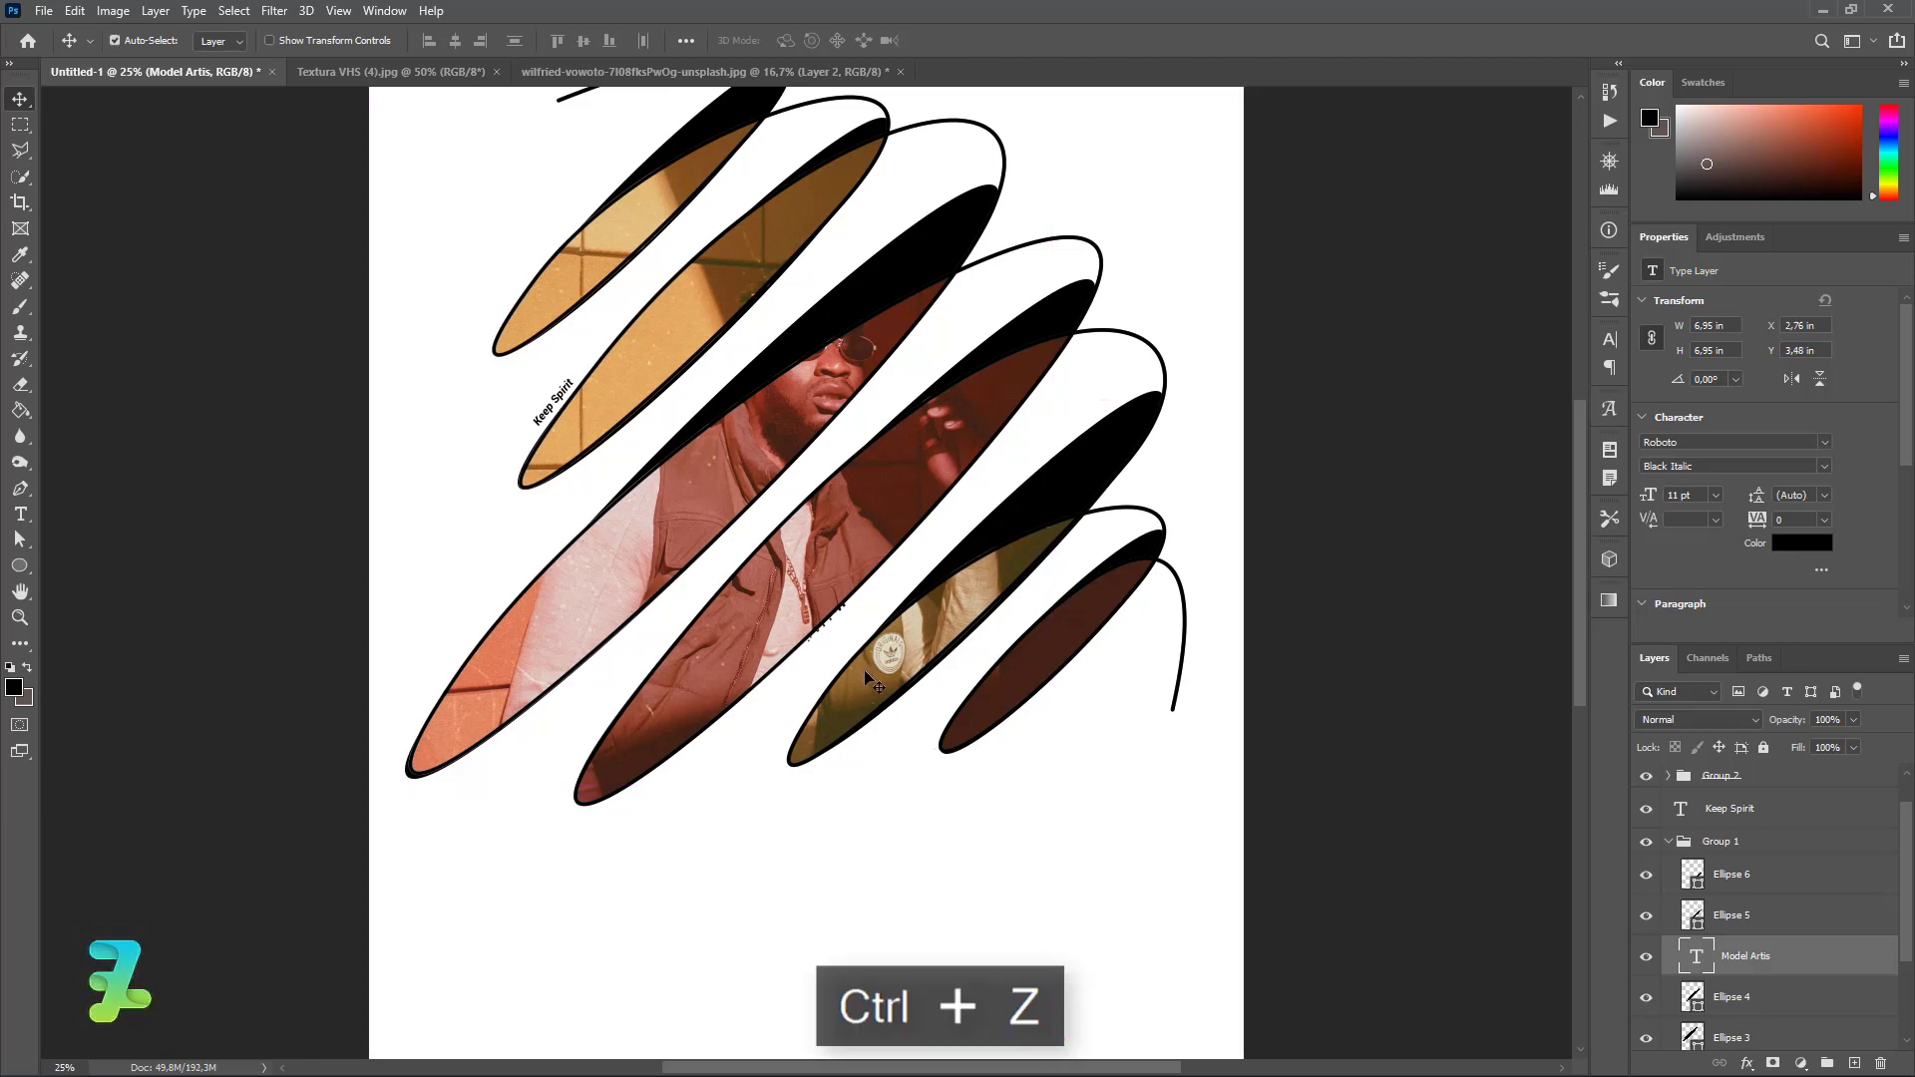
{"action": "left_click_drag", "start_coordinate": [844, 639], "coordinate": [776, 714]}
{"action": "double_click", "coordinate": [1690, 954]}
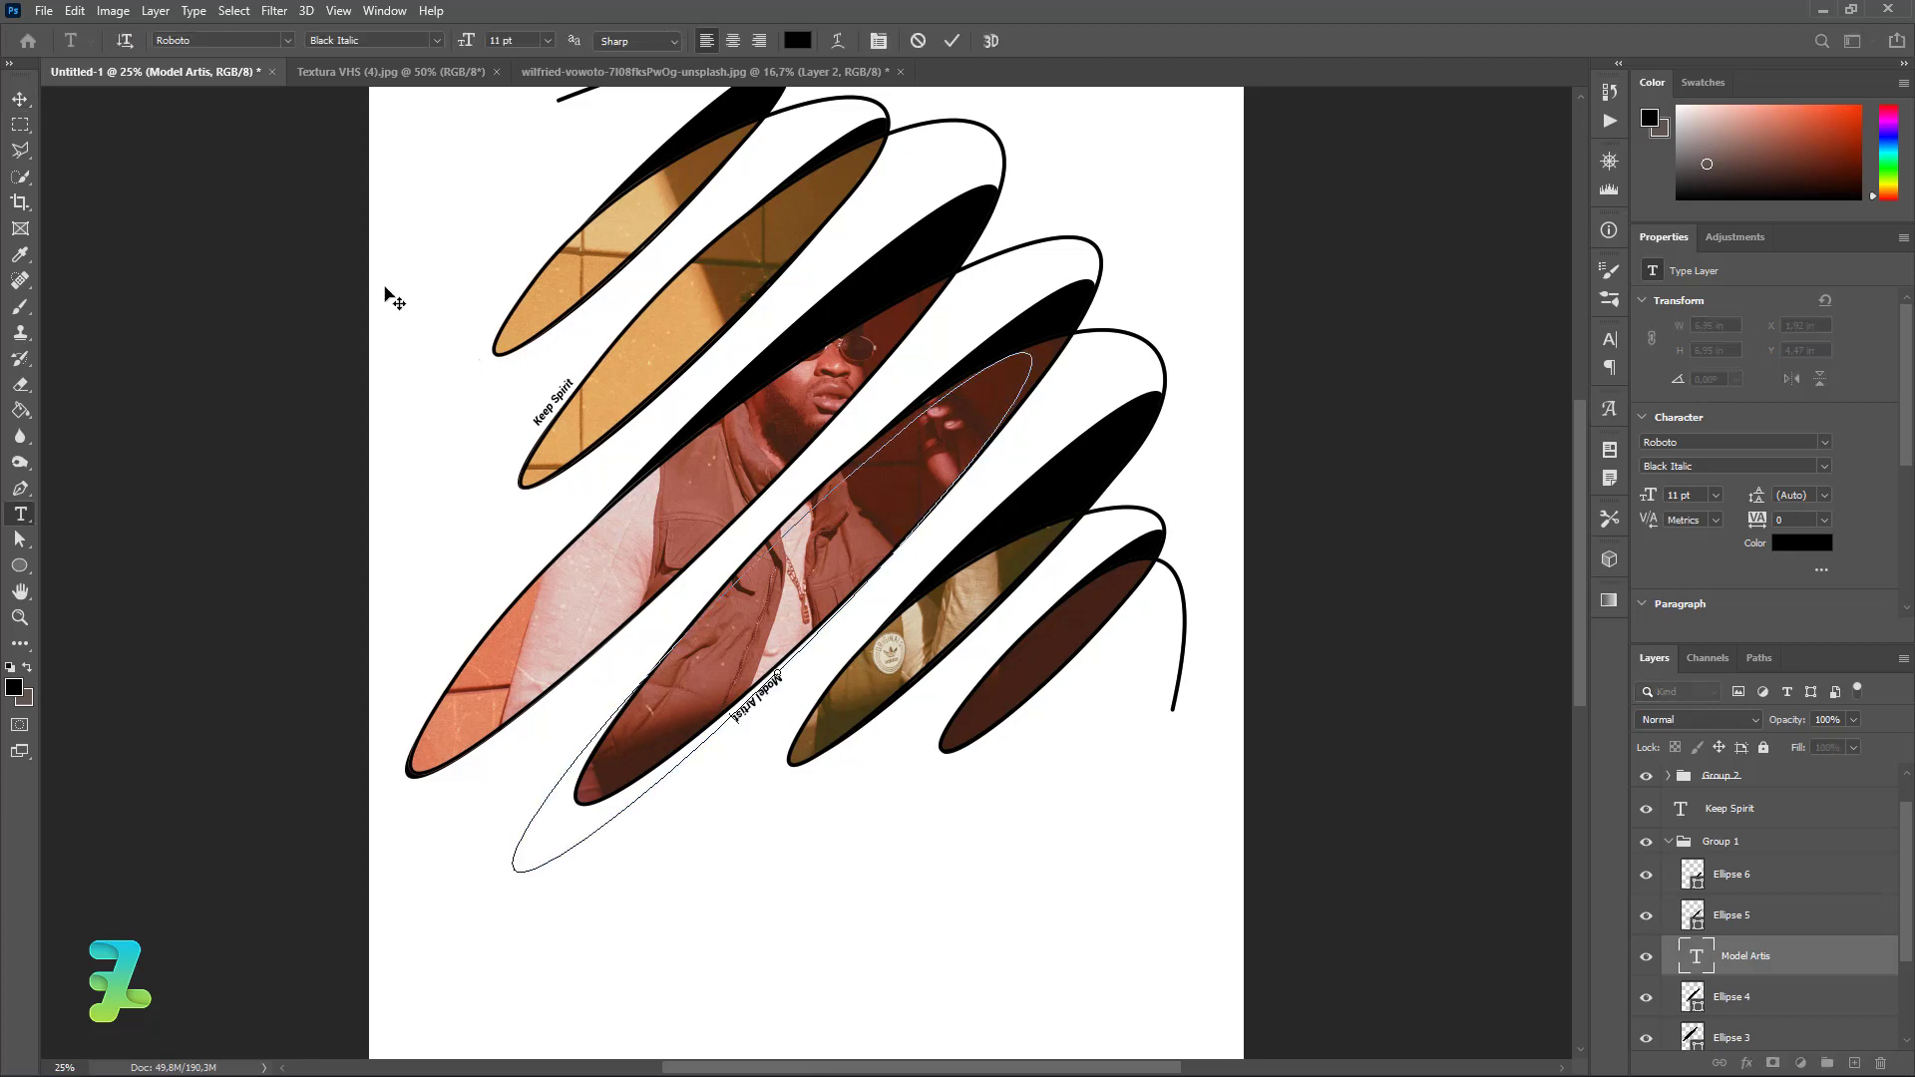
{"action": "left_click", "coordinate": [18, 101]}
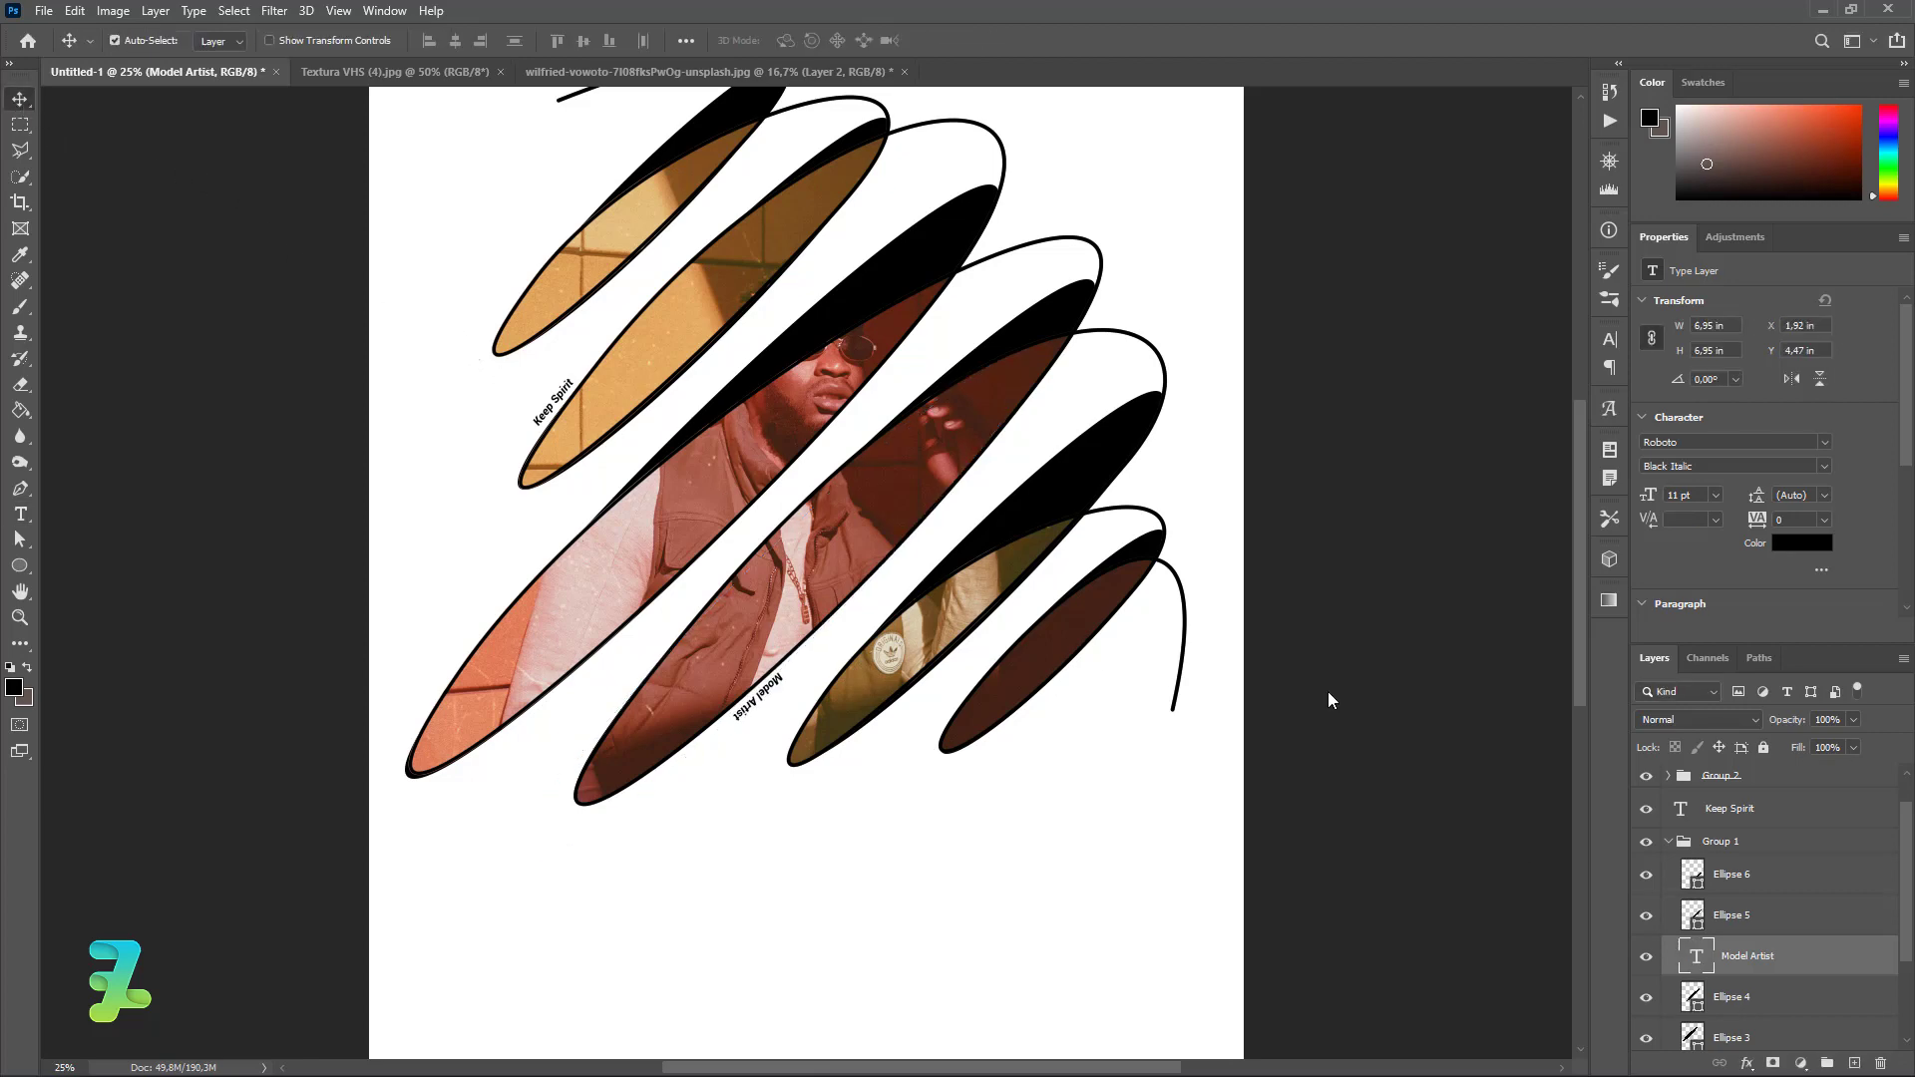
Step: Move the Model Artist layer above Group 1 in the Layers panel
{"action": "left_click_drag", "start_coordinate": [1696, 953], "coordinate": [1713, 824]}
{"action": "scroll", "coordinate": [1400, 588], "scroll_direction": "down", "scroll_amount": 1}
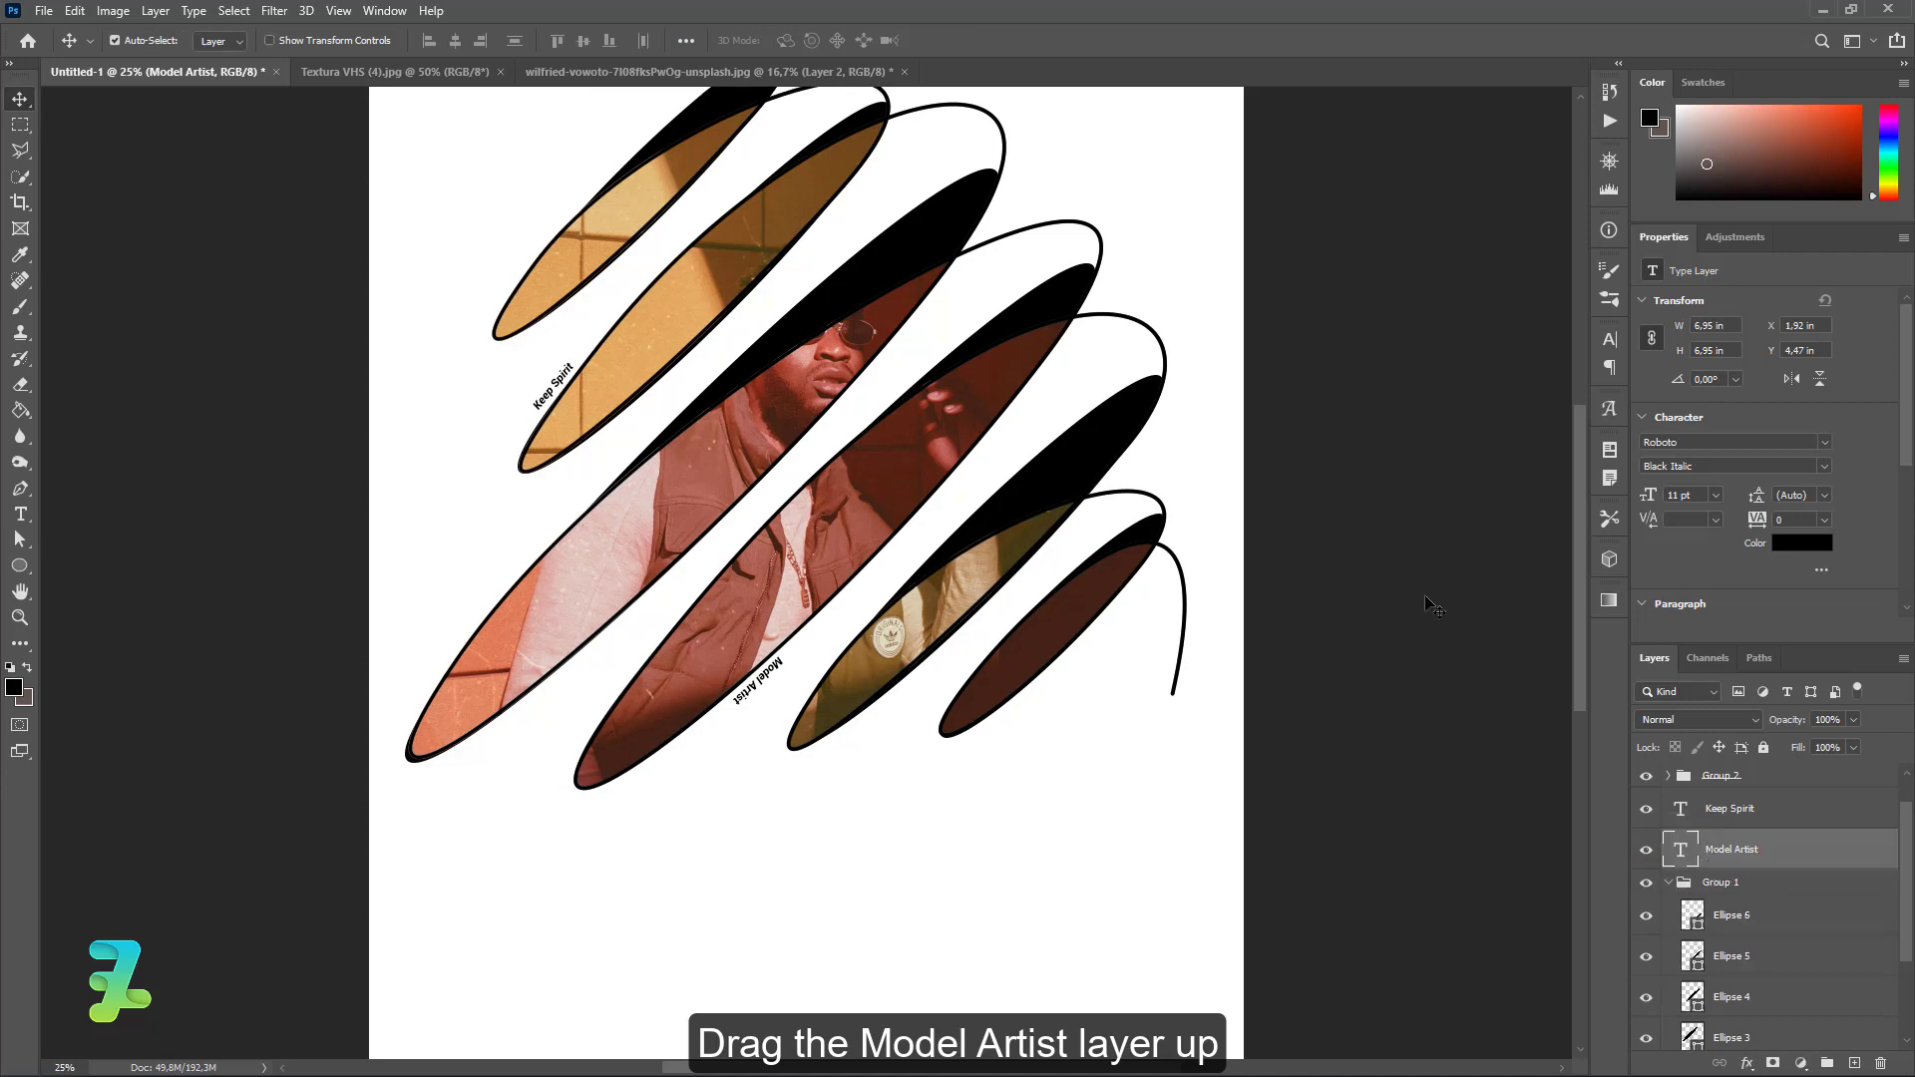
{"action": "scroll", "coordinate": [1445, 643], "scroll_direction": "down", "scroll_amount": 1}
{"action": "scroll", "coordinate": [1452, 650], "scroll_direction": "down", "scroll_amount": 1}
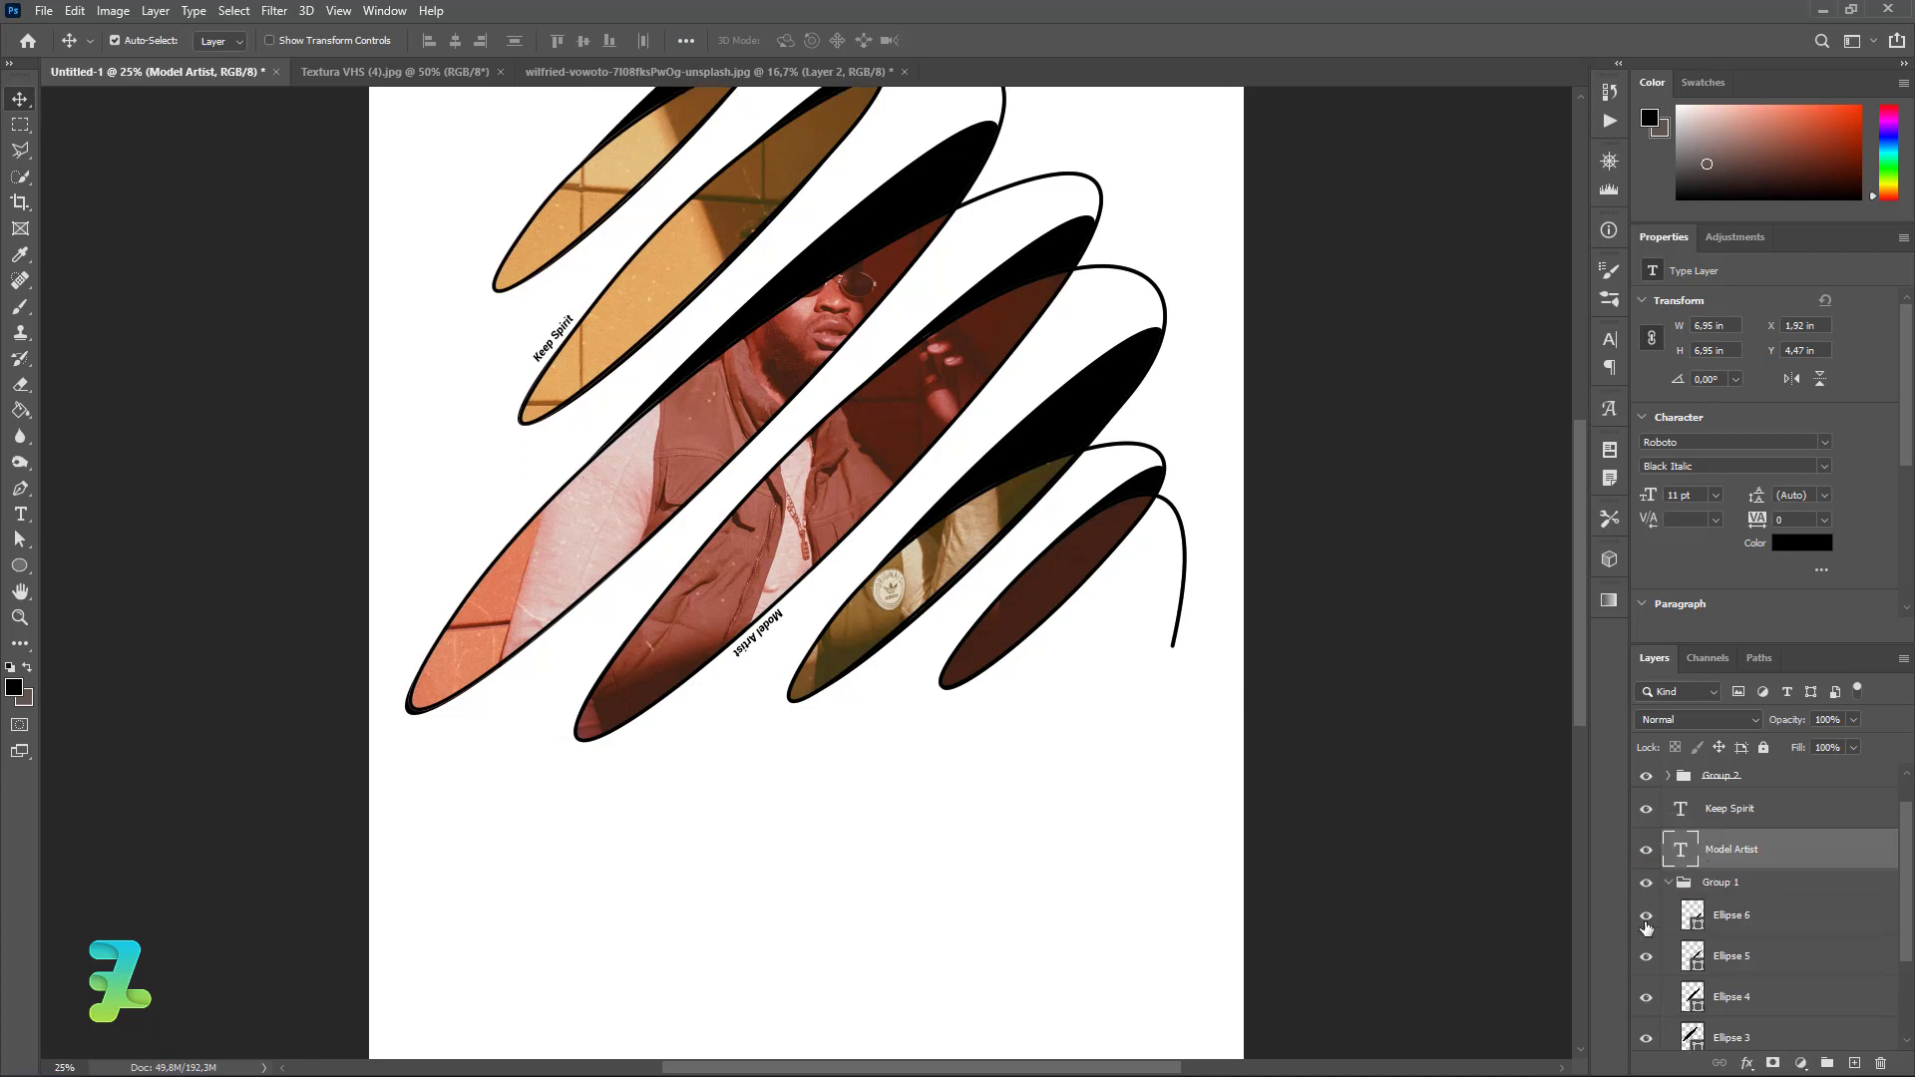
{"action": "scroll", "coordinate": [1646, 928], "scroll_direction": "up", "scroll_amount": 1}
{"action": "scroll", "coordinate": [658, 197], "scroll_direction": "up", "scroll_amount": 4}
{"action": "scroll", "coordinate": [798, 228], "scroll_direction": "up", "scroll_amount": 3}
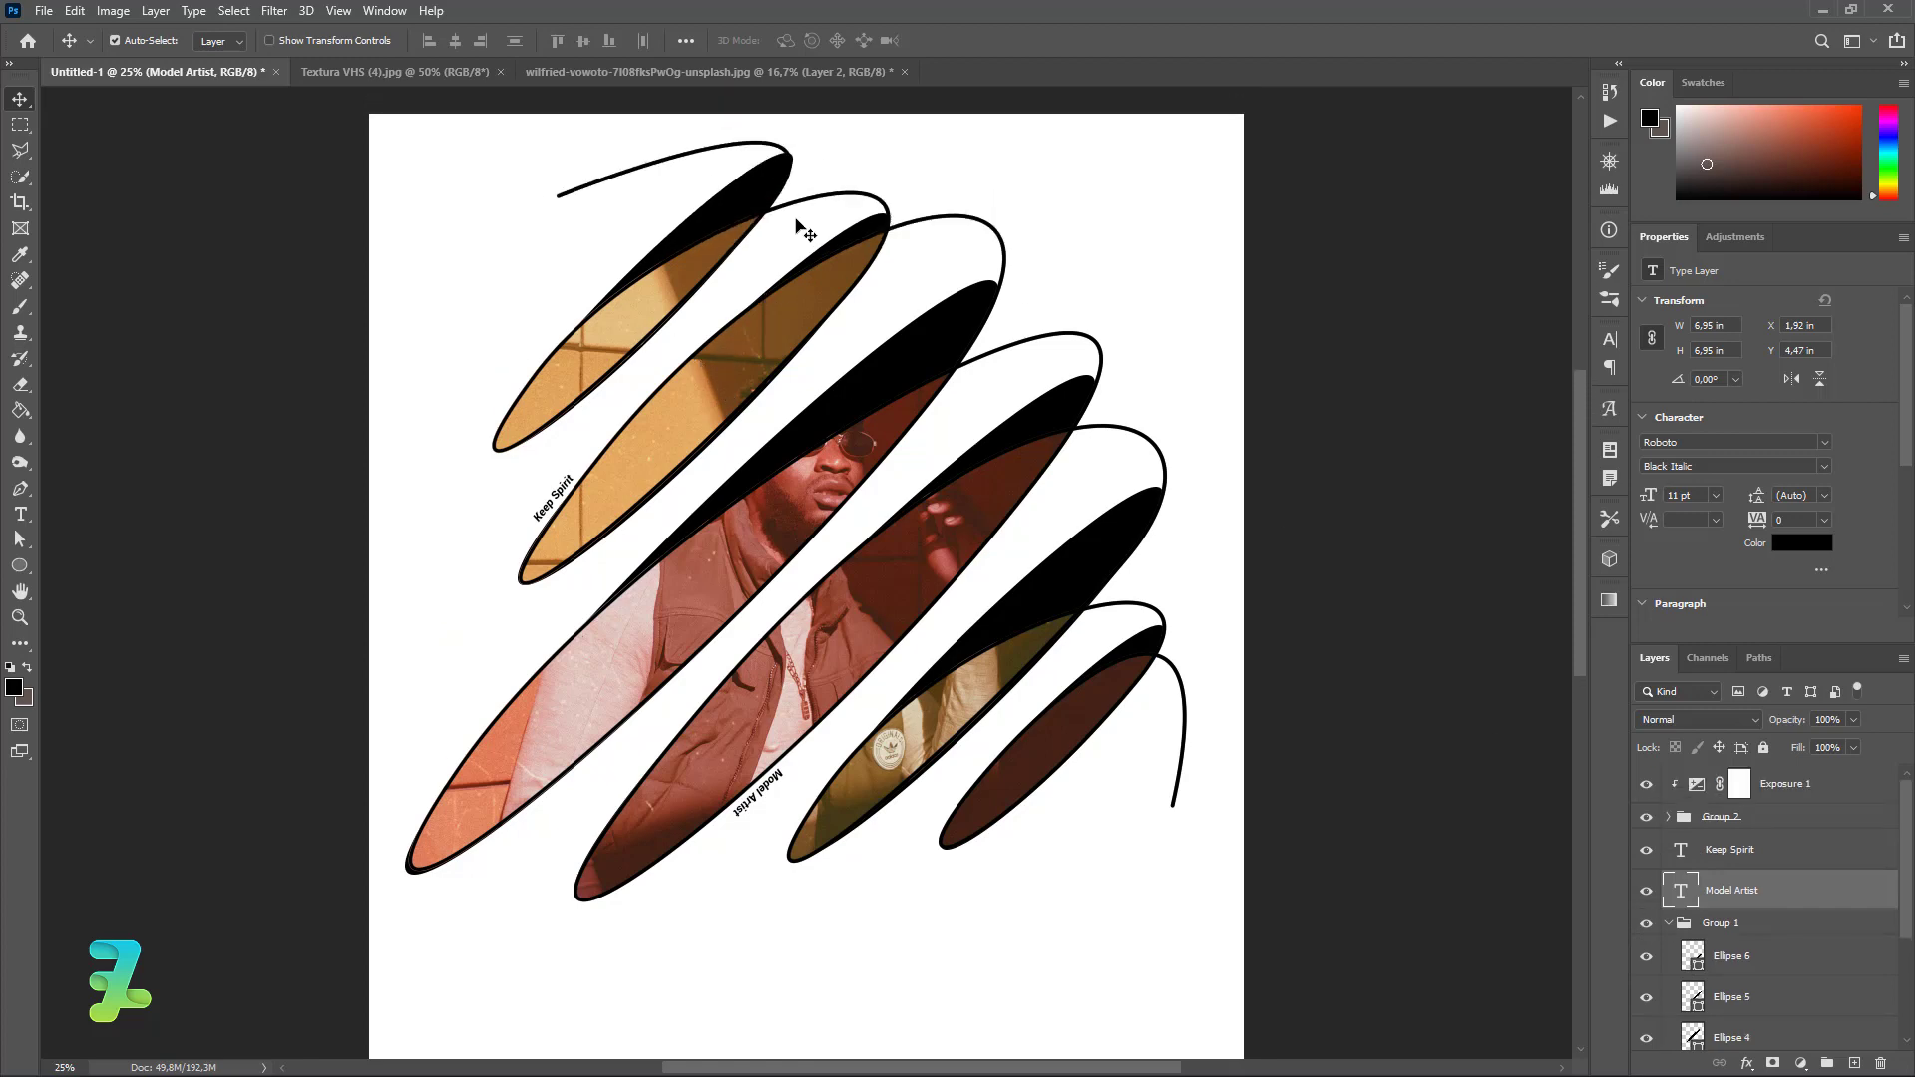
{"action": "scroll", "coordinate": [806, 231], "scroll_direction": "down", "scroll_amount": 2}
{"action": "scroll", "coordinate": [1696, 947], "scroll_direction": "down", "scroll_amount": 2}
{"action": "scroll", "coordinate": [1675, 995], "scroll_direction": "down", "scroll_amount": 2}
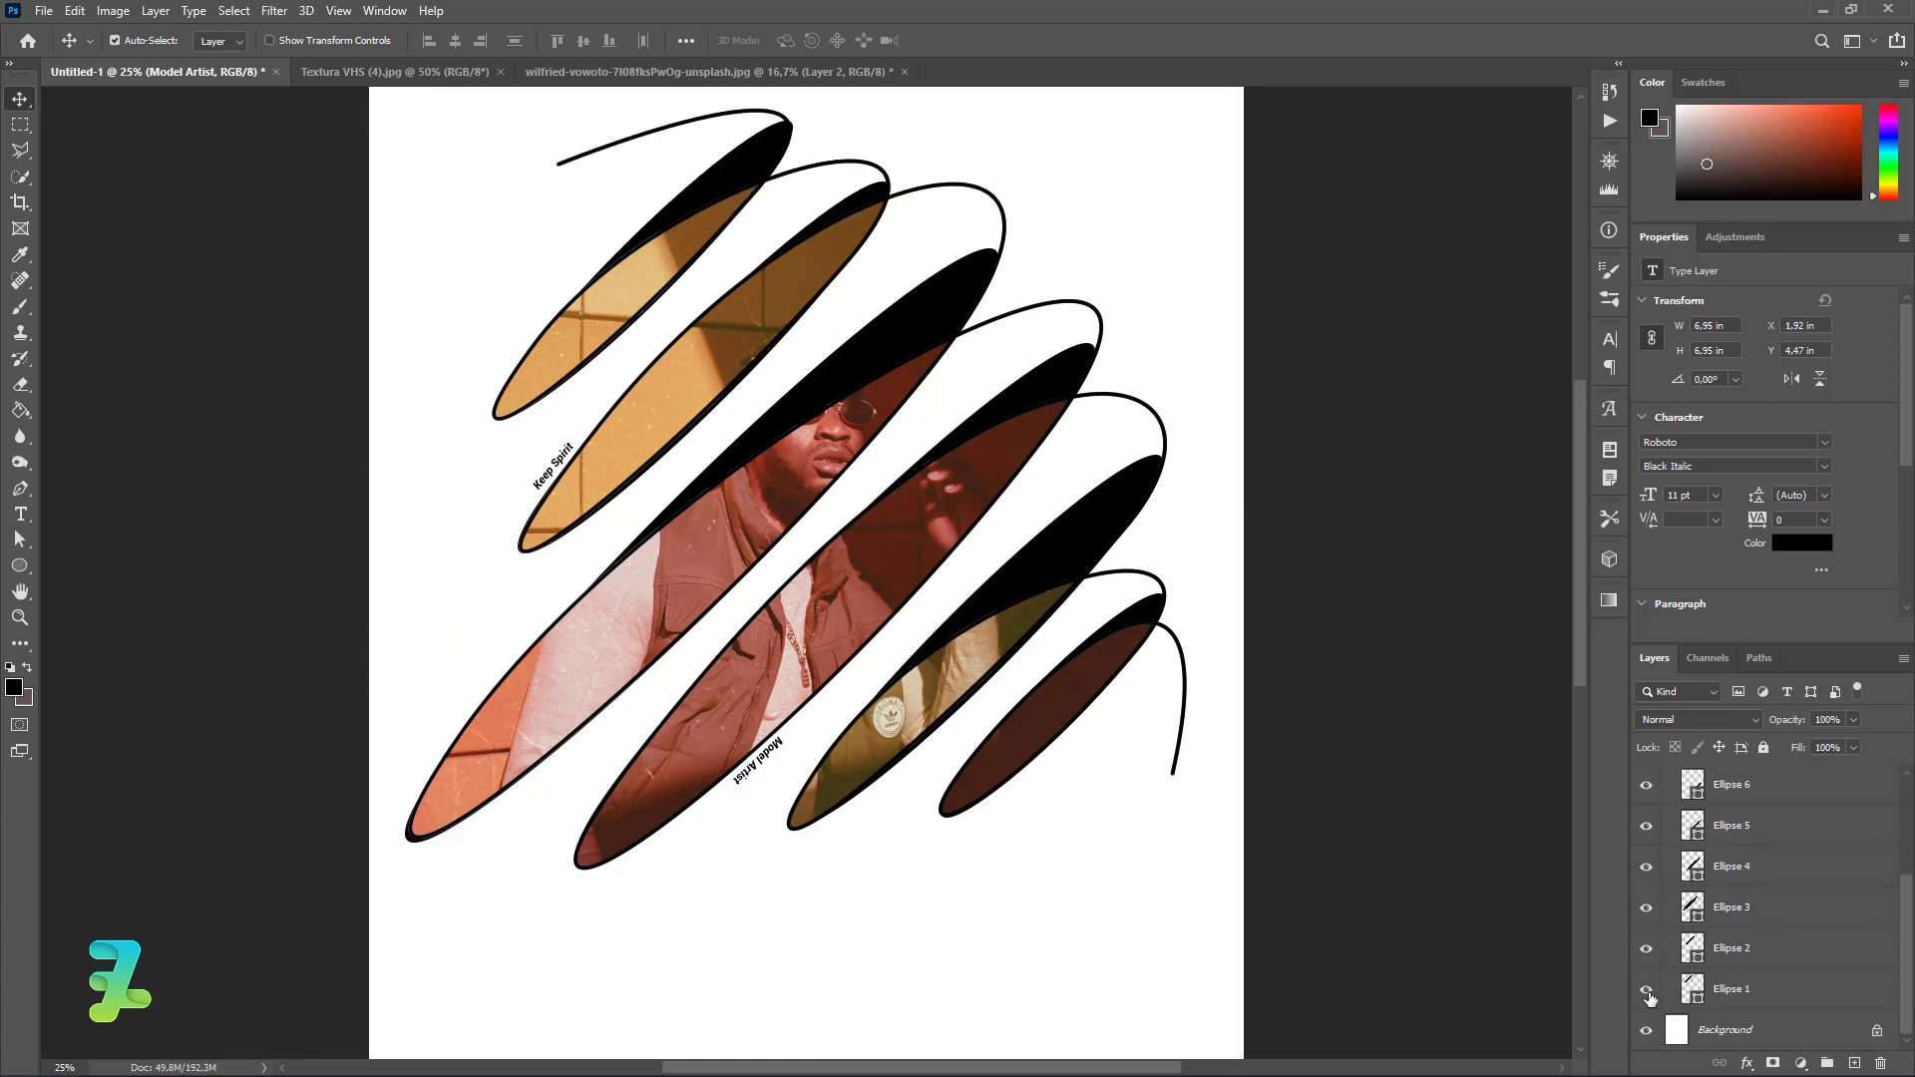
Step: Start path text on the top Ellipse 1 loop and delete the Lorem ipsum placeholder
{"action": "left_click", "coordinate": [1689, 988]}
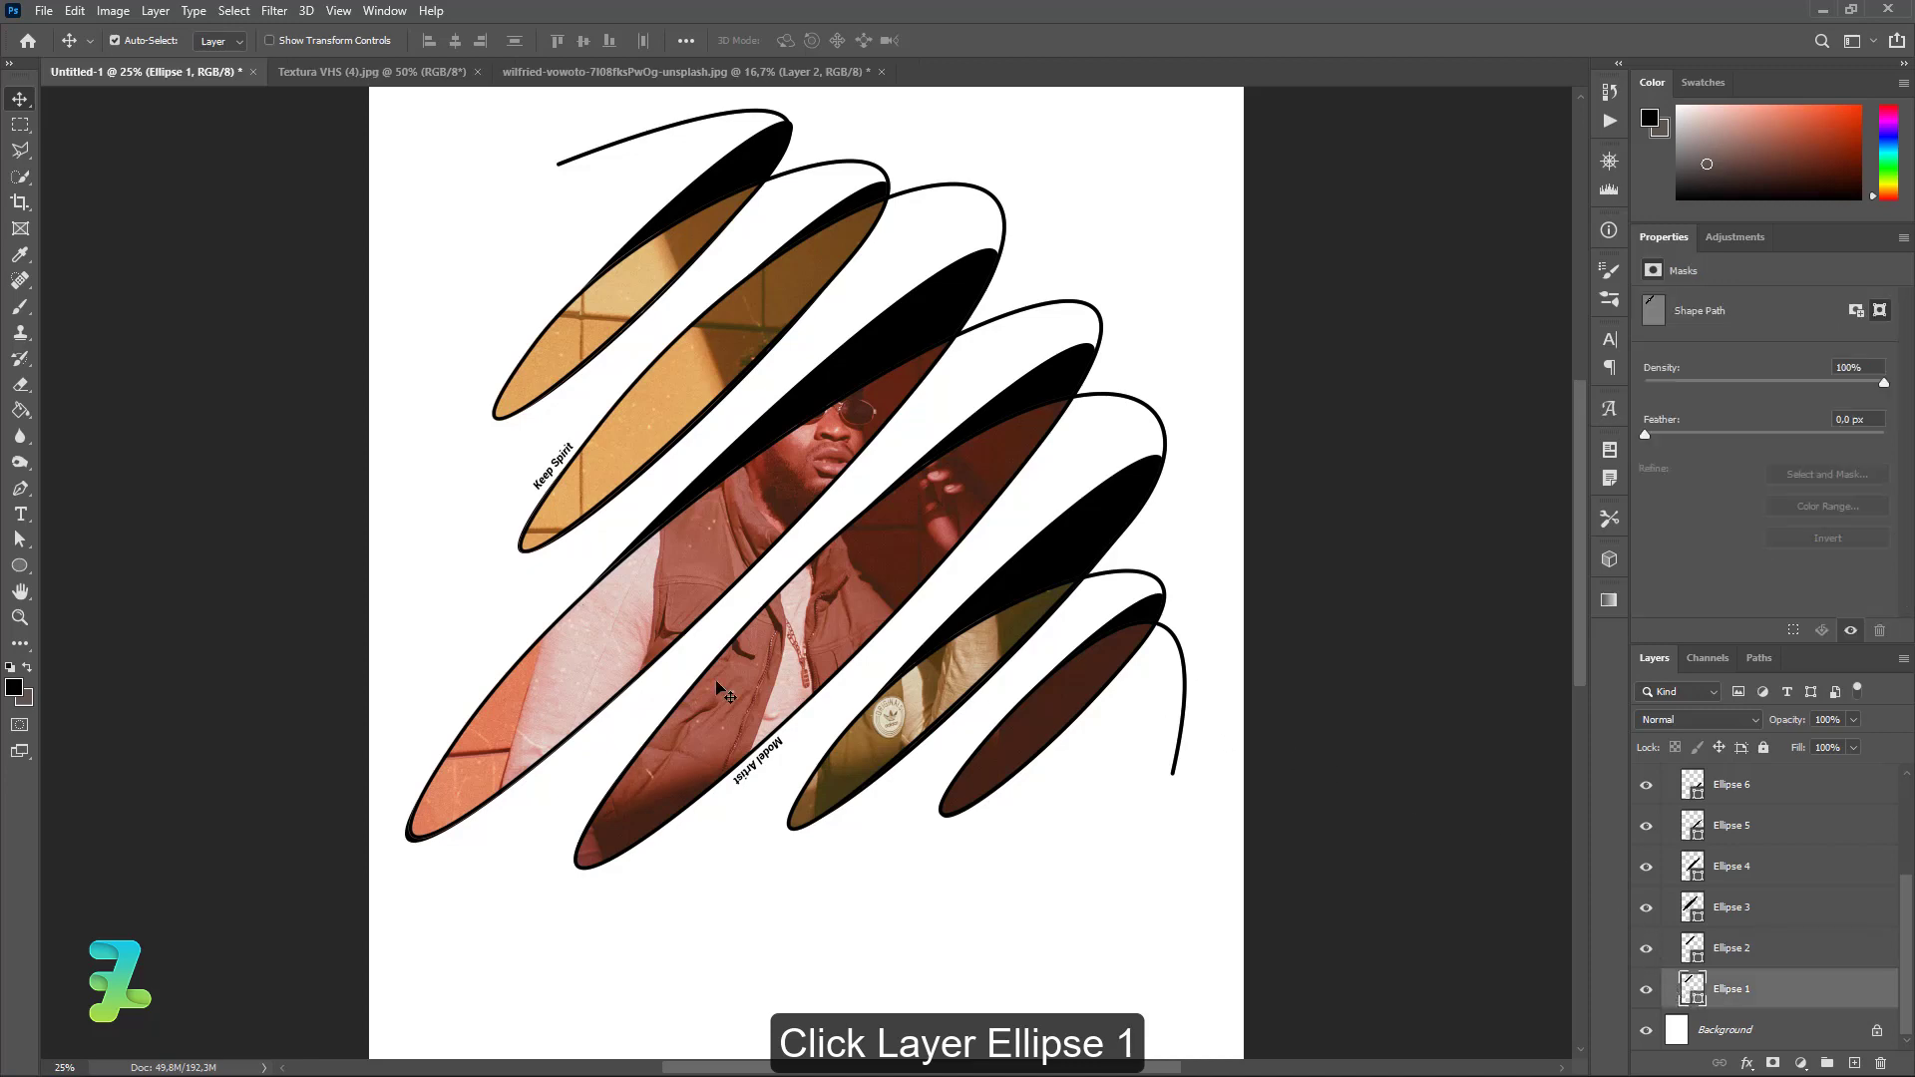
{"action": "left_click", "coordinate": [19, 514]}
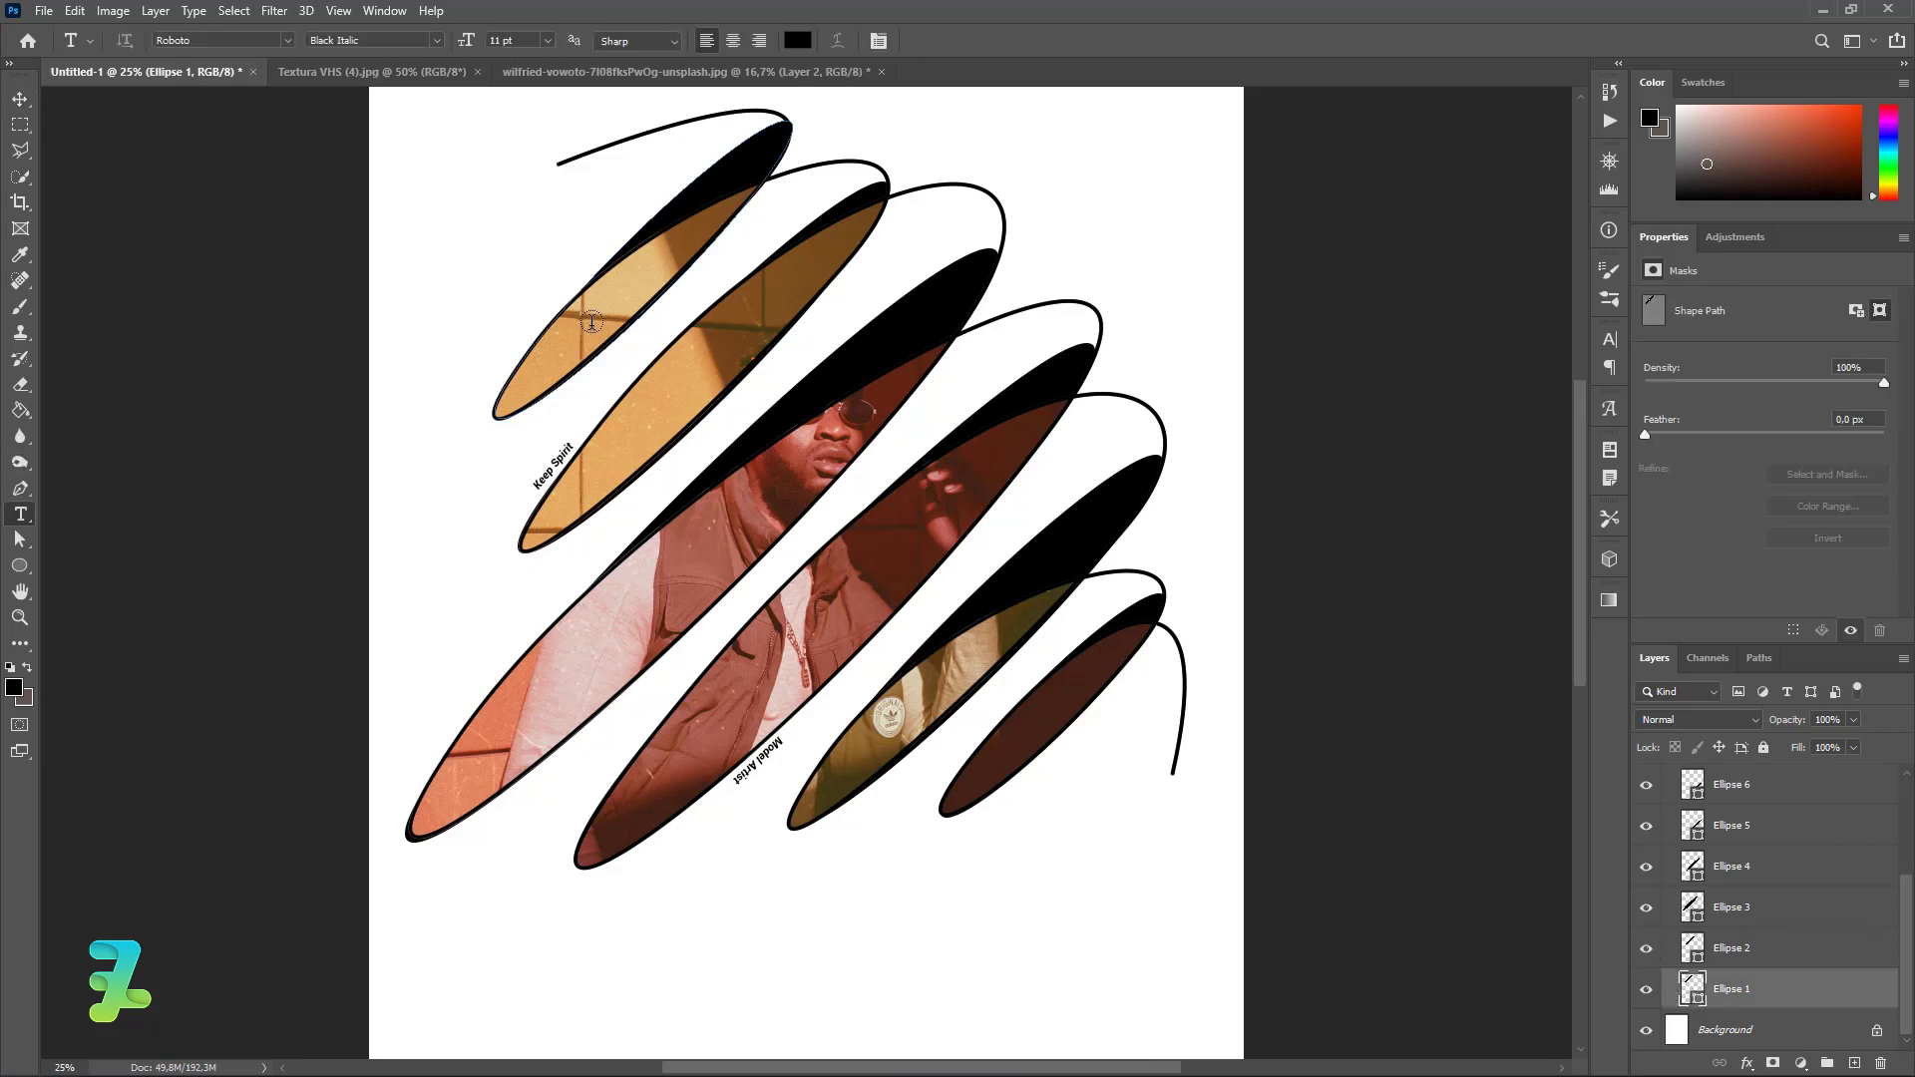
{"action": "left_click", "coordinate": [524, 351]}
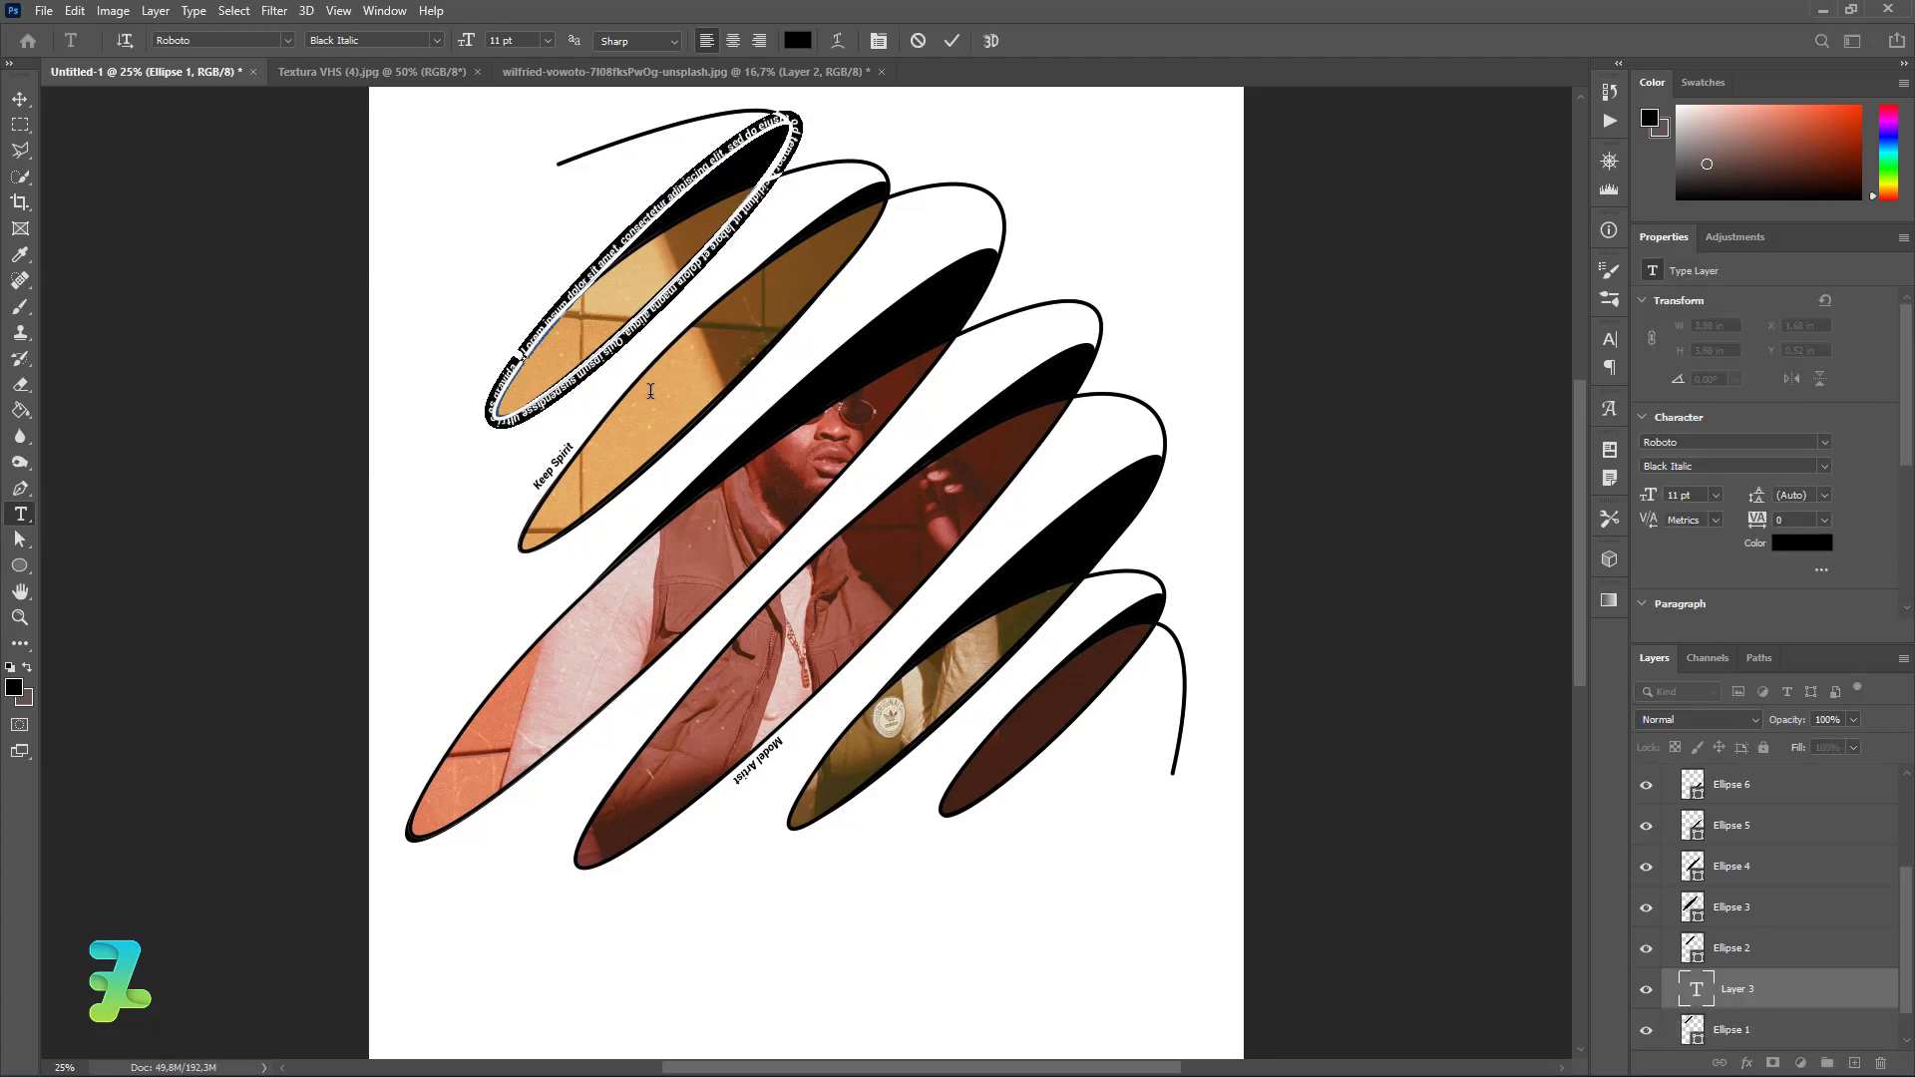
{"action": "key", "text": "BackSpace"}
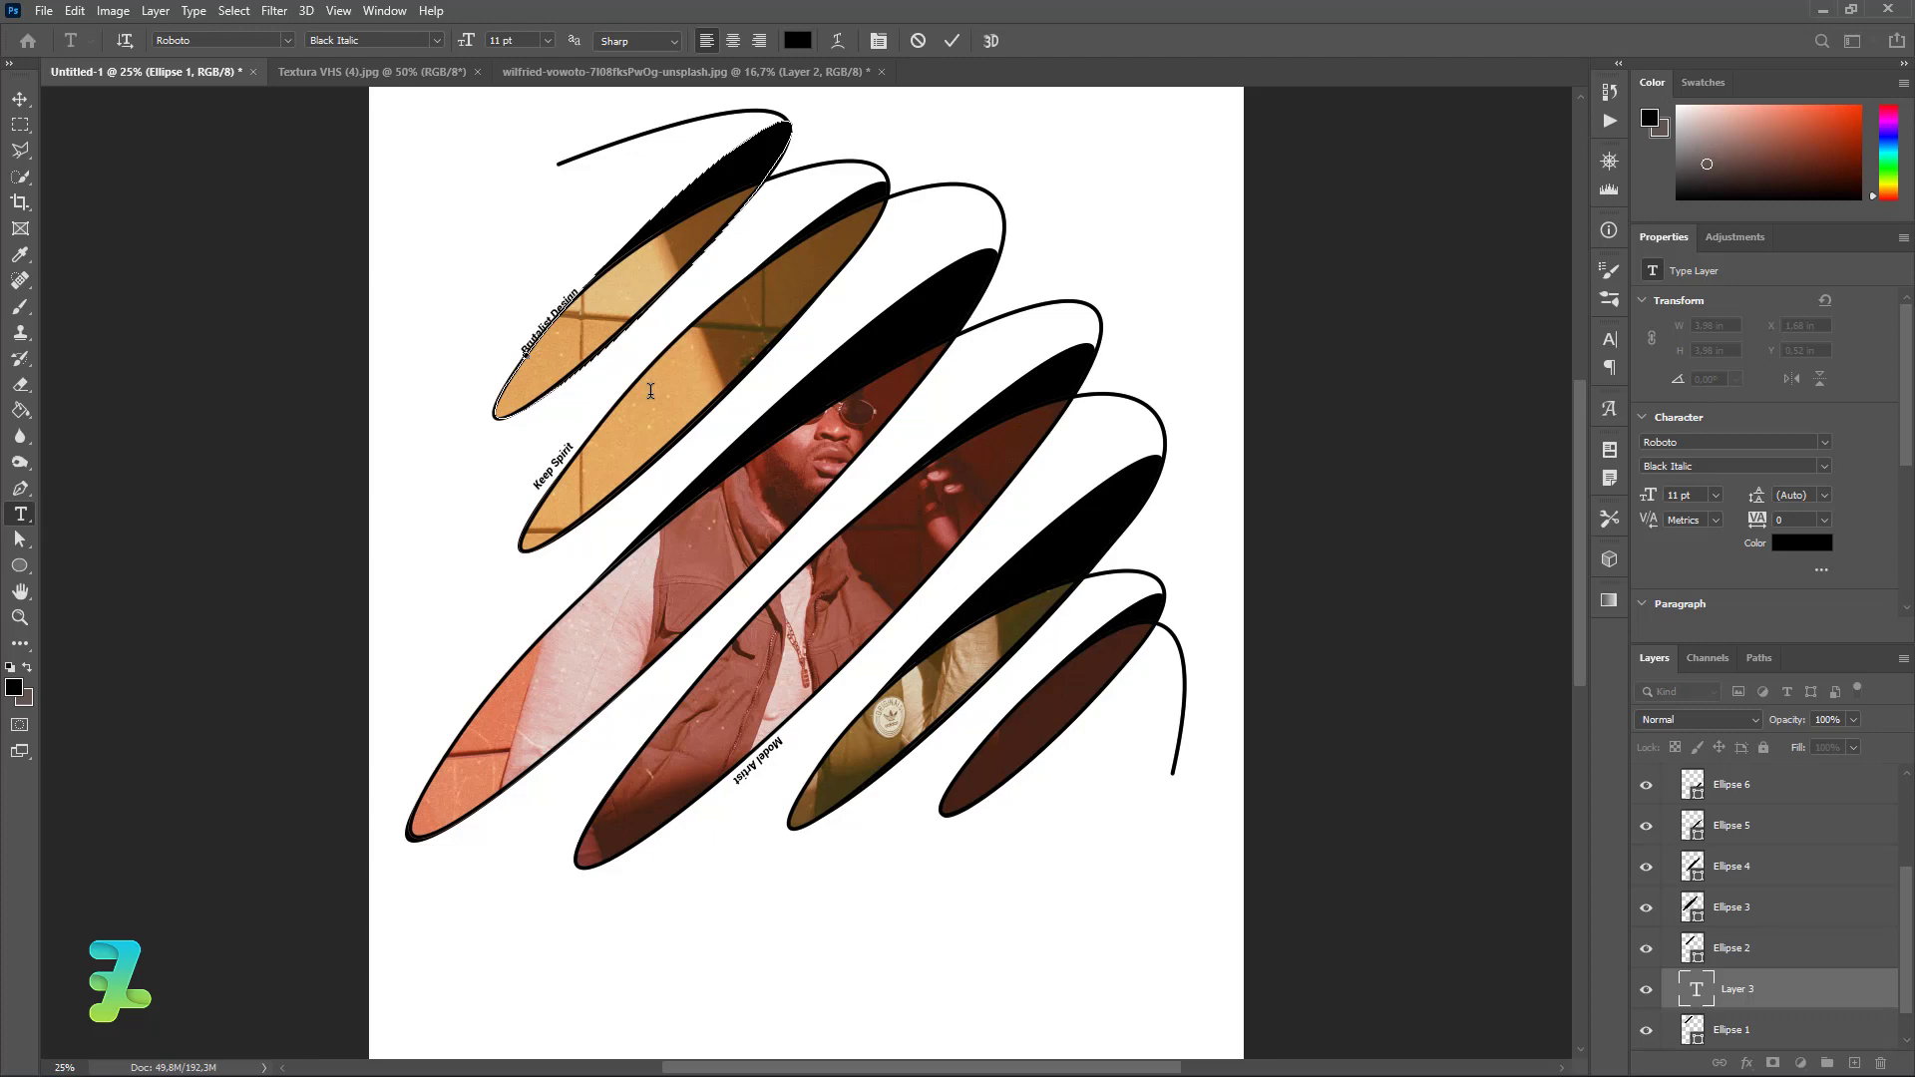
Step: Slide the Brutalist Design text along the ellipse and move its layer between Keep Spirit and Model Artist
{"action": "left_click", "coordinate": [20, 98]}
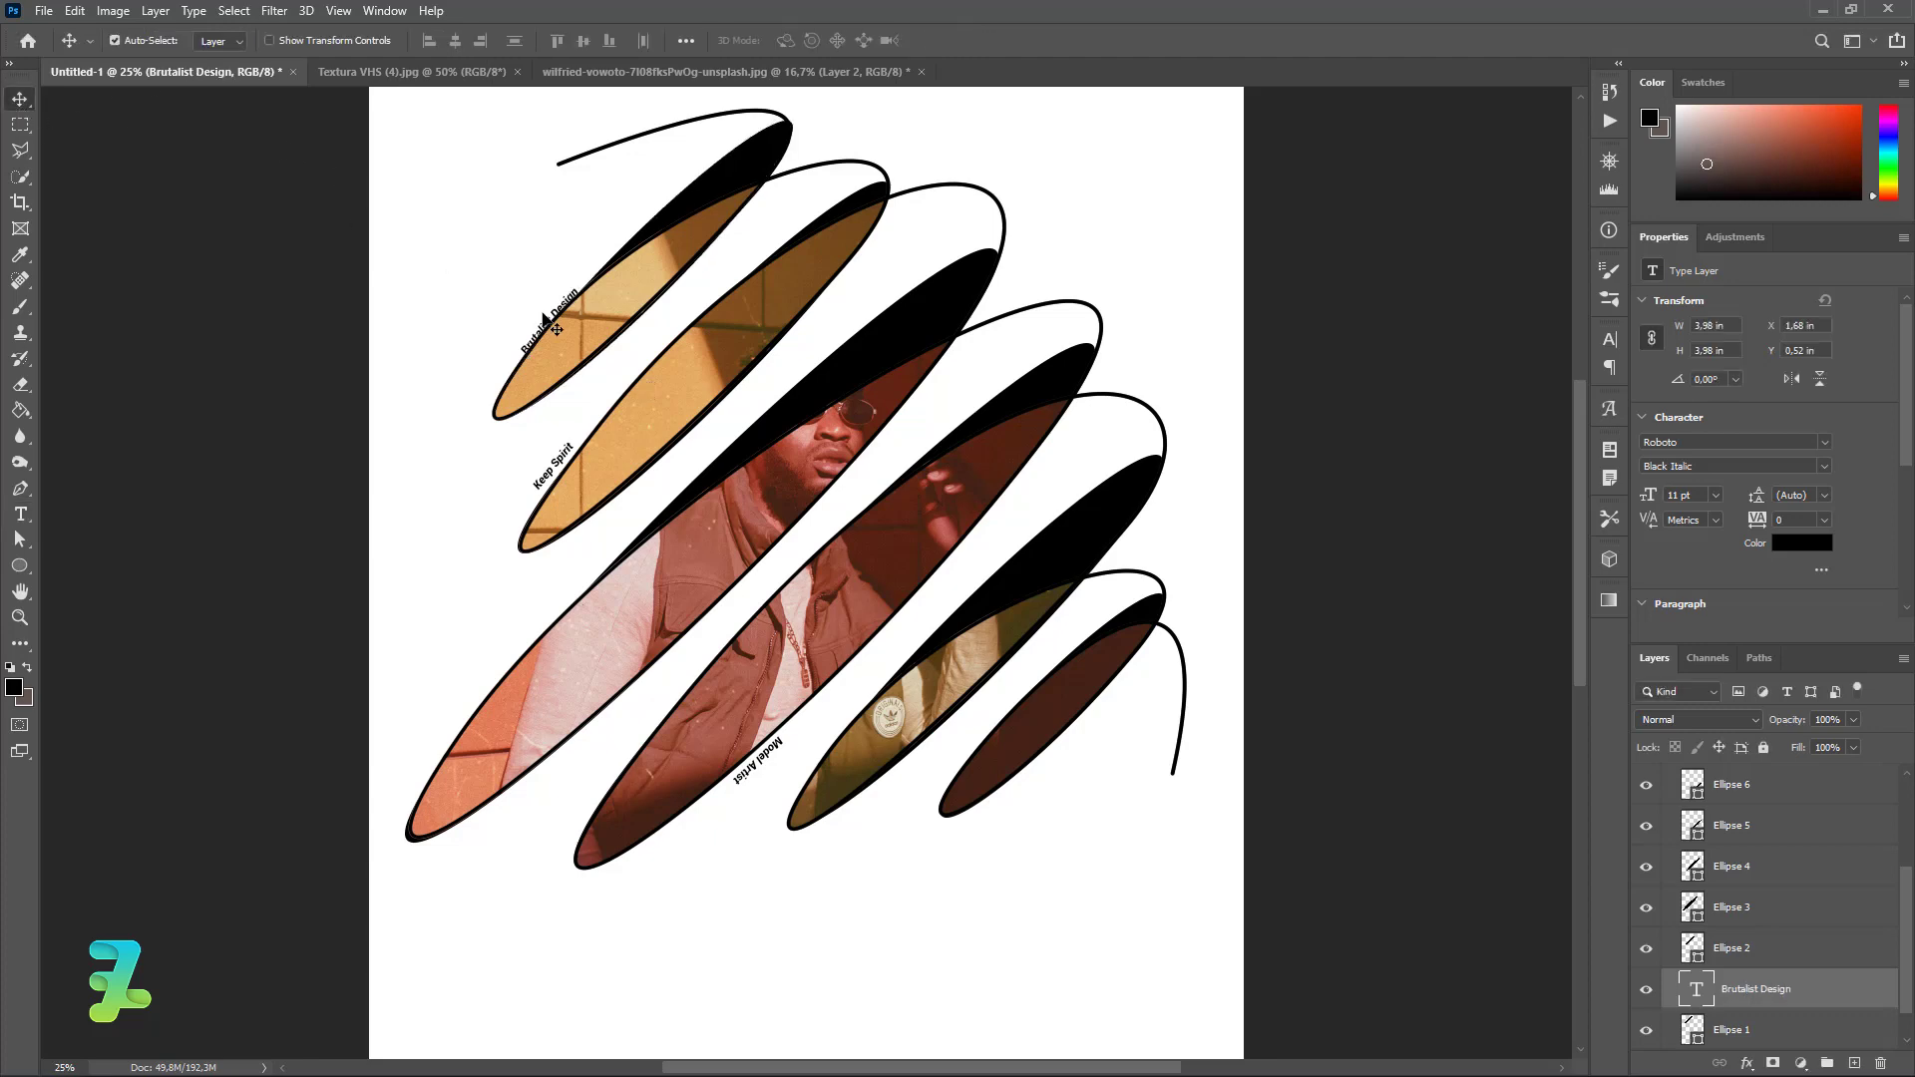
{"action": "left_click_drag", "start_coordinate": [555, 317], "coordinate": [522, 346]}
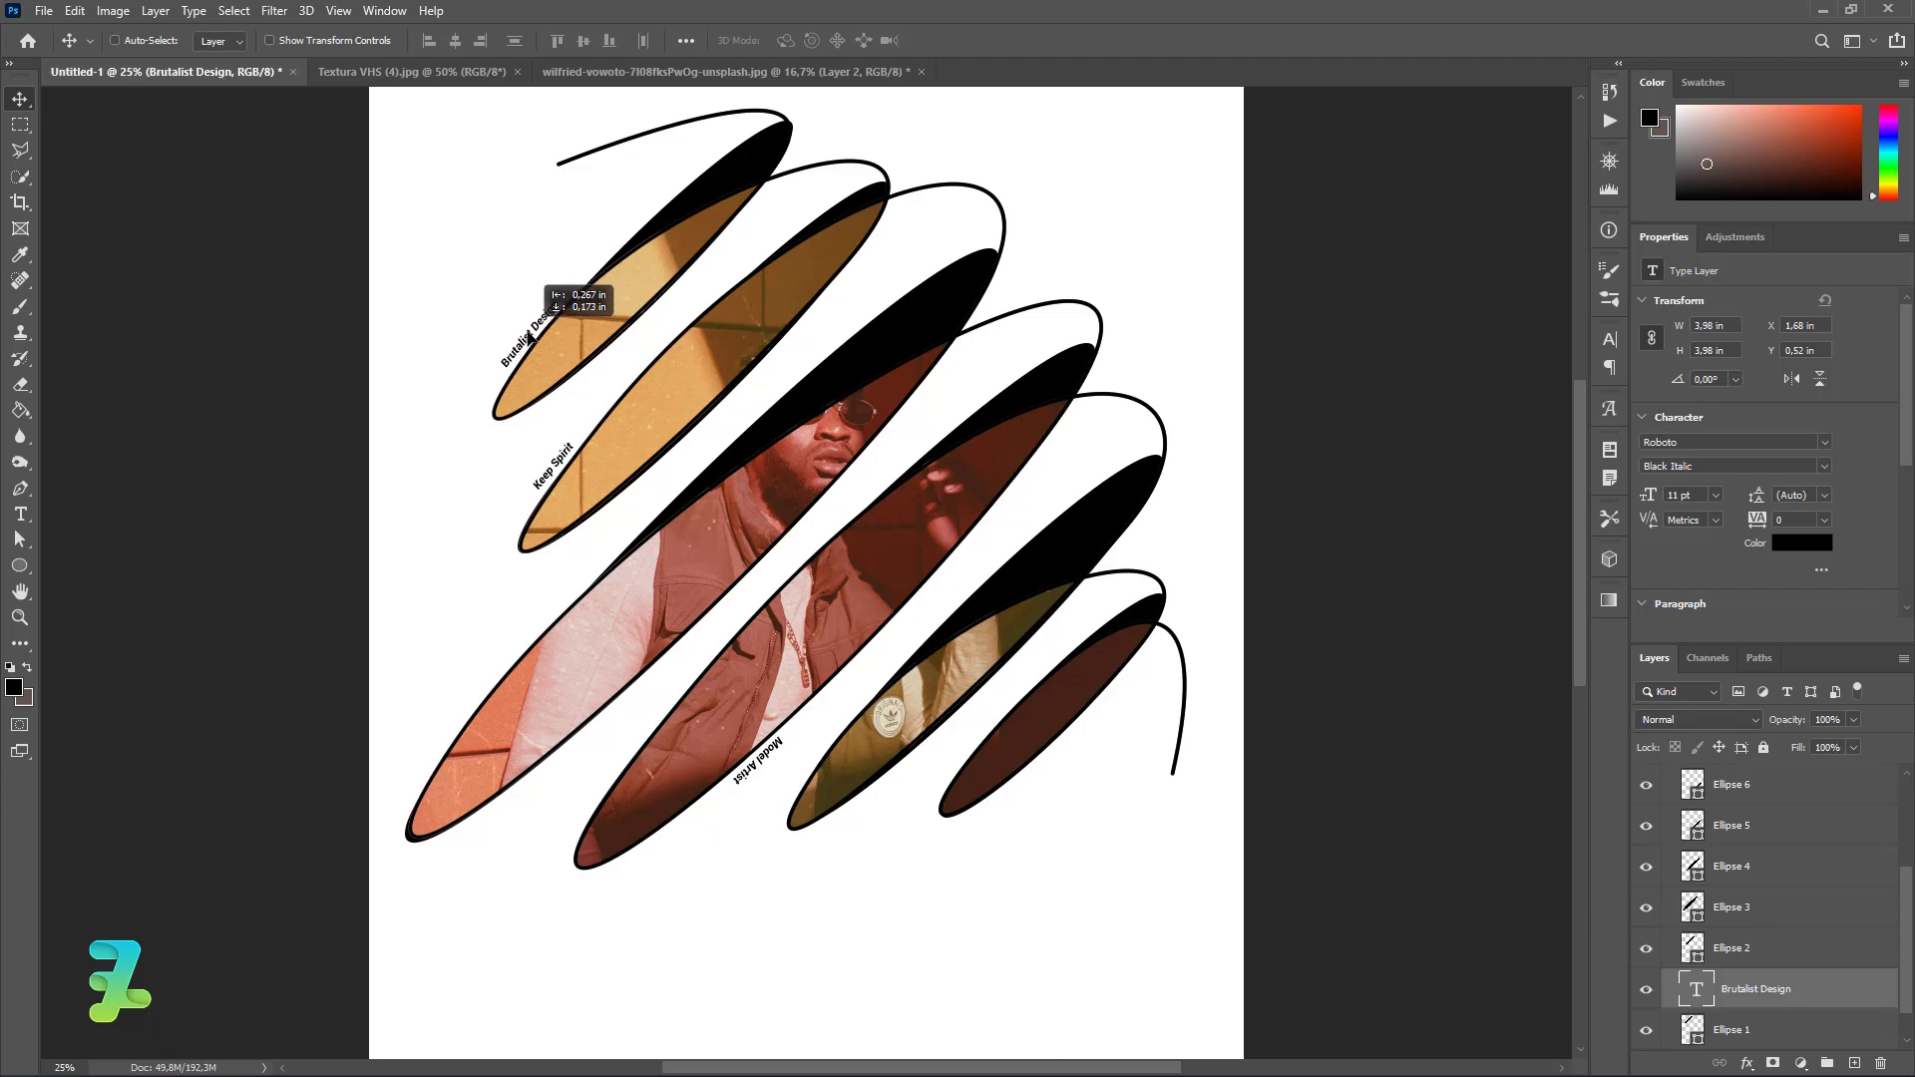
{"action": "left_click_drag", "start_coordinate": [526, 350], "coordinate": [530, 335]}
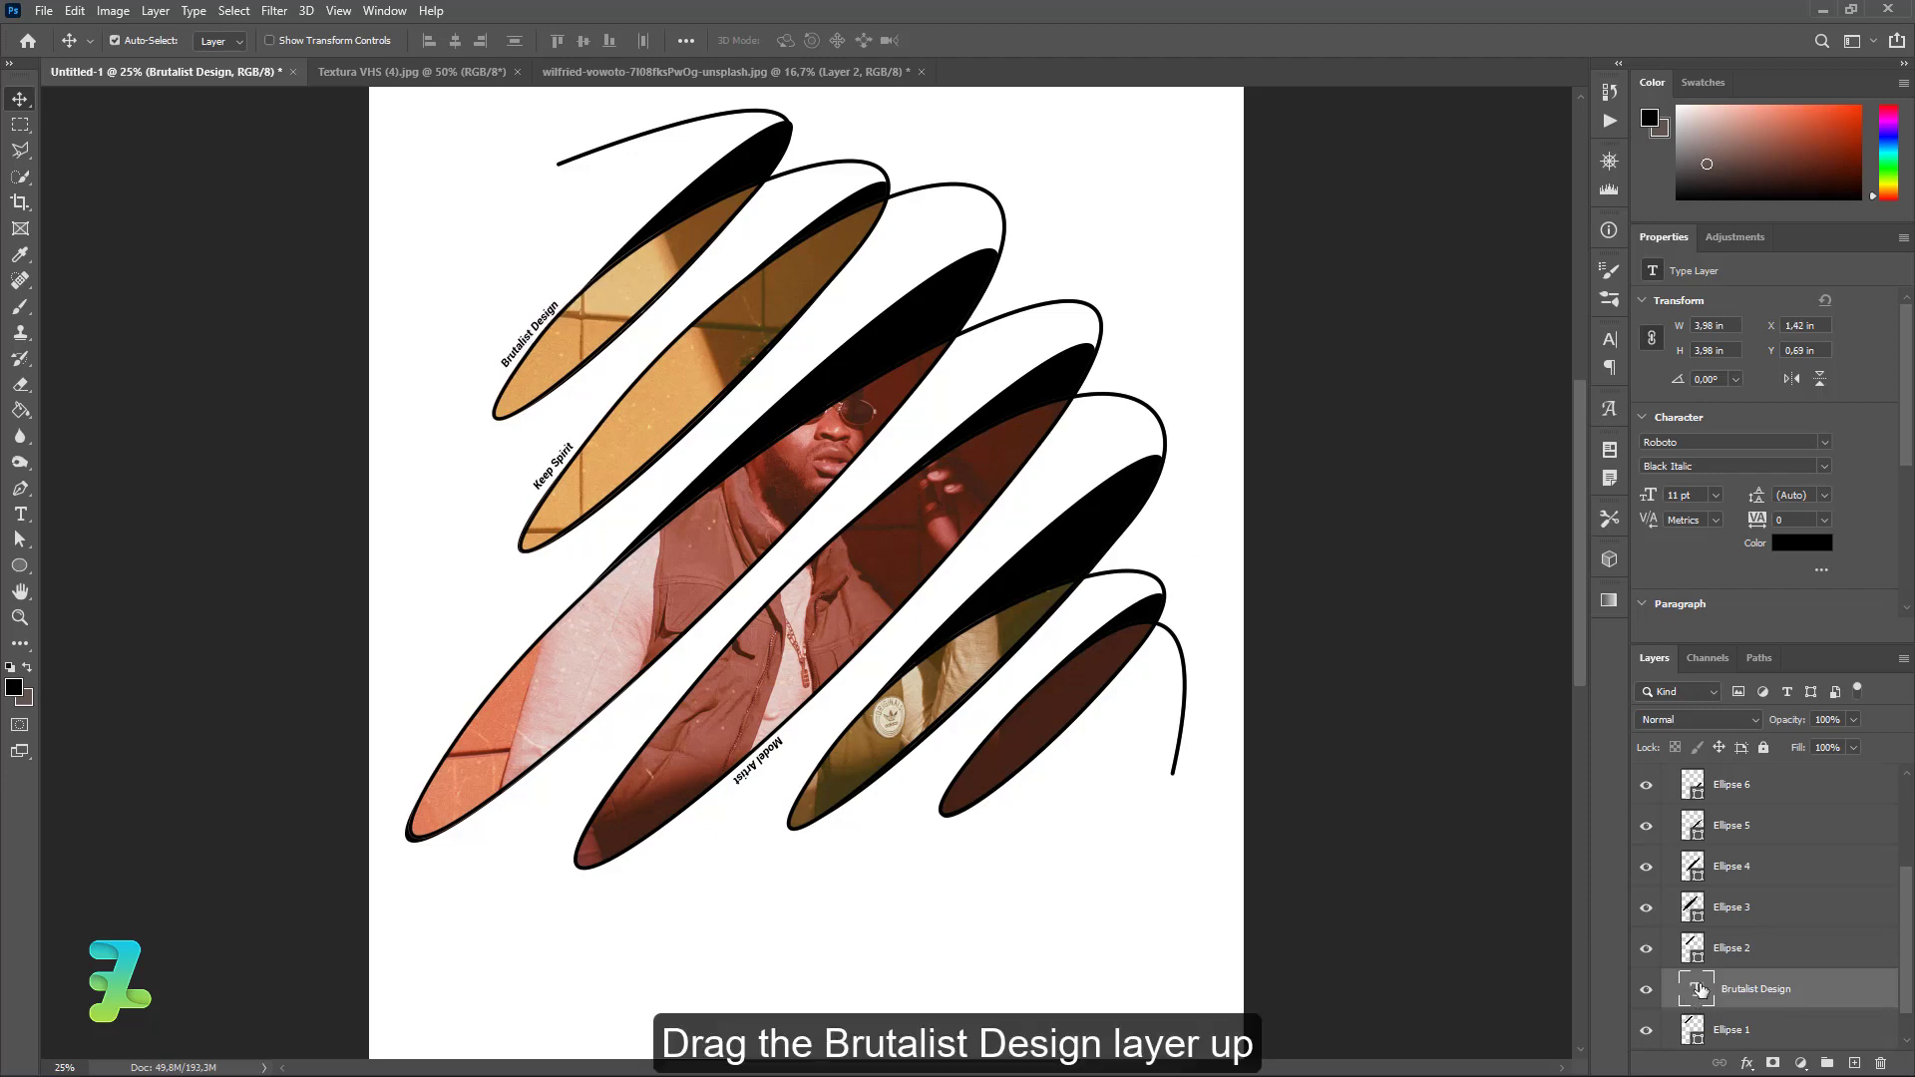
{"action": "left_click_drag", "start_coordinate": [1701, 989], "coordinate": [1731, 803]}
Step: Toggle Ellipse 4's visibility and collapse Group 1 in the Layers panel
{"action": "scroll", "coordinate": [1637, 937], "scroll_direction": "down", "scroll_amount": 2}
{"action": "left_click", "coordinate": [1636, 937]}
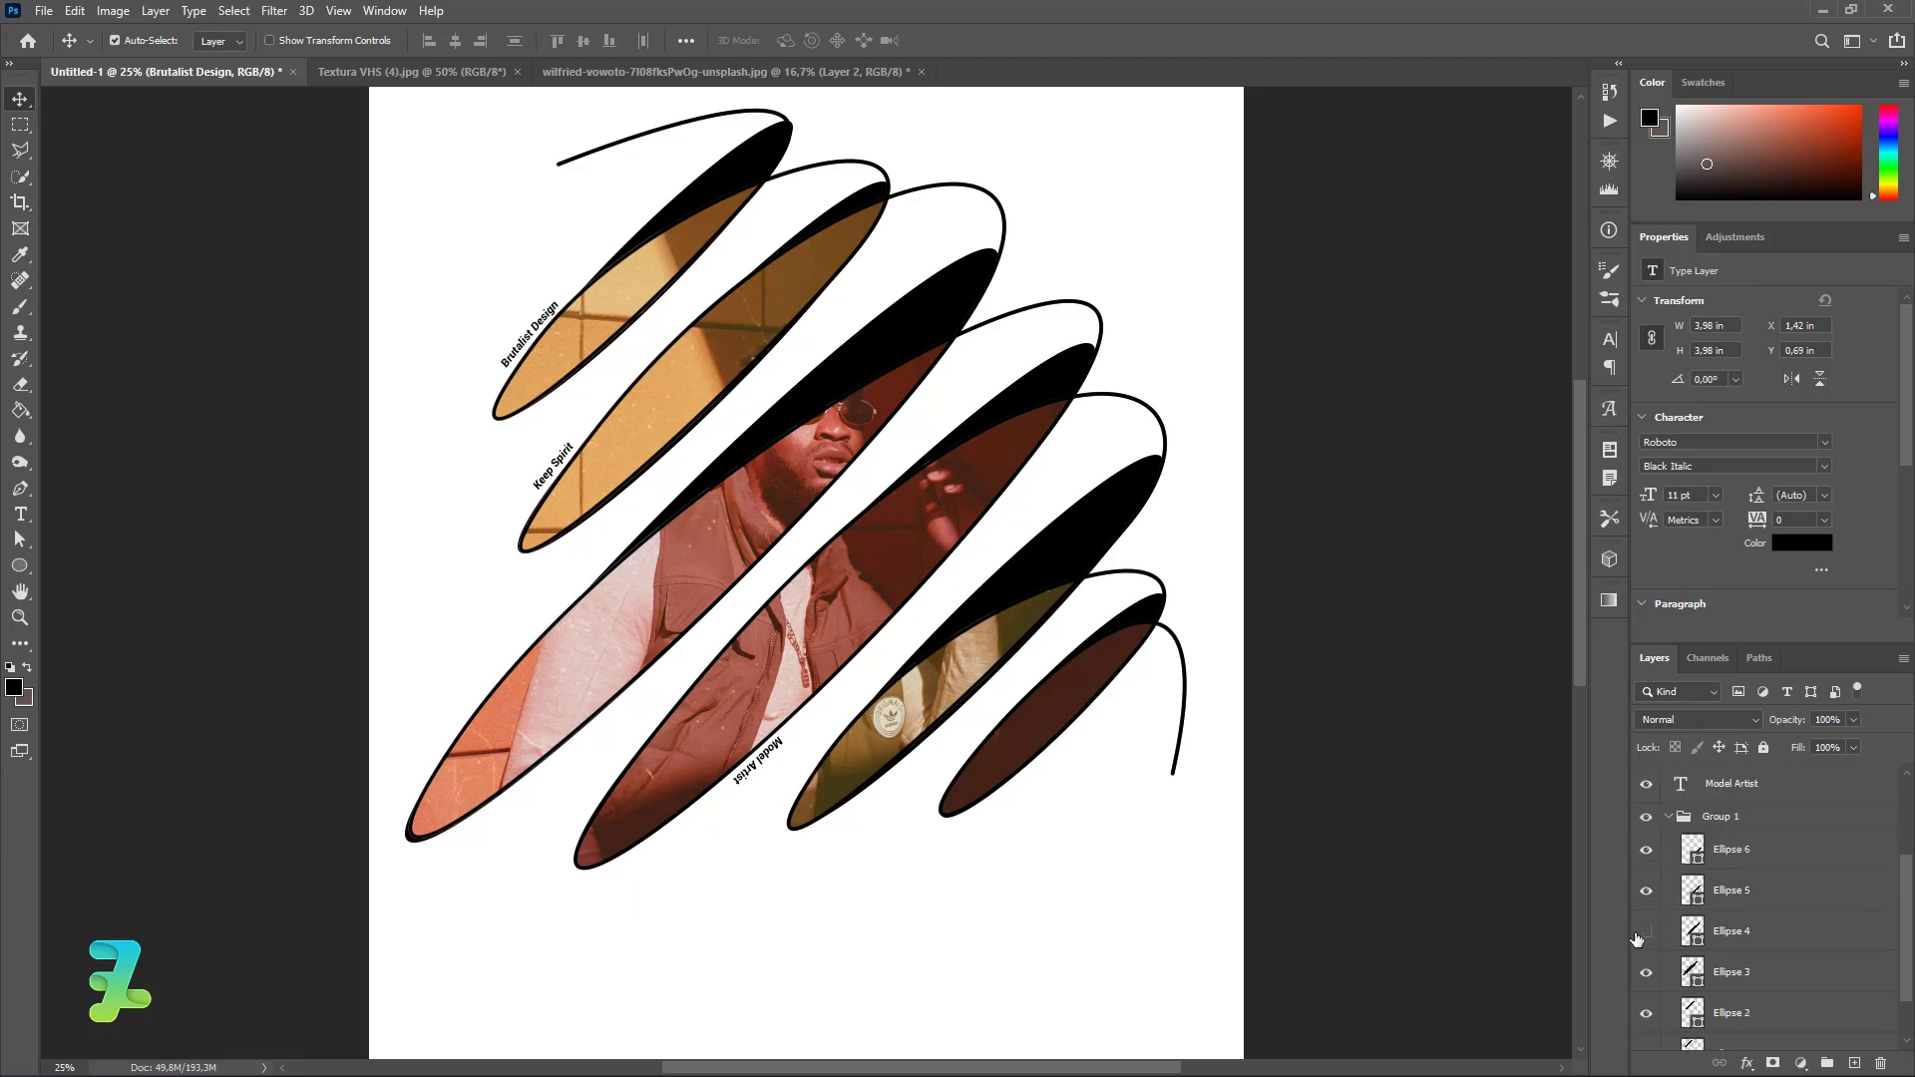
{"action": "left_click", "coordinate": [1637, 935]}
{"action": "left_click", "coordinate": [1668, 817]}
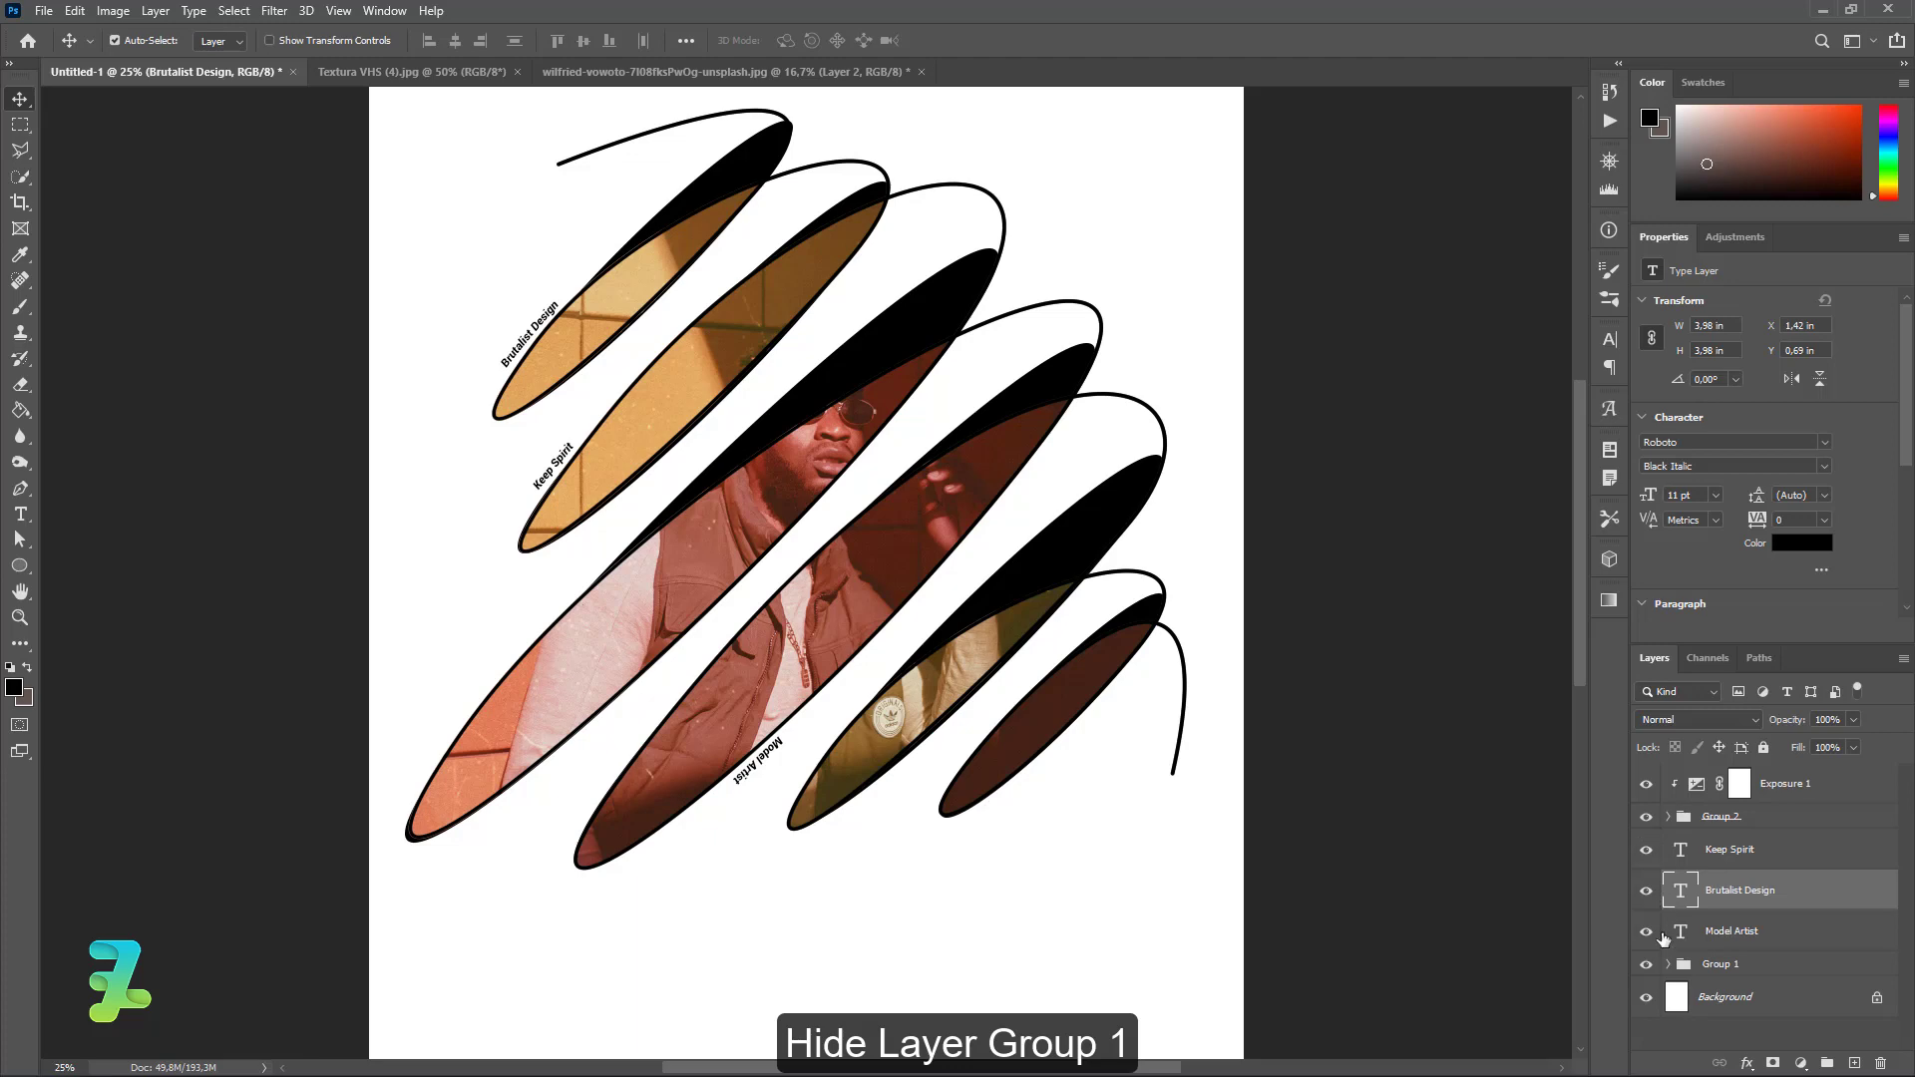
{"action": "scroll", "coordinate": [688, 514], "scroll_direction": "up", "scroll_amount": 3}
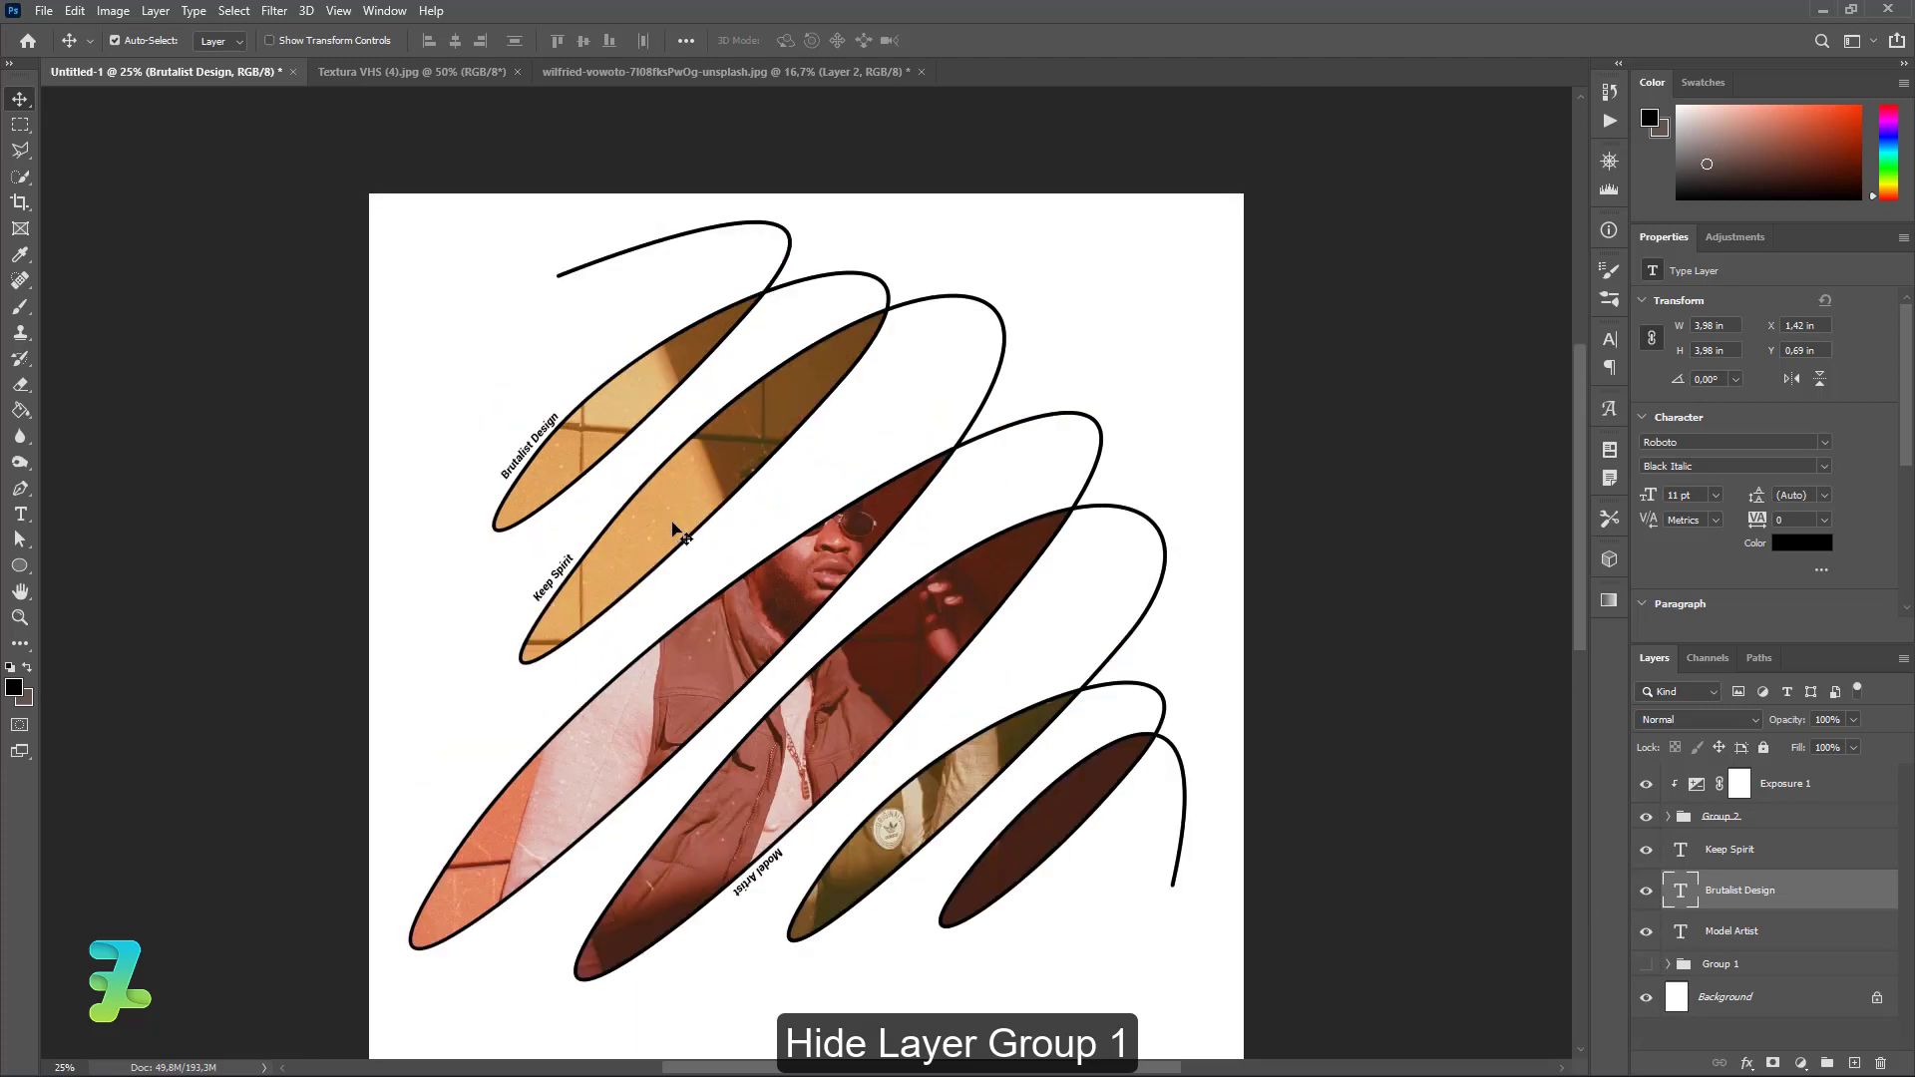
Step: Add a 60 pt 5 near the poster's top right and shift it slightly left
{"action": "left_click", "coordinate": [21, 513]}
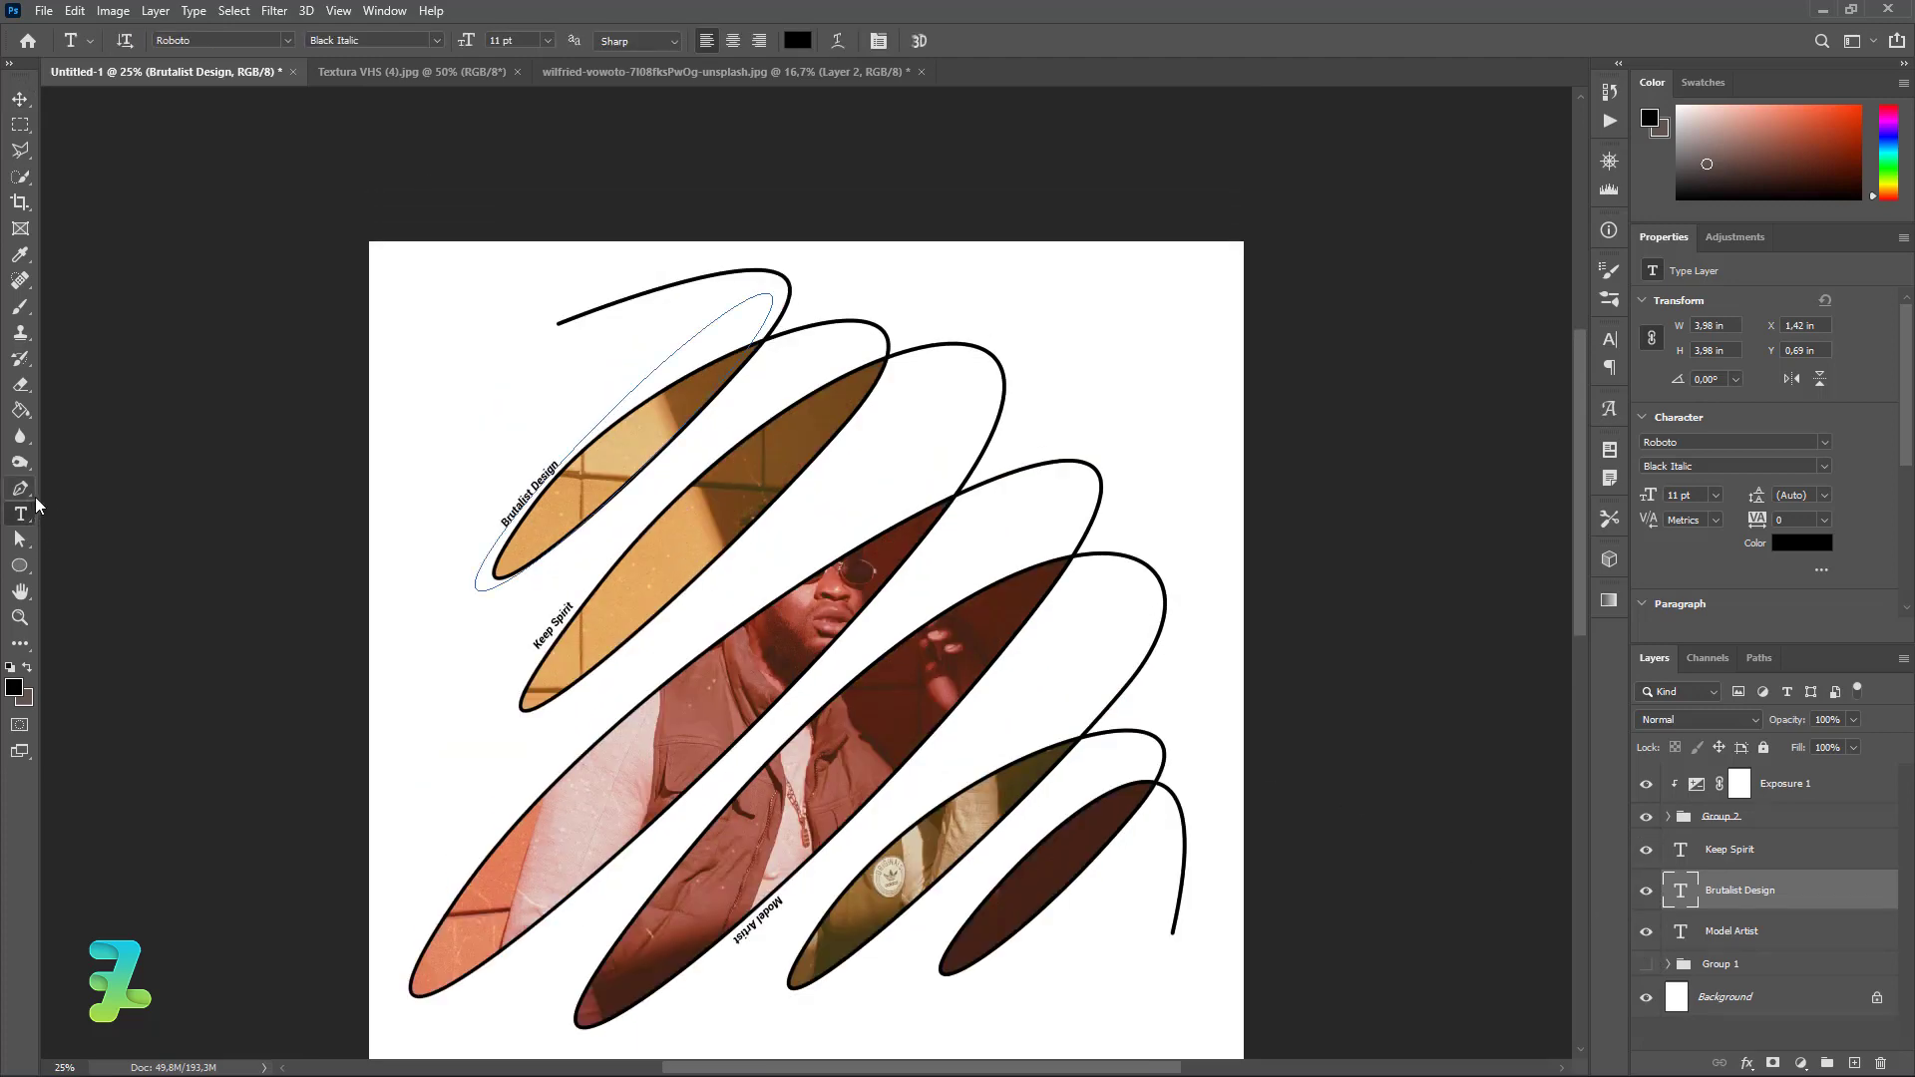
{"action": "left_click", "coordinate": [1070, 414]}
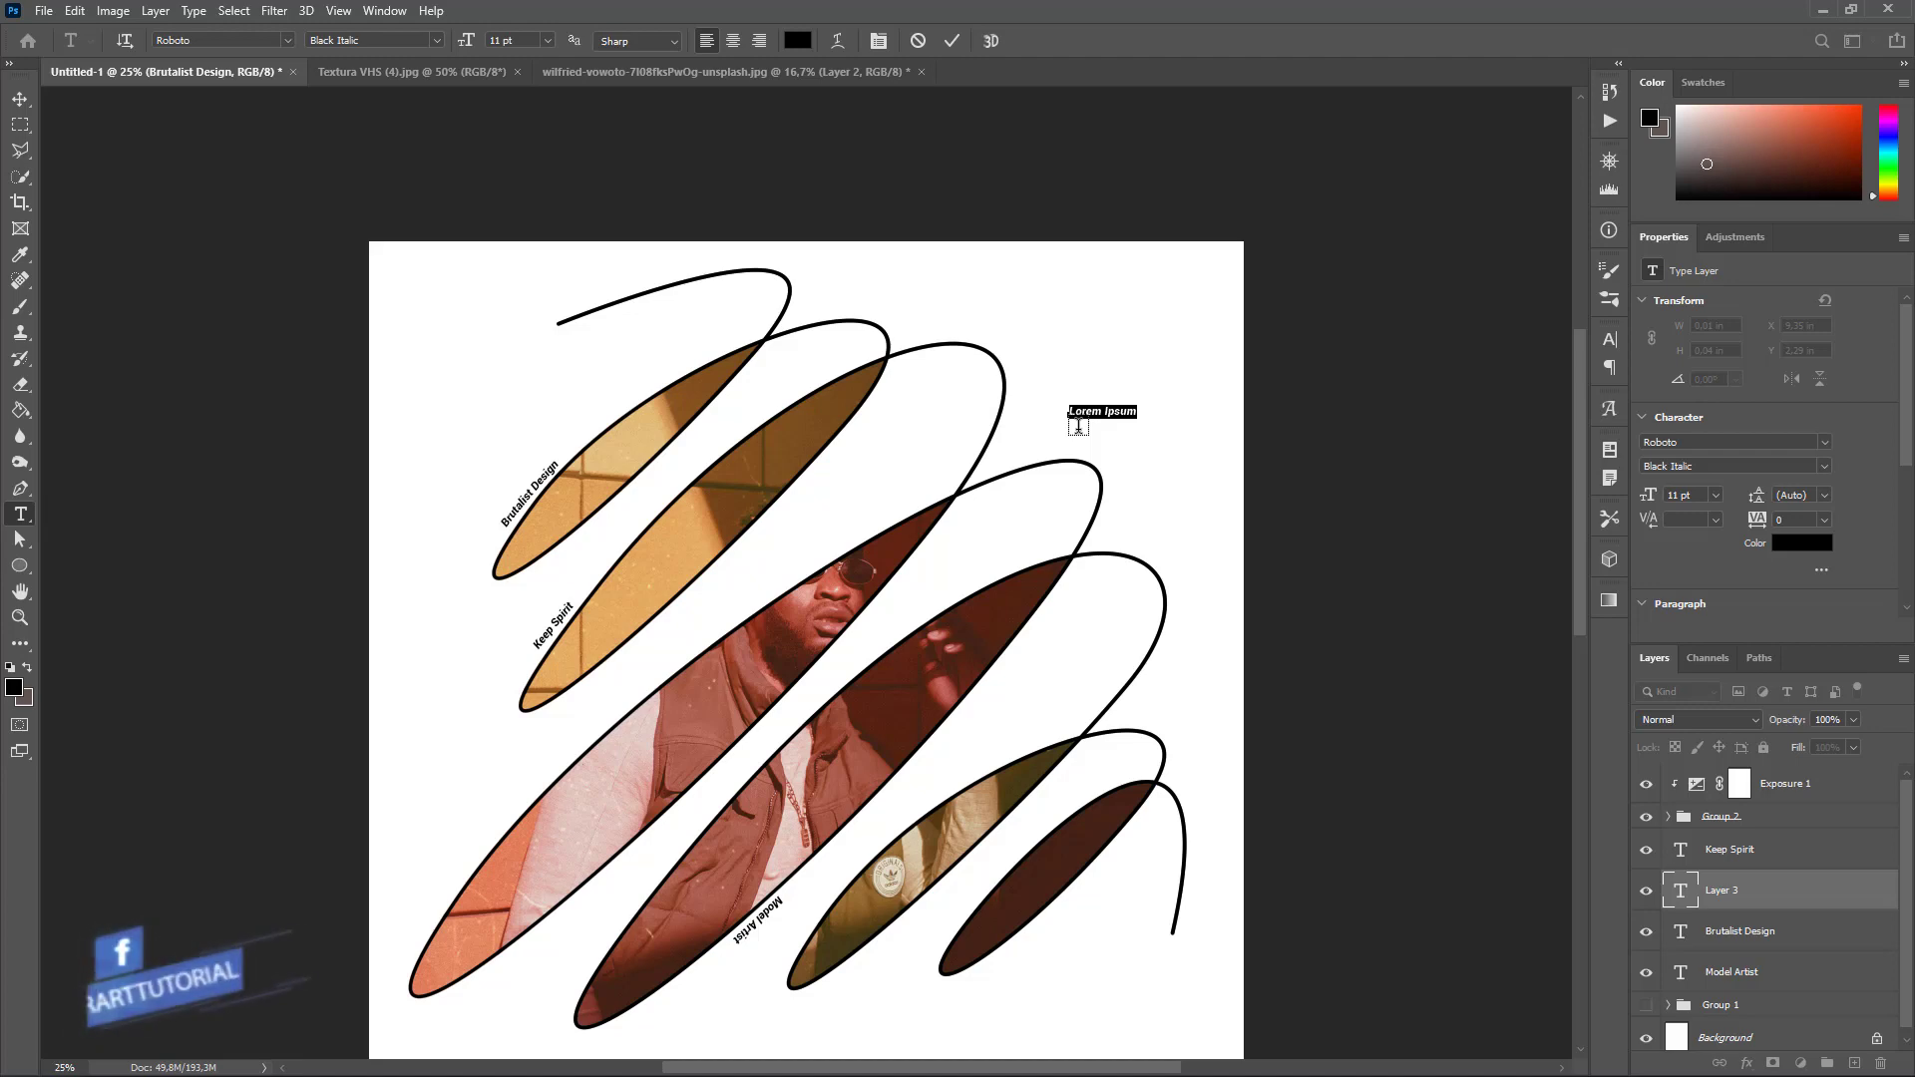
{"action": "key", "text": "BackSpace"}
{"action": "key", "text": "ctrl+a"}
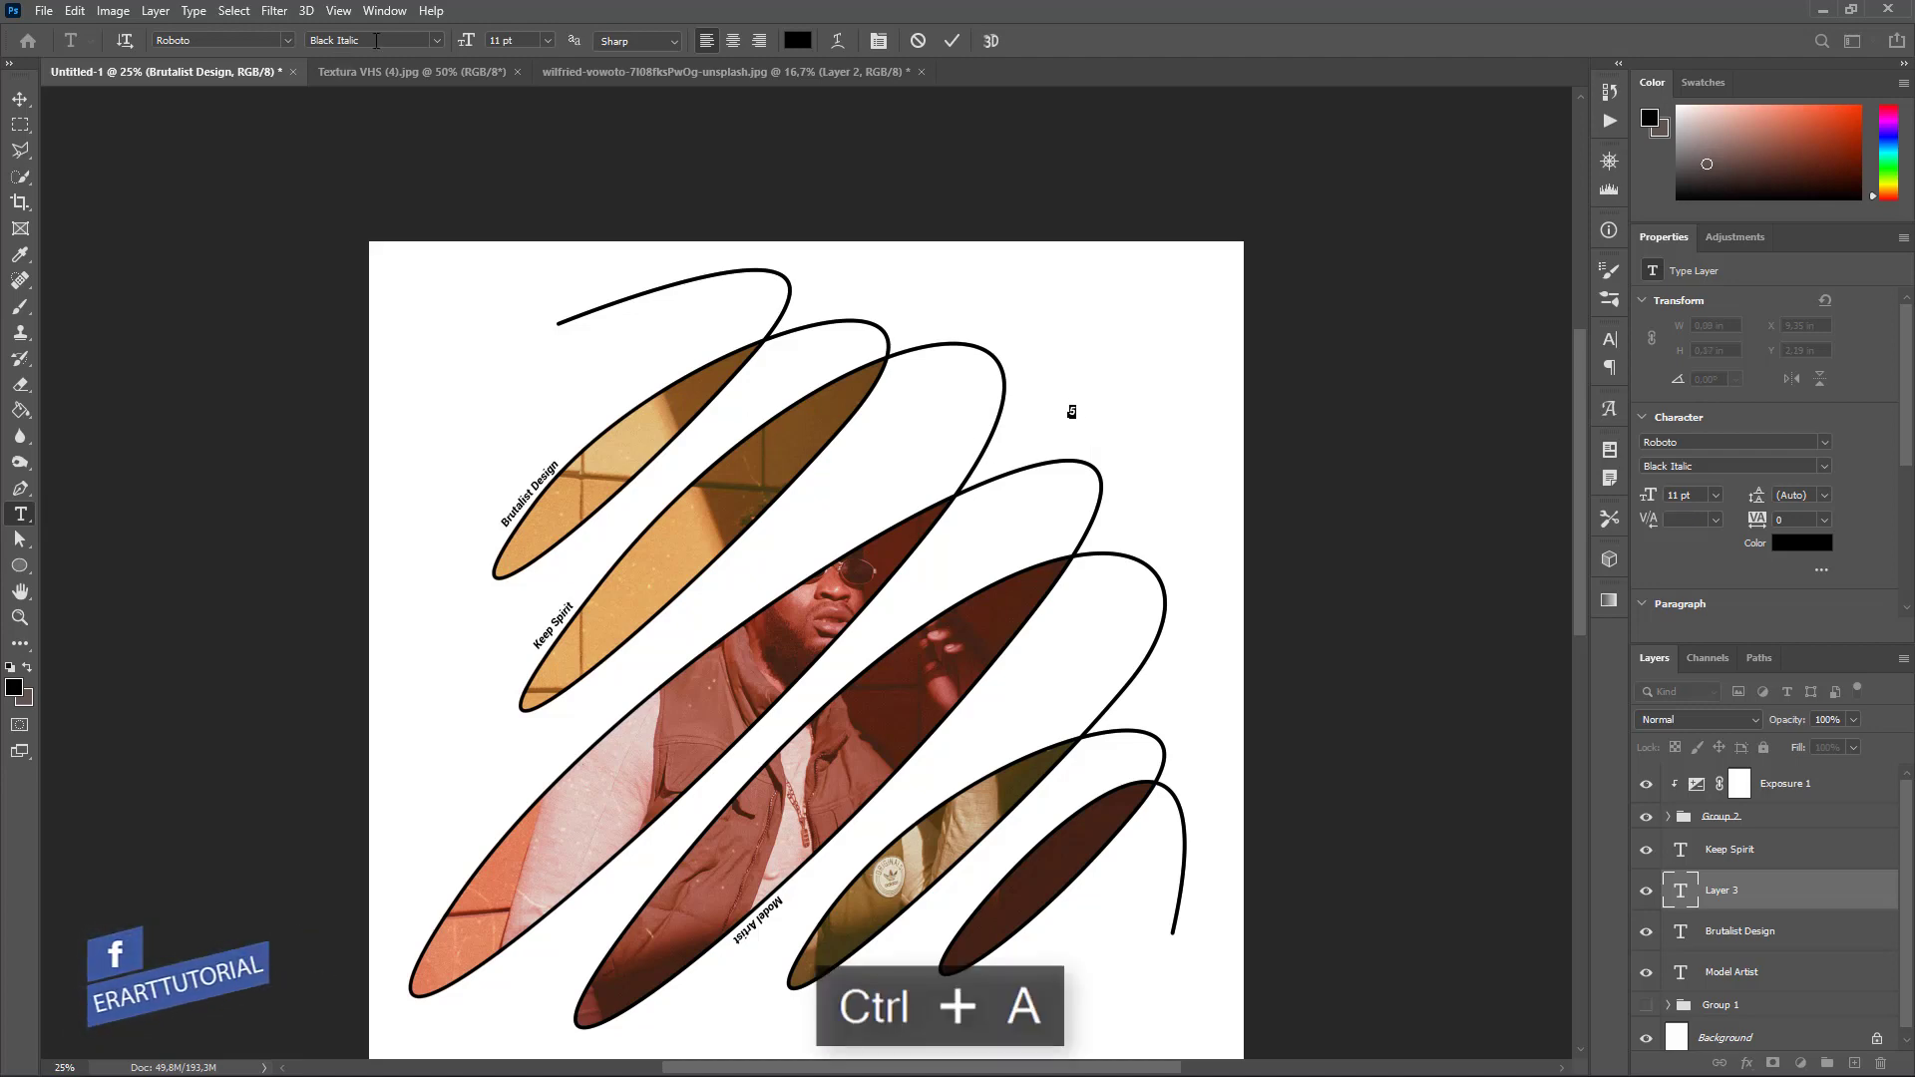
{"action": "left_click", "coordinate": [547, 41]}
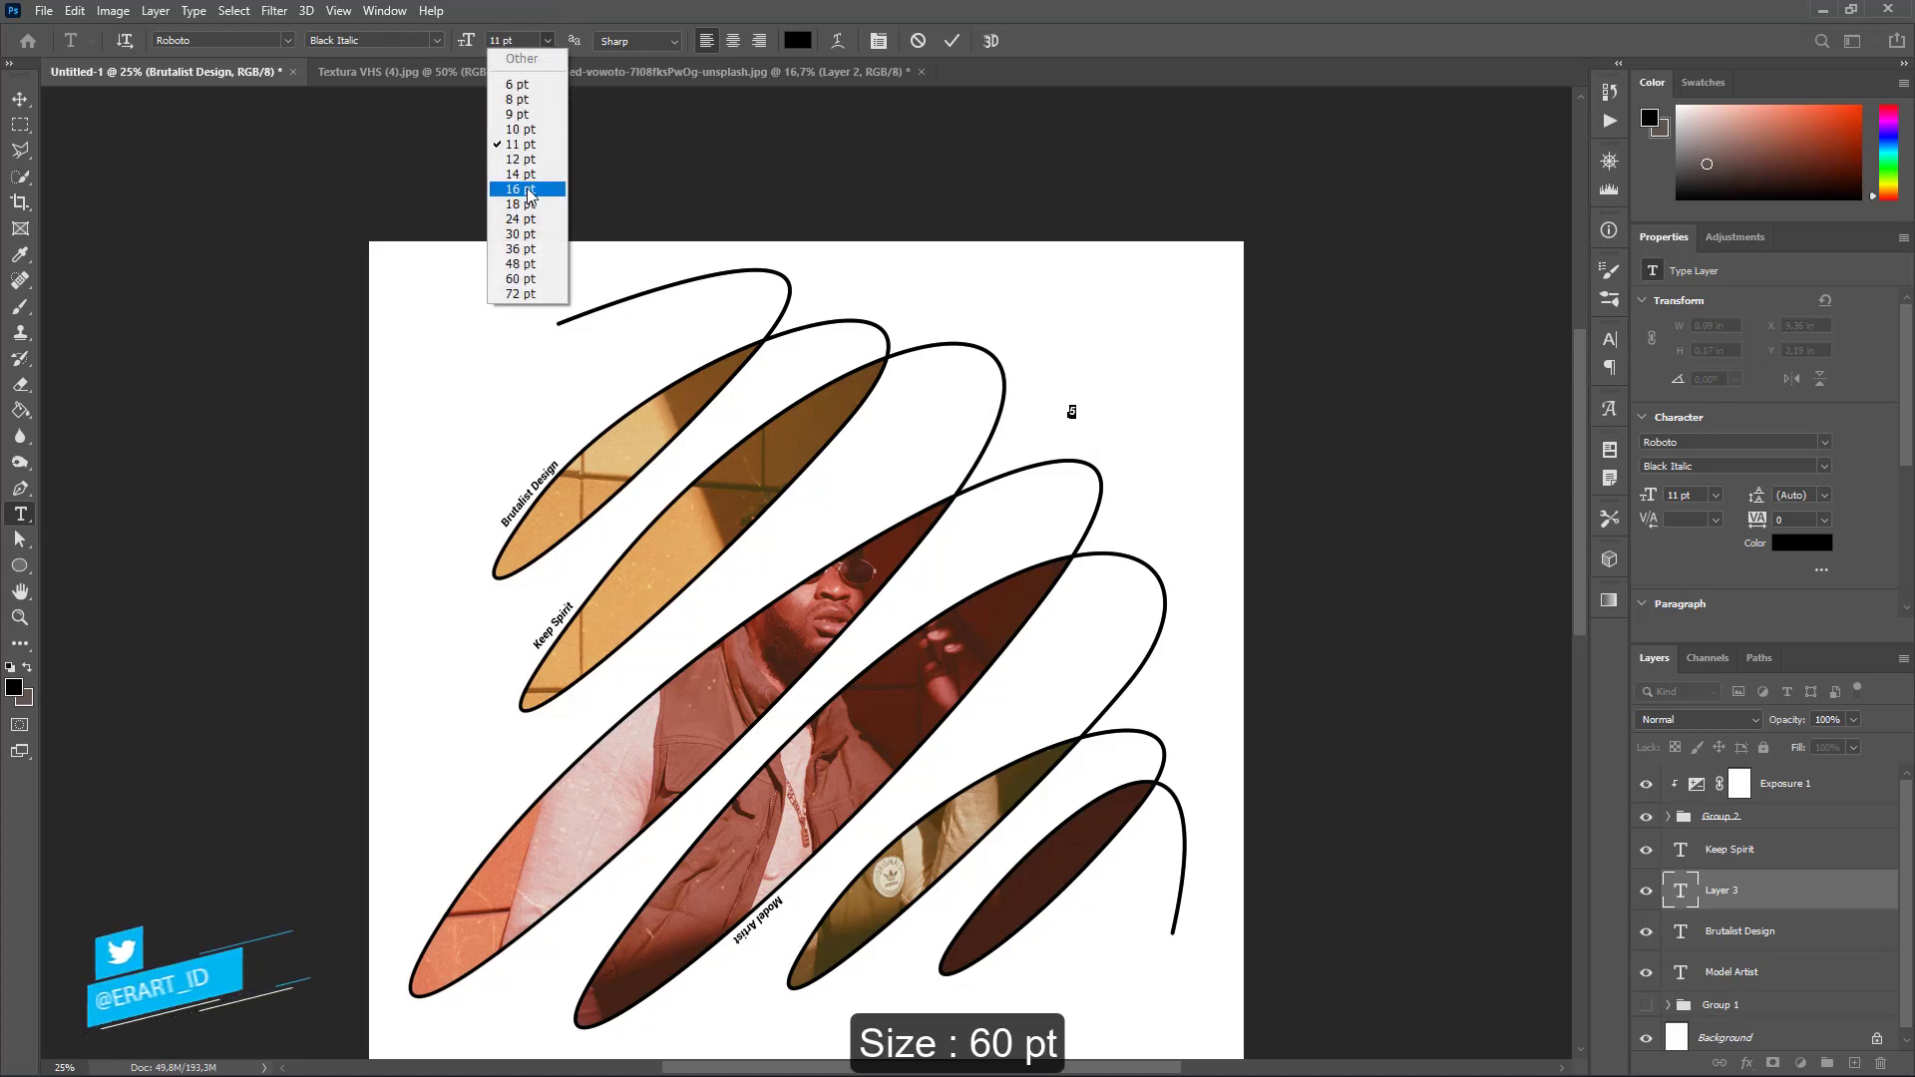
{"action": "left_click", "coordinate": [521, 218]}
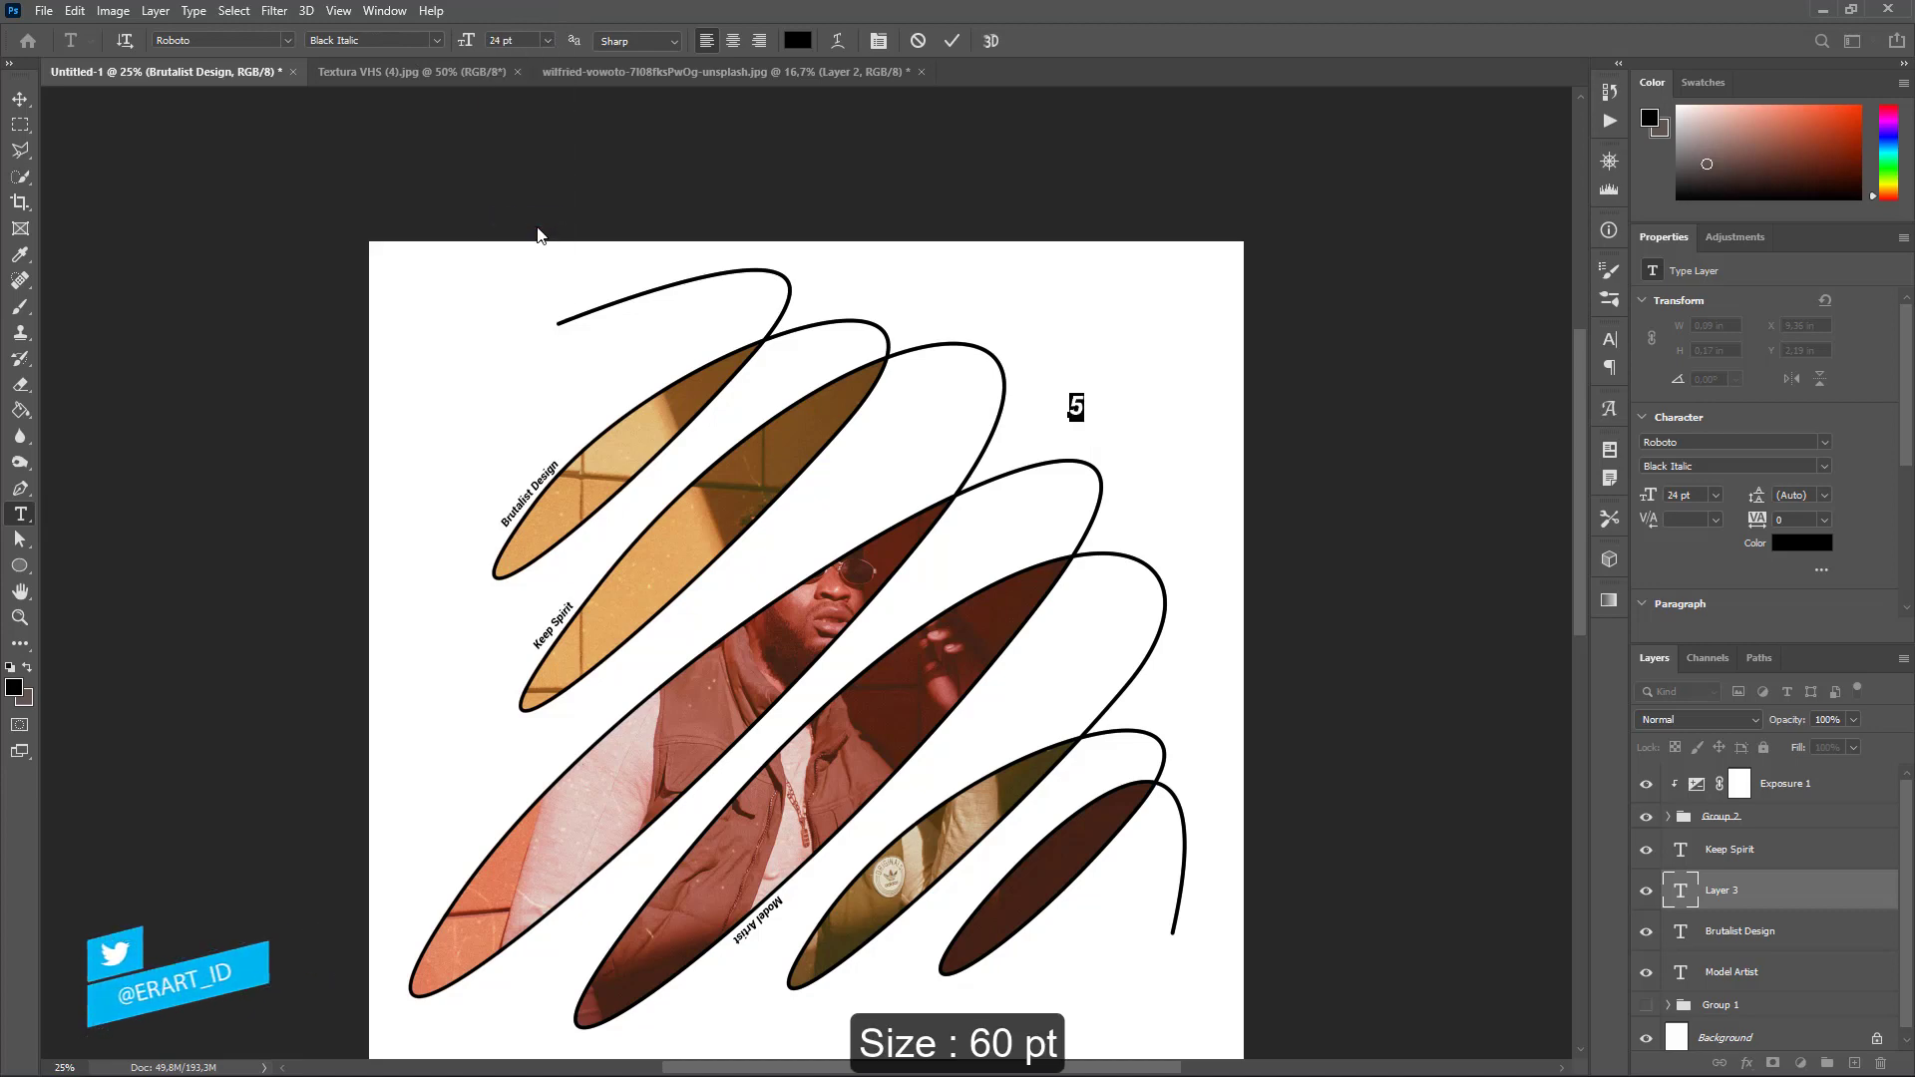
{"action": "left_click", "coordinate": [545, 40]}
{"action": "left_click", "coordinate": [518, 291]}
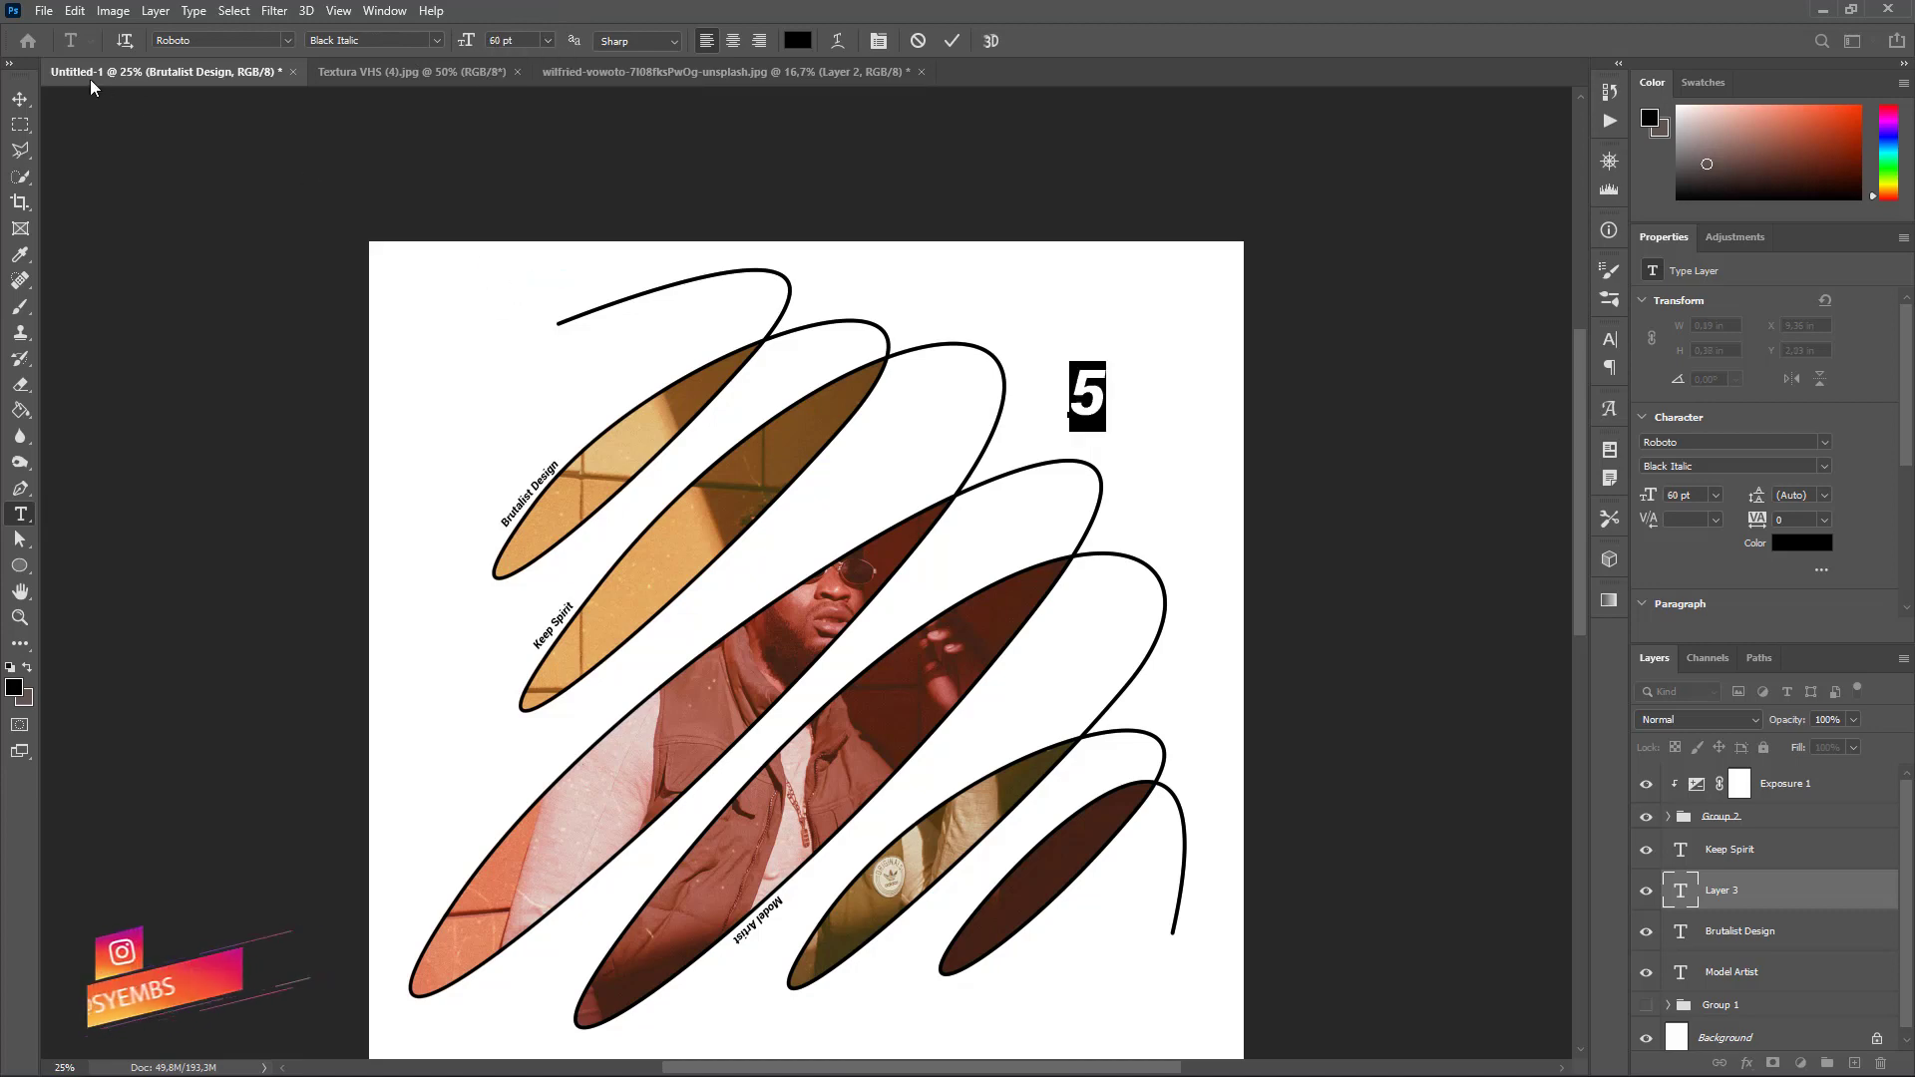
{"action": "left_click", "coordinate": [20, 99]}
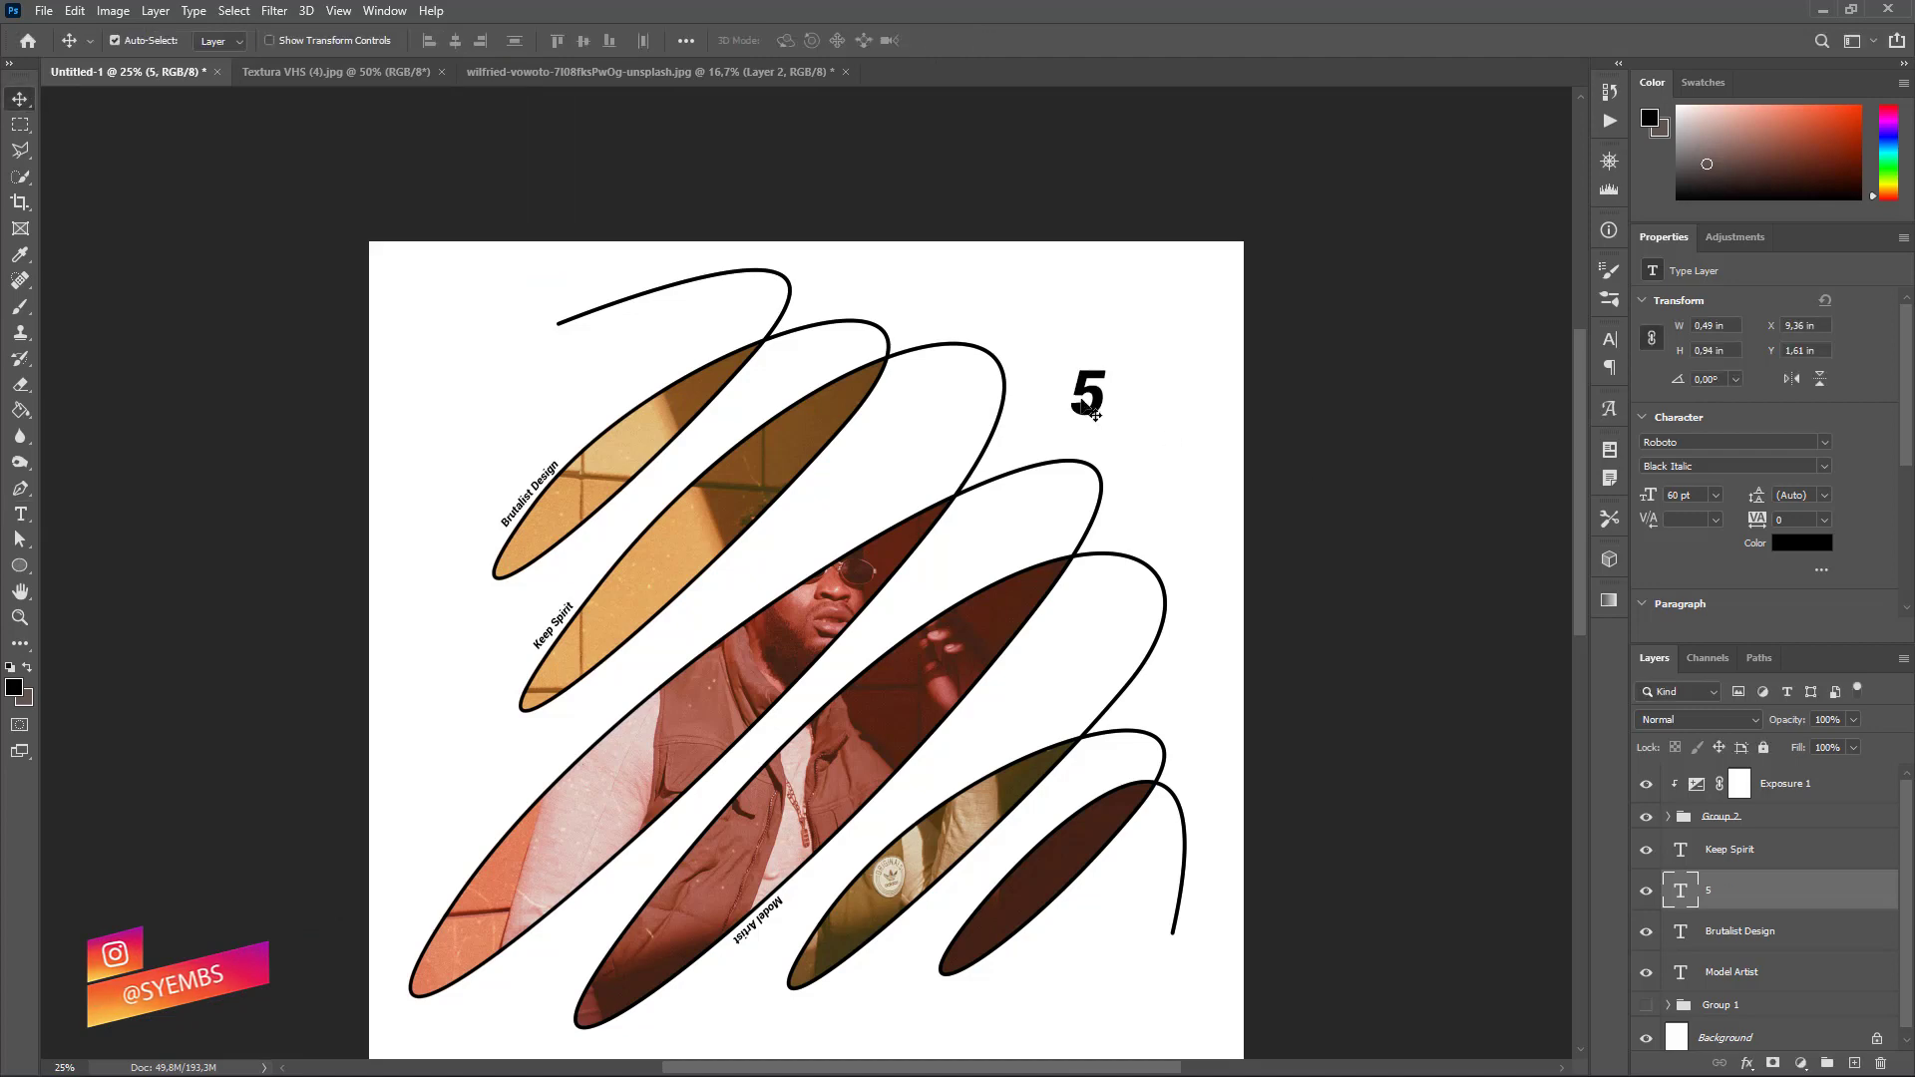
{"action": "left_click_drag", "start_coordinate": [1085, 407], "coordinate": [1051, 417]}
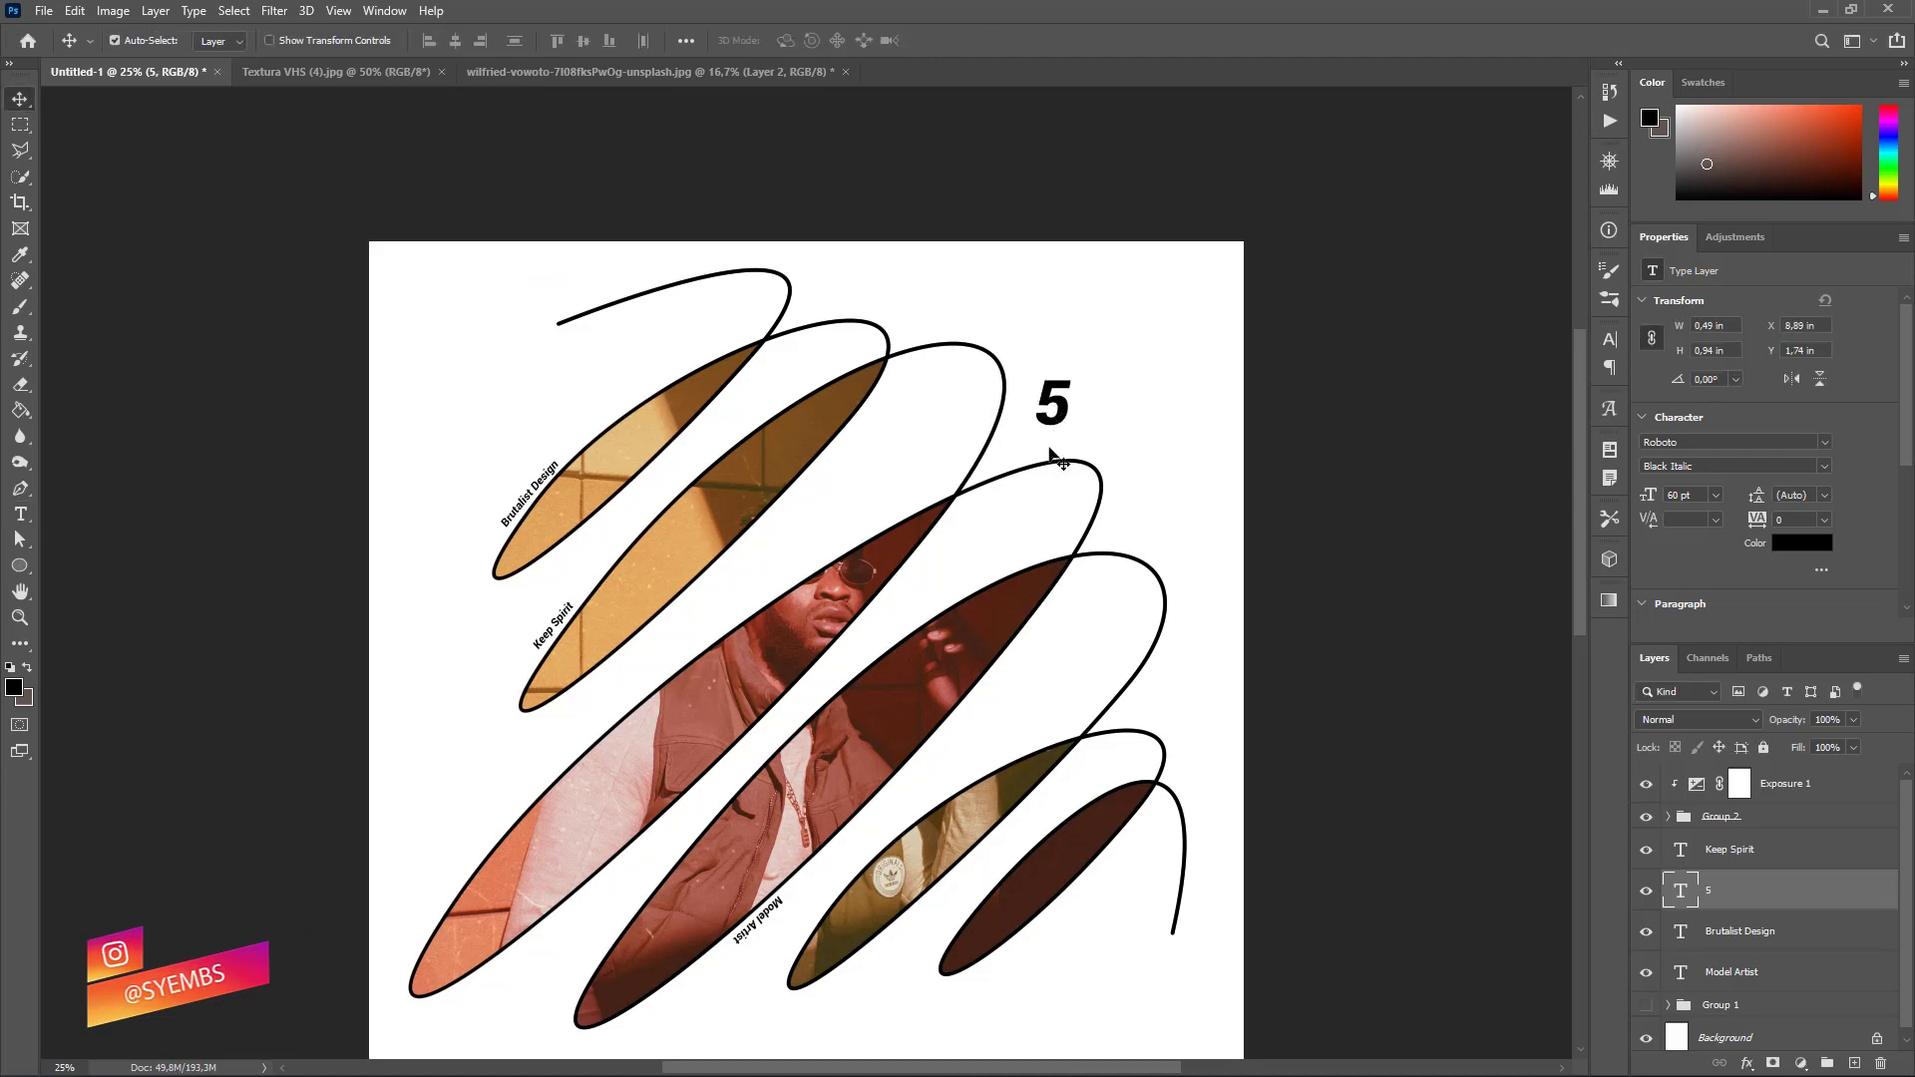
Step: Add an 8 as a new text layer at the poster's left edge
{"action": "scroll", "coordinate": [1052, 454], "scroll_direction": "down", "scroll_amount": 3}
{"action": "left_click", "coordinate": [20, 514]}
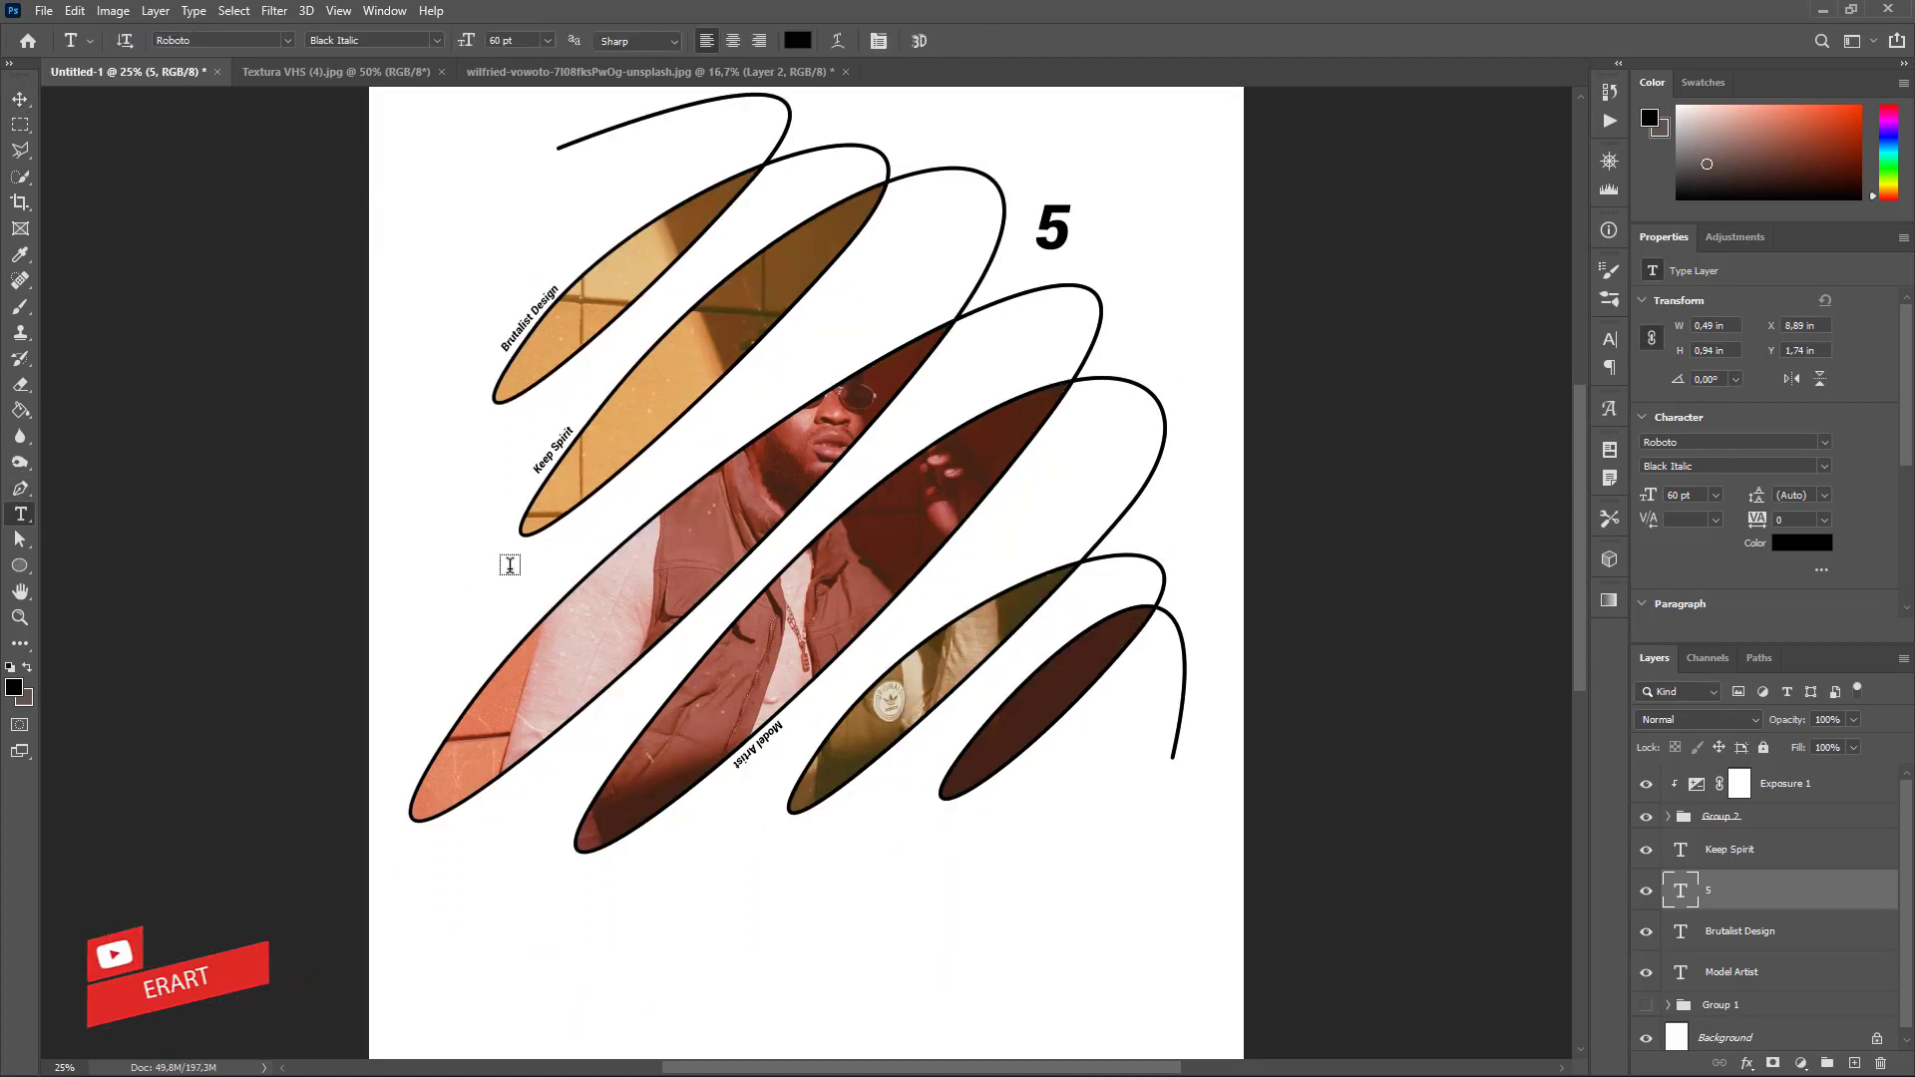
{"action": "left_click", "coordinate": [470, 594]}
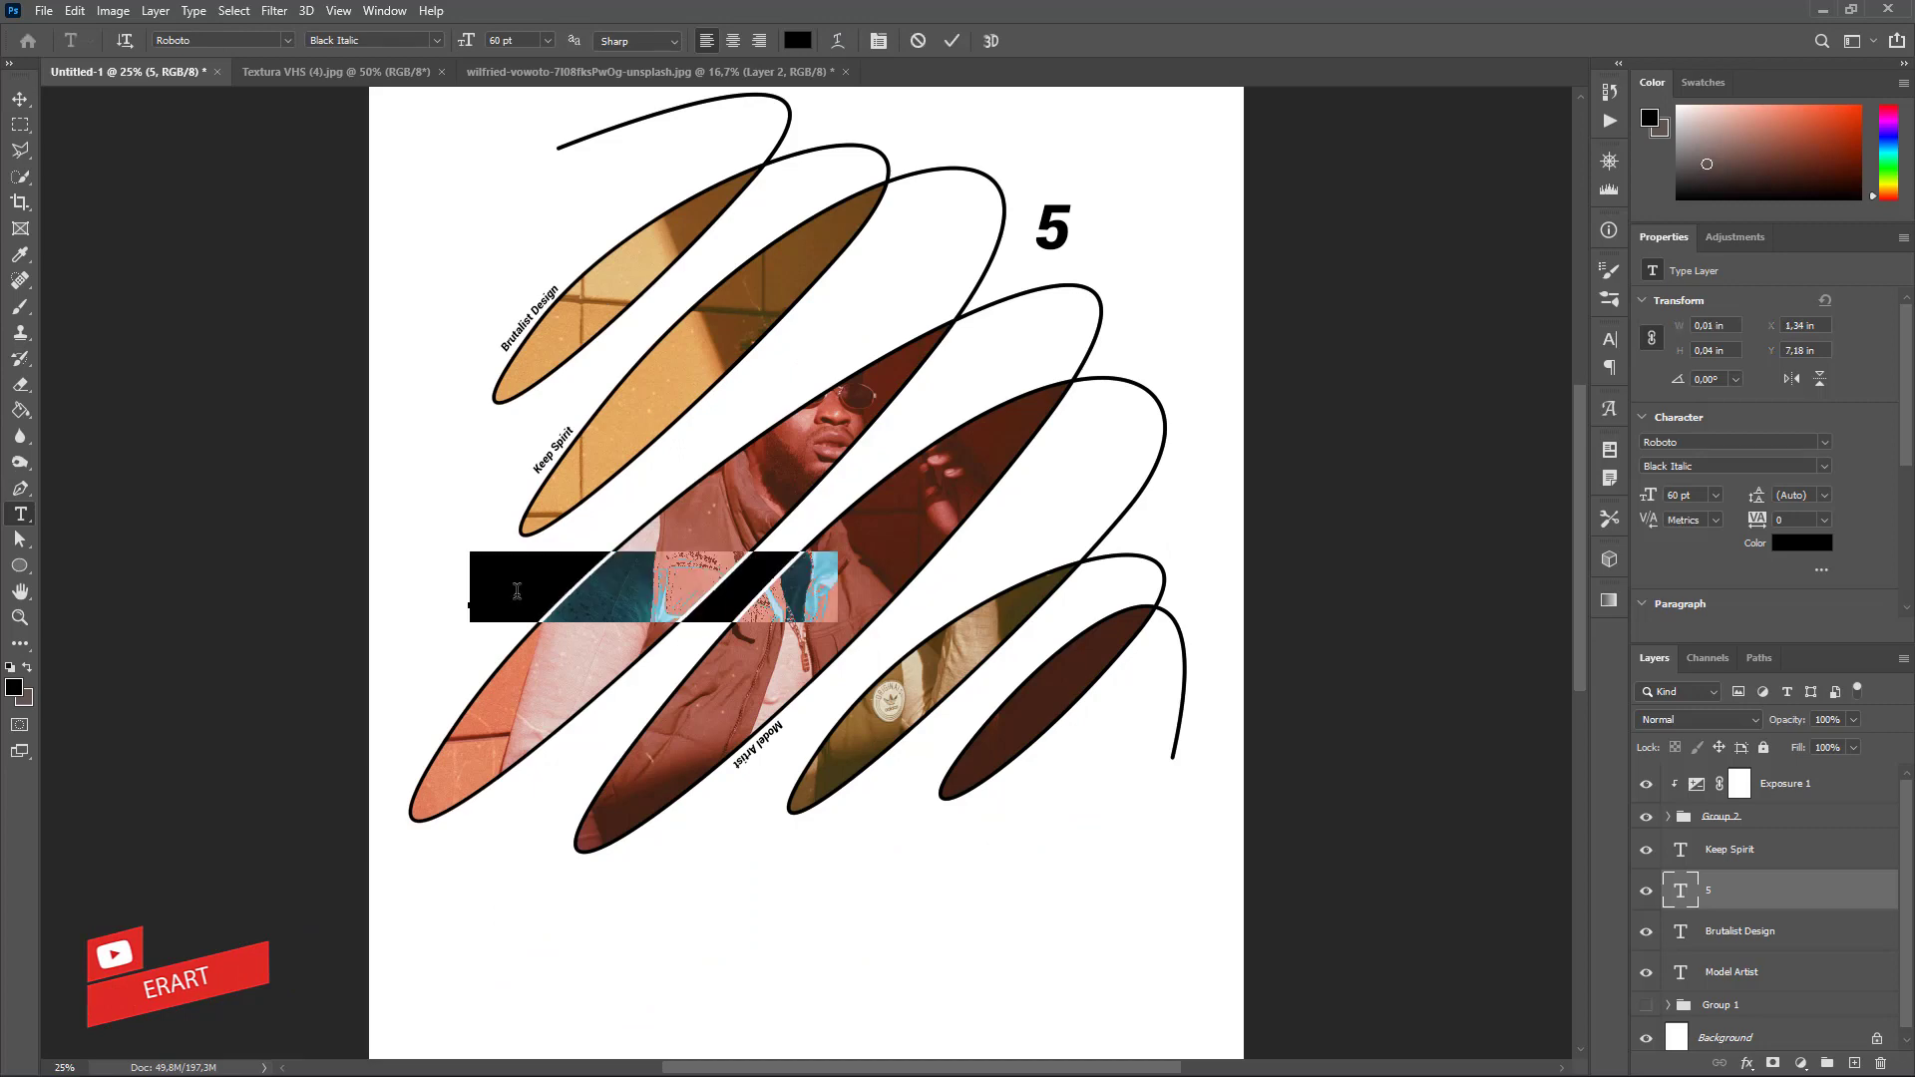
{"action": "type", "text": "G"}
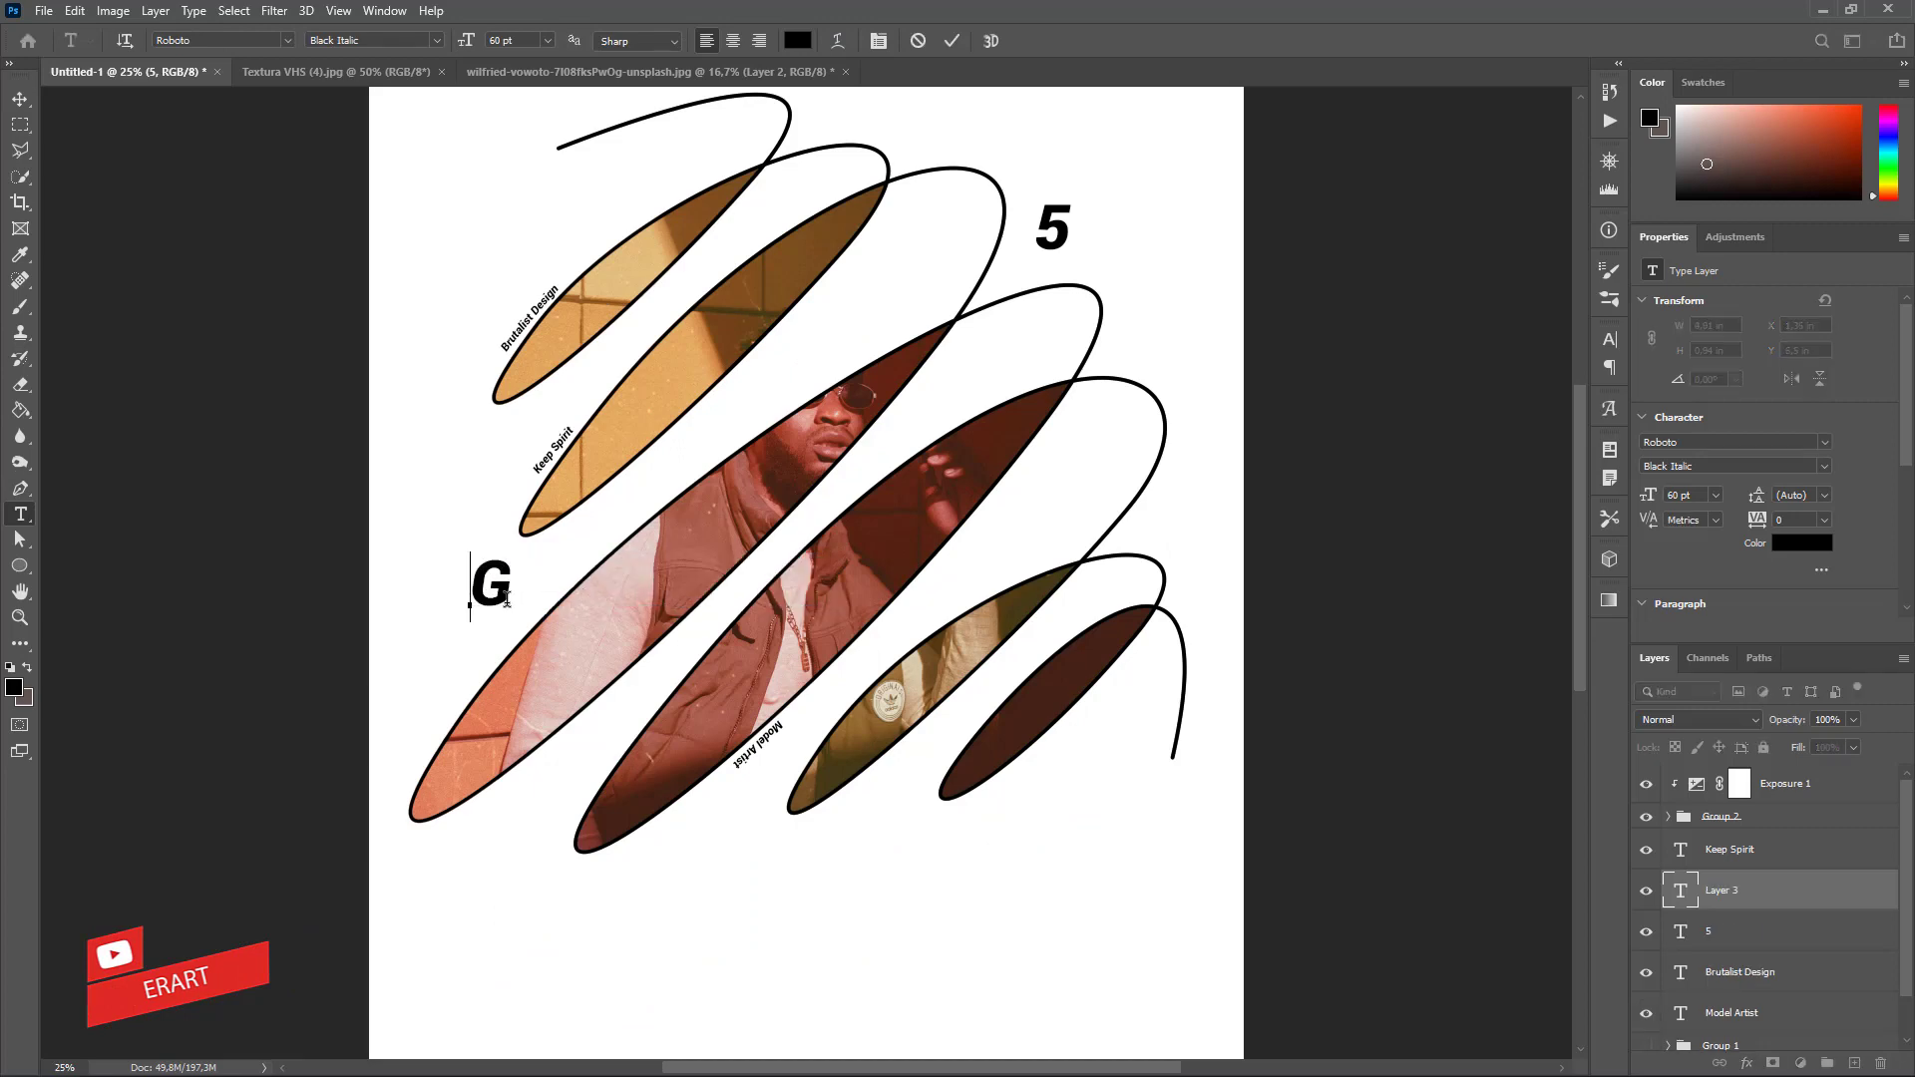
{"action": "key", "text": "BackSpace"}
{"action": "type", "text": "8"}
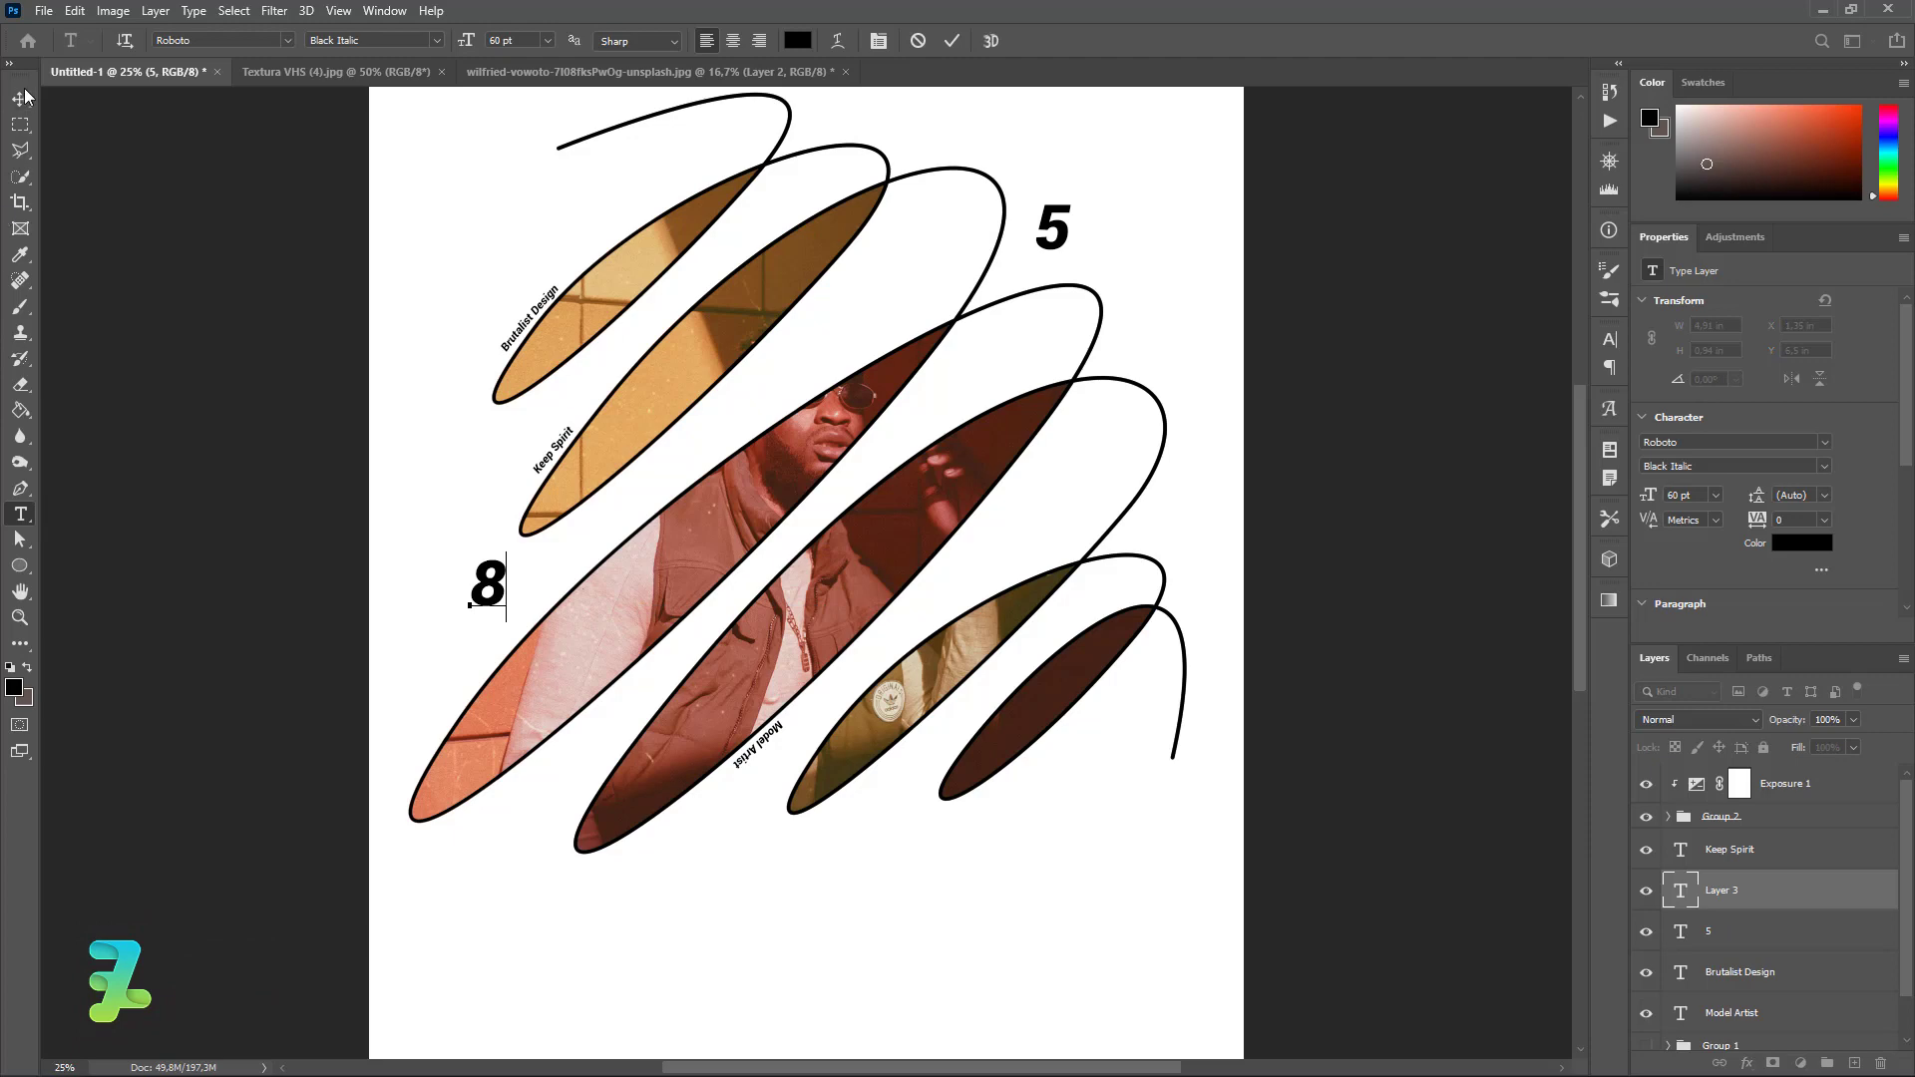
{"action": "left_click", "coordinate": [22, 98]}
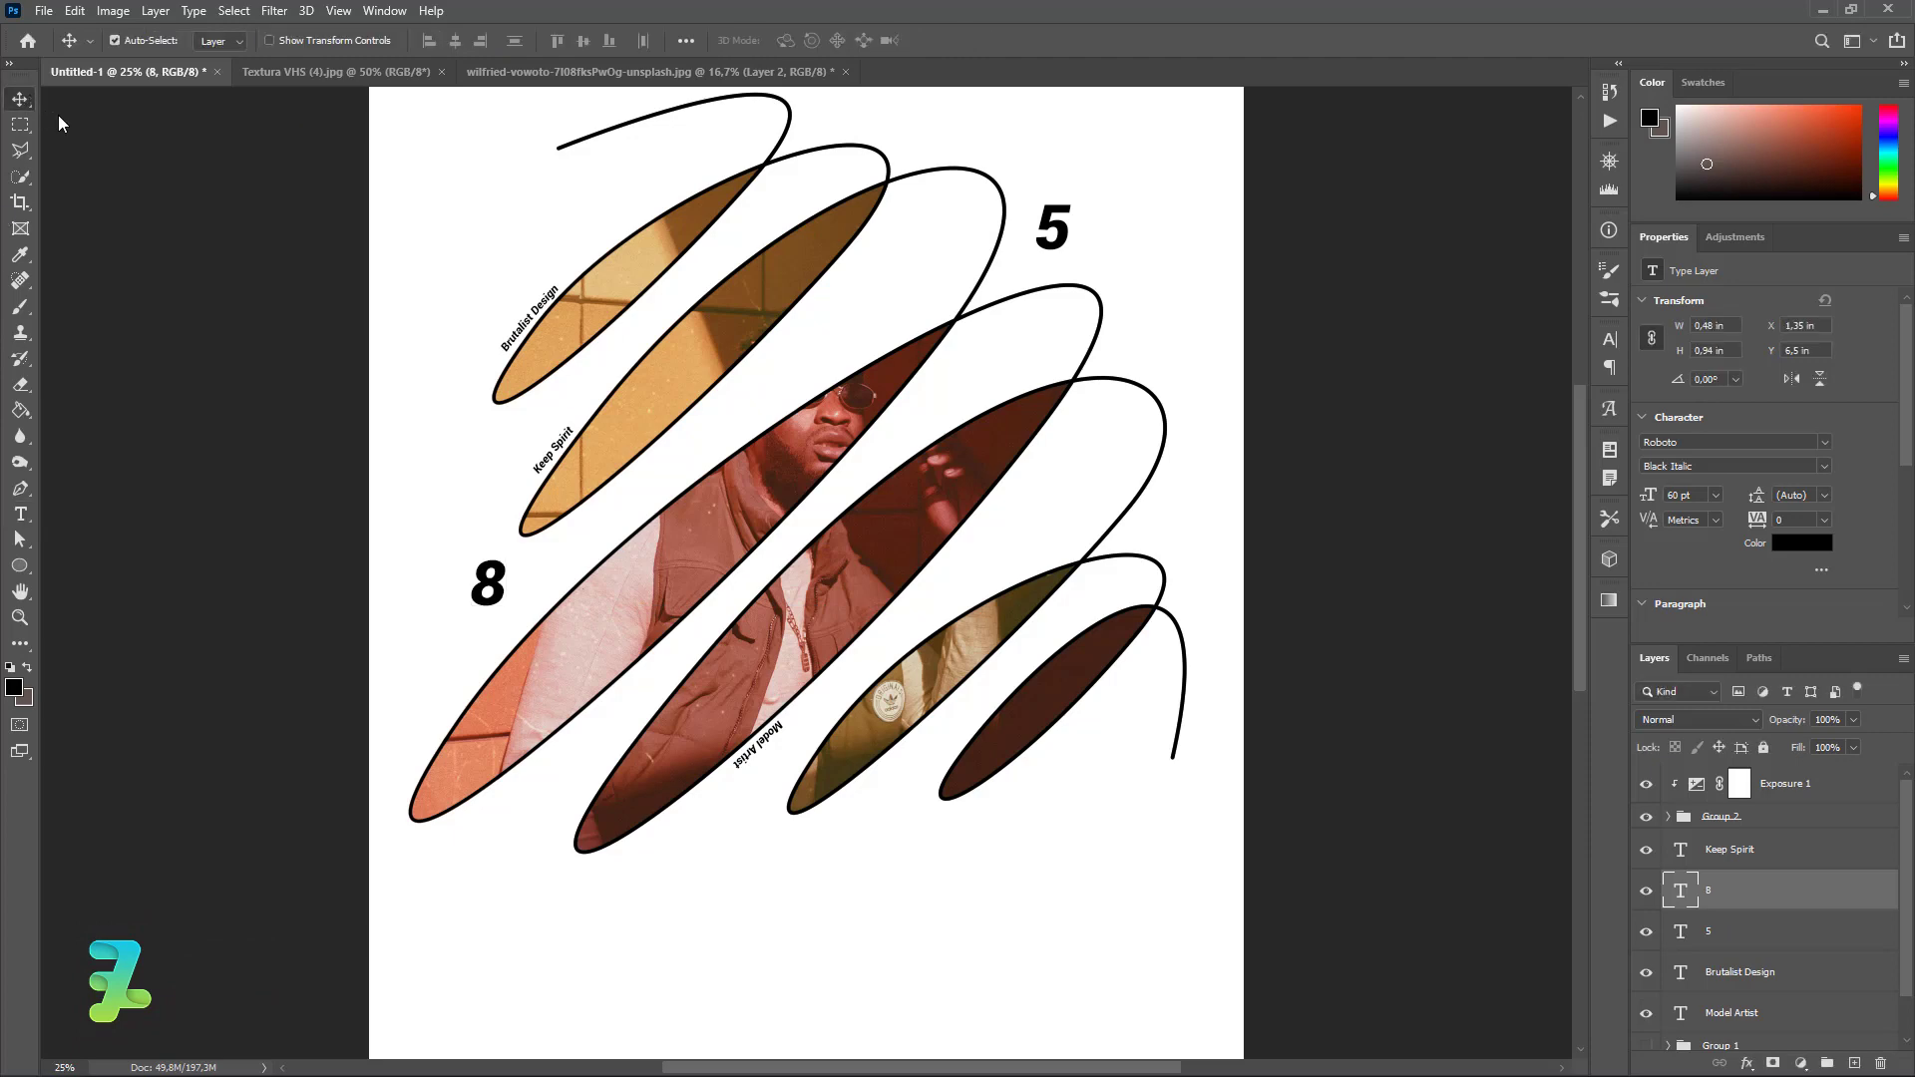
Step: Nudge the 8 down and add a 1 at the poster's right side
{"action": "left_click_drag", "start_coordinate": [492, 588], "coordinate": [504, 602]}
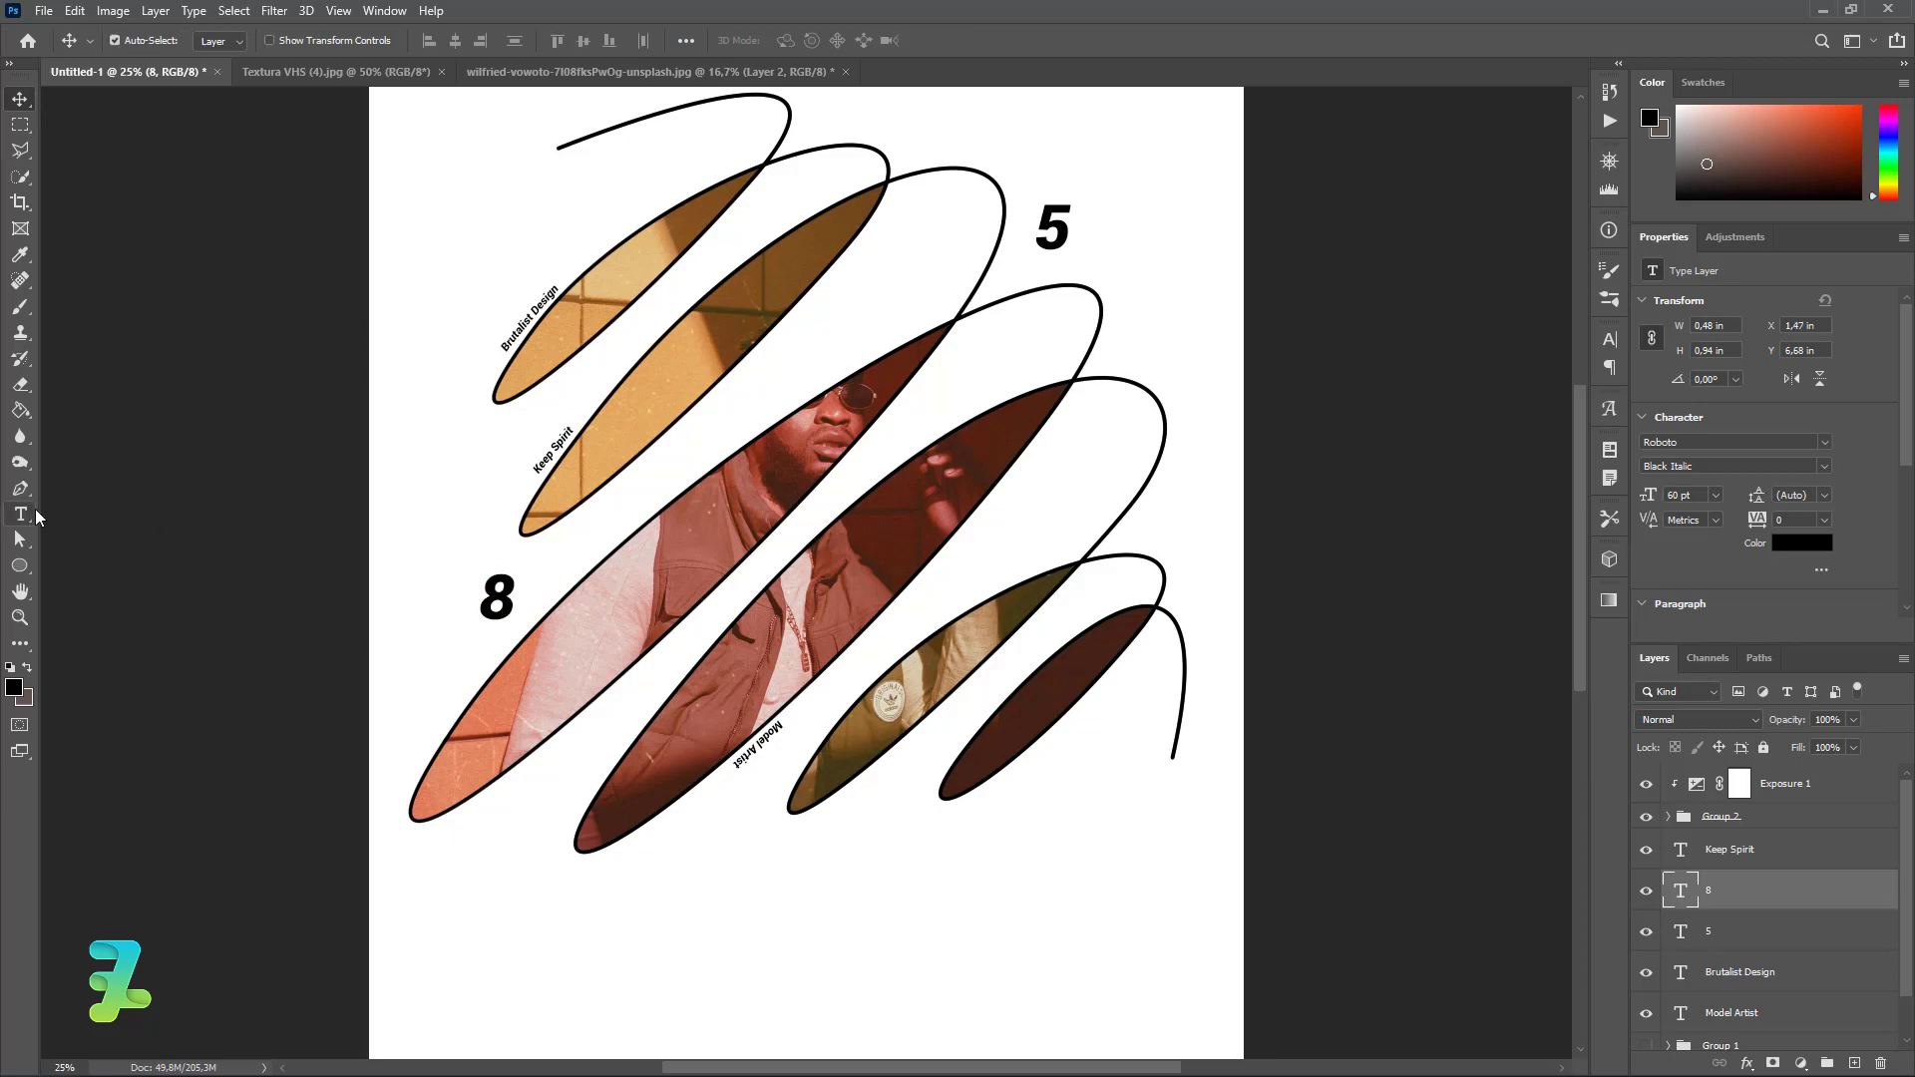
{"action": "left_click", "coordinate": [22, 514]}
{"action": "scroll", "coordinate": [1085, 414], "scroll_direction": "down", "scroll_amount": 1}
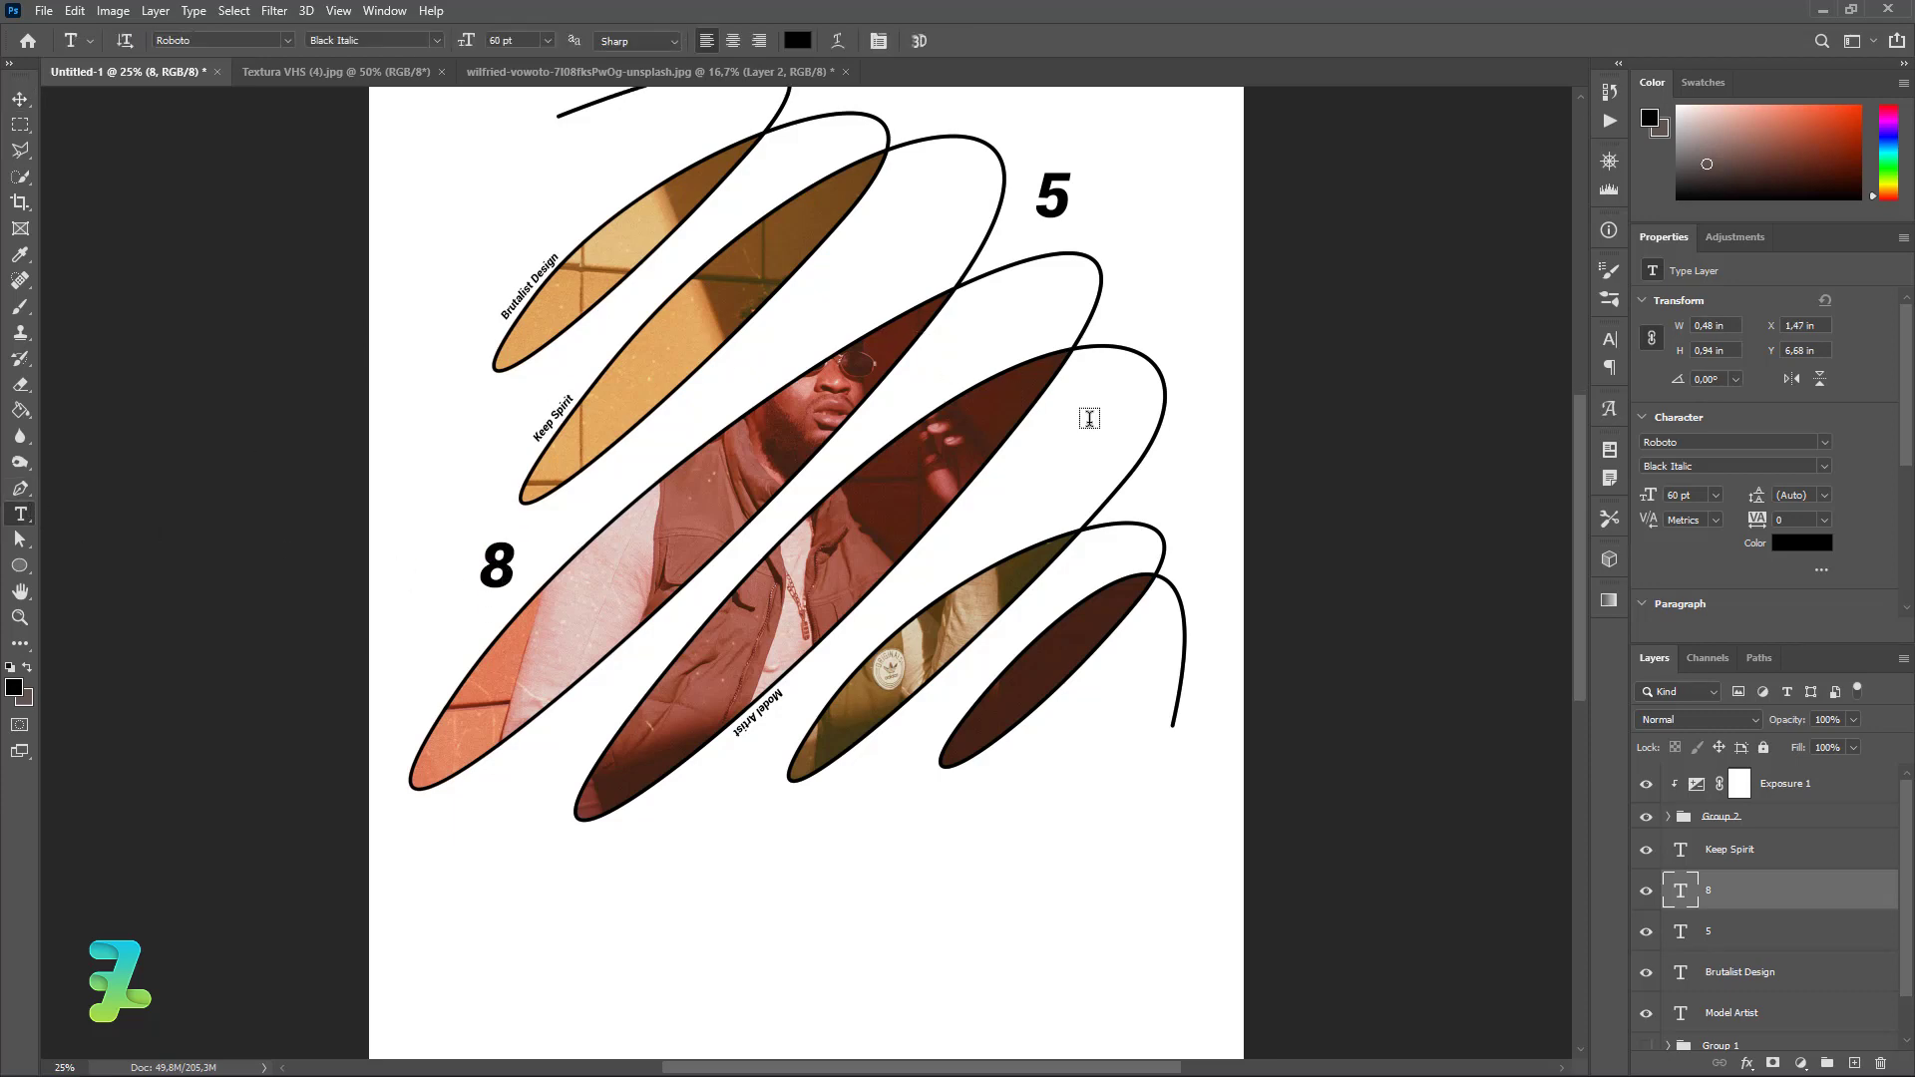
{"action": "left_click", "coordinate": [1185, 490]}
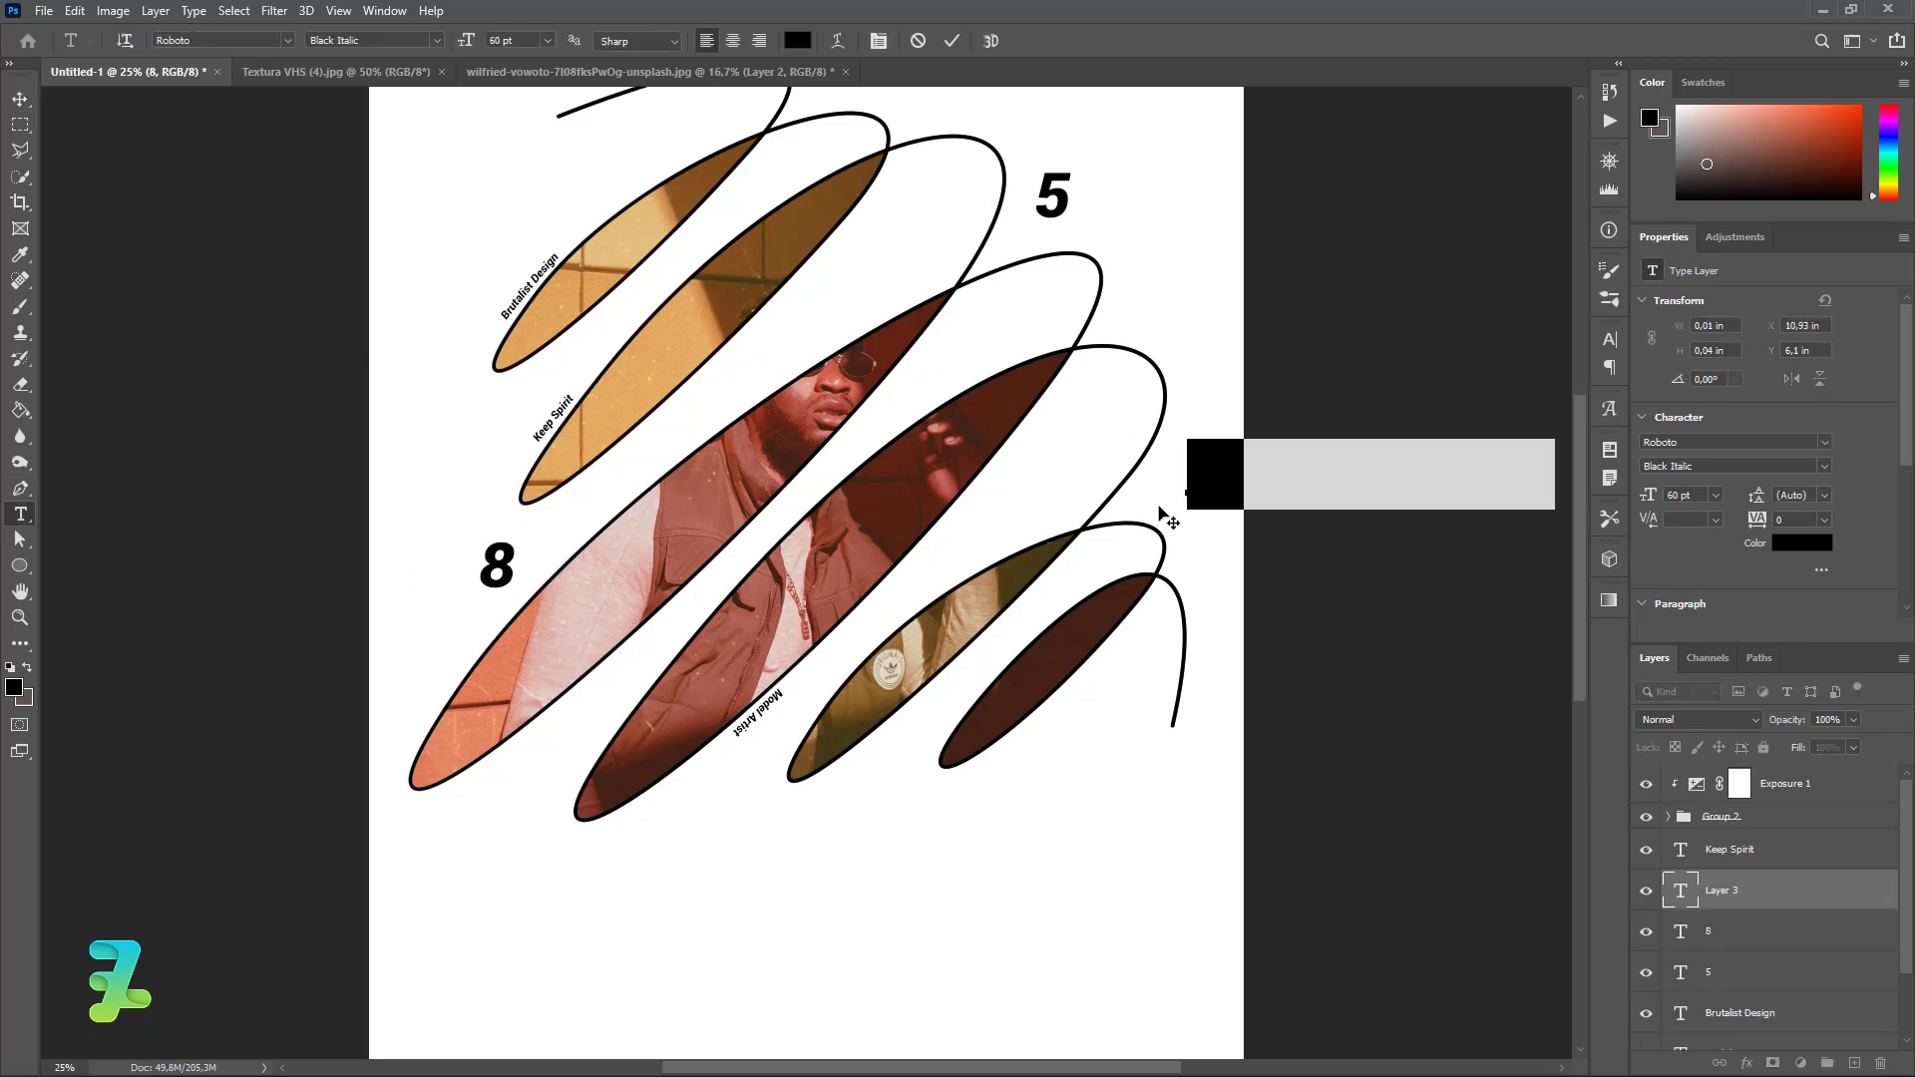
{"action": "type", "text": "1"}
{"action": "left_click", "coordinate": [24, 98]}
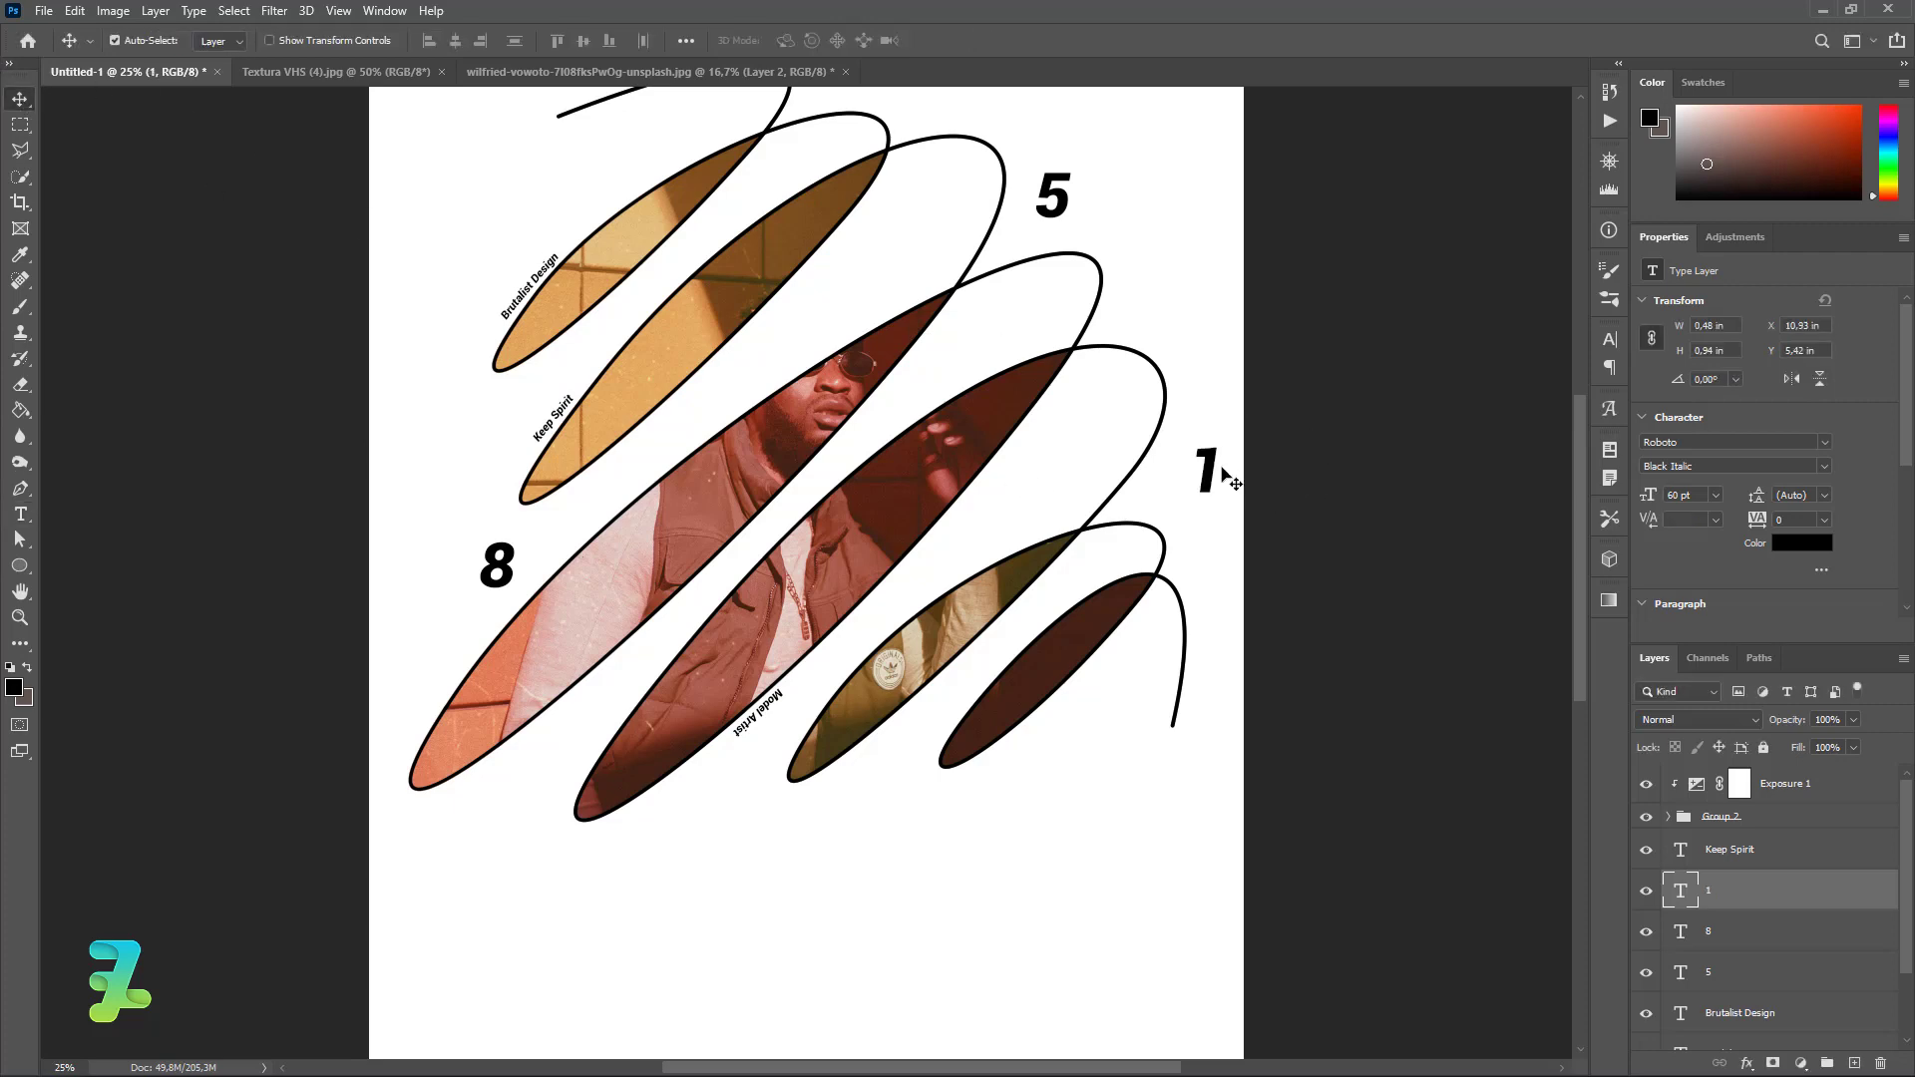
{"action": "left_click_drag", "start_coordinate": [1227, 480], "coordinate": [1170, 475]}
Step: Place a 9 just below the ellipses, right of centre
{"action": "left_click", "coordinate": [31, 519]}
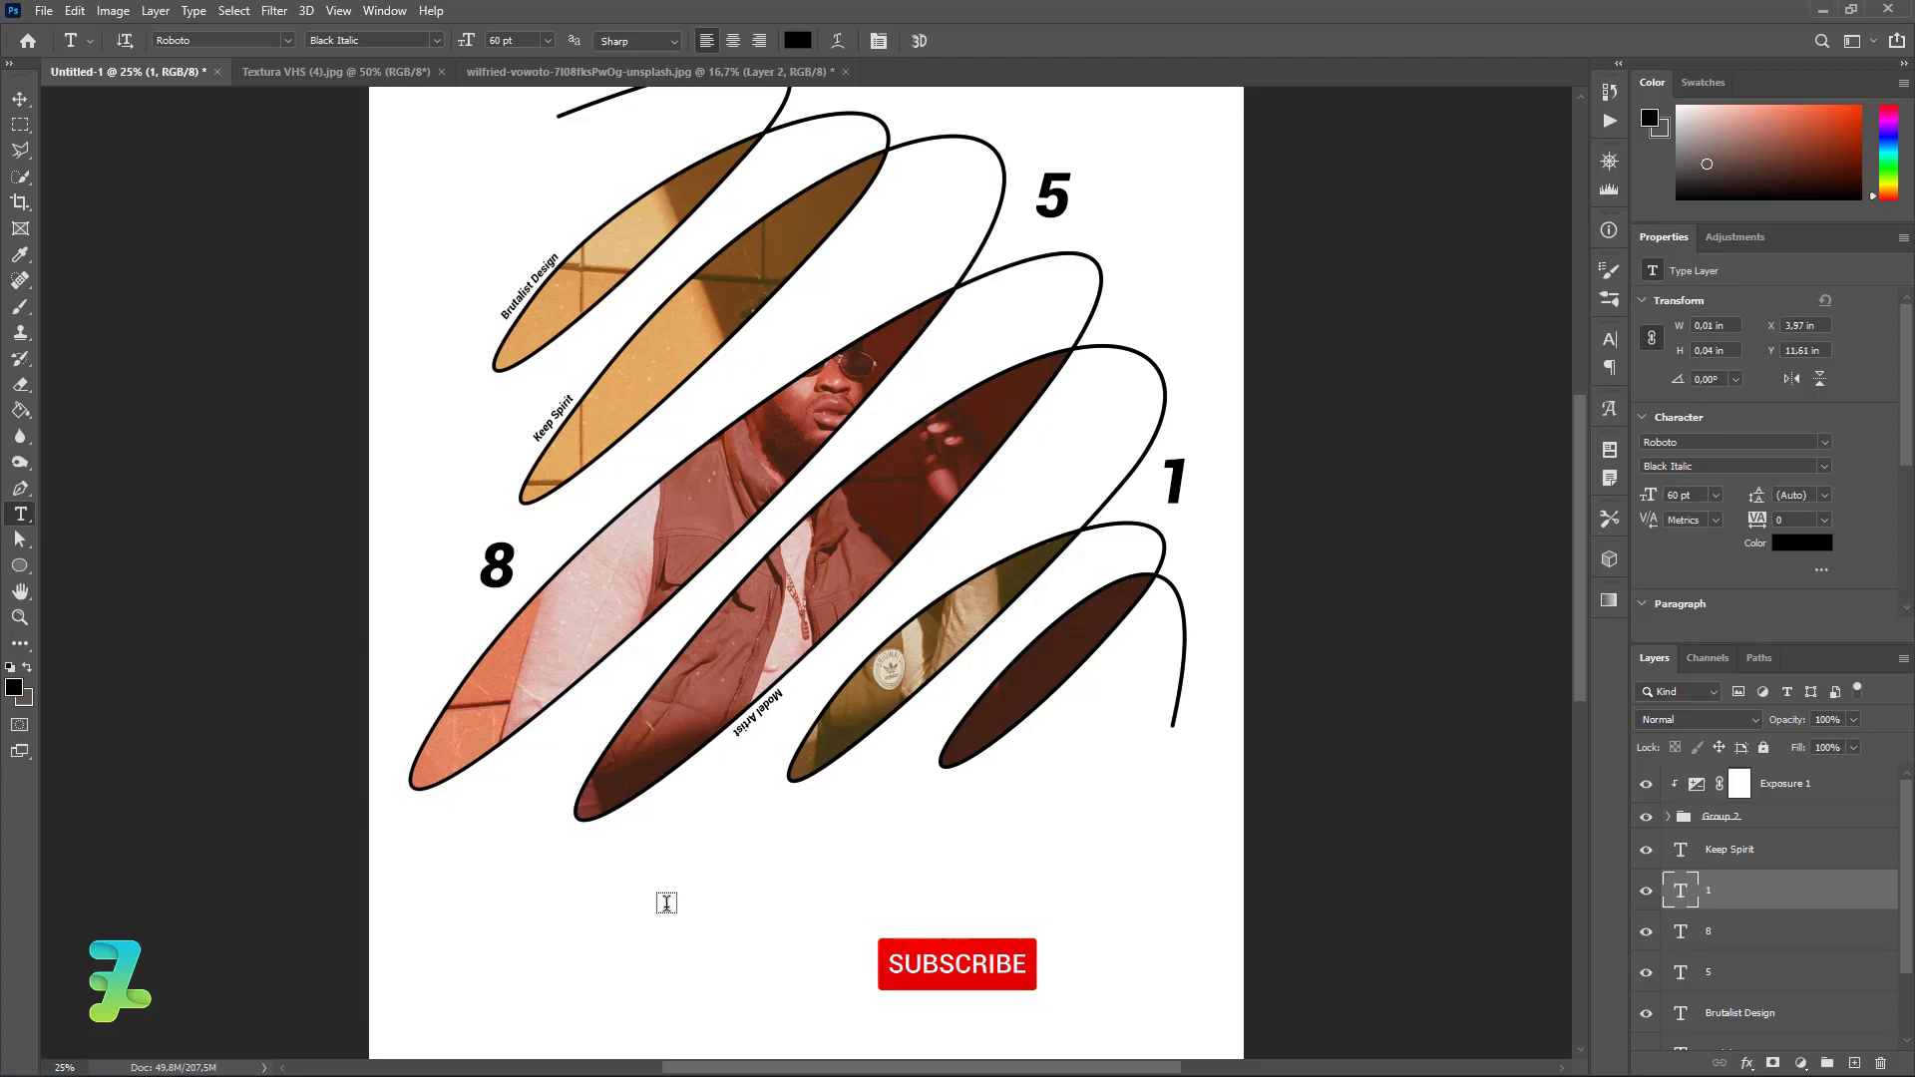
{"action": "left_click", "coordinate": [661, 894]}
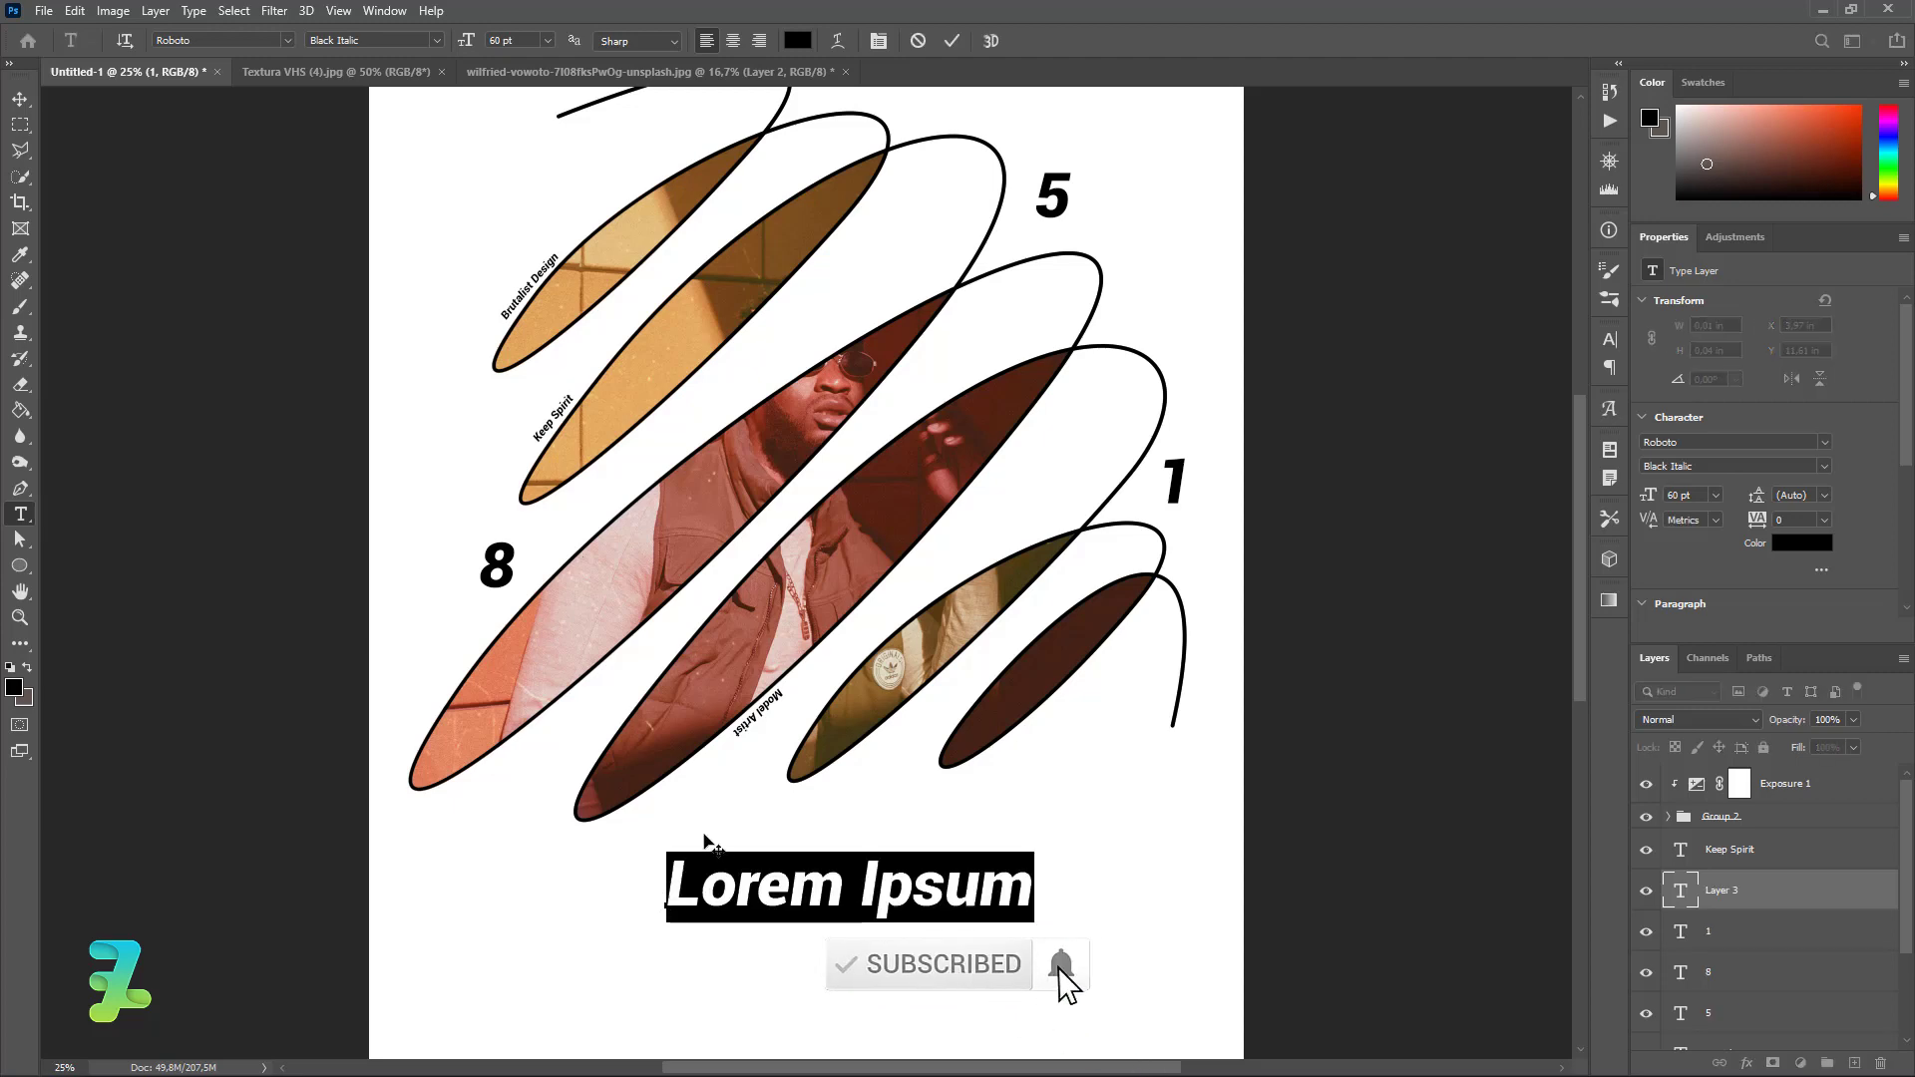
{"action": "type", "text": "9"}
{"action": "left_click", "coordinate": [17, 100]}
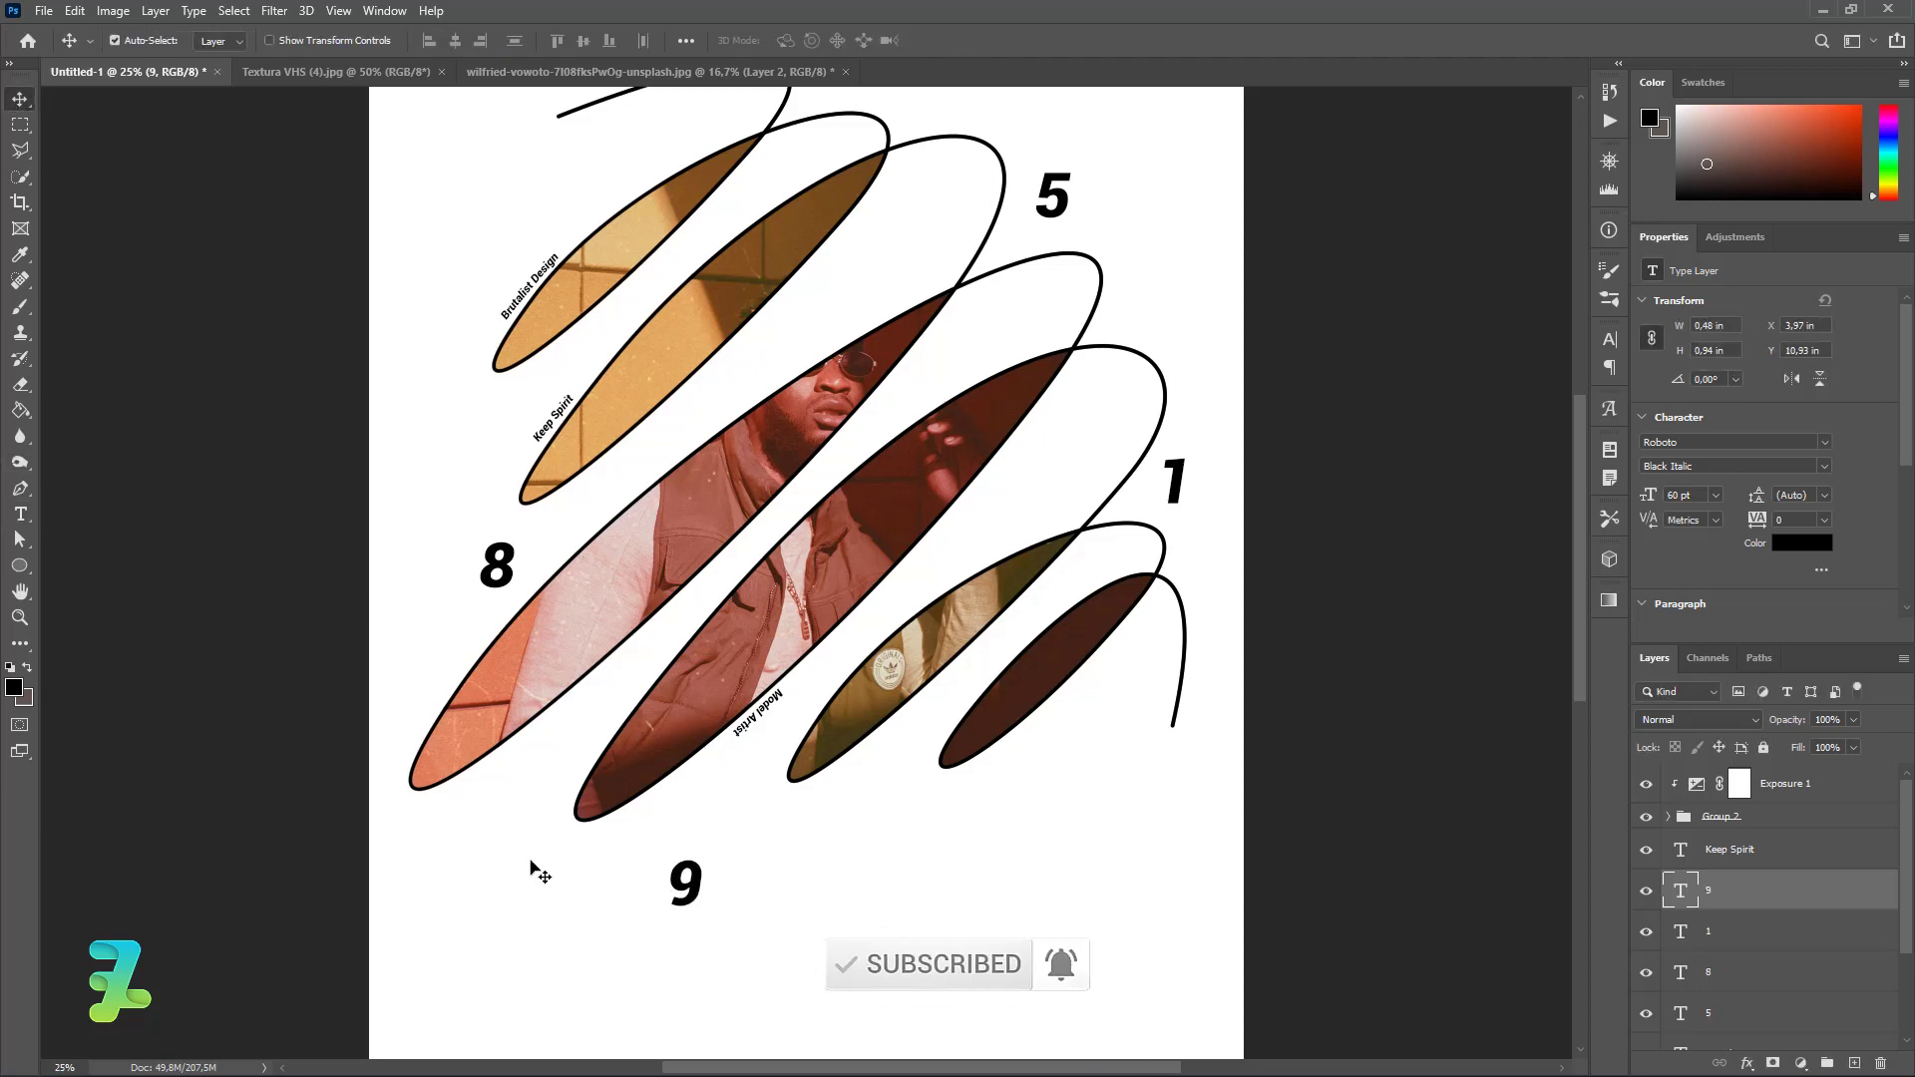
{"action": "mouse_move", "coordinate": [689, 906]}
{"action": "left_mouse_down"}
{"action": "mouse_move", "coordinate": [822, 890]}
{"action": "mouse_move", "coordinate": [850, 834]}
{"action": "left_mouse_up"}
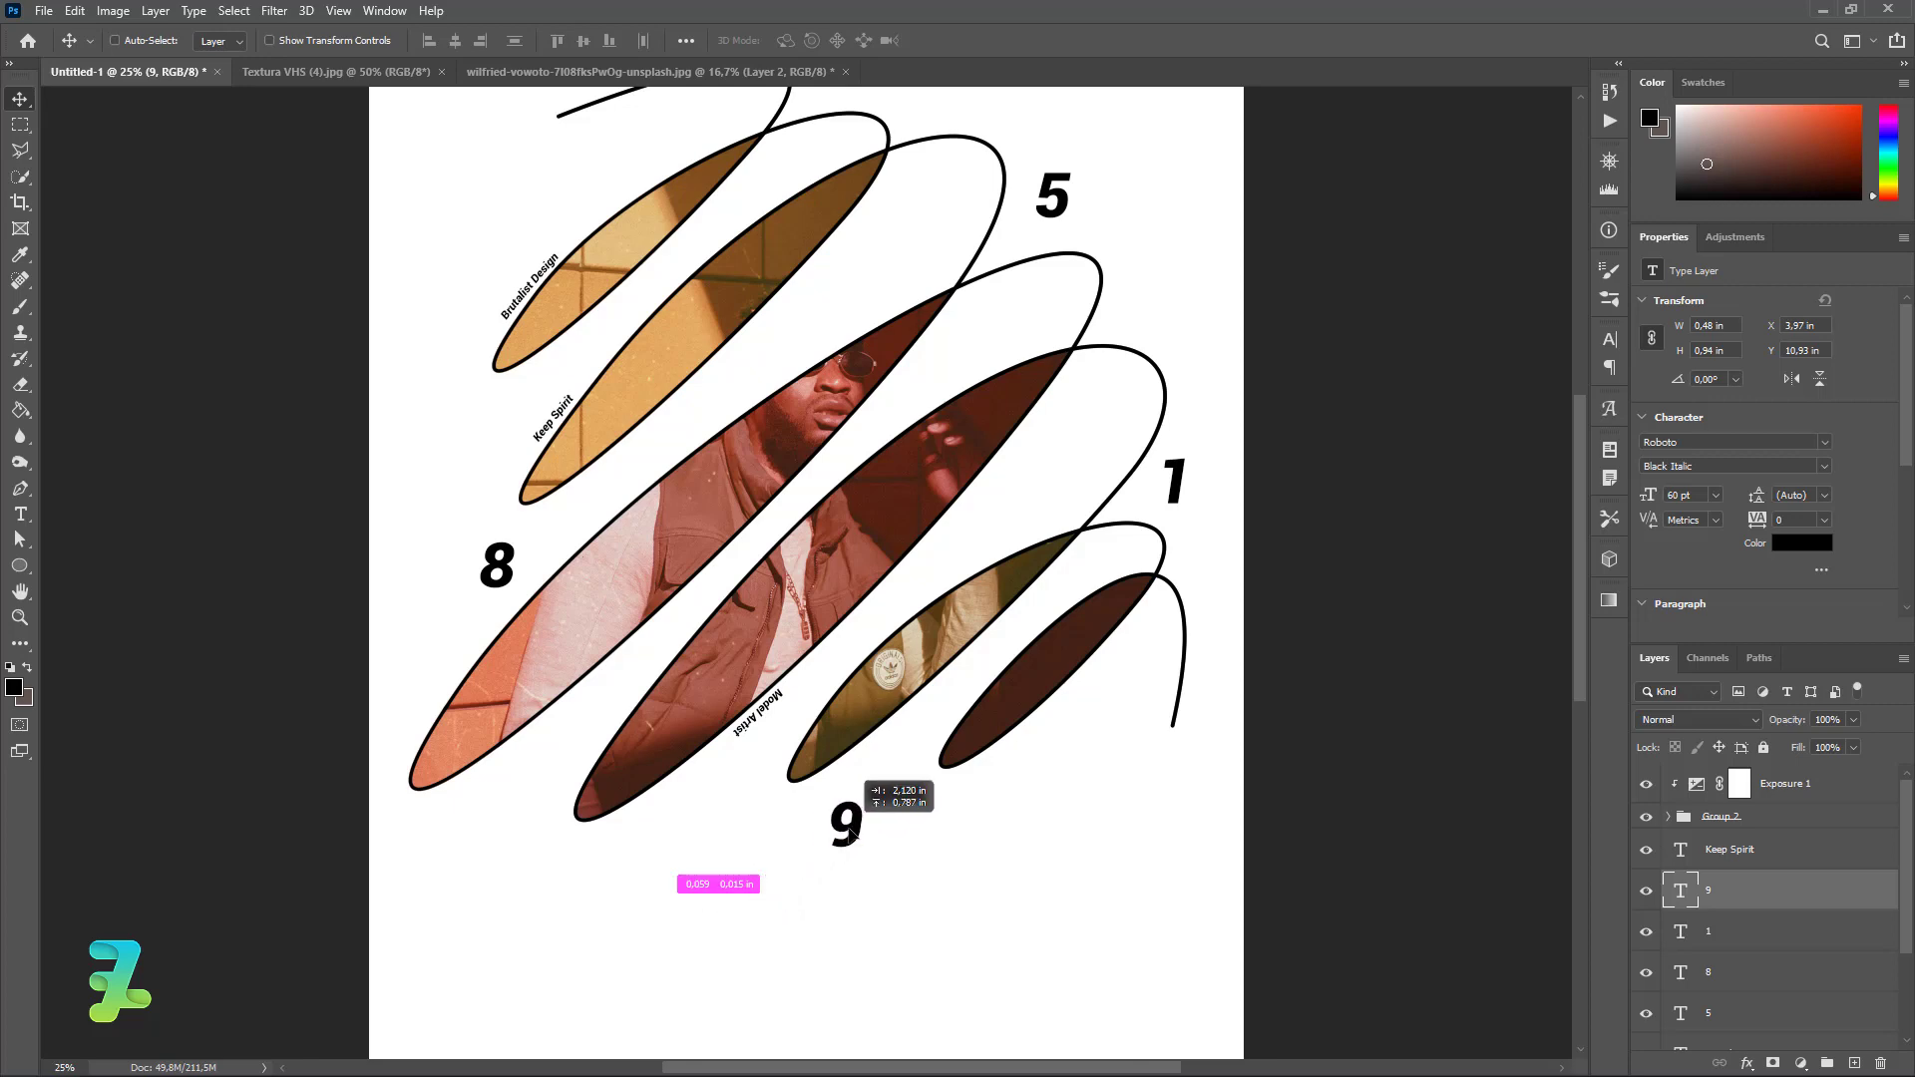
{"action": "scroll", "coordinate": [848, 835], "scroll_direction": "up", "scroll_amount": 2}
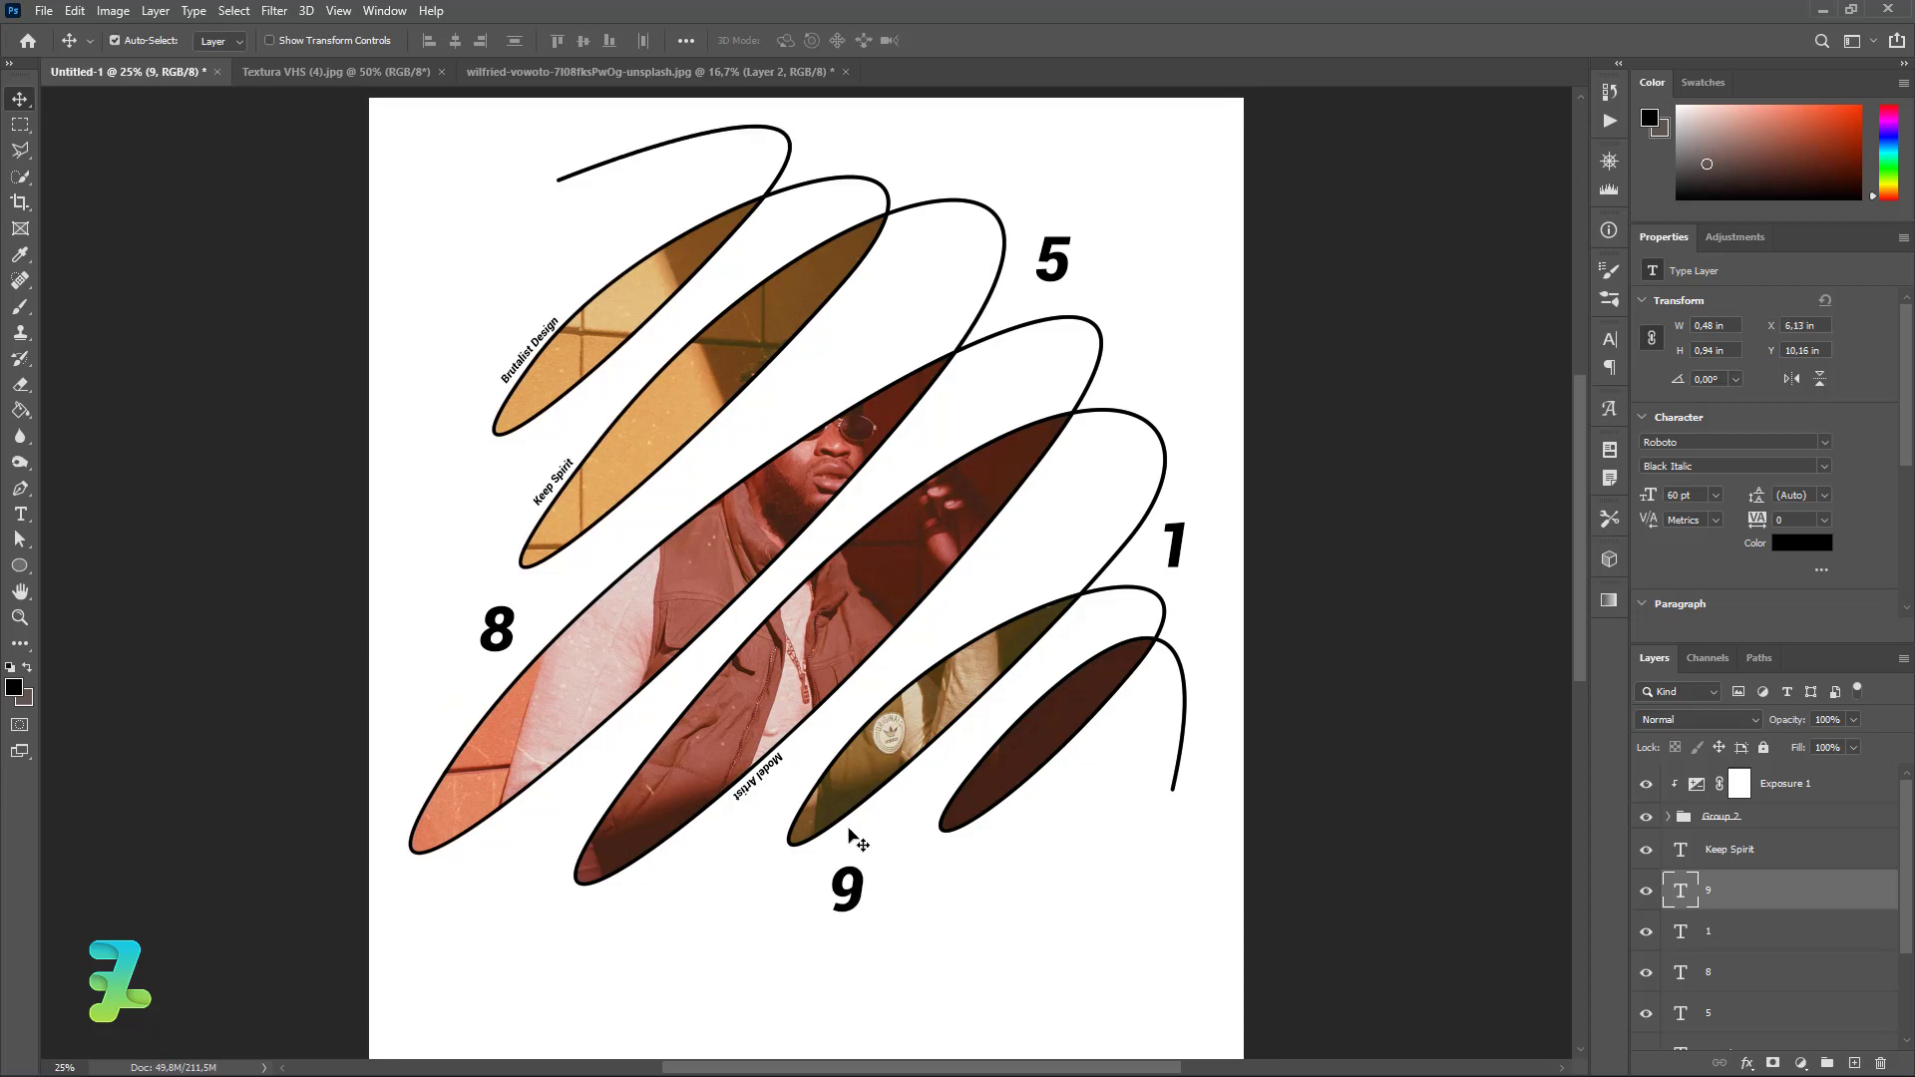
{"action": "scroll", "coordinate": [846, 840], "scroll_direction": "up", "scroll_amount": 2}
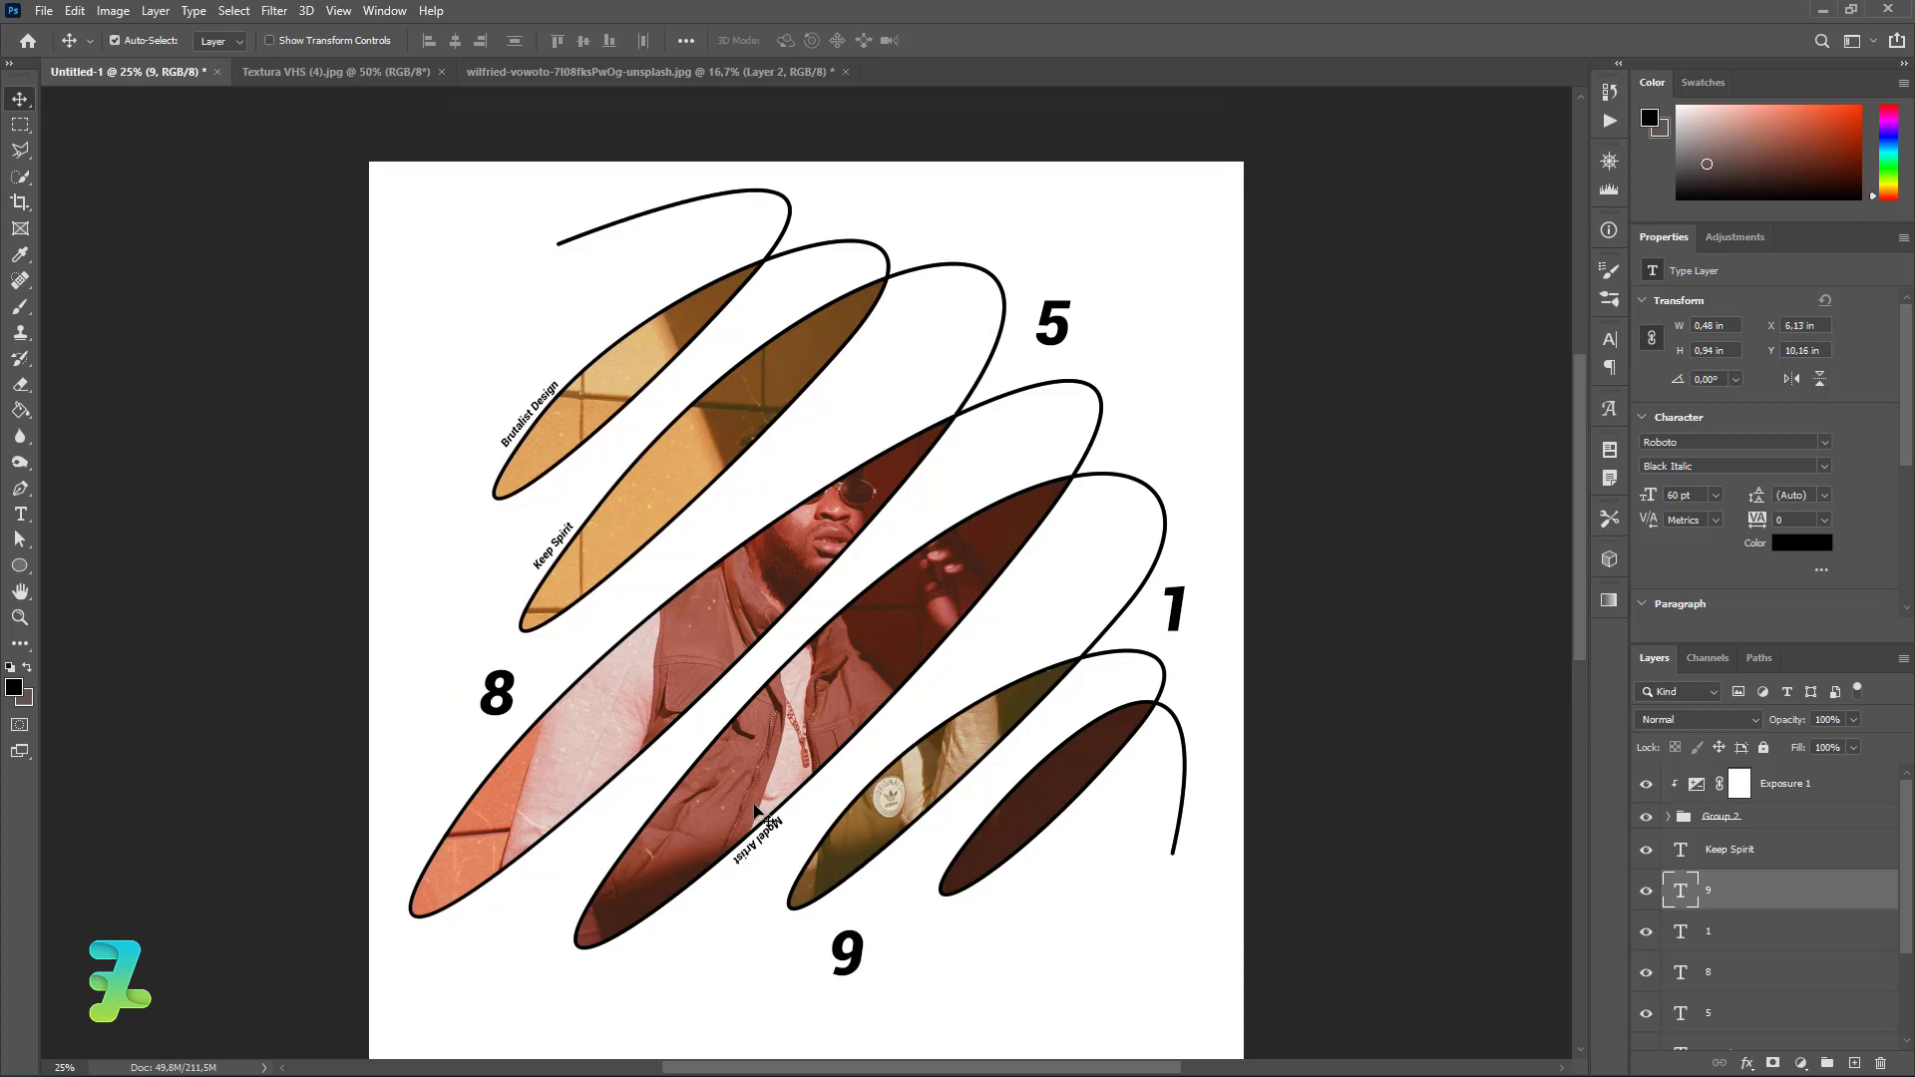
Step: Type BRUTALIST on a new text layer below the 9 and begin a second line
{"action": "left_click", "coordinate": [28, 517]}
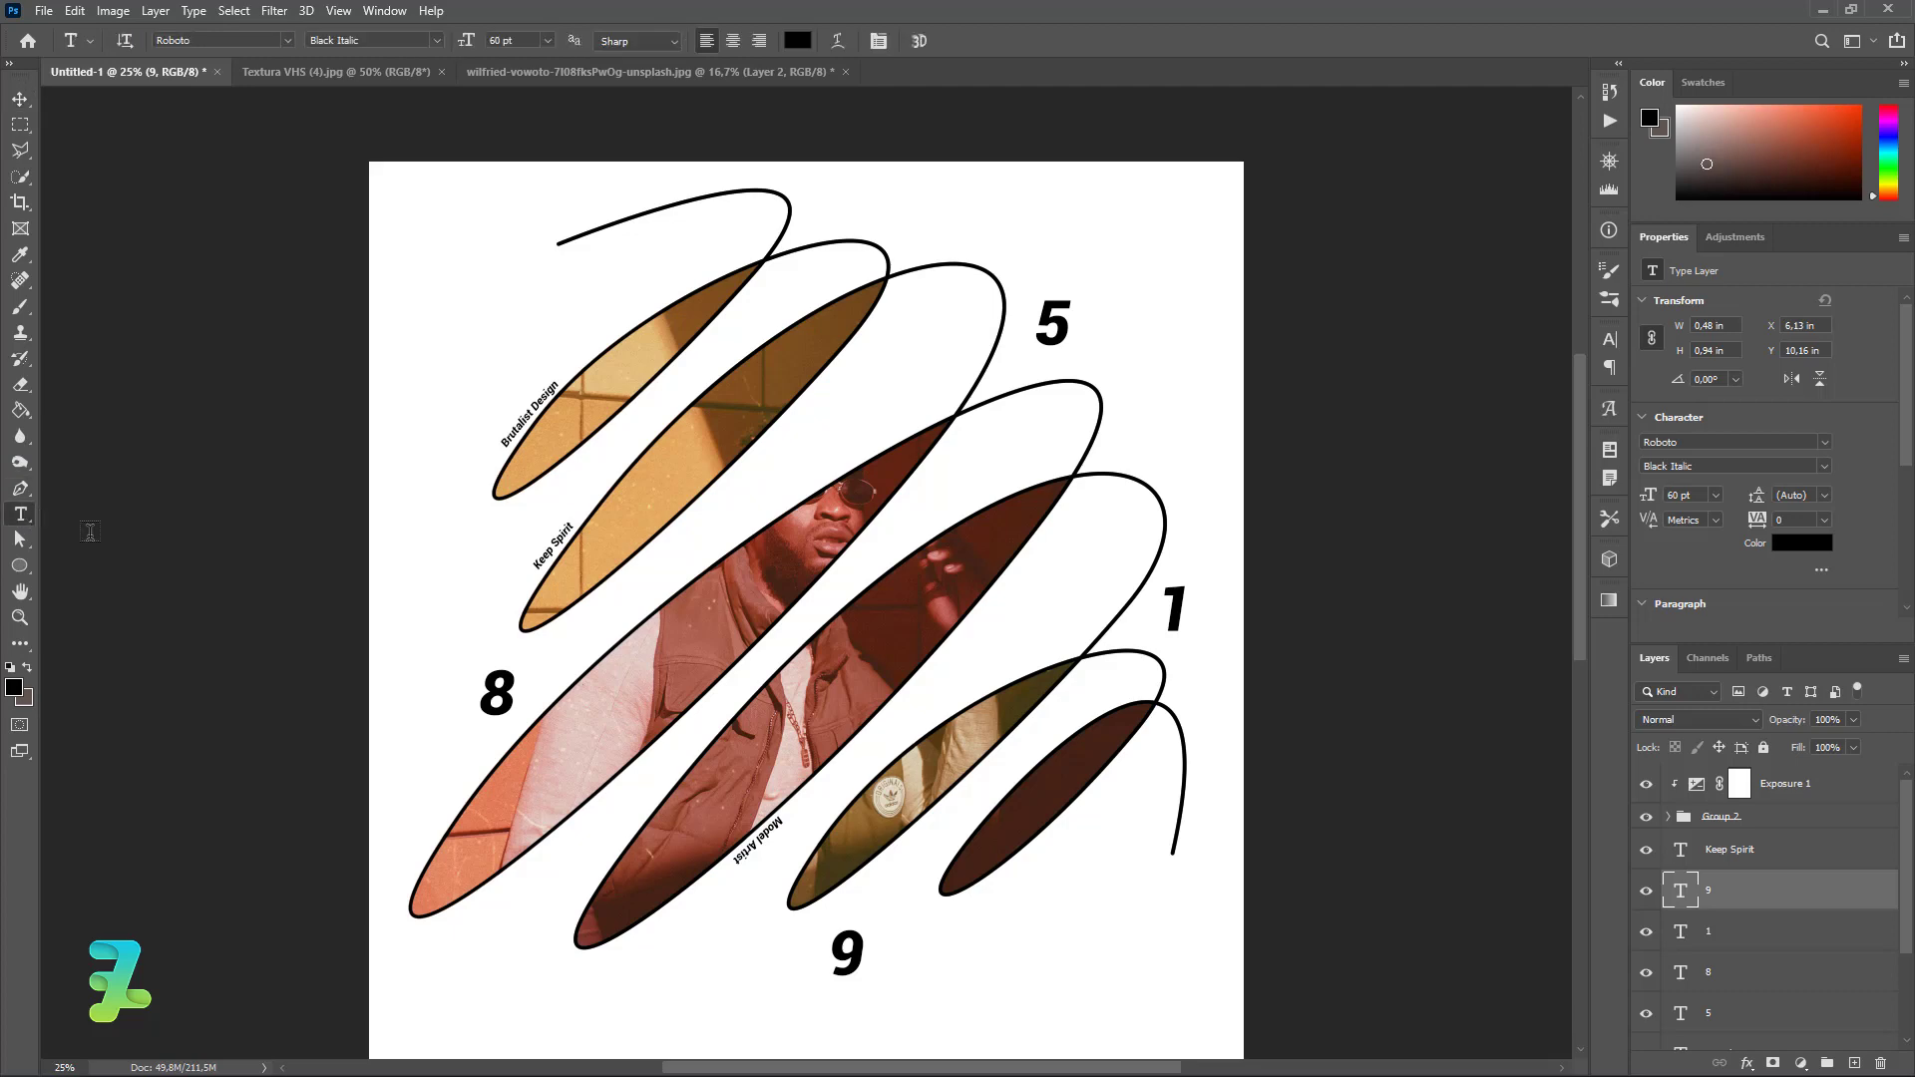
{"action": "scroll", "coordinate": [628, 748], "scroll_direction": "down", "scroll_amount": 2}
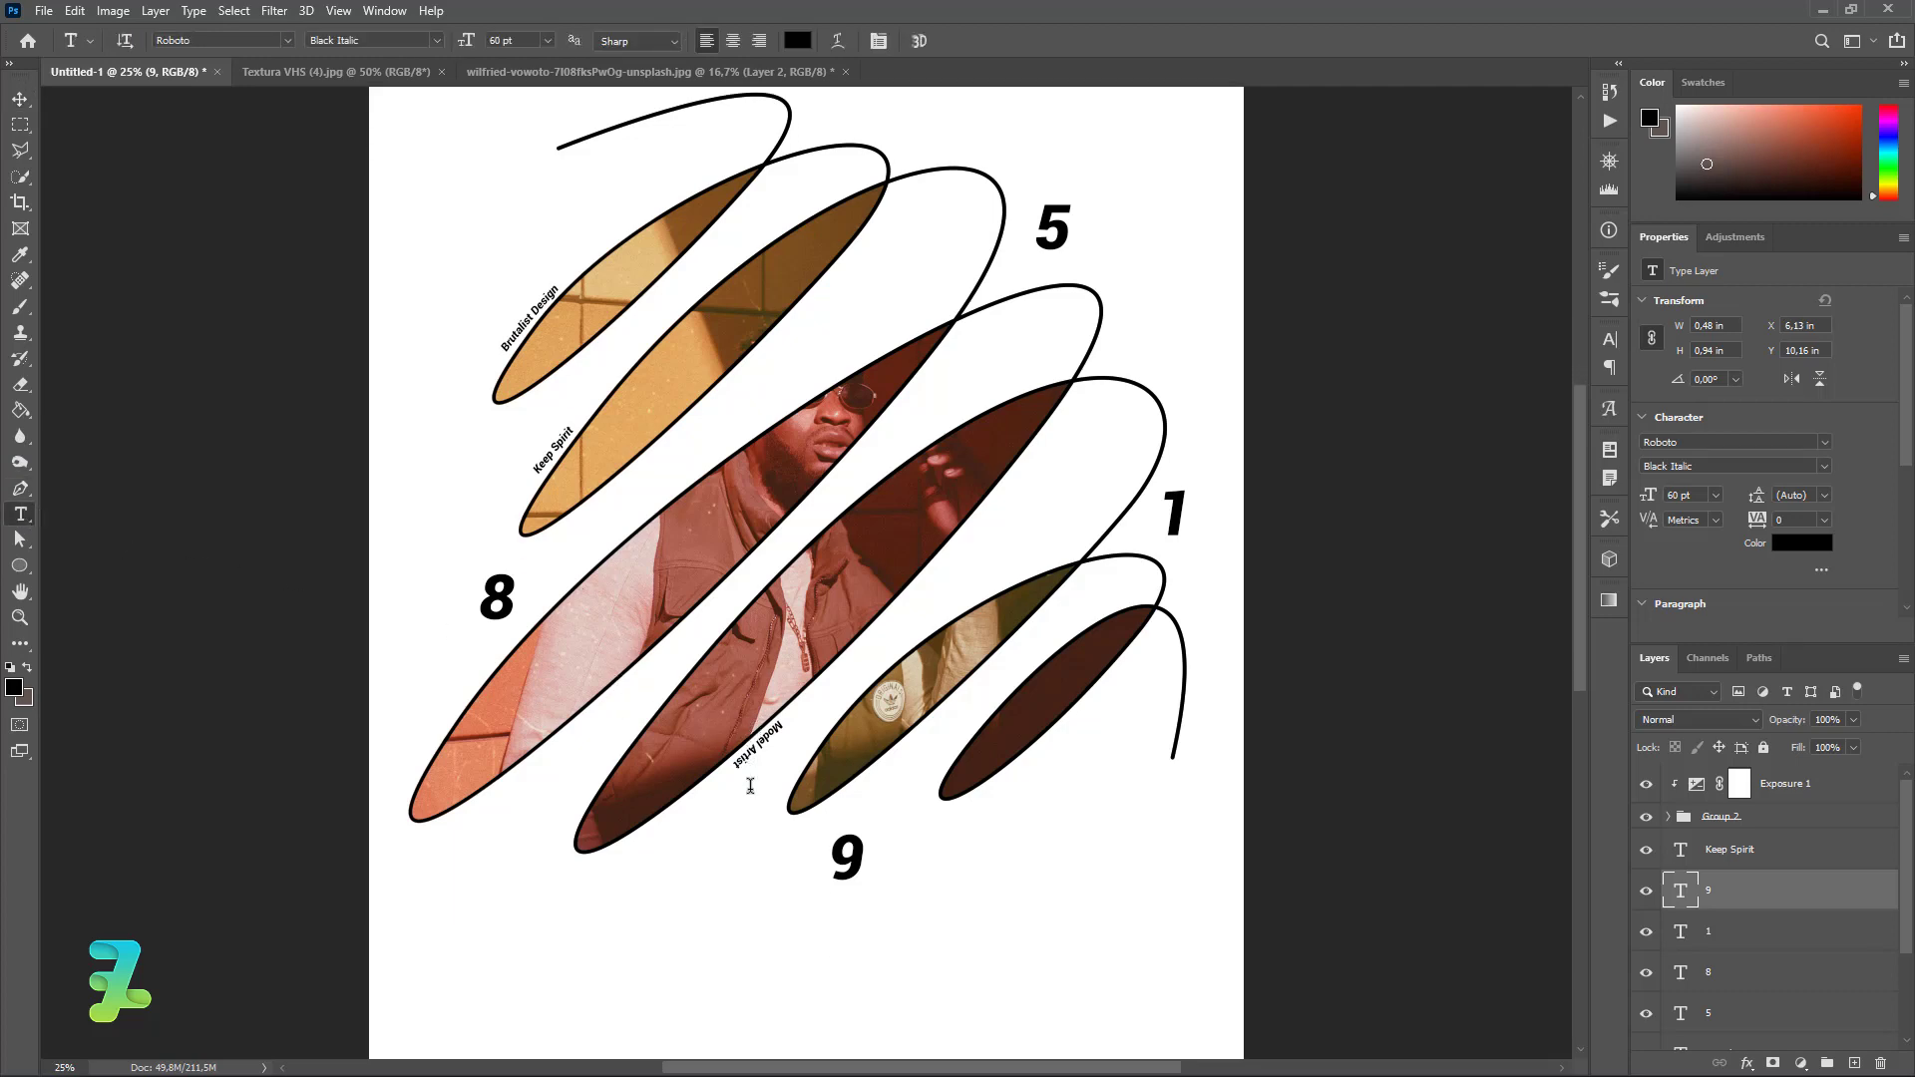
{"action": "scroll", "coordinate": [755, 778], "scroll_direction": "down", "scroll_amount": 2}
{"action": "scroll", "coordinate": [597, 862], "scroll_direction": "down", "scroll_amount": 1}
{"action": "scroll", "coordinate": [607, 851], "scroll_direction": "down", "scroll_amount": 2}
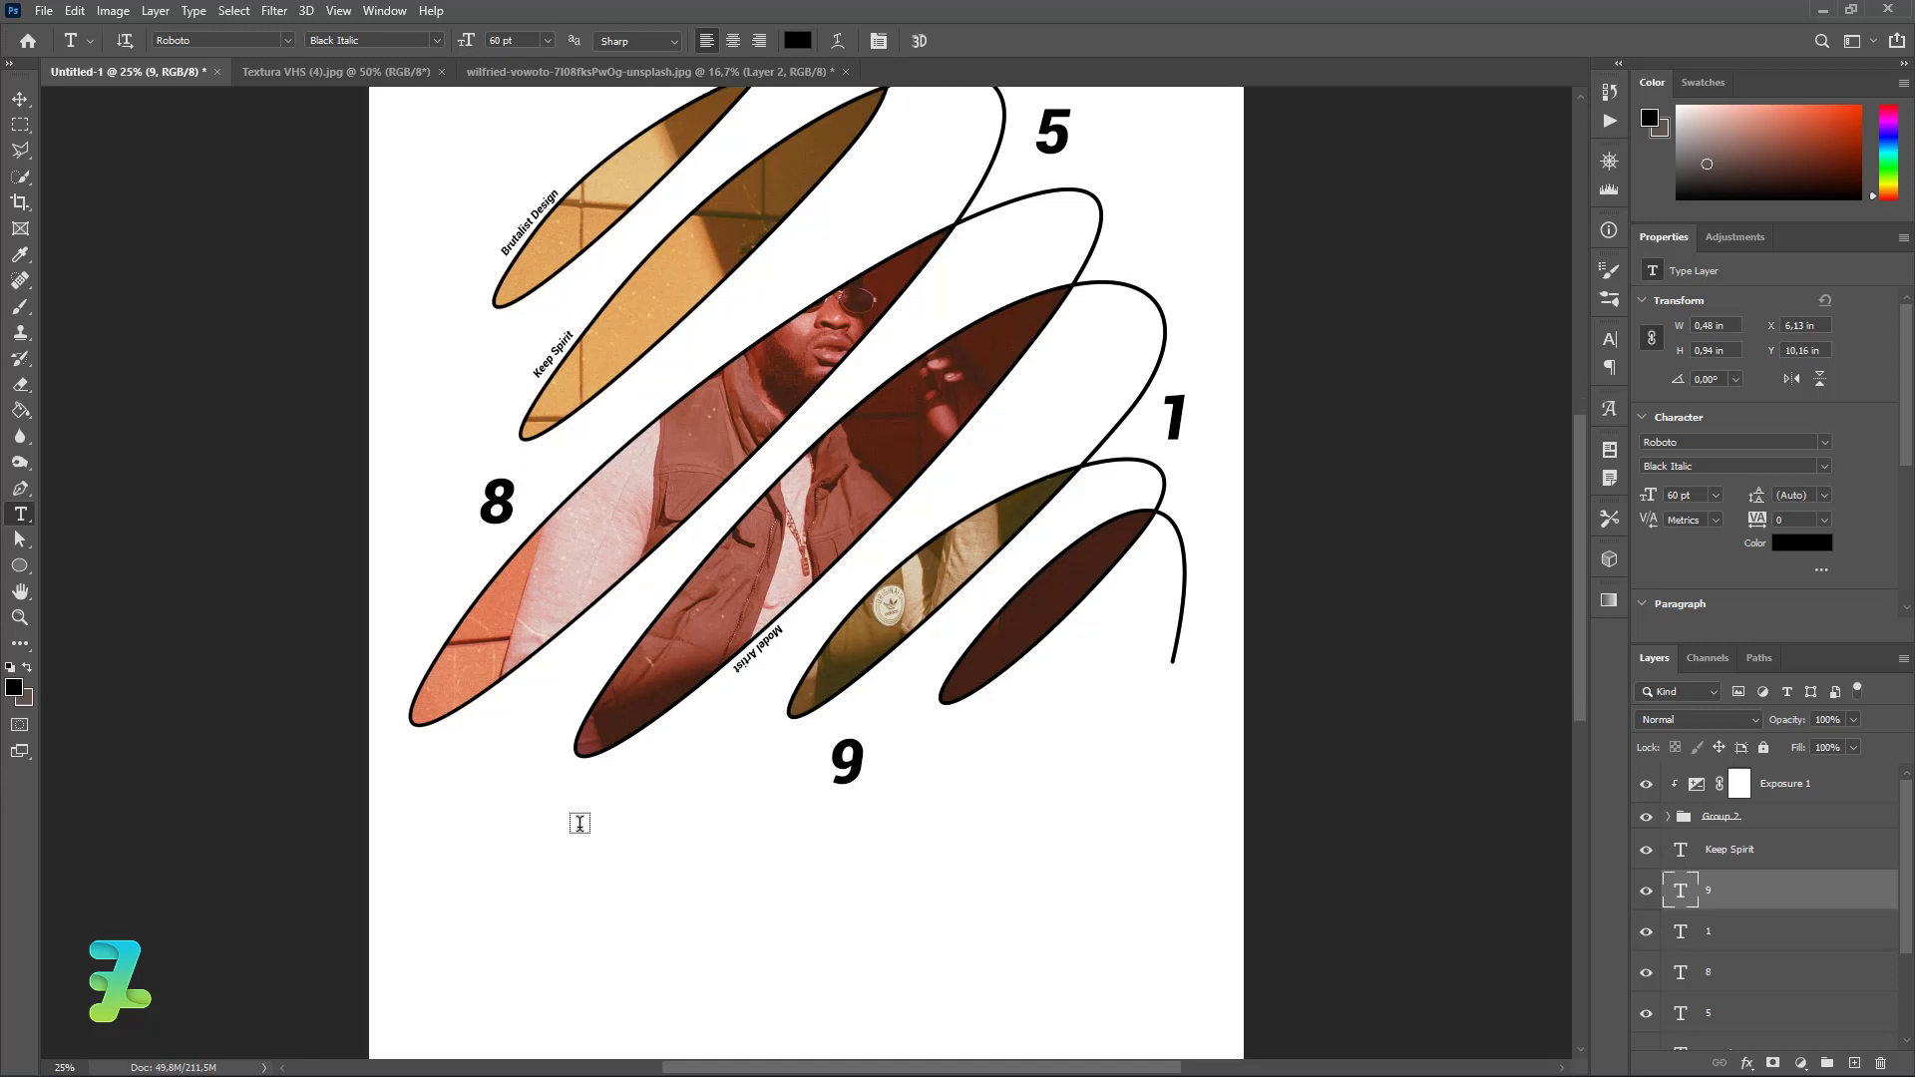
{"action": "scroll", "coordinate": [578, 821], "scroll_direction": "down", "scroll_amount": 3}
{"action": "scroll", "coordinate": [551, 794], "scroll_direction": "down", "scroll_amount": 2}
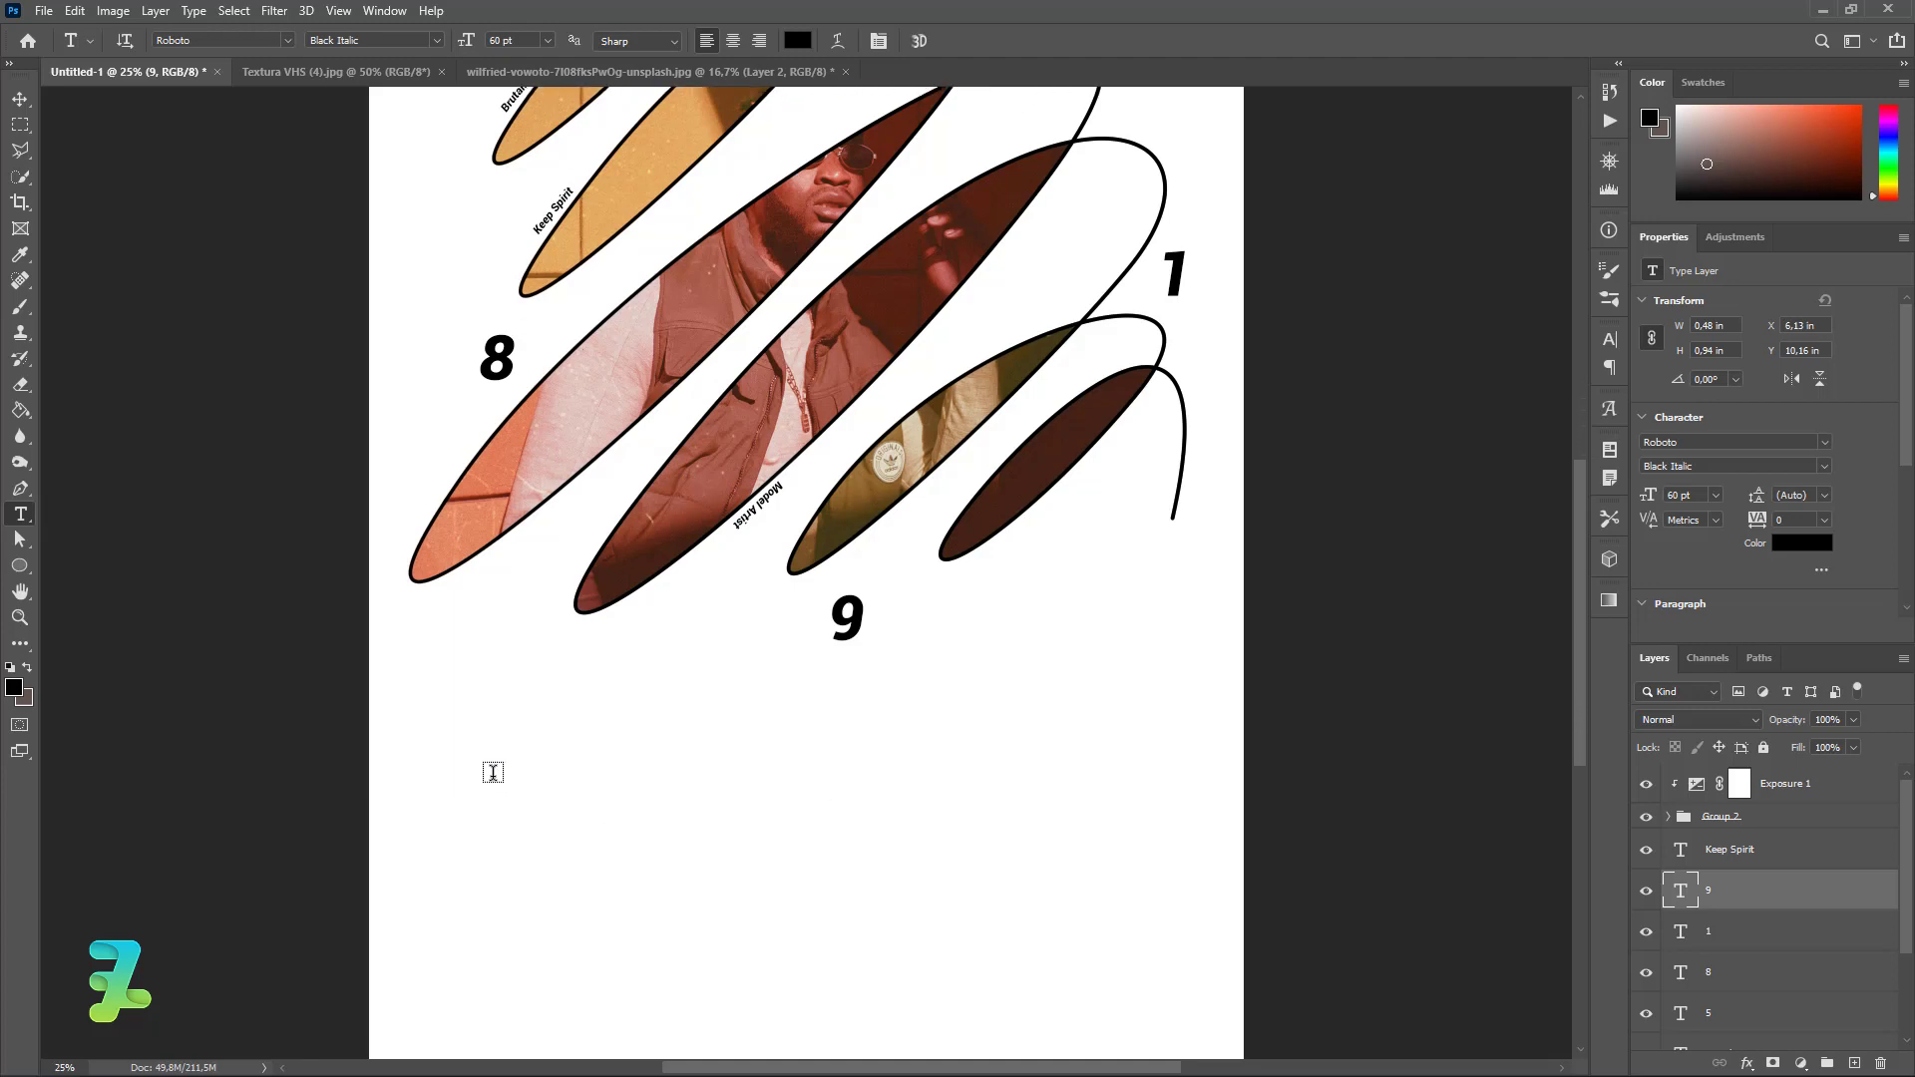
{"action": "left_click", "coordinate": [452, 714]}
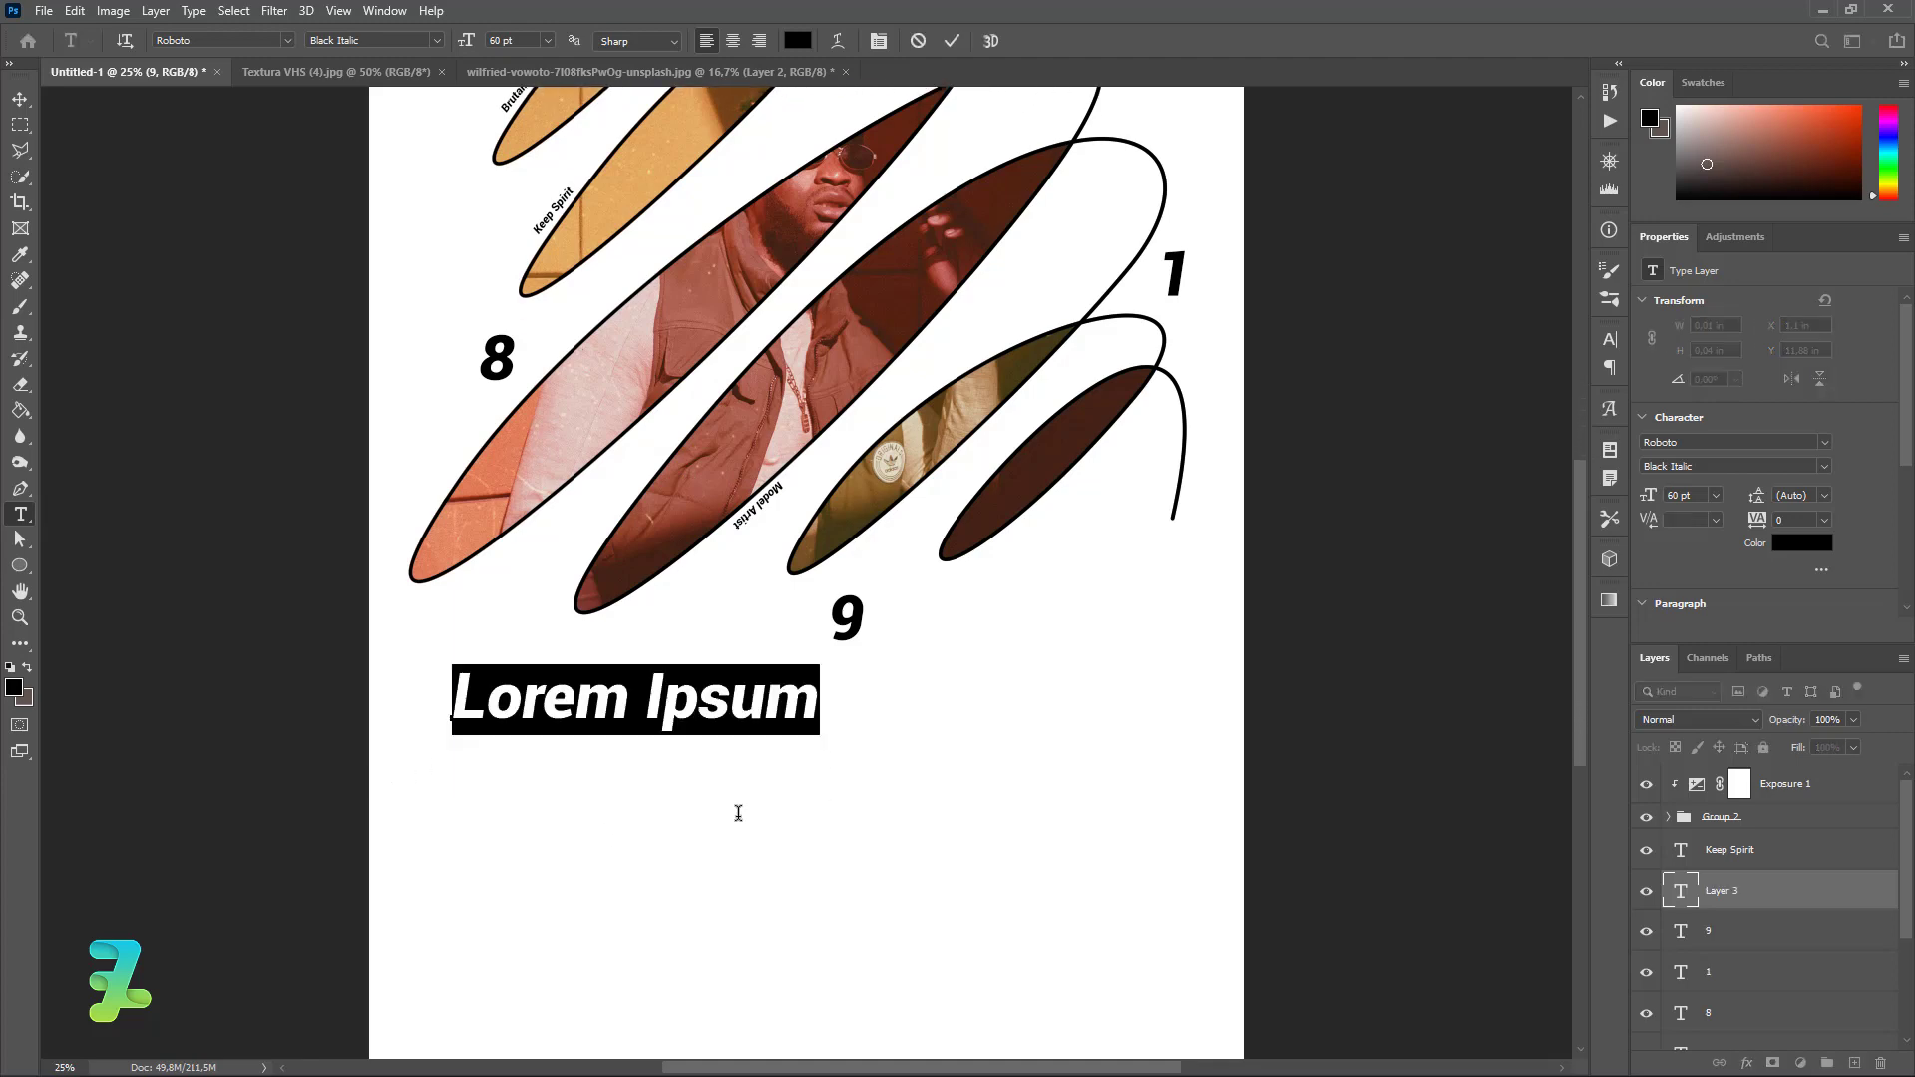
{"action": "type", "text": "B"}
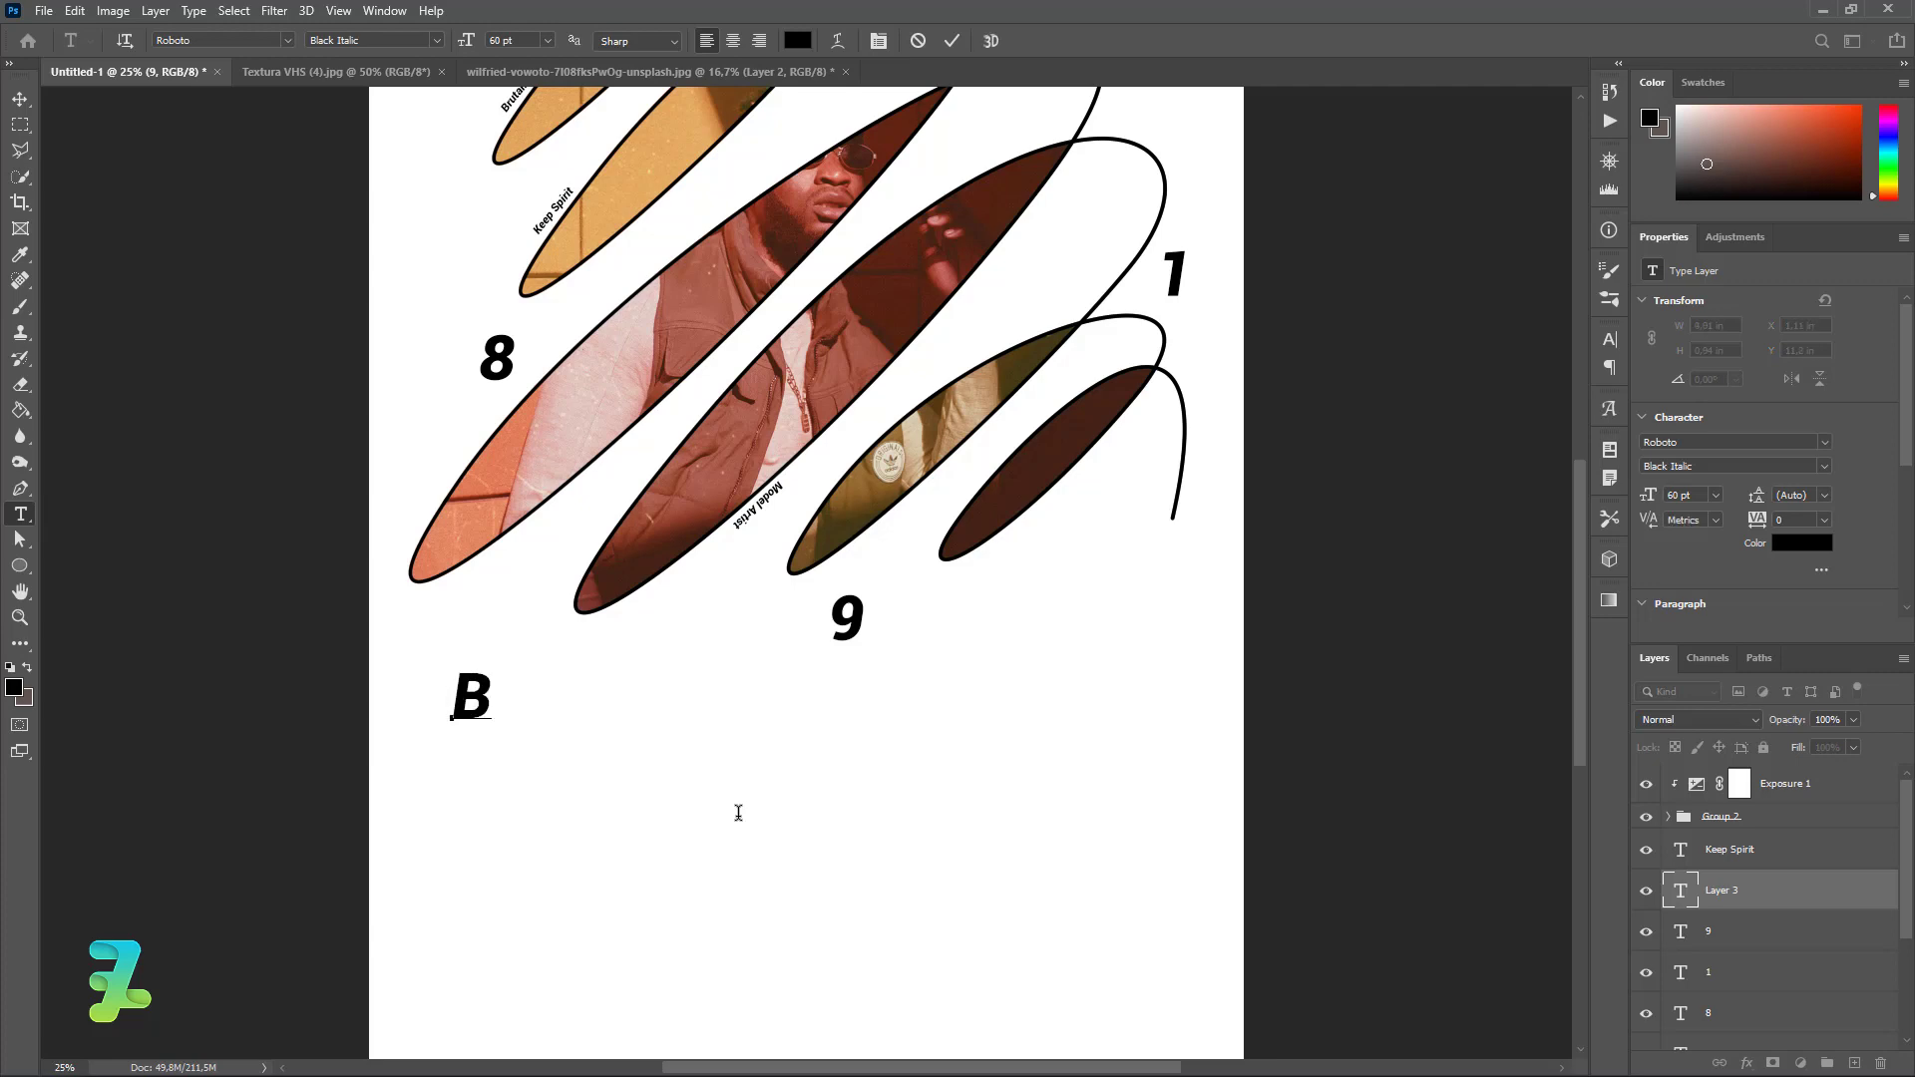
{"action": "type", "text": "RUTA"}
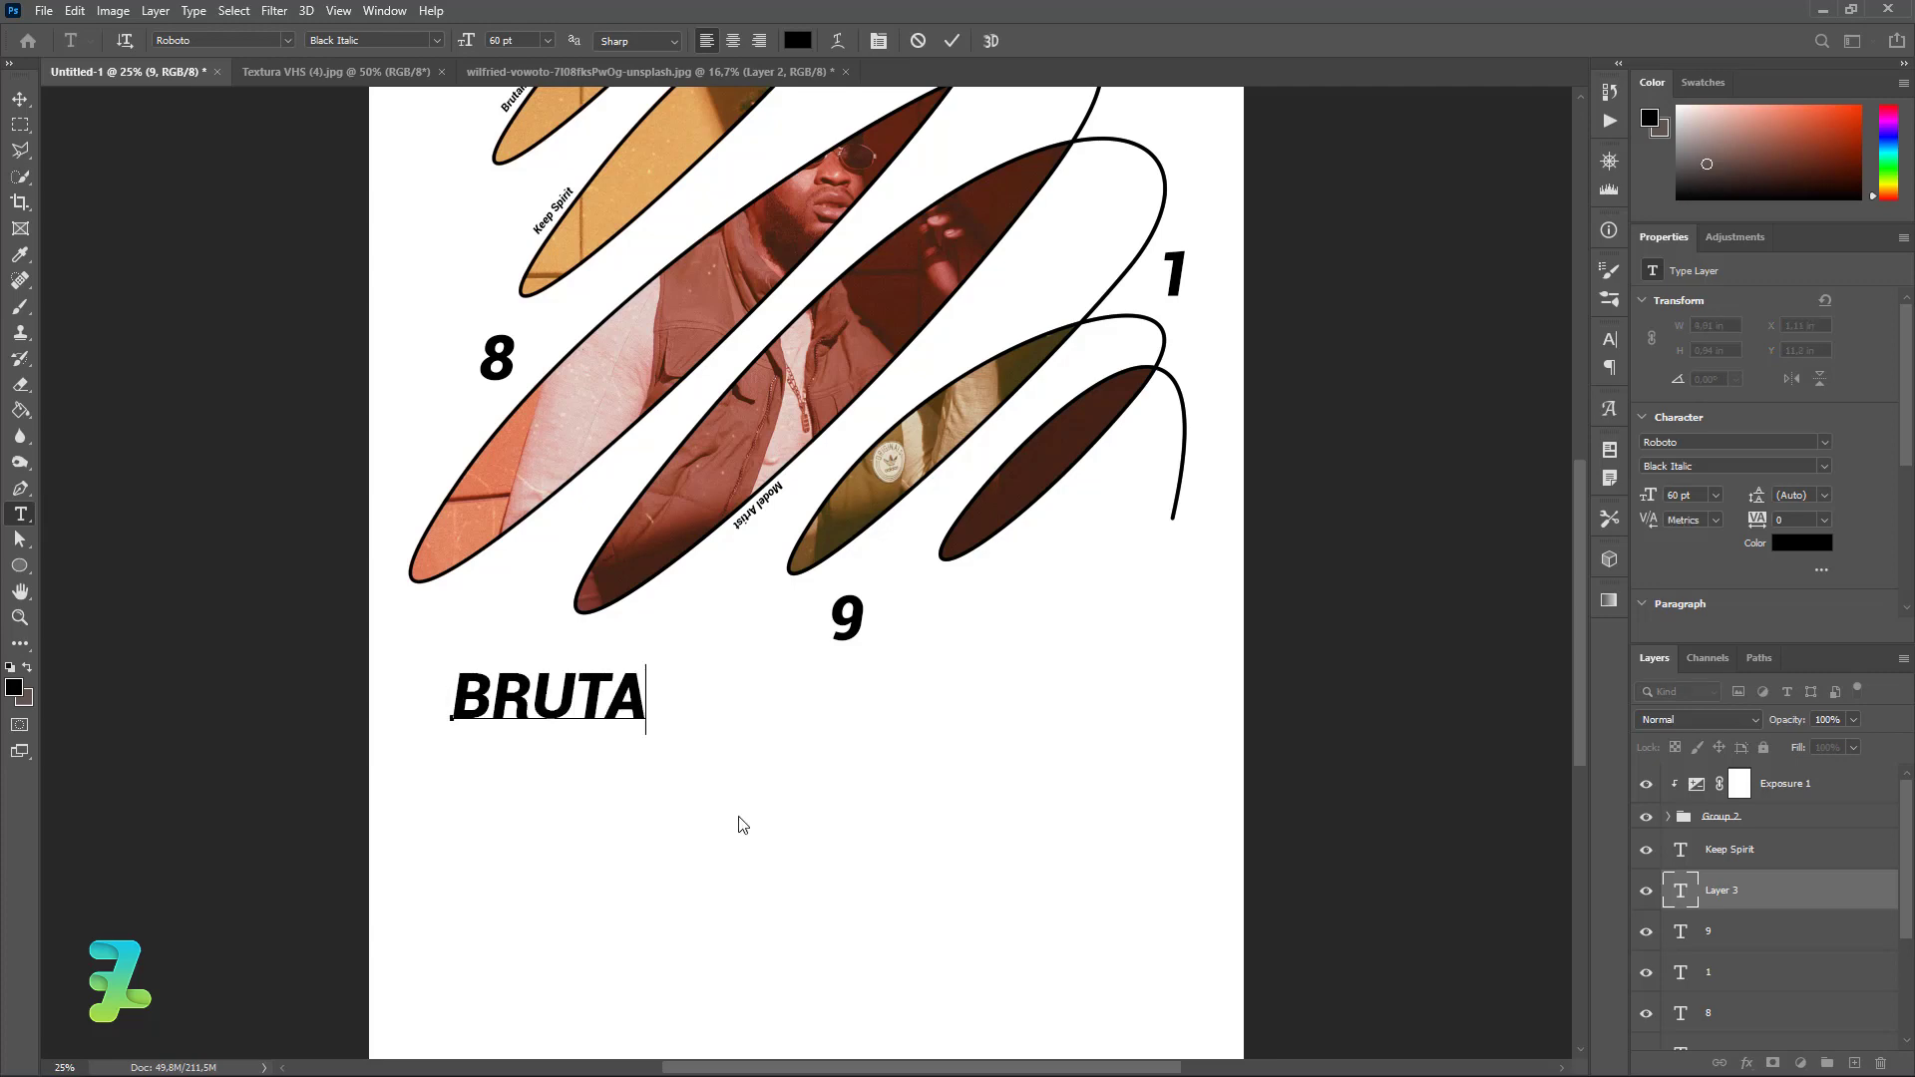
{"action": "type", "text": "LIST"}
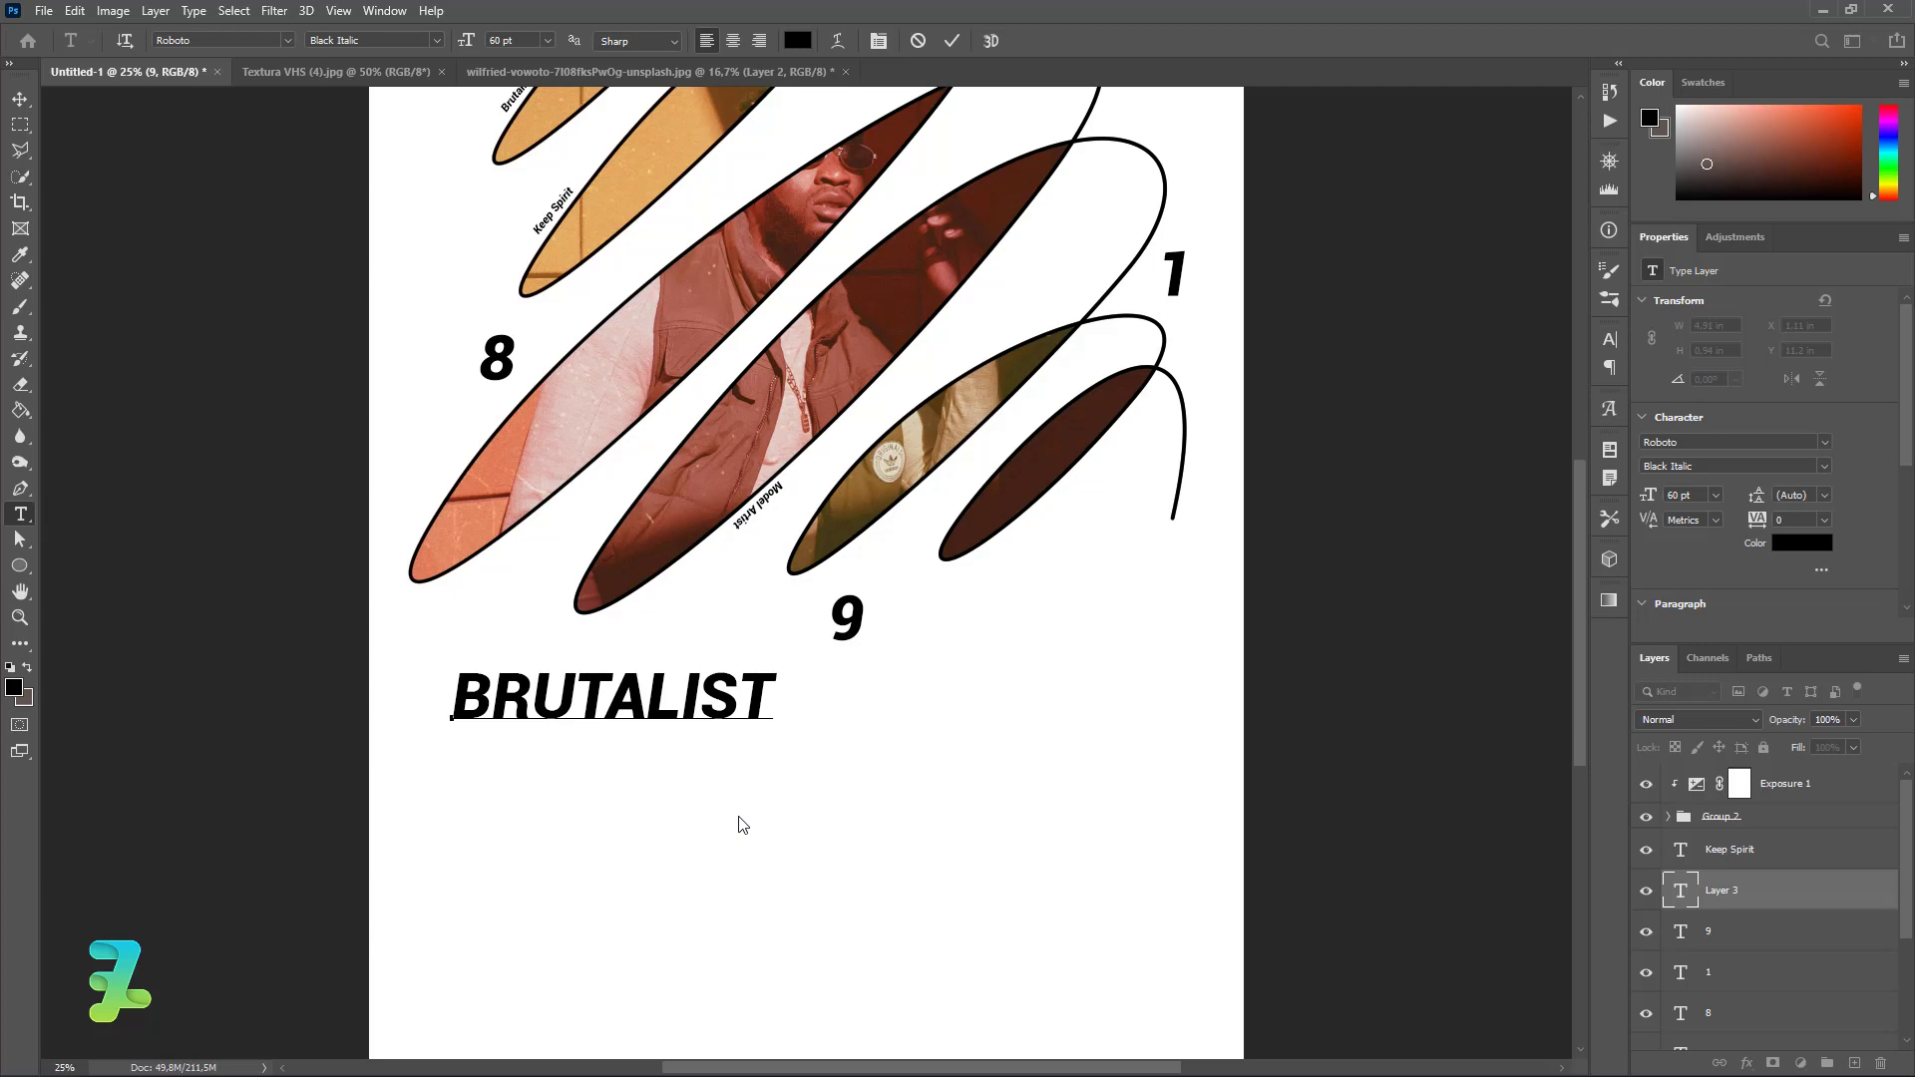
{"action": "key", "text": "Return"}
Step: Finish the title with DESIGN, set it in Bebas, and shift it left and up
{"action": "type", "text": "DESIGN"}
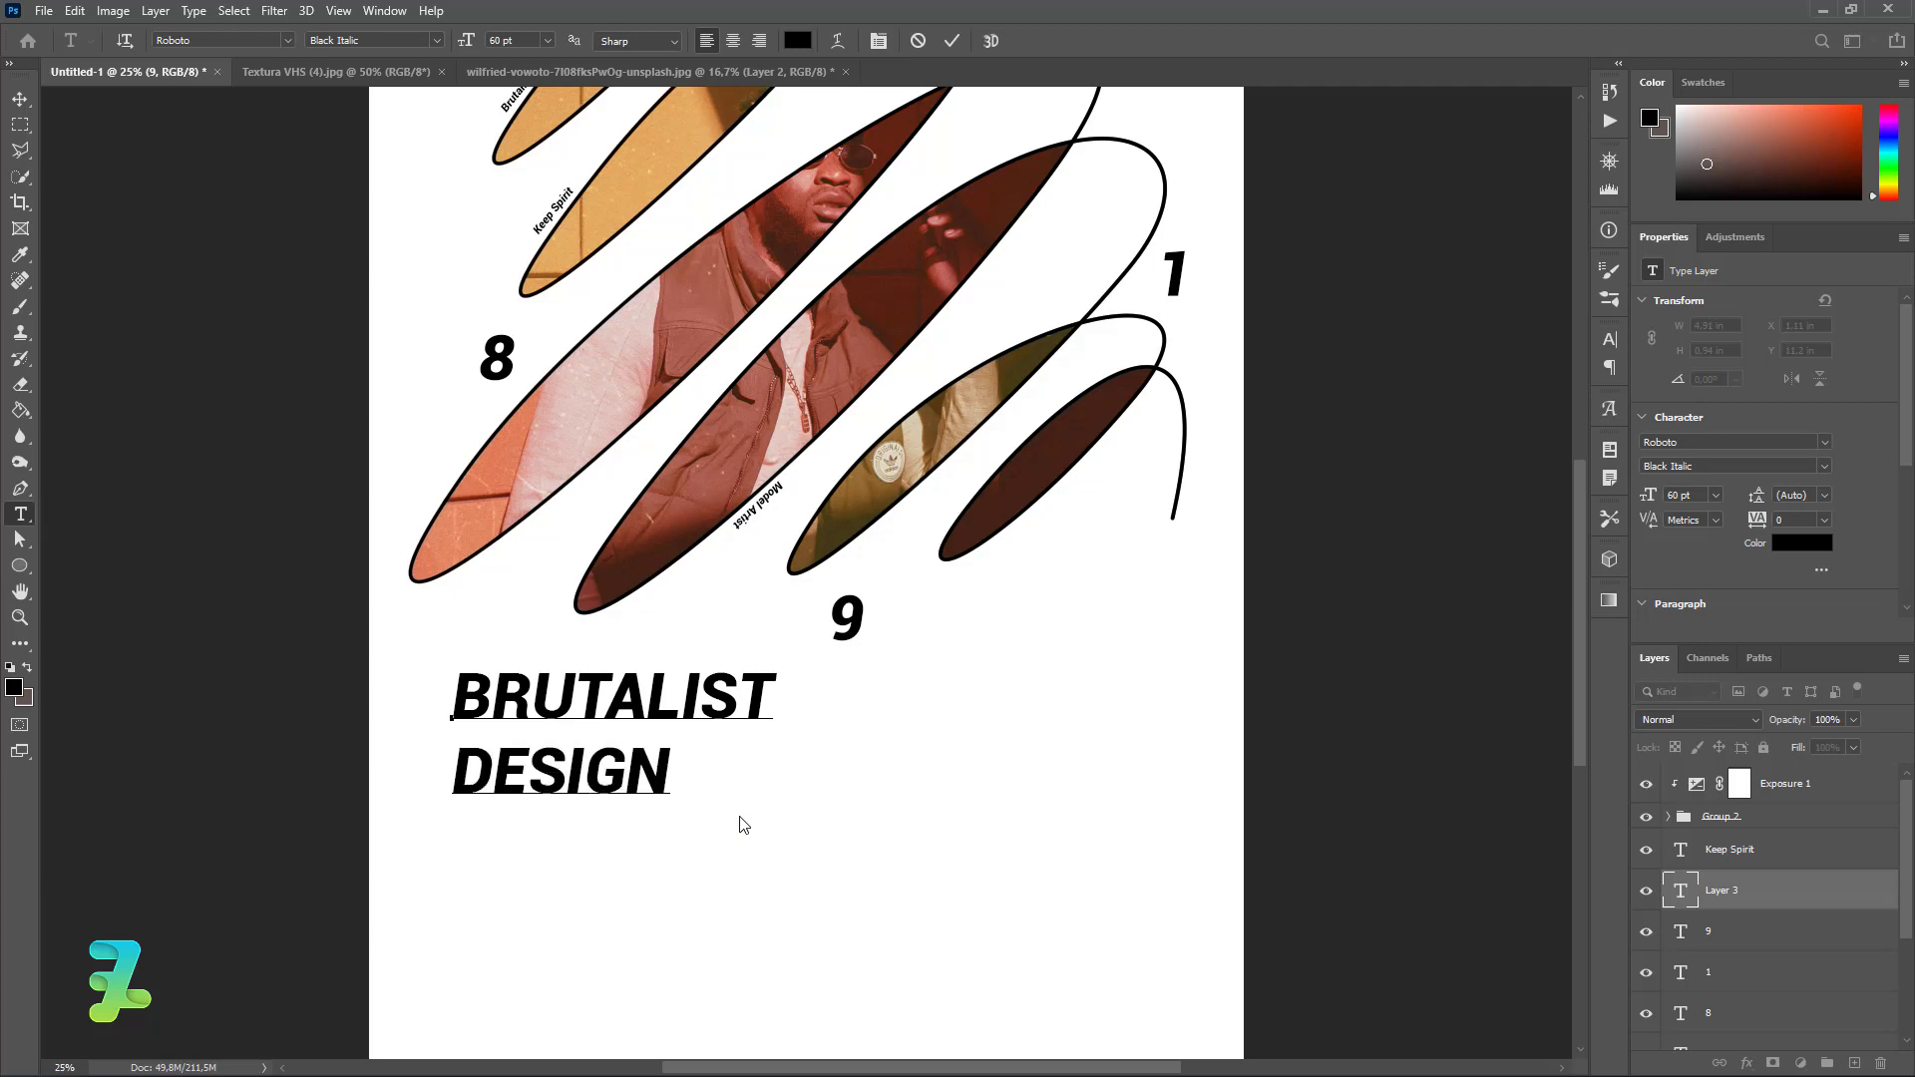
{"action": "key", "text": "ctrl+a"}
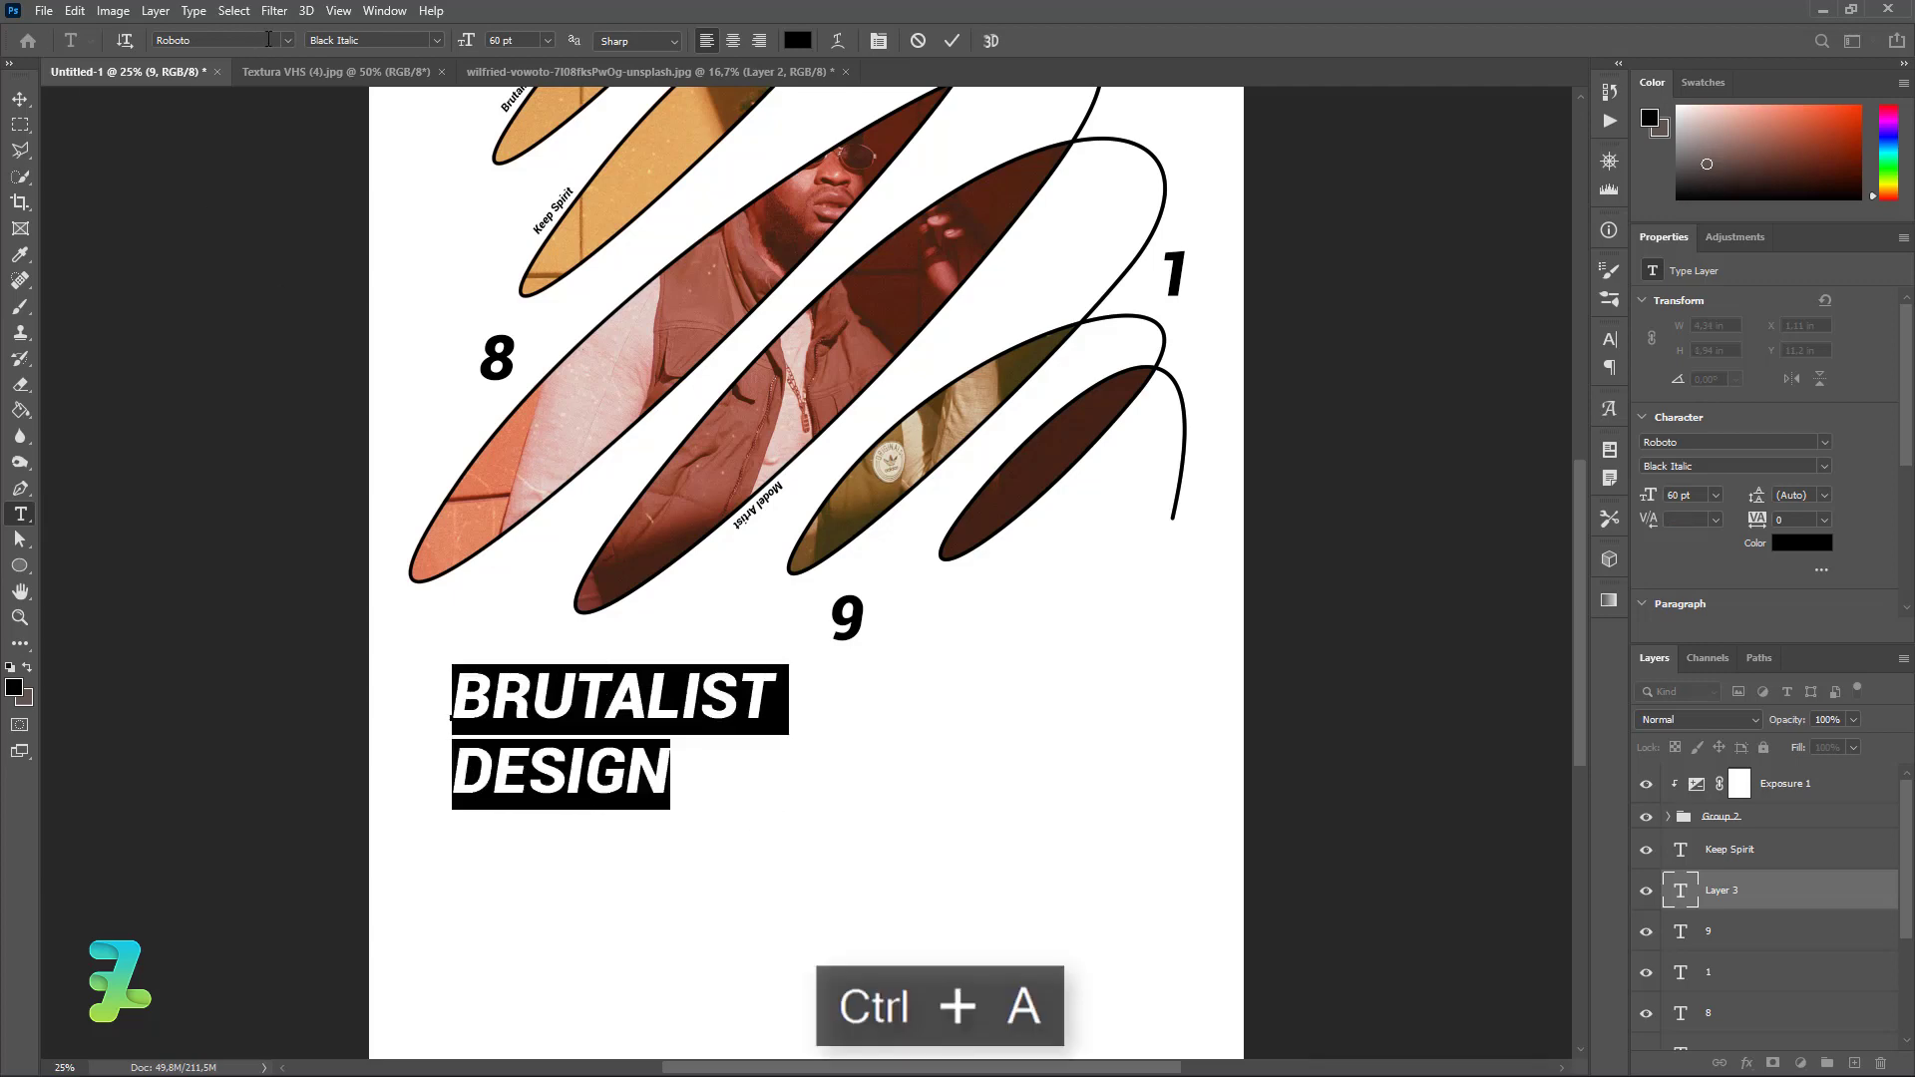
{"action": "left_click", "coordinate": [288, 41]}
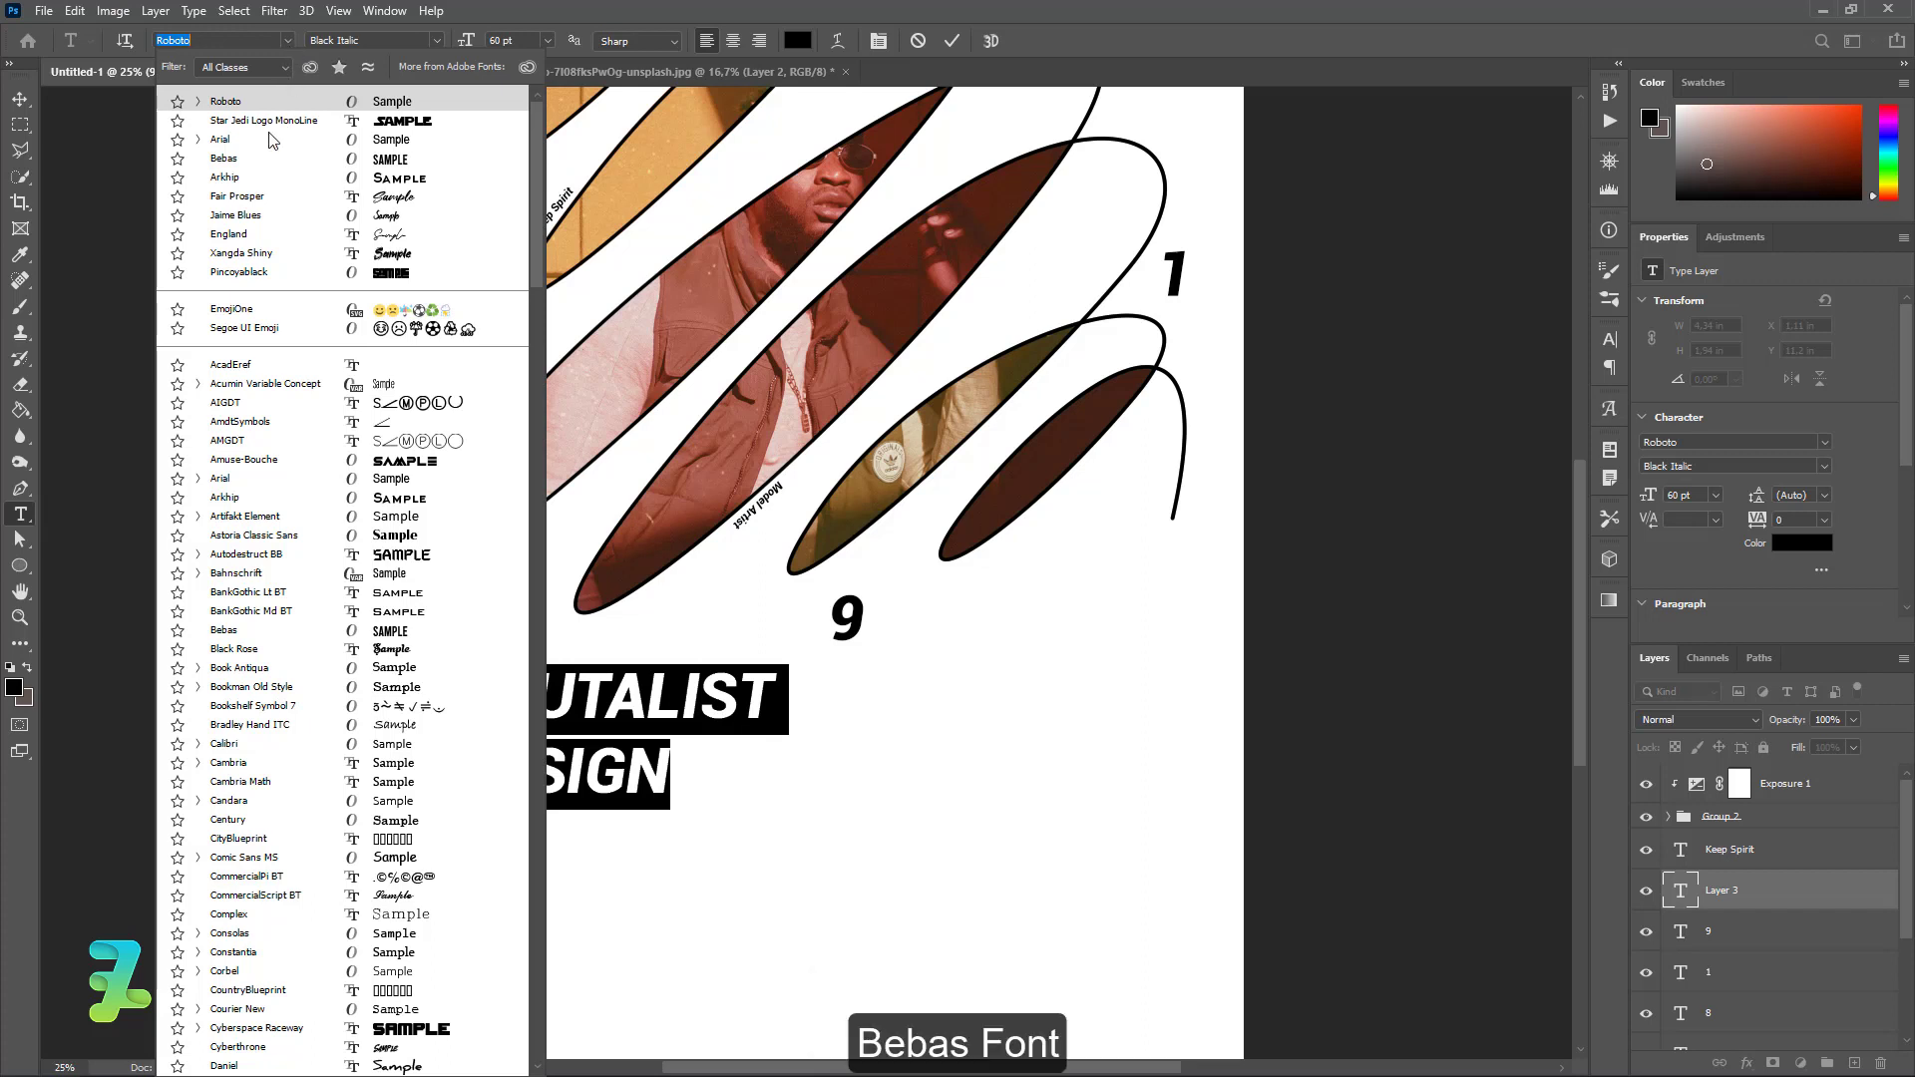
{"action": "left_click", "coordinate": [250, 160]}
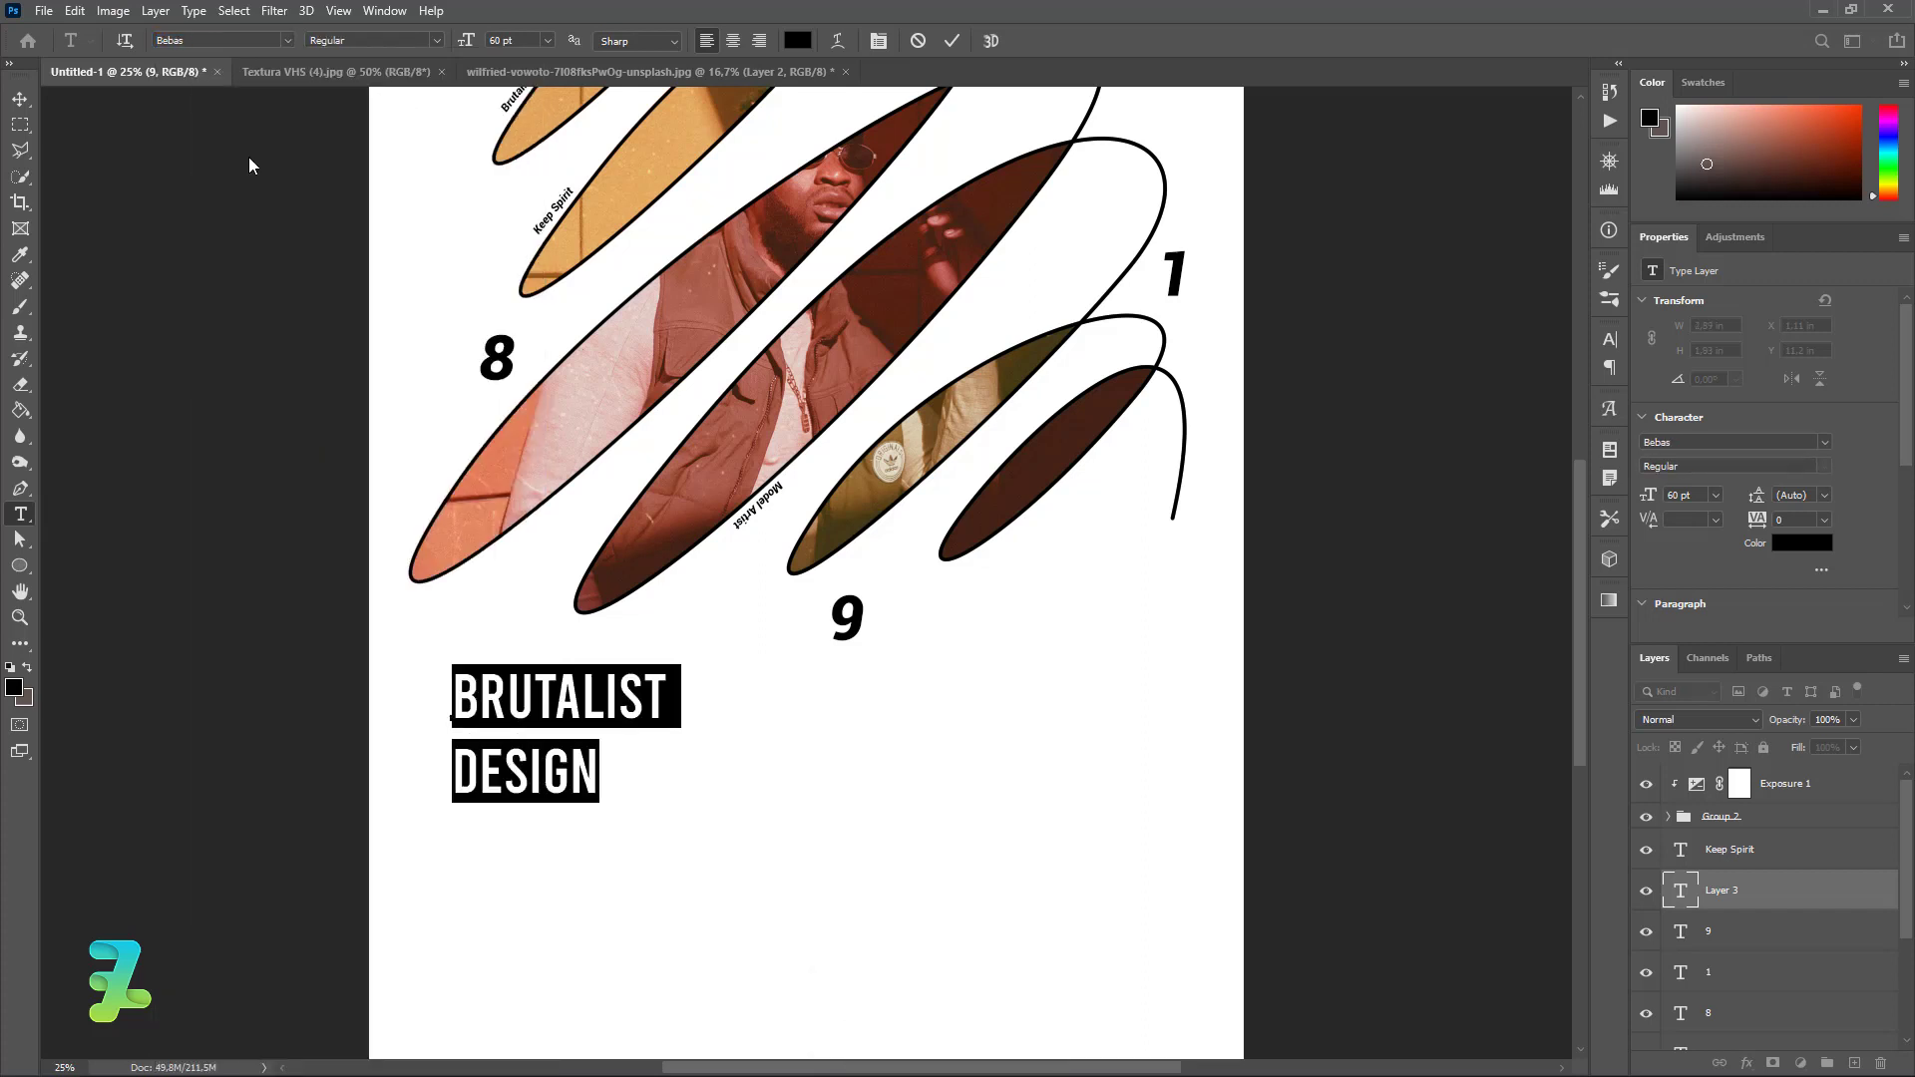
{"action": "left_click", "coordinate": [19, 99]}
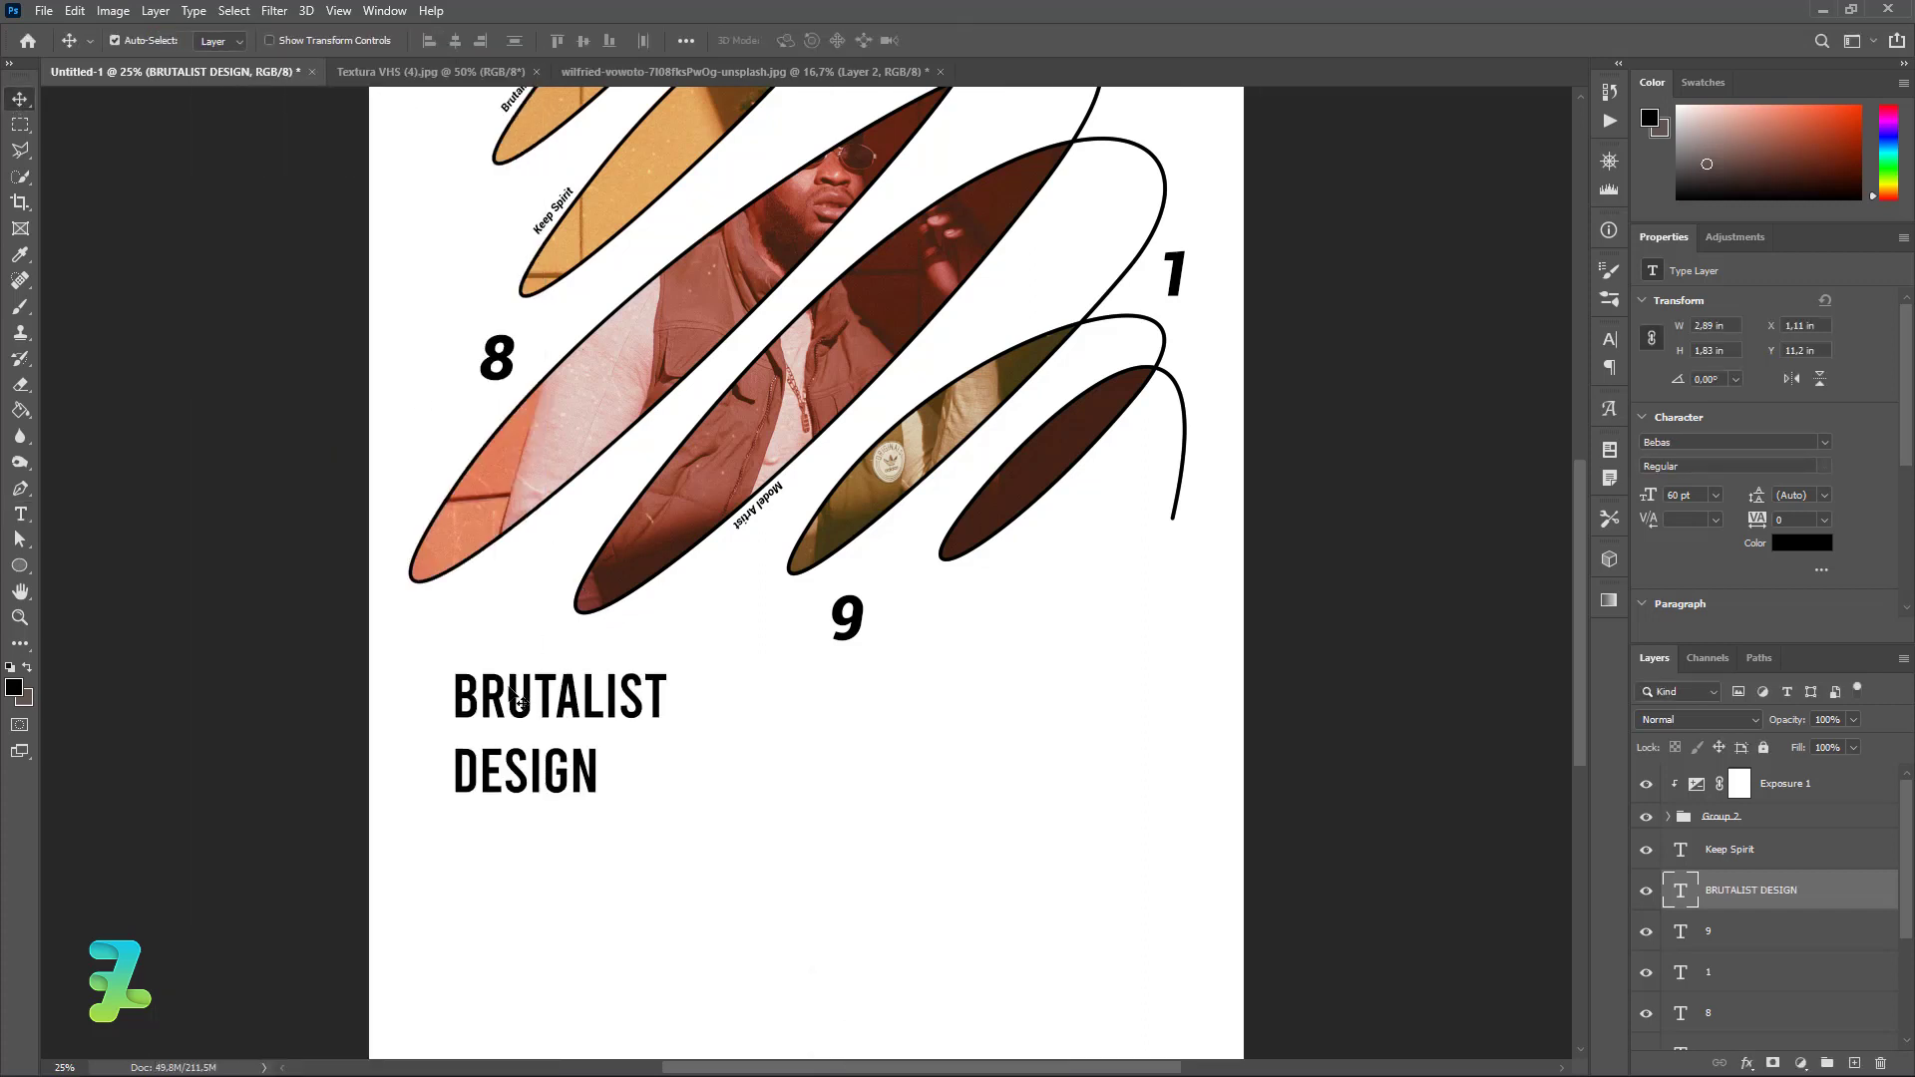
{"action": "left_click_drag", "start_coordinate": [510, 692], "coordinate": [466, 703]}
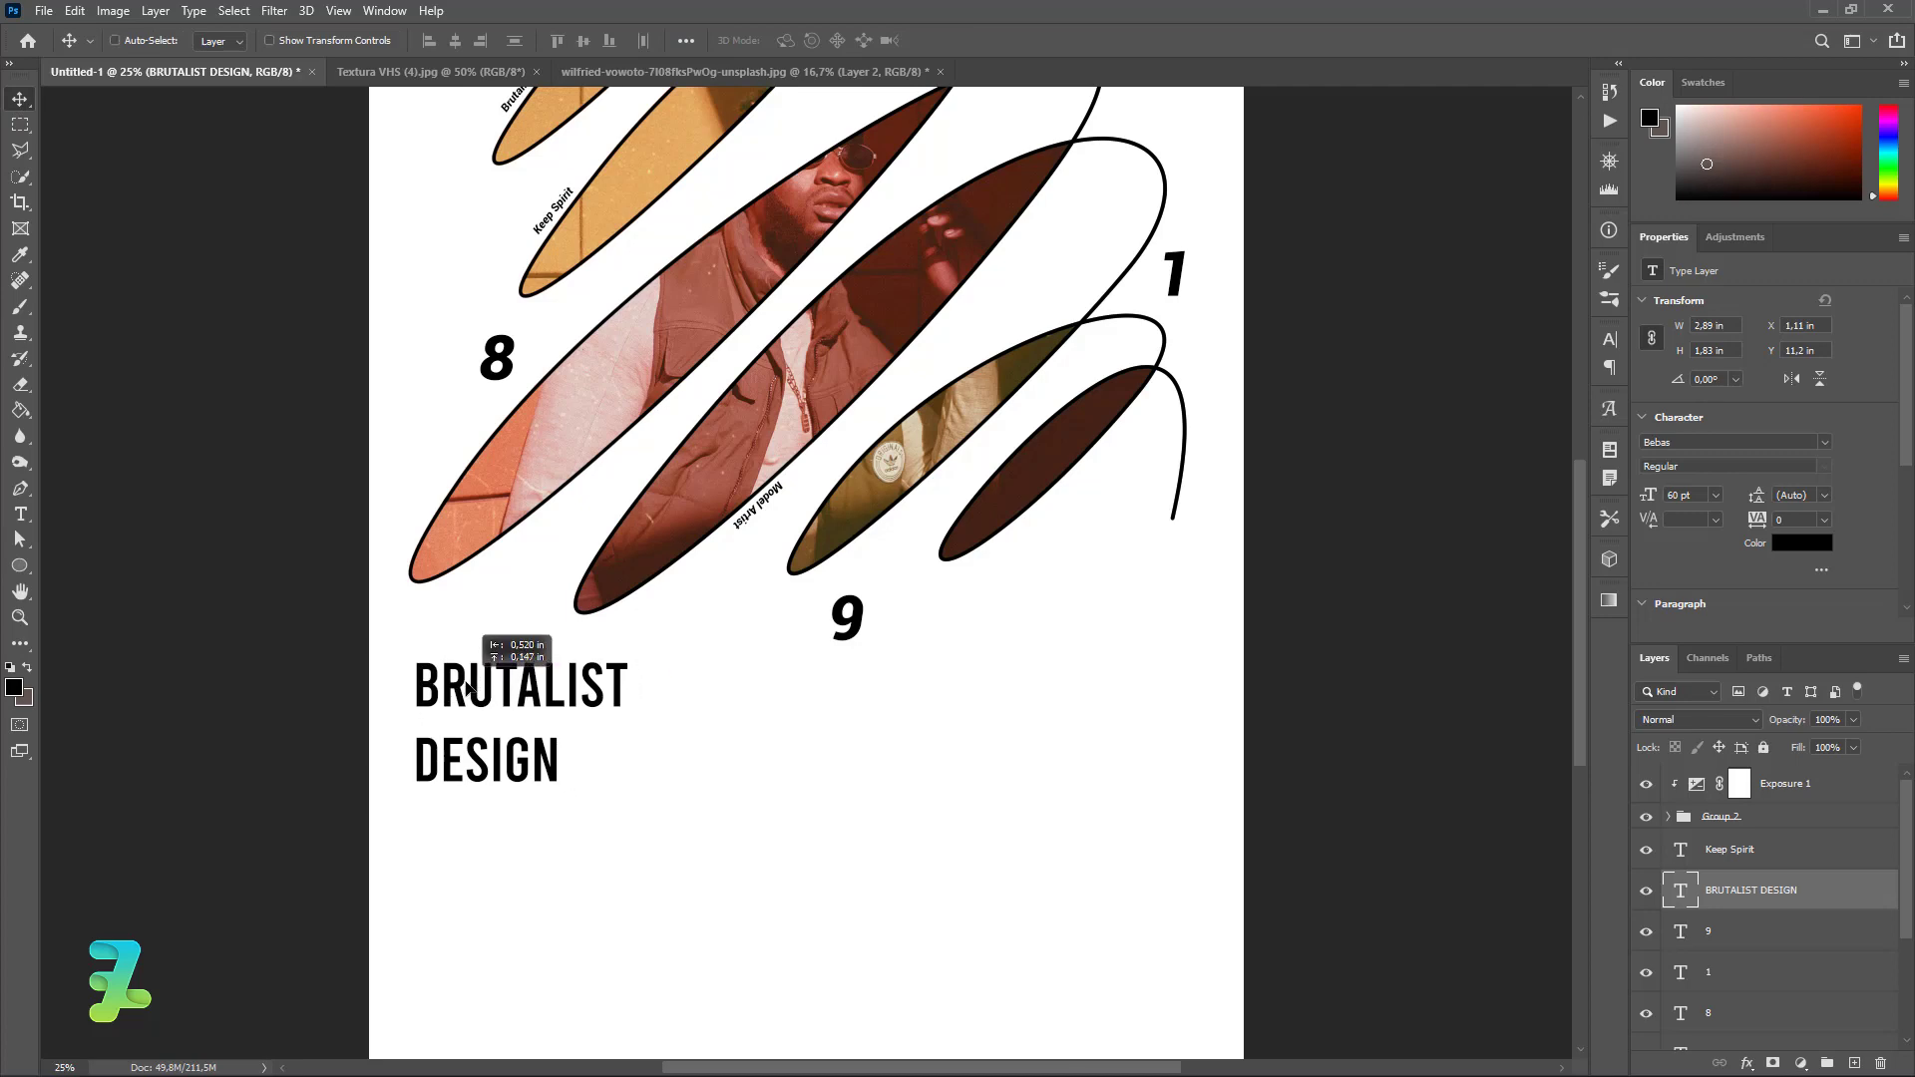
{"action": "left_click_drag", "start_coordinate": [464, 706], "coordinate": [451, 676]}
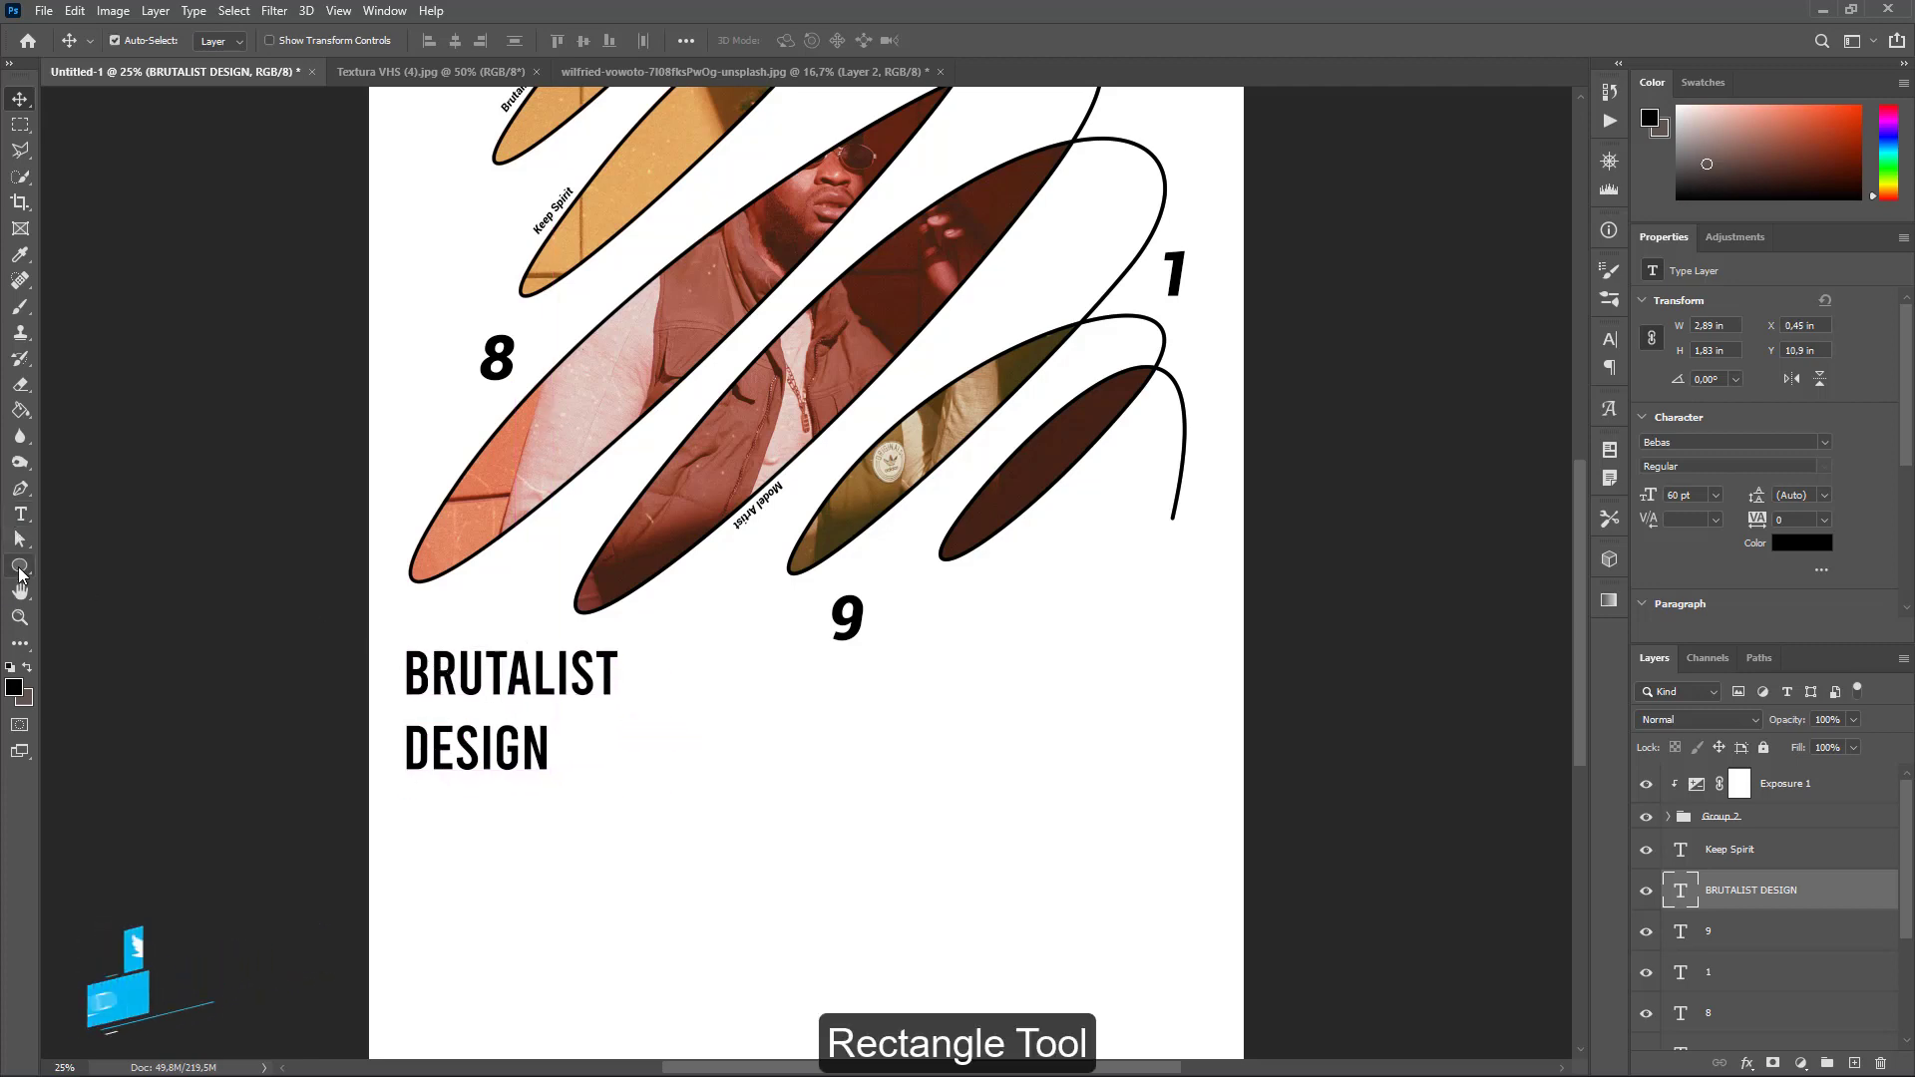
Step: Draw a thin black rectangle rule between BRUTALIST and DESIGN, nudged up and left
{"action": "left_click", "coordinate": [19, 565]}
{"action": "left_click", "coordinate": [81, 585]}
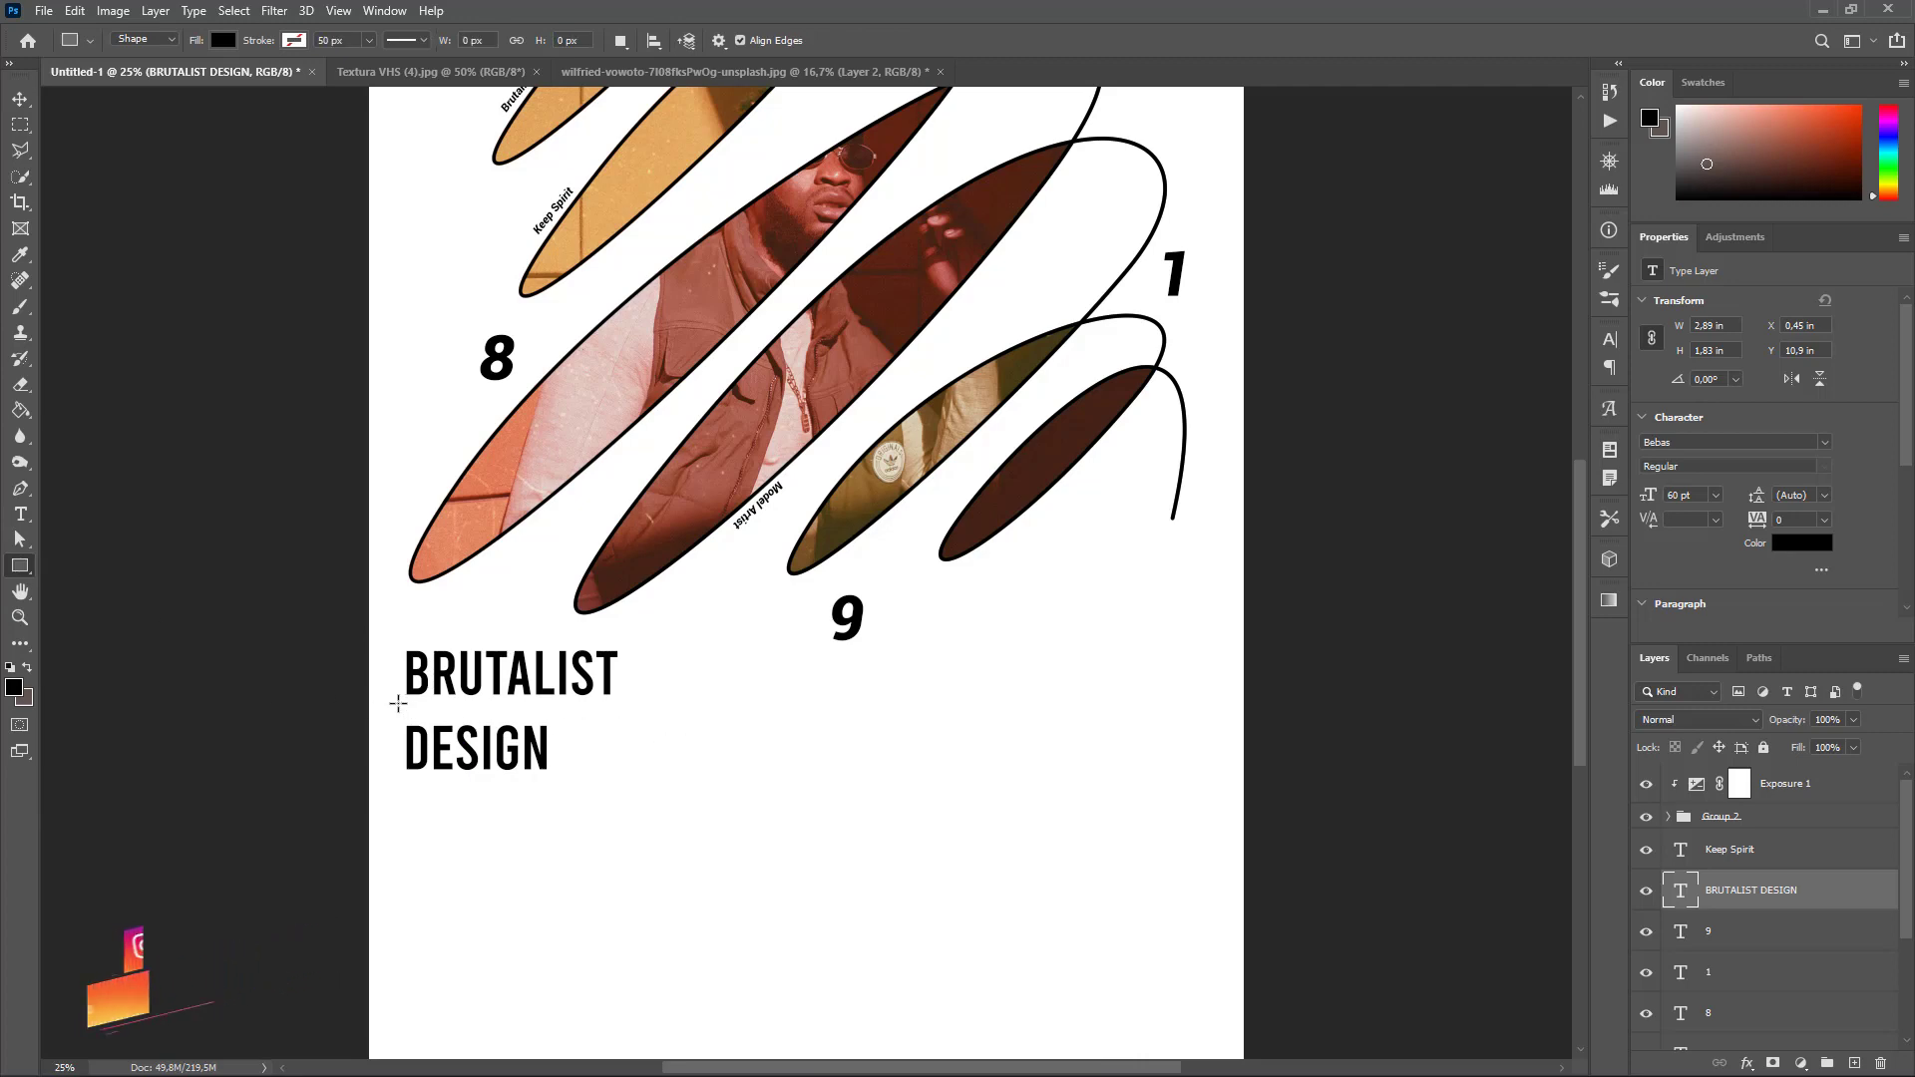
{"action": "left_click_drag", "start_coordinate": [407, 706], "coordinate": [920, 715]}
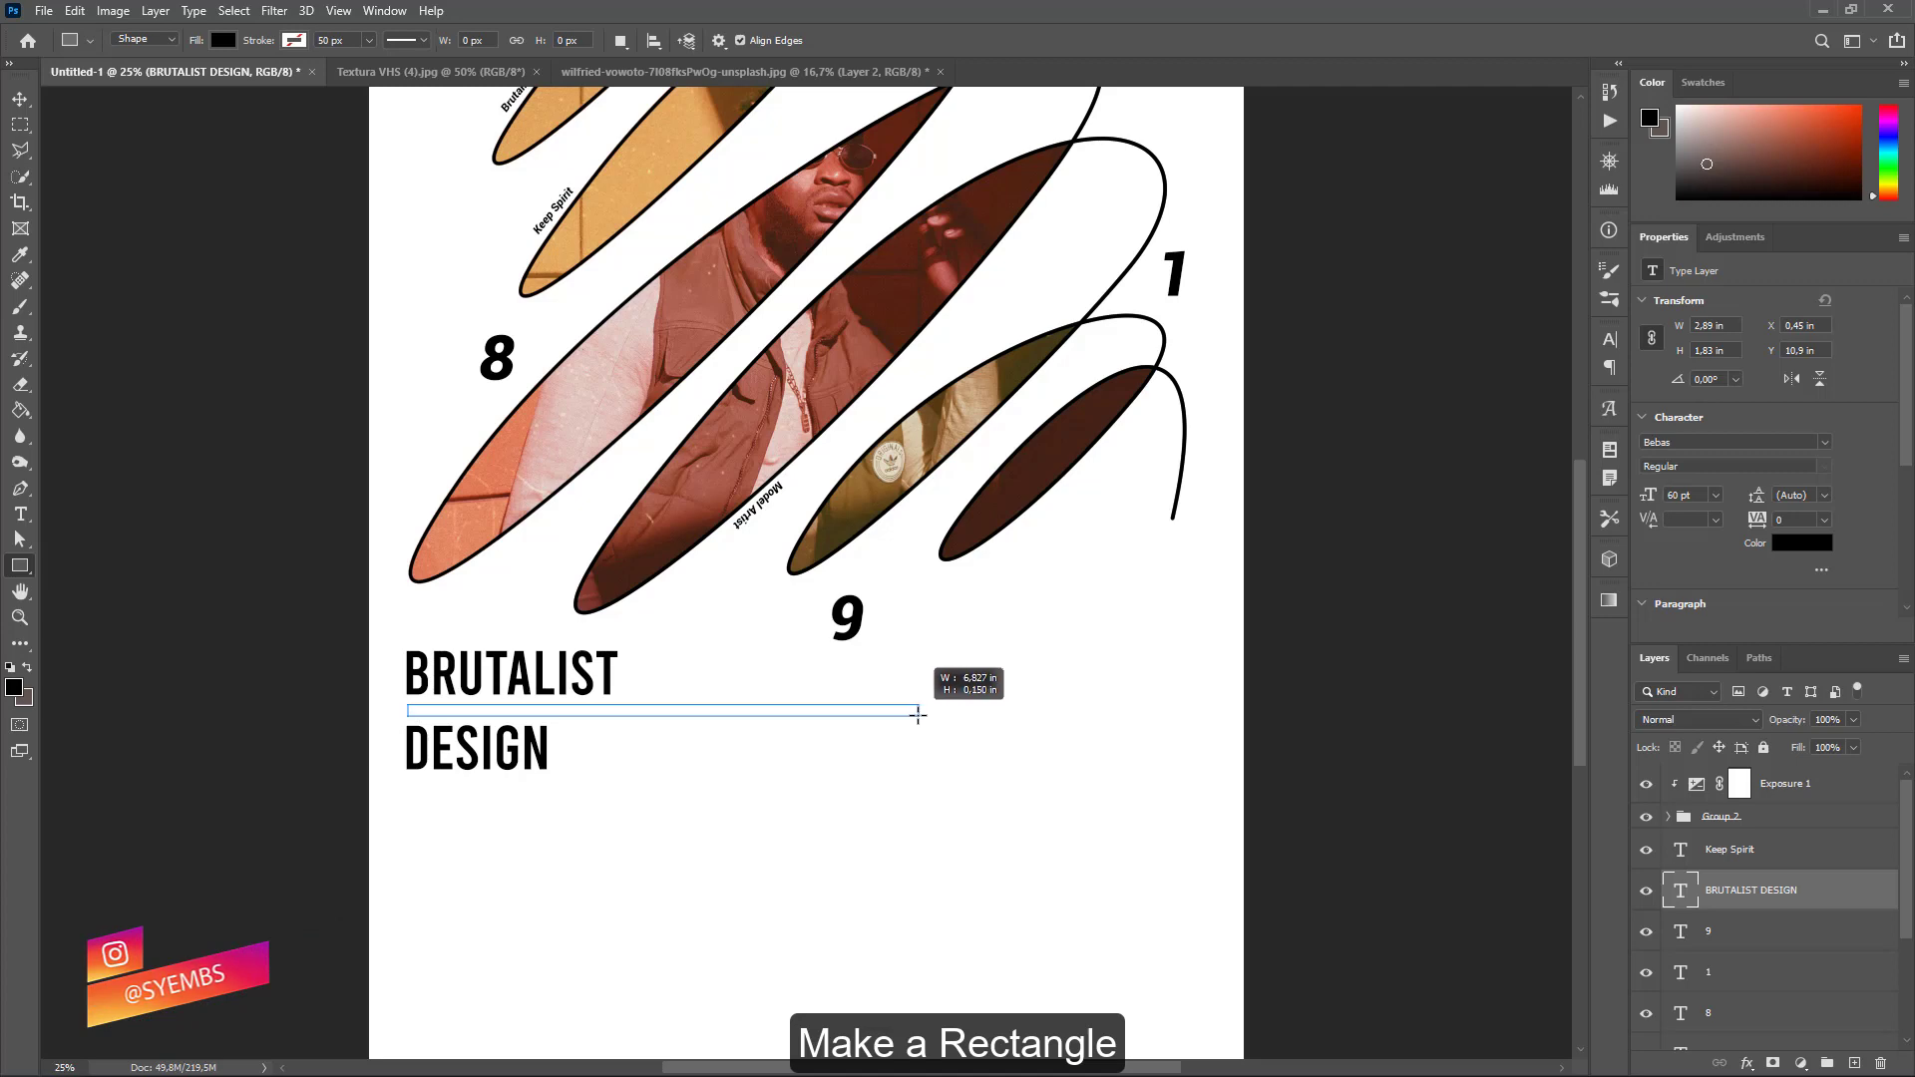
{"action": "left_click_drag", "start_coordinate": [921, 716], "coordinate": [919, 715]}
{"action": "left_click", "coordinate": [20, 99]}
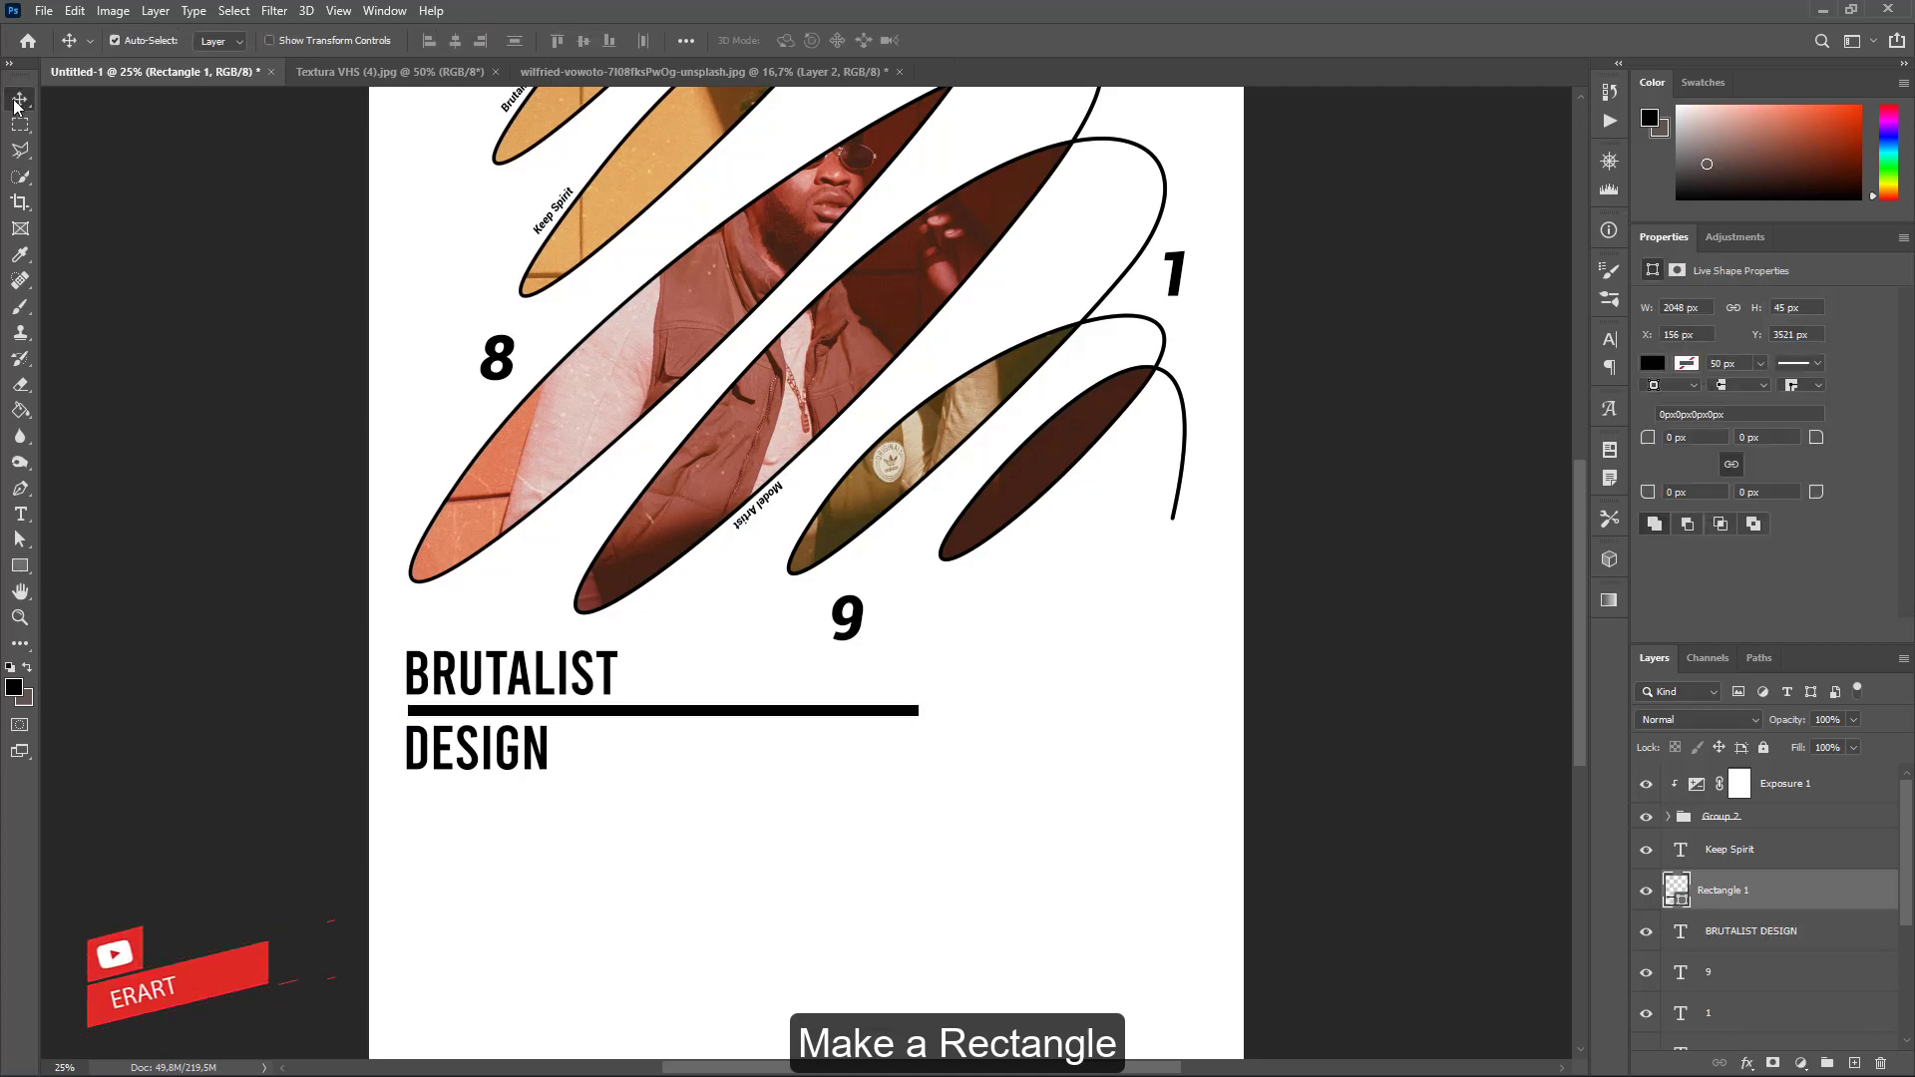
{"action": "key", "text": "Left"}
{"action": "key", "text": "Up"}
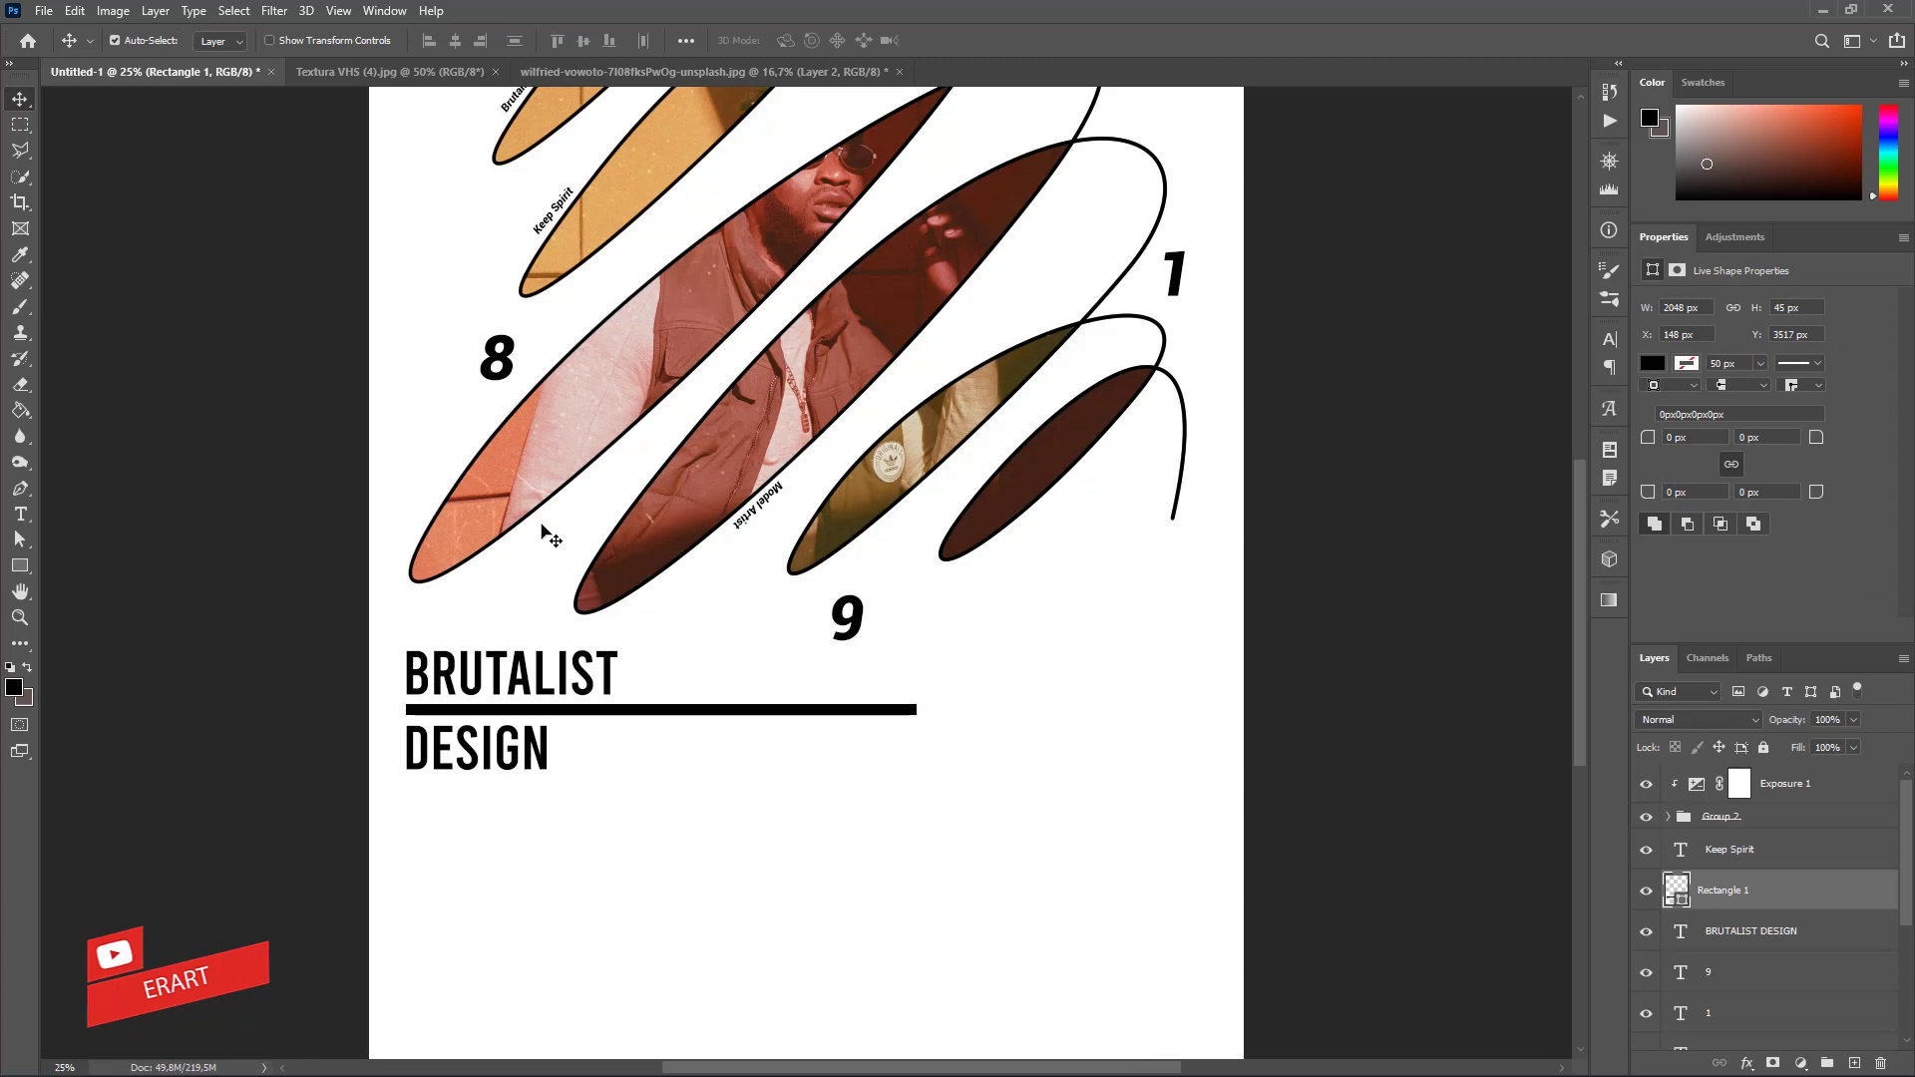
Step: Add 2020 at 18 pt and place it at the right end of the rule
{"action": "left_click", "coordinate": [20, 513]}
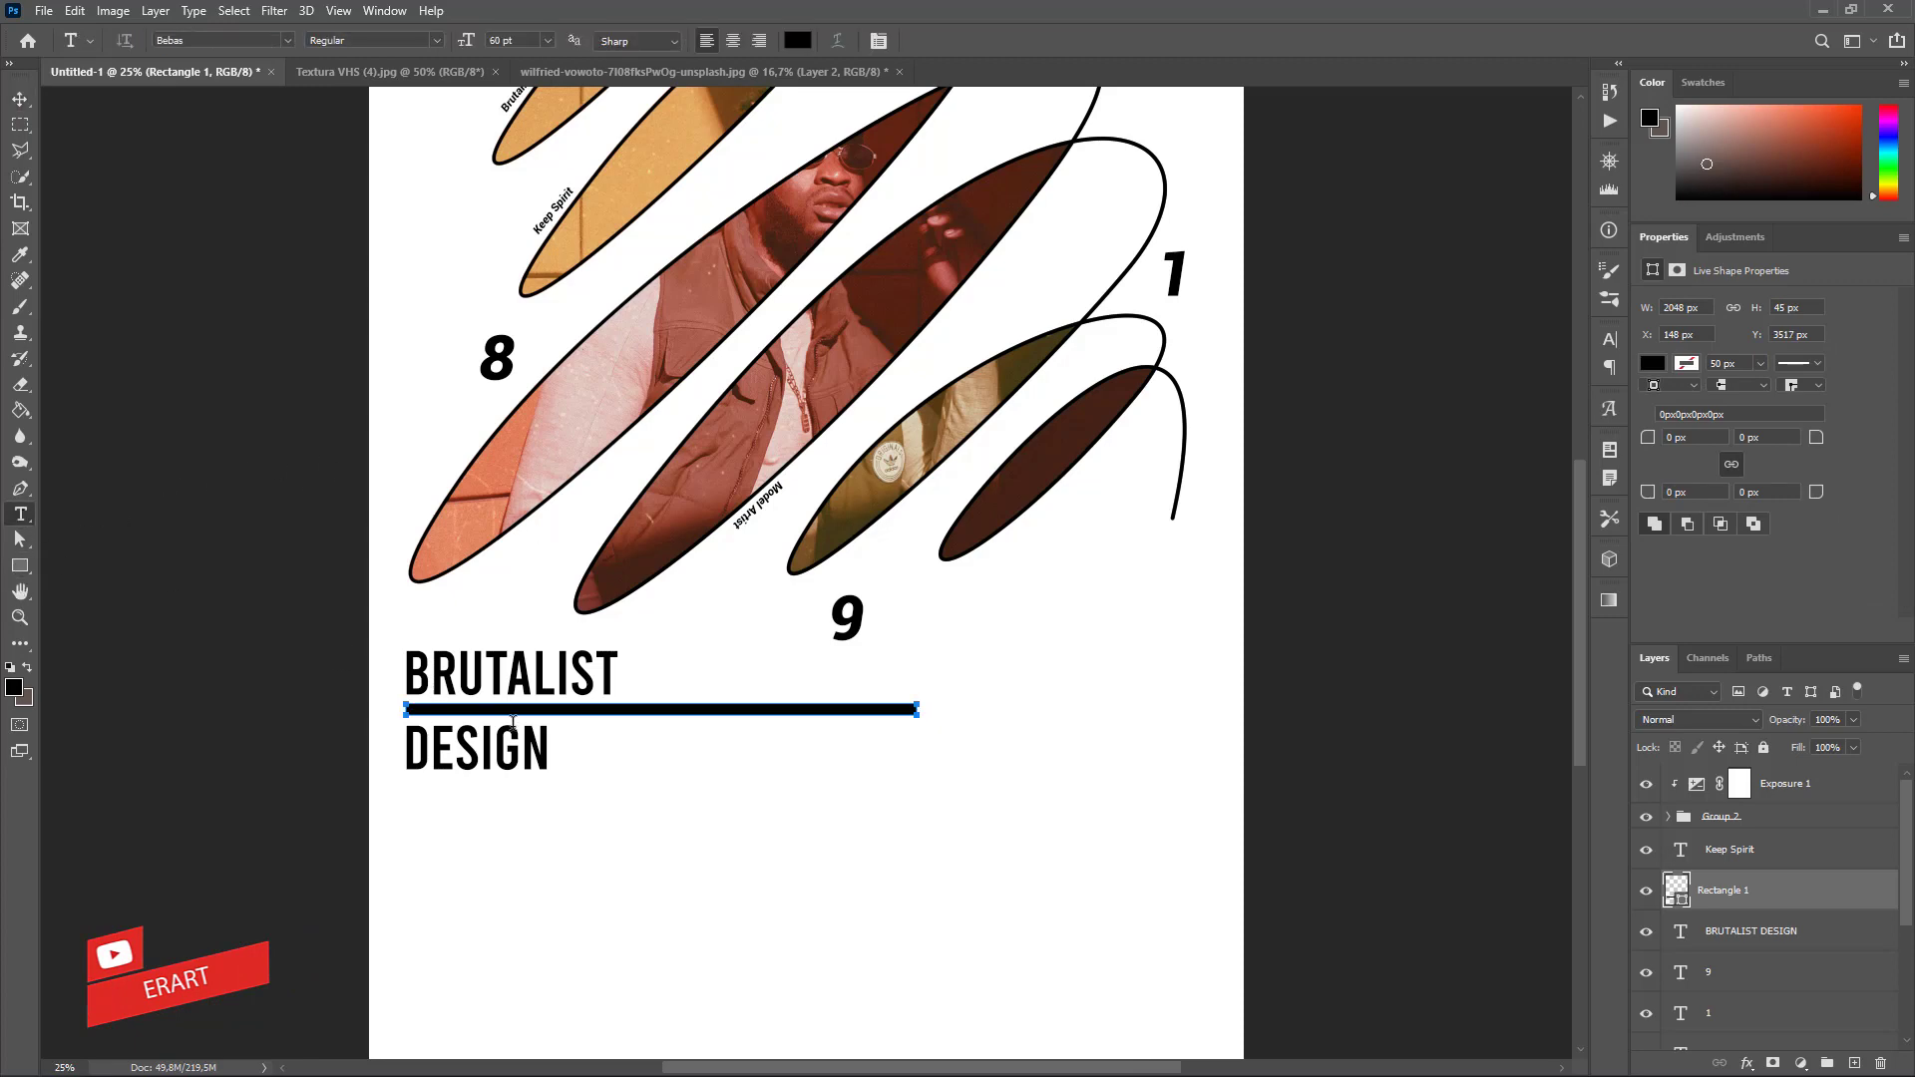
{"action": "left_click", "coordinate": [733, 815]}
{"action": "type", "text": "2020"}
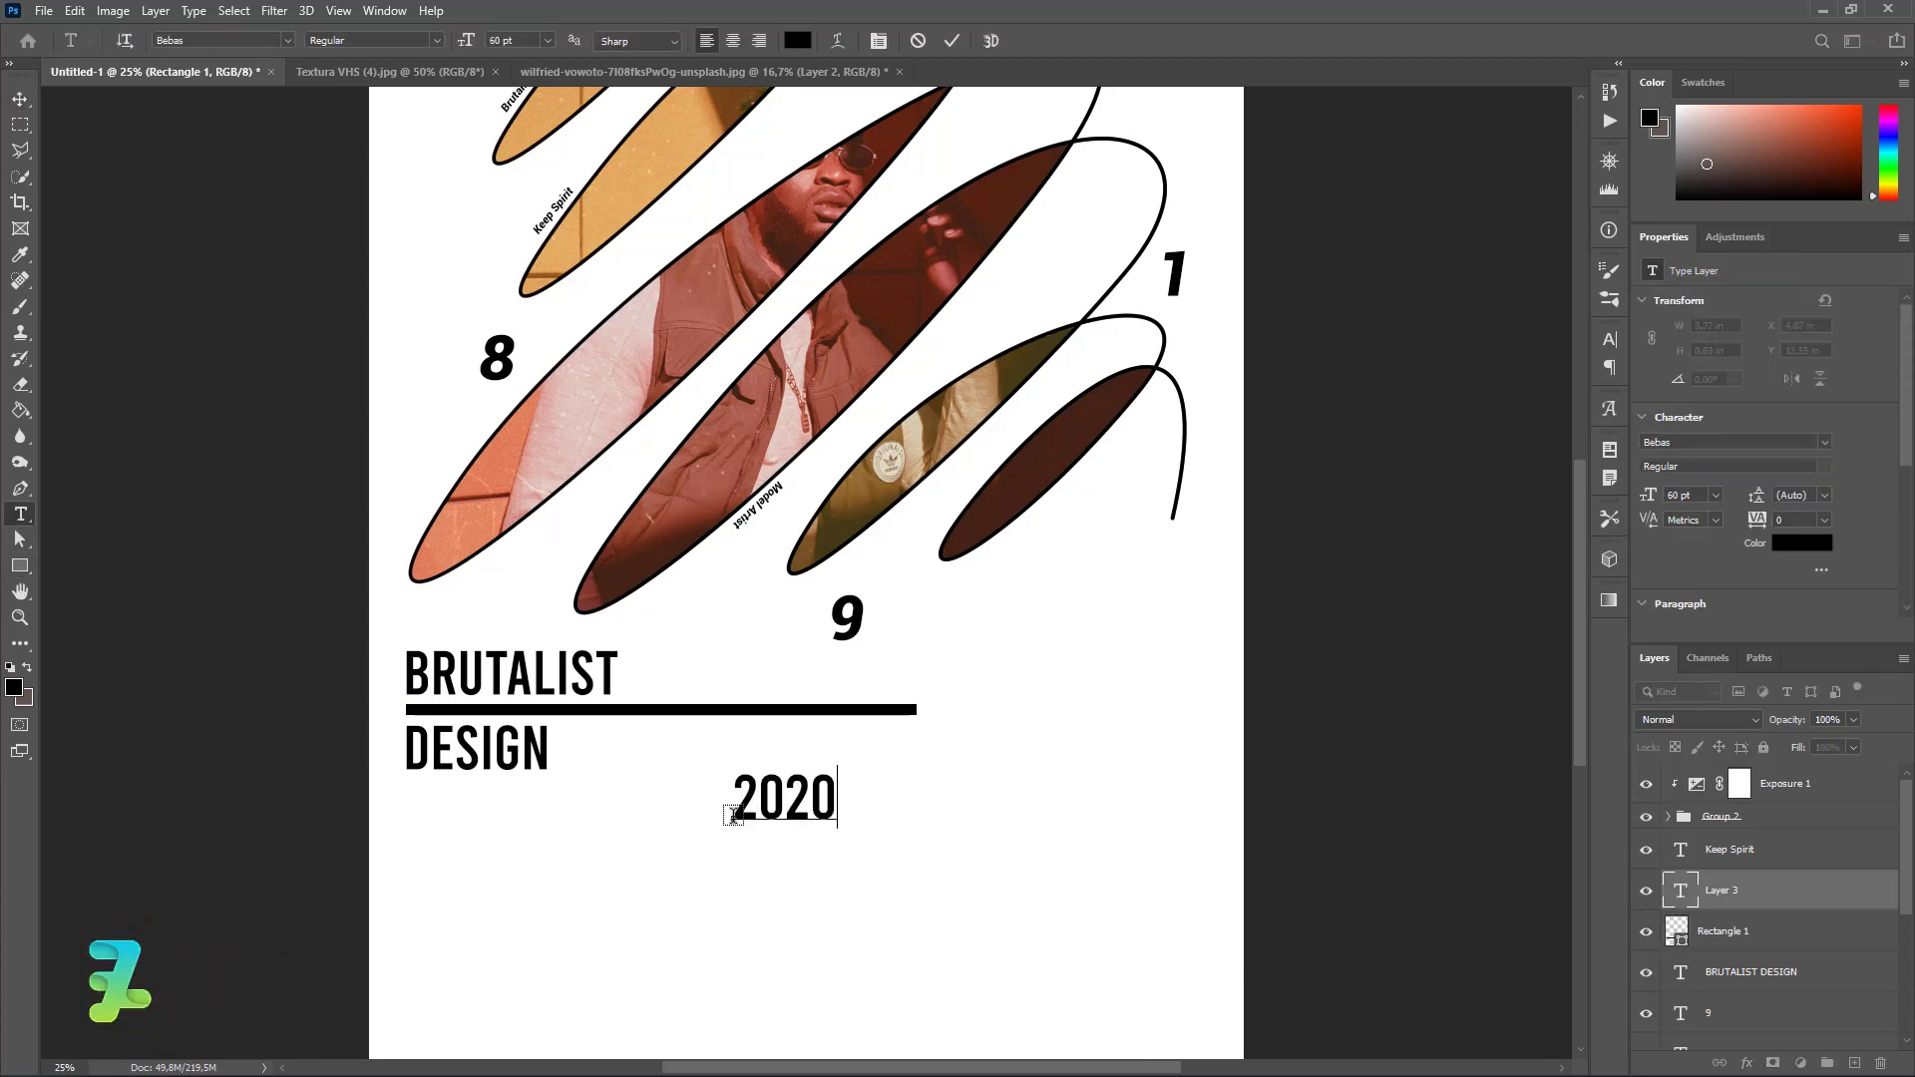
{"action": "key", "text": "ctrl+a"}
{"action": "left_click", "coordinate": [546, 40]}
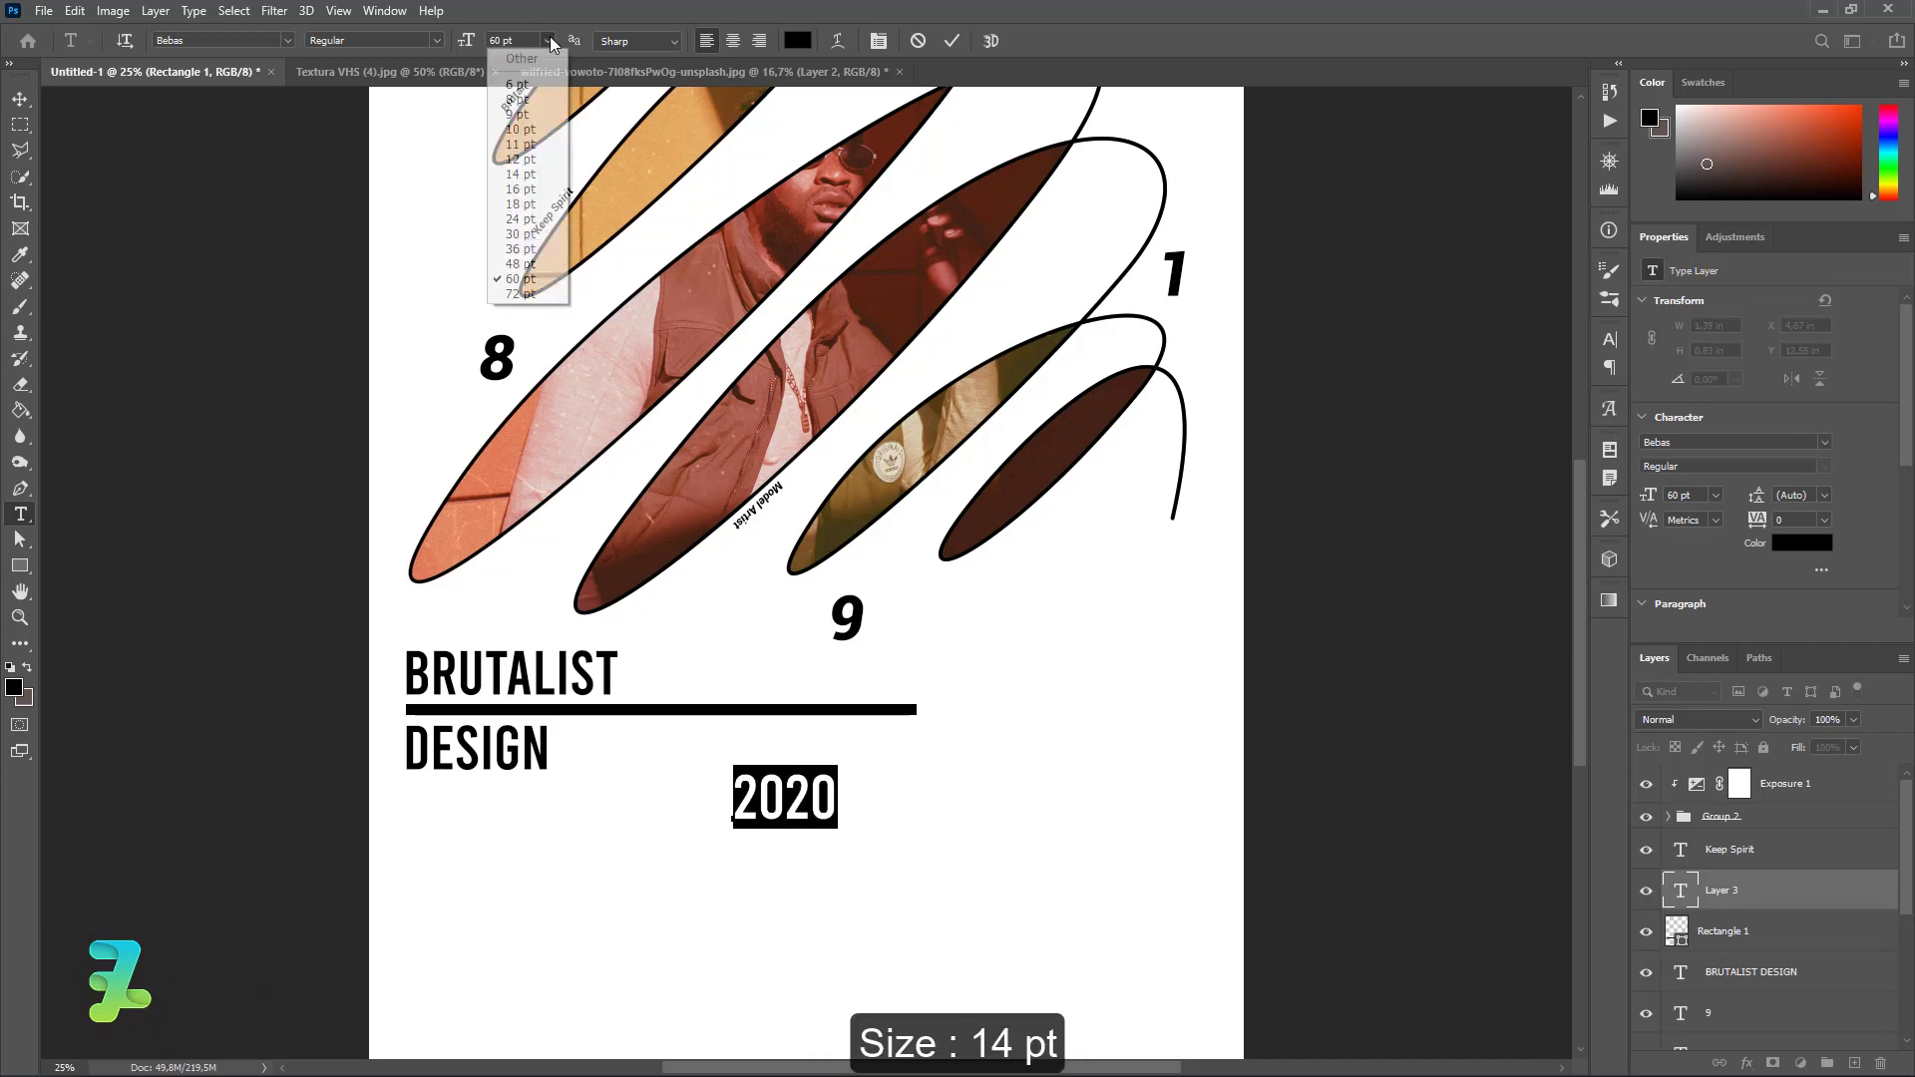
{"action": "left_click", "coordinate": [519, 175]}
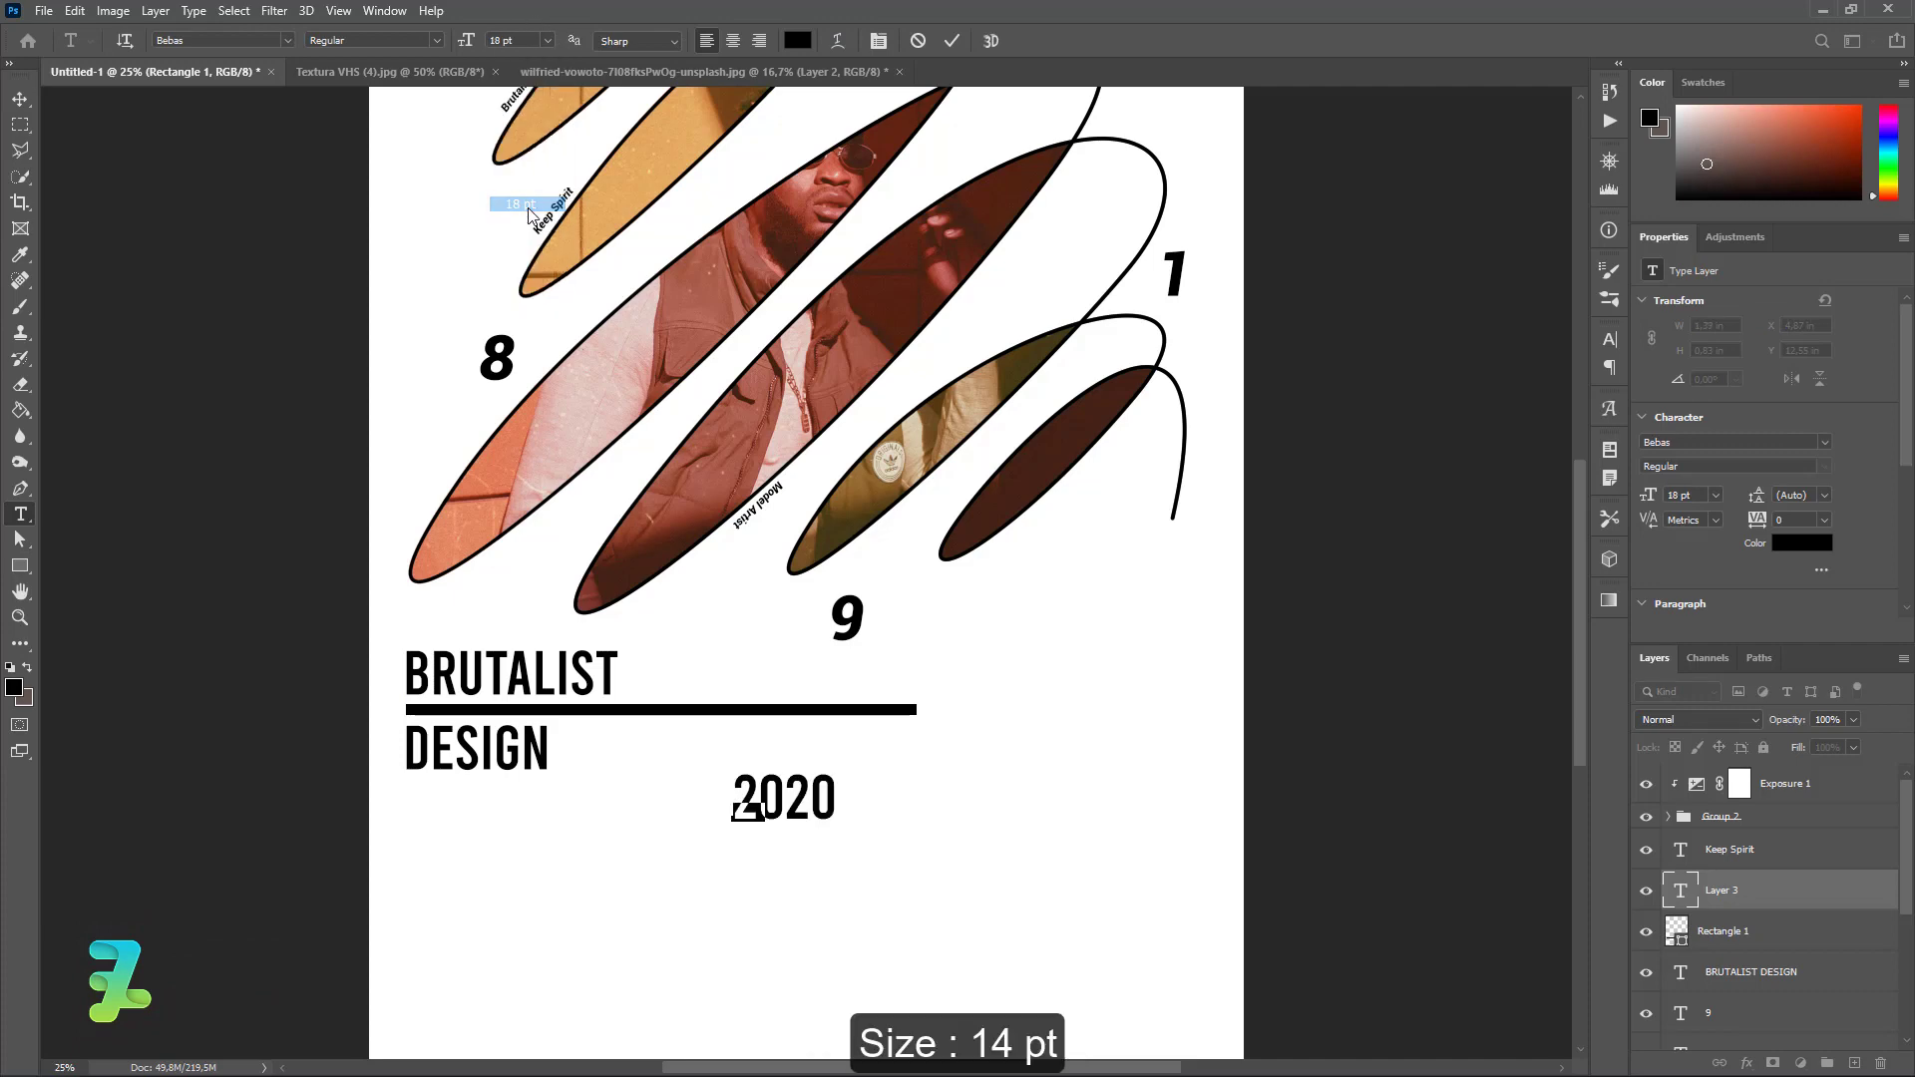
{"action": "left_click", "coordinate": [20, 99]}
{"action": "left_click_drag", "start_coordinate": [746, 818], "coordinate": [901, 699]}
{"action": "scroll", "coordinate": [1137, 824], "scroll_direction": "up", "scroll_amount": 1}
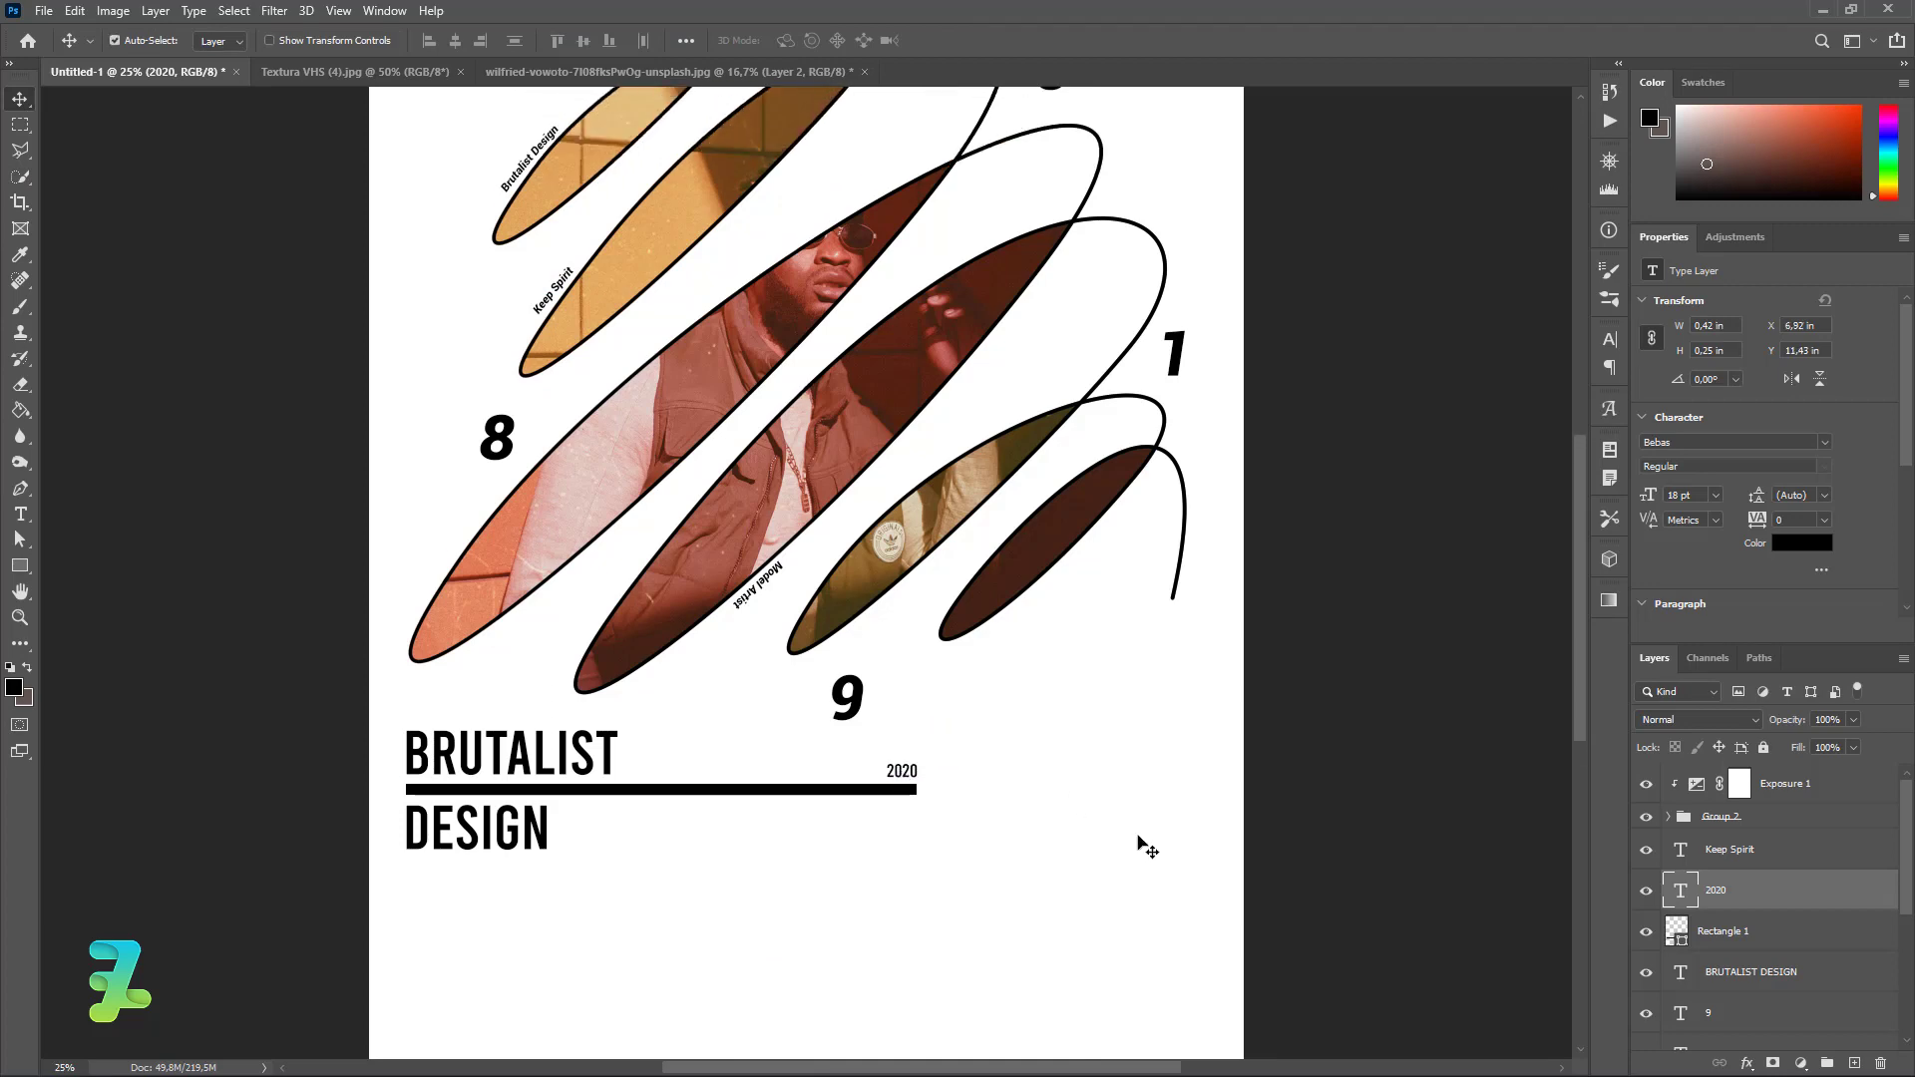
Step: Add NOV at 120 pt and move it beside the title at the right margin
{"action": "left_click", "coordinate": [20, 514]}
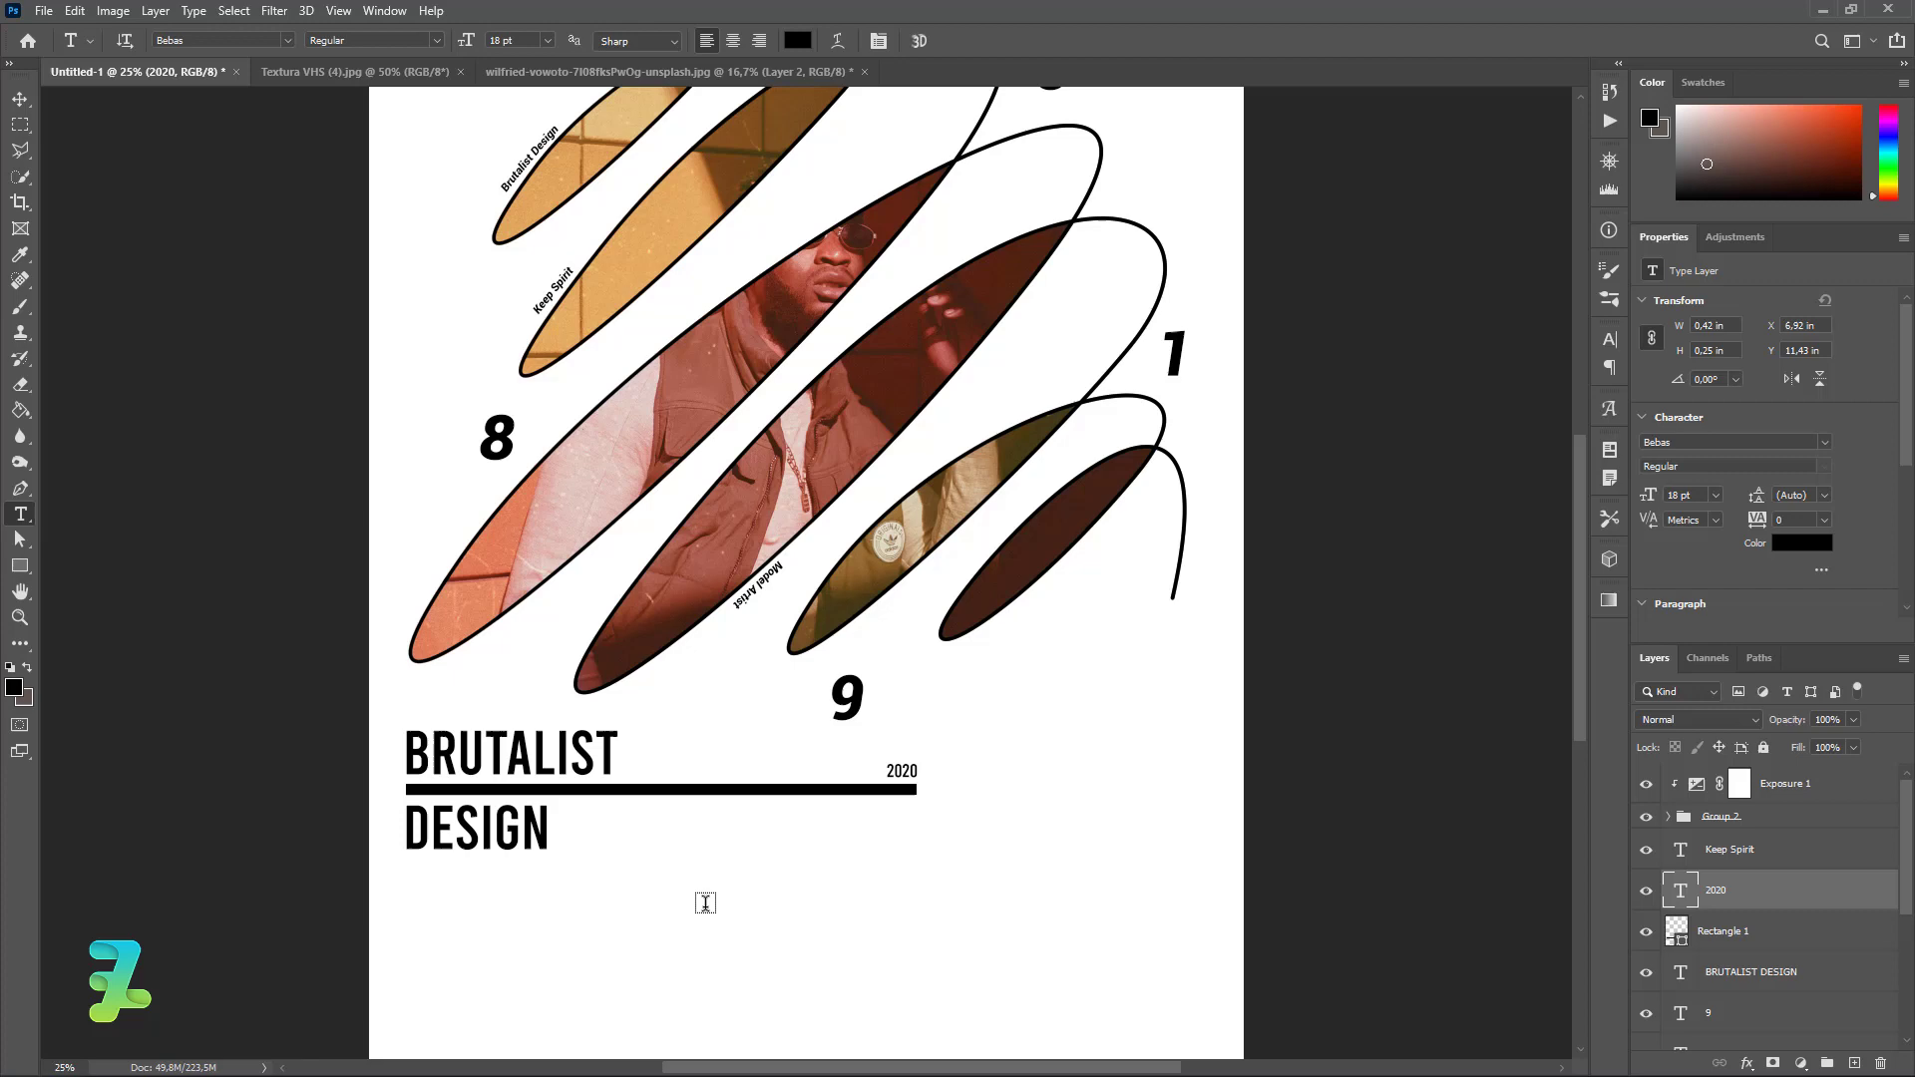
{"action": "left_click", "coordinate": [778, 909]}
{"action": "key", "text": "BackSpace"}
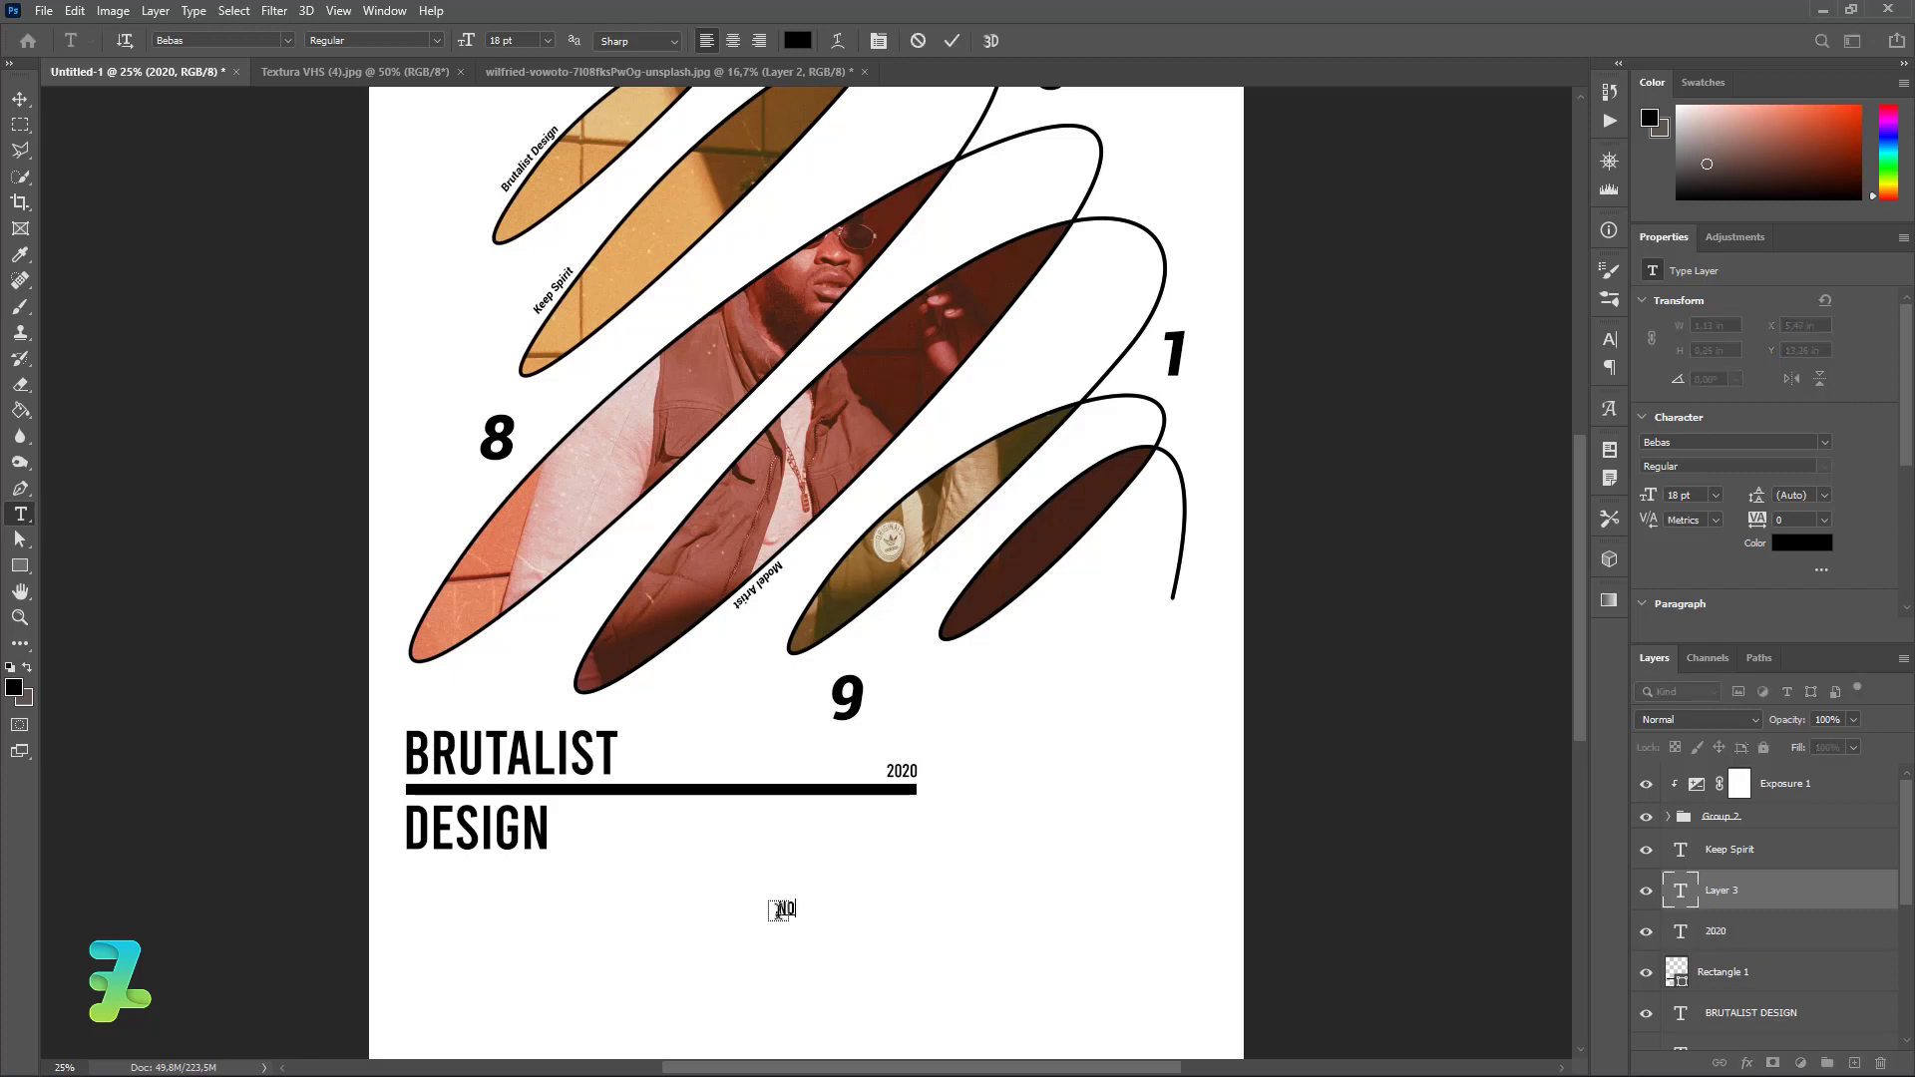
{"action": "type", "text": "C"}
{"action": "key", "text": "ctrl+a"}
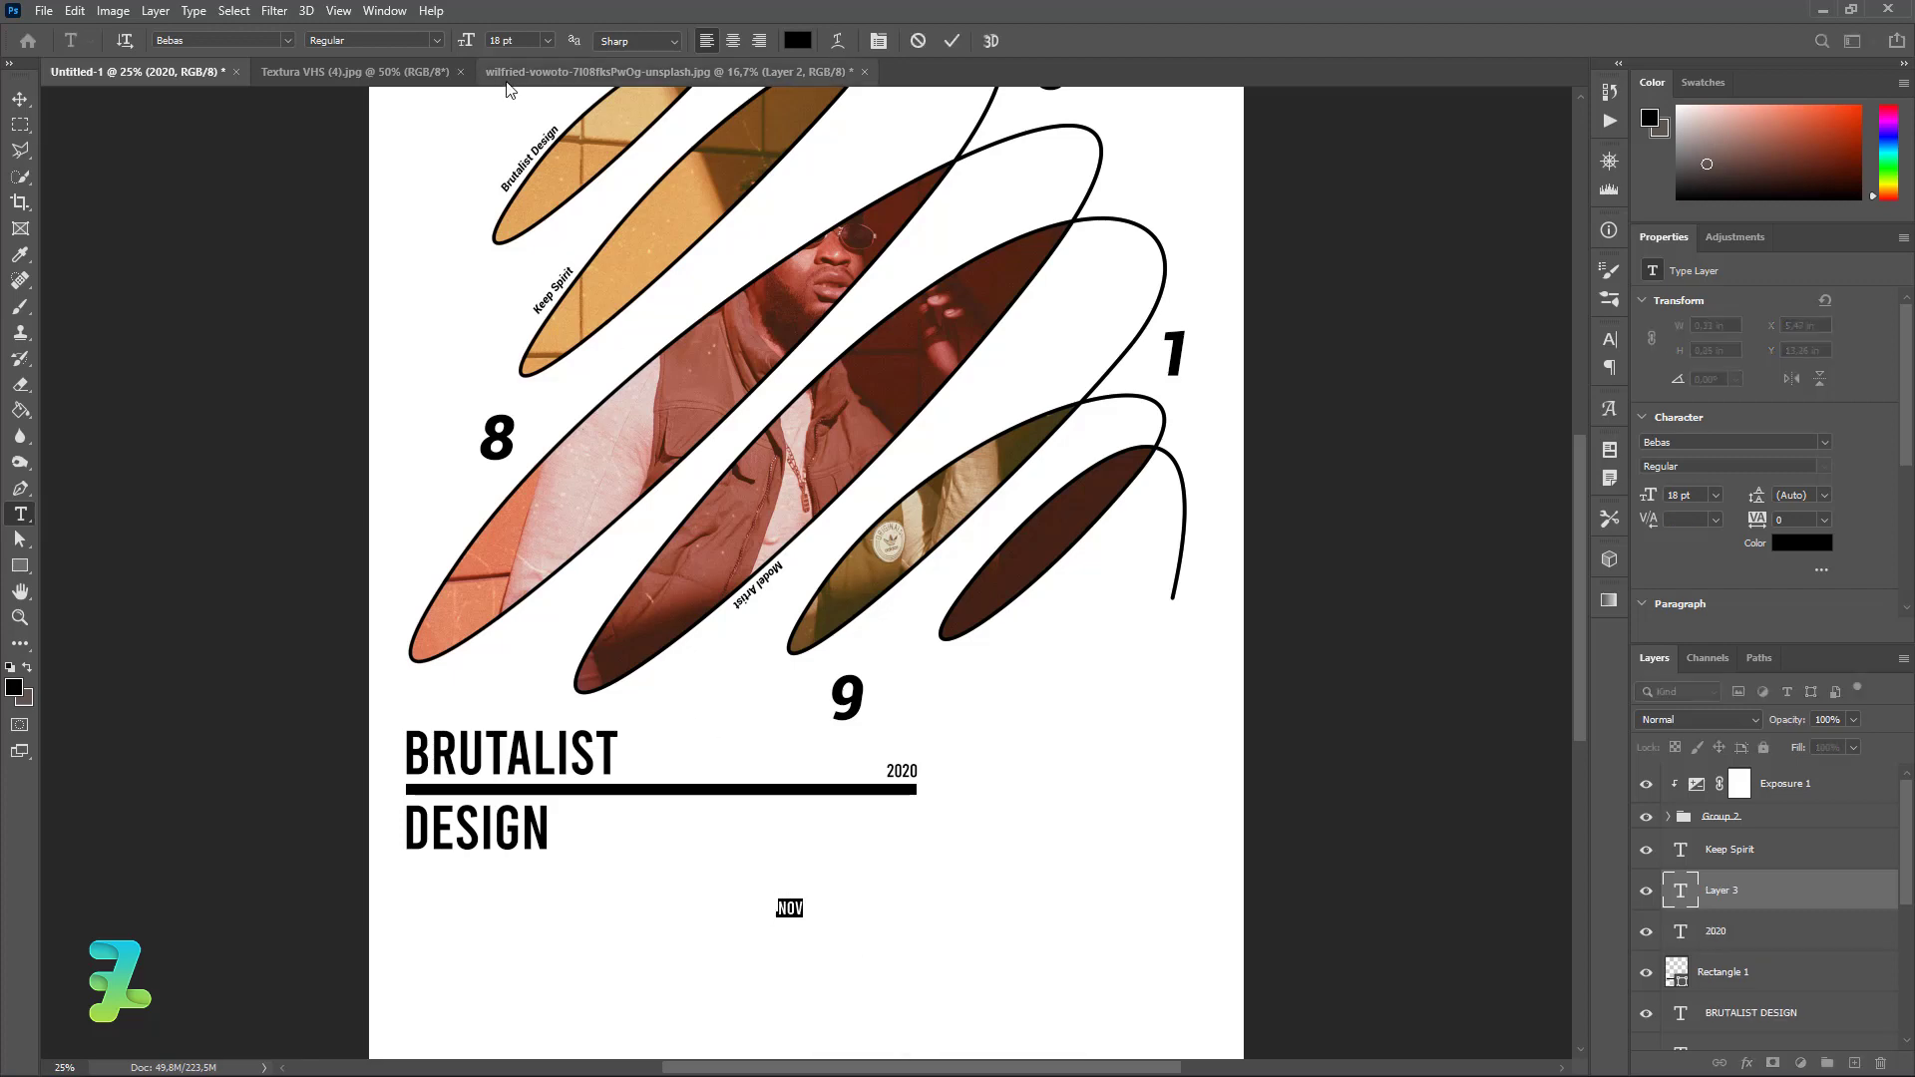
{"action": "left_click", "coordinate": [548, 41]}
{"action": "left_click", "coordinate": [546, 278]}
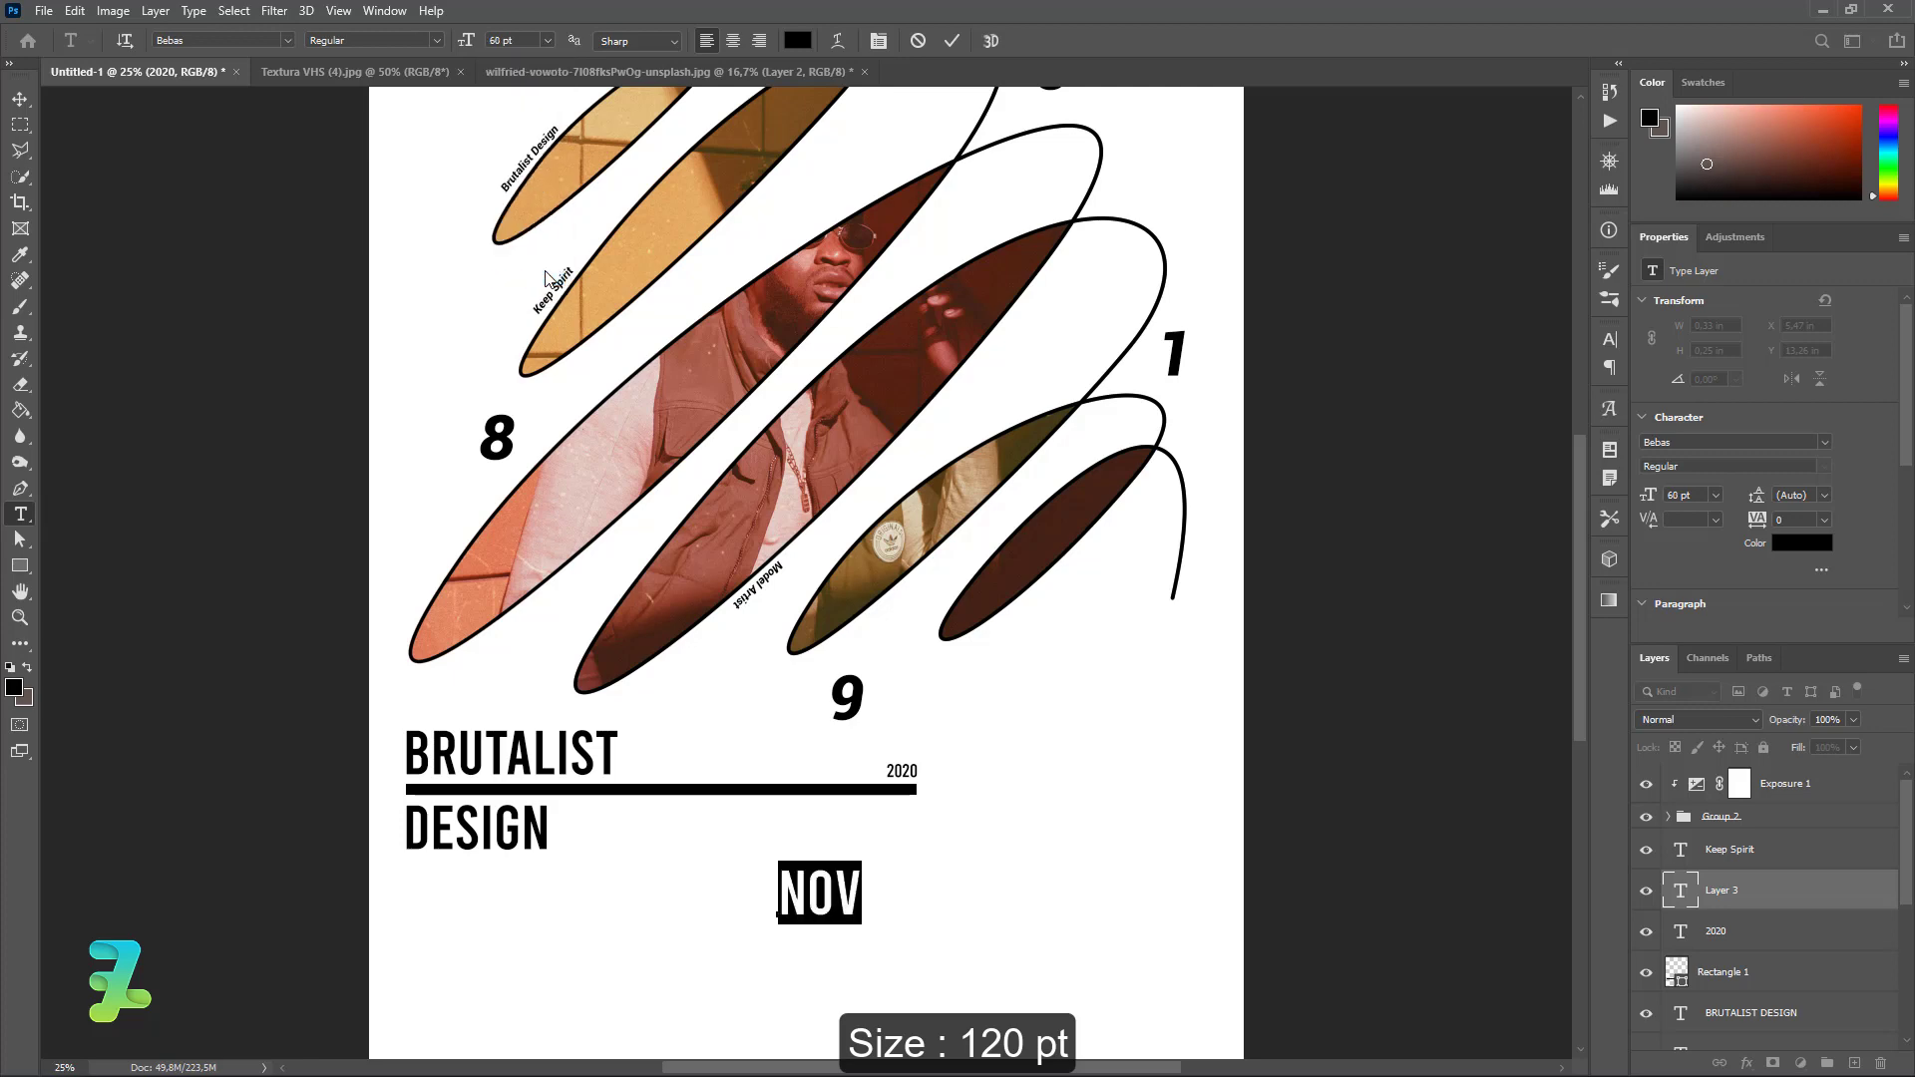
{"action": "left_click", "coordinate": [548, 41]}
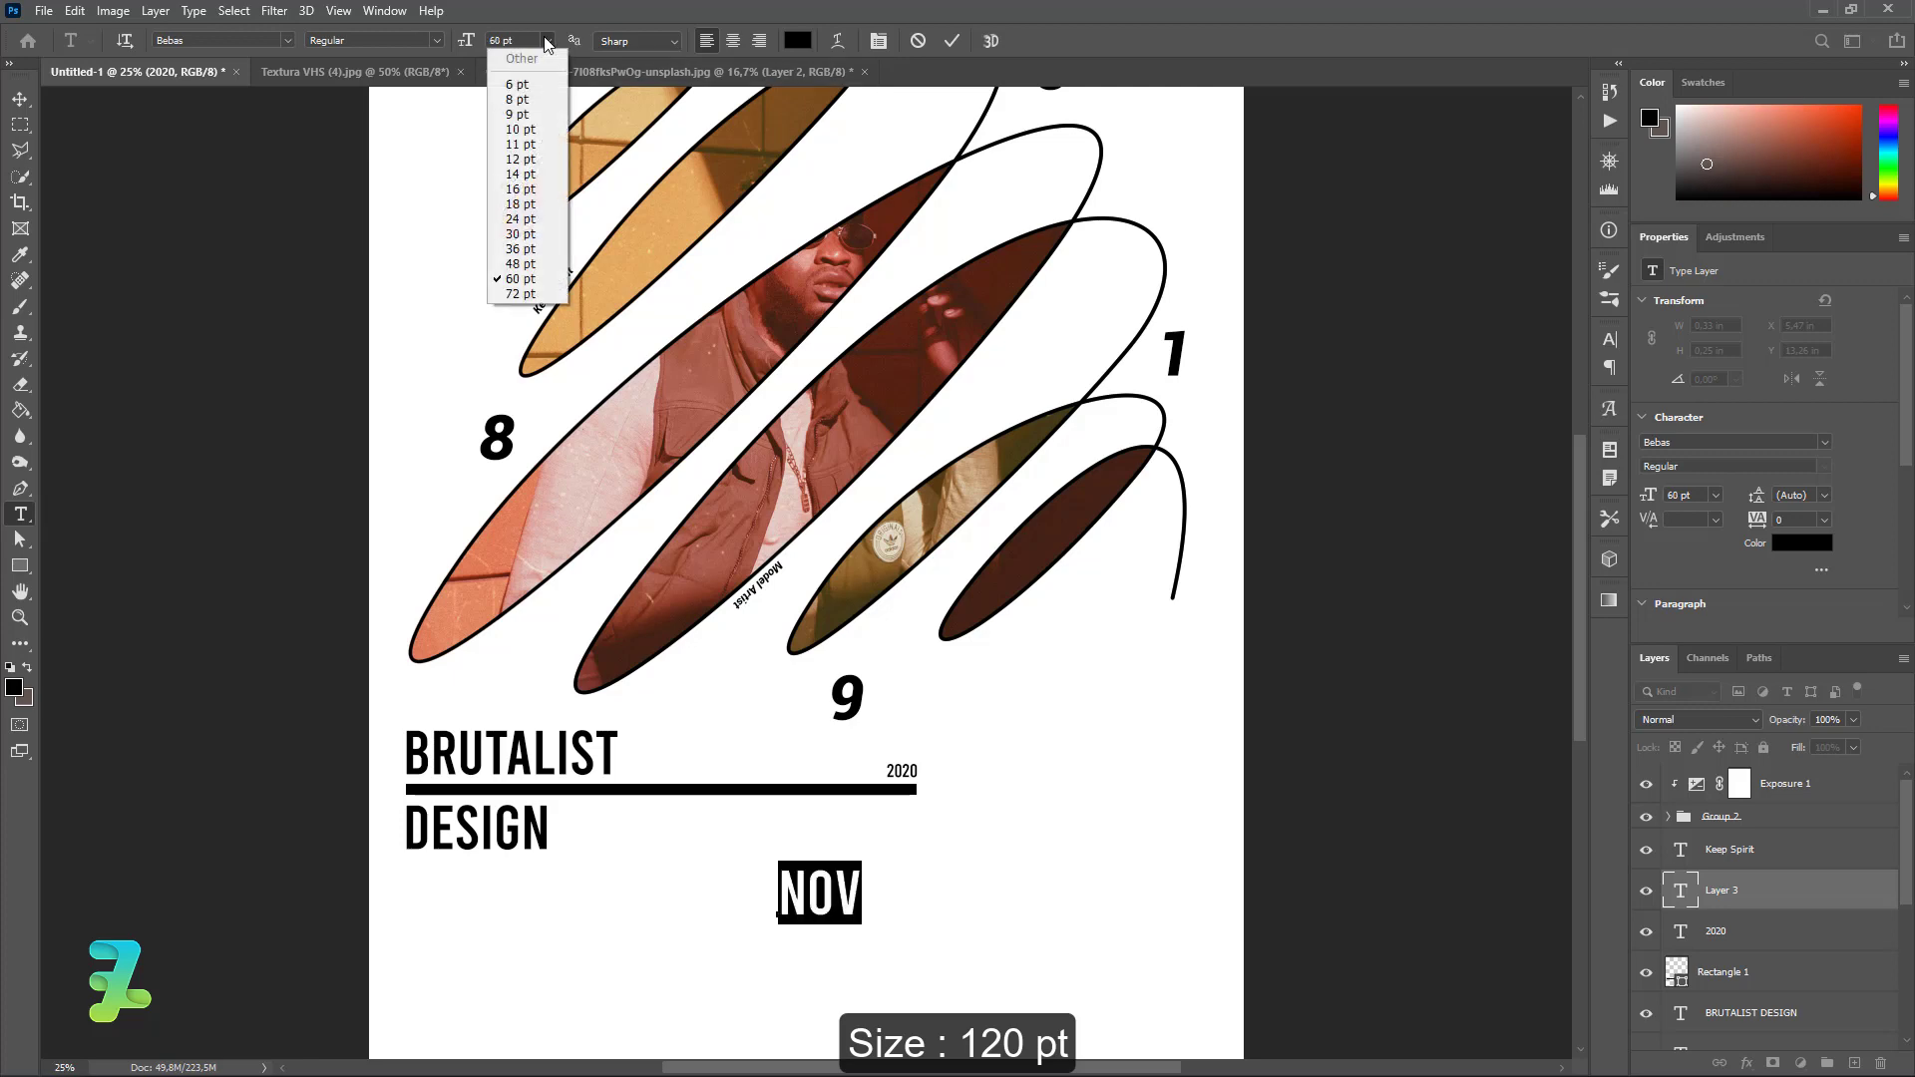
{"action": "left_click", "coordinate": [526, 297]}
{"action": "type", "text": "120"}
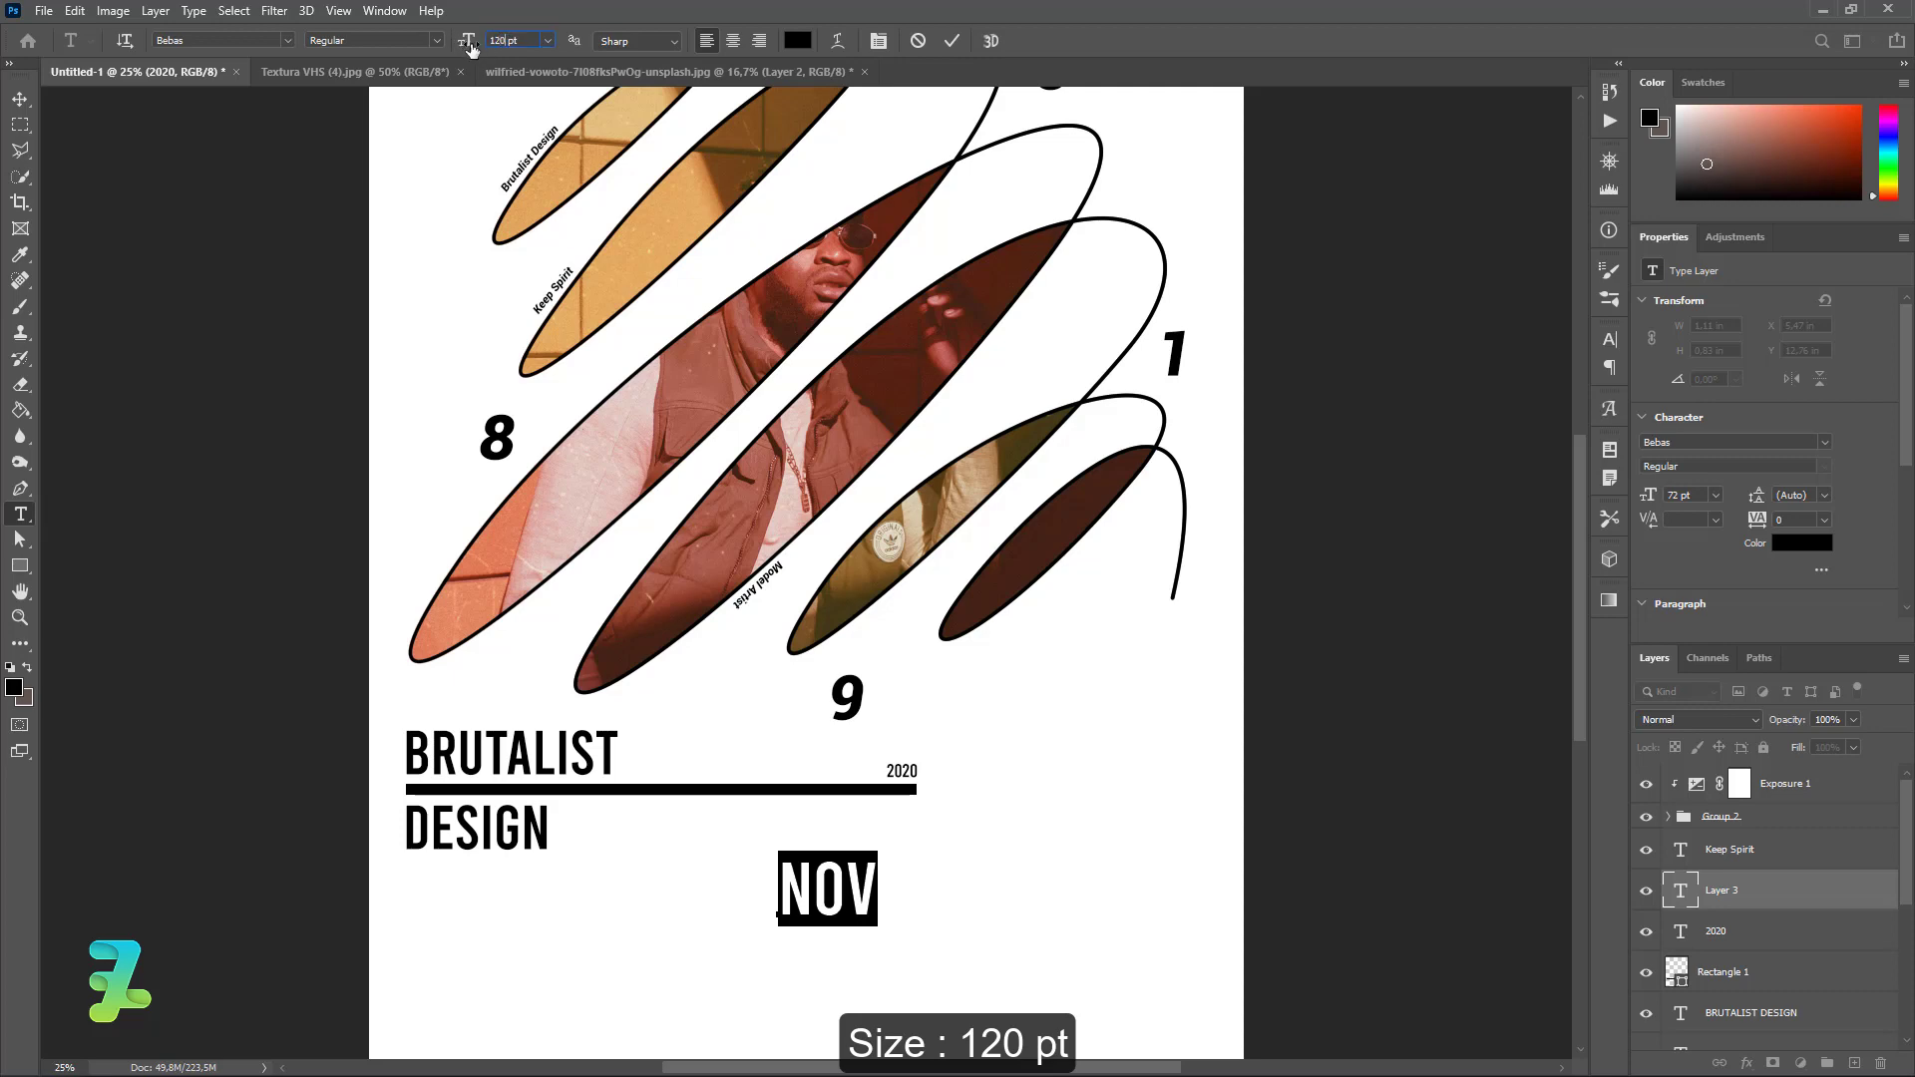
{"action": "key", "text": "Return"}
{"action": "left_click", "coordinate": [19, 99]}
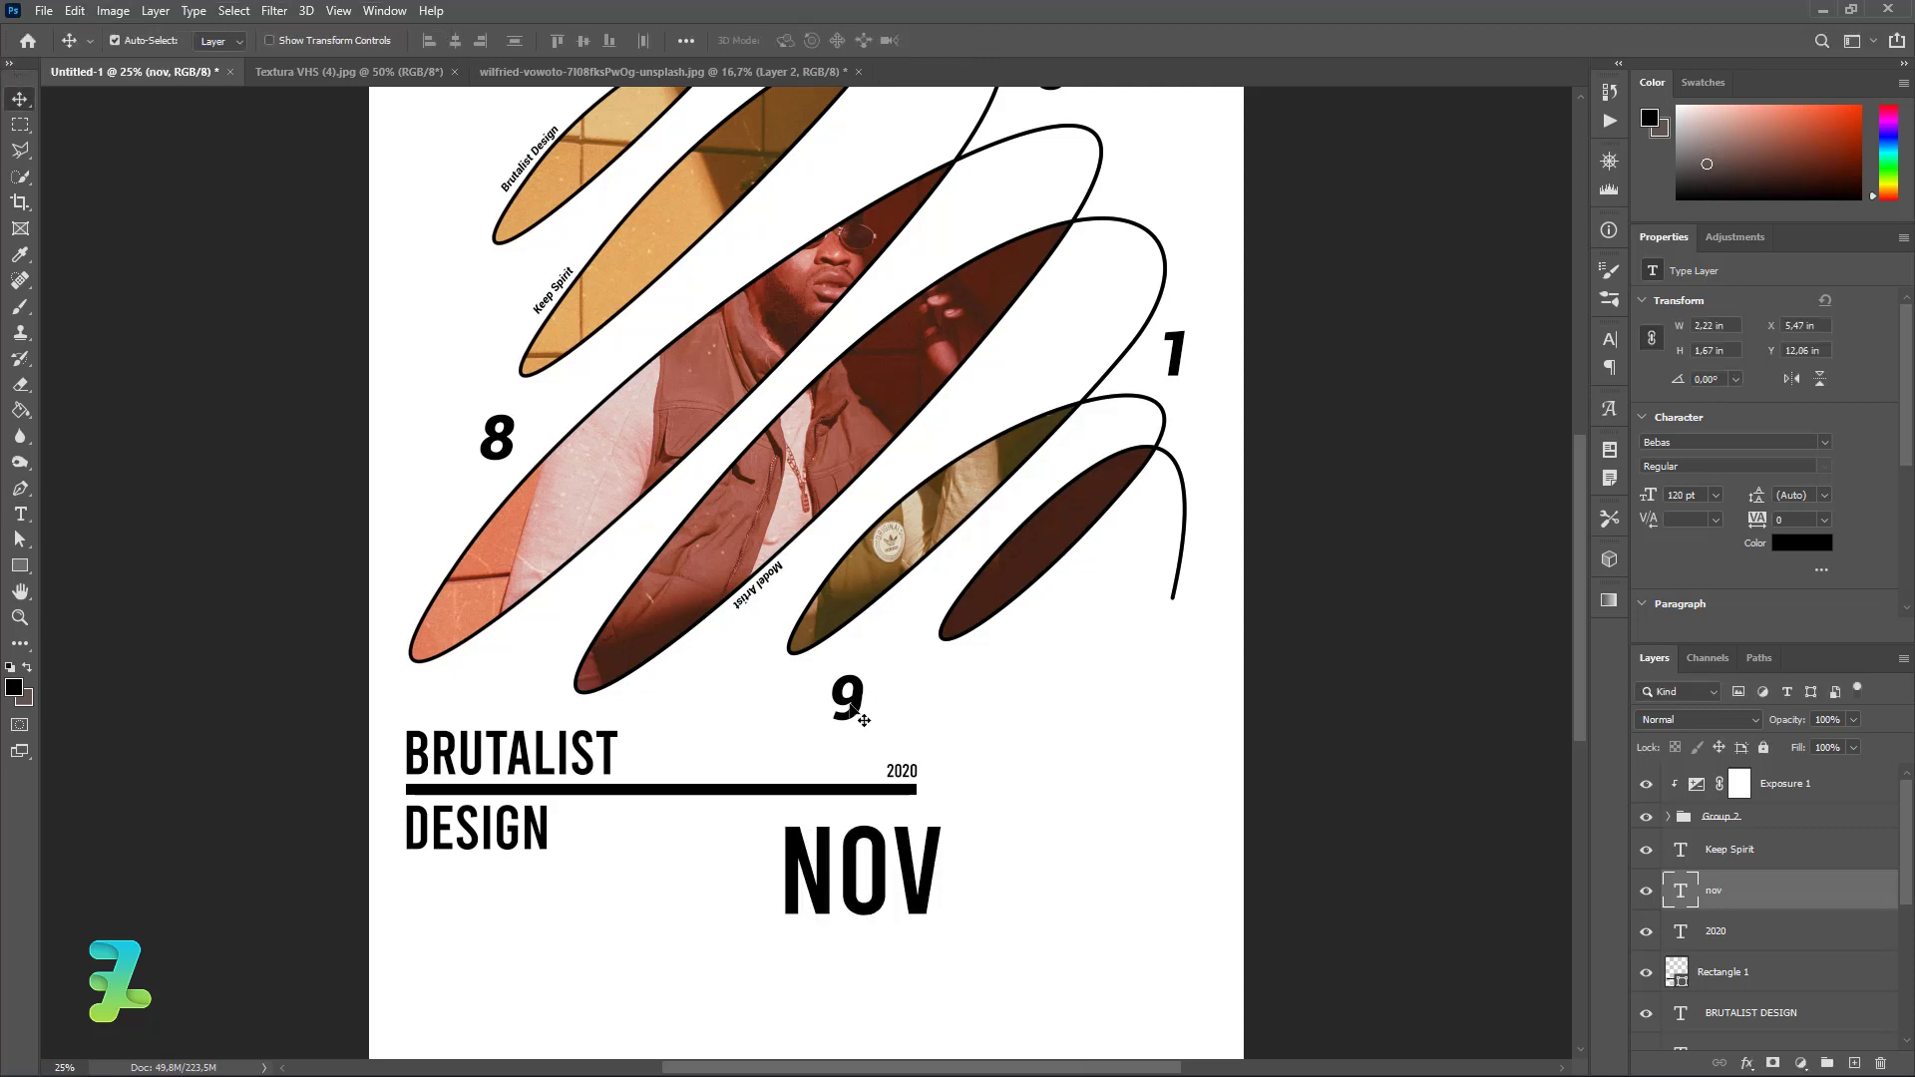
{"action": "left_click_drag", "start_coordinate": [870, 870], "coordinate": [1099, 779]}
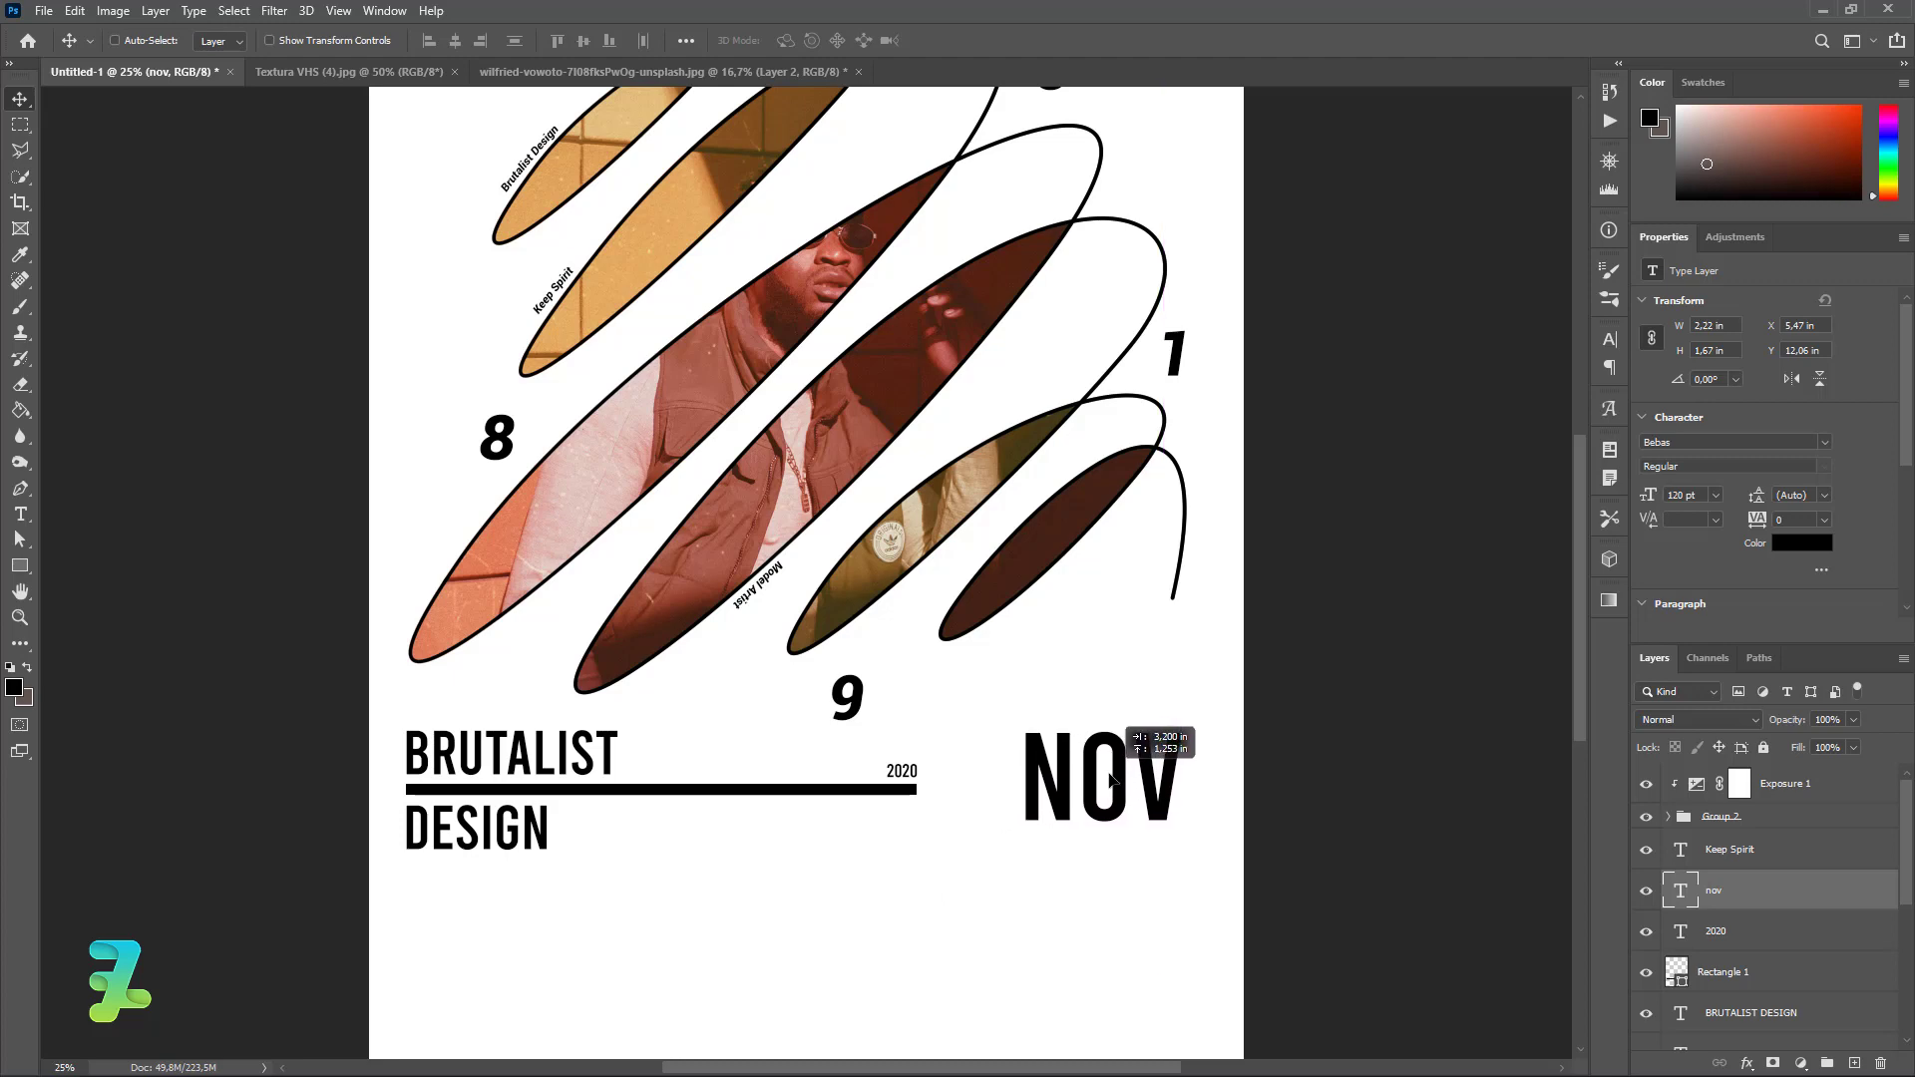
{"action": "left_click_drag", "start_coordinate": [1099, 779], "coordinate": [1115, 779]}
Step: Type the author's name at 24 pt and move it into the top right corner
{"action": "scroll", "coordinate": [1115, 718], "scroll_direction": "up", "scroll_amount": 2}
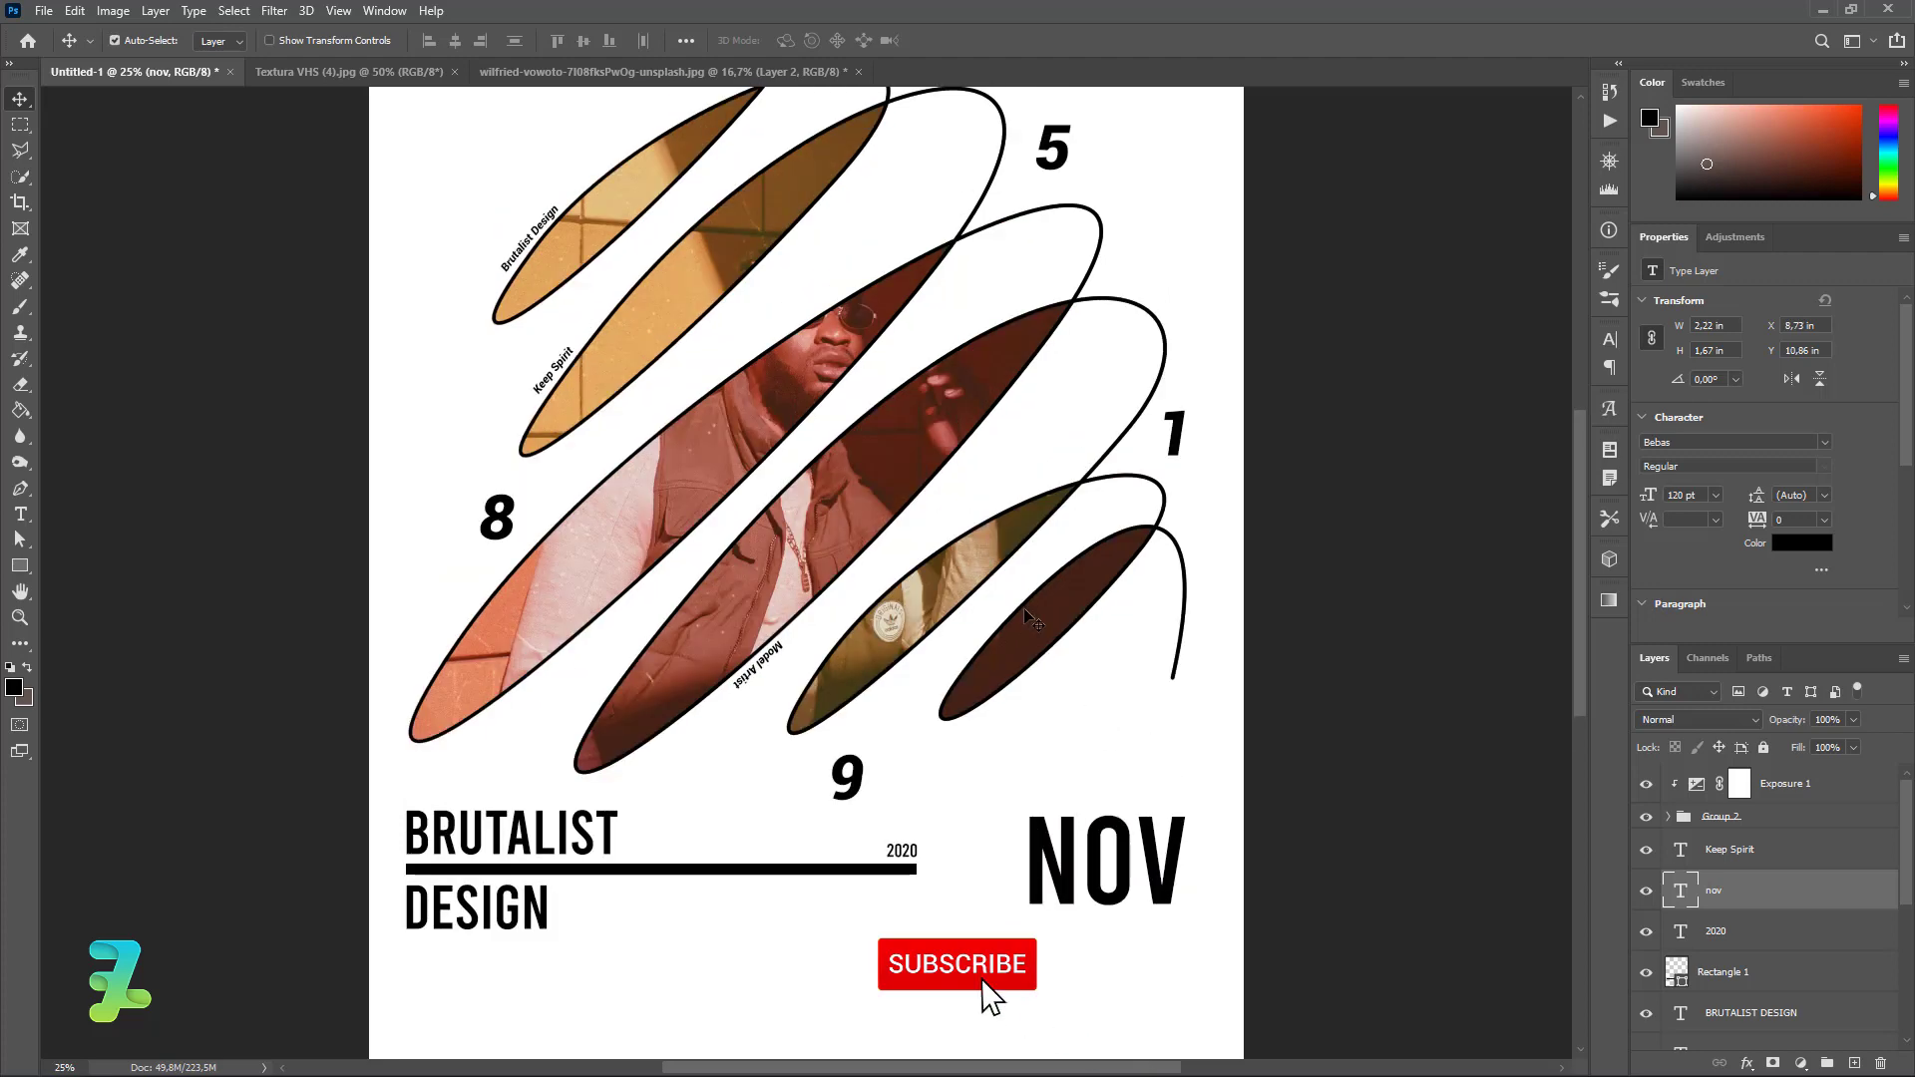
{"action": "scroll", "coordinate": [997, 723], "scroll_direction": "up", "scroll_amount": 2}
{"action": "scroll", "coordinate": [878, 728], "scroll_direction": "up", "scroll_amount": 3}
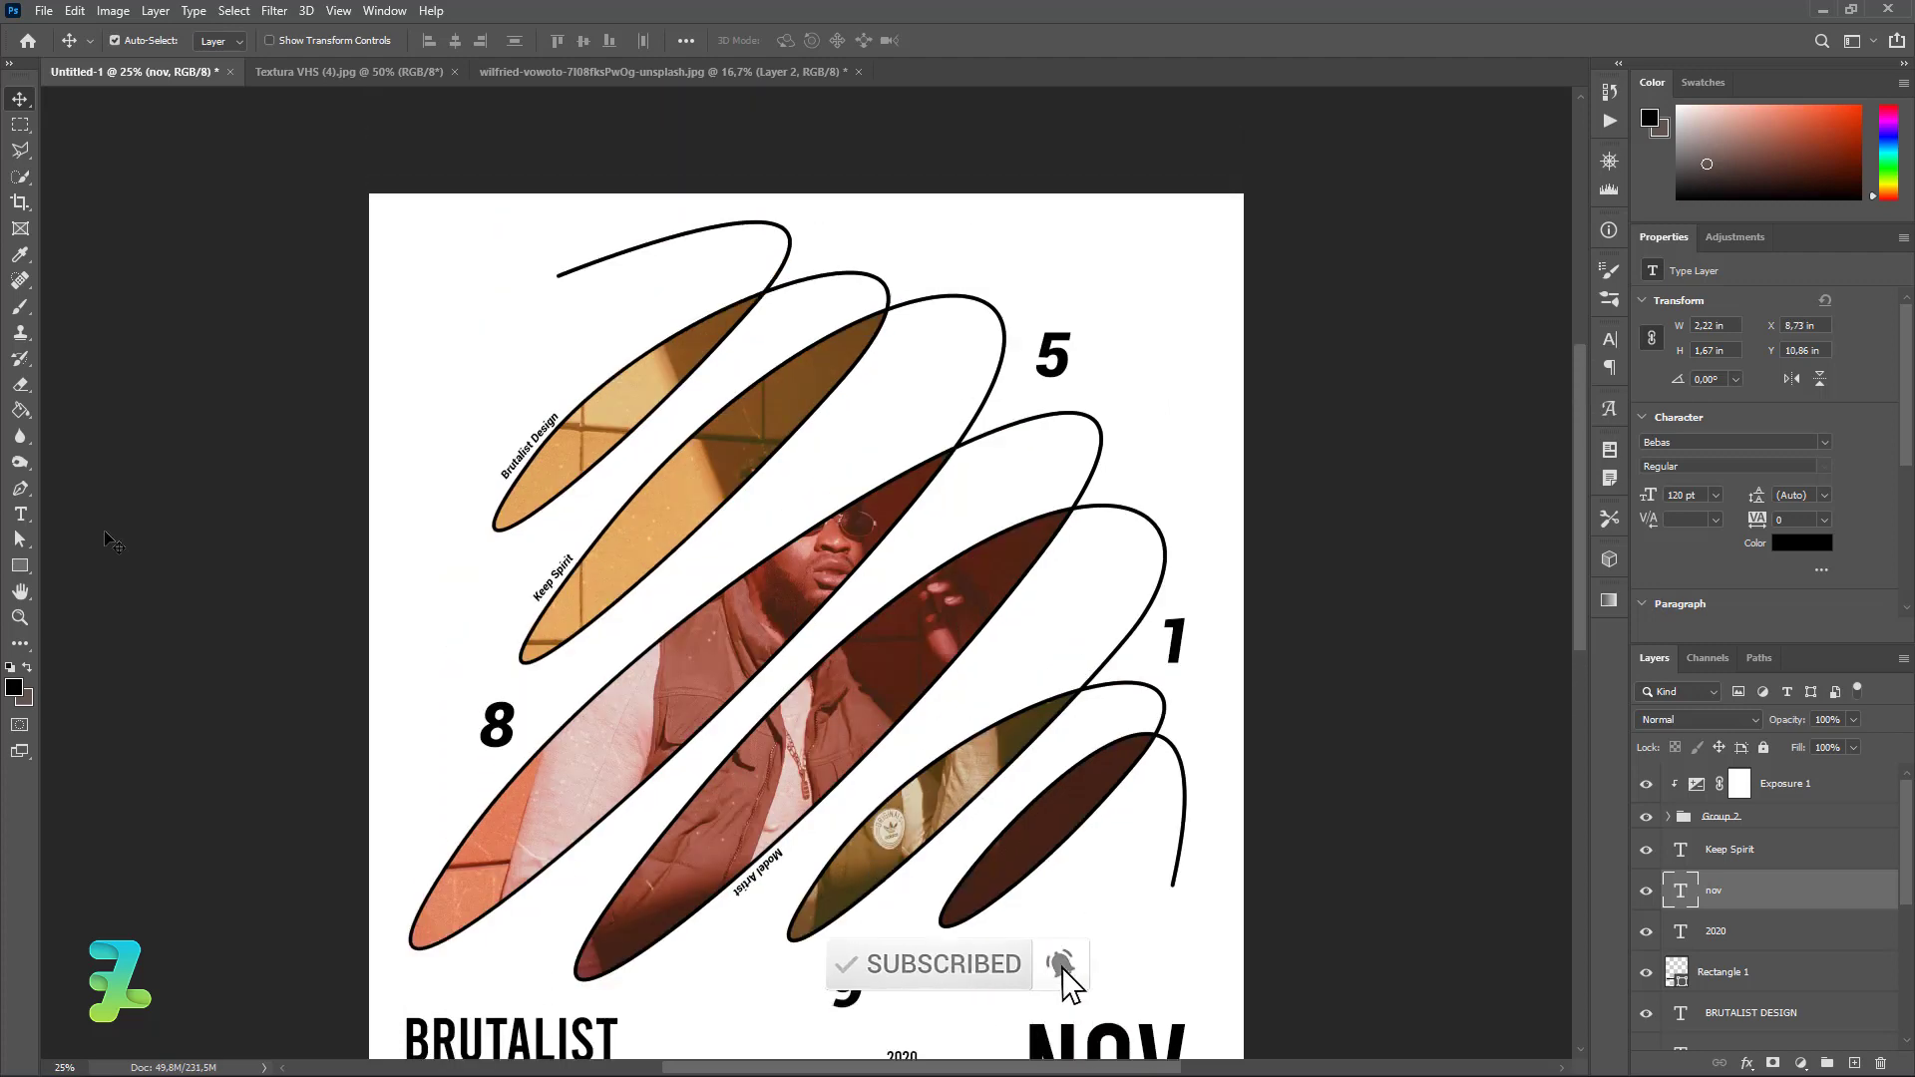
{"action": "key", "text": "t"}
{"action": "scroll", "coordinate": [1103, 343], "scroll_direction": "up", "scroll_amount": 1}
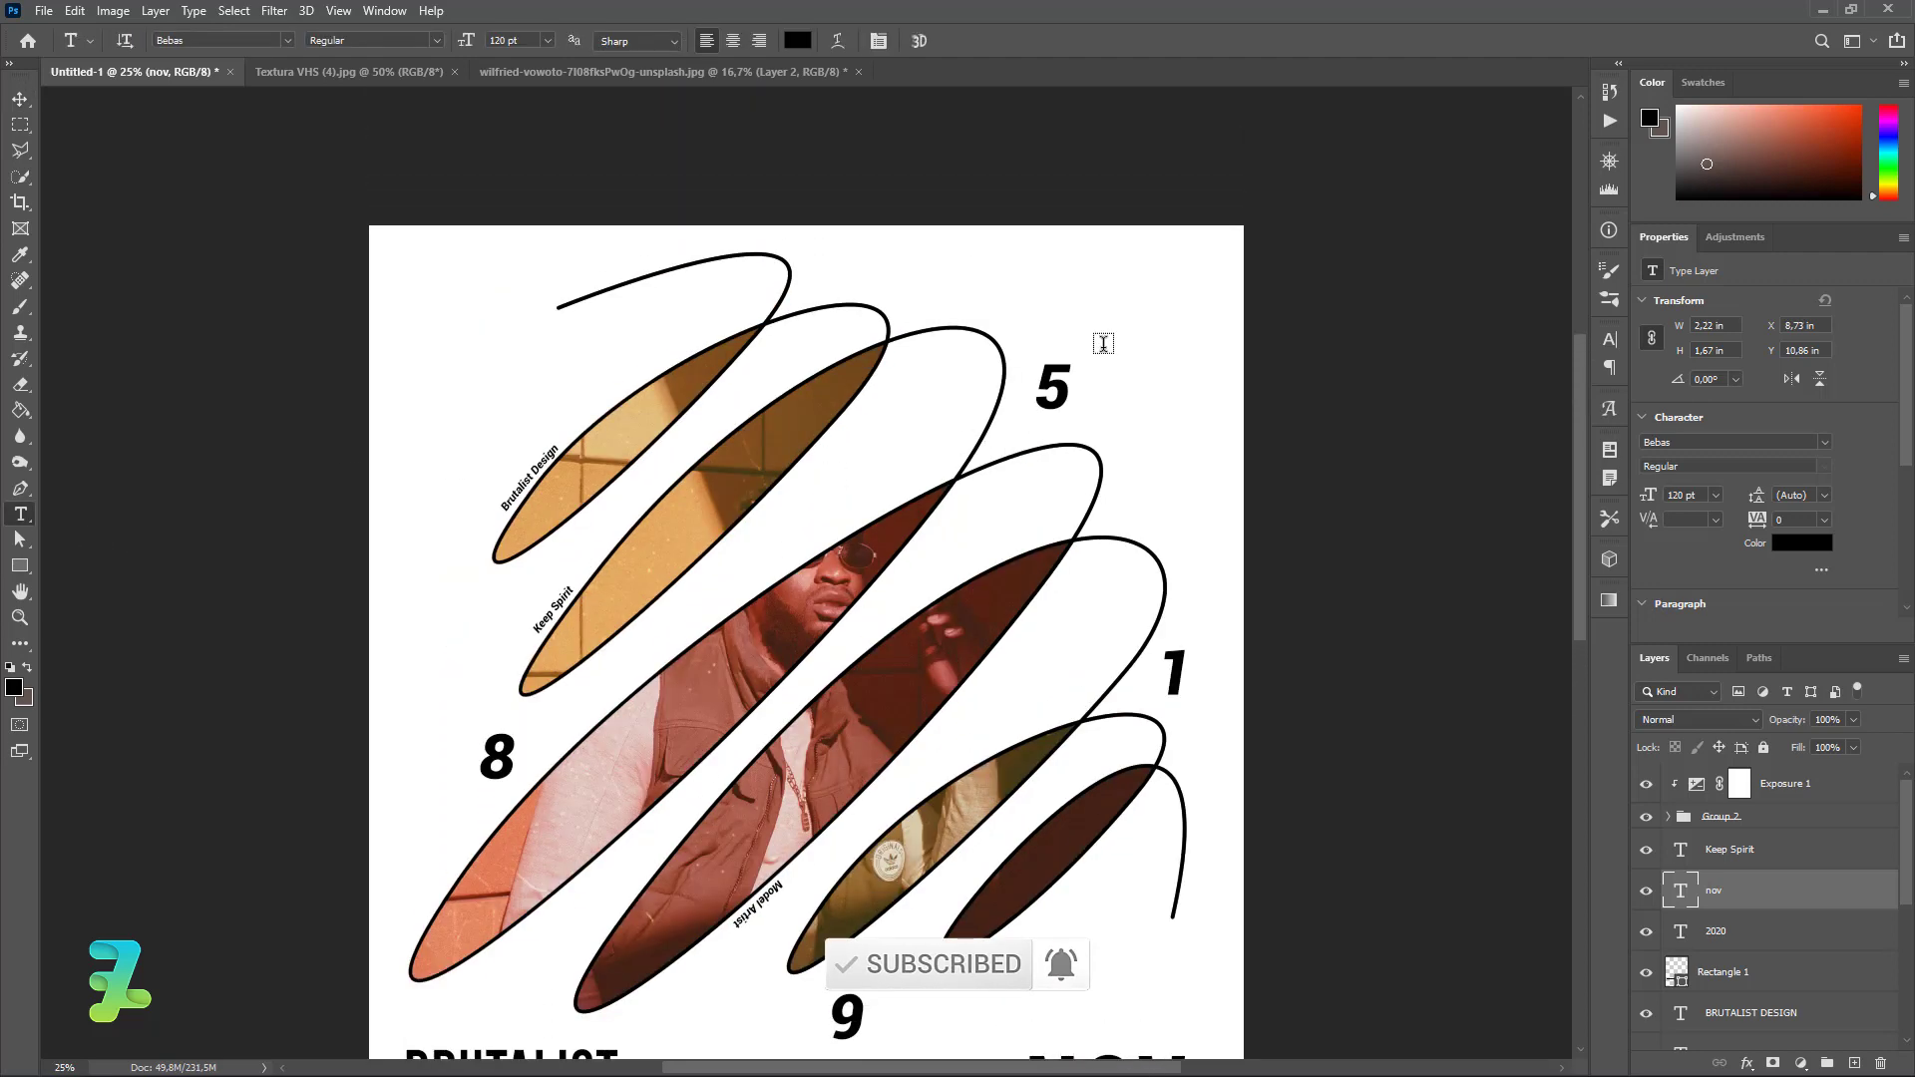
{"action": "left_click", "coordinate": [1047, 312]}
{"action": "type", "text": "A"}
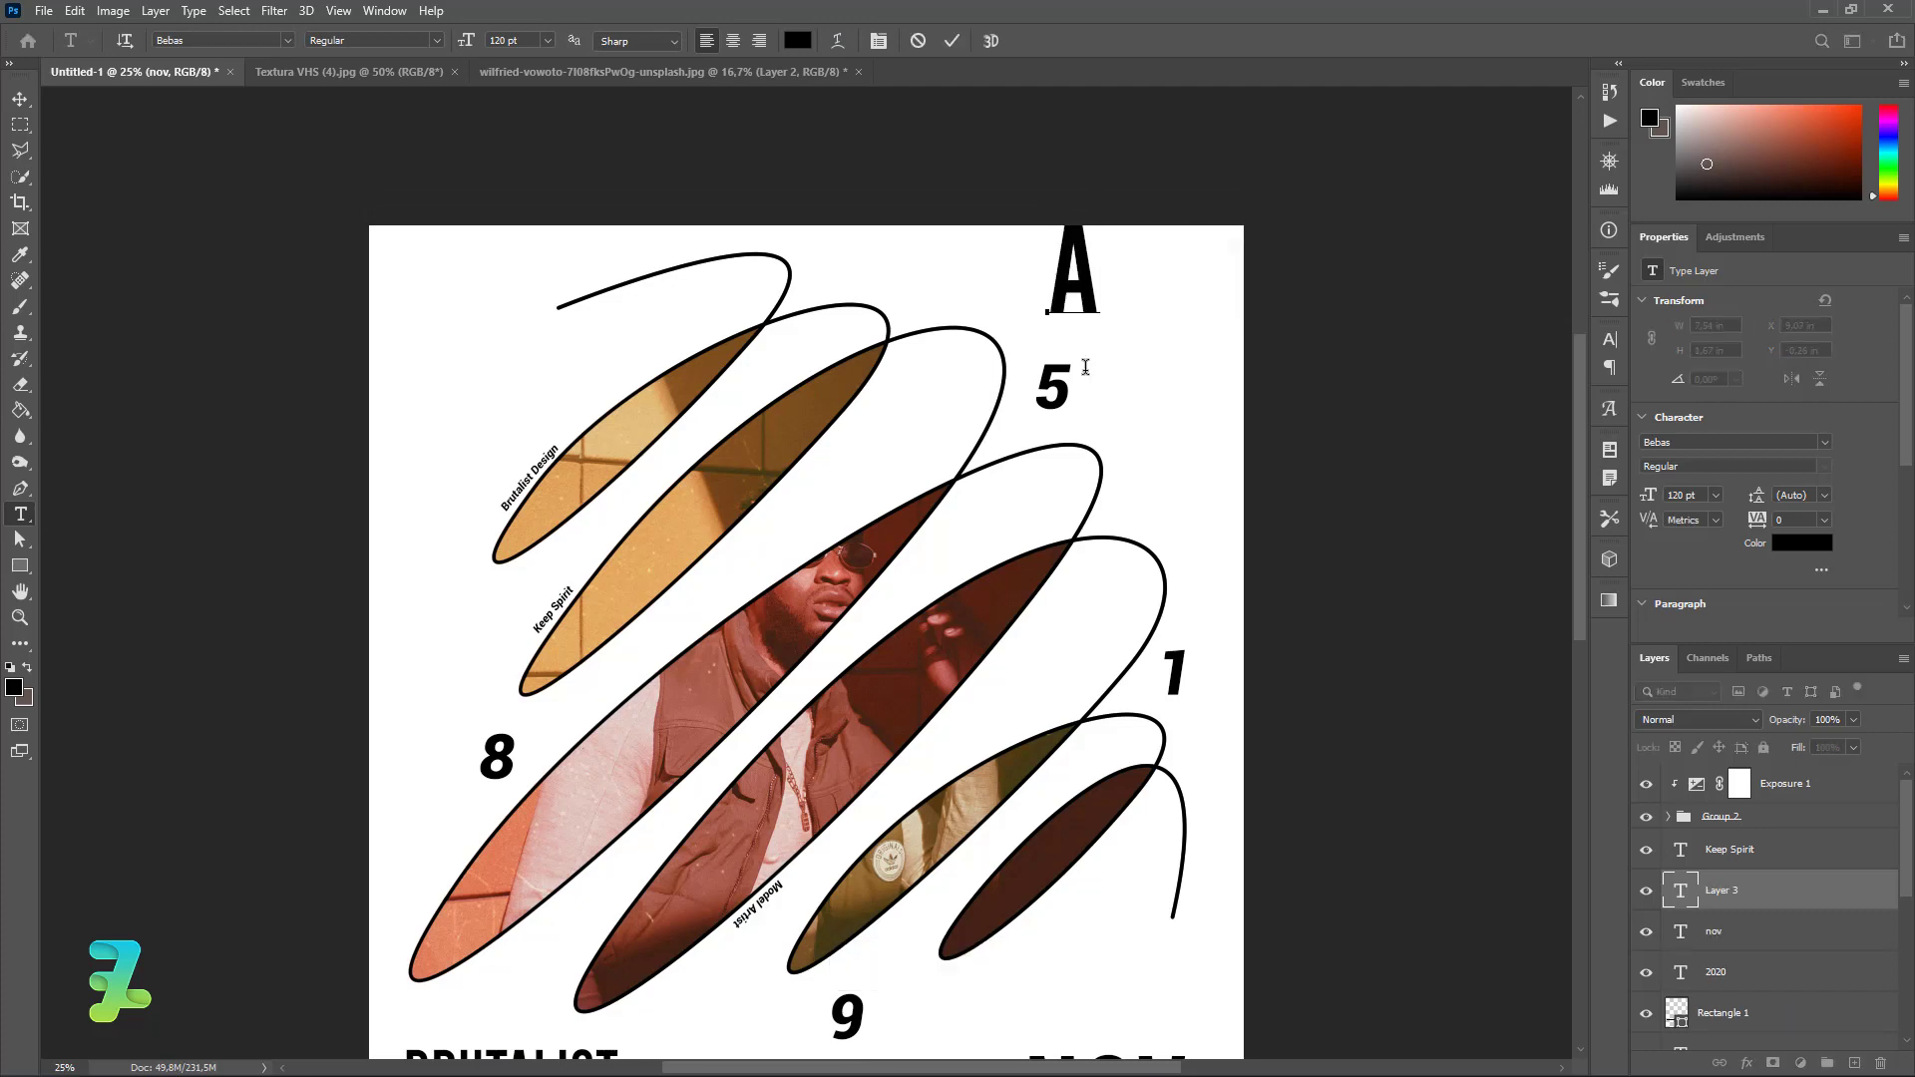
{"action": "key", "text": "BackSpace"}
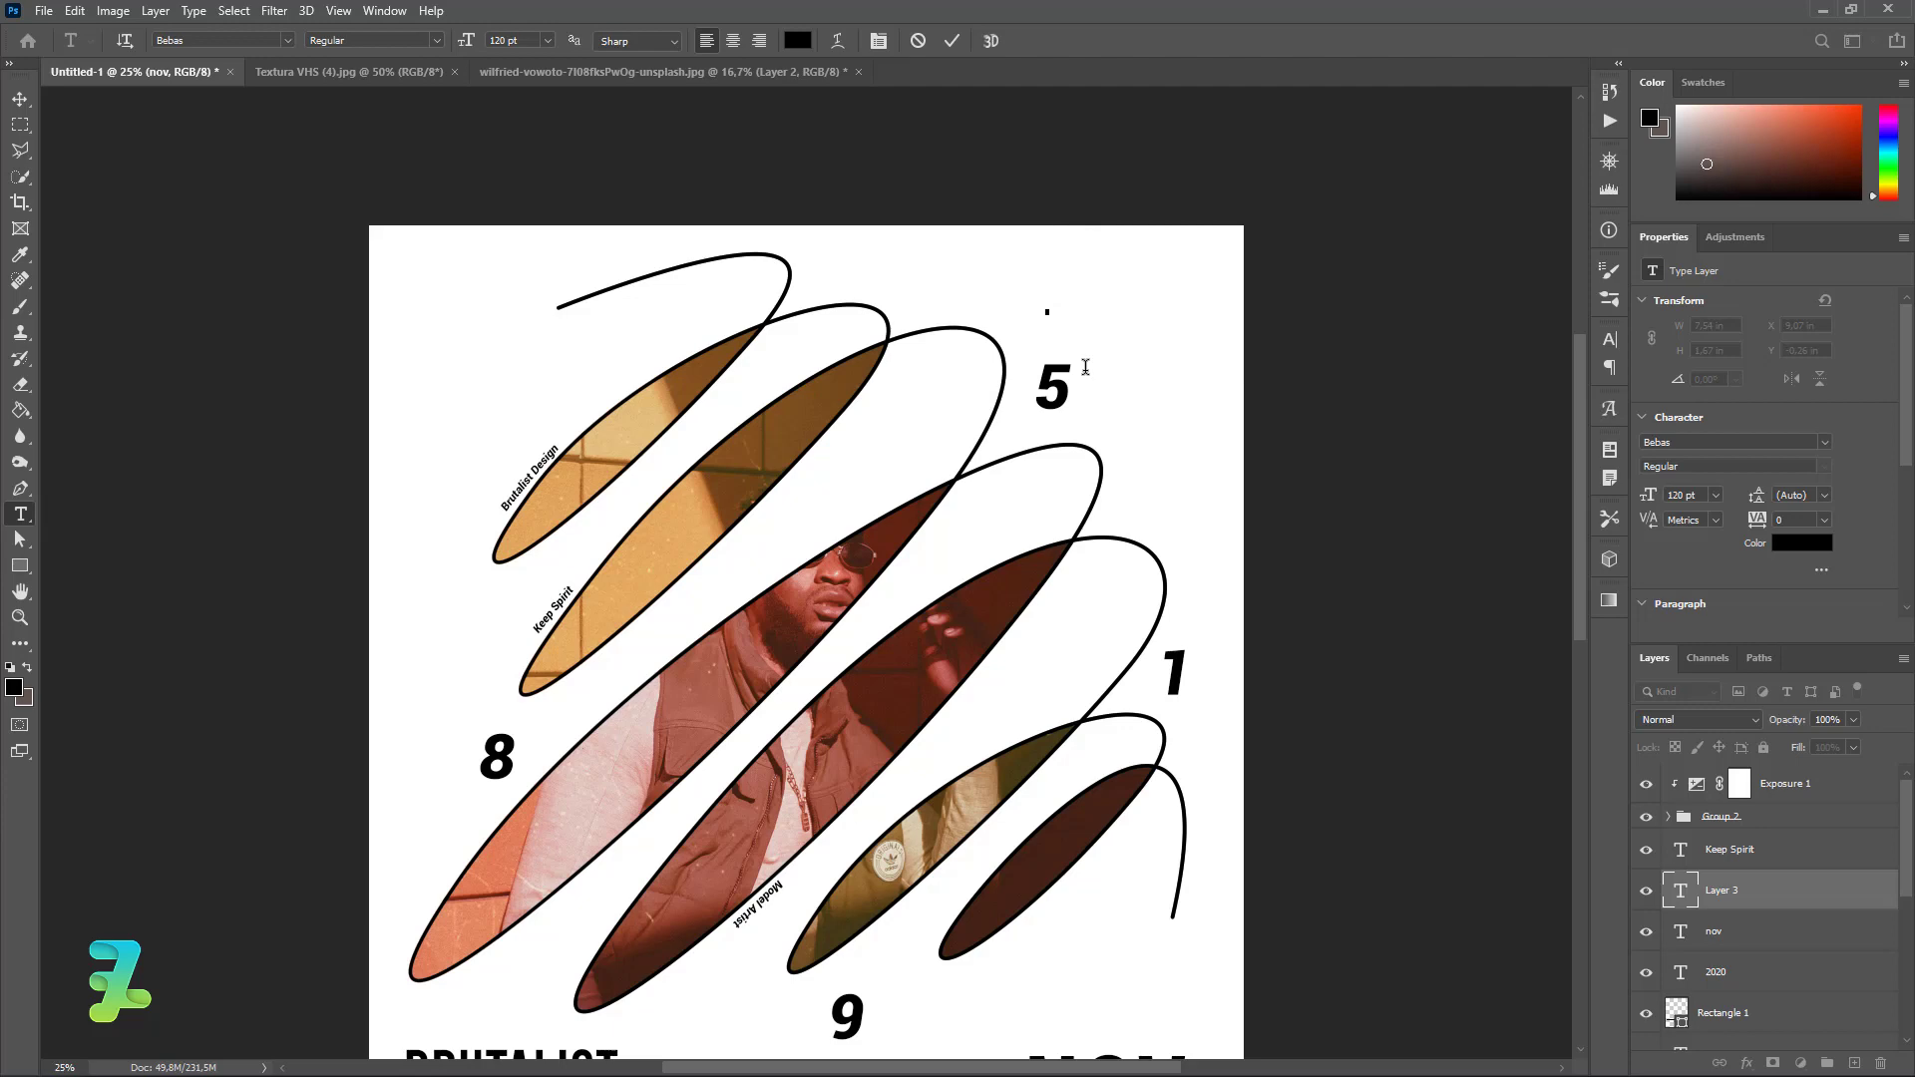
{"action": "type", "text": "HASY"}
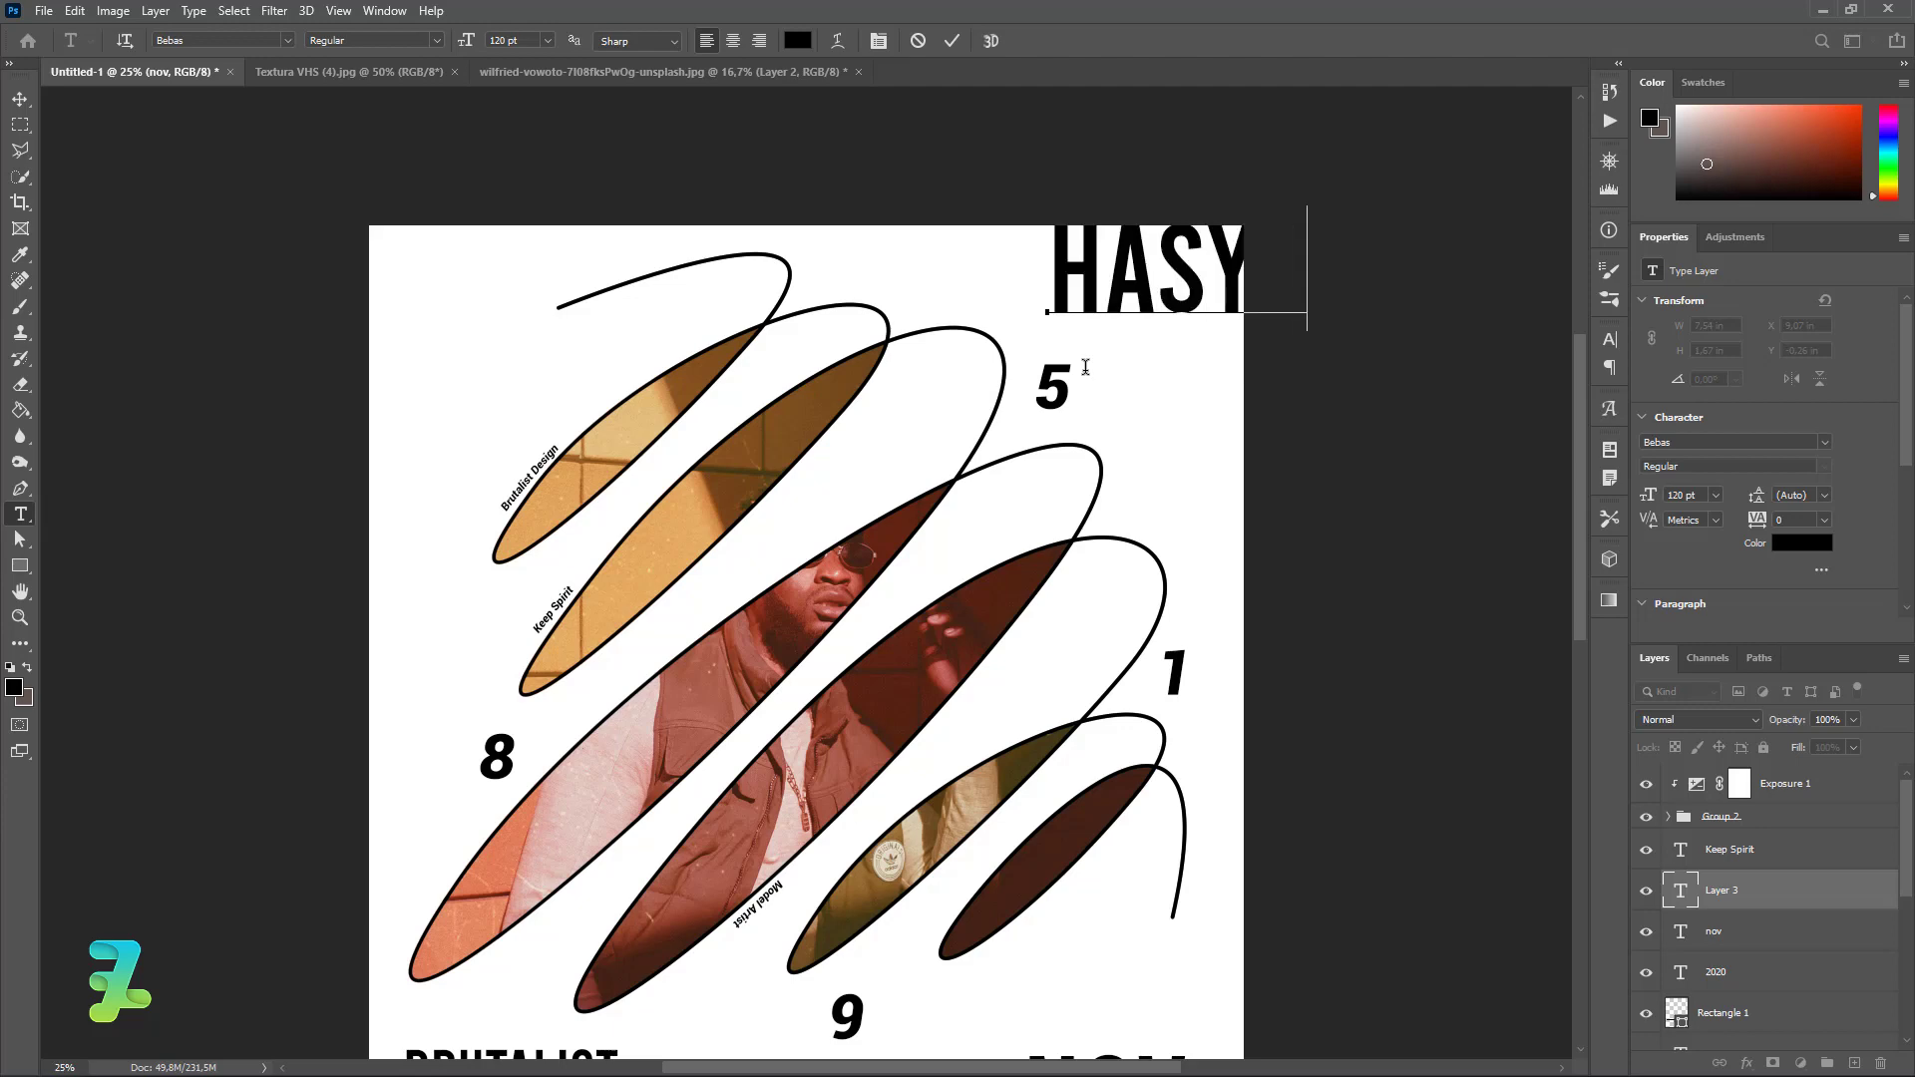
{"action": "type", "text": "IN"}
{"action": "key", "text": "ctrl+a"}
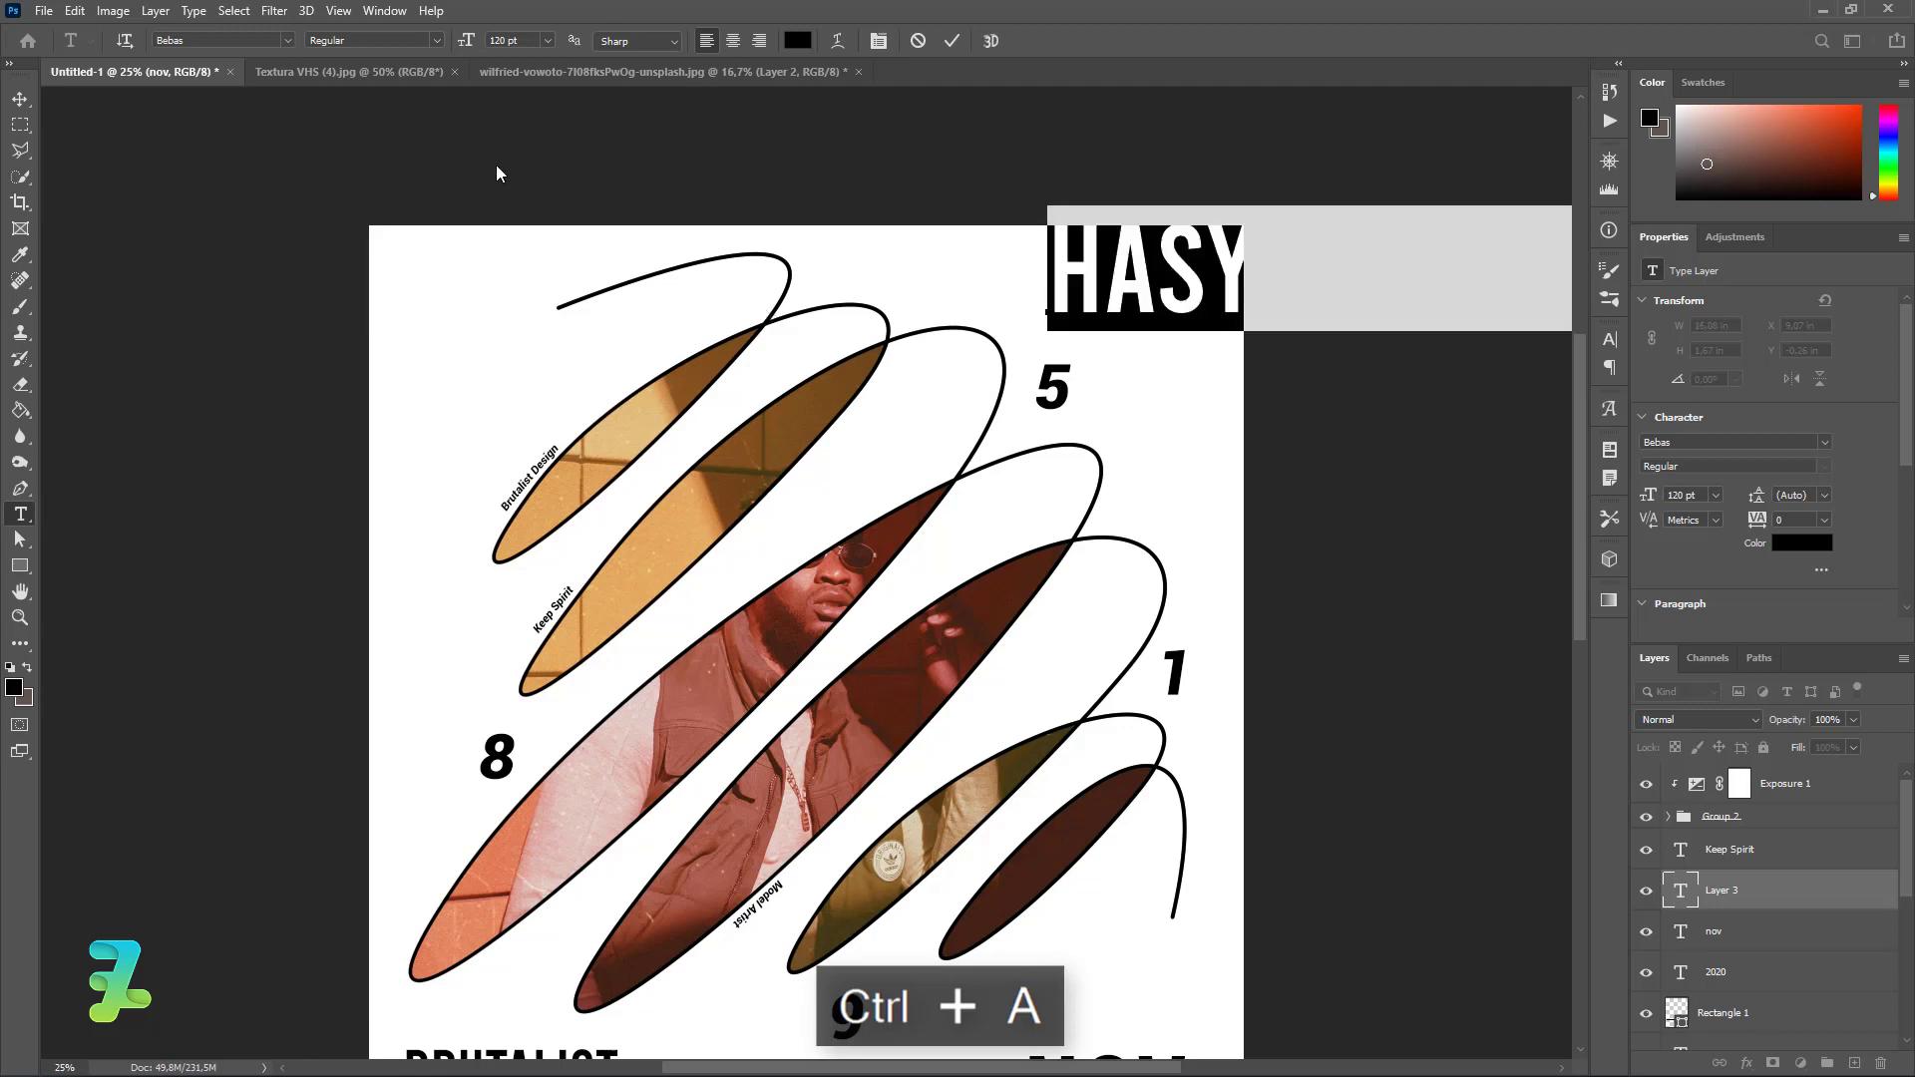
{"action": "left_click", "coordinate": [548, 42]}
{"action": "left_click", "coordinate": [520, 220]}
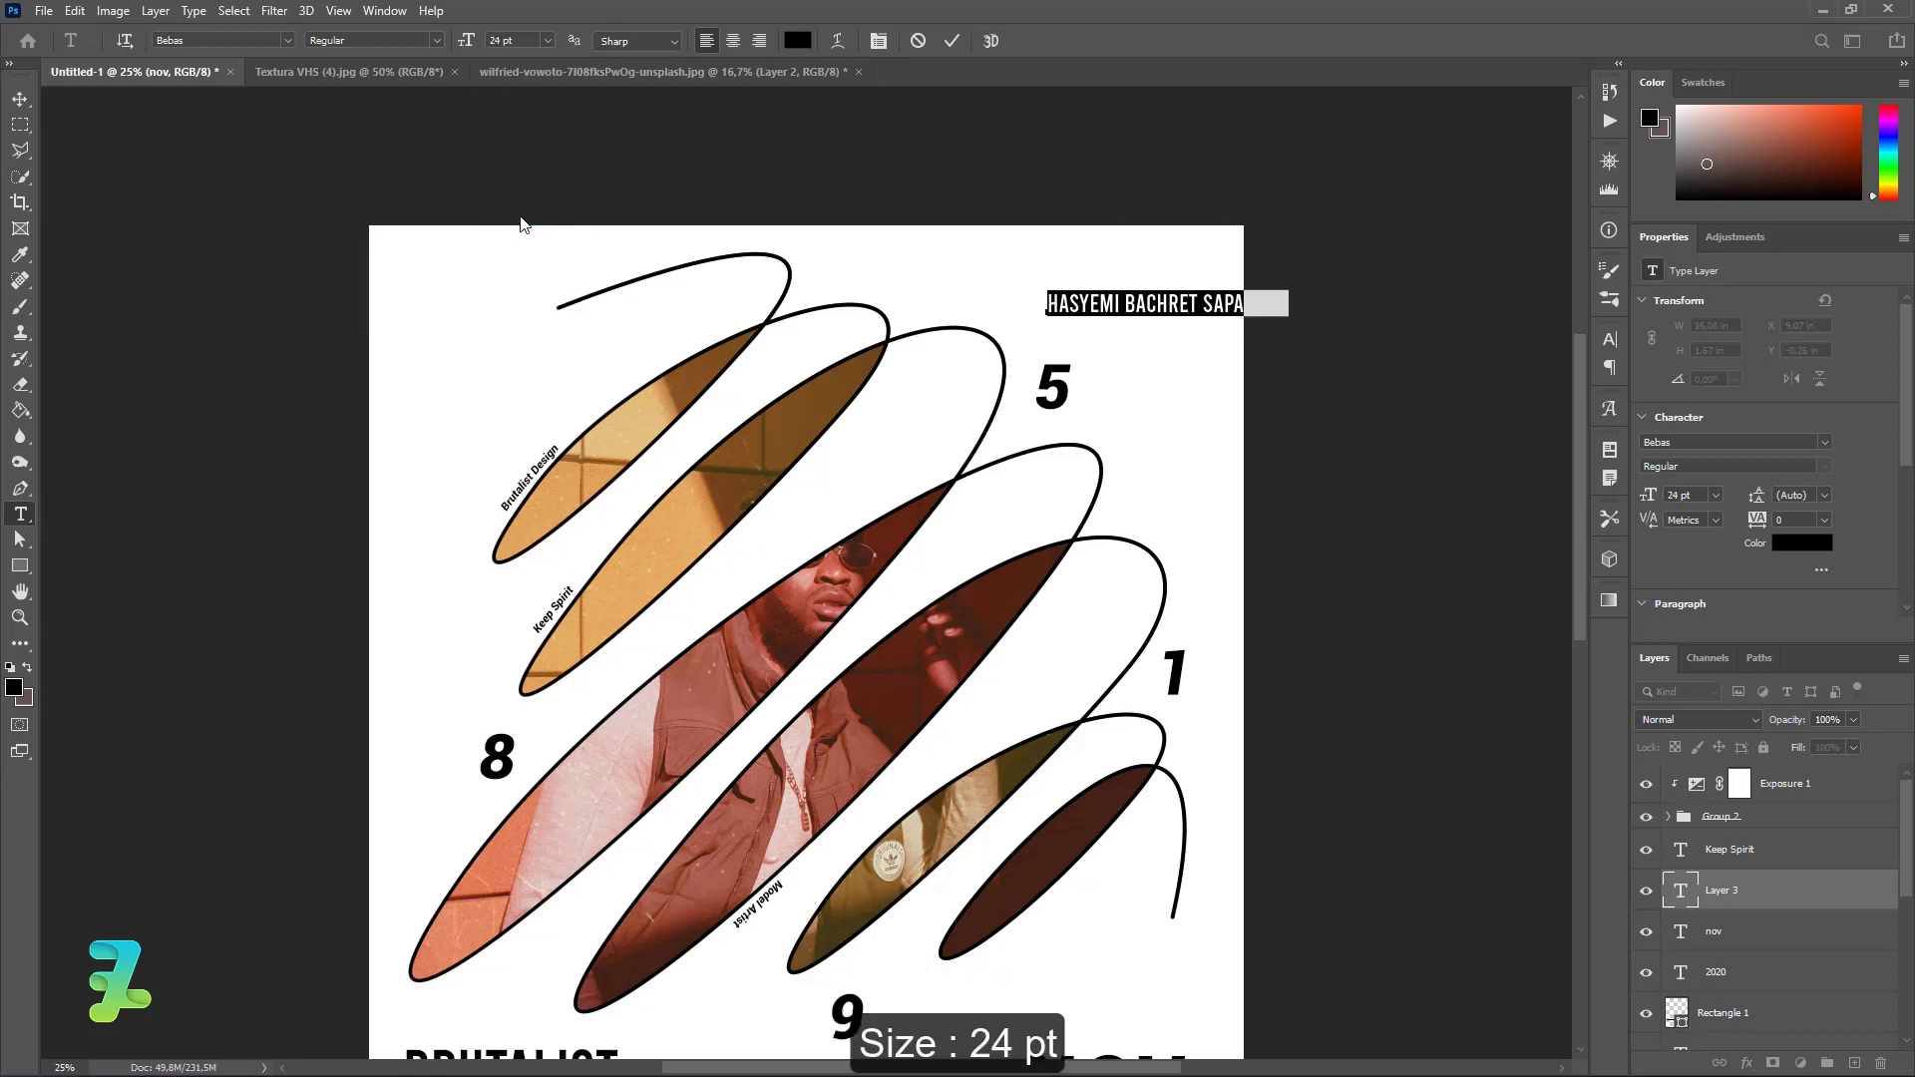
{"action": "left_click", "coordinate": [21, 100]}
{"action": "left_click_drag", "start_coordinate": [1132, 312], "coordinate": [1057, 274]}
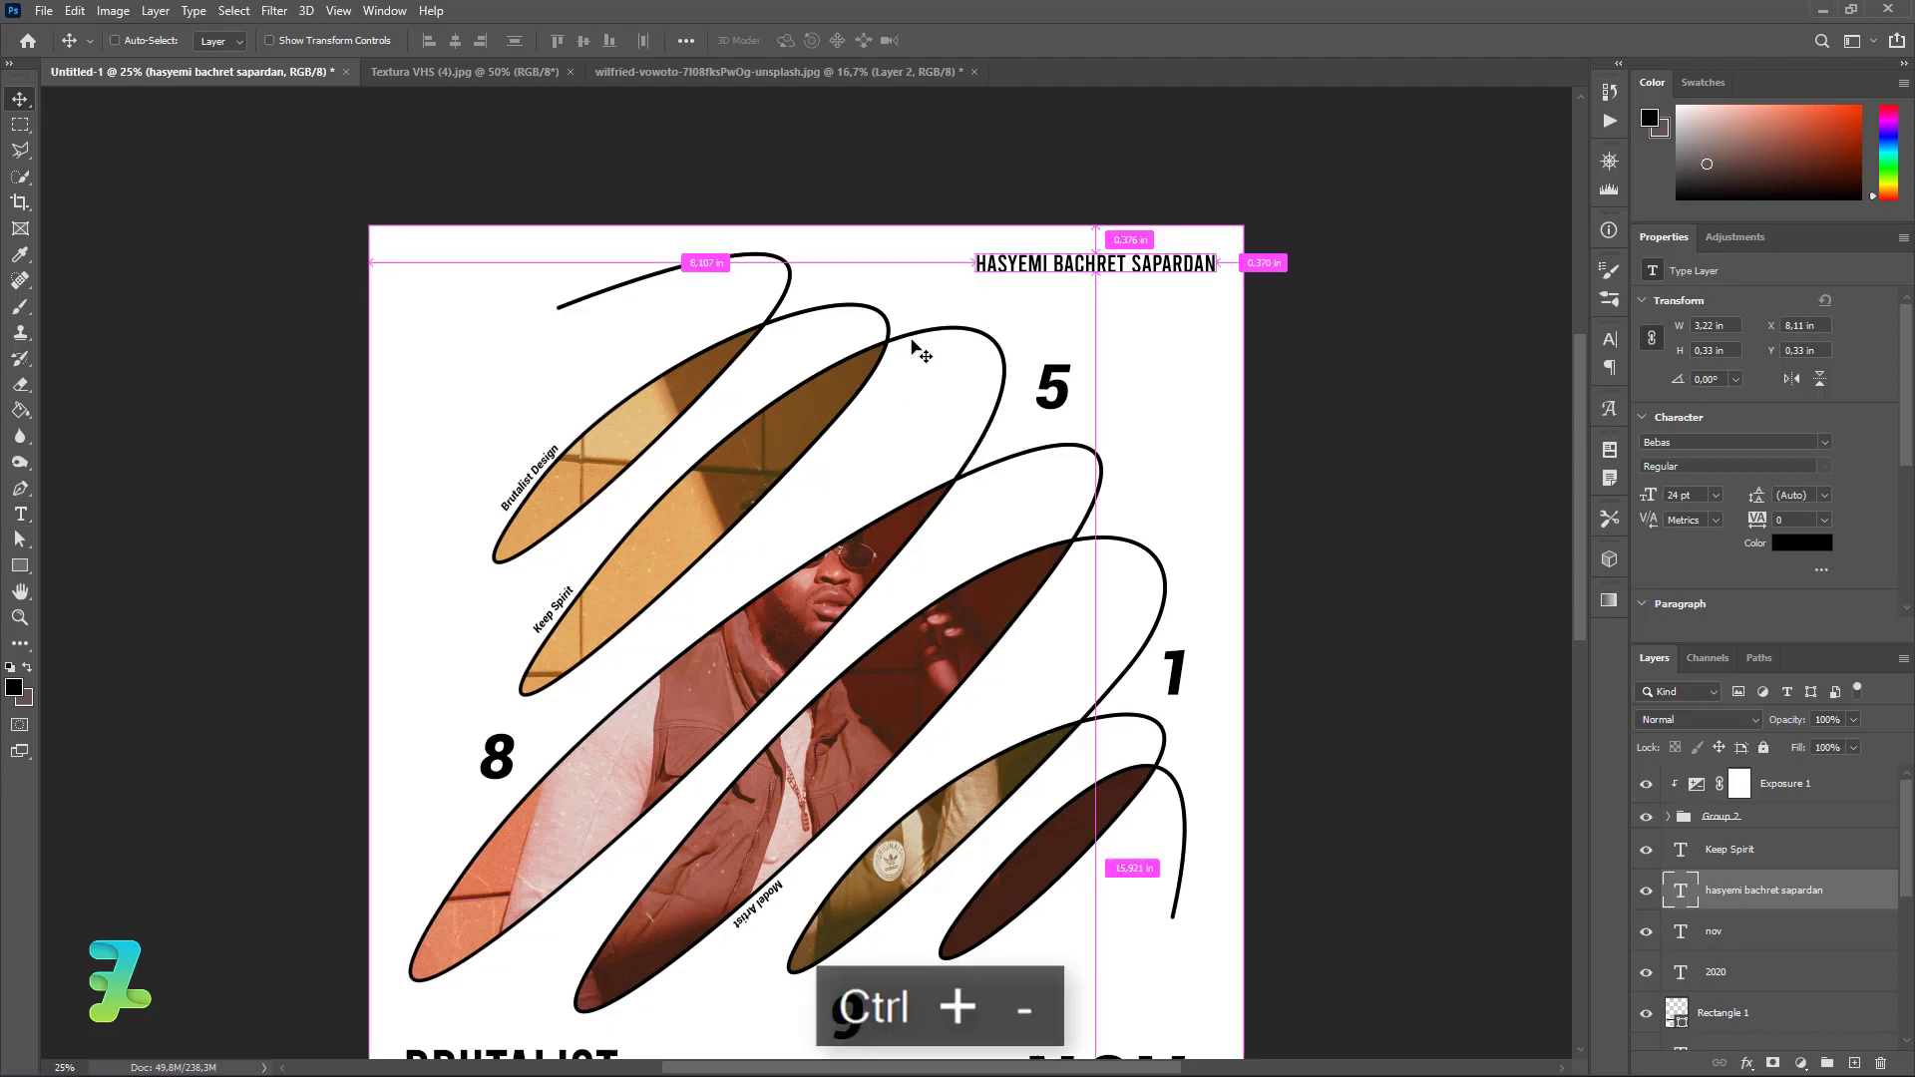
Step: Zoom out and crop the canvas bottom up to just under the title and NOV
{"action": "key", "text": "ctrl+minus"}
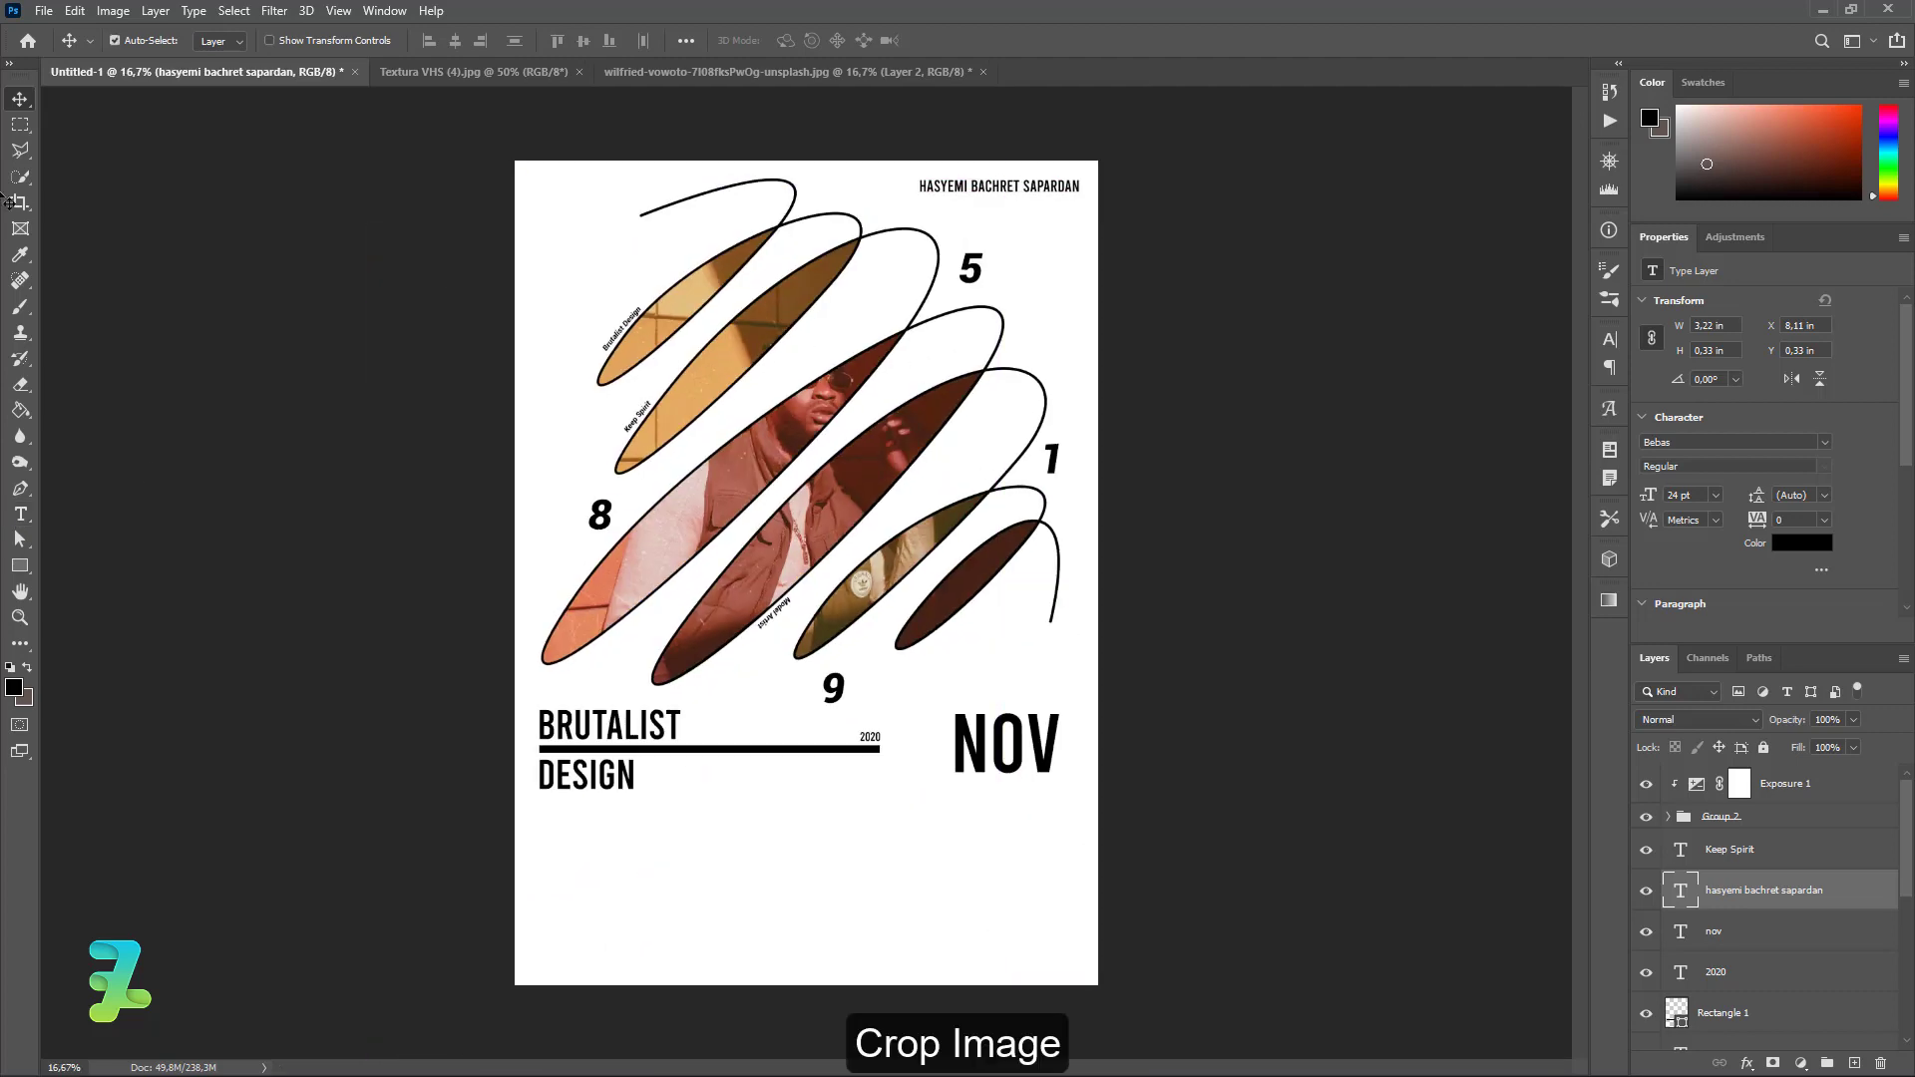
{"action": "left_click", "coordinate": [20, 204]}
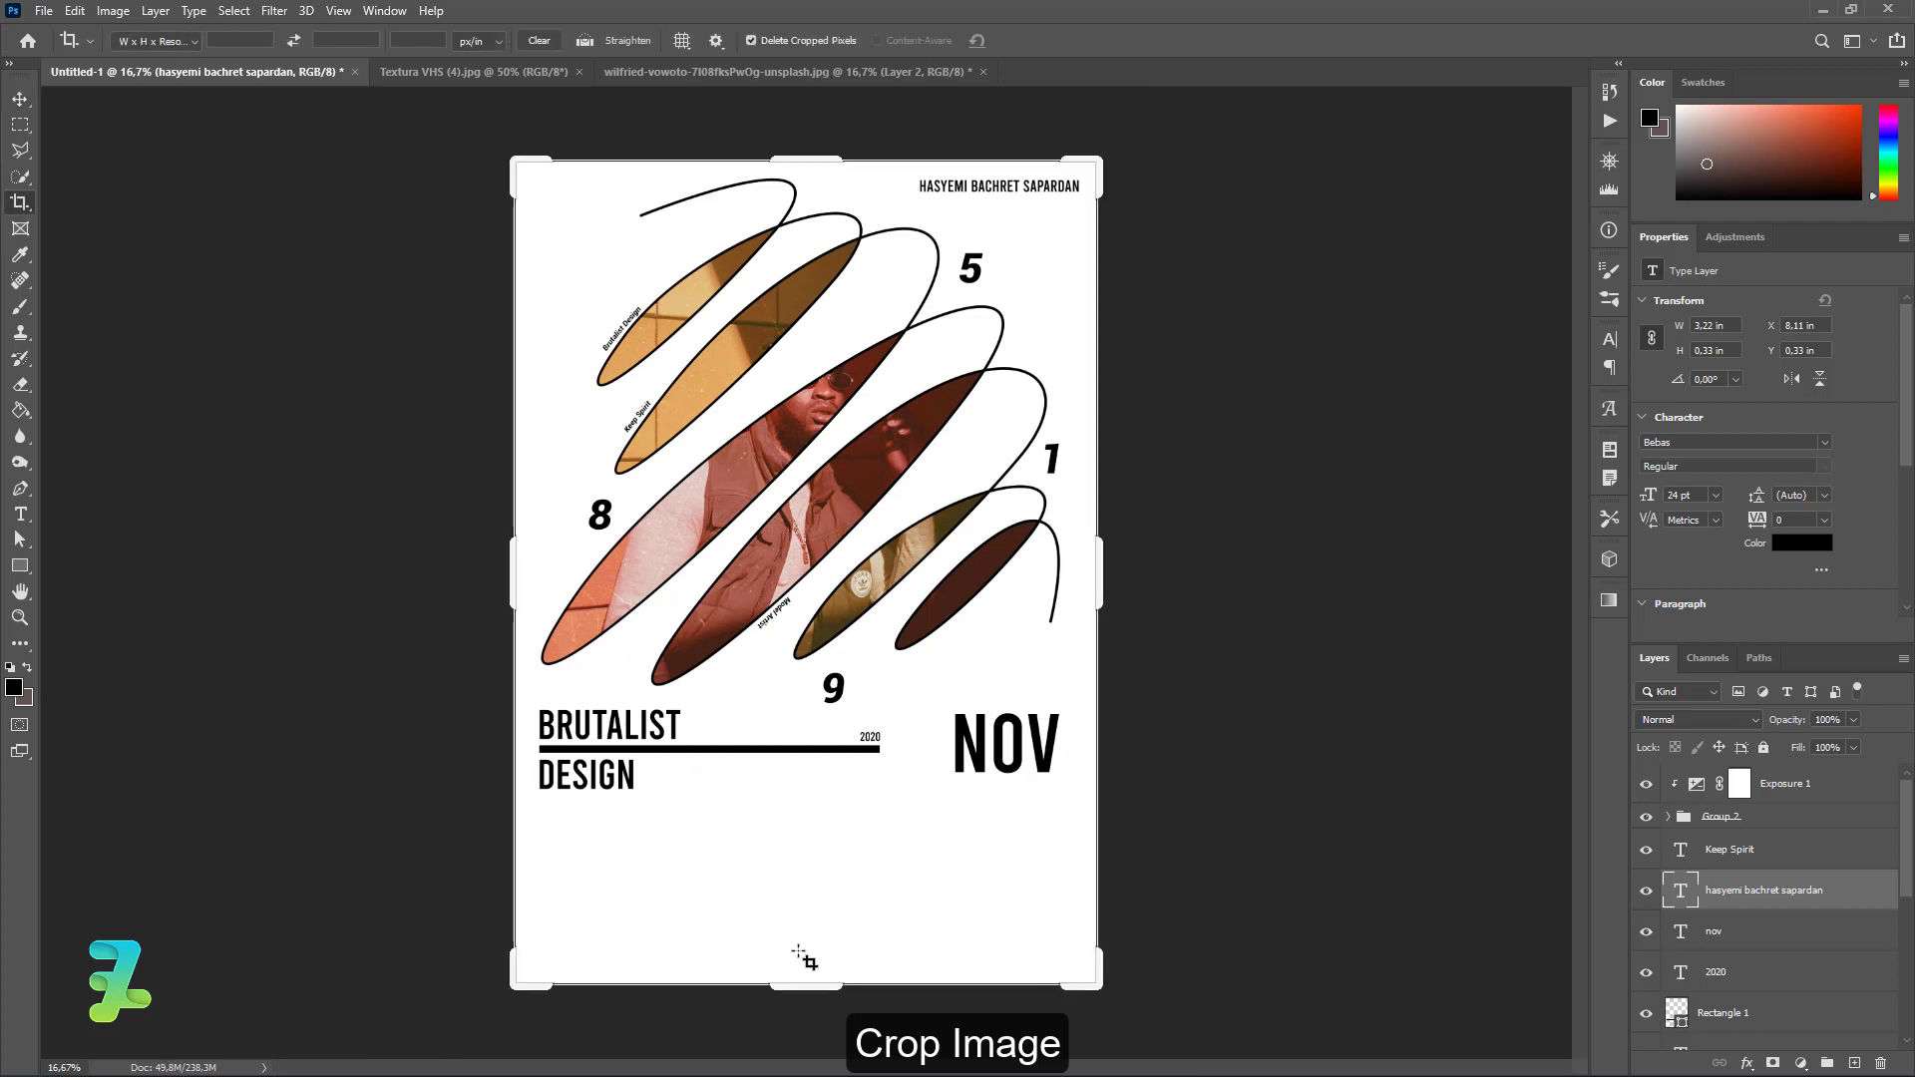
{"action": "left_click_drag", "start_coordinate": [794, 985], "coordinate": [795, 902]}
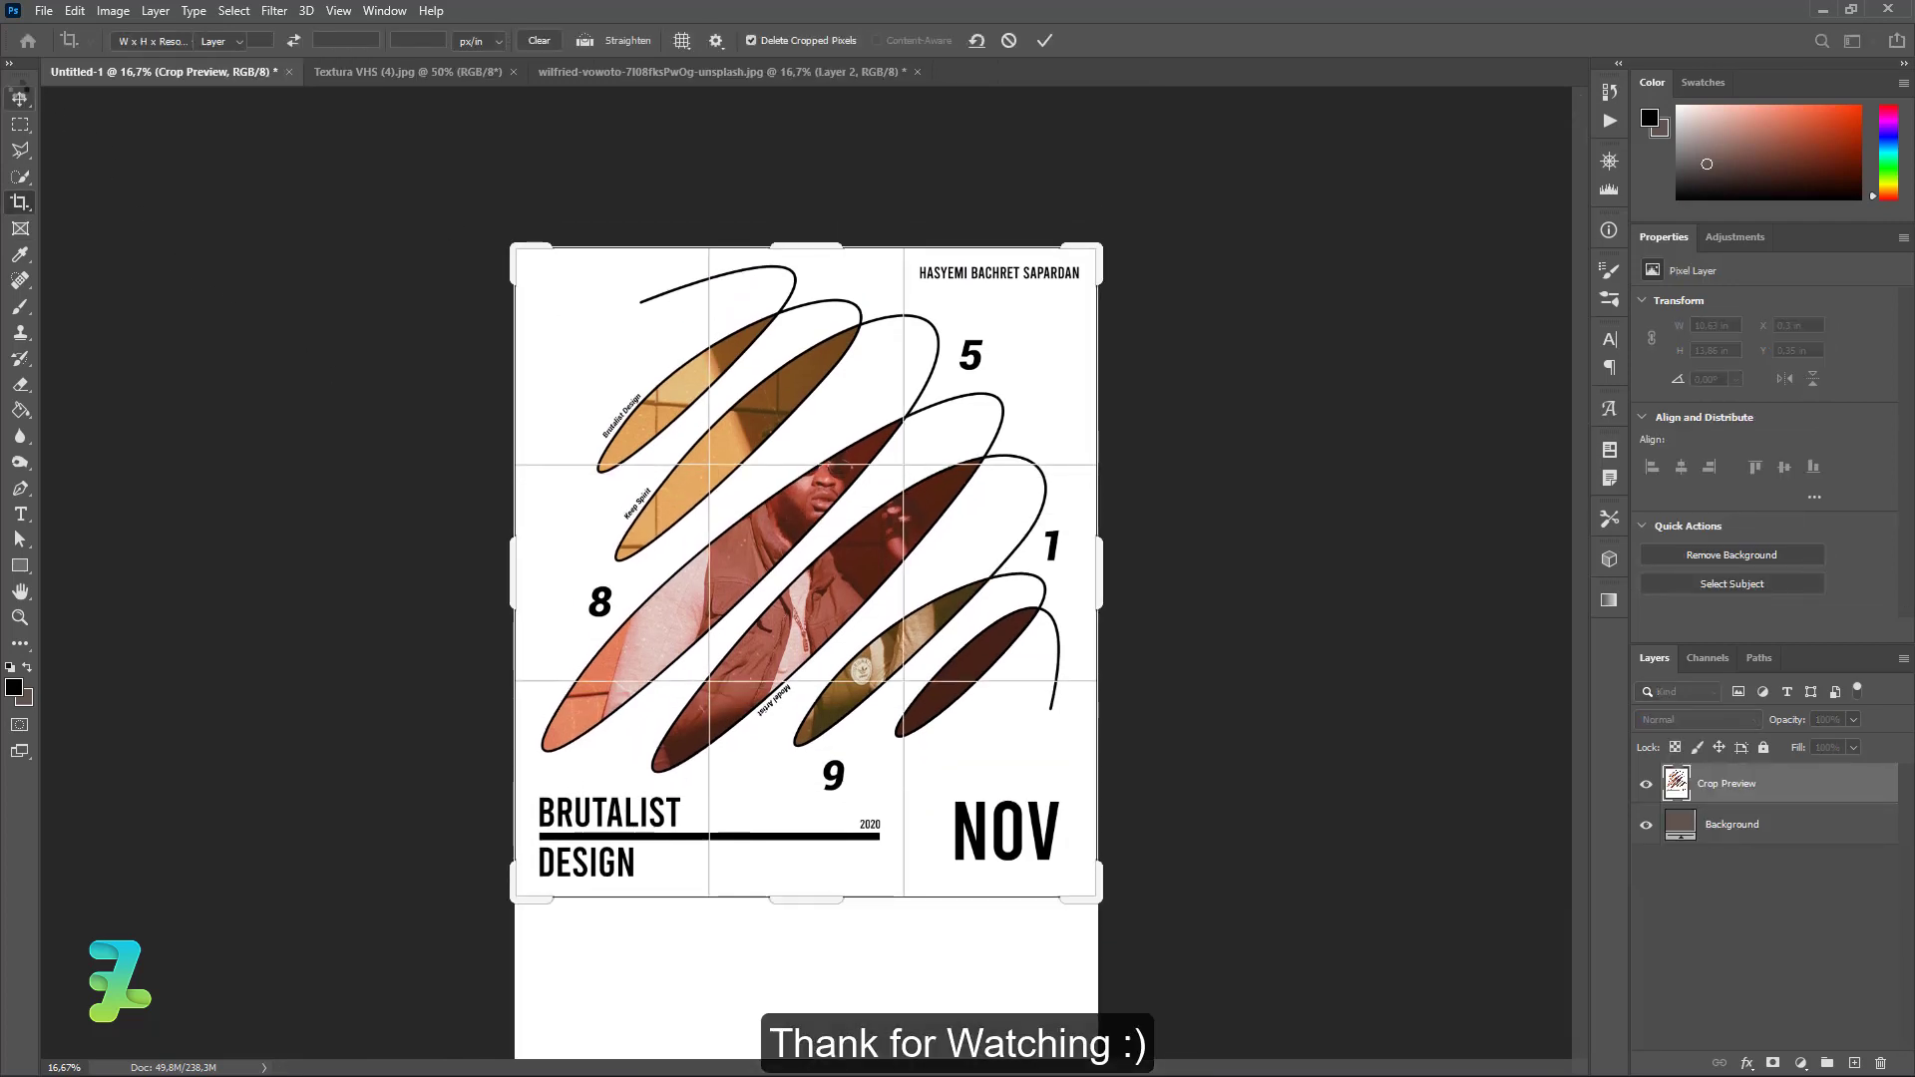
{"action": "left_click", "coordinate": [20, 99]}
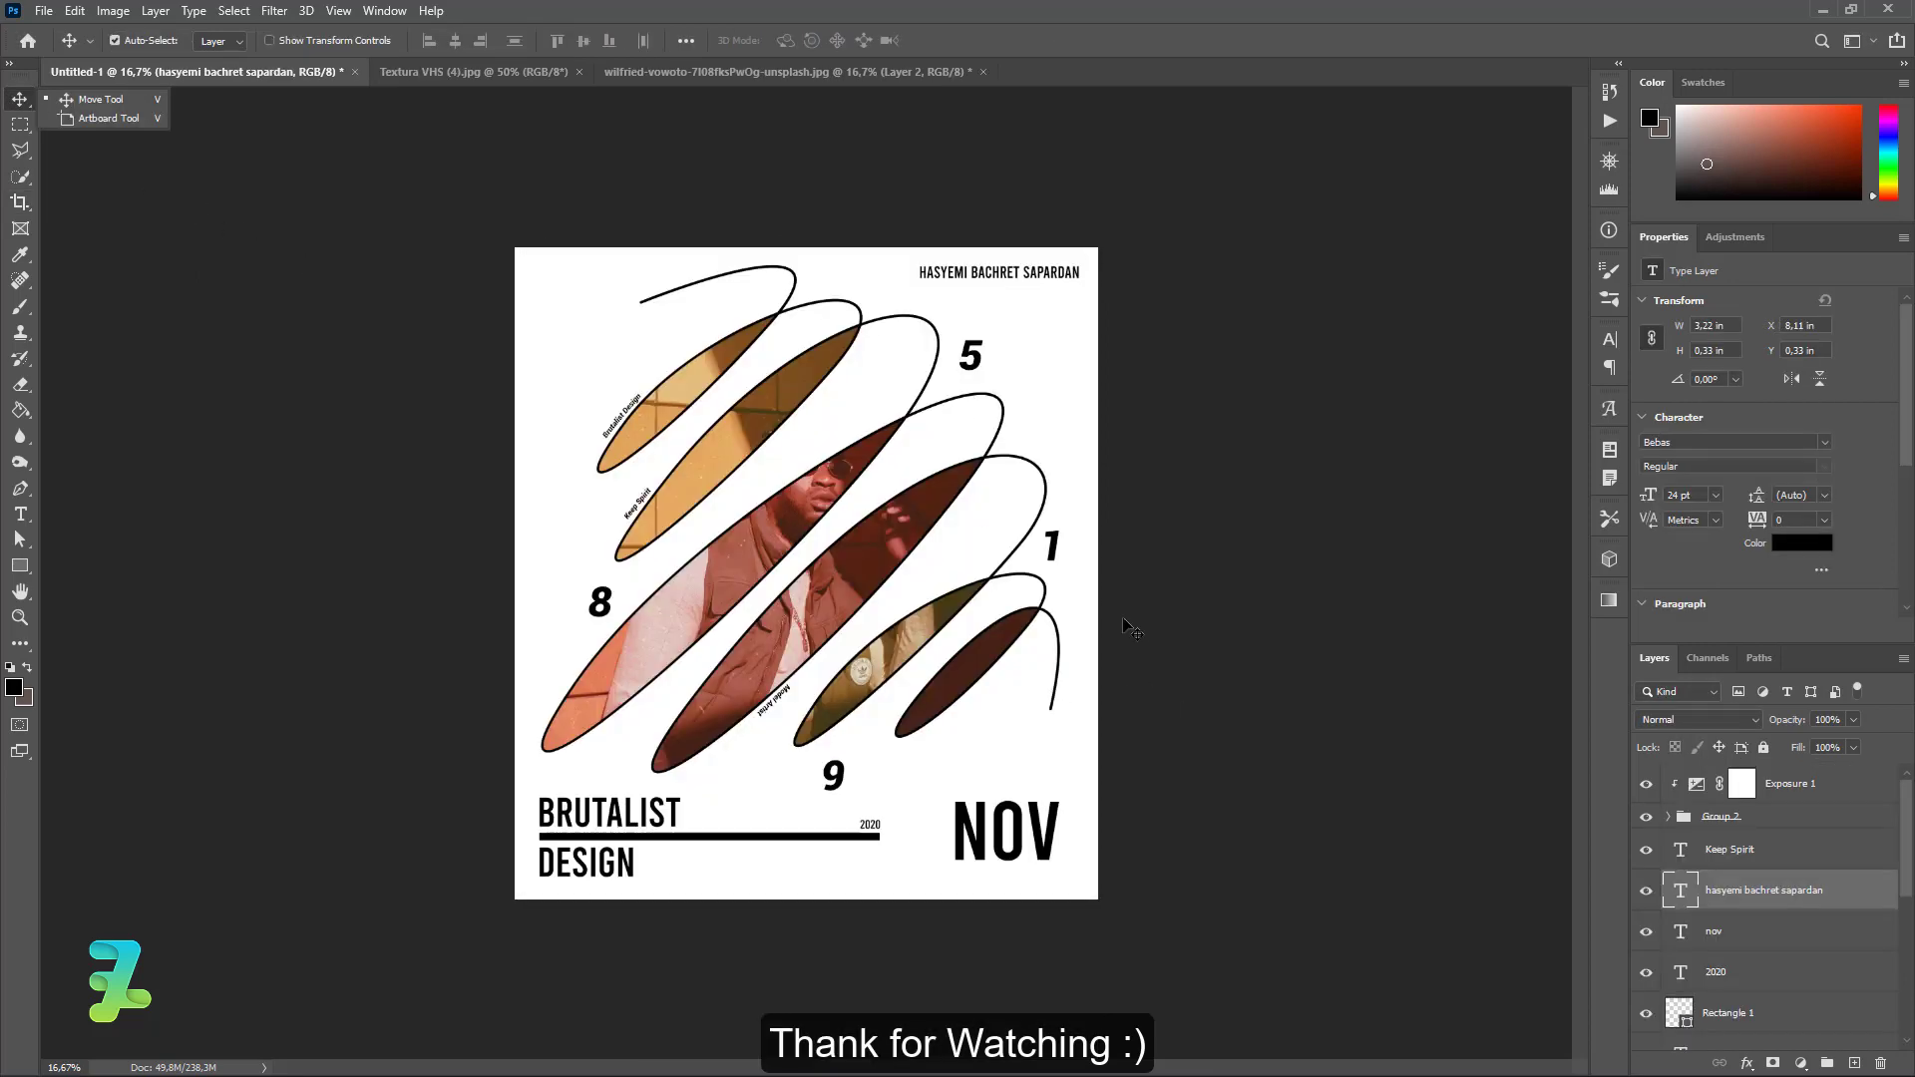